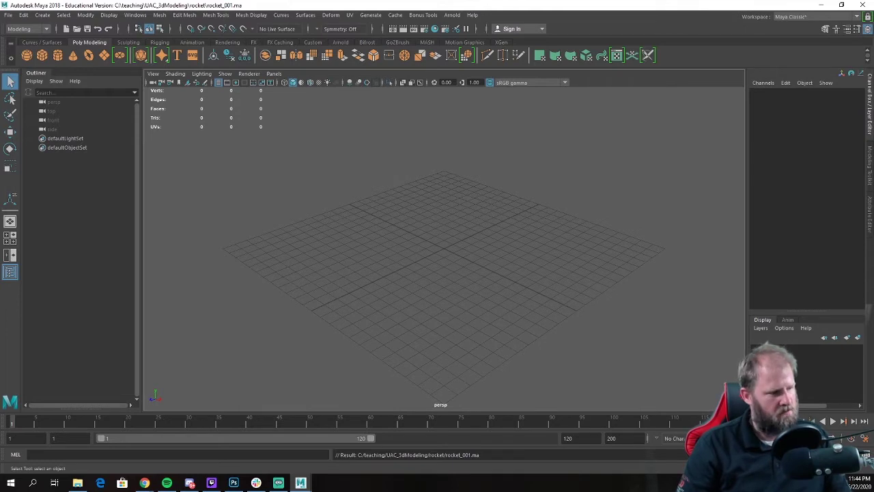
Step: Switch to Photoshop and open the Rocket Raccoon concept JPG for use as modelling reference
key("alt+Tab")
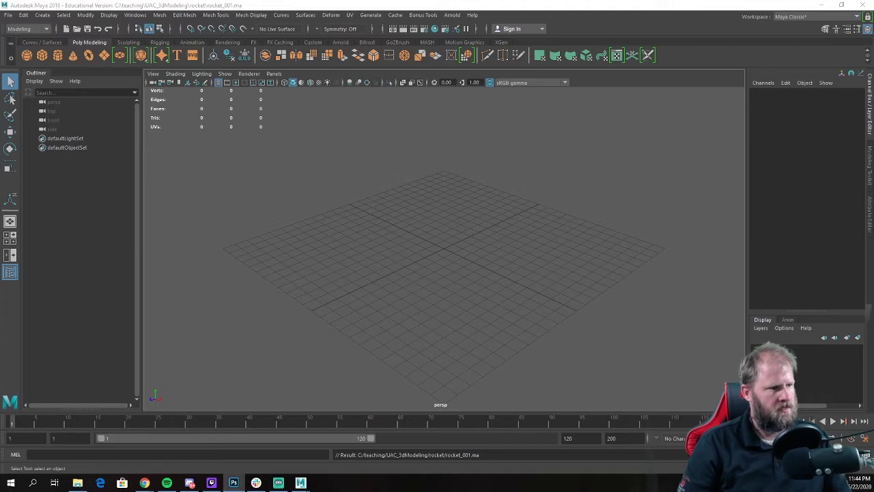
left_click_drag(0, 157, 507, 48)
left_click(610, 44)
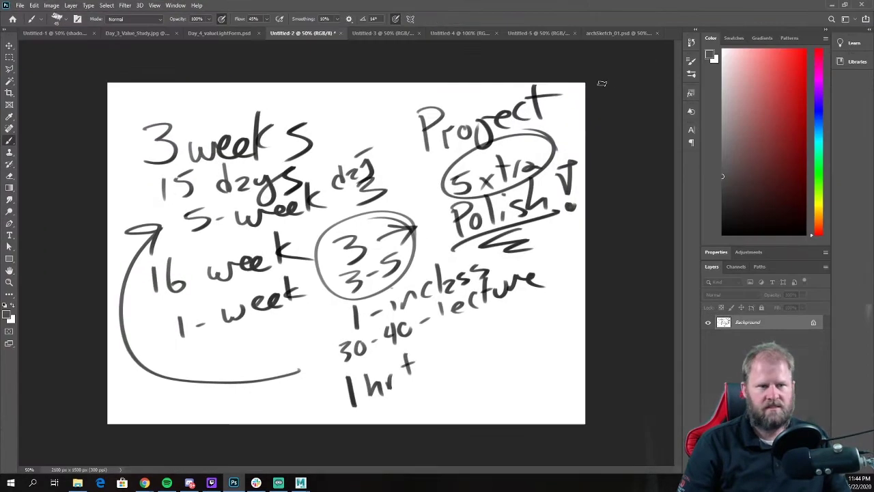
left_click(20, 4)
left_click(34, 23)
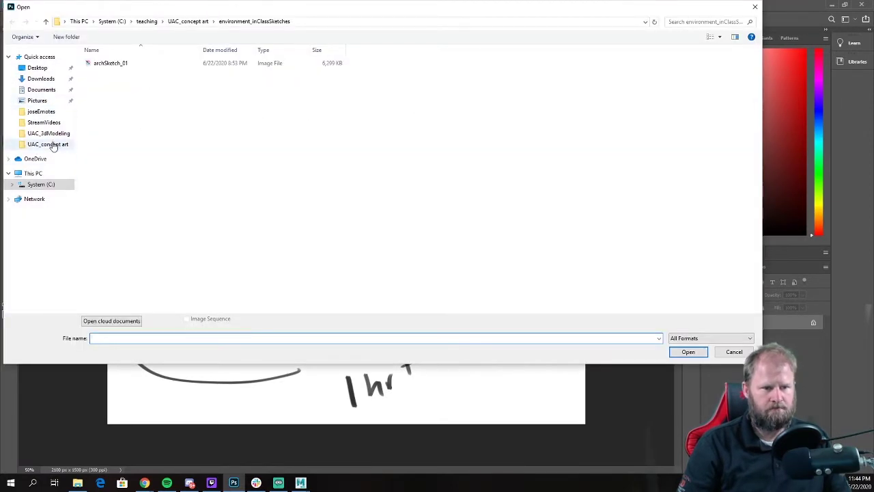
left_click(51, 134)
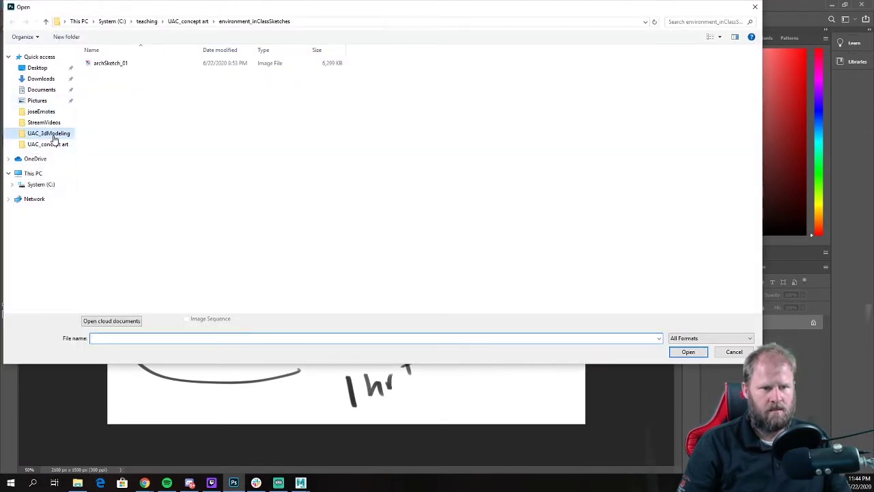
key("Escape")
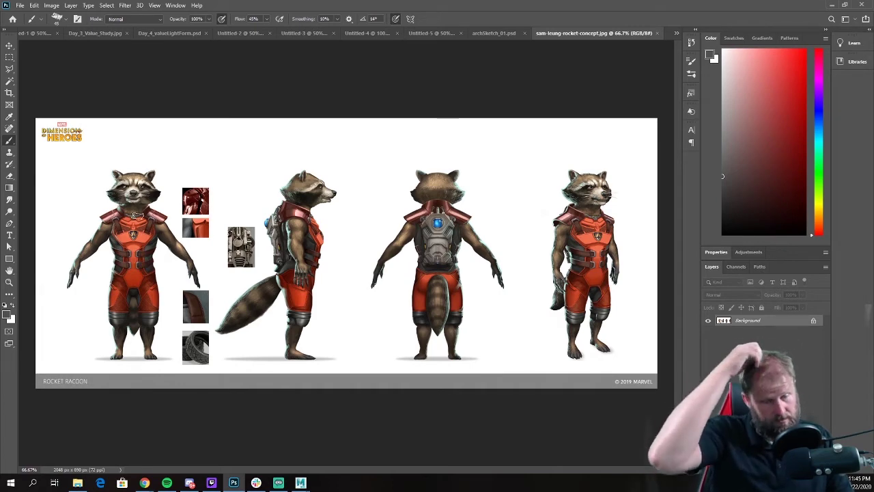
Step: Crop the concept sheet to remove the logo strip above, the grey title band below and a narrow margin from each side
key("c")
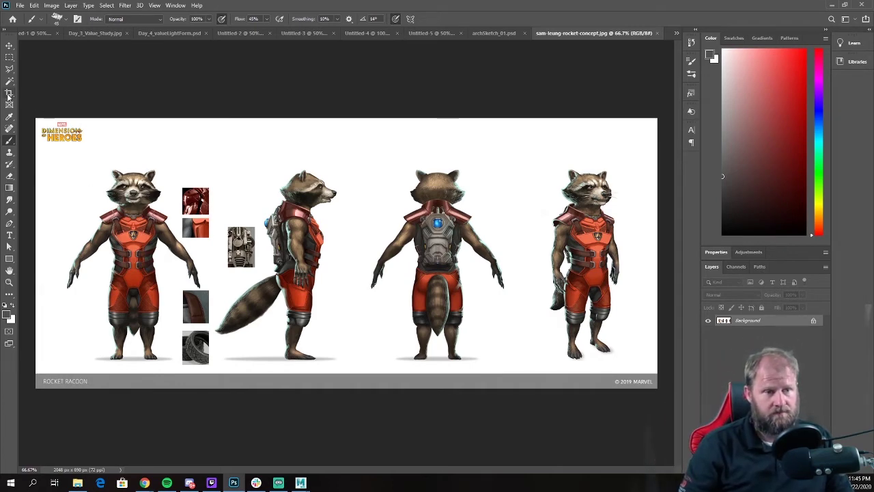
left_click_drag(338, 118, 344, 135)
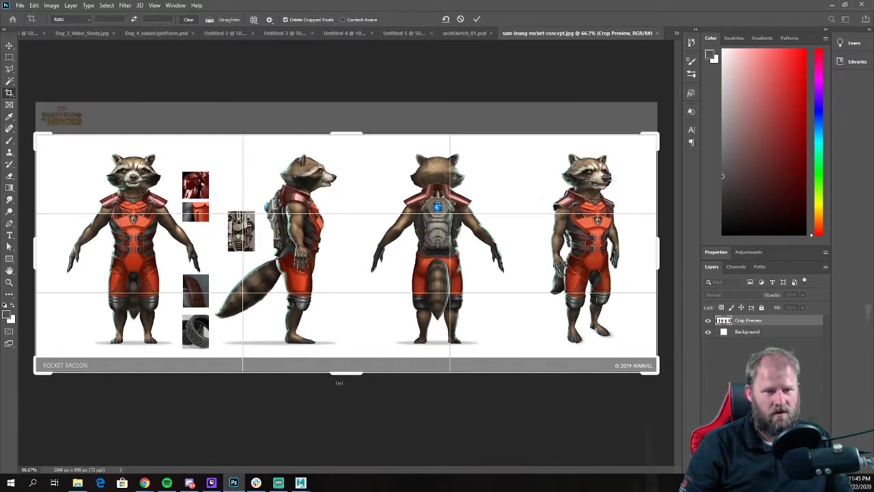
left_click_drag(346, 374, 369, 353)
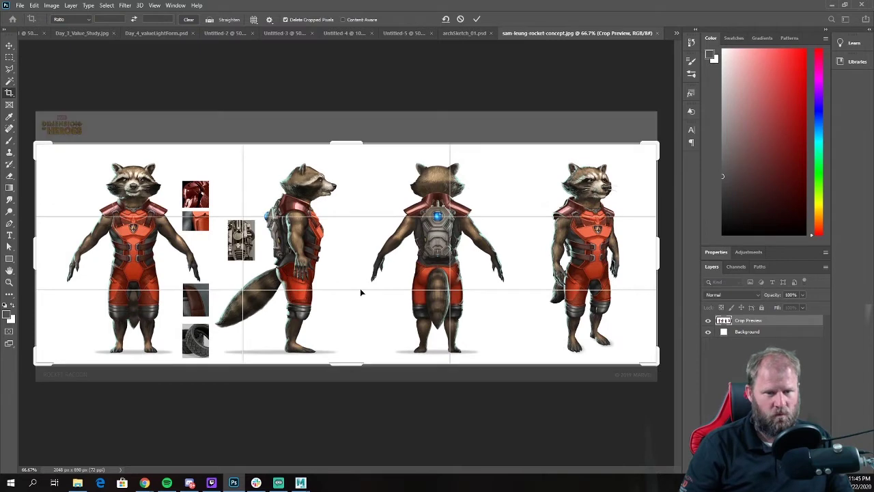
key("Return")
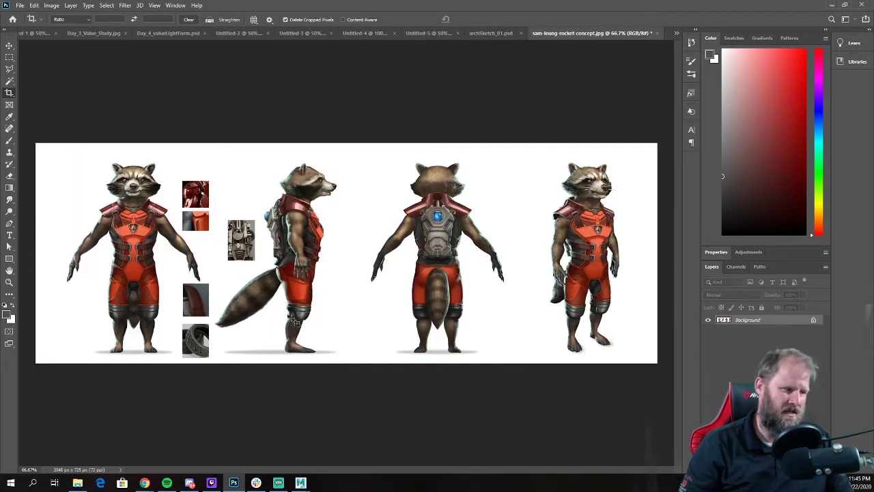
left_click(68, 215)
left_click_drag(35, 249, 43, 246)
key("Return")
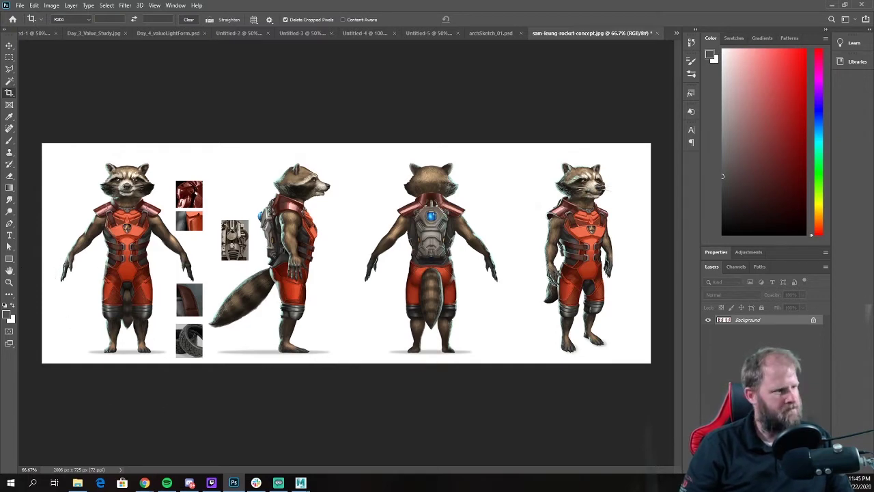
Step: Copy the front-view figure with its swatches, at full sheet height, into a new 532 x 725 px document
left_click(9, 57)
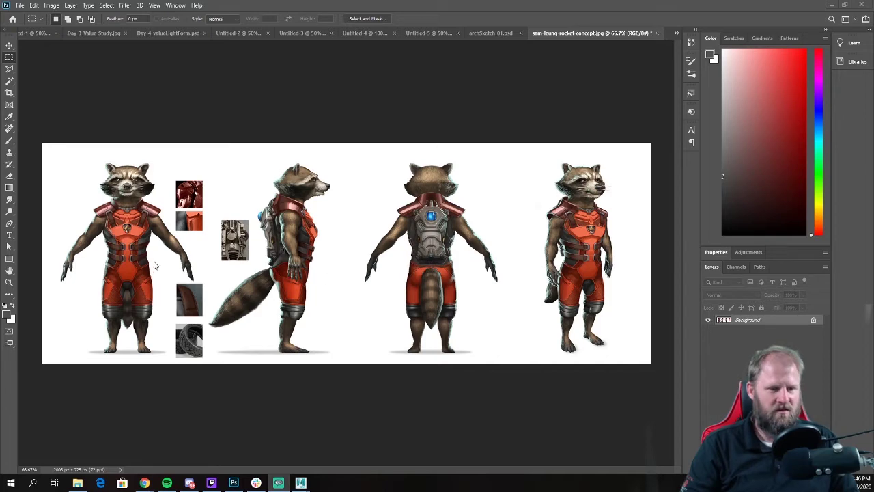
left_click(10, 60)
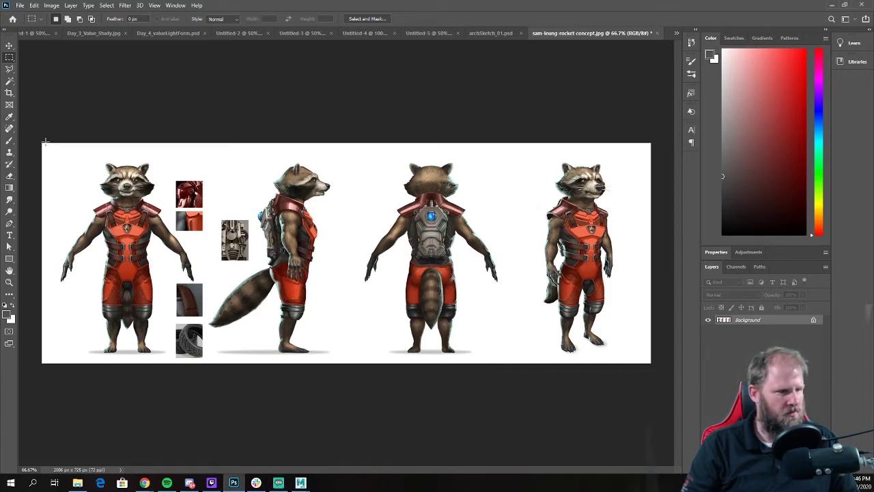
left_click_drag(43, 141, 203, 373)
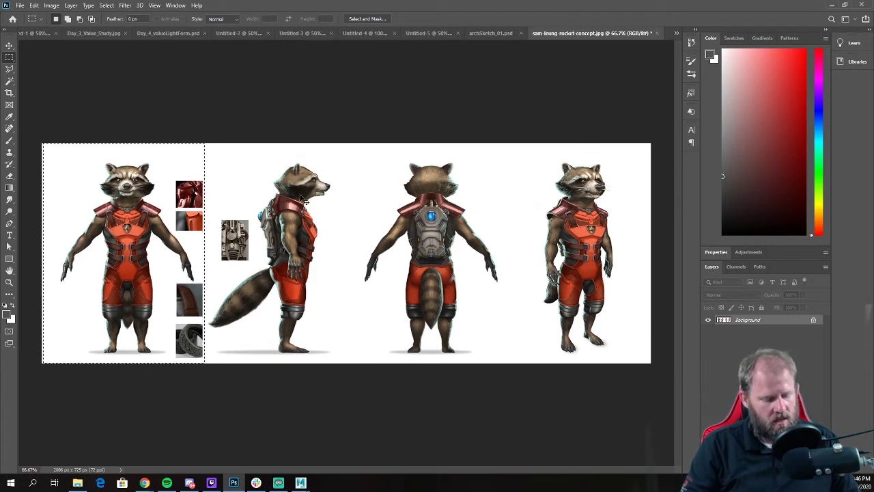
key("ctrl+n")
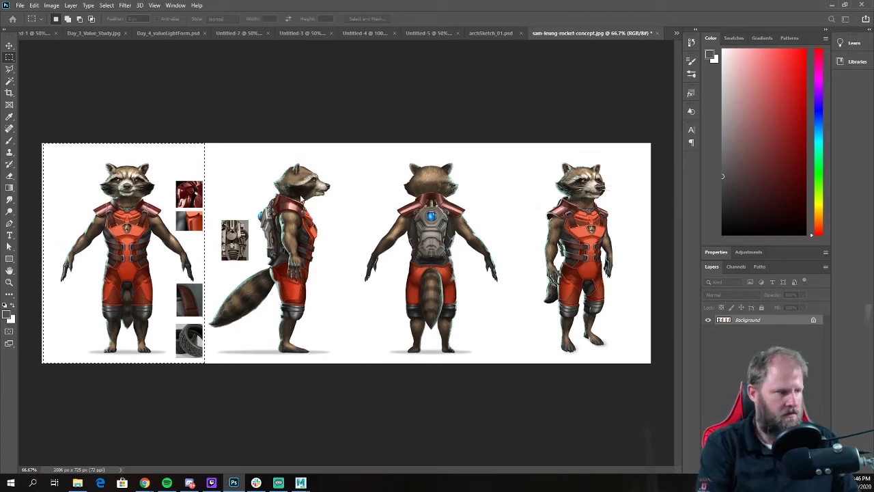
key("Return")
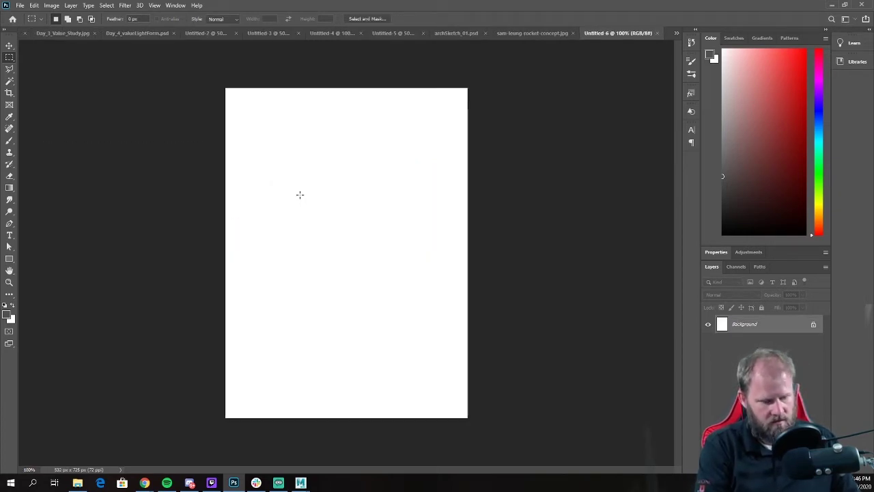
key("ctrl+v")
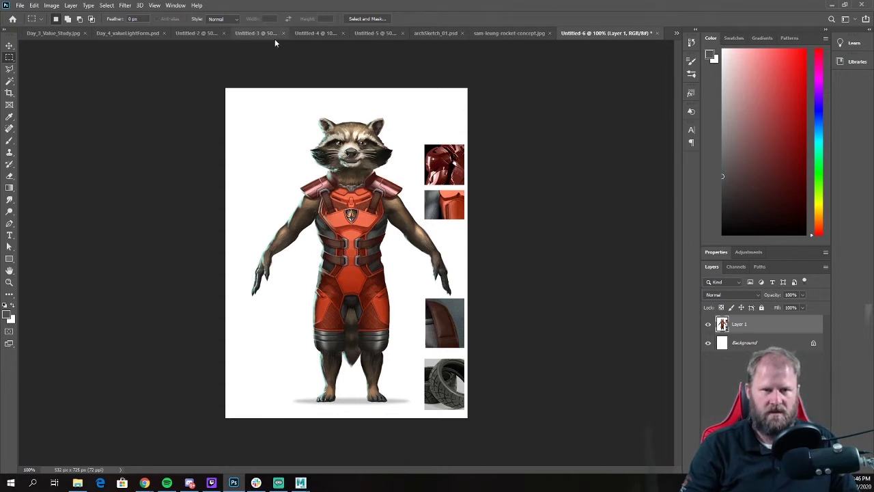
Step: Return to the cropped concept sheet and show its rulers
left_click(516, 33)
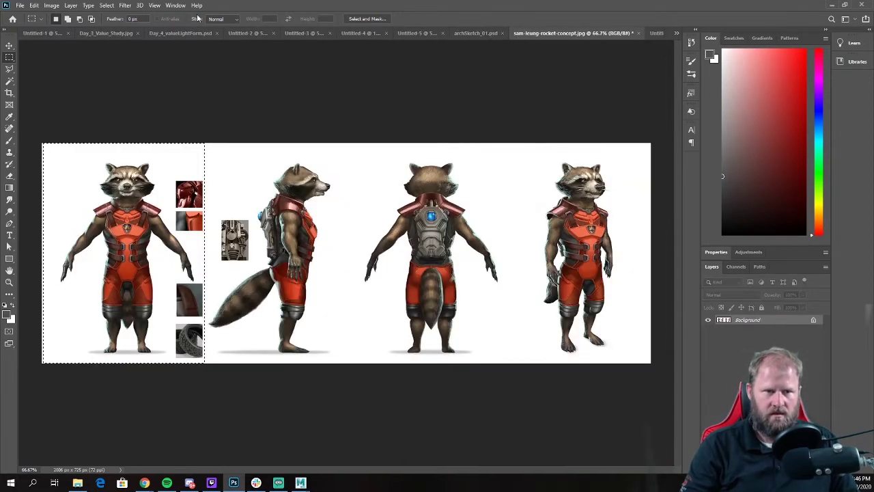
left_click(175, 6)
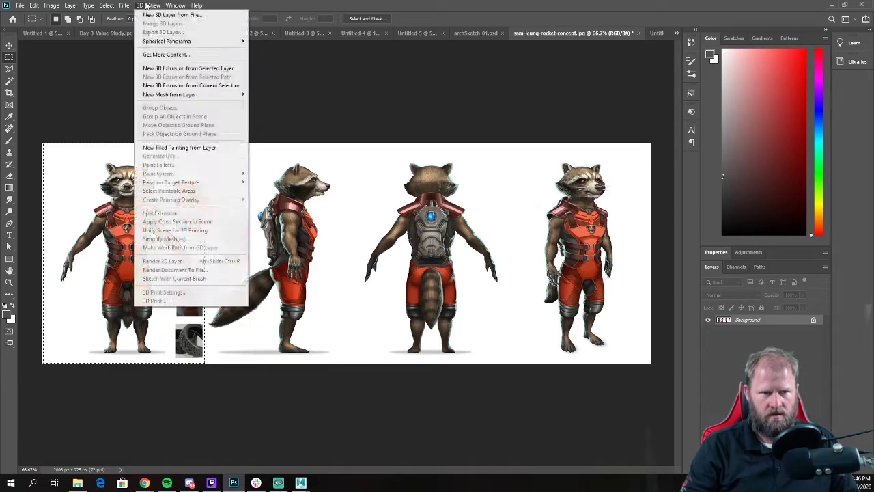
mouse_move(151, 6)
left_click(179, 191)
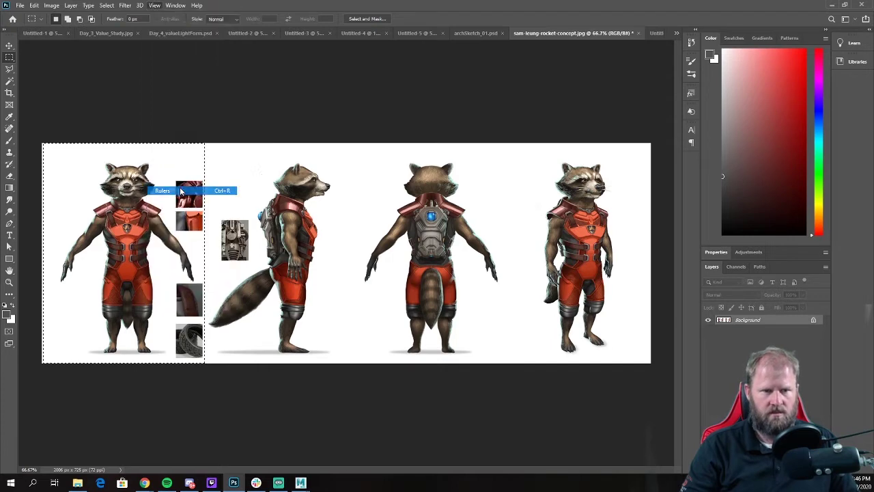
Step: Place a horizontal guide at the figures' feet on the concept sheet and clear the guides again
left_click_drag(361, 46, 376, 355)
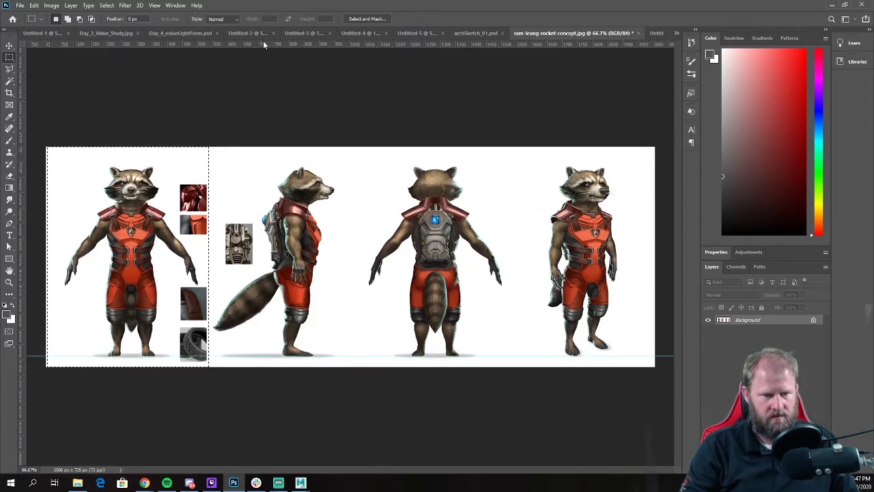
left_click(154, 5)
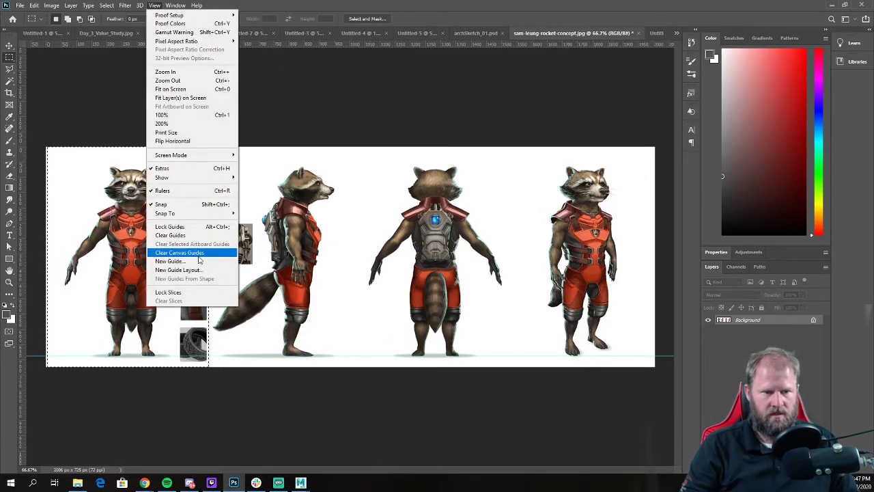
left_click(174, 235)
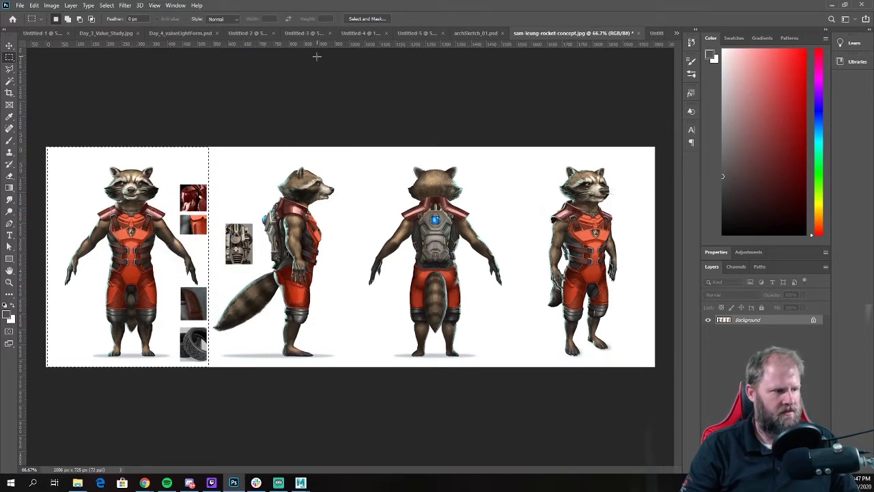
Step: Merge the pasted layer into the background of the front-view document and select the area around the two upper material swatches
left_click(654, 32)
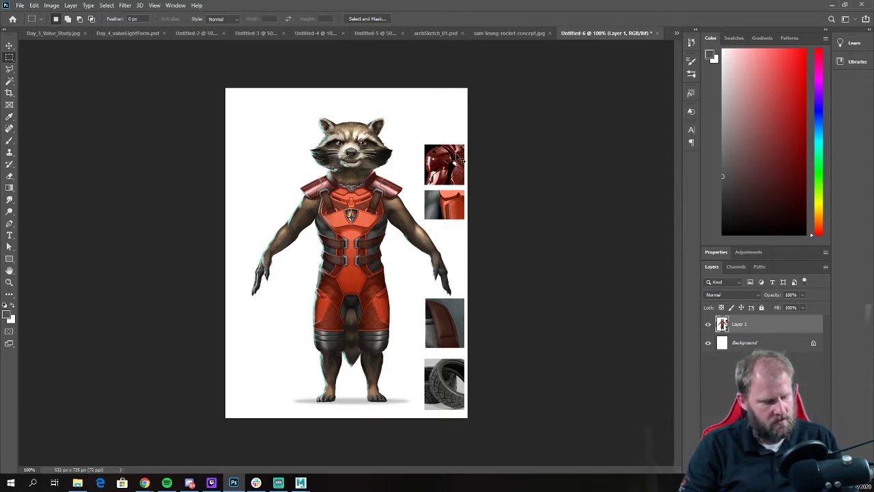
key("ctrl+e")
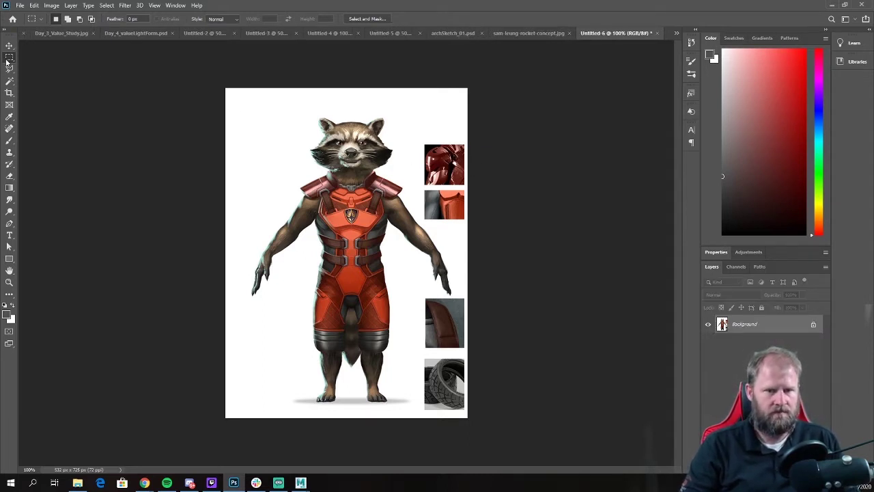
left_click_drag(423, 130, 486, 223)
key("i")
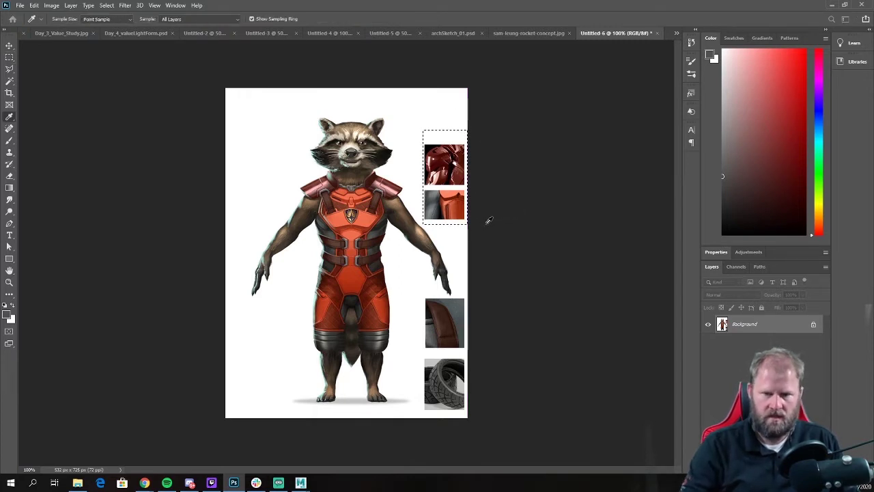
key("m")
key("alt+BackSpace")
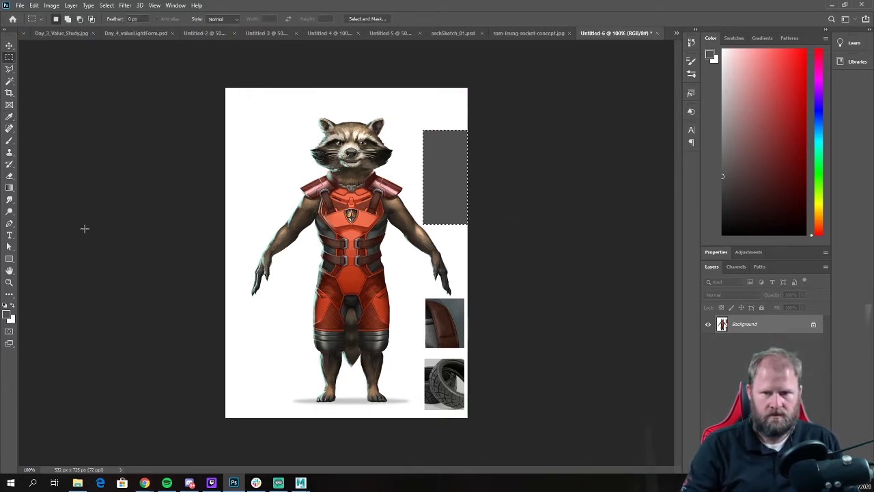
key("ctrl+z")
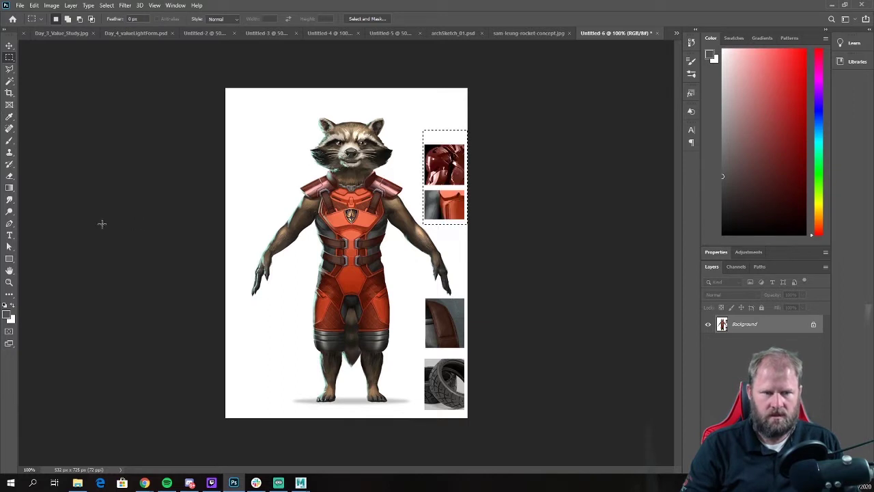
Step: Make white the foreground color and fill the selected area to cover the two upper swatches
left_click(13, 305)
key("i")
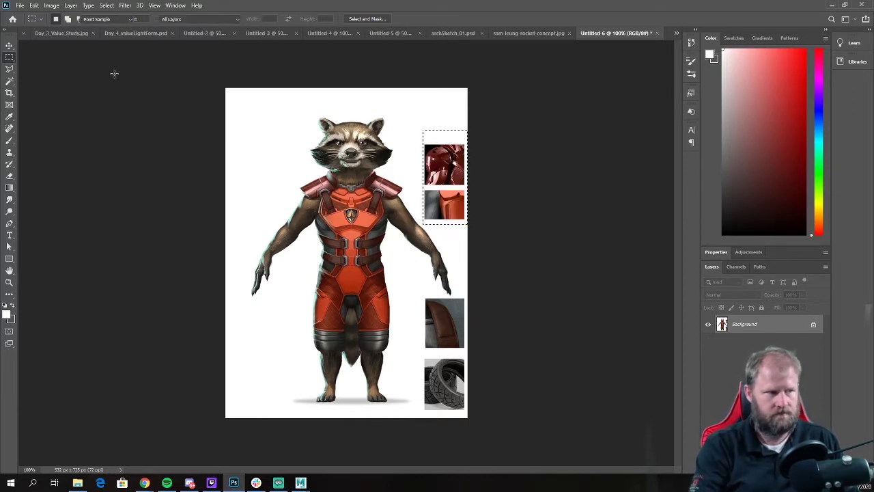
key("m")
key("alt+BackSpace")
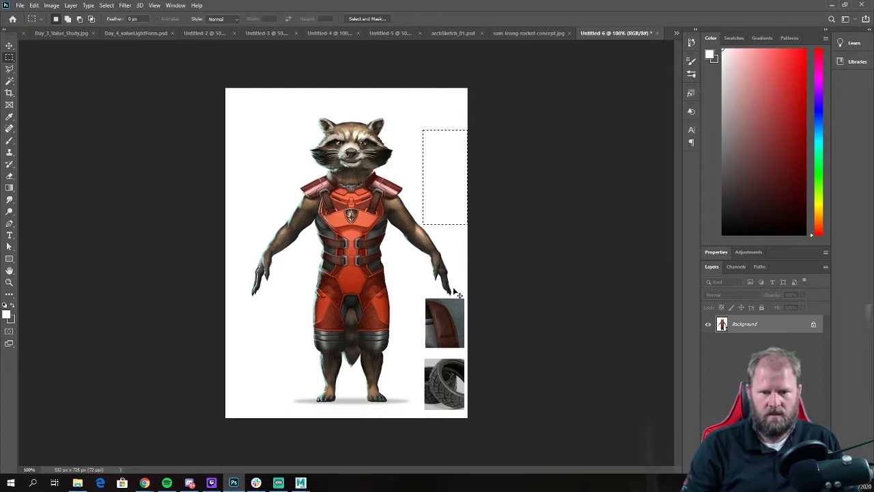
Step: Select the two lower material swatches beside the front-view figure and replace them with white
left_click_drag(416, 296, 504, 430)
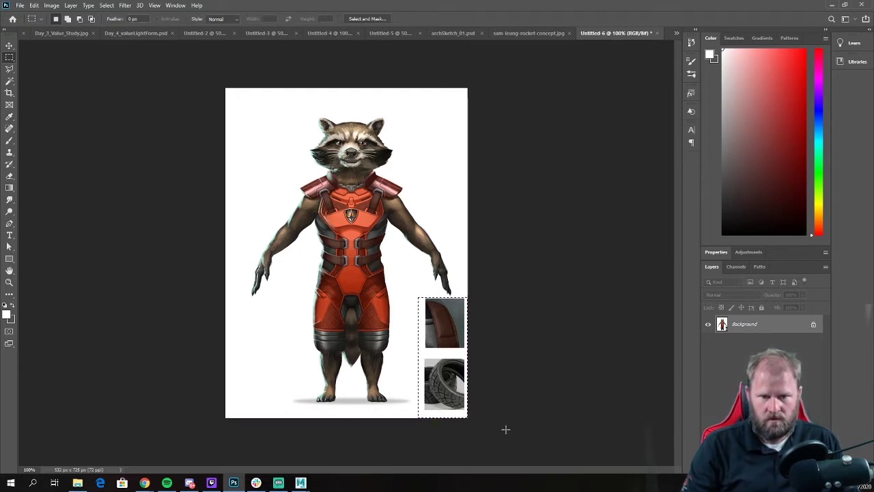
key("i")
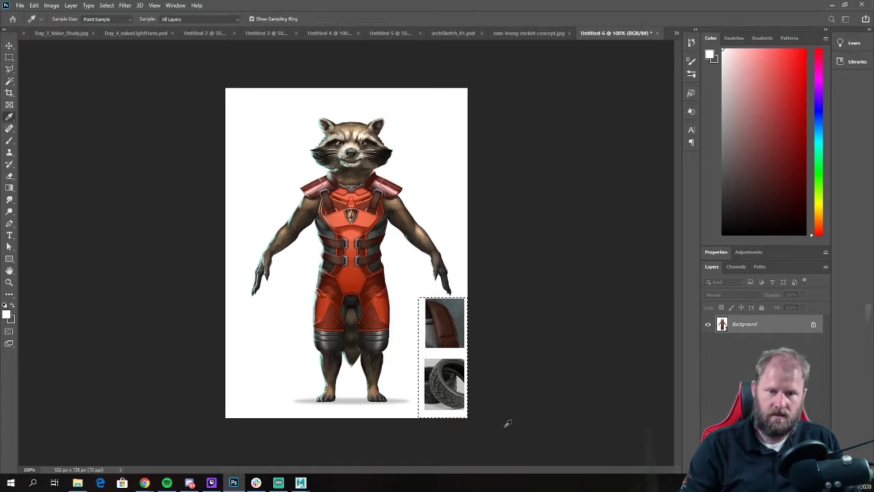
key("m")
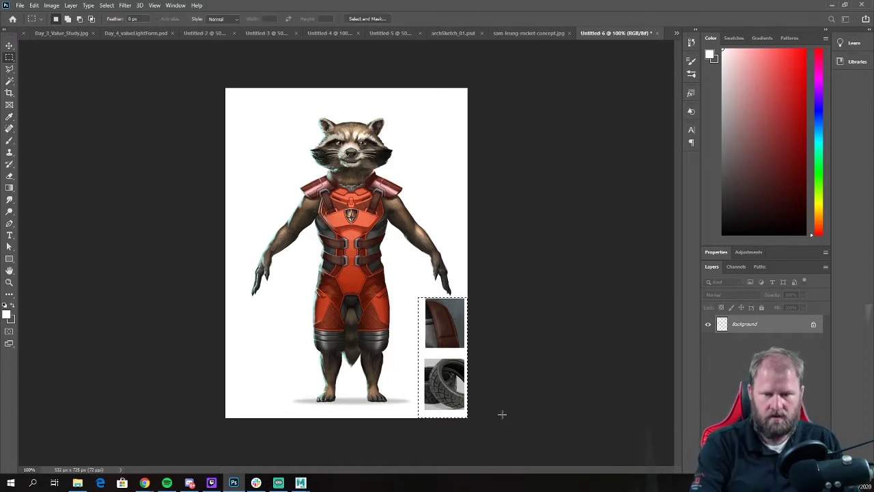
key("Delete")
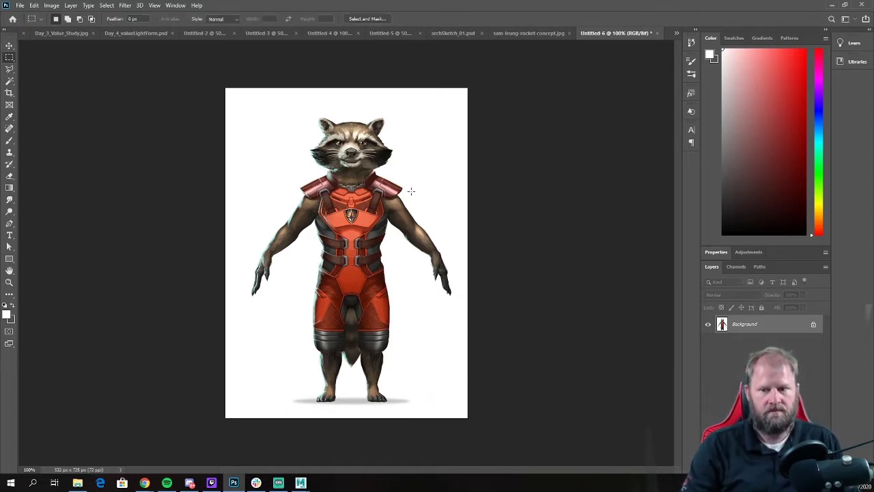
Step: Save the front-view image as a JPEG named rocket_front in the rocket folder and close its document
left_click(20, 5)
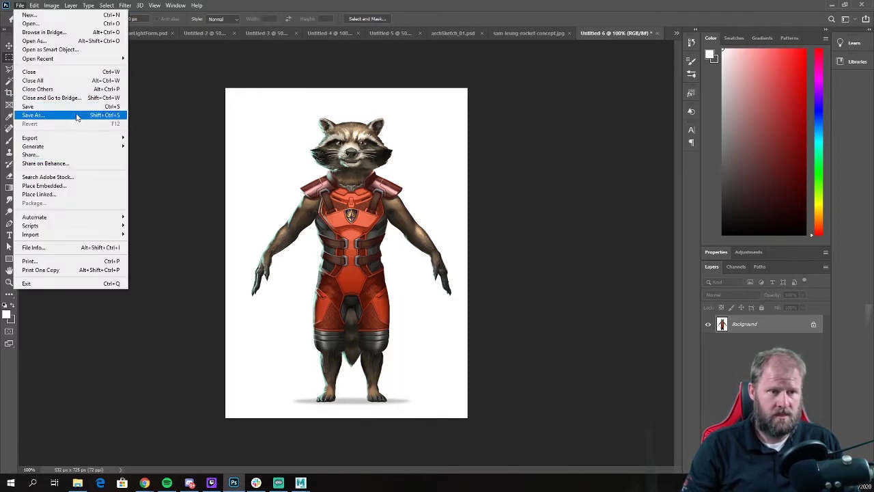
left_click(74, 108)
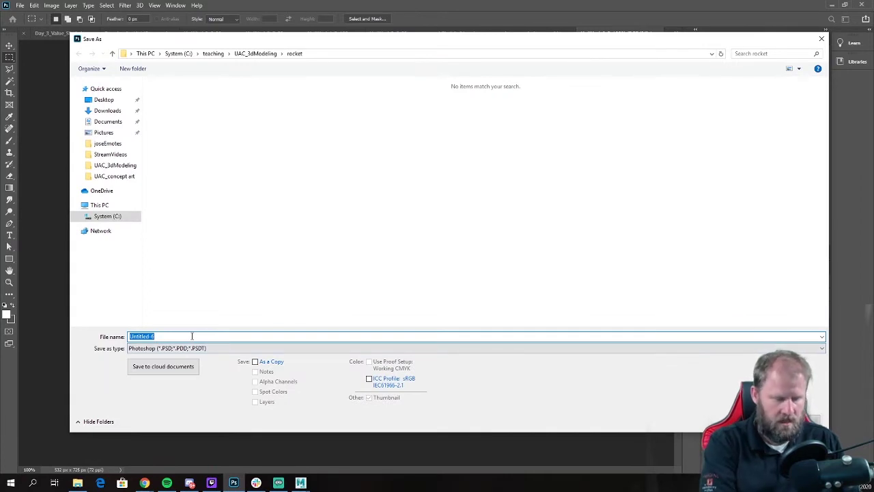
type("rocket_front")
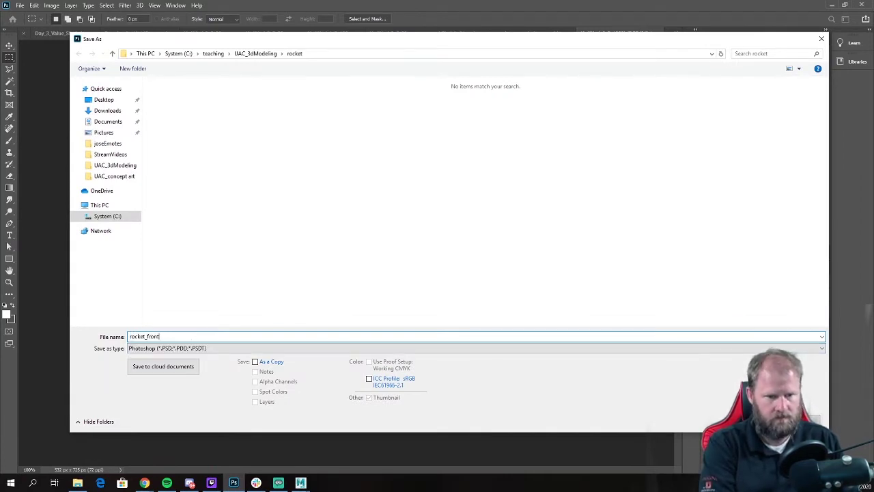
left_click(173, 349)
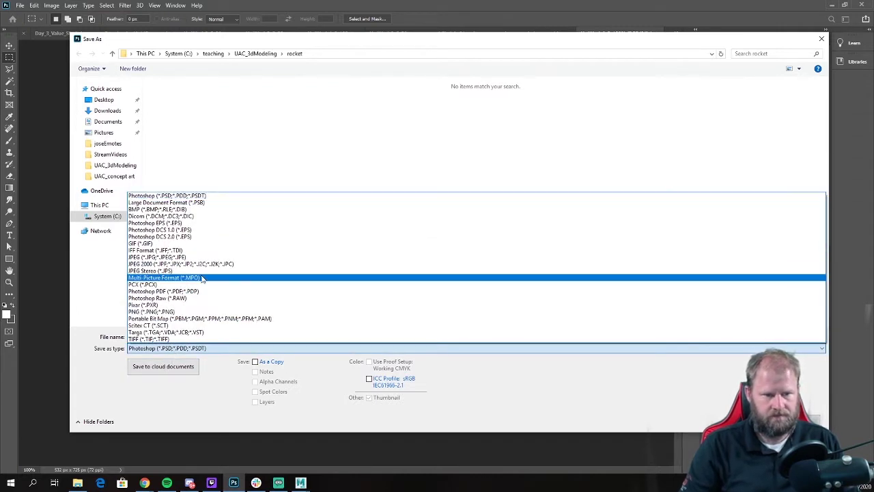
left_click(162, 257)
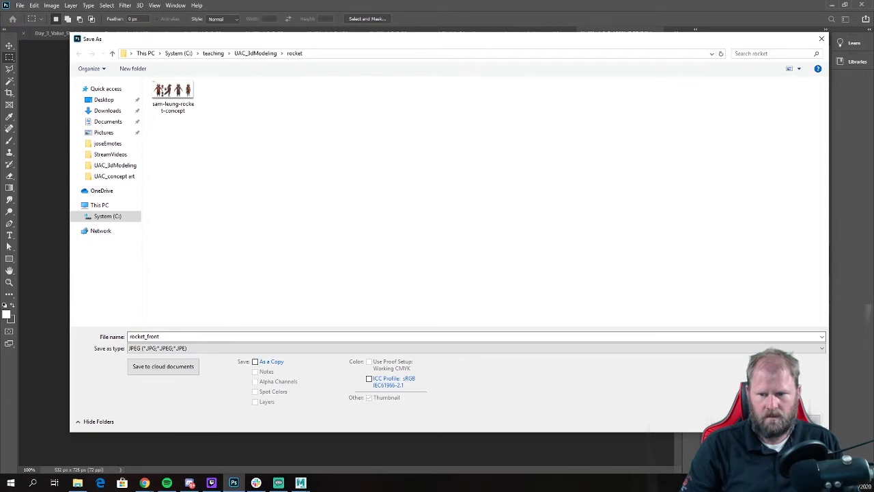
left_click(757, 419)
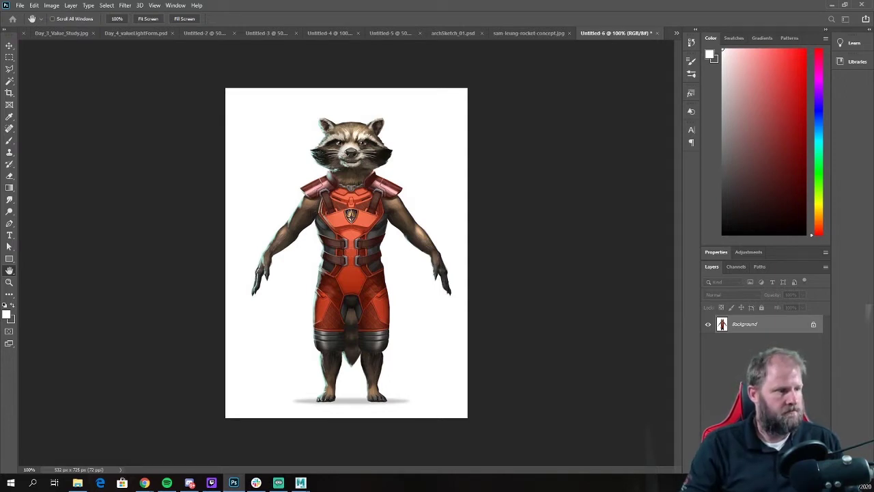
key("Return")
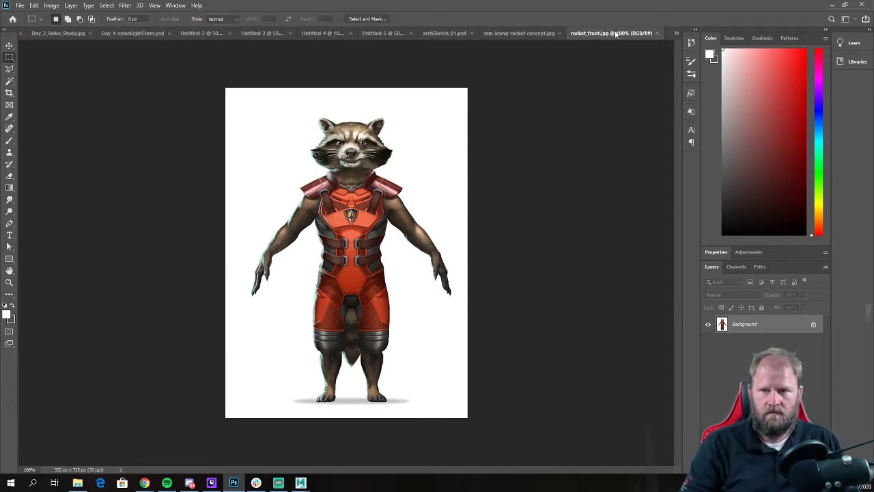
left_click(656, 33)
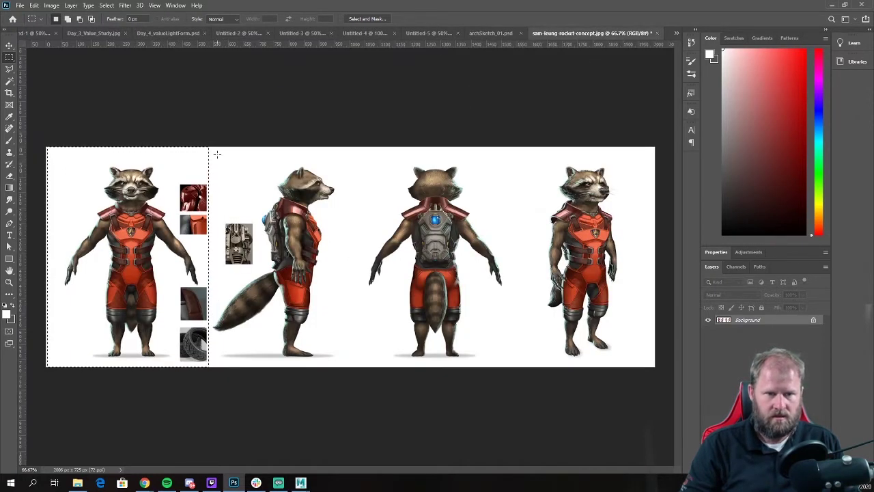
Step: Copy the full-height side-view area of the concept sheet into a new document and merge it into the background
left_click_drag(209, 147, 354, 376)
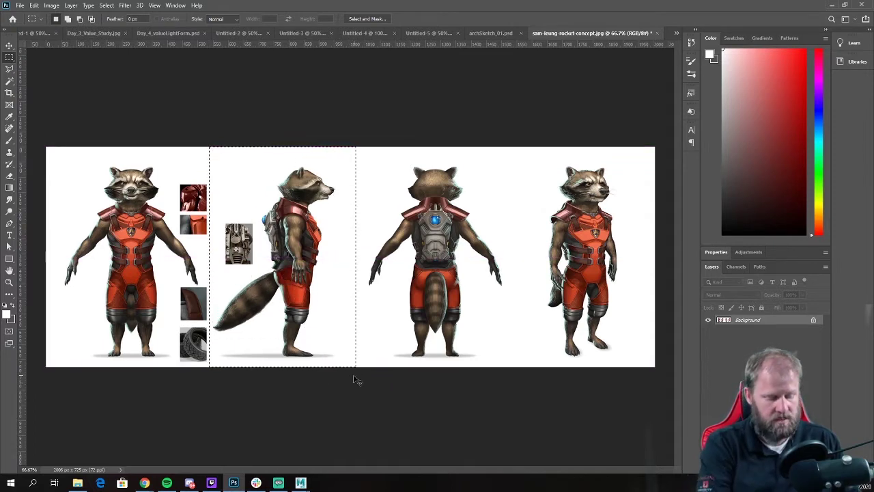
key("ctrl+n")
key("Return")
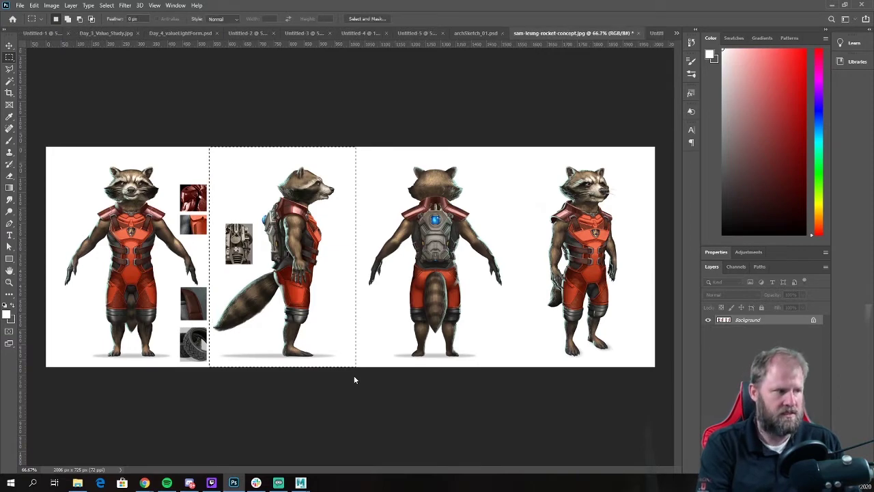
key("ctrl+v")
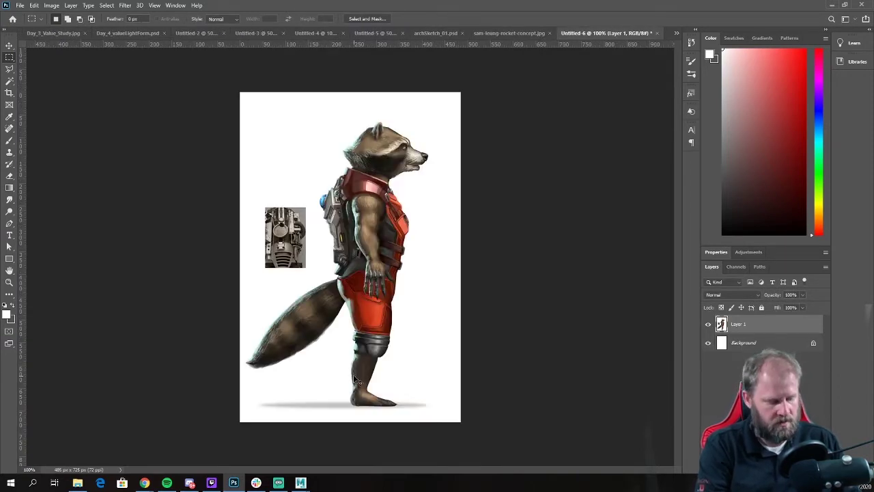
key("ctrl+e")
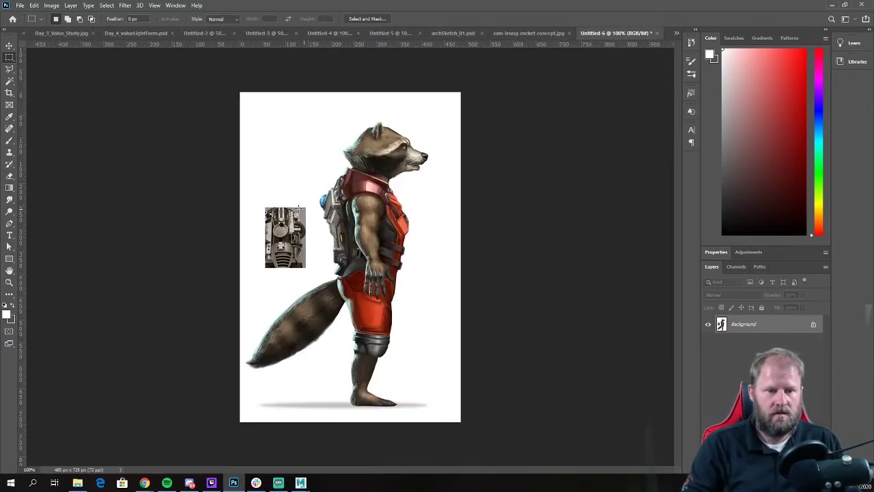
Step: Select the mechanical detail picture behind the side-view figure, replace it with white and clear the selection
left_click_drag(249, 185, 311, 274)
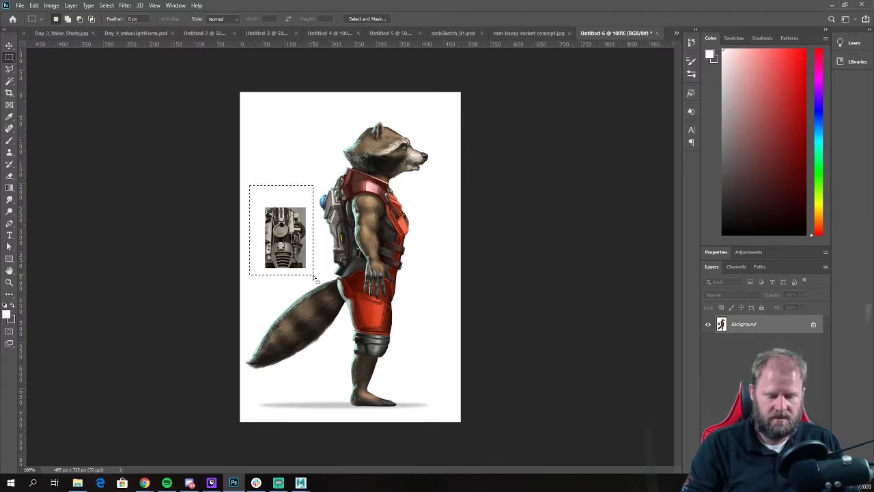
key("i")
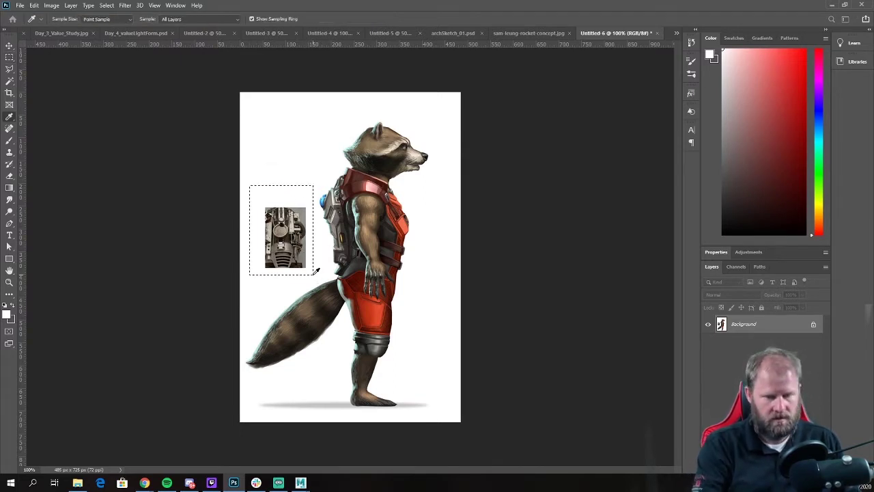
key("m")
key("BackSpace")
key("ctrl+d")
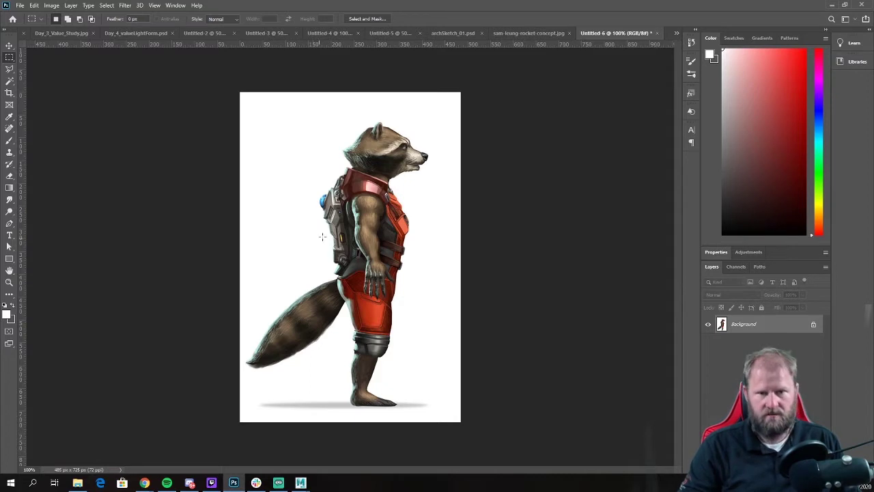
Step: Start an Export As of the side-view image in JPG format at 100% quality and 1x size
left_click(20, 5)
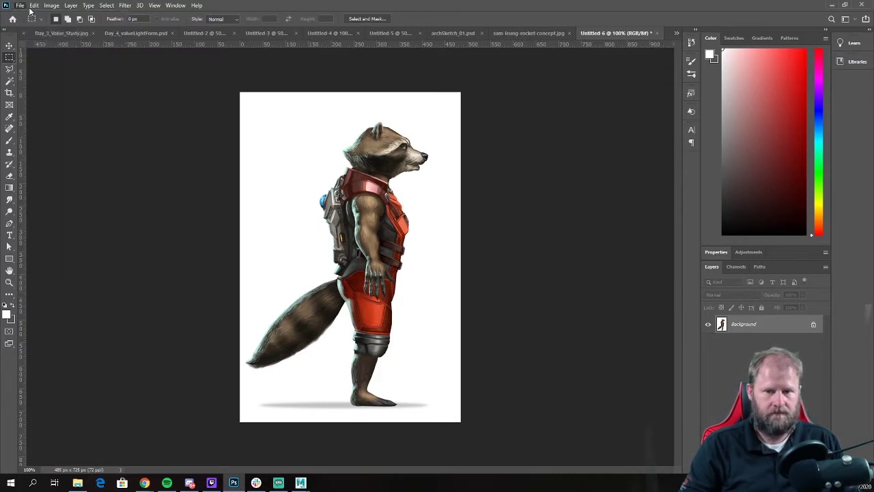
left_click(34, 5)
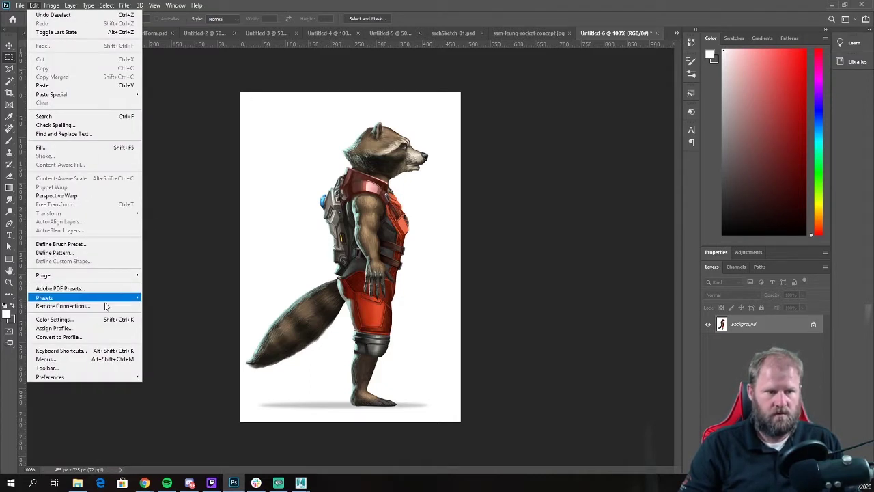
mouse_move(21, 6)
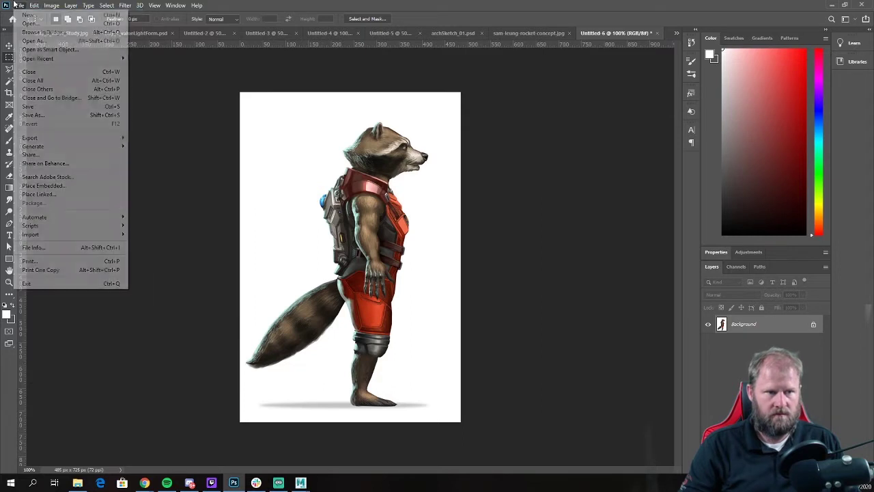
mouse_move(102, 138)
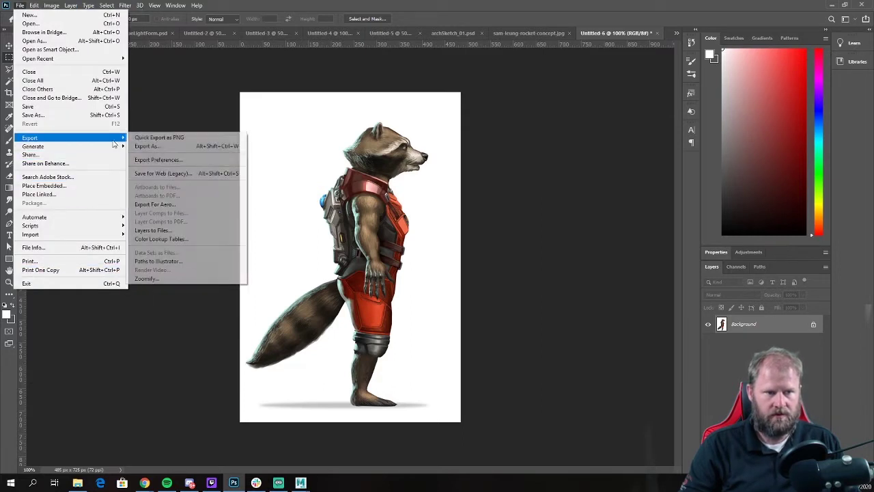
left_click(161, 148)
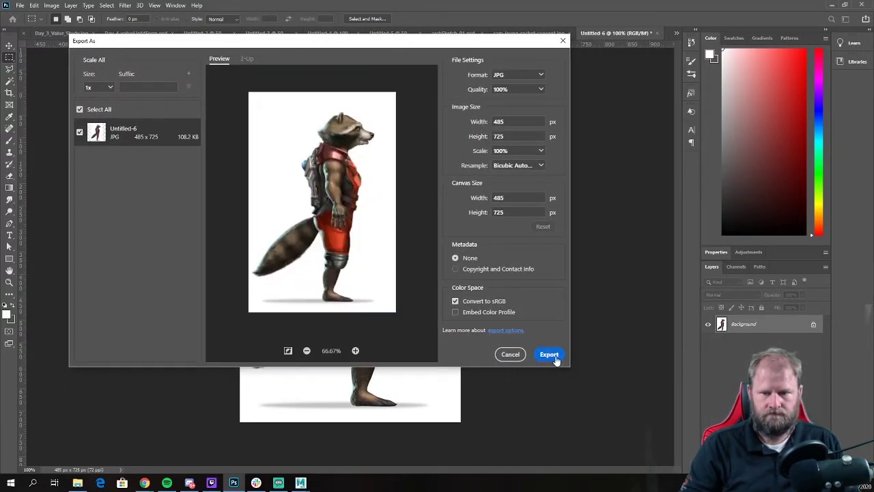
left_click(550, 355)
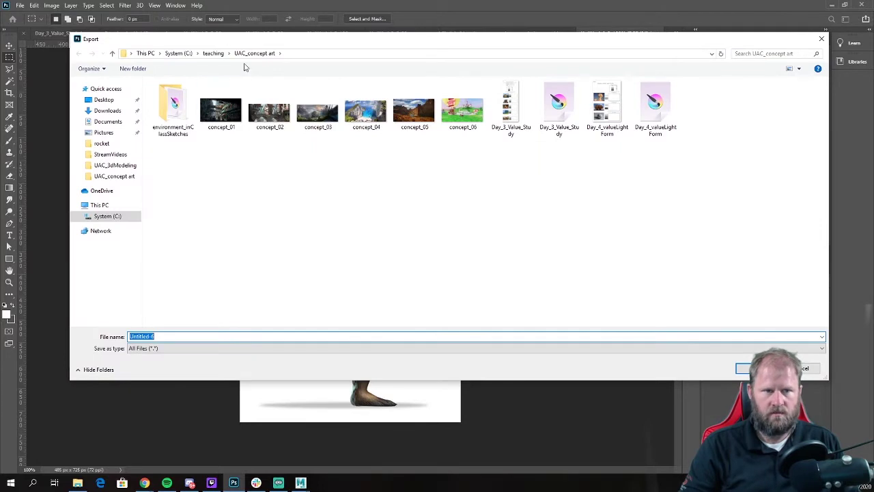
Step: Export the side view as rocket_side into the UAC_3dModeling rocket folder and close its document without saving
left_click(109, 166)
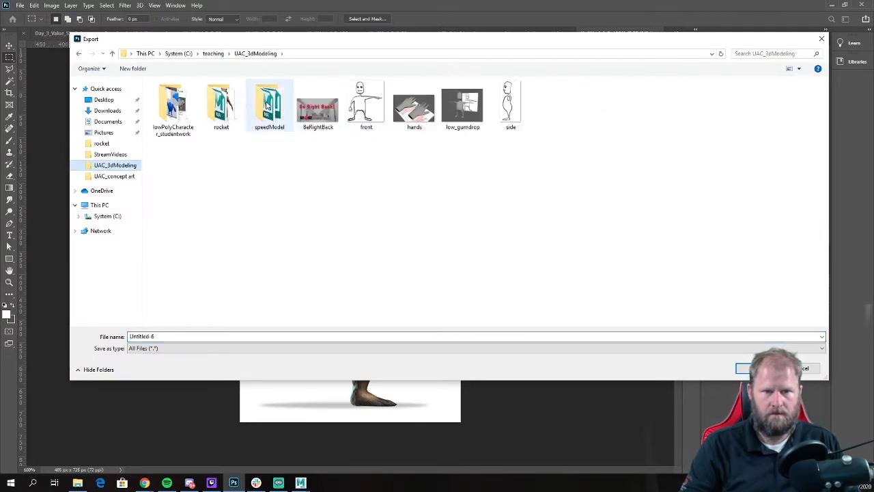
double_click(221, 104)
left_click(225, 118)
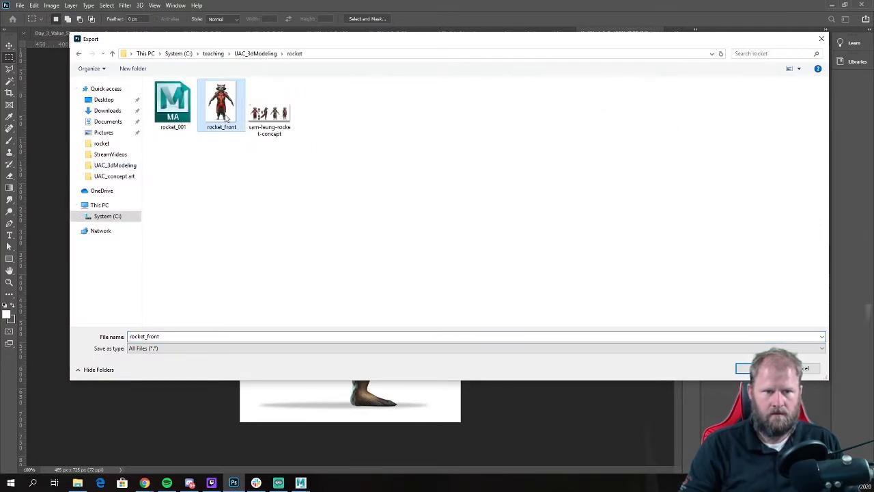
double_click(162, 336)
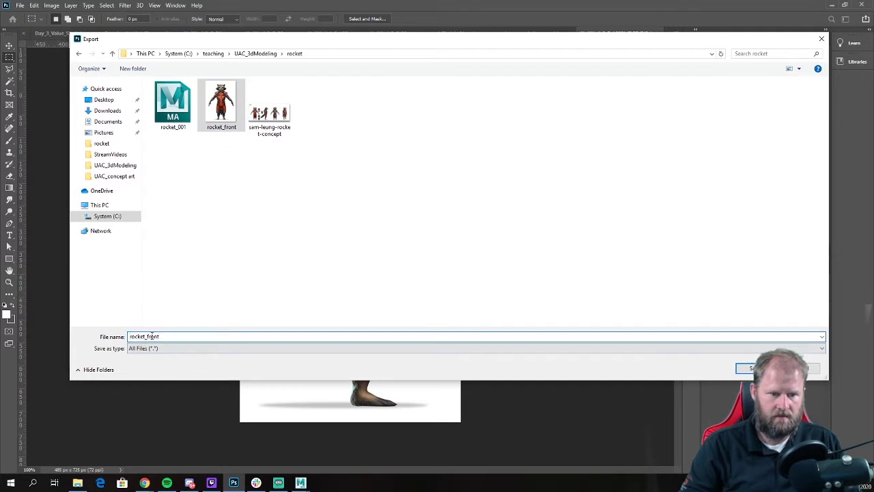
key("BackSpace")
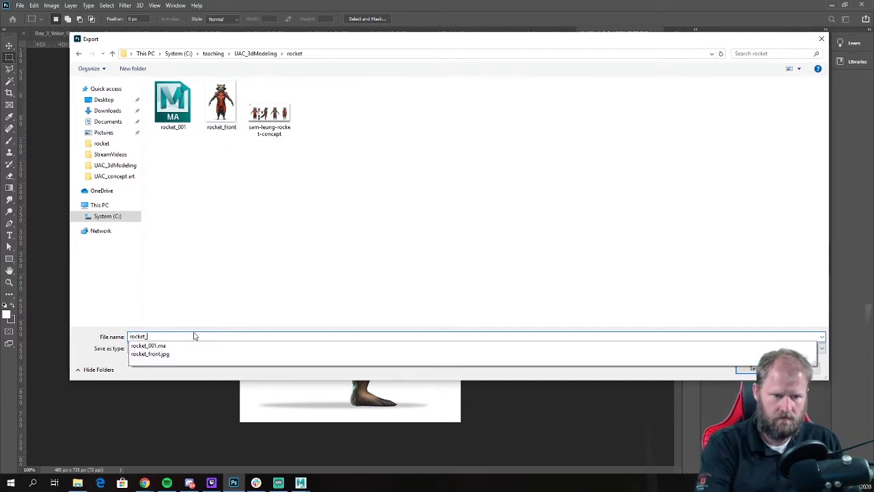
type("side")
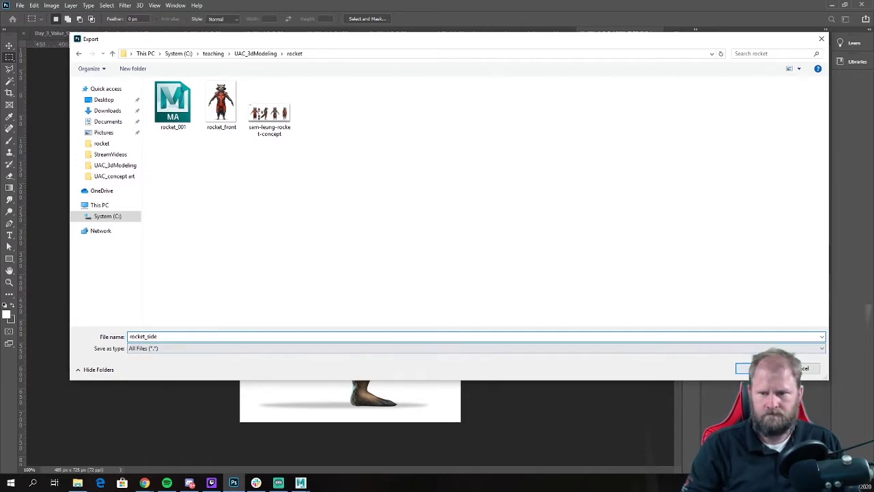
key("Return")
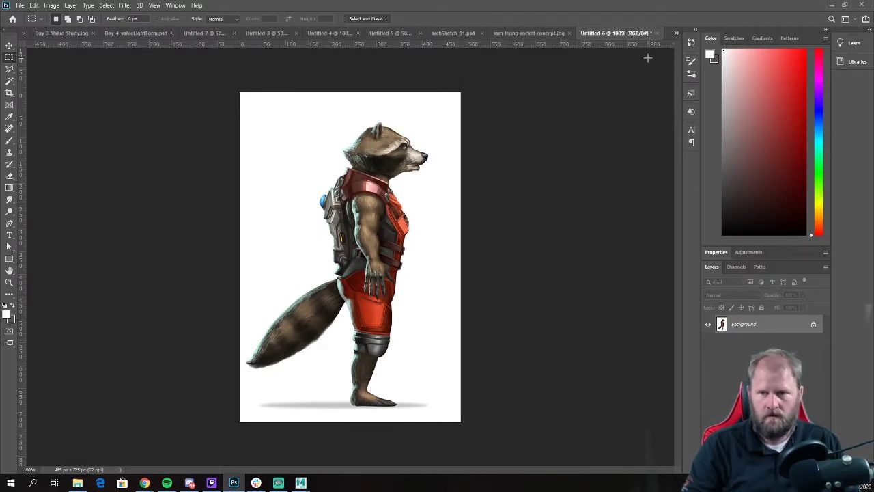
left_click(657, 32)
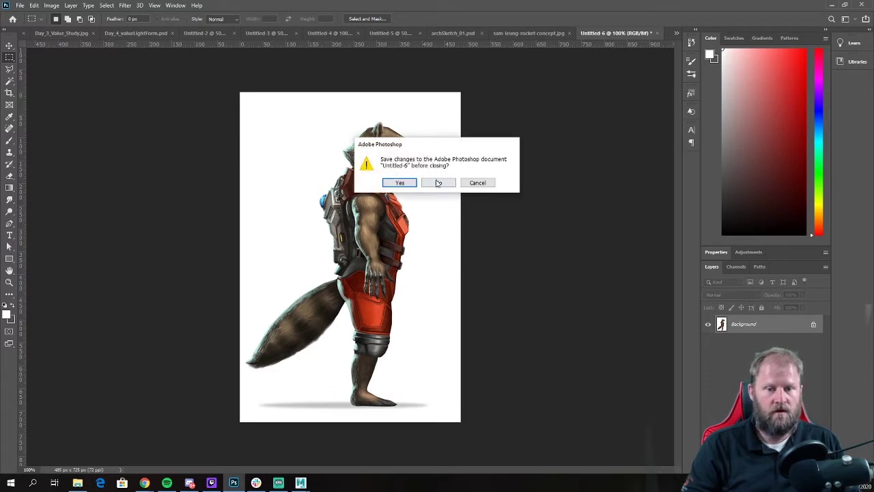
left_click(438, 183)
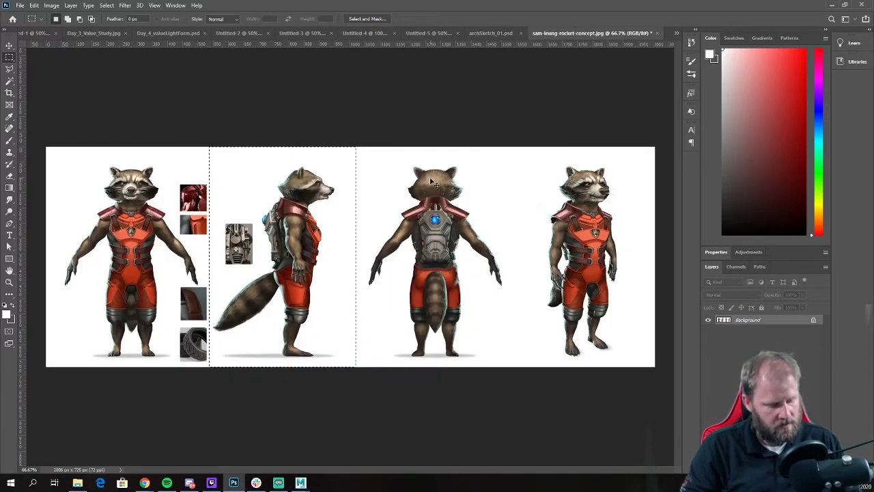
Step: Copy the full-height back-view area of the concept sheet into a new document and merge it into the background
left_click(430, 180)
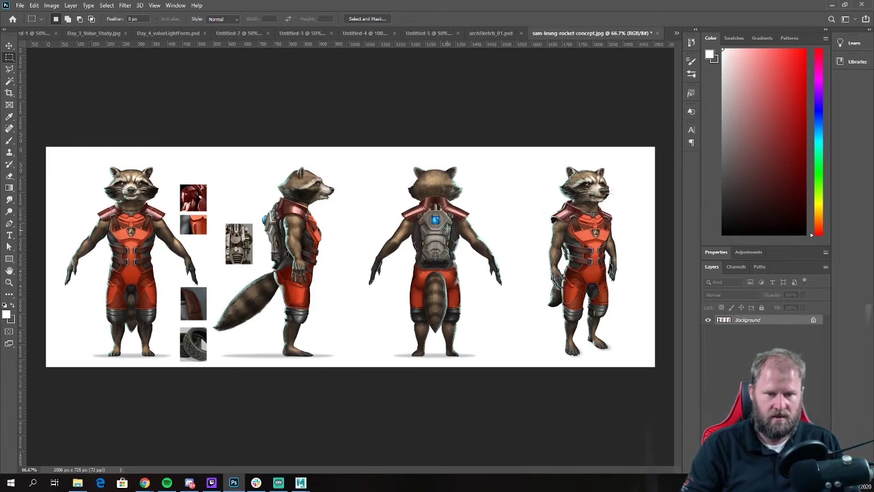
left_click_drag(350, 137, 522, 374)
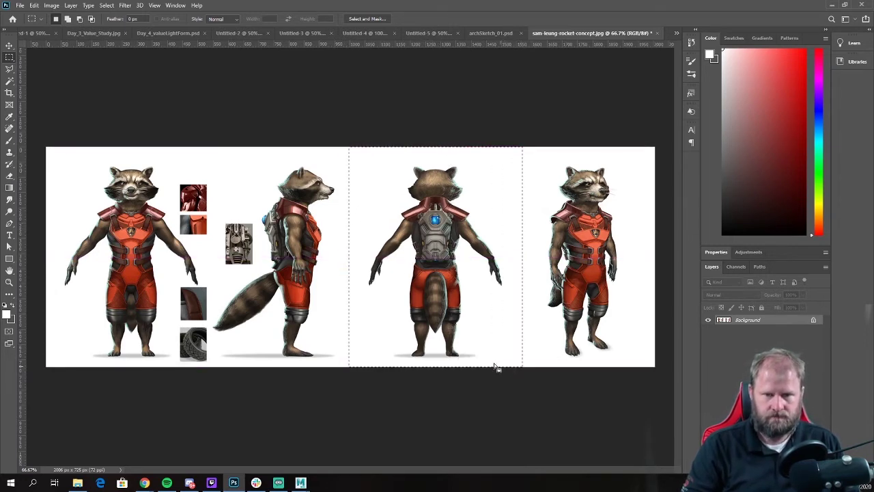
key("ctrl+c")
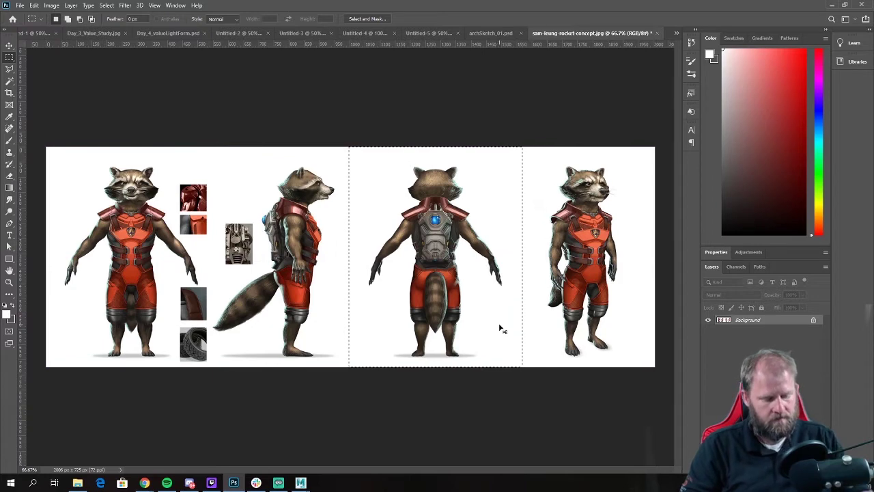
key("ctrl+n")
key("Return")
key("ctrl+v")
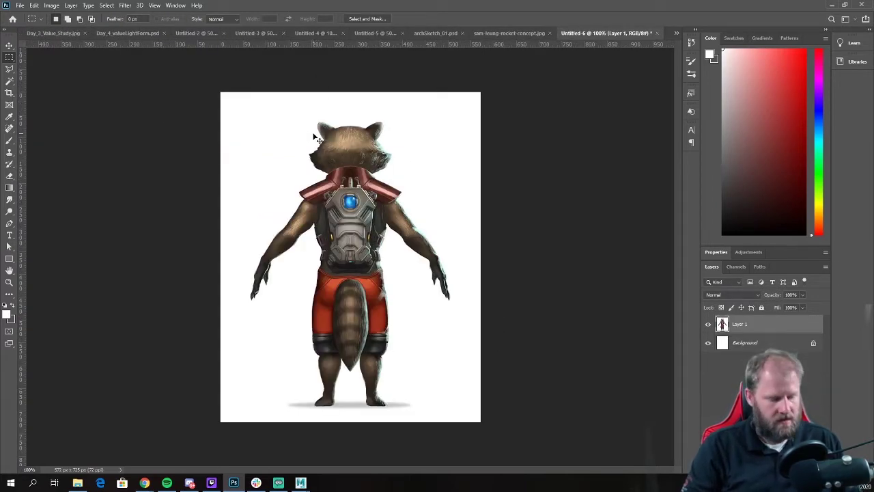
key("ctrl+e")
Step: Save the back-view image as a JPEG named rocket_back in the UAC_3dModeling rocket folder and close its document
left_click(22, 8)
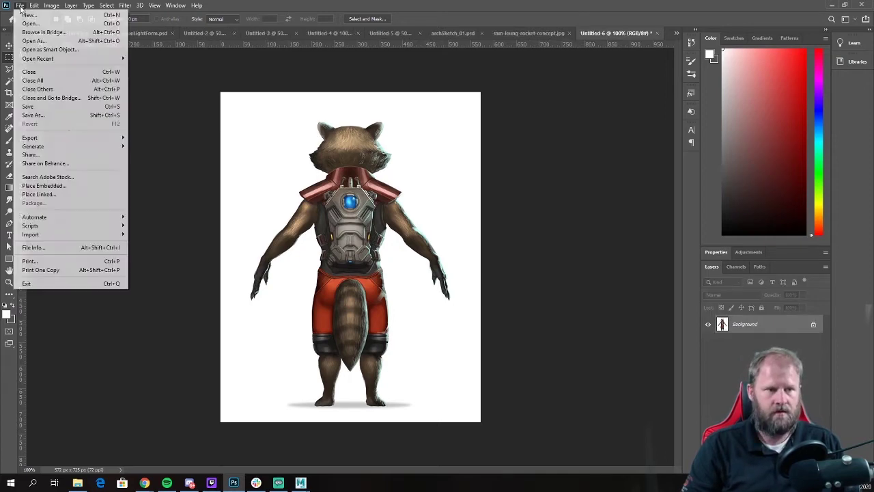
left_click(66, 107)
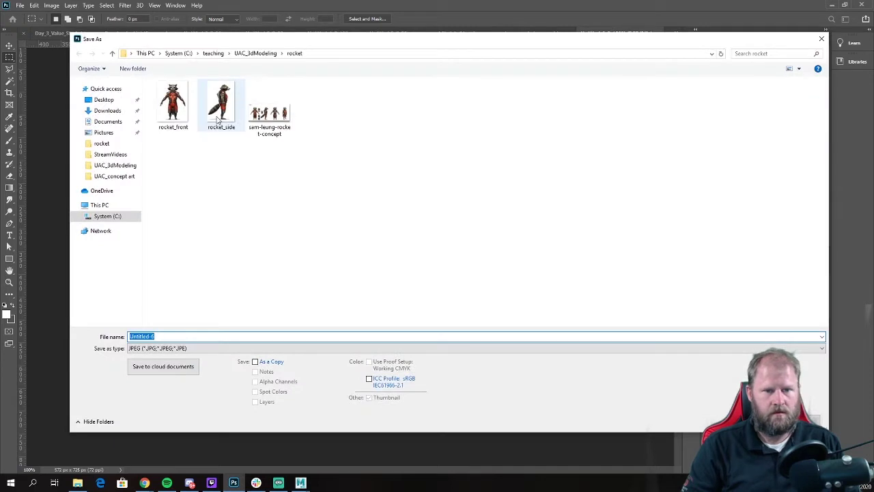
left_click(218, 120)
double_click(152, 336)
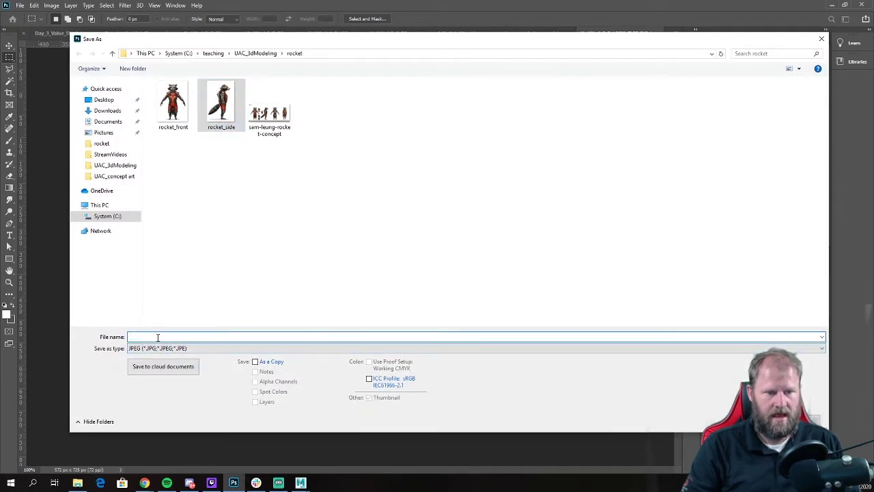
type("back")
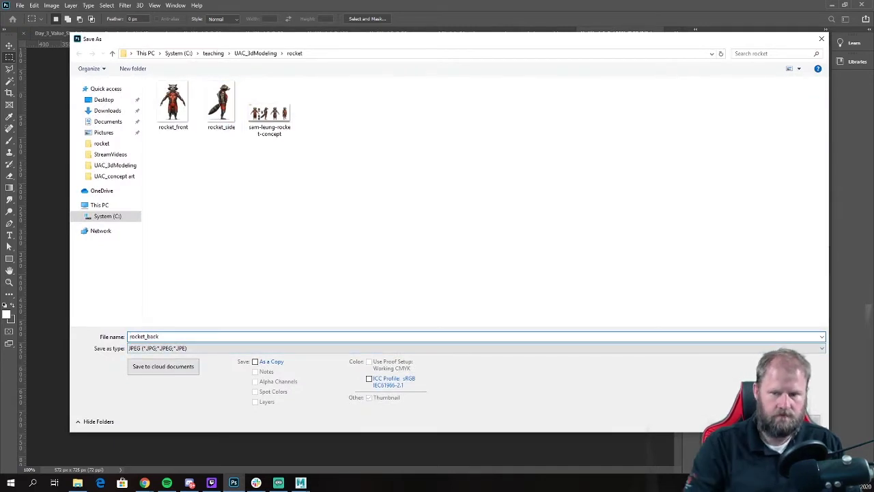
key("Return")
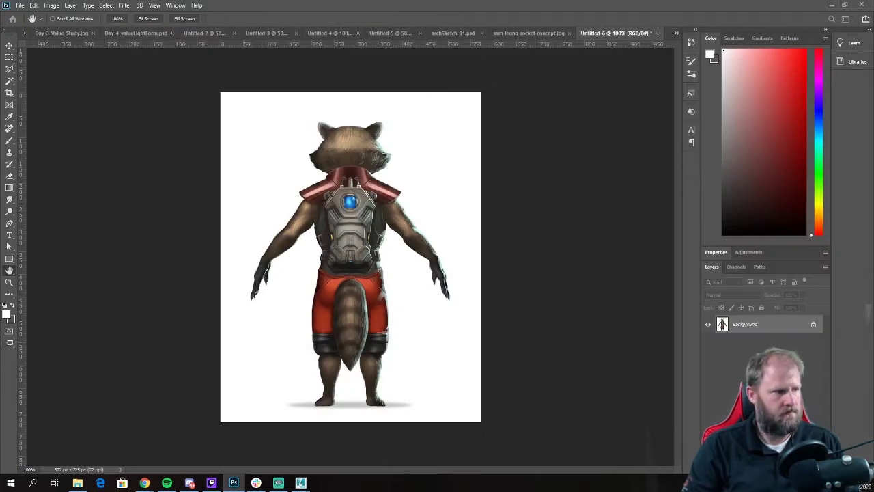
key("m")
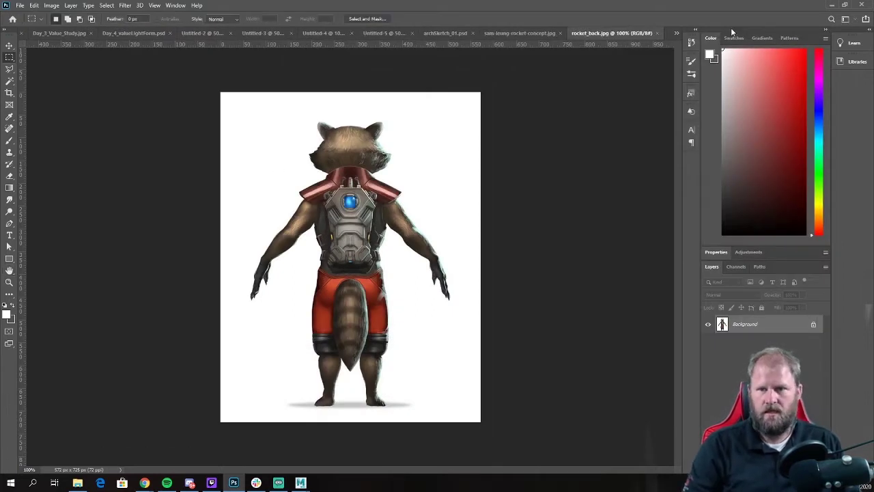
left_click(654, 32)
Step: Copy the full-height three-quarter-view area of the concept sheet, about 429 px wide, into a new document and merge it into the background
left_click_drag(348, 367, 638, 396)
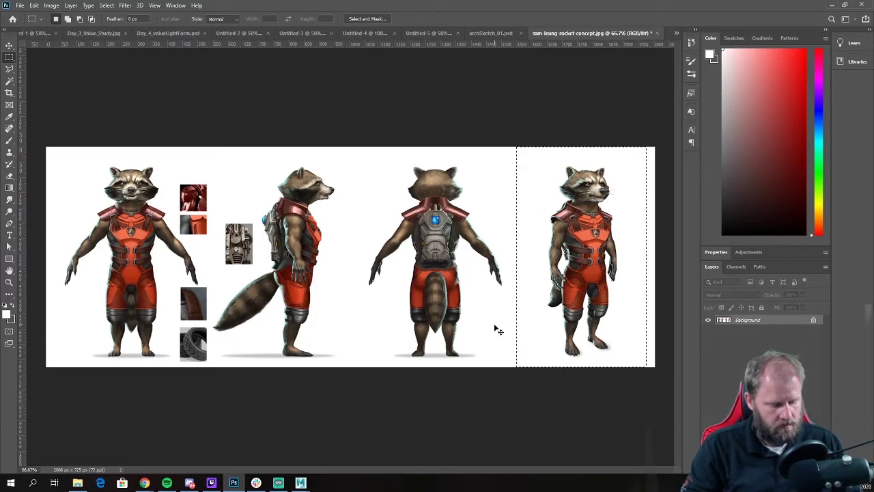
key("ctrl+n")
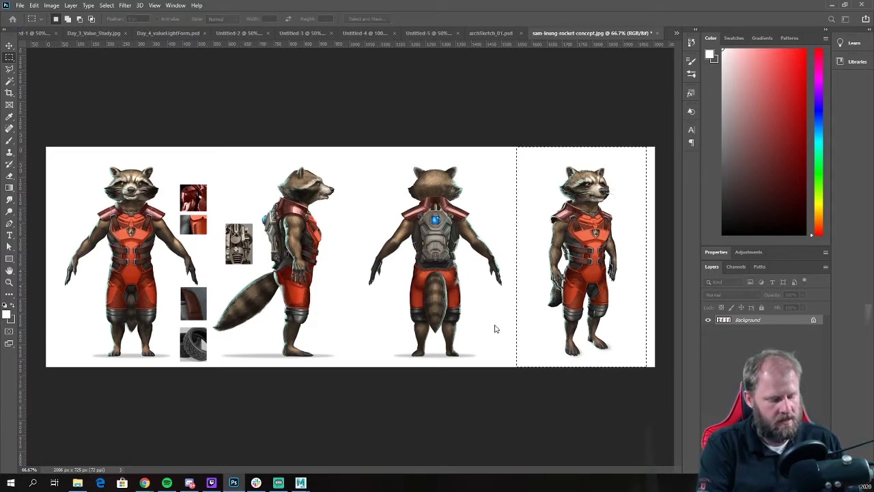
key("Return")
key("ctrl+v")
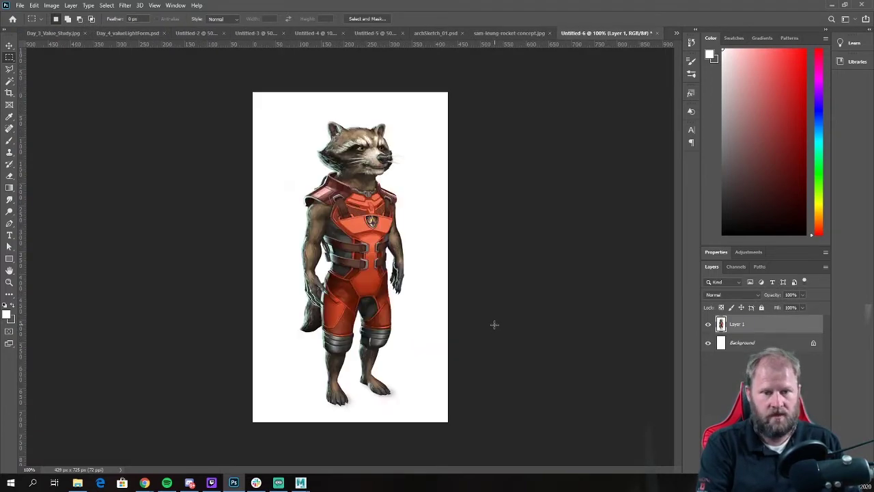
key("ctrl+e")
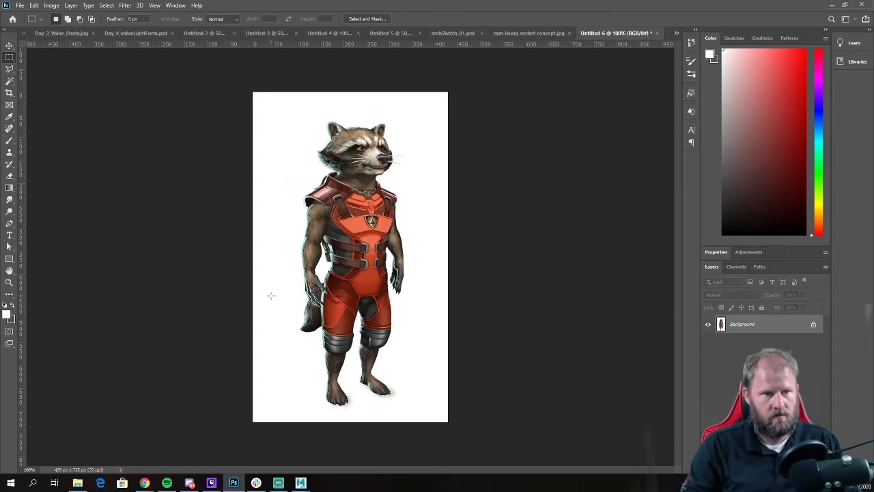
Step: Save the three-quarter-view image as a JPEG named rocket_quarter in the UAC_3dModeling rocket folder
left_click(21, 6)
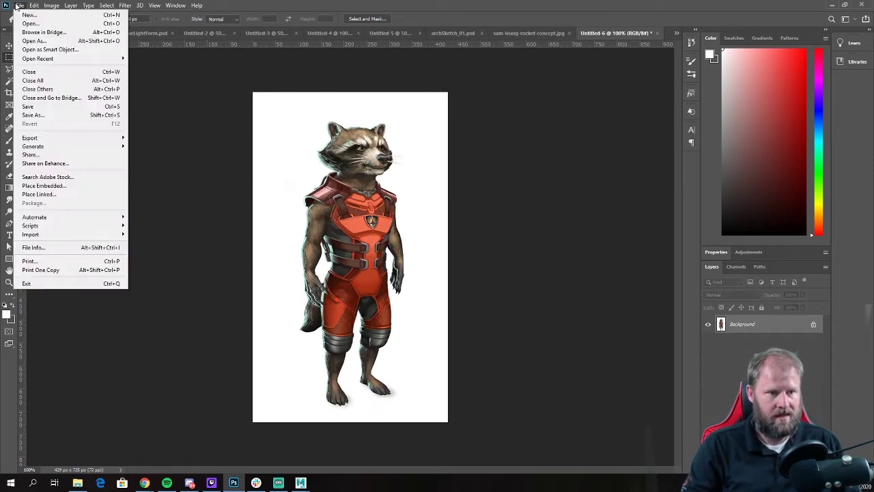
left_click(72, 108)
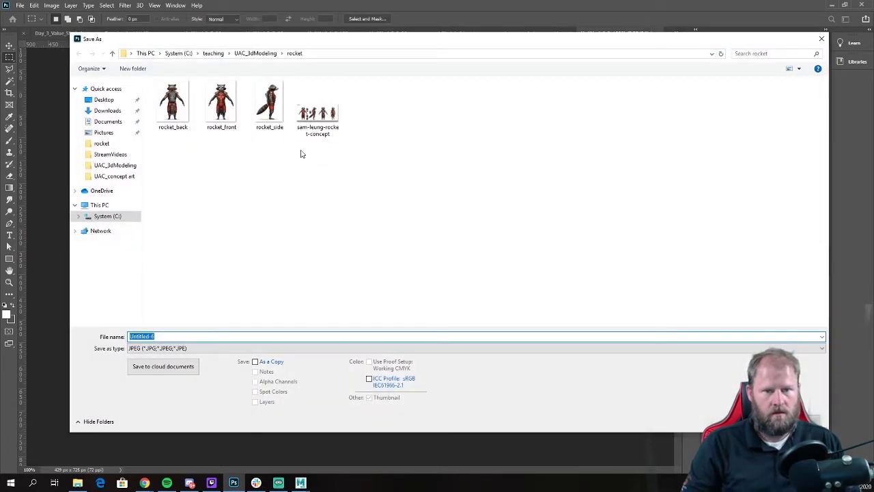
left_click(269, 117)
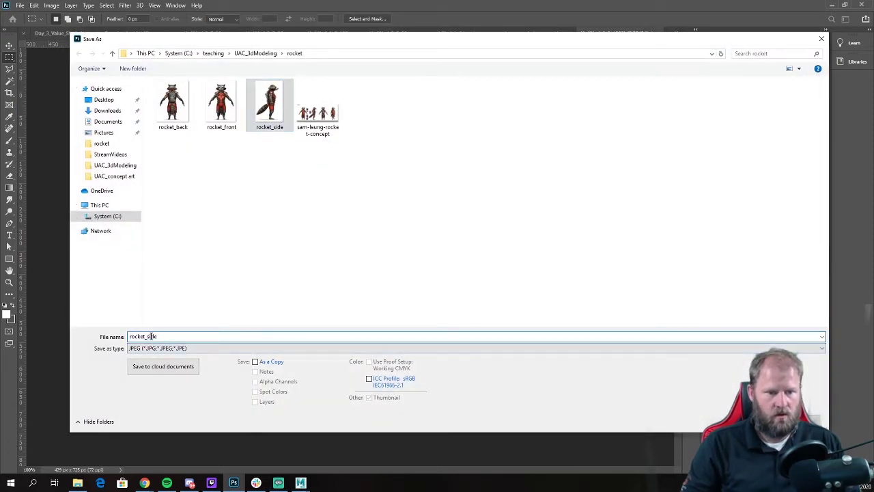
key("BackSpace")
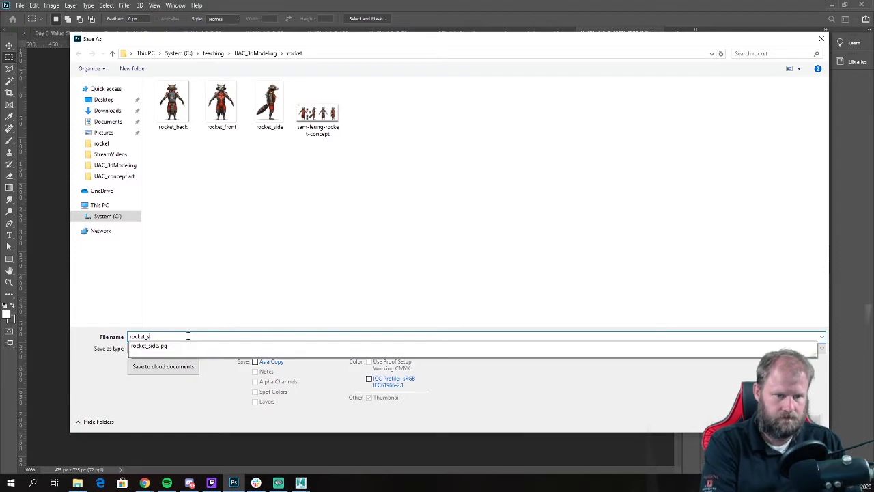
type("quarter")
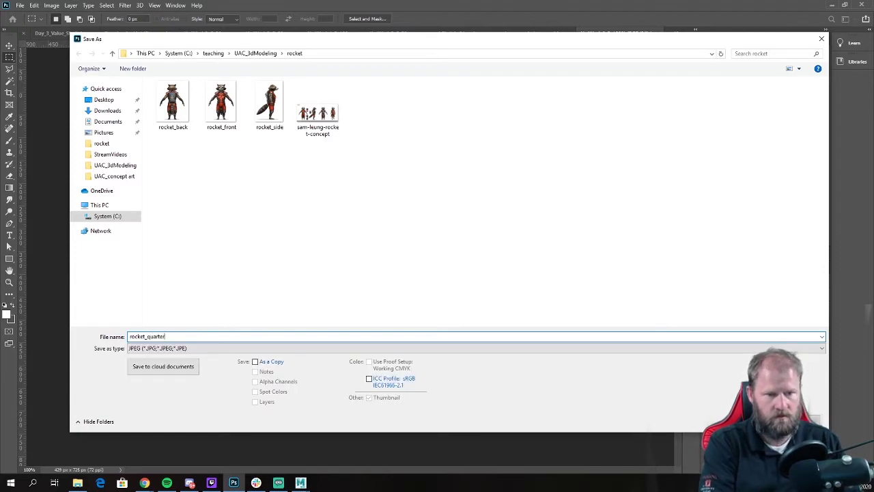
key("Return")
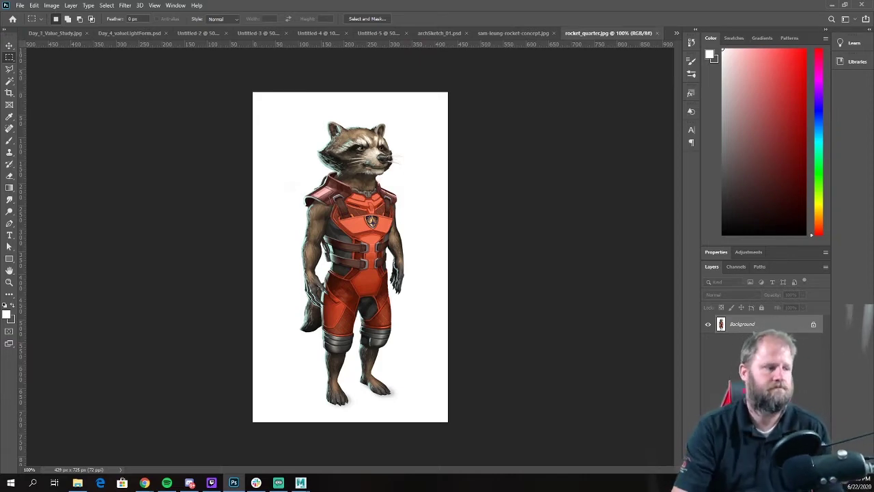
Step: Switch to Maya, show the four-view layout and import rocket_front.jpg from C:\teaching\UAC_3dModeling\rocket as an image plane in the front view
left_click(832, 5)
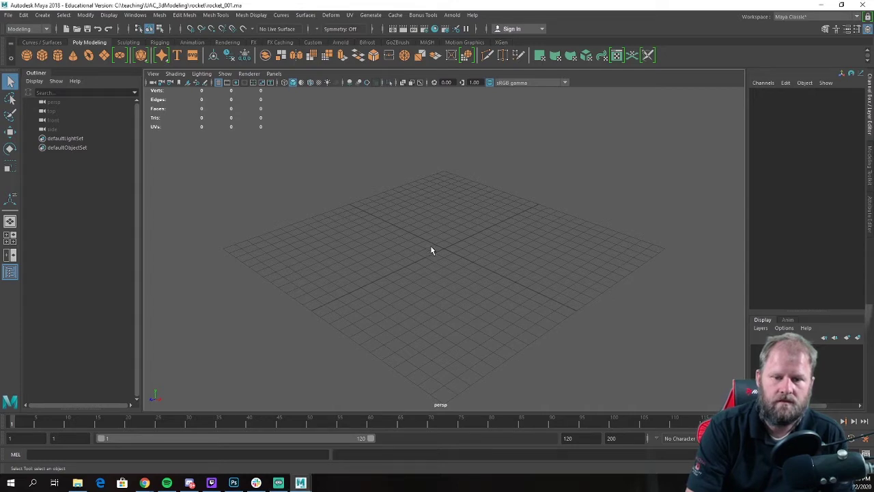
key("space")
left_click(153, 245)
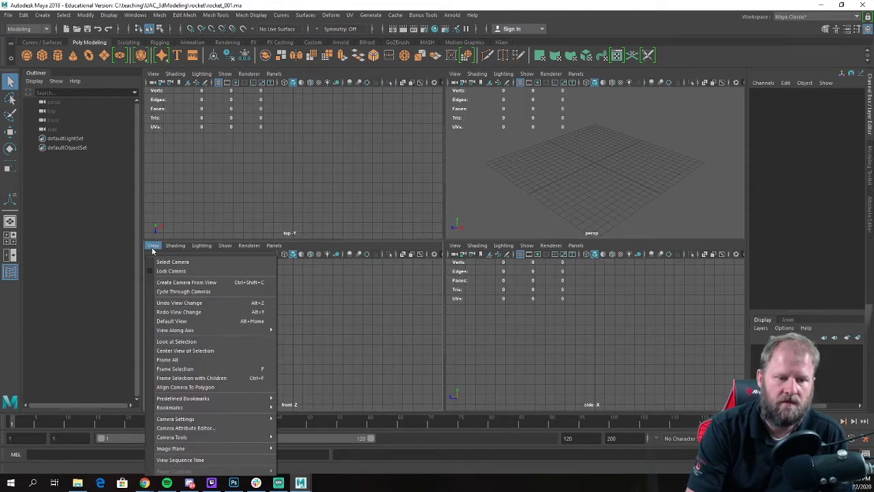
mouse_move(200, 448)
left_click(349, 454)
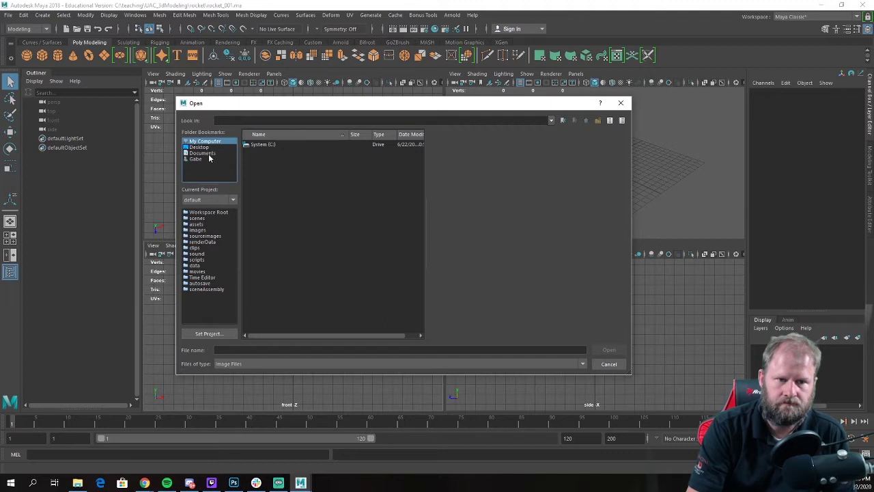
double_click(249, 146)
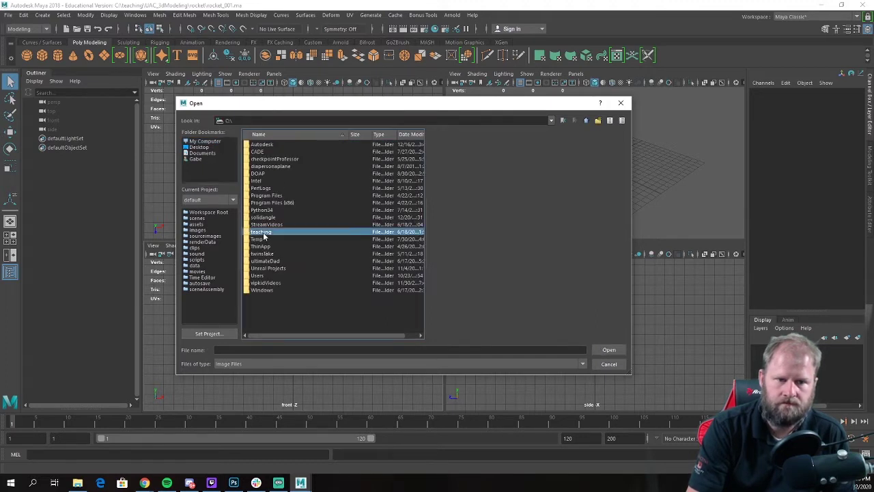
double_click(262, 232)
double_click(287, 145)
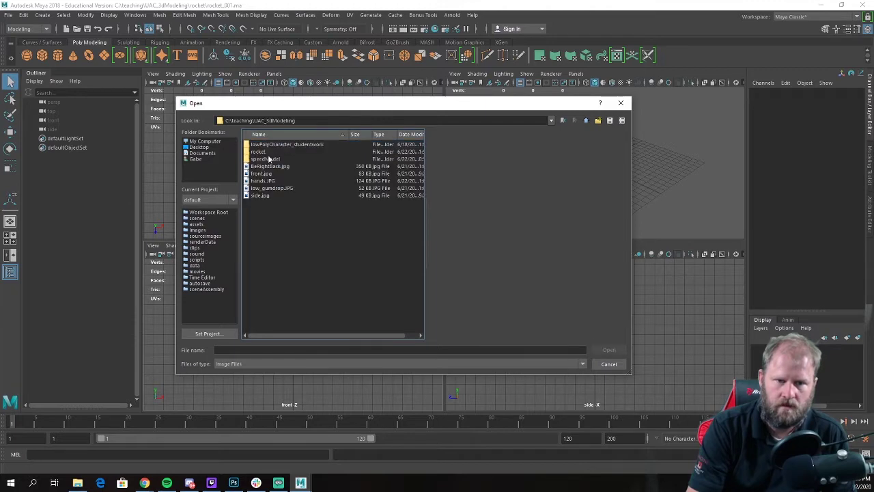
double_click(258, 152)
left_click(268, 153)
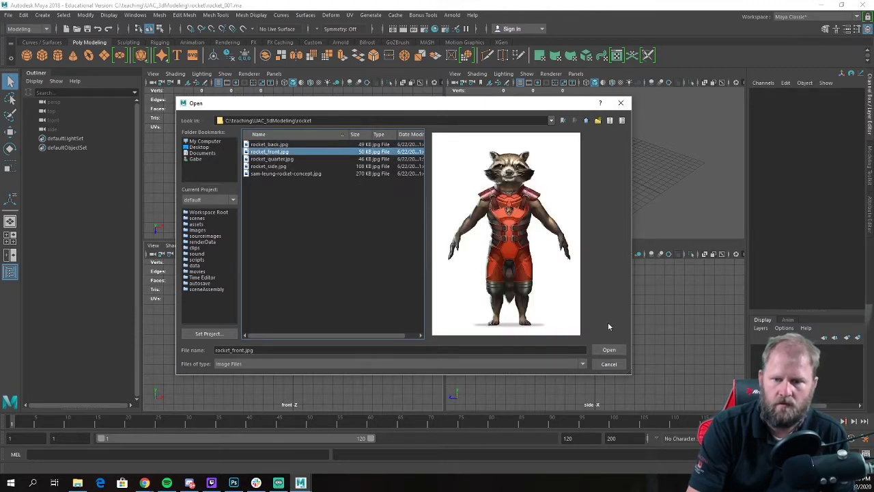
left_click(608, 350)
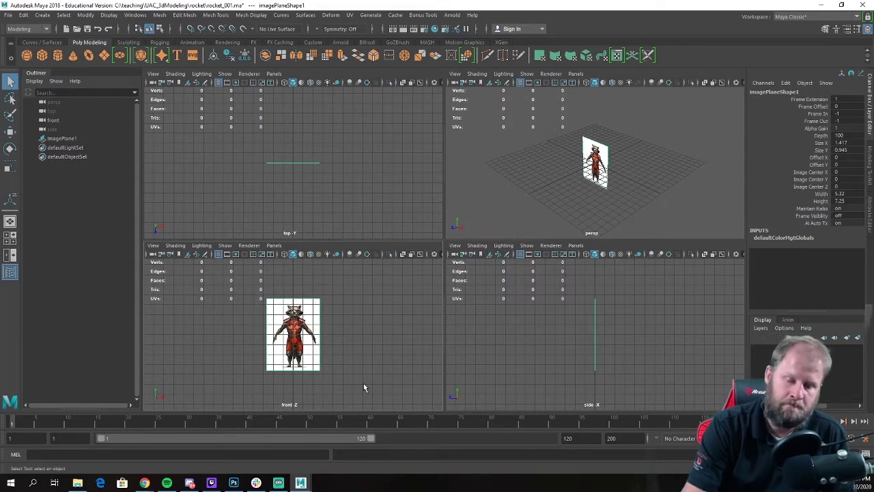
Step: Import rocket_side.jpg as an image plane in the side view
left_click(454, 245)
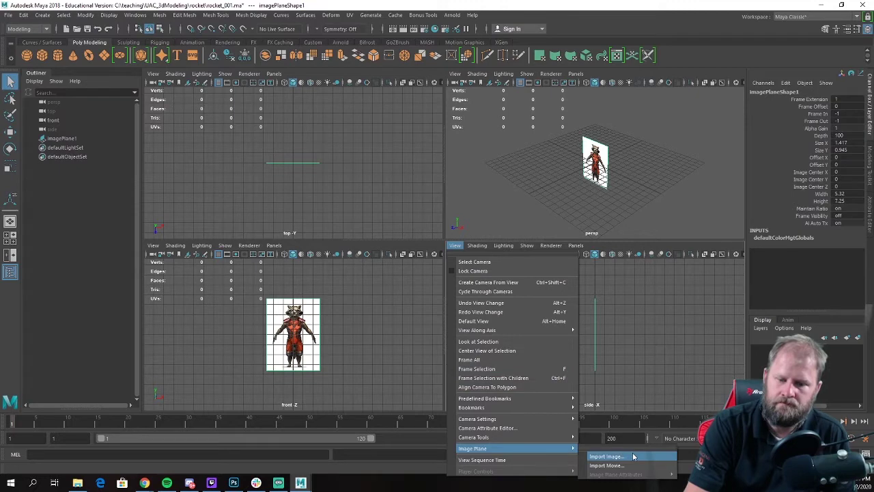
left_click(605, 456)
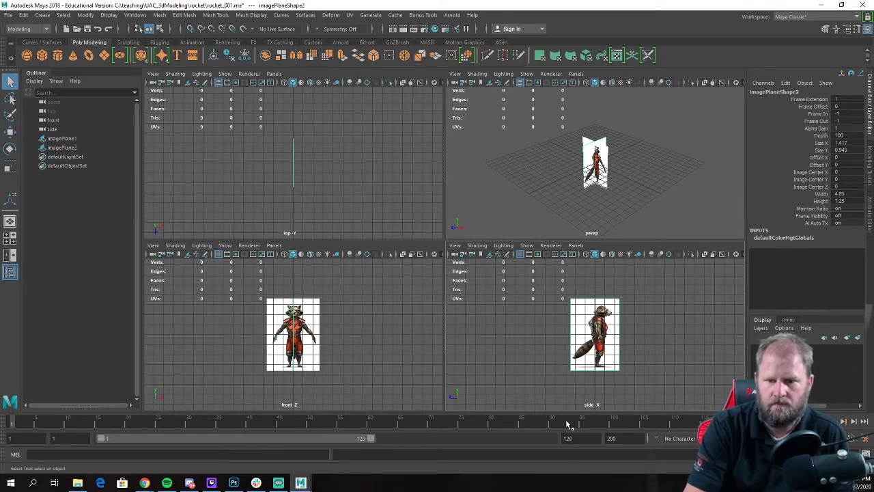
left_click_drag(667, 181, 633, 181, "alt")
Step: Turn the side-view image plane around by setting its Rotate Y to -90
scroll(599, 328, "up", 4)
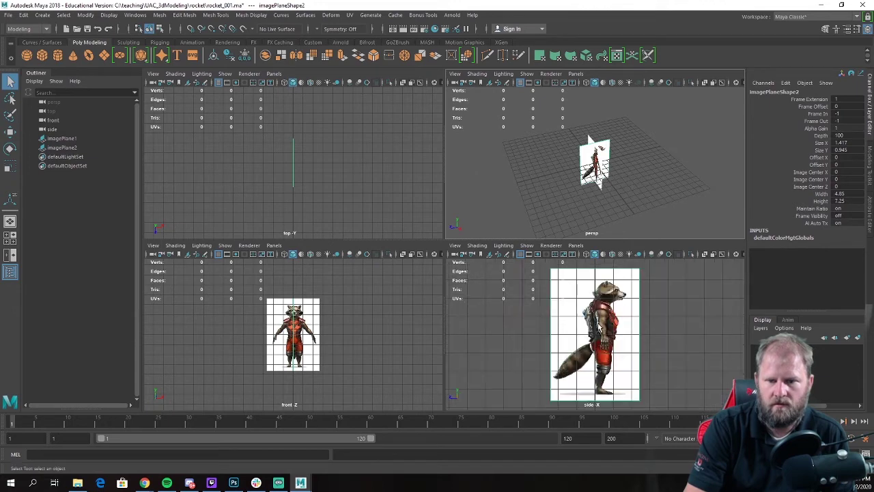
left_click(639, 269)
key("e")
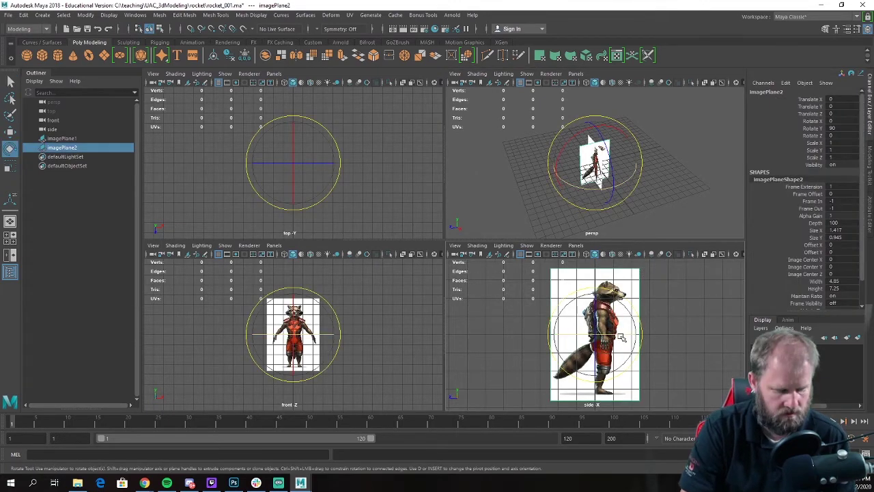
left_click_drag(621, 335, 494, 342)
double_click(842, 128)
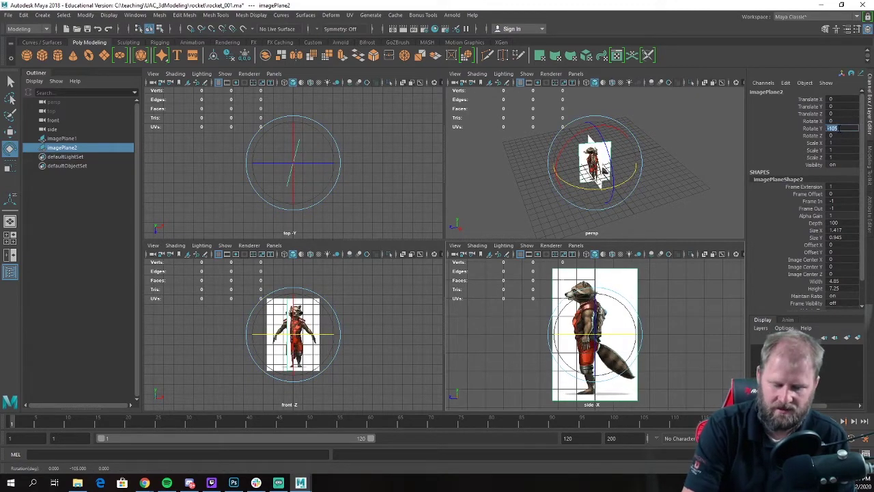
type("-90")
key("Return")
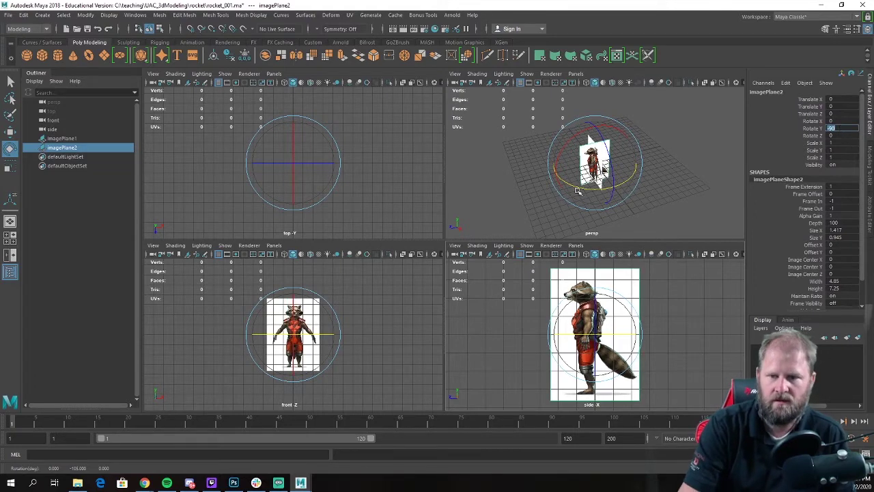
key("w")
scroll(586, 165, "up", 6)
left_click_drag(585, 167, 605, 175, "alt")
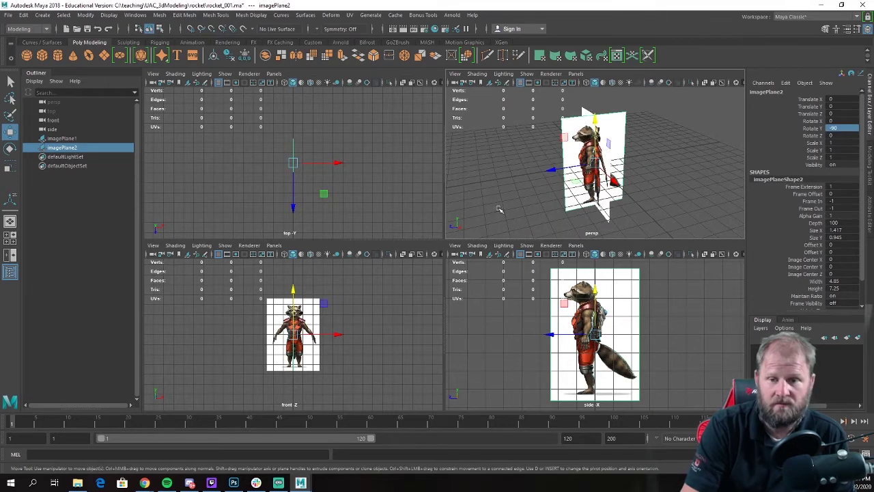
Step: Import the raccoon's back-view image as an additional image plane in the front view
middle_click(376, 312)
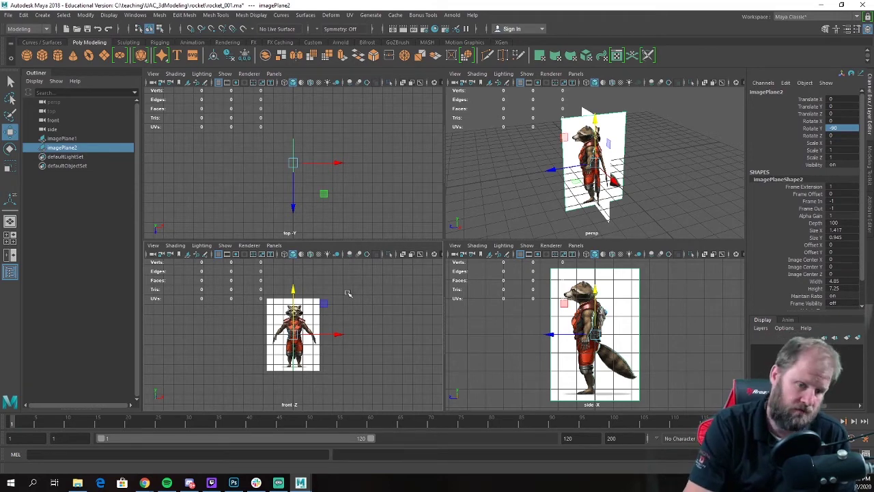
left_click(153, 246)
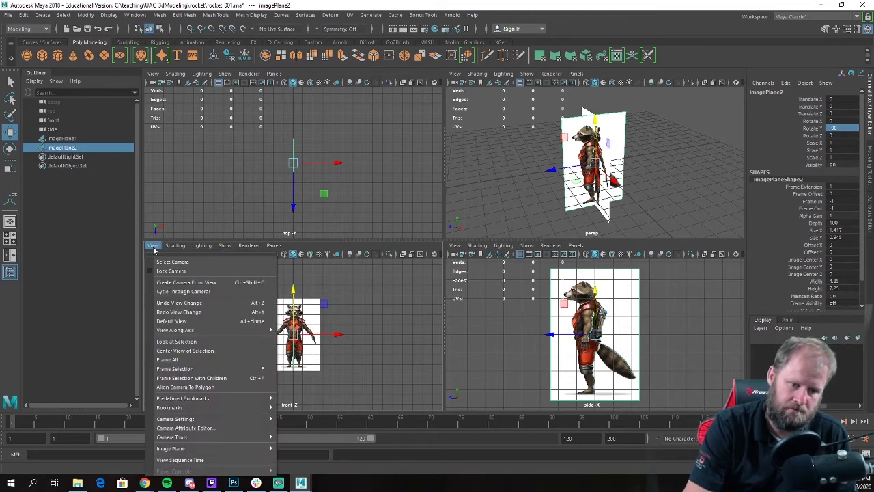
mouse_move(222, 448)
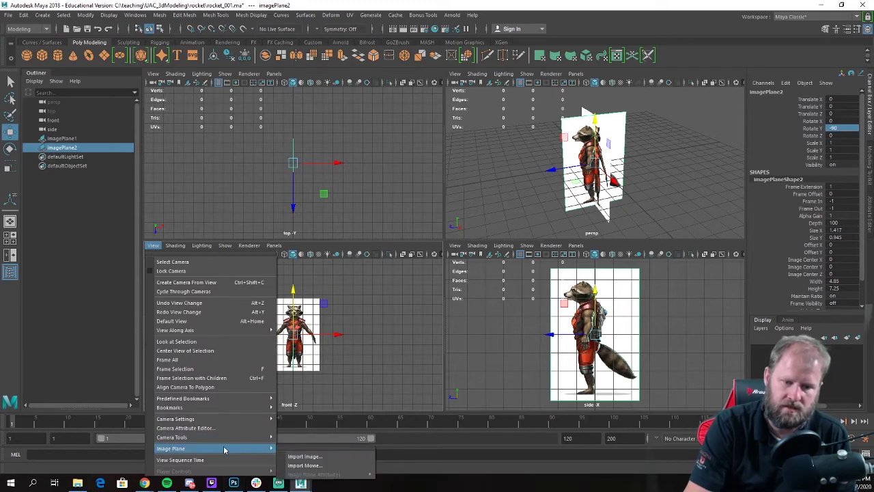
left_click(334, 456)
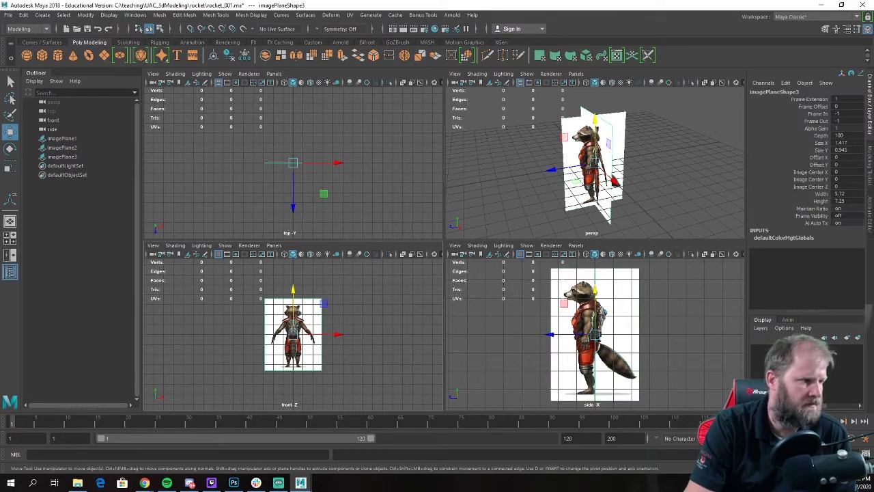
Step: Import the raccoon's three-quarter-view image as another image plane in the front view
left_click(153, 246)
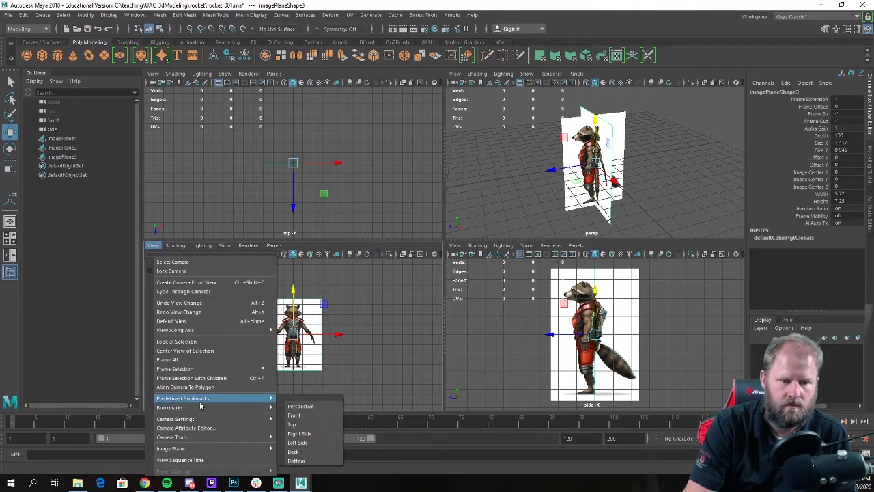
mouse_move(208, 450)
left_click(320, 459)
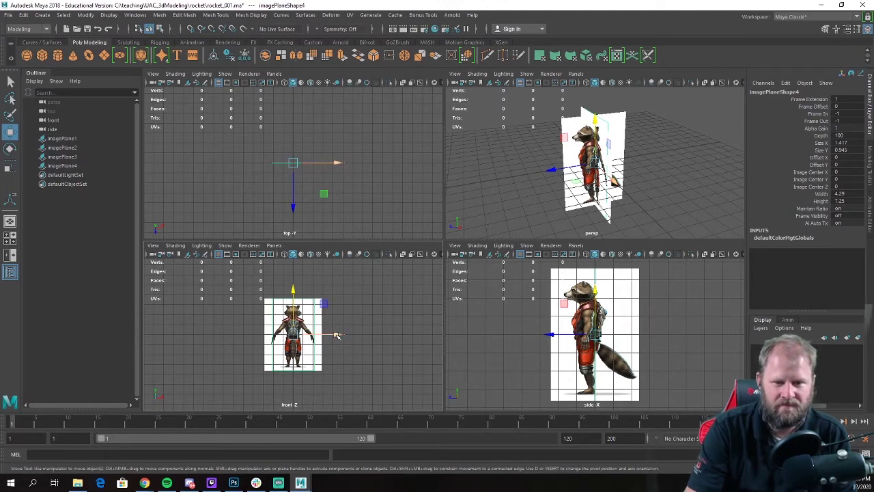
Step: Select all four image planes and scale them up uniformly to about 2.702
left_click_drag(545, 106, 642, 198)
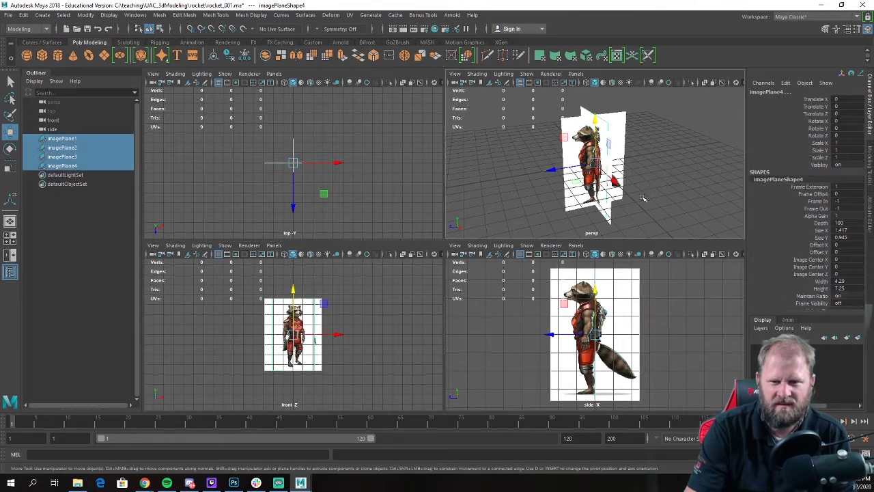
left_click_drag(672, 364, 534, 280)
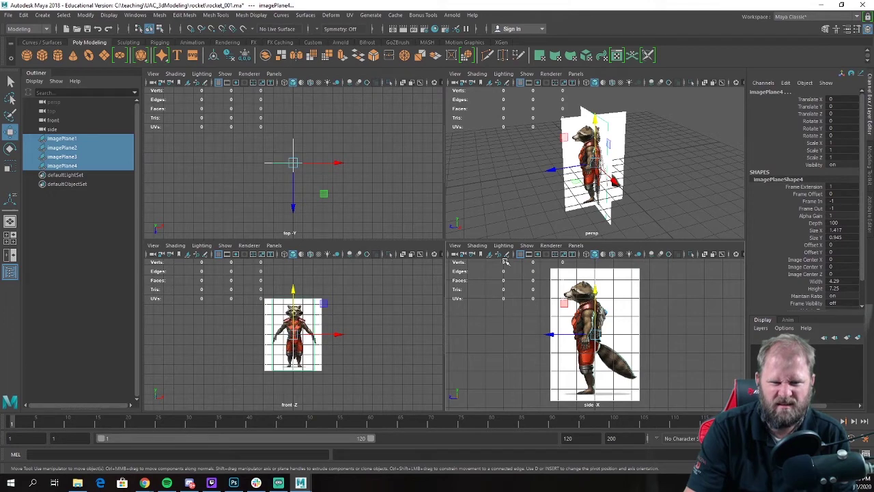
left_click_drag(673, 213, 536, 109)
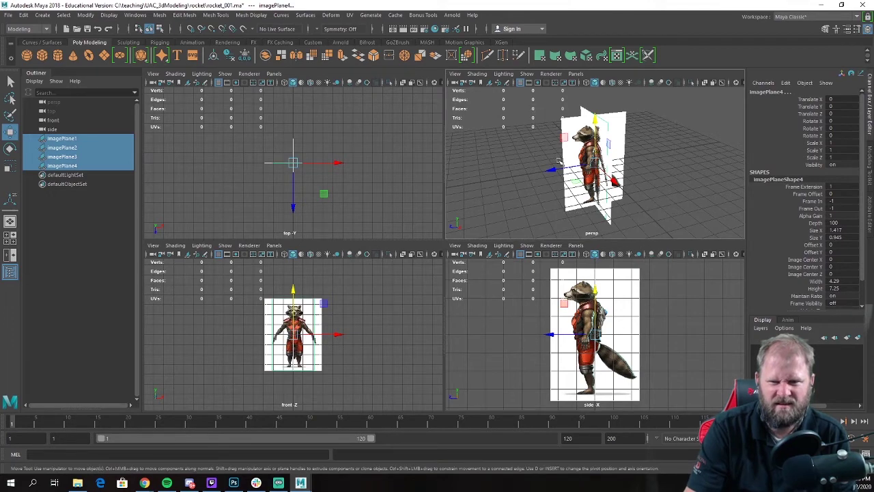
key("r")
left_click_drag(595, 165, 695, 171)
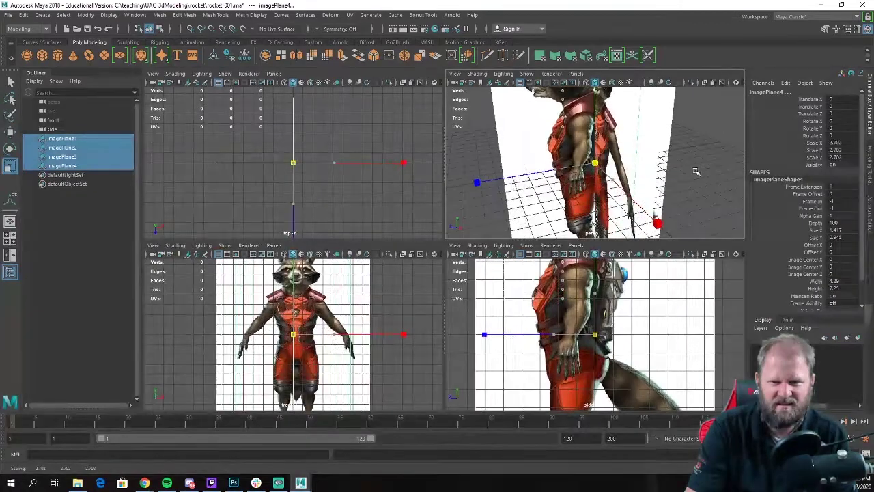
Step: Raise all four image planes to about 8.933 on Translate Y so they stand on the grid, and view them in perspective
key("w")
key("f")
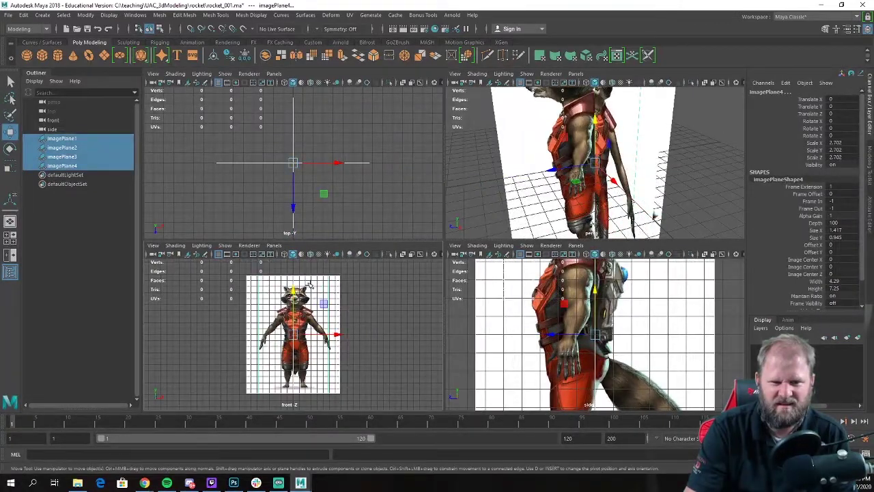
left_click_drag(298, 287, 365, 248)
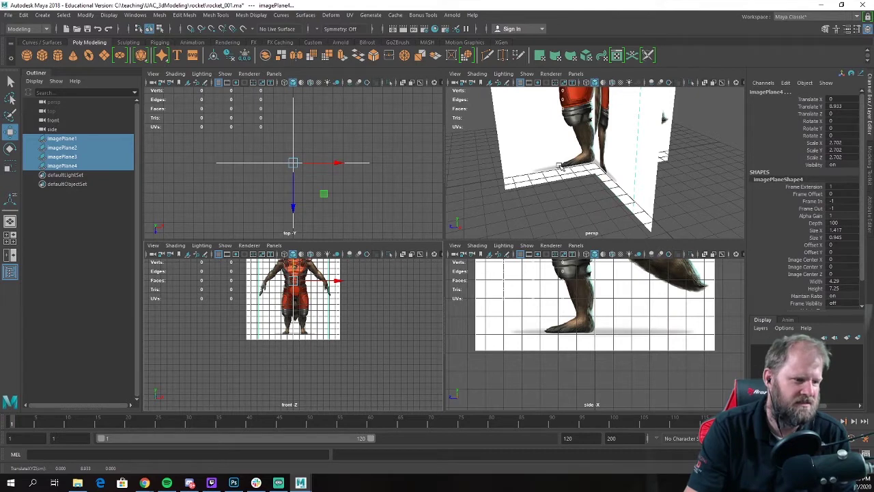
key("space")
right_click_drag(625, 172, 385, 180, "alt")
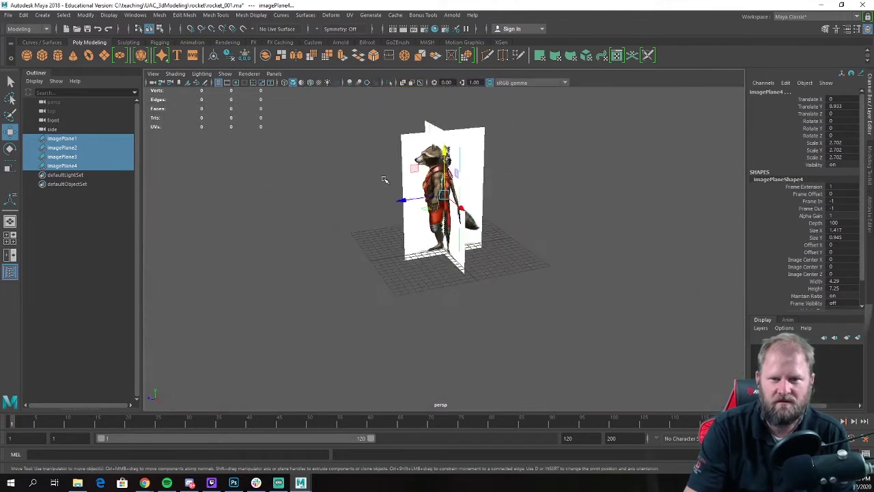
left_click_drag(384, 179, 274, 196, "alt")
left_click(237, 253)
left_click(78, 140)
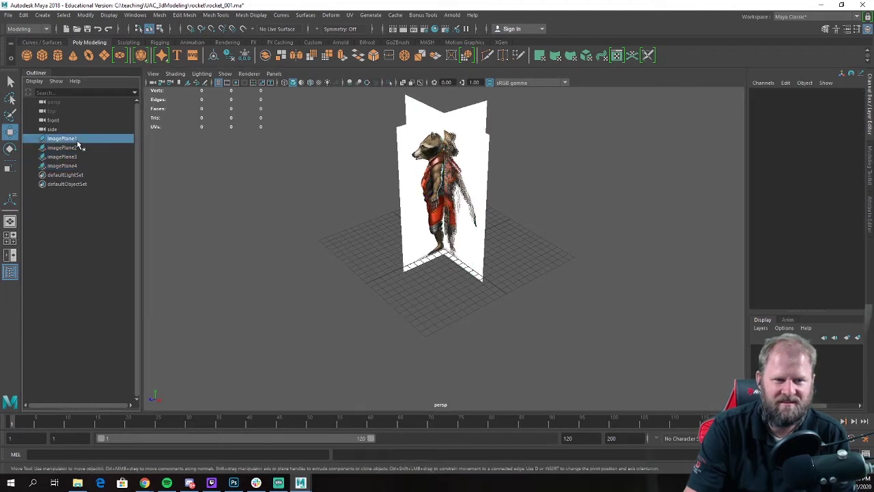
left_click_drag(470, 205, 572, 247)
key("ctrl+z")
left_click(63, 147)
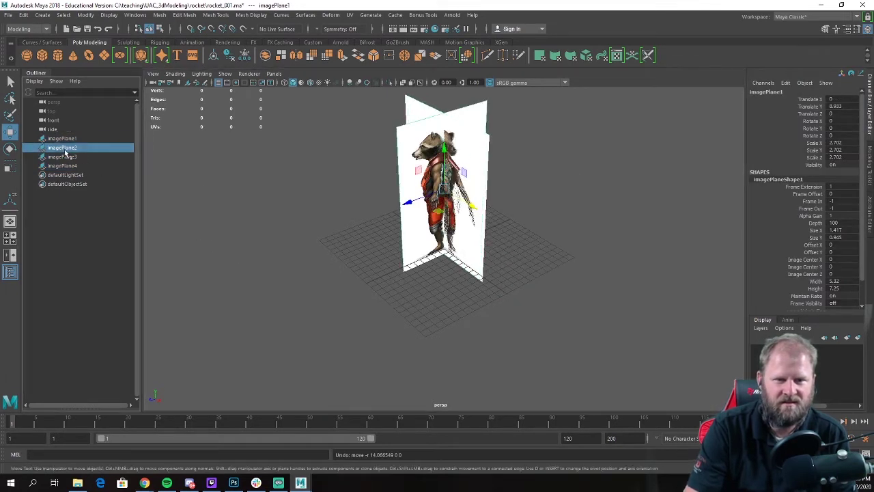
left_click_drag(468, 207, 591, 255)
key("ctrl+z")
Step: Spread the back-view and three-quarter-view planes to opposite sides of the front plane, at about 17.513 and -15.465 on Translate X
left_click(68, 157)
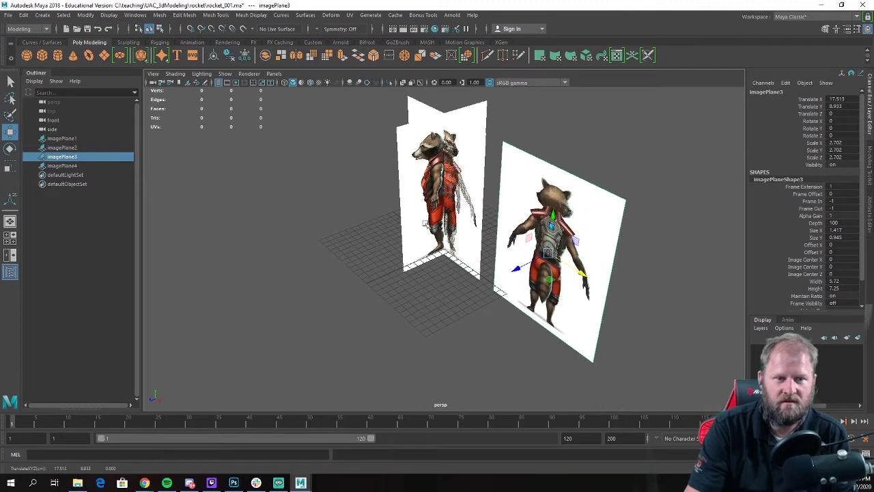
left_click(62, 166)
left_click_drag(467, 206, 400, 161)
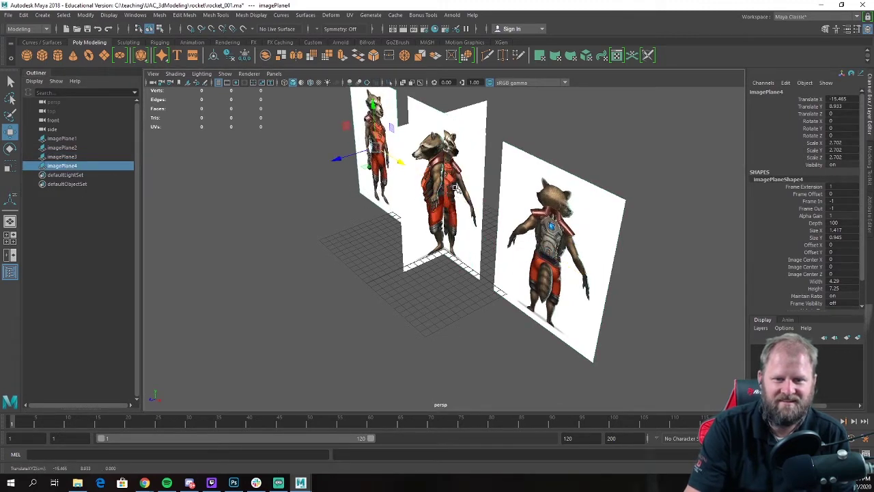
Step: Move the side-view image plane beyond the three-quarter view, to about -34.265 on Translate X
scroll(456, 189, "down", 4)
left_click(438, 225)
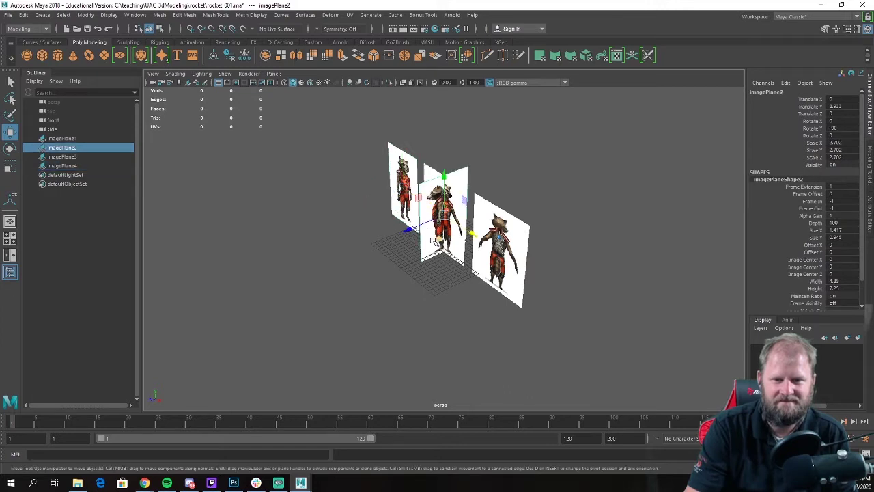
left_click_drag(465, 227, 350, 195)
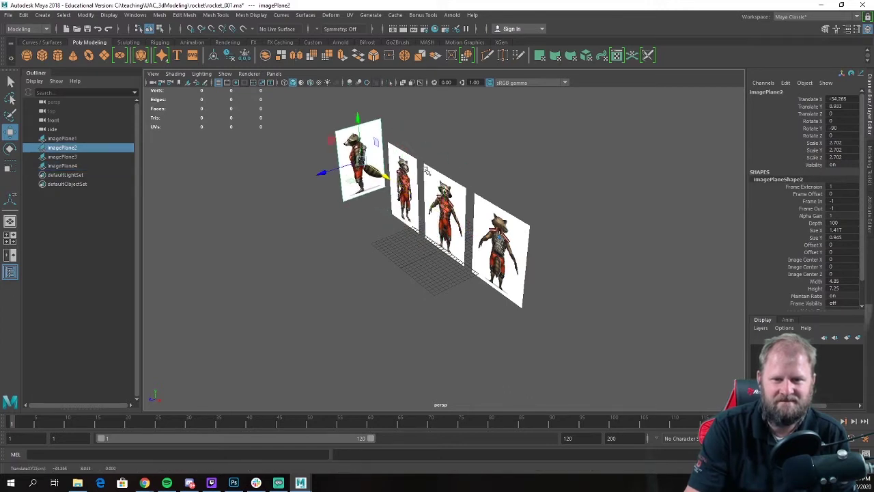
Step: Select the three-quarter, front and back image planes together and push them behind the grid to about -31.148 on Translate Z
scroll(459, 157, "up", 2)
left_click_drag(403, 150, 544, 208)
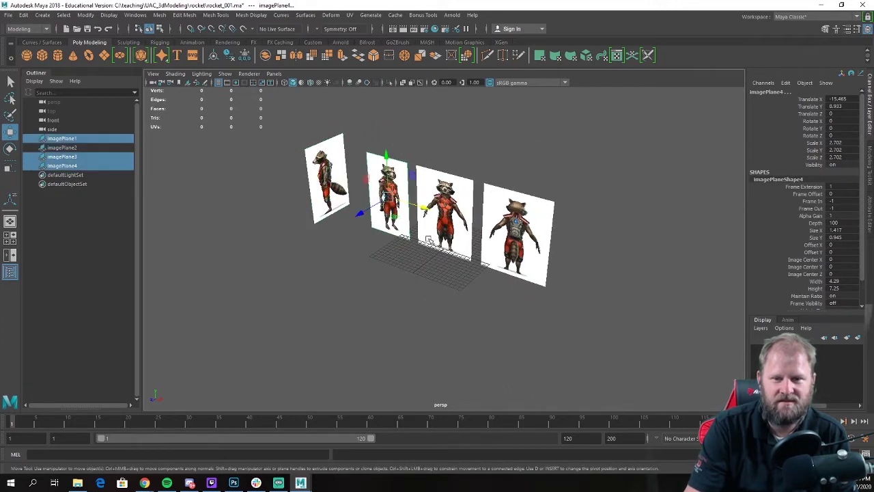
left_click_drag(460, 228, 390, 207, "alt")
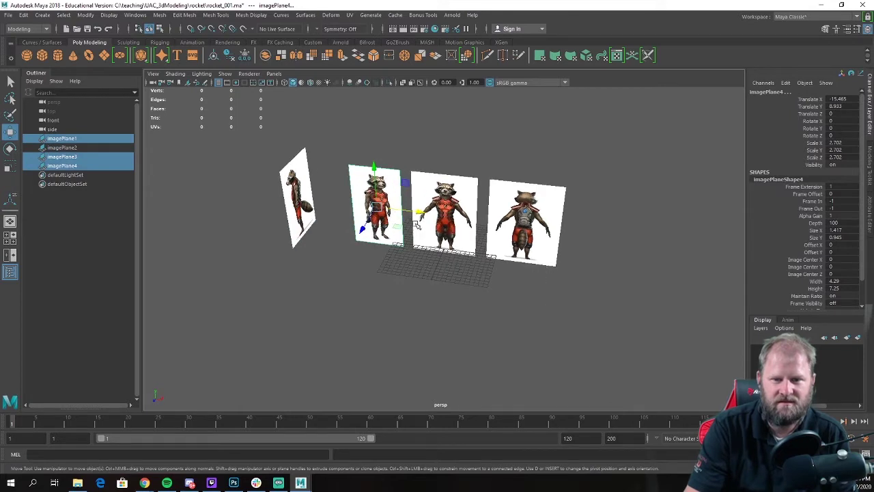
left_click(440, 179, "shift")
left_click(519, 199, "shift")
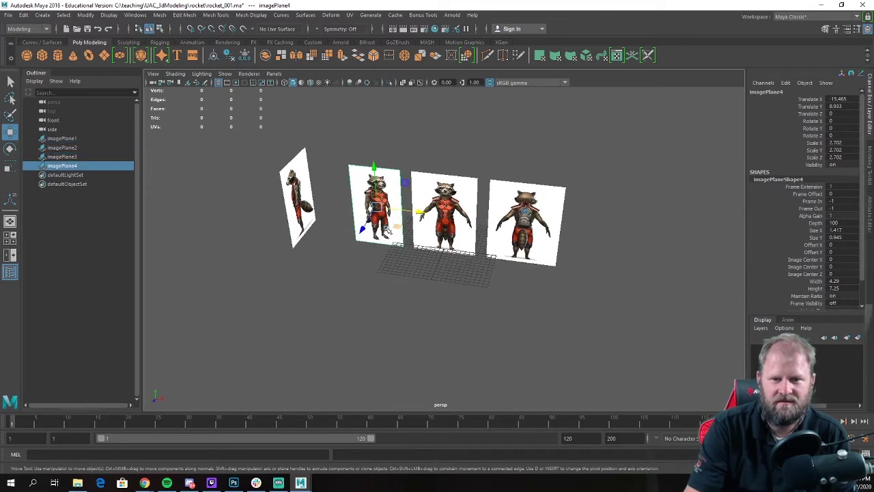
left_click_drag(362, 230, 372, 219)
key("ctrl+z")
left_click_drag(394, 130, 494, 197)
left_click_drag(360, 237, 421, 179)
left_click_drag(473, 273, 481, 274, "alt")
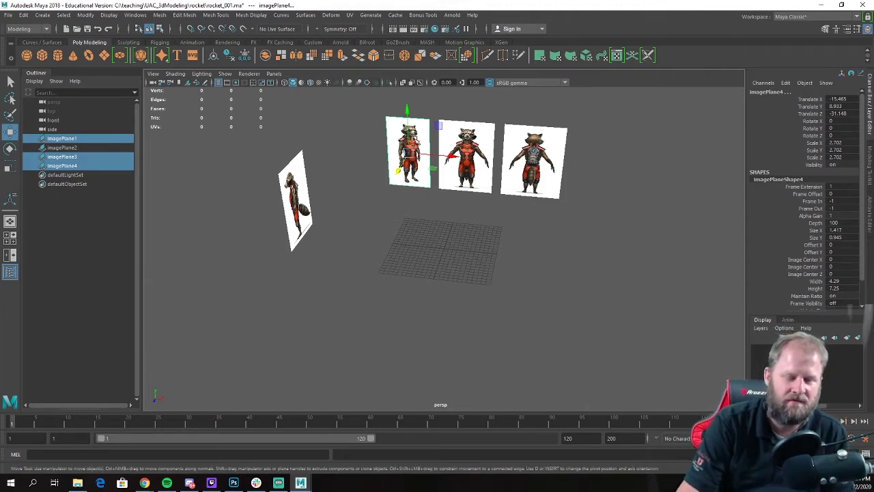
Step: Examine the arranged side, three-quarter, front and back reference planes from several angles and distances around the grid
left_click_drag(263, 168, 378, 258, "alt")
scroll(363, 178, "up", 5)
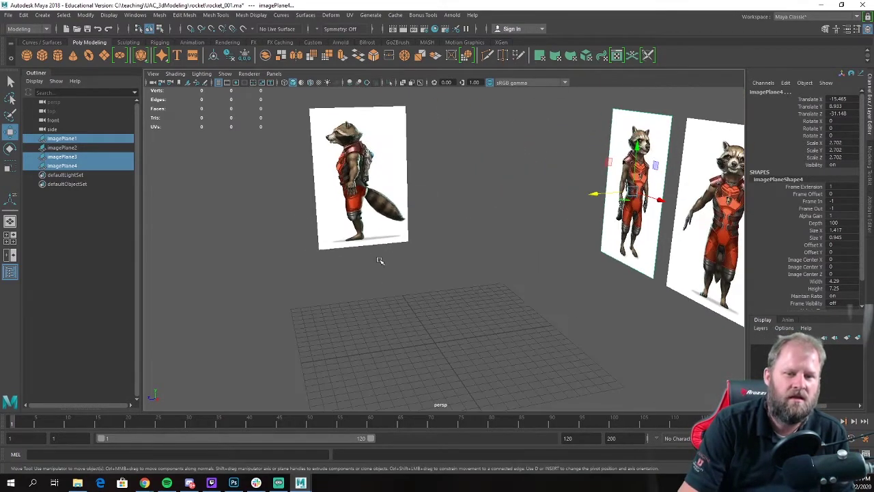
left_click_drag(491, 216, 471, 214, "alt")
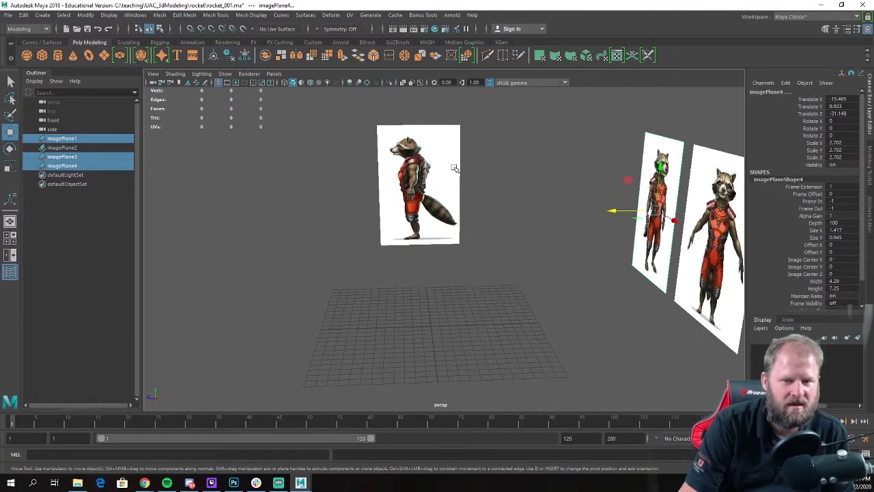
left_click_drag(404, 172, 454, 183, "alt")
scroll(437, 198, "up", 3)
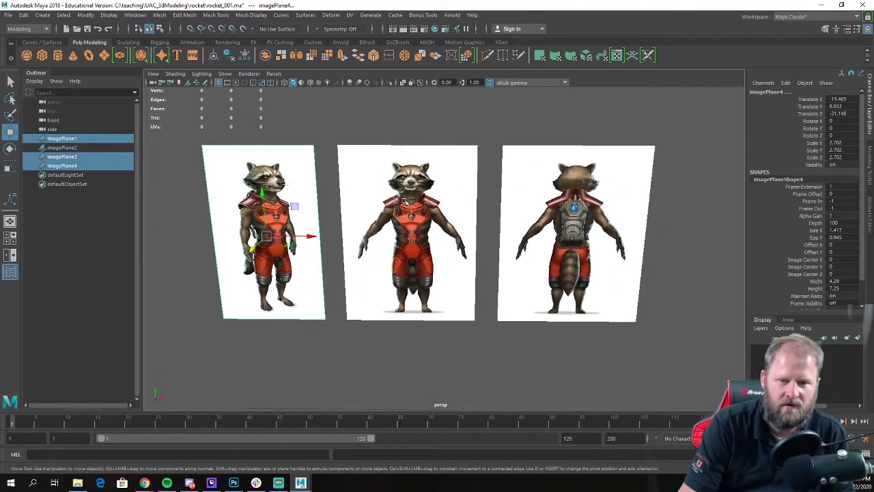
left_click(610, 179)
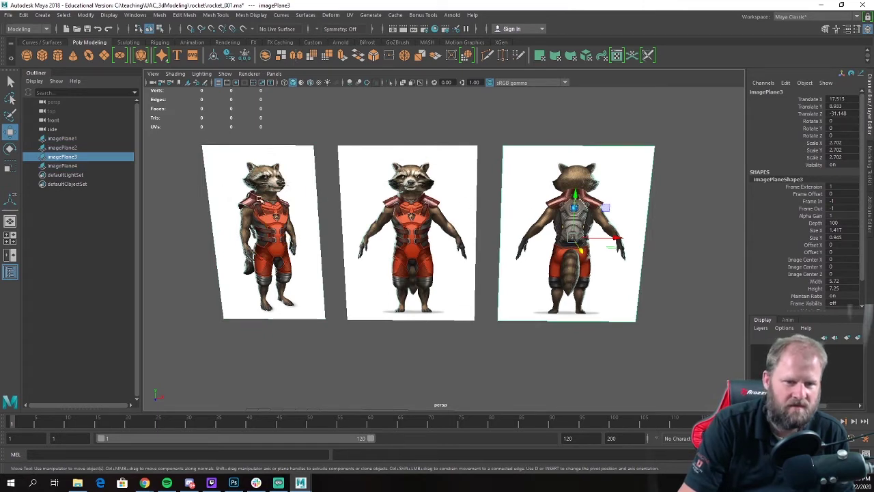
left_click(262, 200)
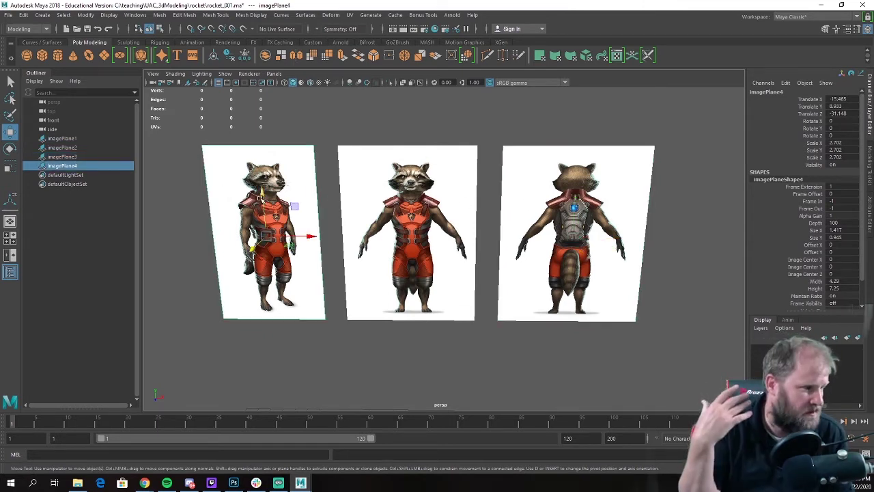
scroll(355, 225, "down", 6)
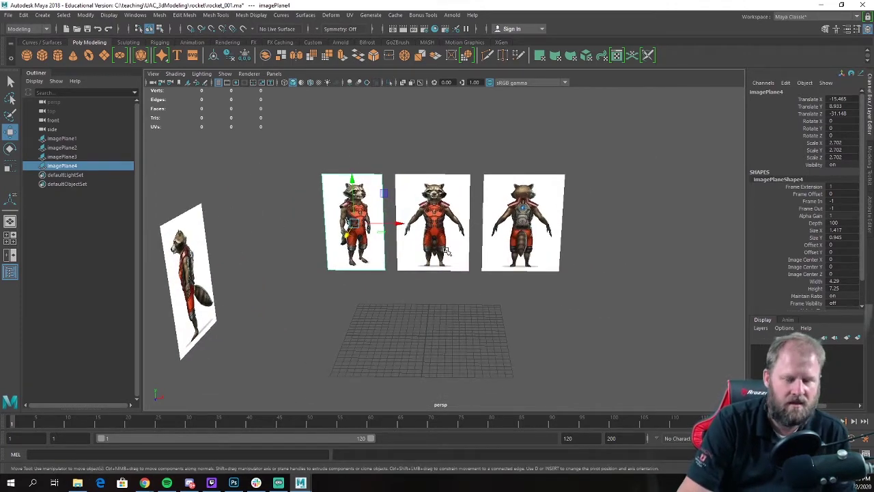
left_click_drag(448, 251, 512, 254, "alt")
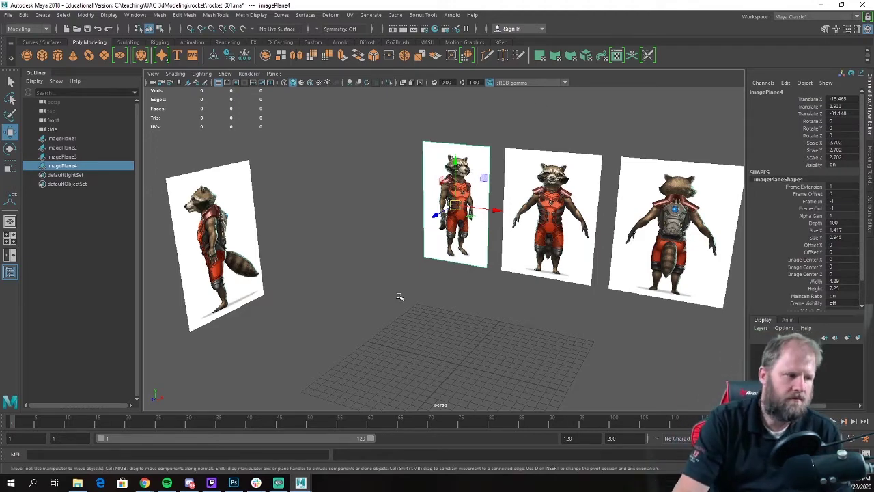
left_click_drag(380, 309, 497, 240, "alt")
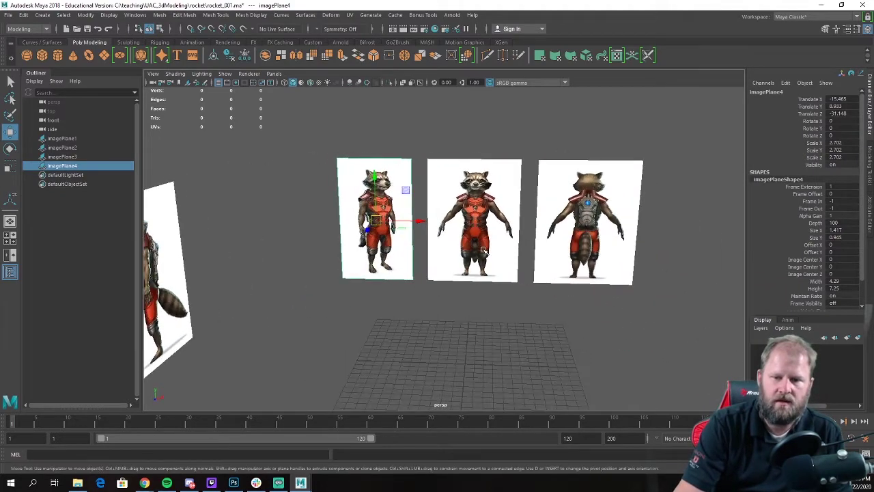
scroll(506, 243, "up", 7)
middle_click_drag(526, 245, 404, 297, "alt")
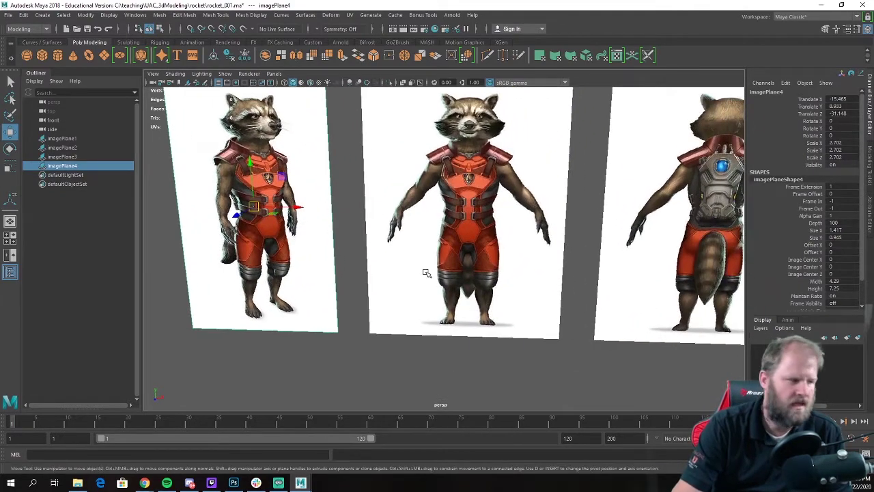
scroll(506, 270, "down", 8)
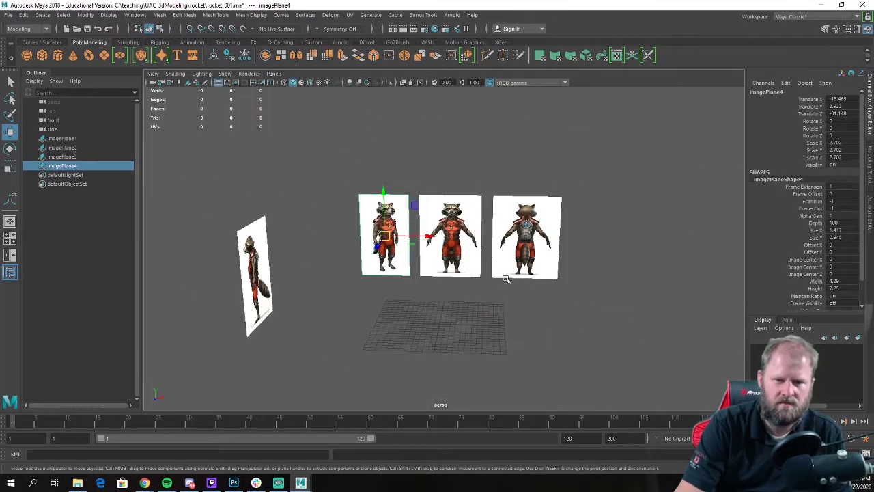
left_click_drag(503, 273, 394, 200, "alt")
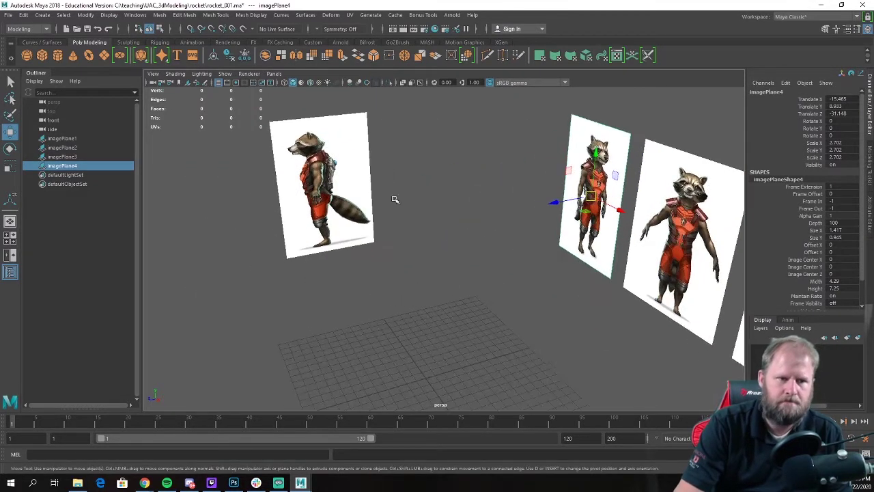
Step: Create a polygon cube at the grid centre and raise it to 15.9 on Translate Y, level with the raccoon's head
left_click(42, 56)
left_click_drag(455, 316, 456, 307, "alt")
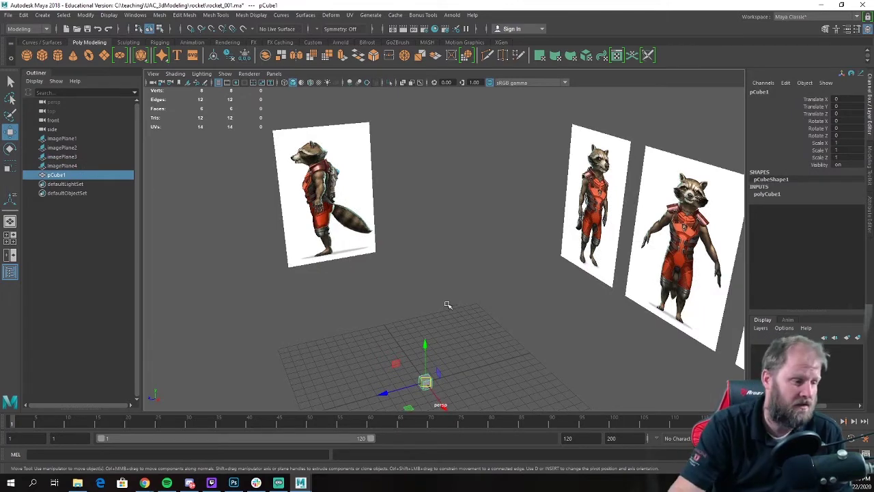
left_click_drag(496, 339, 445, 244, "alt")
Step: In the front view, shift the front image plane to about -0.327 on Translate X to centre the raccoon on the cube
key("space")
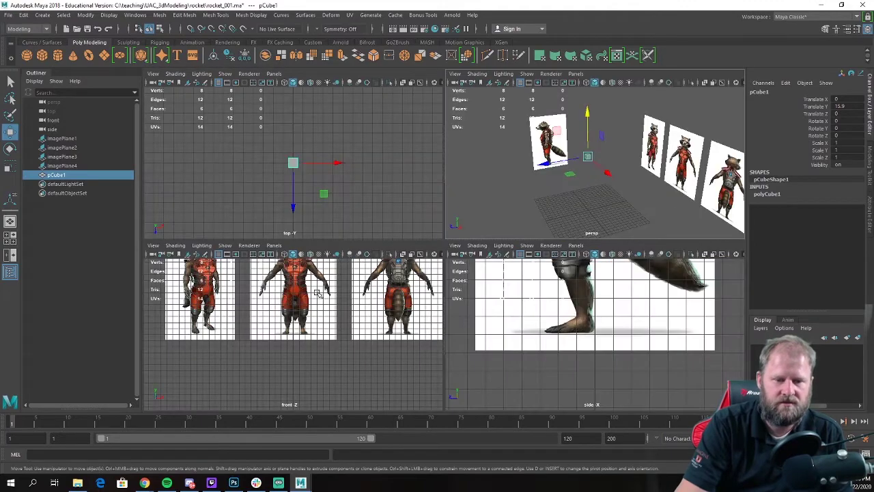
key("space")
scroll(433, 189, "up", 4)
key("e")
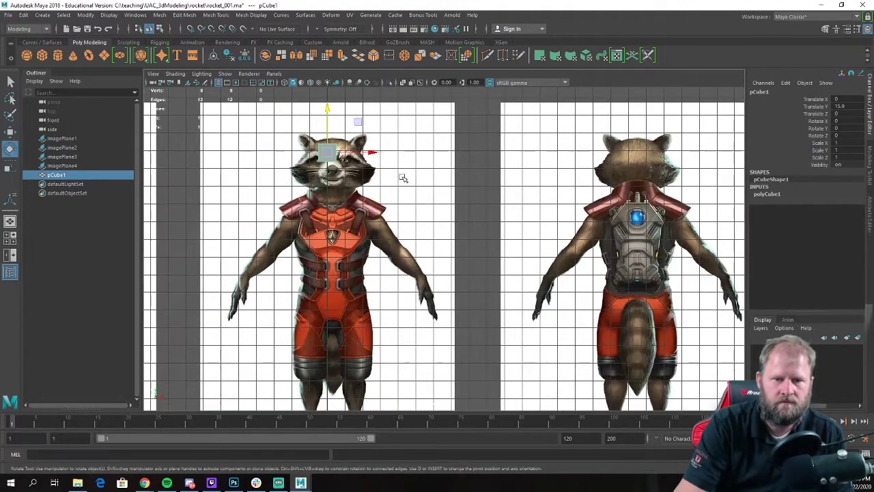
key("r")
scroll(366, 193, "up", 1)
key("w")
middle_click_drag(402, 191, 460, 226, "alt")
left_click(517, 154)
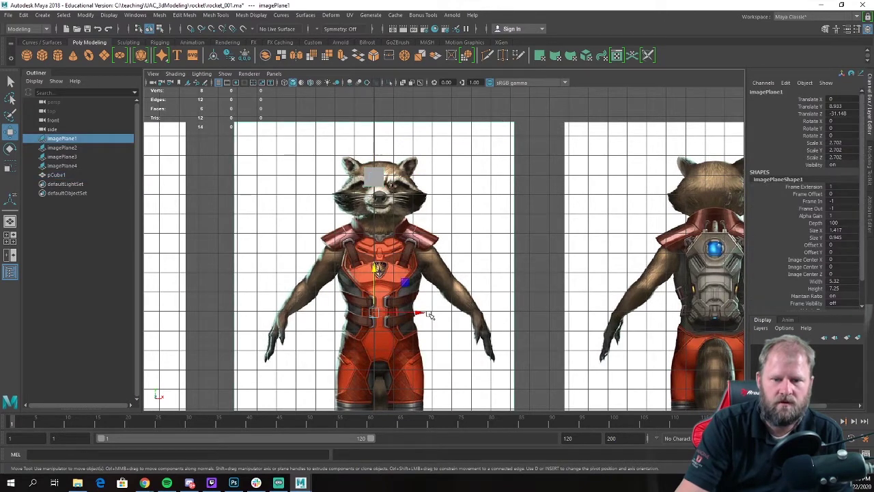
left_click_drag(429, 316, 409, 316)
scroll(410, 311, "up", 2)
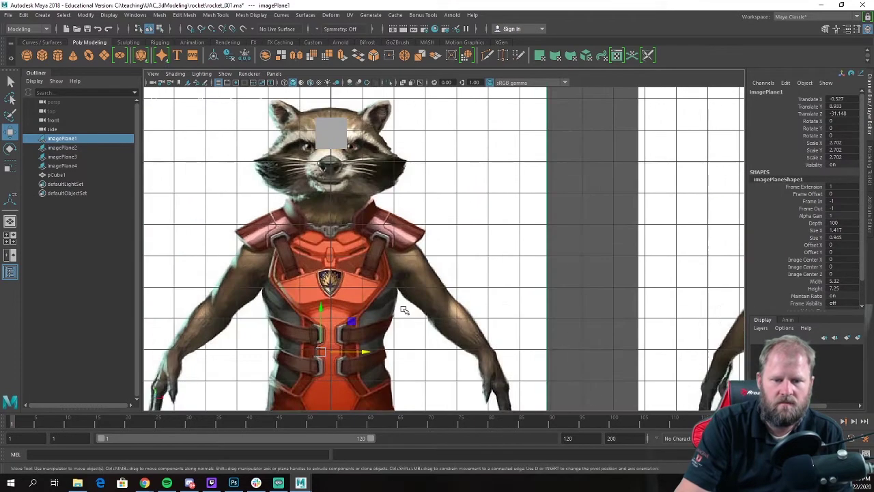
Step: Fine-tune the front image plane to -0.298 on Translate X so the raccoon's centre line matches the grid's centre
scroll(403, 307, "up", 2)
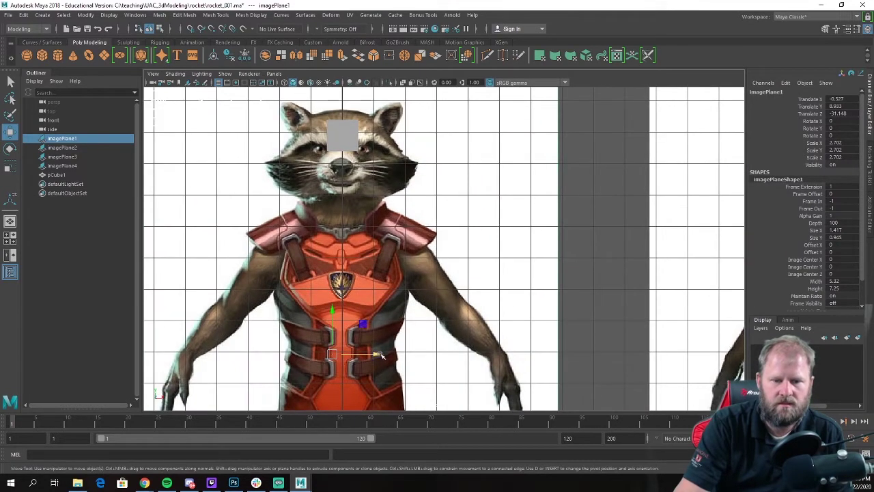
left_click_drag(380, 354, 381, 355)
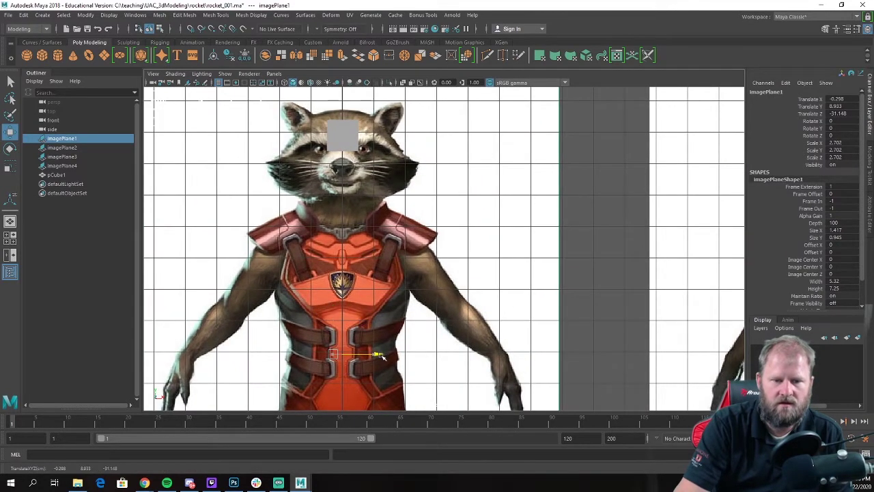
scroll(347, 309, "down", 5)
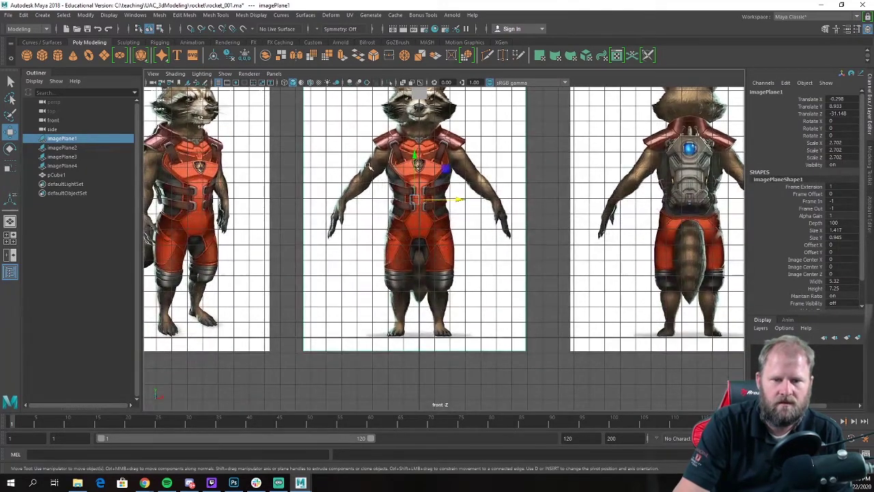
scroll(461, 202, "up", 3)
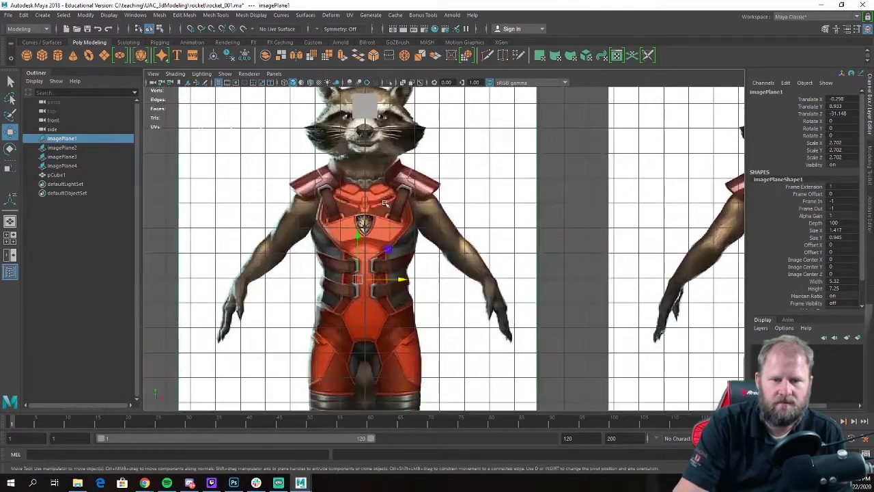
scroll(384, 203, "up", 4)
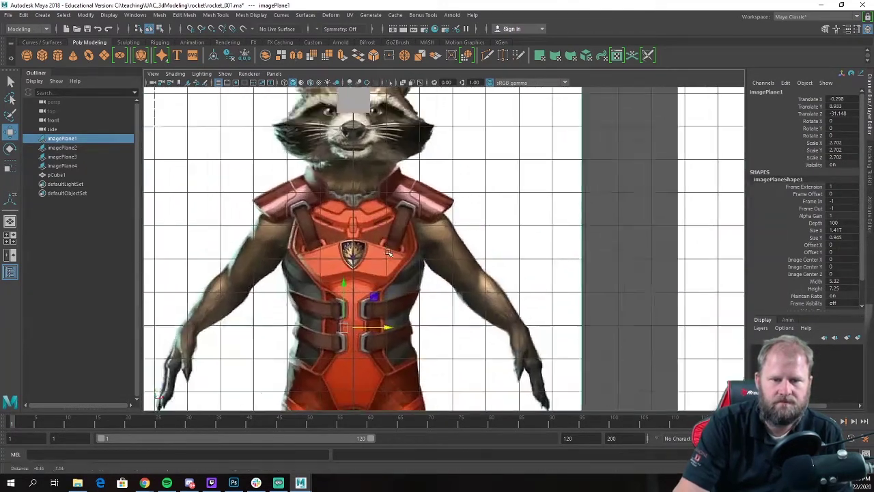
middle_click_drag(409, 259, 440, 215, "alt")
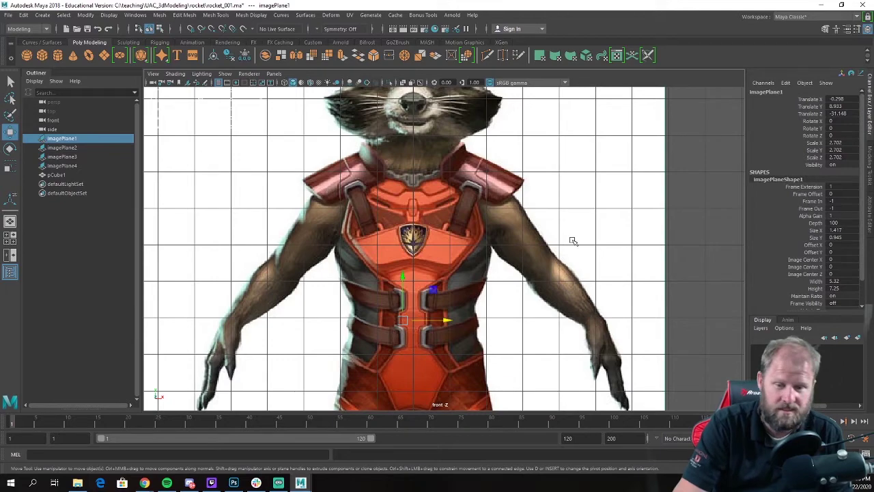
scroll(466, 229, "down", 5)
scroll(466, 229, "up", 5)
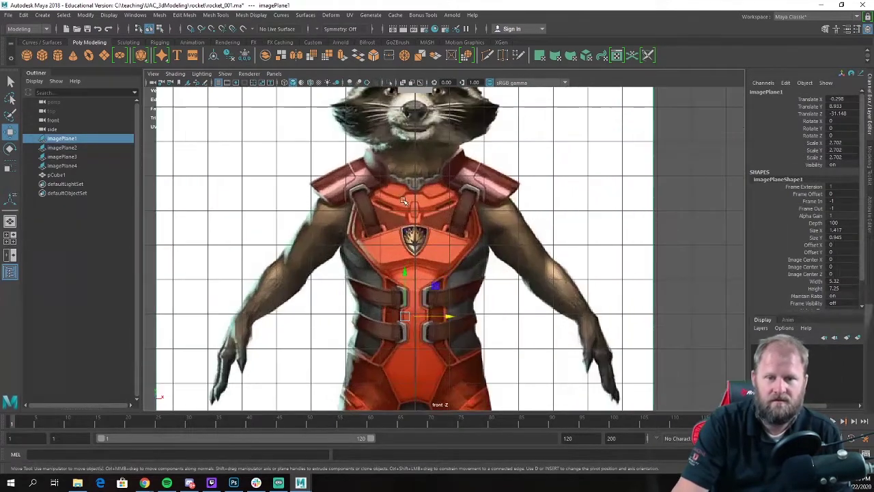
Step: Turn on X-ray display in the front view so the raccoon's head shows through the cube
middle_click_drag(466, 230, 428, 436, "alt")
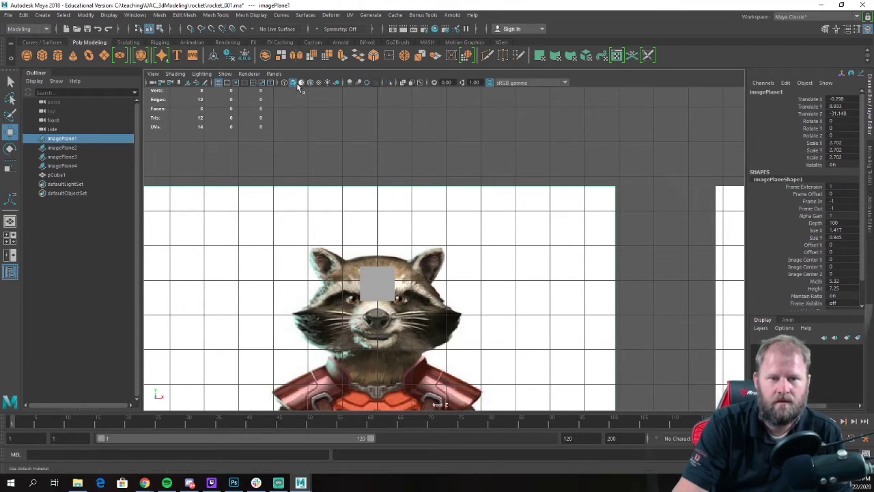
left_click(404, 83)
middle_click_drag(394, 234, 420, 197, "alt")
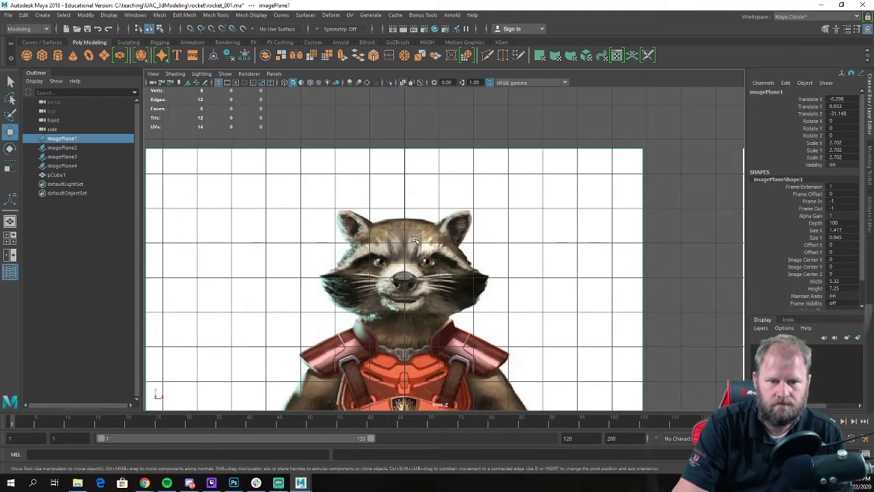
Step: Scale the cube uniformly to 2.9 and lower it to 15.242 on Translate Y so it covers the raccoon's head
left_click(413, 238)
key("r")
left_click_drag(403, 238, 475, 239)
key("w")
left_click_drag(404, 212, 405, 219)
key("r")
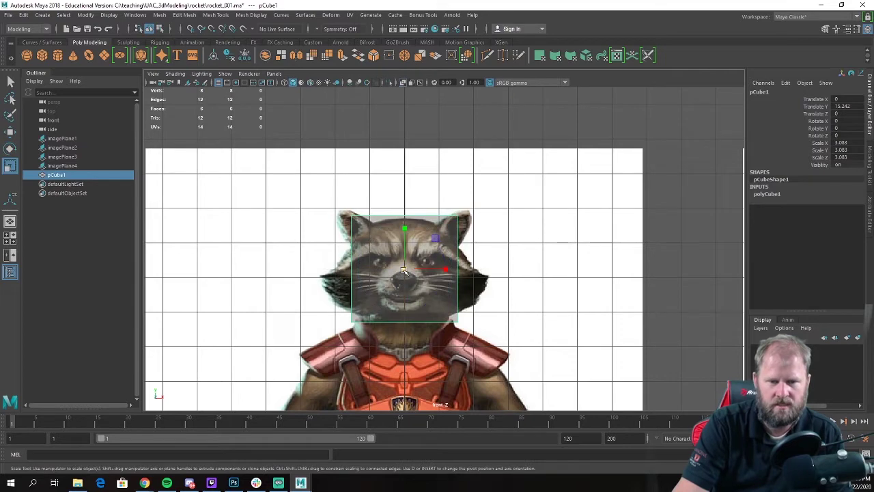
left_click_drag(406, 270, 396, 271)
key("w")
middle_click_drag(674, 273, 640, 250, "alt")
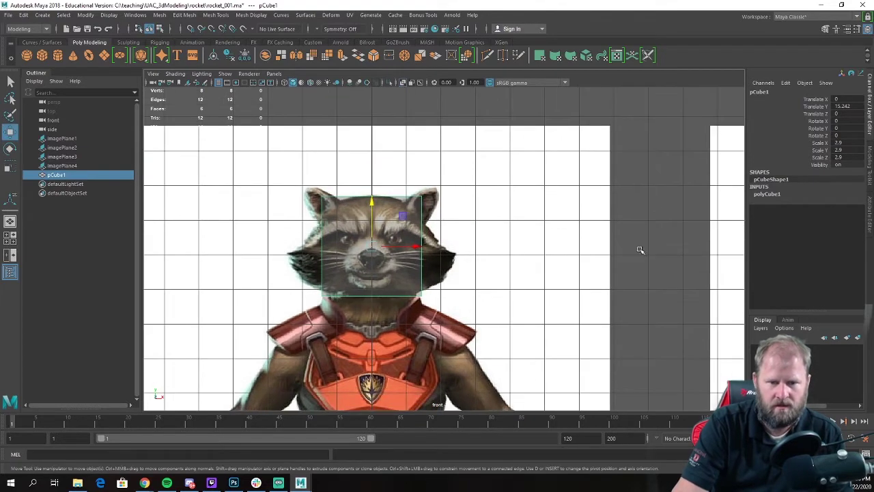
Step: In the side view, move the cube forward to 1.803 on Translate Z over the head and turn on X-ray display
key("space")
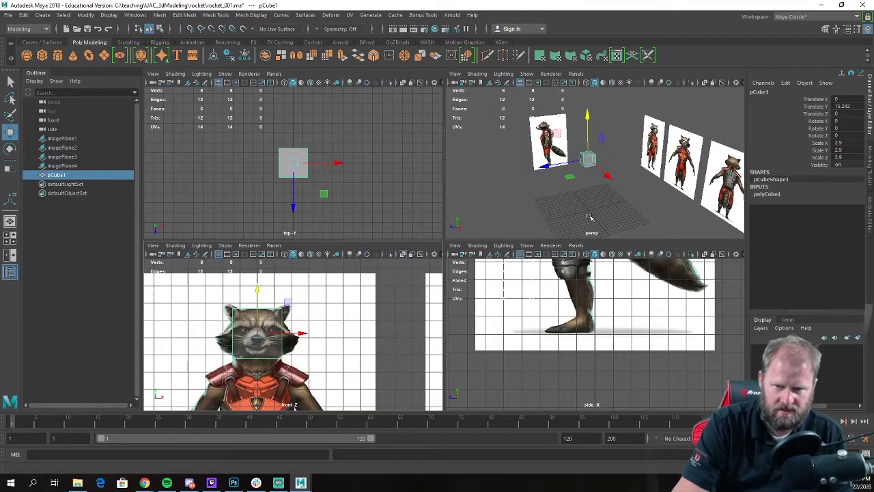
key("space")
key("space")
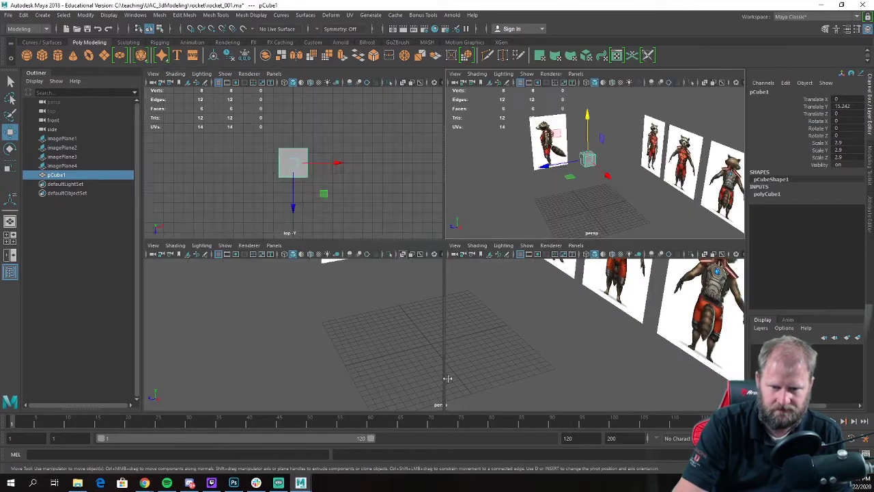
key("space")
middle_click_drag(542, 211, 539, 314, "alt")
scroll(538, 315, "up", 3)
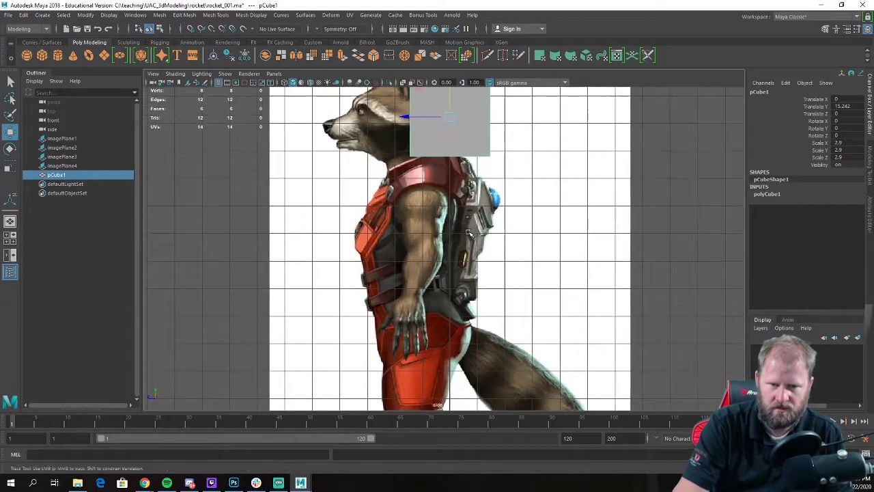
middle_click_drag(480, 185, 483, 295, "alt")
left_click_drag(410, 227, 361, 236)
left_click(404, 83)
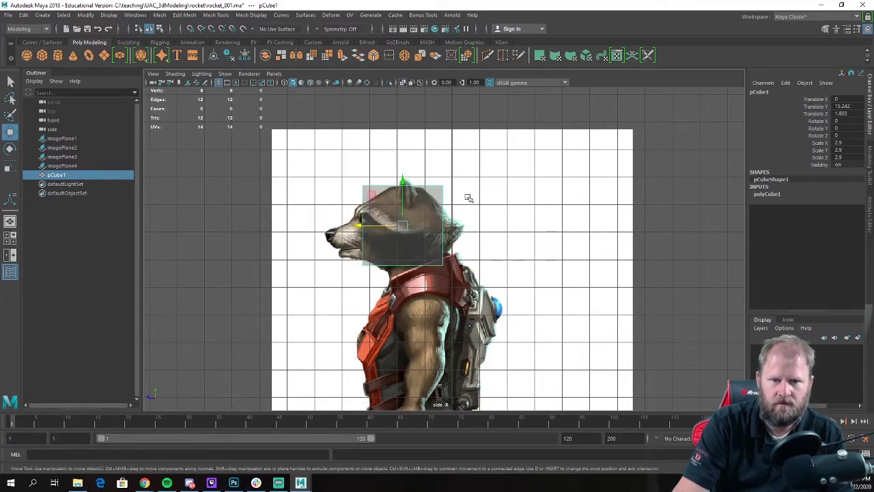
Step: Review the component modes offered for the cube and the polygon primitives offered when nothing is selected
scroll(410, 171, "up", 2)
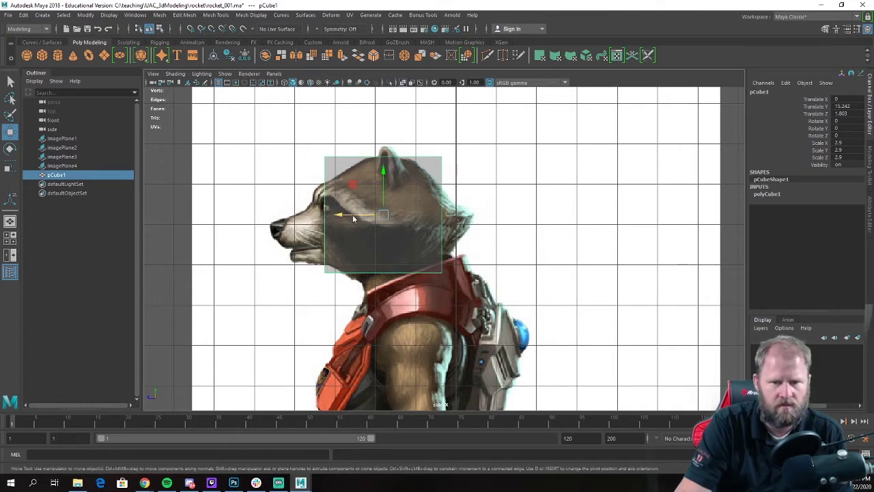
right_click_drag(352, 215, 412, 174)
left_click(566, 214)
left_click(409, 185)
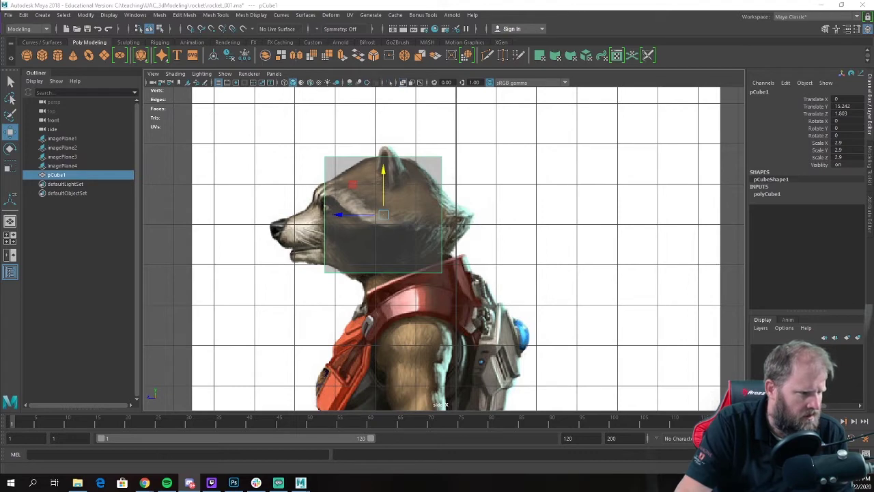
right_click_drag(380, 226, 333, 220)
right_click(252, 185)
right_click(241, 139)
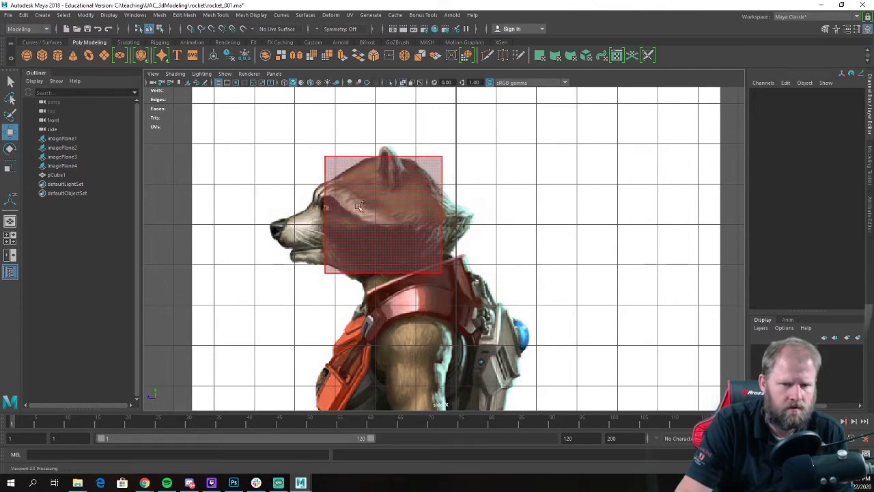
right_click_drag(361, 202, 362, 198)
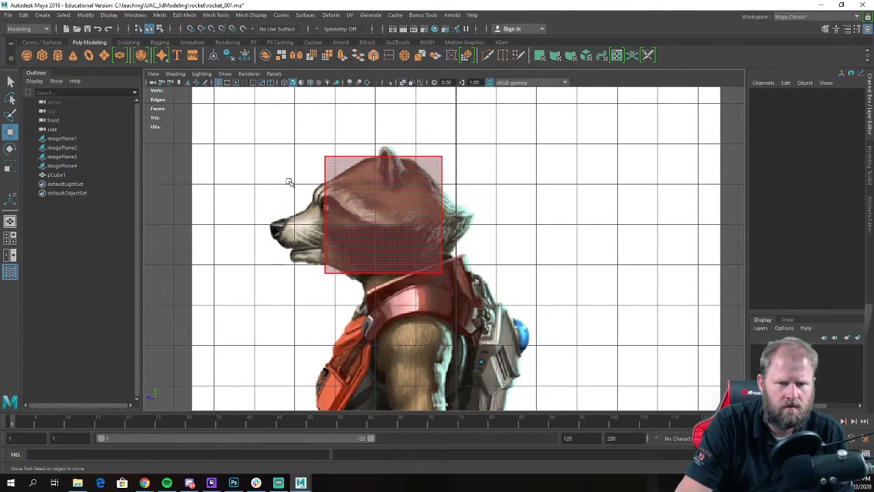
right_click(241, 166, "shift")
right_click_drag(241, 164, 244, 161, "shift")
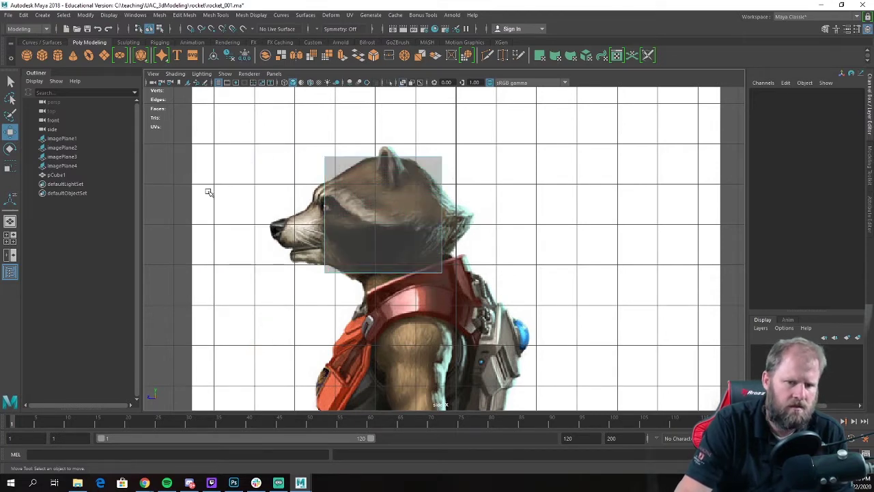
right_click(231, 178, "shift")
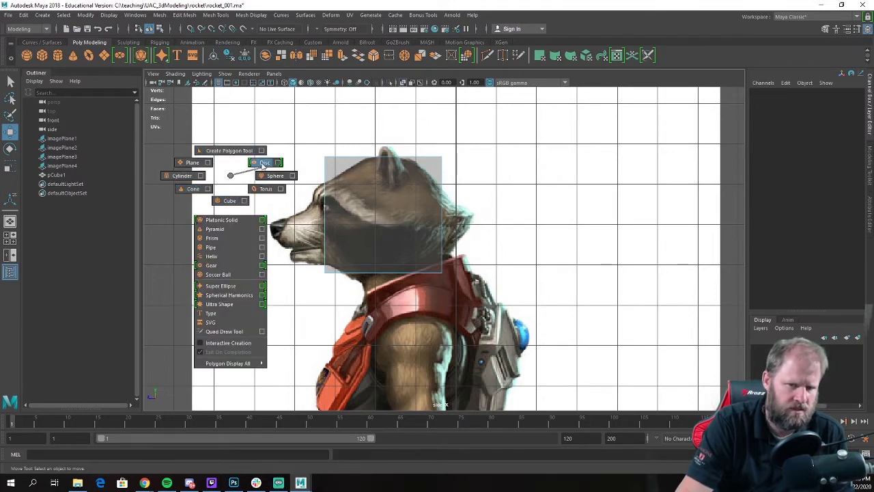
right_click_drag(263, 165, 232, 177, "shift")
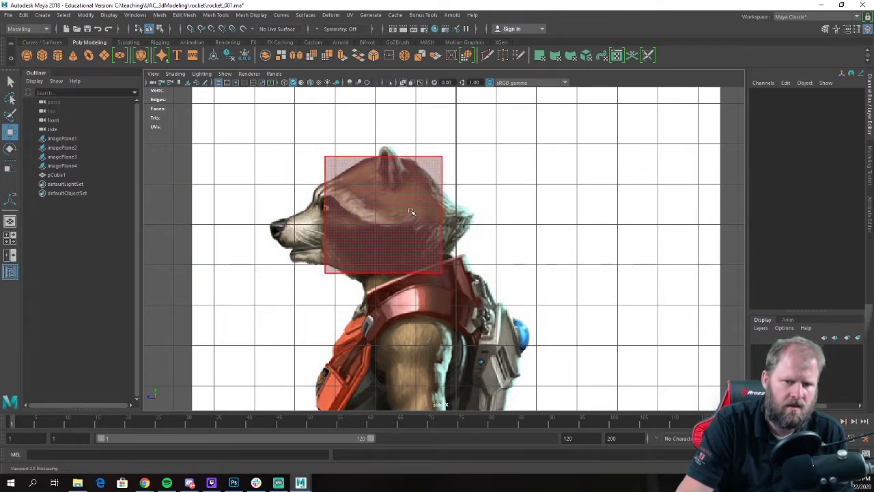
Step: Return the cube to object mode and review the modelling tools and component options offered while it is selected
right_click_drag(393, 214, 469, 197)
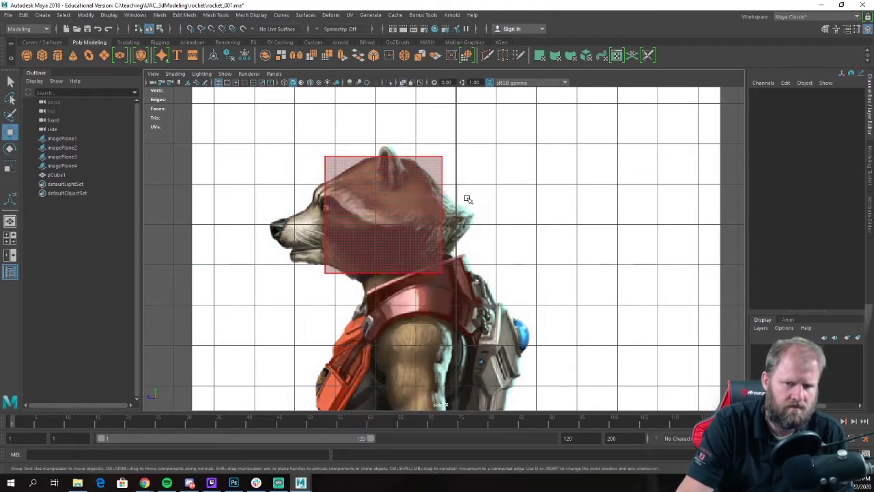
left_click(404, 197)
right_click_drag(385, 193, 395, 214, "shift")
left_click(388, 195)
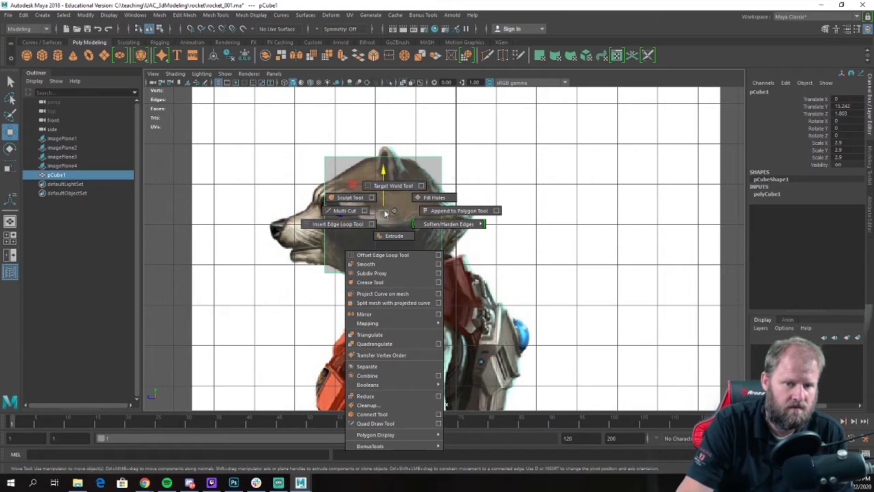
right_click(394, 210)
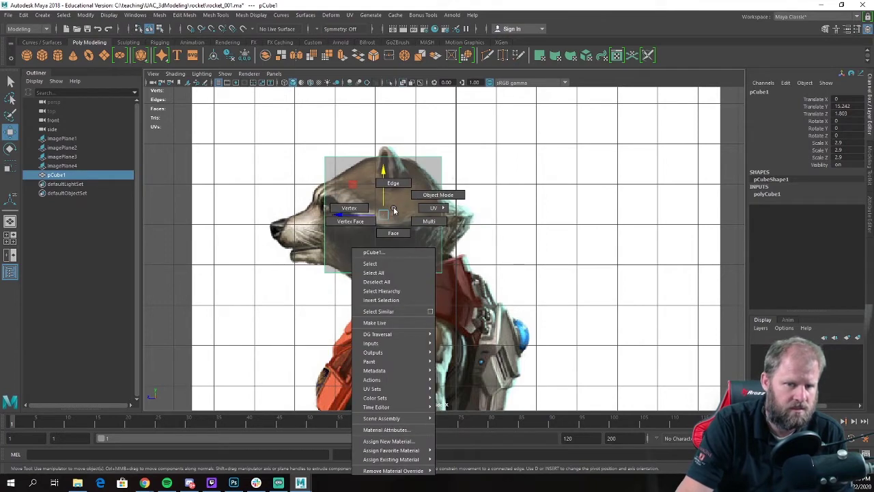
left_click(534, 235)
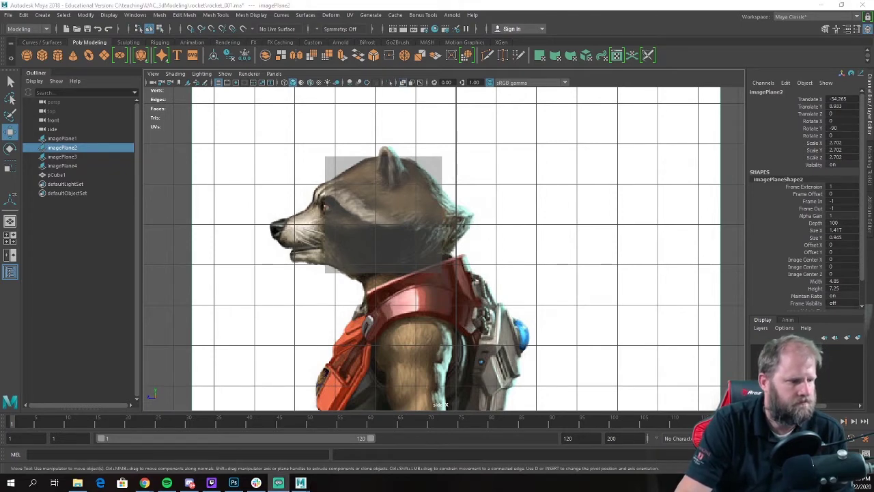
Step: Try vertex mode on the cube by selecting its upper rear vertices, and return to object mode
left_click(437, 211)
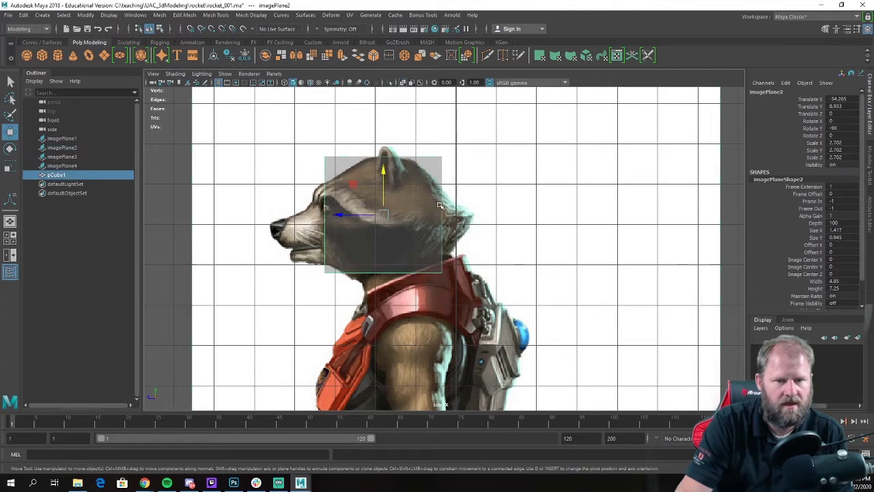
right_click_drag(436, 202, 398, 191)
left_click_drag(419, 144, 469, 175)
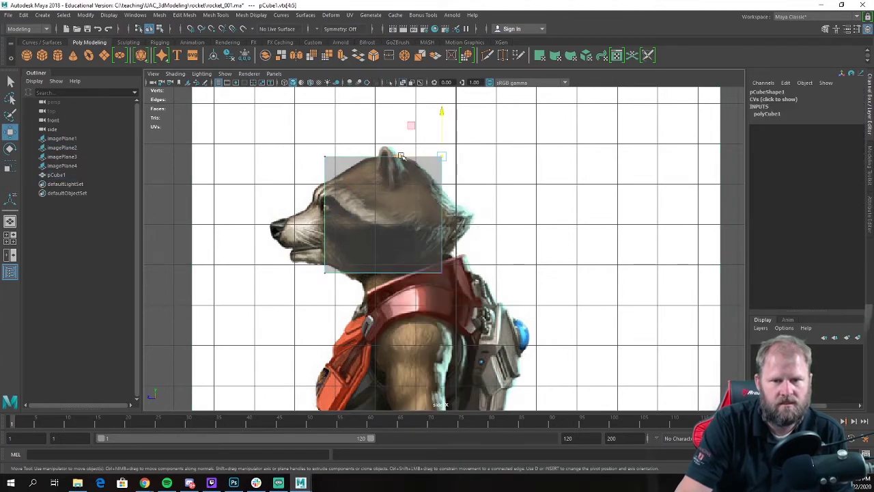
right_click_drag(407, 192, 440, 174)
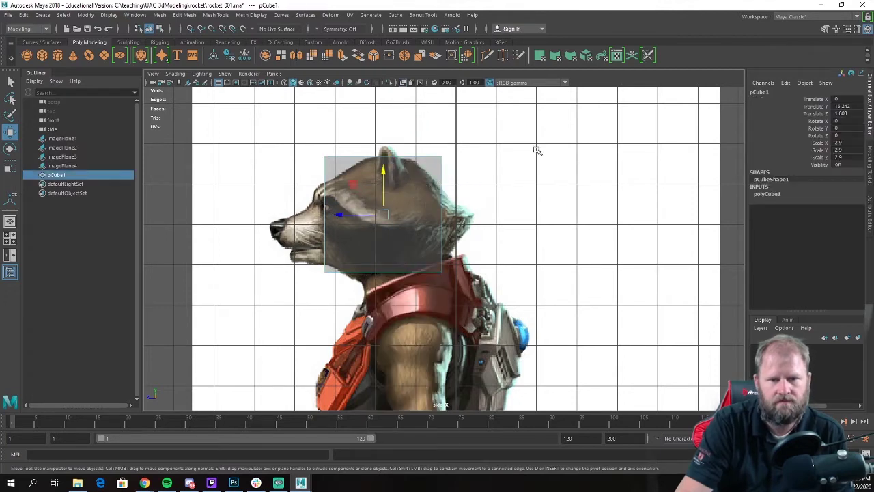
Step: Smooth the cube with one division to round it into a rough head shape
left_click(159, 15)
left_click(203, 101)
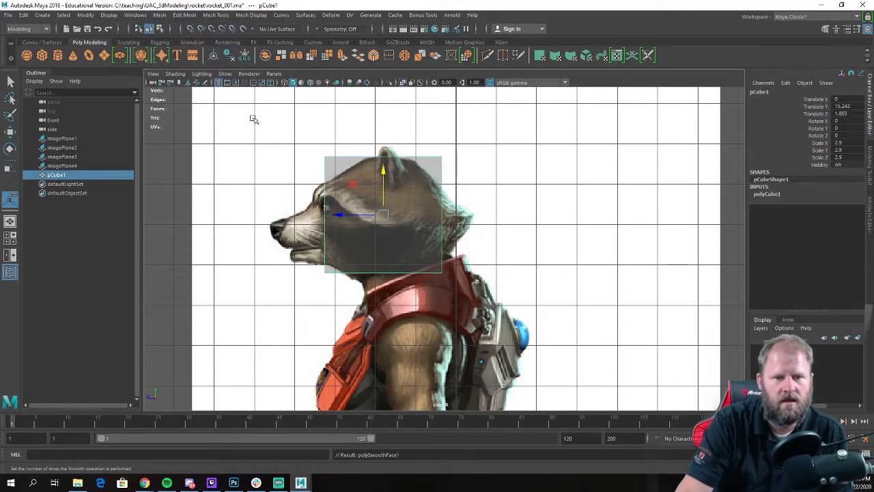
scroll(356, 179, "up", 5)
key("w")
scroll(379, 173, "up", 1)
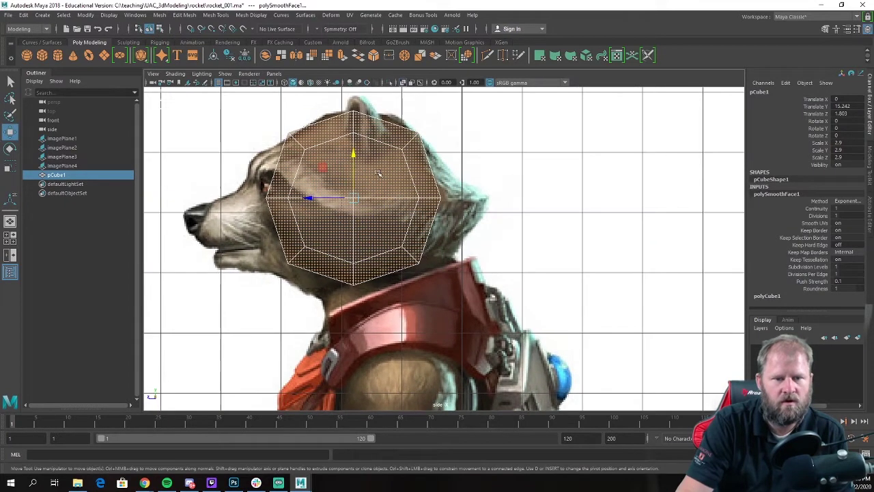
Step: In vertex mode in the side view, move the cube's lower front and lower middle vertices to the jaw line, rotating the middle pair slightly
right_click_drag(333, 247, 267, 243)
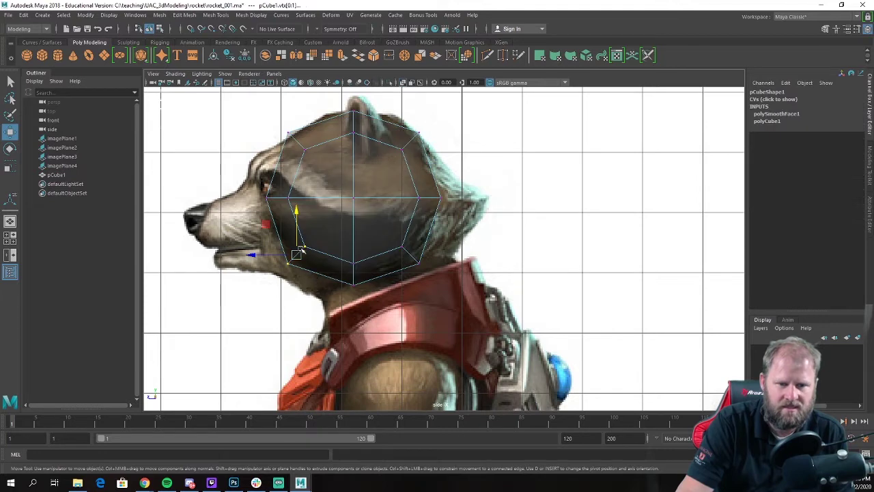
left_click_drag(295, 251, 280, 269)
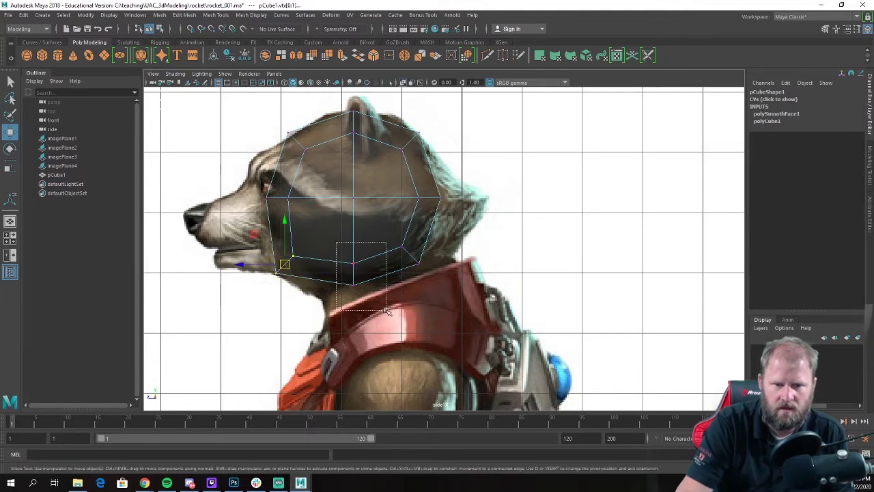
left_click(350, 273)
left_click_drag(350, 273, 372, 274)
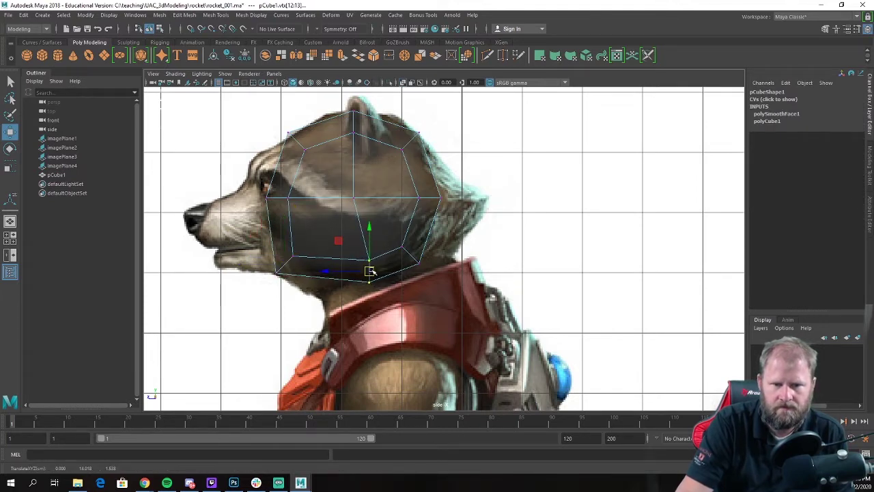
key("e")
left_click_drag(392, 231, 390, 230)
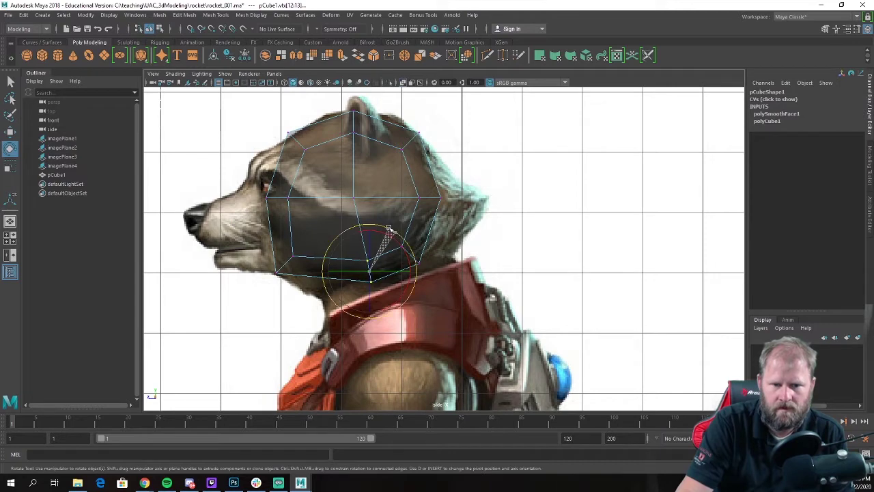
Step: Pull the lower rear and rear vertices out to the back fur outline and move the upper rear ones onto the crown
key("w")
left_click_drag(448, 271, 395, 223)
left_click_drag(412, 254, 476, 198)
key("e")
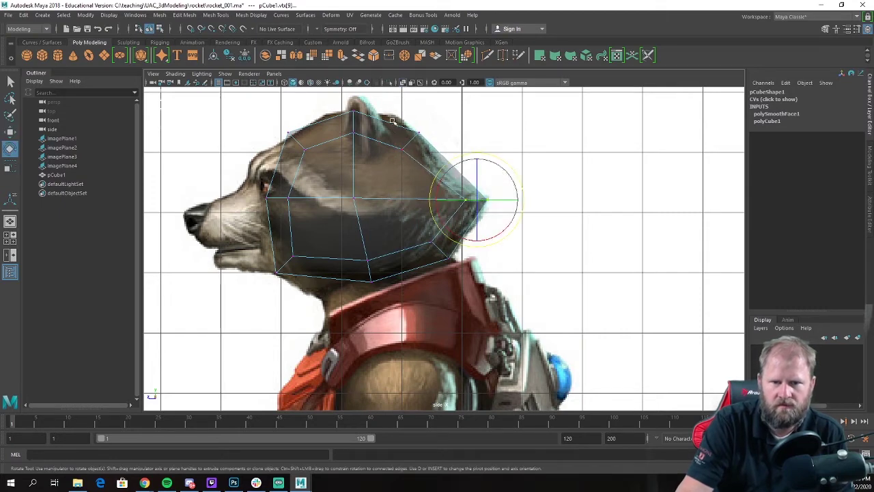
left_click(413, 137)
key("w")
left_click_drag(412, 138, 392, 126)
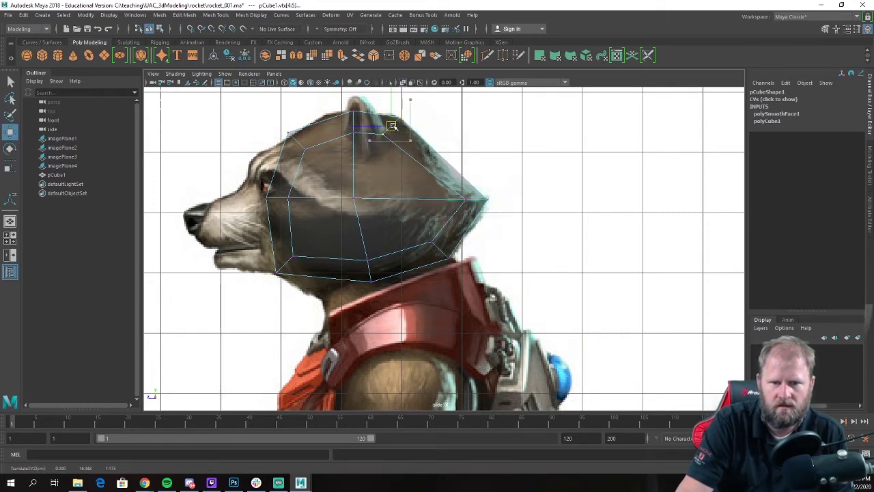
Step: Move the upper front vertices to the brow and the middle front vertices forward to the base of the muzzle
left_click(287, 123)
left_click_drag(290, 132, 267, 168)
left_click_drag(315, 231, 228, 177)
left_click_drag(281, 201, 258, 209)
left_click_drag(238, 146, 288, 188)
left_click(288, 186)
left_click(275, 168)
right_click_drag(313, 162, 278, 154)
left_click_drag(244, 138, 266, 168)
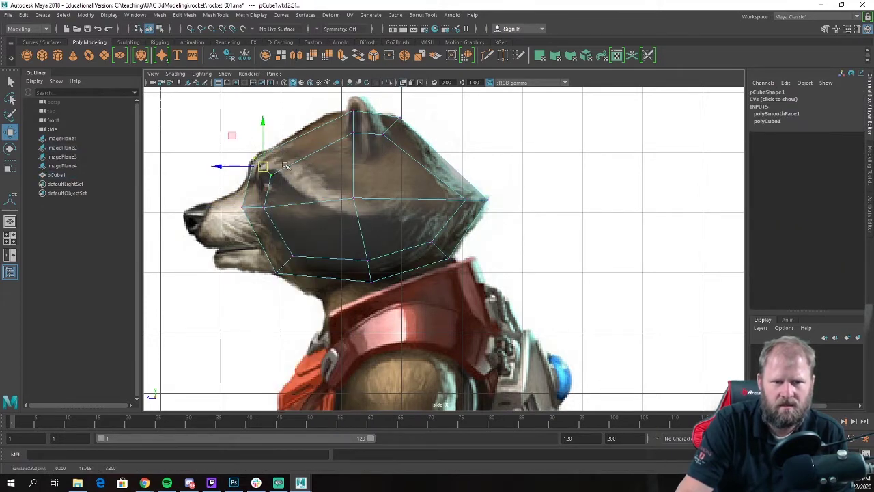
Step: Fit the top middle vertices to the forehead slope, then fine-tune the upper rear and lower middle vertices against the side reference
left_click_drag(326, 97, 380, 159)
key("e")
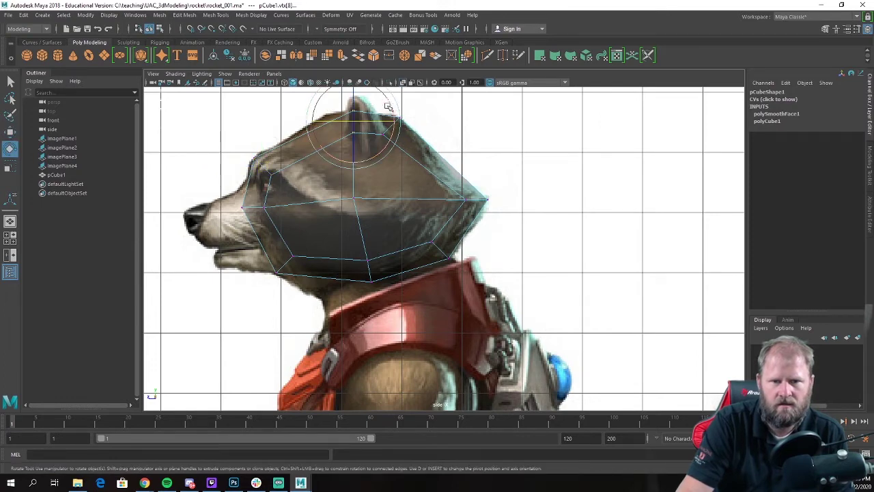
key("w")
left_click_drag(353, 122, 330, 126)
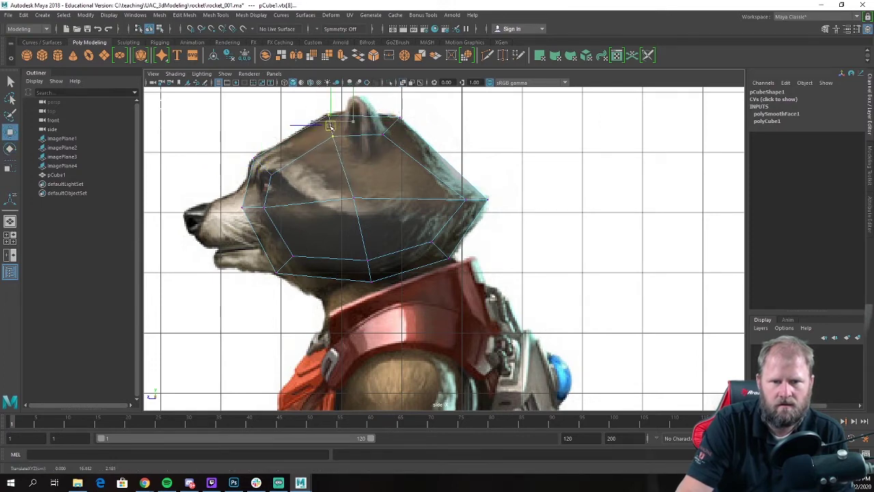
left_click_drag(351, 159, 336, 136)
left_click_drag(397, 155, 391, 135)
mouse_move(394, 104)
left_mouse_down()
mouse_move(417, 123)
mouse_move(396, 115)
left_mouse_up()
key("ctrl+z")
left_click(400, 117)
left_click_drag(383, 291, 366, 267)
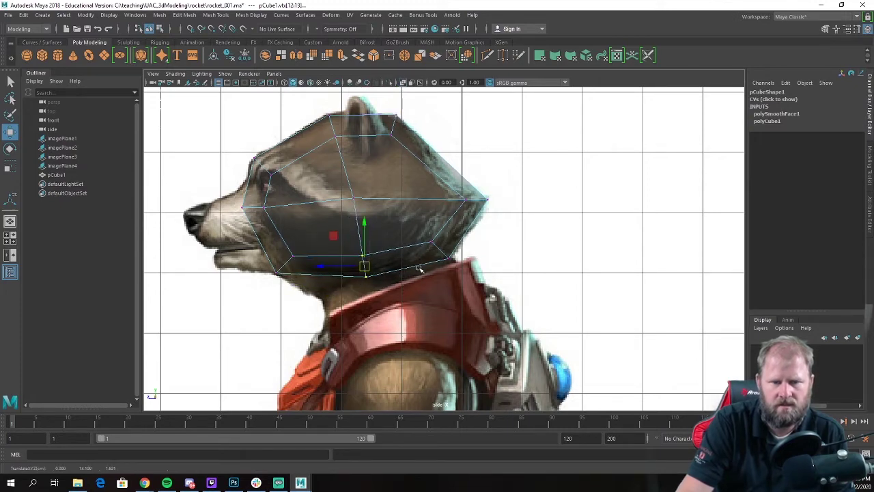
Step: In the front view, raise the top centre vertices, widen both upper corners and pull one side's cheek vertices out to the fur tip
key("space")
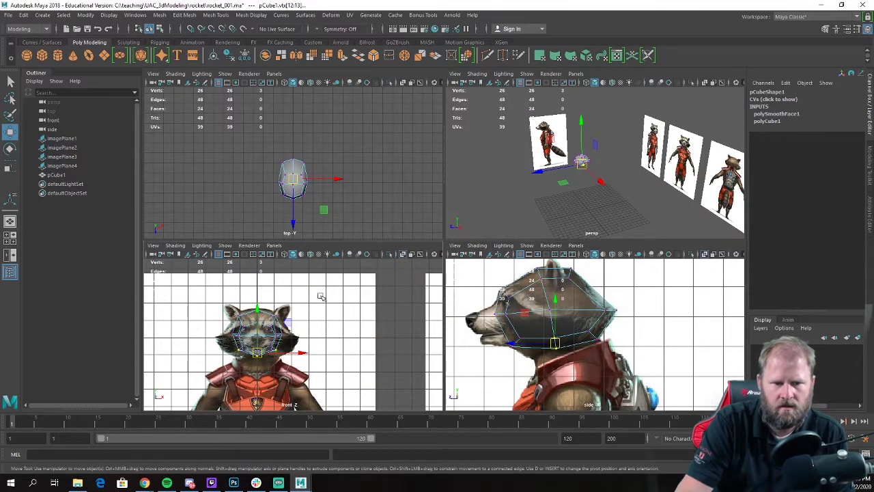
key("space")
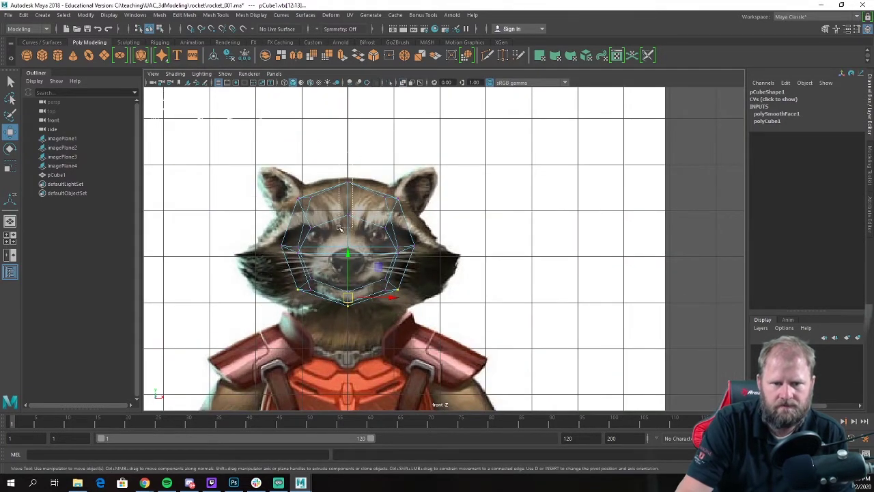
left_click_drag(339, 227, 339, 228)
left_click_drag(349, 154, 348, 151)
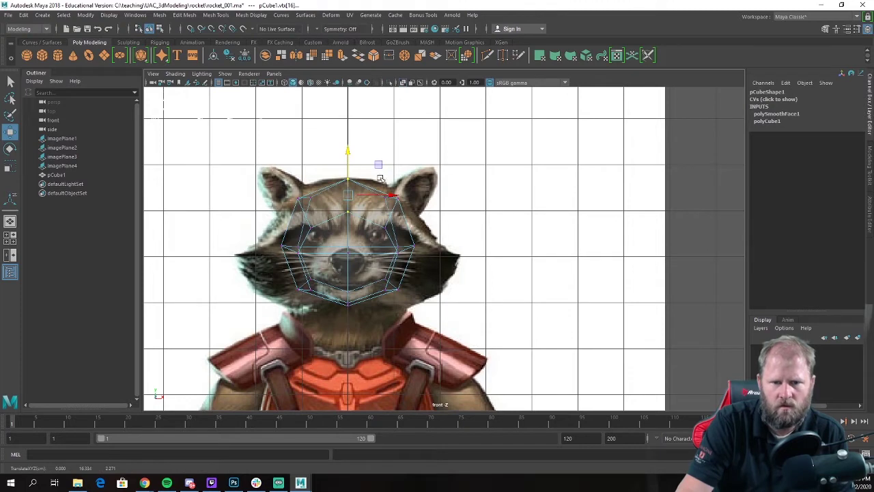
left_click_drag(380, 179, 396, 205)
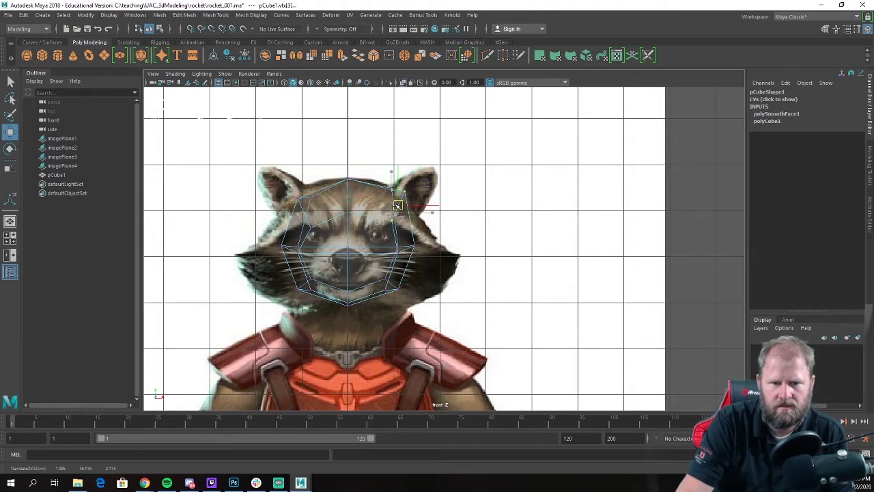
left_click_drag(290, 170, 300, 206)
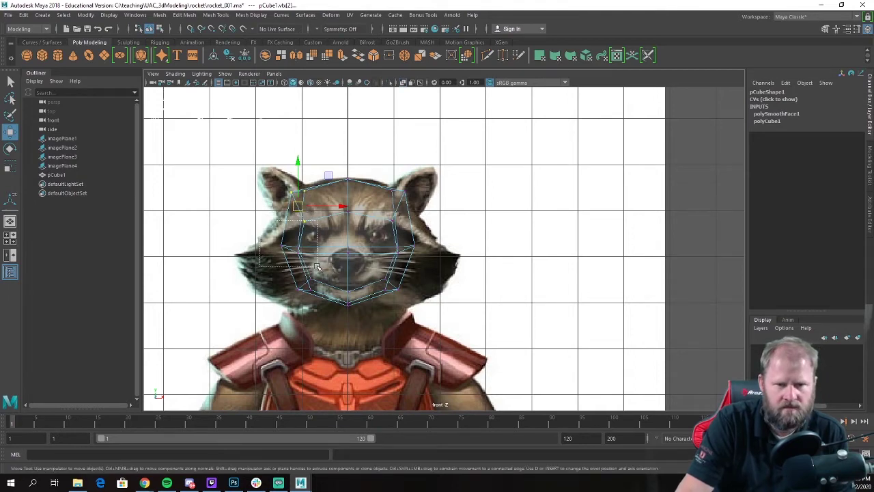
left_click_drag(273, 225, 261, 257)
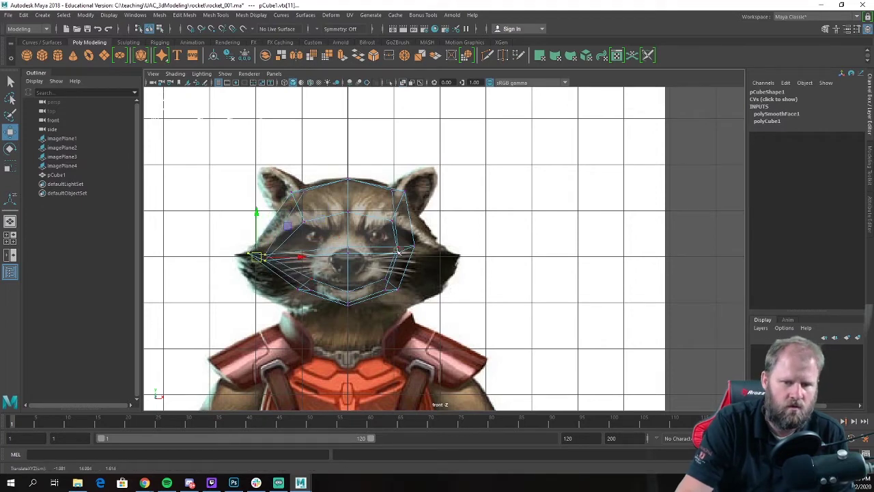
Step: Delete all faces of the head on the side with the pulled-out cheek, leaving half a head, and return to object mode
right_click_drag(379, 236, 331, 199)
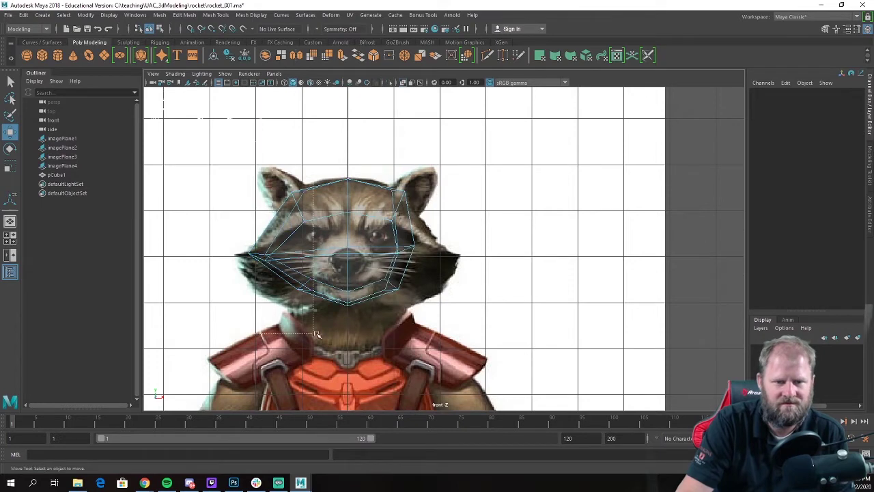
left_click_drag(316, 334, 316, 334)
key("Delete")
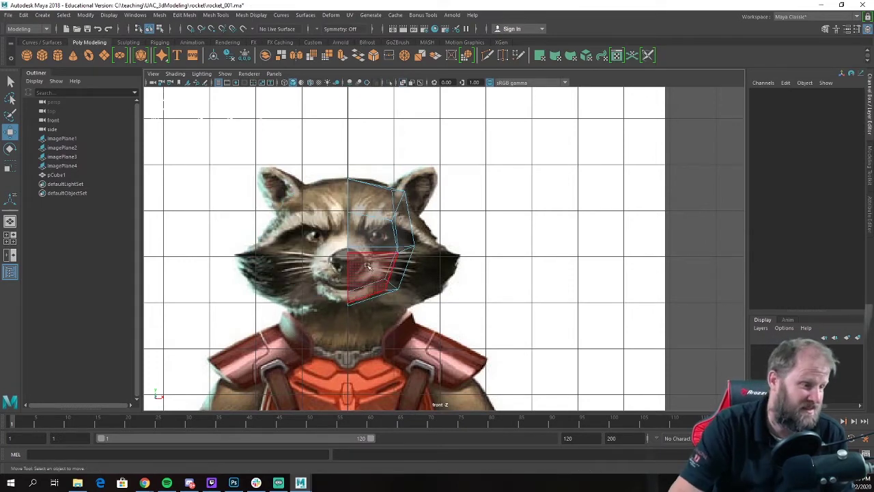
right_click_drag(369, 195, 378, 212)
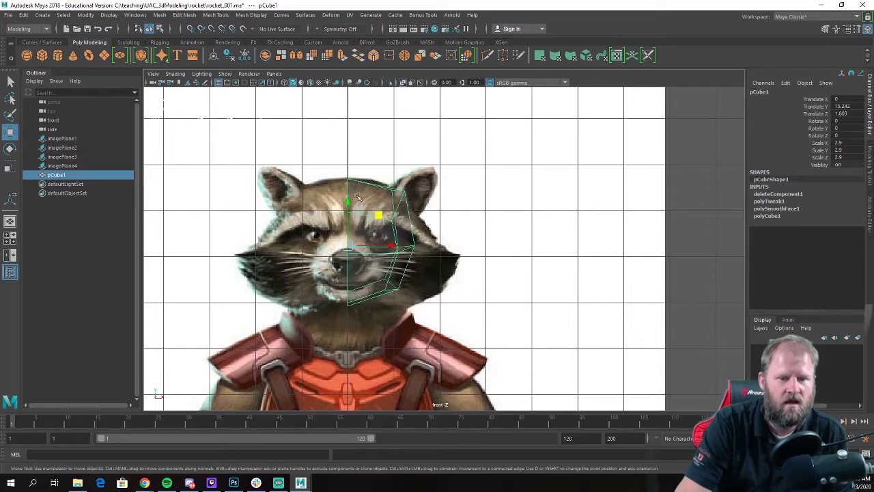
Step: Move the remaining half's cheek vertices to the fur tip and lower its jaw and chin vertices to match the front reference
right_click(418, 209)
right_click_drag(402, 204, 358, 204)
scroll(418, 225, "up", 4)
left_click_drag(423, 269, 345, 216)
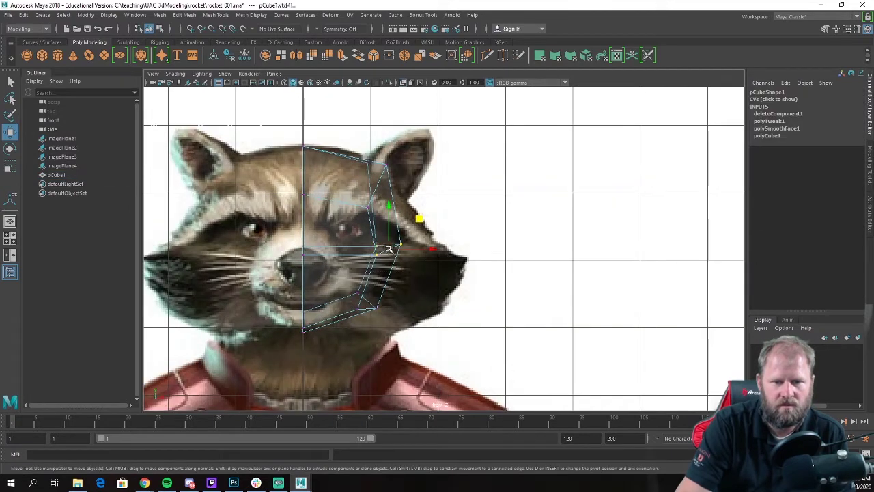
left_click_drag(390, 249, 452, 266)
left_click_drag(344, 266, 390, 331)
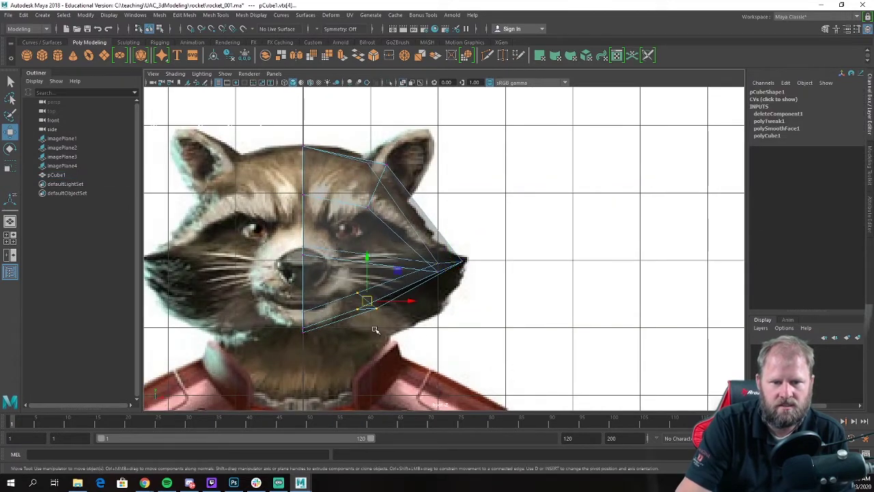
left_click_drag(362, 297, 373, 323)
left_click_drag(267, 289, 316, 335)
left_click_drag(303, 282, 305, 293)
right_click_drag(373, 184, 413, 154)
left_click(491, 187)
Step: Examine the half head from the front, side and above in the perspective view
key("space")
key("space")
left_click_drag(444, 190, 371, 187, "alt")
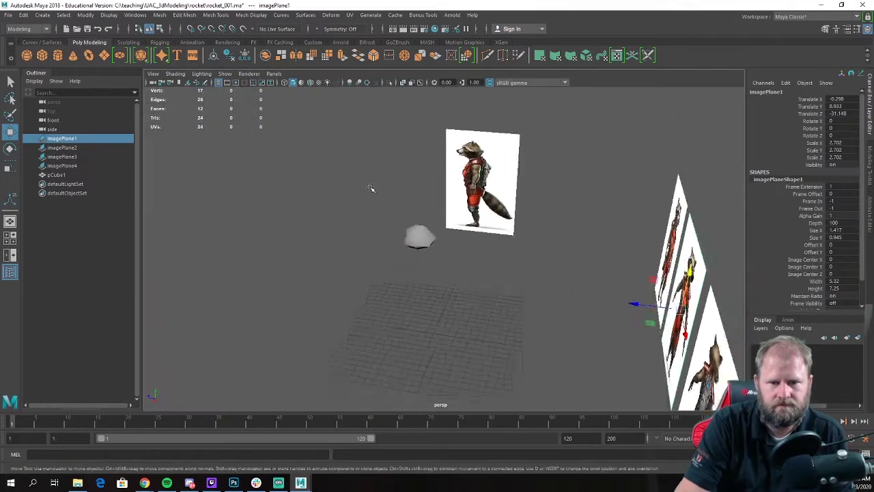
right_click_drag(371, 187, 415, 220, "alt")
left_click_drag(415, 221, 334, 210, "alt")
right_click_drag(334, 211, 350, 222, "alt")
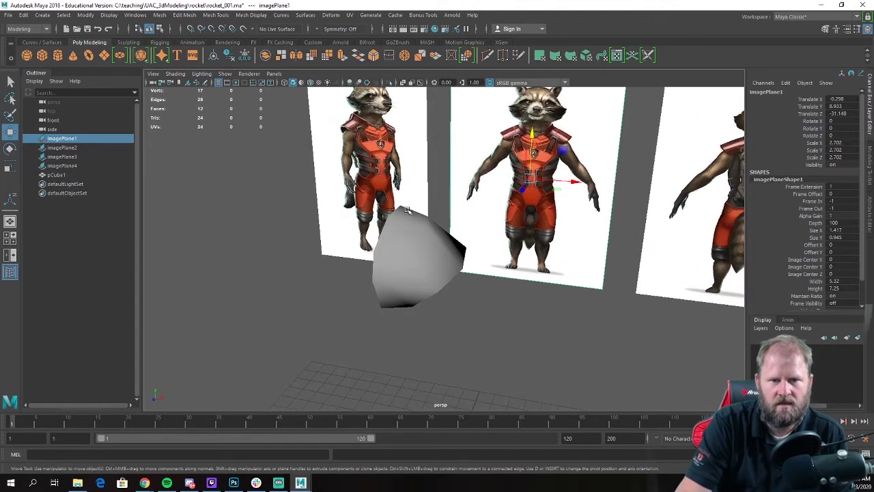
left_click_drag(407, 210, 334, 293, "alt")
Step: Check the half head's vertices around its open side in vertex mode, and return to object mode with nothing selected
left_click(334, 293)
right_click_drag(348, 220, 296, 217)
left_click(312, 289)
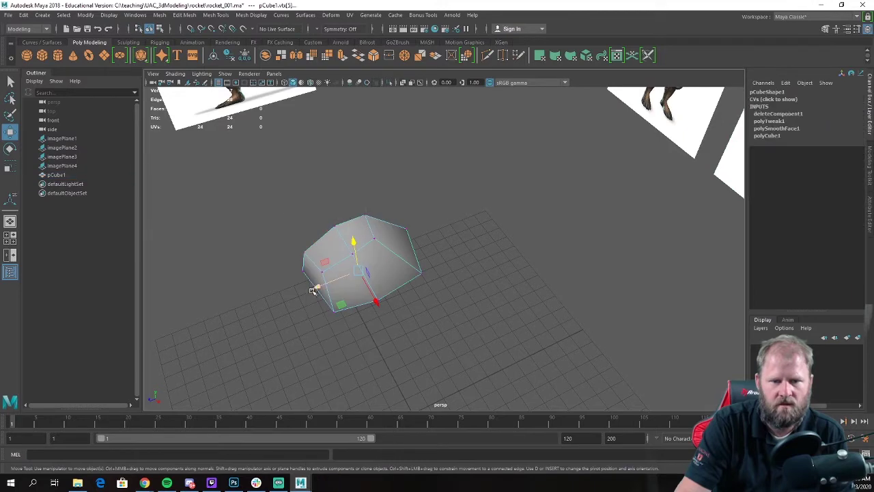
left_click(334, 318)
left_click_drag(305, 322, 389, 216)
right_click_drag(390, 217, 422, 188)
left_click_drag(382, 224, 364, 195, "alt")
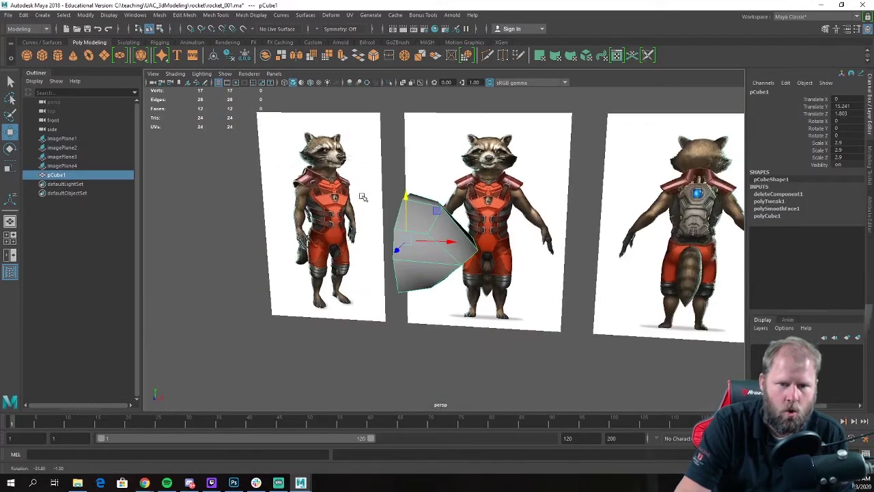
left_click_drag(431, 286, 451, 287, "alt")
left_click(533, 331)
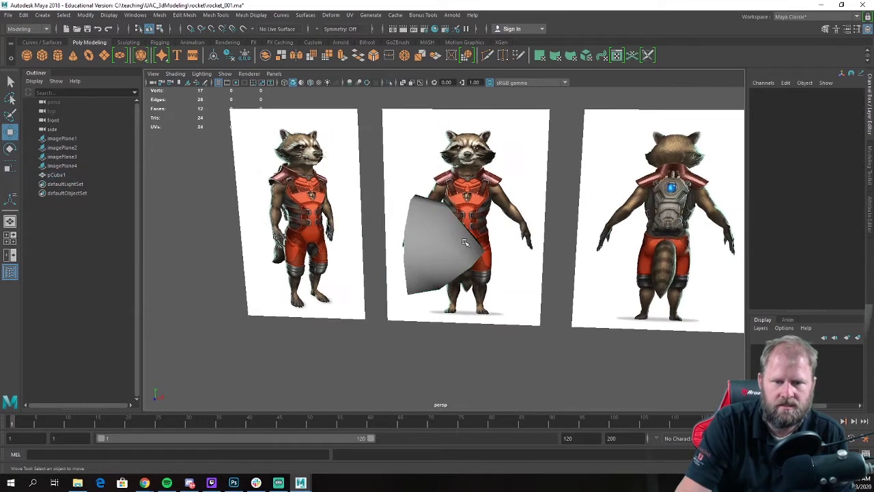
Step: Create a mirrored instance of the half head across the centre line with Duplicate Special
left_click(467, 260)
left_click(23, 15)
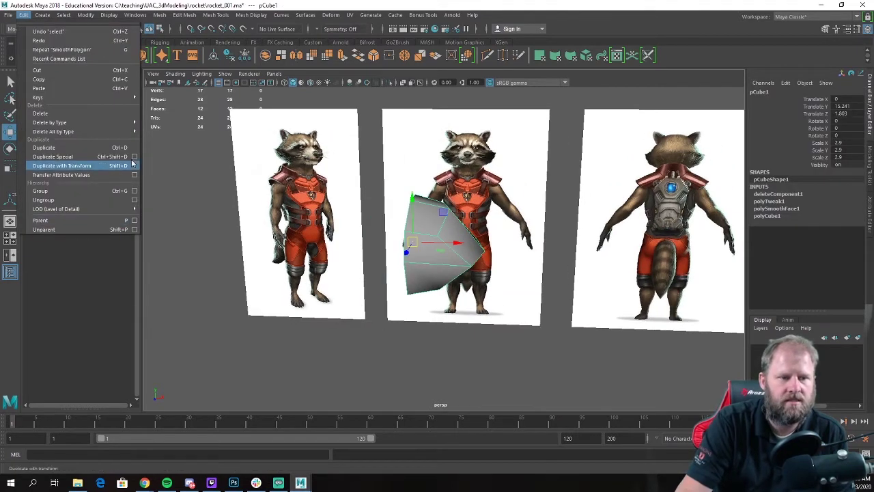
left_click(69, 164)
left_click(506, 356)
Step: Inspect the mirrored head in perspective and compare the original half with the front reference
left_click_drag(506, 356, 365, 273, "alt")
left_click(361, 224)
left_click_drag(361, 225, 339, 225, "alt")
key("space")
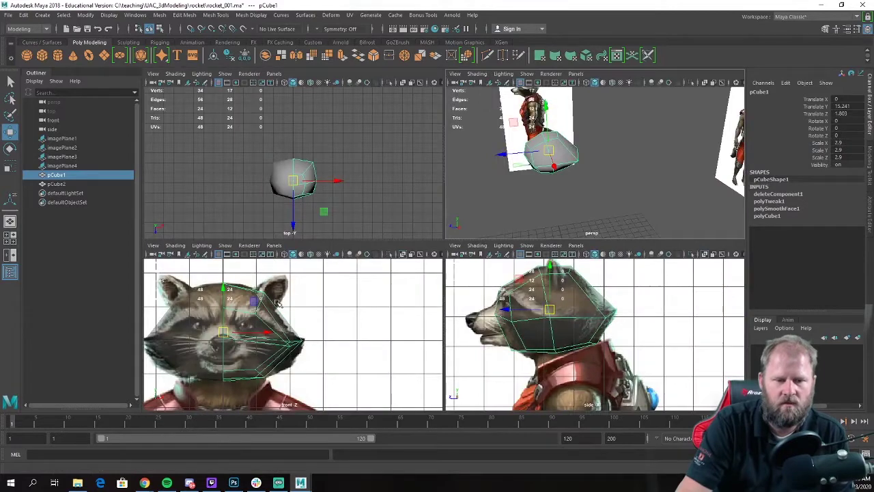
key("space")
scroll(328, 264, "up", 1)
right_click_drag(366, 174, 407, 151)
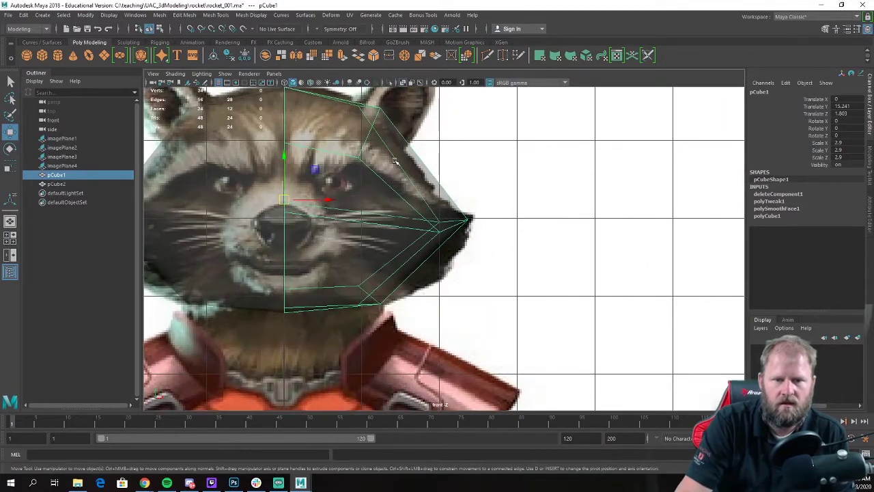
key("space")
key("space")
left_click_drag(454, 210, 480, 184, "alt")
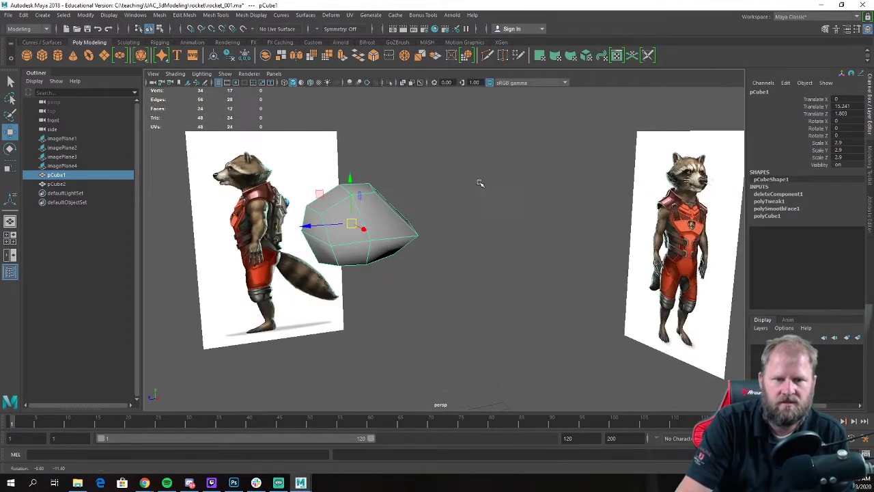
Step: Use Multi-Cut to add edges from the brow corner vertex across the mid-height edge to the bottom middle vertex of the original half
scroll(362, 204, "up", 4)
left_click_drag(293, 202, 335, 196, "alt")
right_click_drag(335, 152, 246, 153)
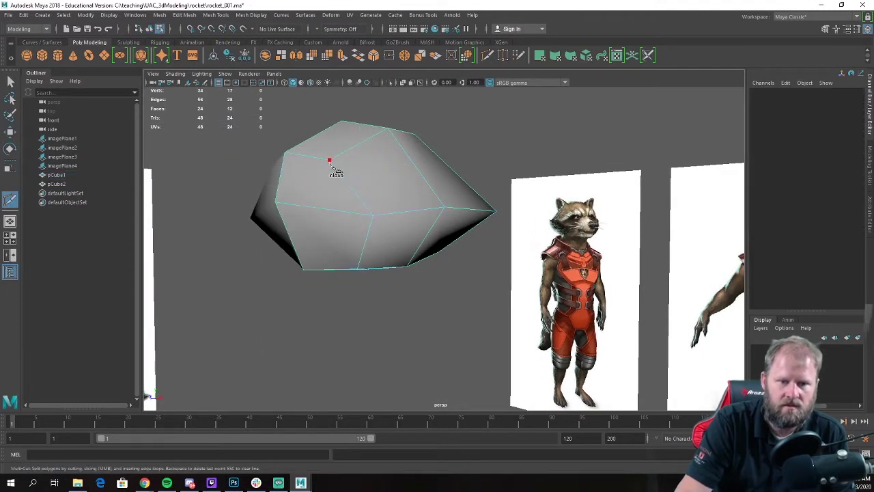
left_click(329, 161)
left_click(328, 222)
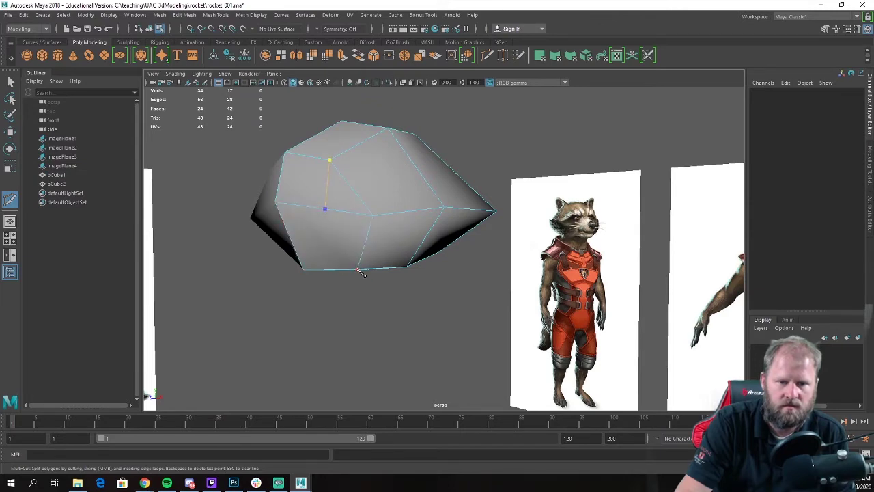
left_click(358, 269)
key("w")
Step: Extrude the two front faces of the half head forward to the nose tip, following the side reference
left_click_drag(359, 222, 337, 224, "alt")
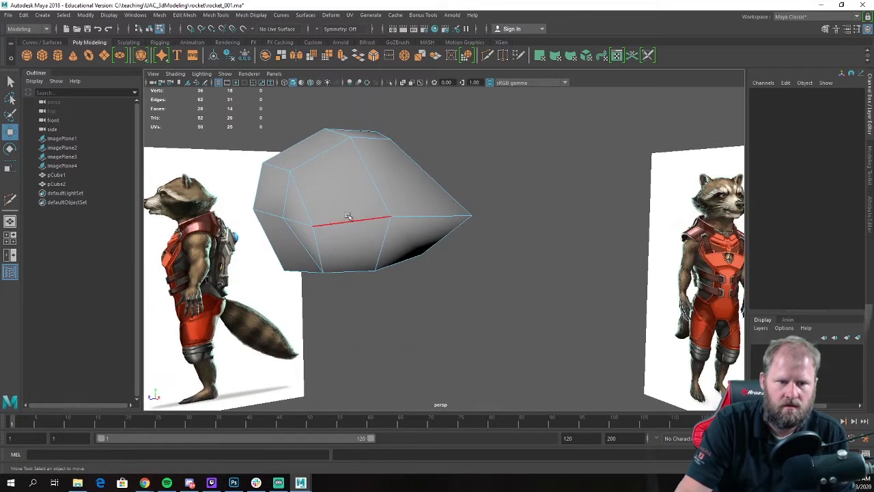
key("F11")
left_click(321, 189)
key("space")
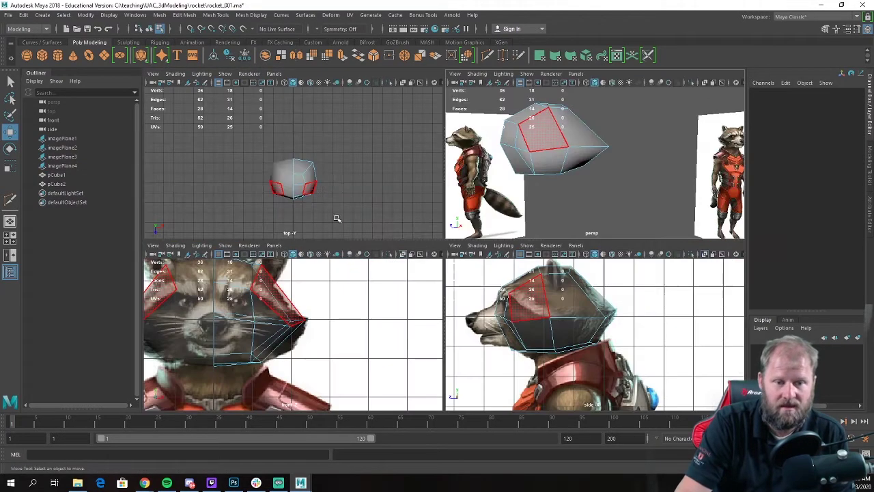
left_click(539, 277)
key("space")
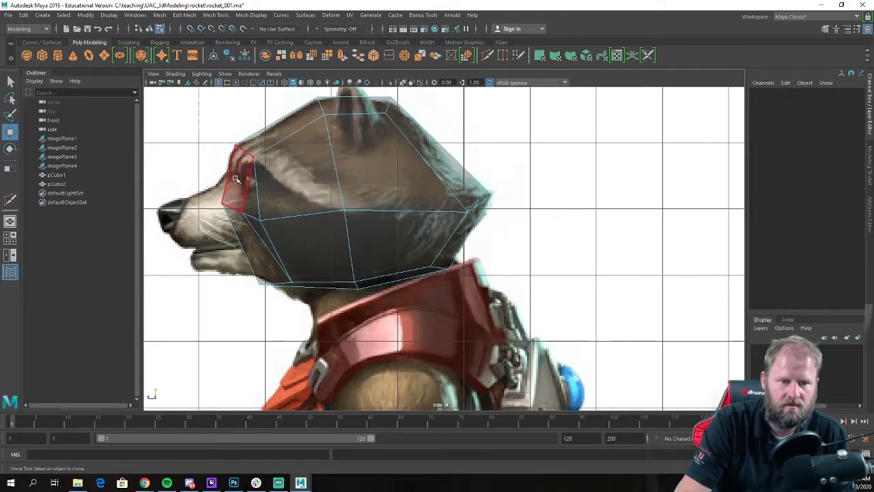
right_click_drag(235, 179, 234, 200)
left_click(234, 205)
left_click(241, 226, "shift")
right_click_drag(242, 238, 230, 263, "shift")
left_click_drag(212, 226, 150, 226)
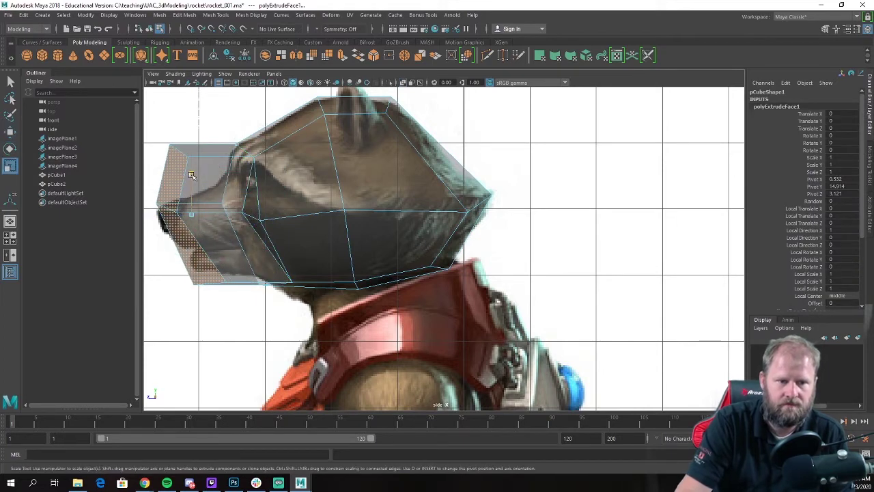
Step: Scale, lower and tilt the extruded end faces to fit the snout's profile in the side reference
left_click_drag(192, 176, 165, 179)
key("w")
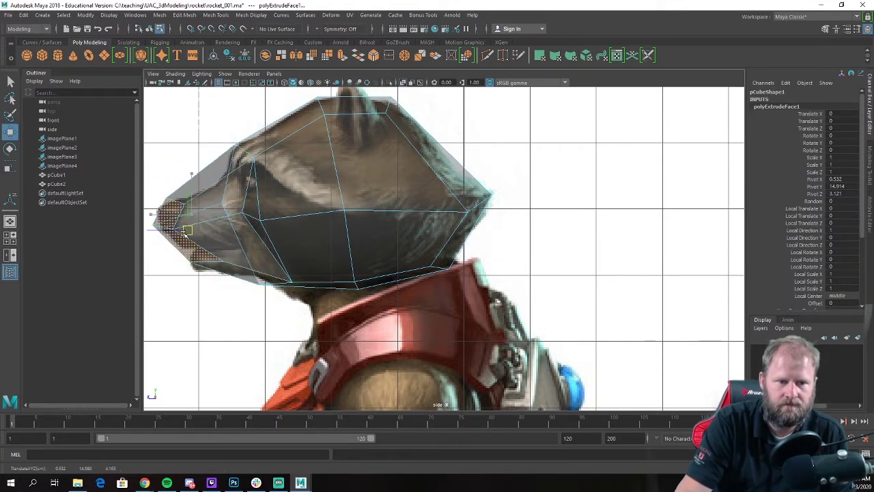
key("e")
left_click_drag(184, 234, 160, 240)
key("r")
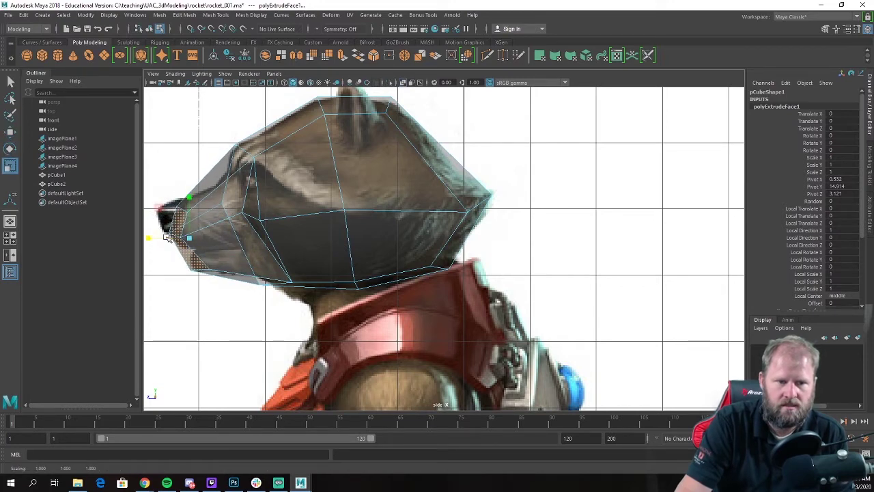
Step: Move the upper end face of the snout forward to the nose and rotate it to match the side reference
left_click(172, 217)
key("w")
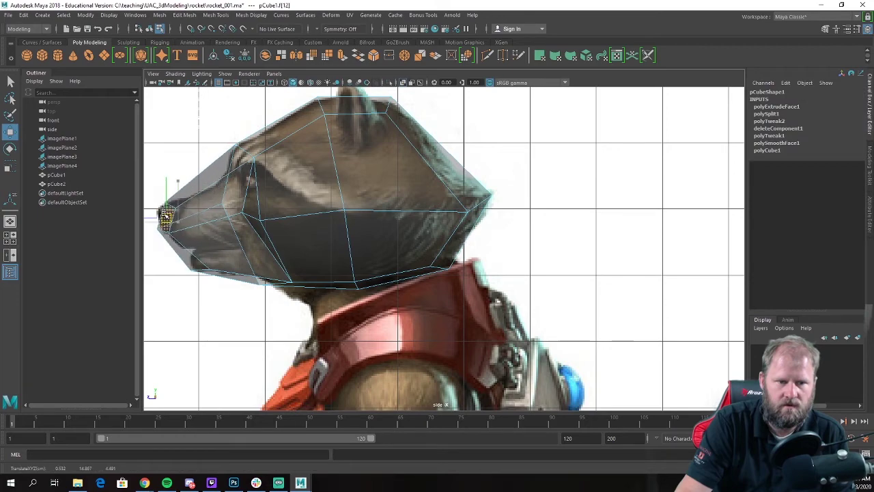
key("e")
left_click_drag(186, 183, 173, 180)
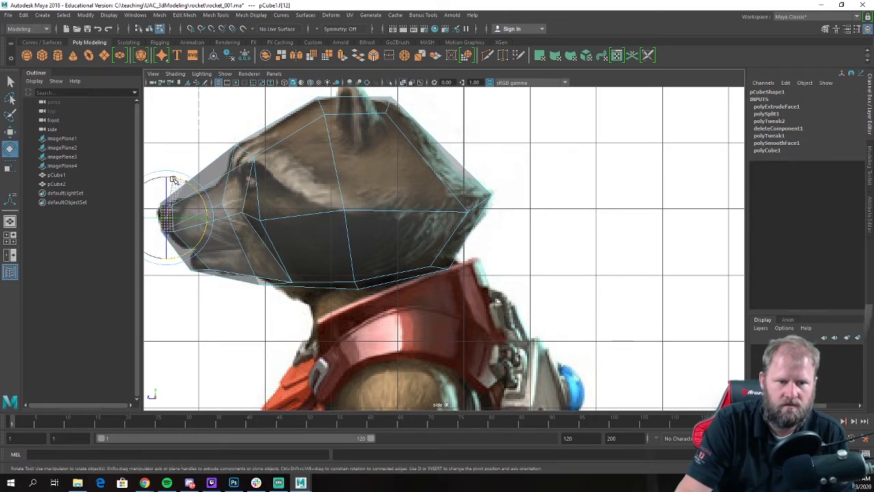
key("w")
Step: Narrow the snout tip by moving its outer side edge and bottom corner vertex inward toward the centre line
key("space")
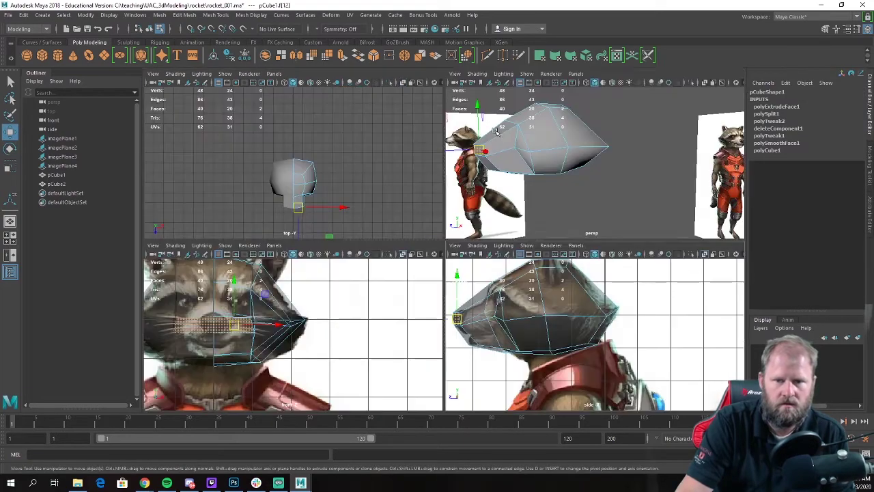
key("space")
left_click_drag(441, 228, 391, 178, "alt")
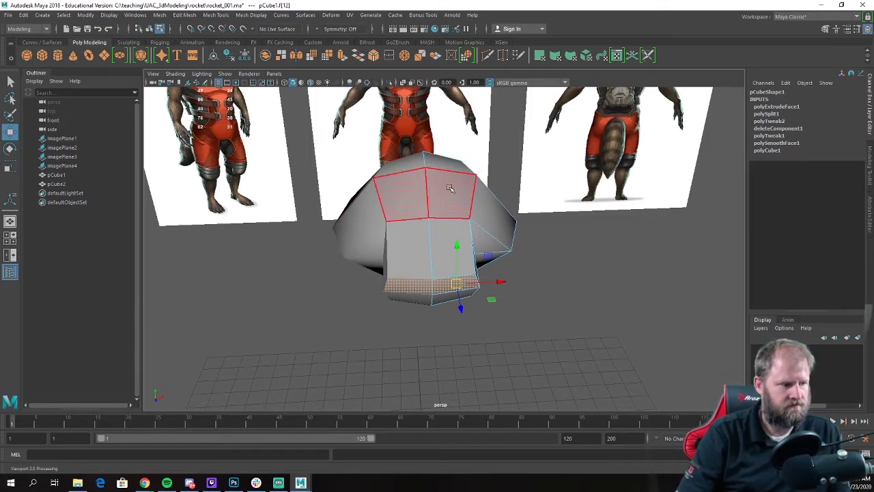
left_click_drag(416, 137, 397, 166, "alt")
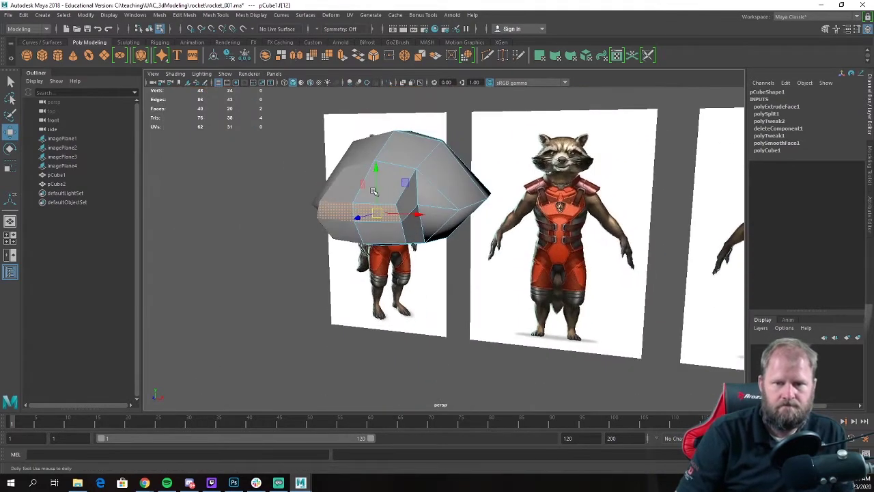
scroll(402, 170, "up", 3)
right_click_drag(403, 170, 378, 182)
left_click(379, 201)
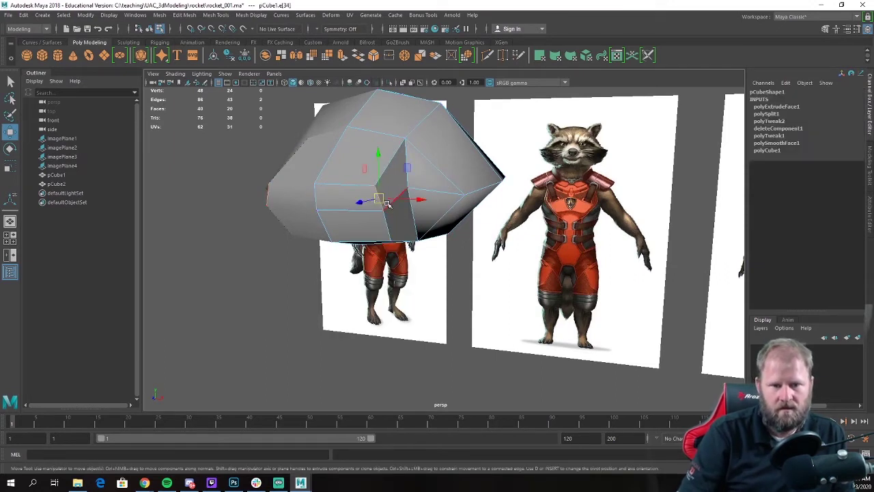
left_click_drag(418, 202, 385, 199)
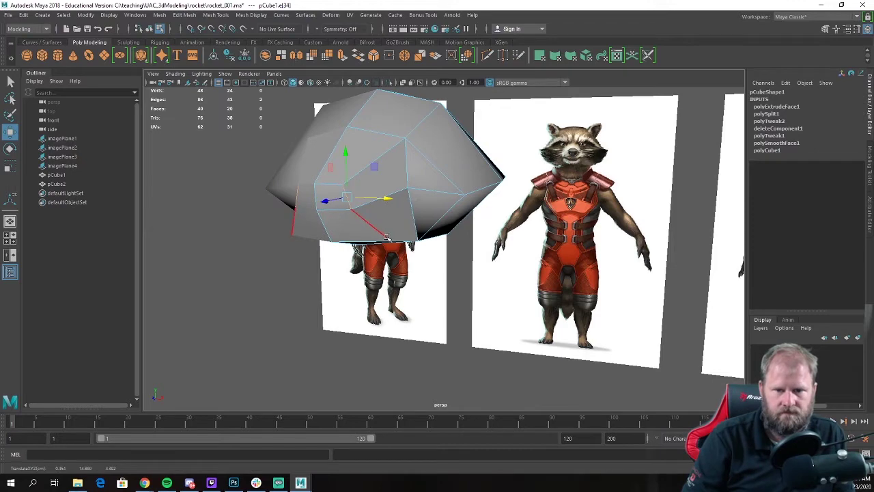
right_click_drag(387, 220, 342, 221)
left_click(392, 240)
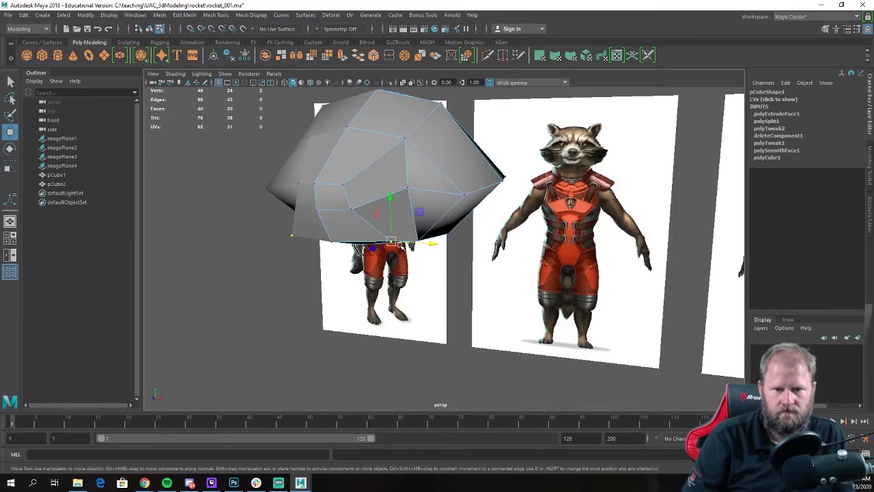
left_click_drag(397, 243, 361, 220, "alt")
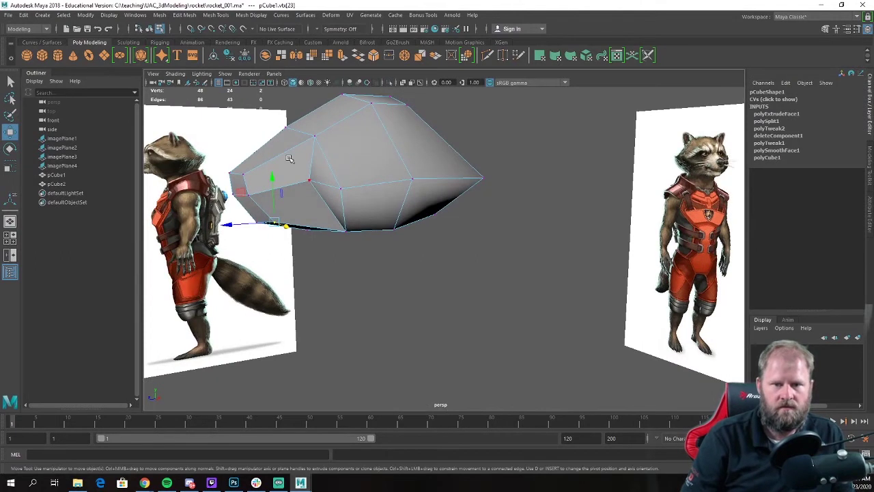
Step: Use Multi-Cut to add edges from the cheek vertex at the snout's base up across the snout's bridge
right_click_drag(290, 159, 258, 150)
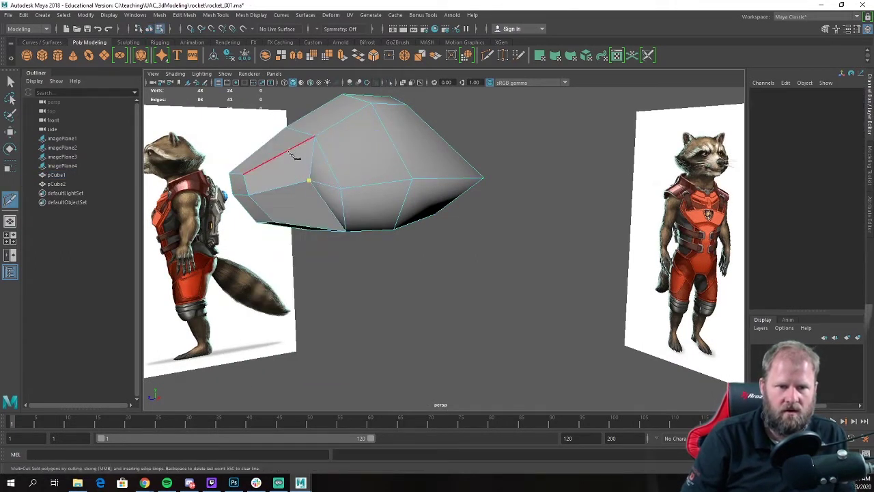
left_click_drag(321, 169, 296, 180, "alt")
key("w")
Step: Move the new edge across the snout's bridge to the dip below the brow in the side reference
right_click_drag(283, 148, 281, 124)
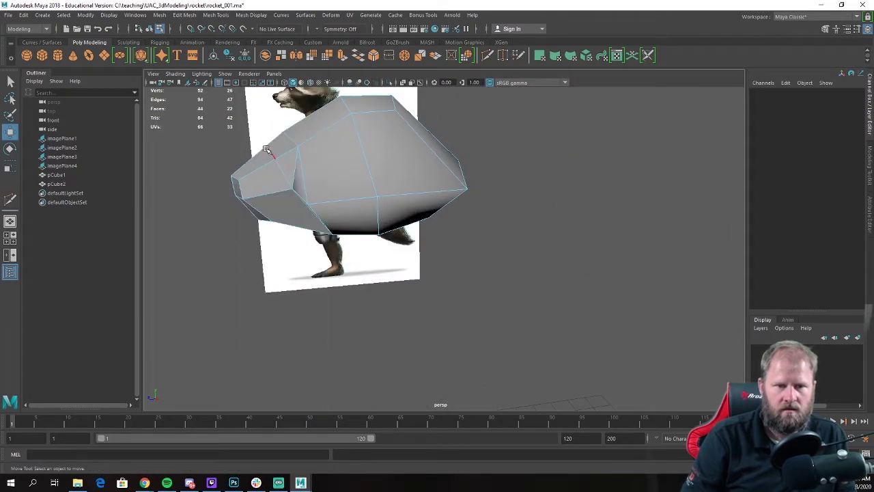
left_click(269, 155)
key("space")
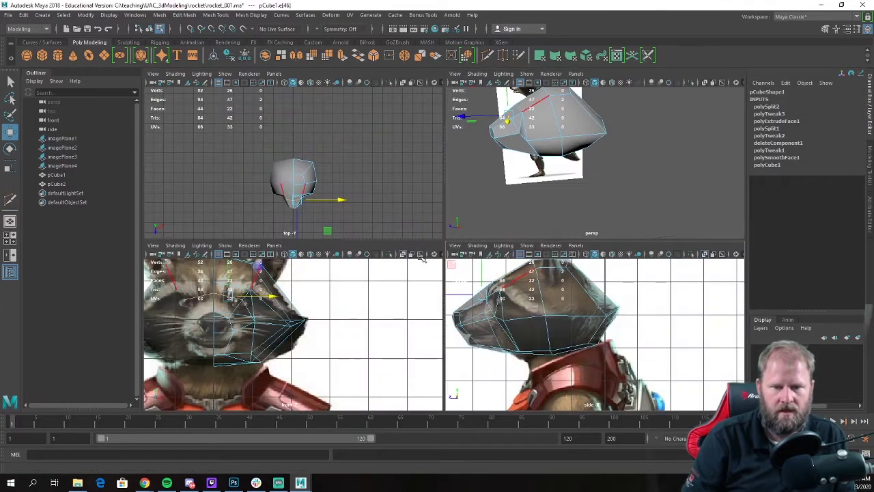
key("space")
middle_click_drag(412, 242, 527, 262, "alt")
left_click_drag(308, 134, 310, 144)
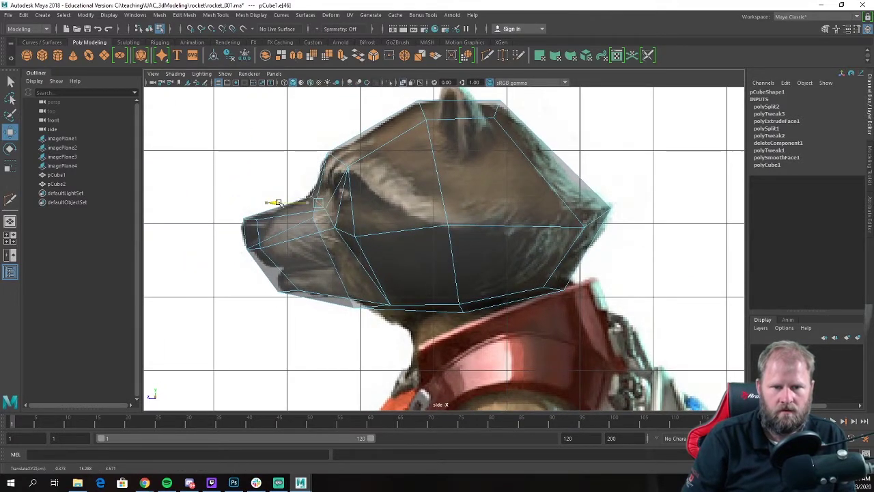
key("space")
key("space")
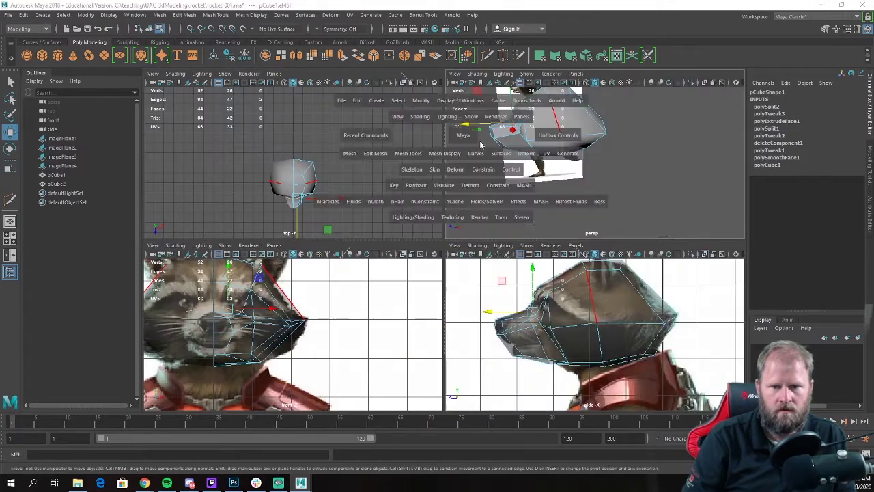
Step: Pull the front and rear outer side vertices of the half head inward to round its outline from above
right_click_drag(384, 143, 425, 127)
scroll(425, 130, "down", 3)
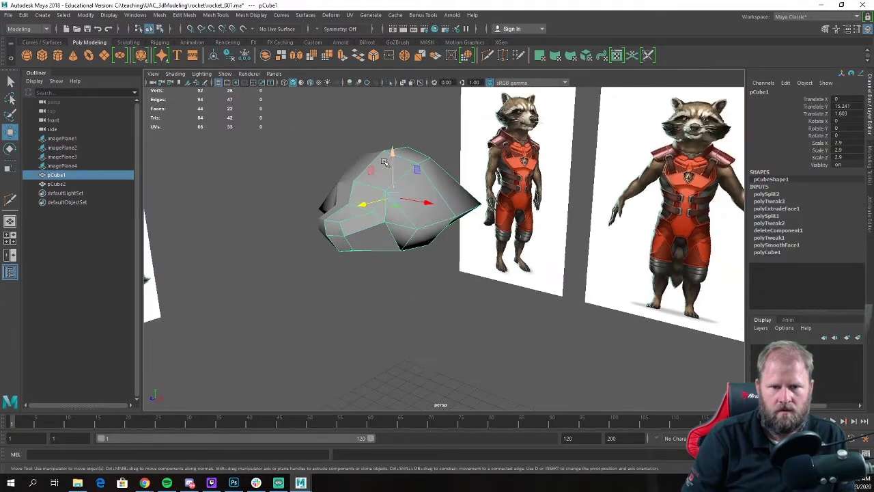
left_click_drag(423, 147, 485, 228, "alt")
left_click(557, 310)
left_click_drag(557, 309, 570, 221, "alt")
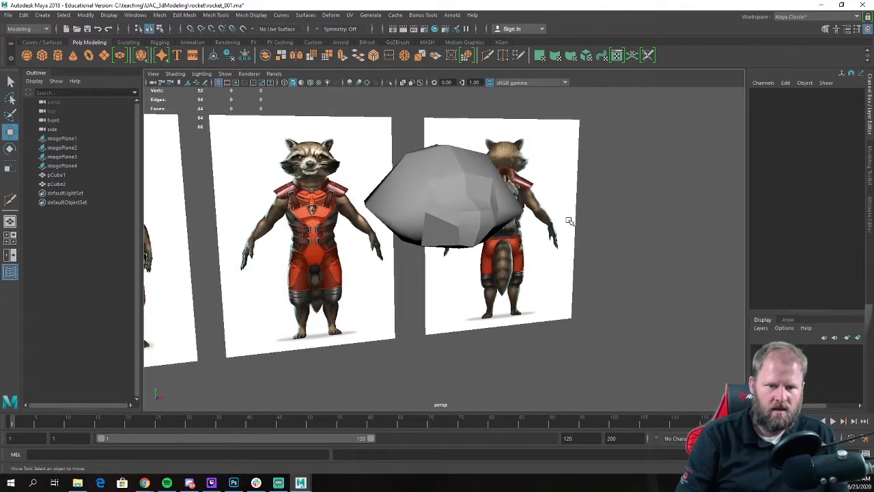
left_click_drag(417, 208, 400, 259, "alt")
right_click_drag(400, 219, 355, 222)
scroll(334, 275, "up", 3)
left_click(304, 310)
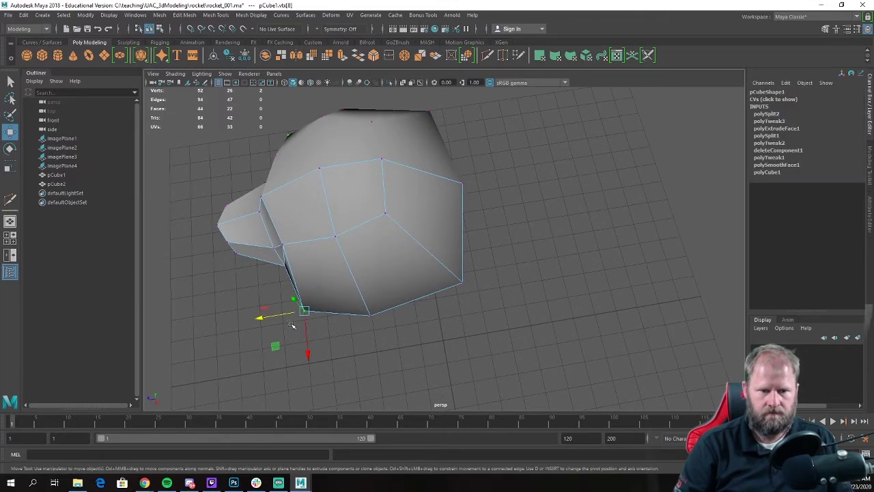
left_click_drag(307, 354, 309, 336)
left_click(461, 282)
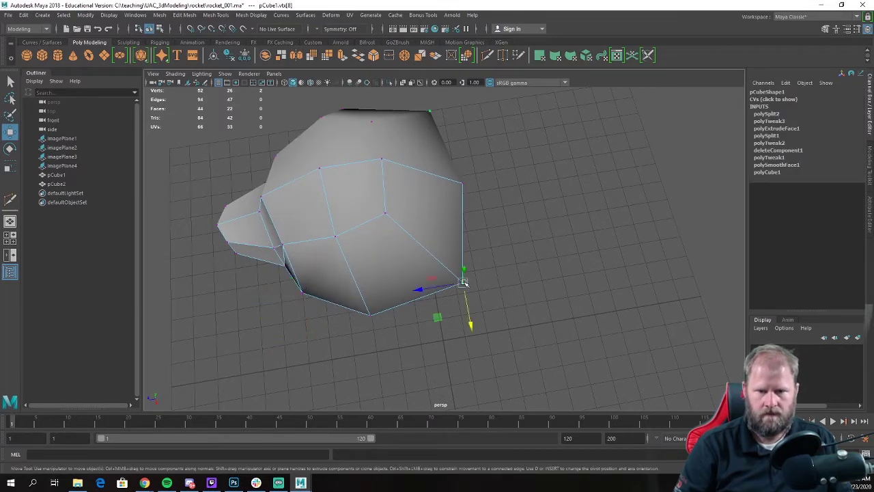
left_click_drag(463, 305, 548, 171)
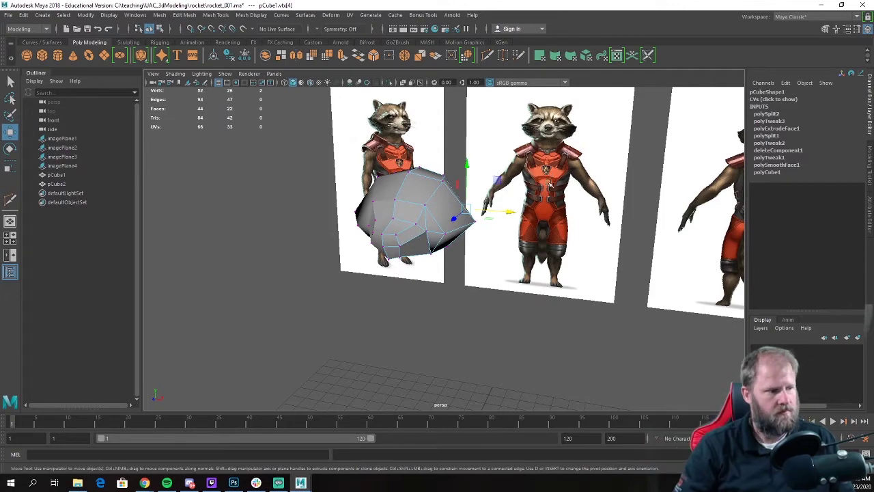
Step: Return to object mode, create a polygon cube and move it to about X 2.017, Y 17.31
left_click_drag(467, 254, 390, 191, "alt")
right_click_drag(390, 191, 433, 179)
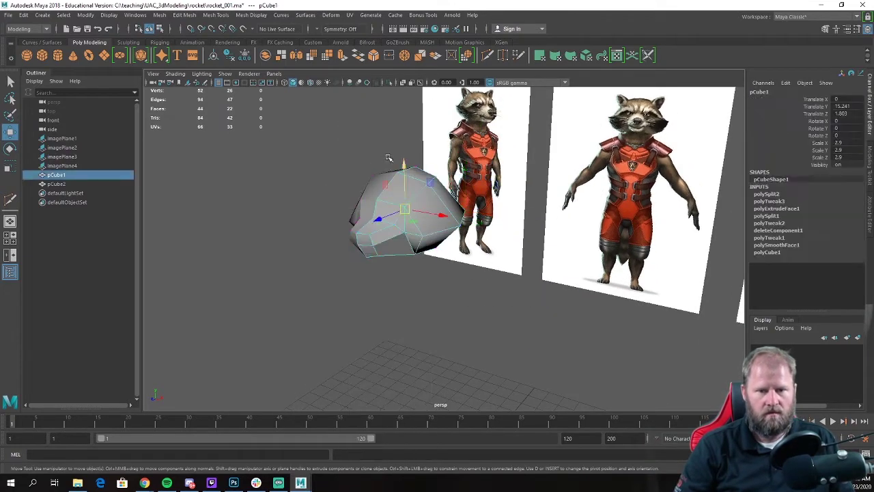
left_click(386, 159)
left_click_drag(386, 158, 347, 144, "alt")
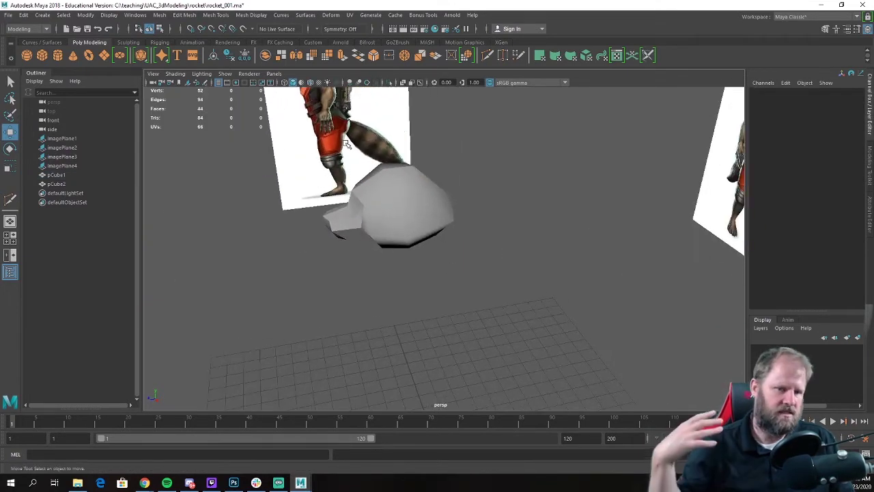
left_click_drag(411, 153, 497, 137, "alt")
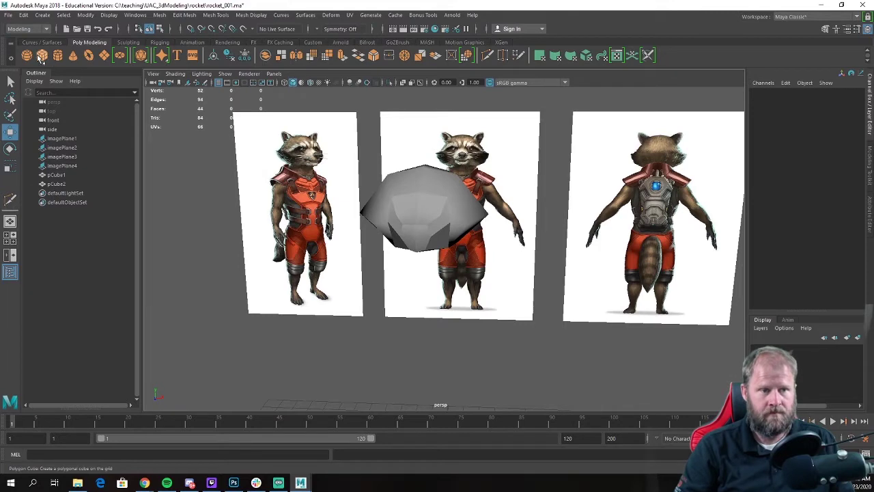
right_click_drag(426, 272, 448, 289, "shift")
scroll(423, 283, "down", 4)
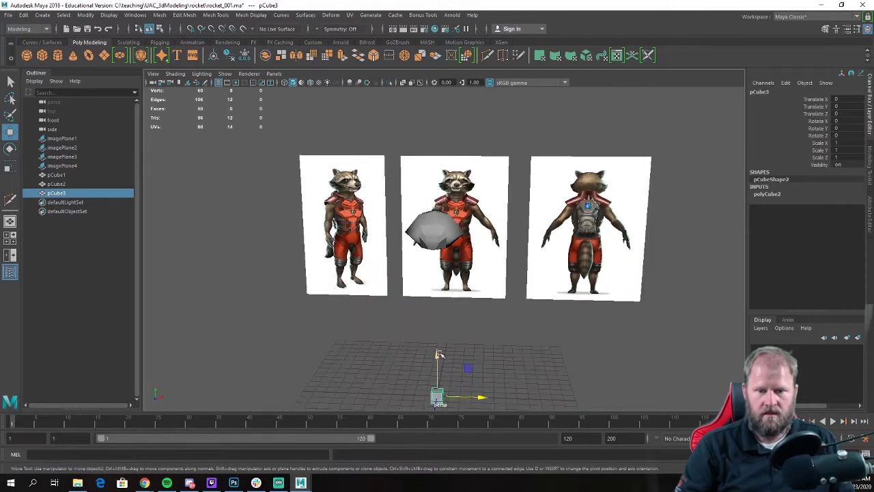
left_click_drag(439, 355, 503, 160)
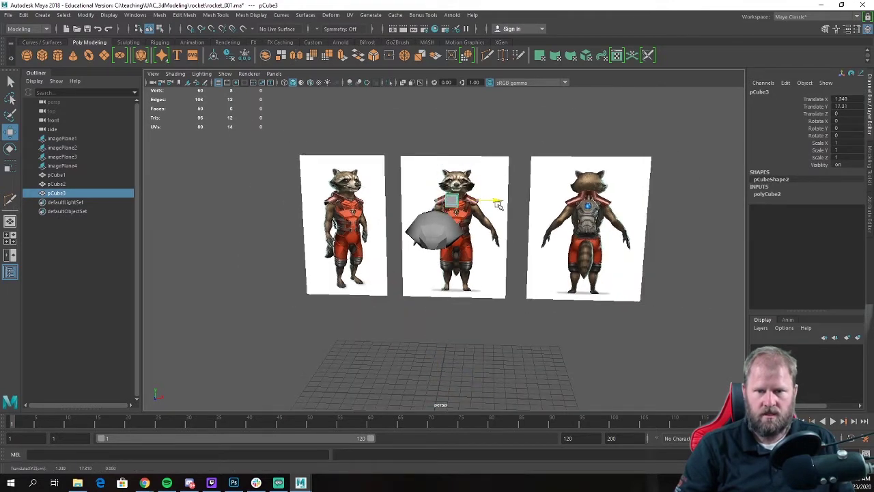
left_click_drag(491, 222, 486, 221, "alt")
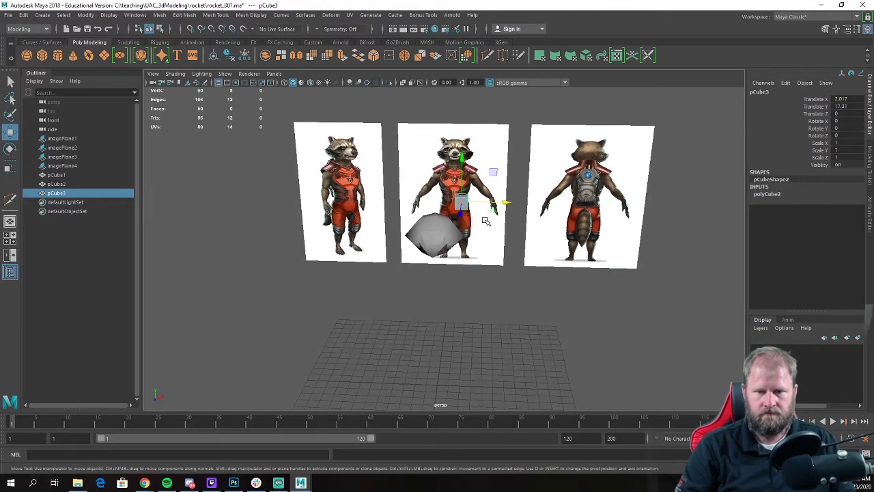
Step: Fit the cube over the ear in the front reference at X 1.56, Y 16.503, with Rotate Z -42.516 and a uniform scale of about 0.749
key("space")
key("space")
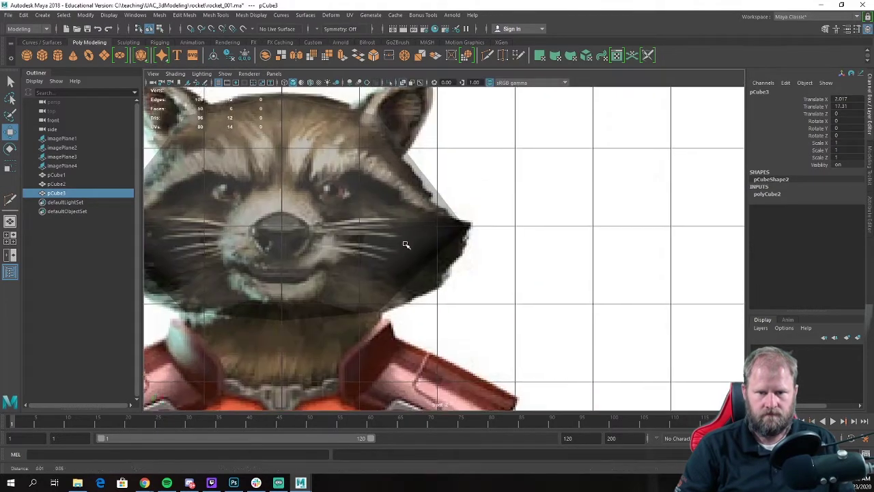
left_click_drag(431, 98, 450, 191)
key("e")
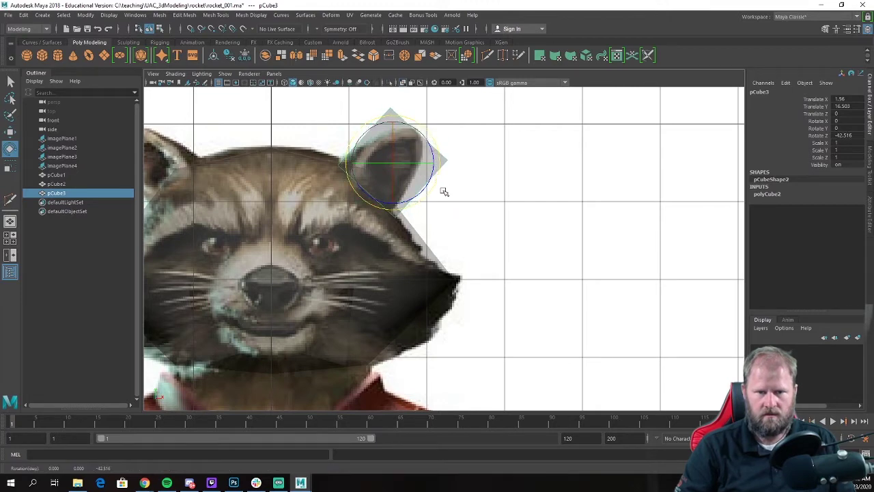
key("r")
left_click_drag(393, 162, 375, 159)
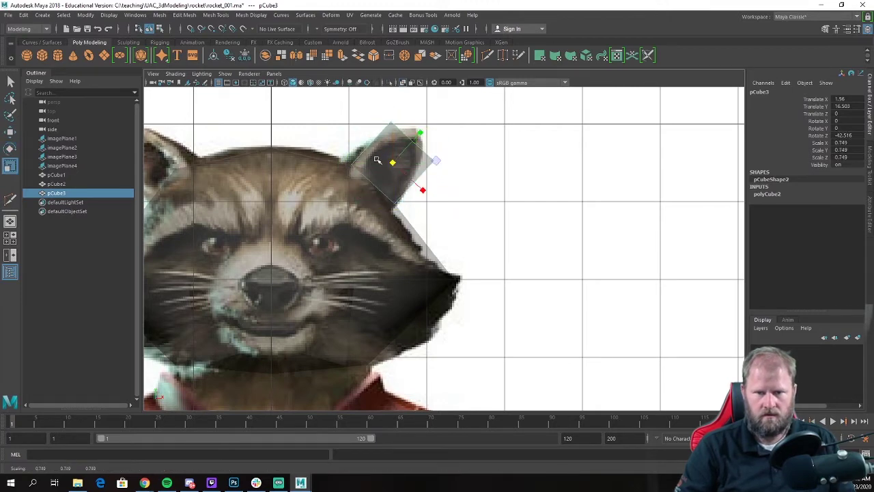
key("e")
Step: Scale down the ear cube's tip vertices and move them to the ear's tip in the front reference
middle_click_drag(406, 155, 403, 176, "alt")
right_click_drag(403, 170, 362, 168)
left_click_drag(476, 207, 475, 206)
key("r")
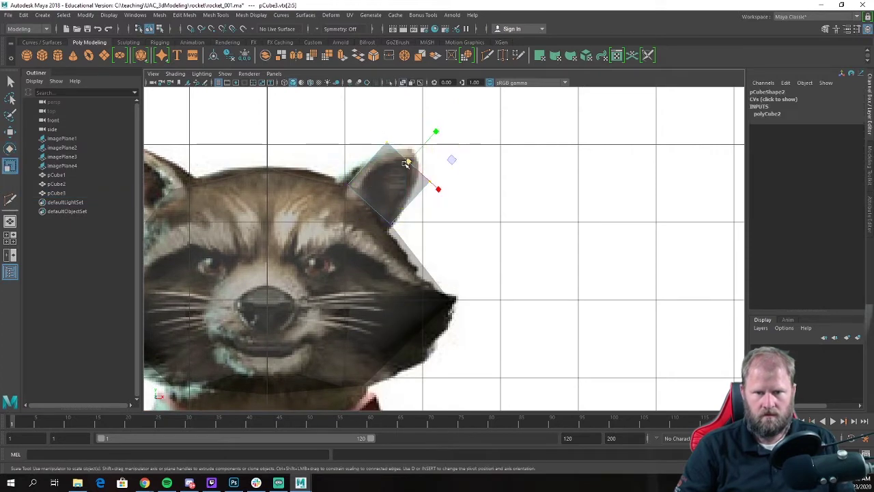
mouse_move(409, 162)
left_mouse_down()
mouse_move(393, 153)
mouse_move(412, 154)
left_mouse_up()
key("w")
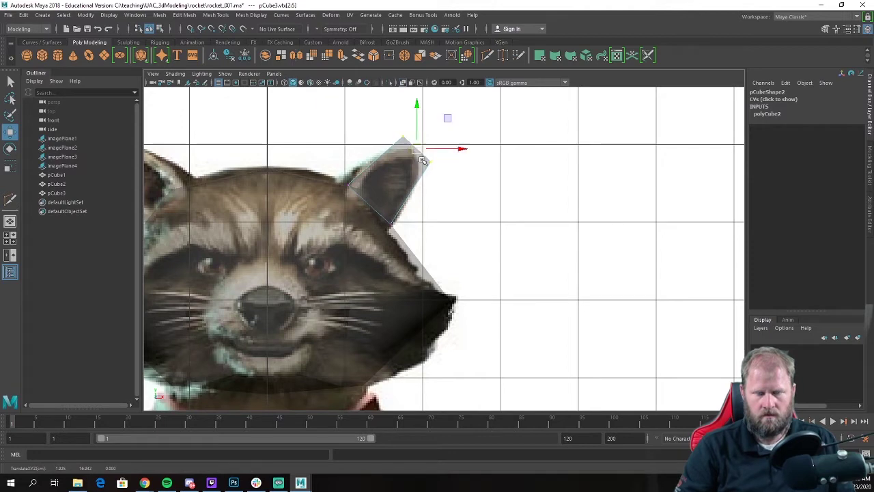
Step: Select all of the ear cube's vertices in perspective and scale them along Z to make the ear thinner front to back
key("space")
key("space")
right_click_drag(539, 225, 526, 280, "alt")
left_click_drag(390, 121, 390, 122)
key("r")
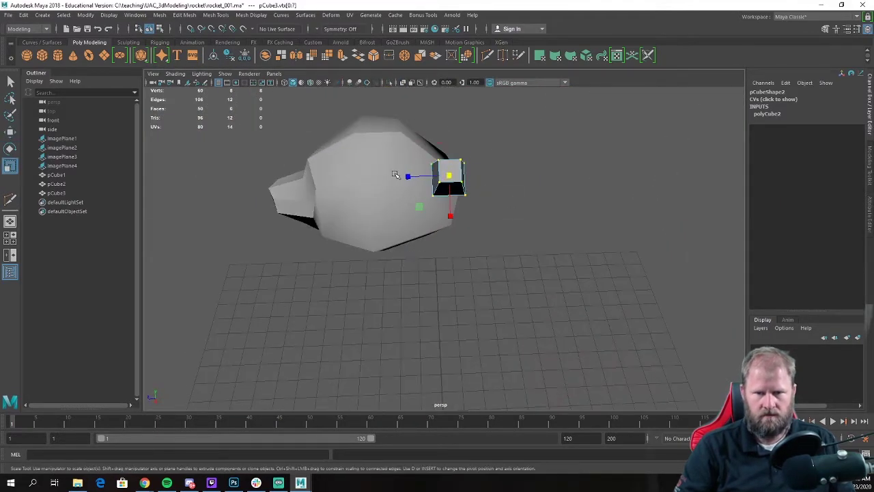
left_click_drag(407, 176, 431, 170)
Step: Move the pivot of the selected ear vertices down to the base of the ear
key("w")
left_click_drag(434, 175, 523, 237, "alt")
key("d")
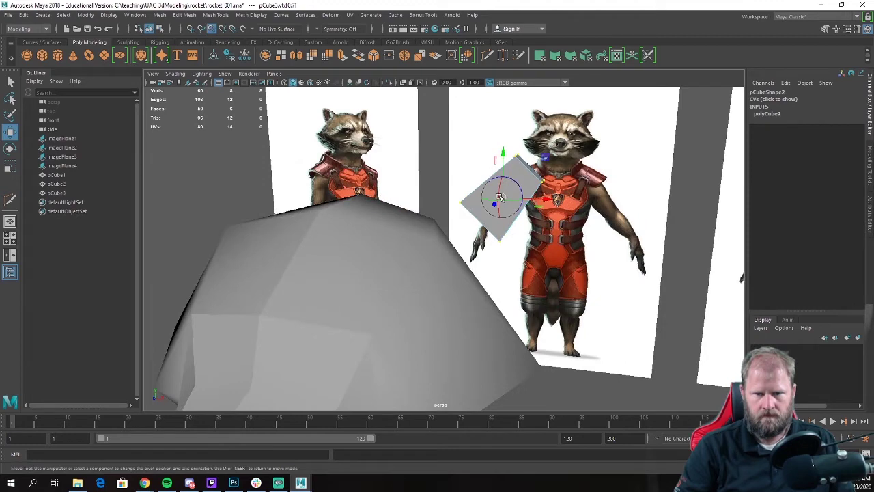
left_click_drag(500, 158, 503, 165)
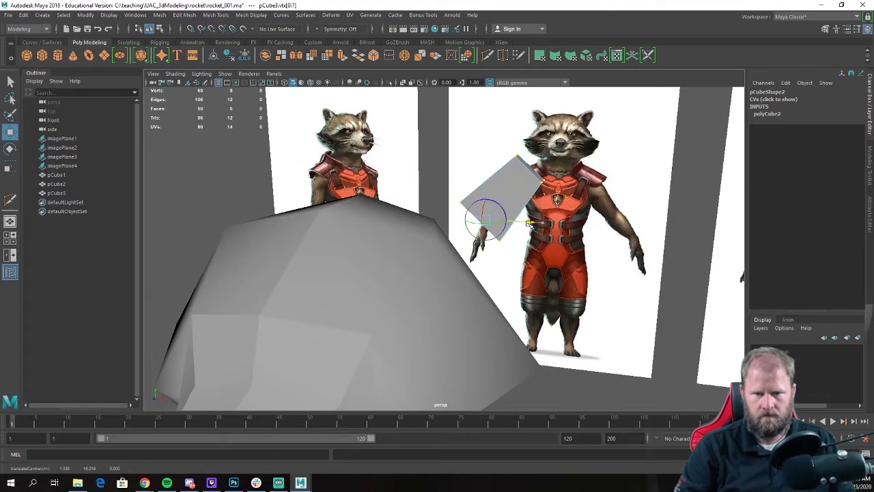
key("d")
left_click_drag(528, 223, 503, 266, "alt")
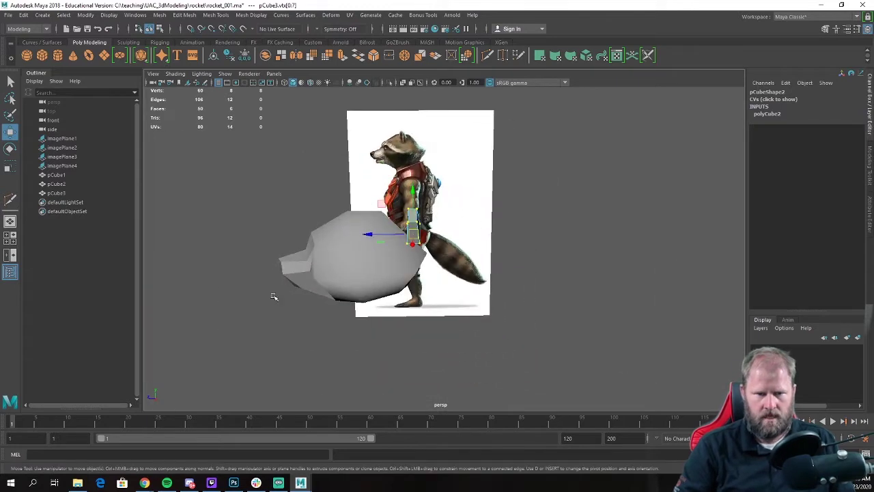
Step: Move the ear's vertices forward onto the ear in the side reference and rotate them to follow its angle
key("space")
key("space")
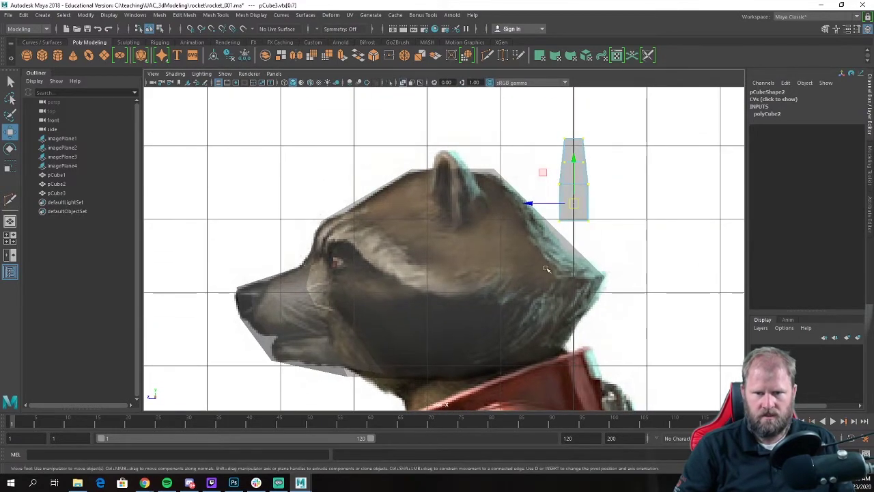
left_click_drag(531, 200, 410, 205)
key("e")
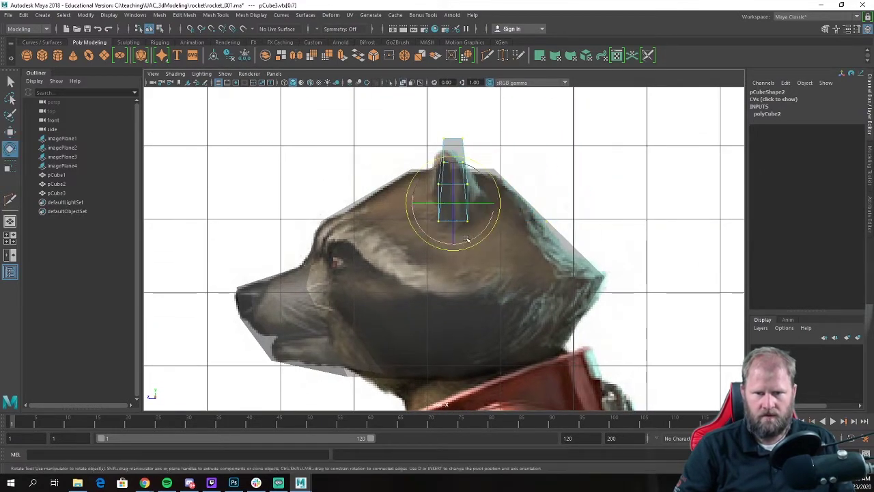
mouse_move(473, 240)
left_mouse_down()
mouse_move(485, 237)
mouse_move(479, 247)
left_mouse_up()
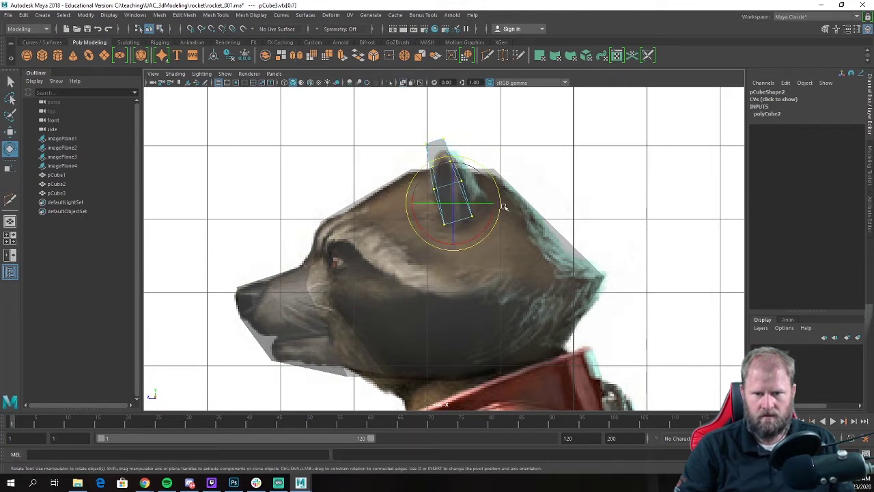
left_click_drag(504, 206, 497, 192)
Step: Check the ear's orientation in perspective, refine its forward tilt in the side reference and nudge it slightly backward
key("space")
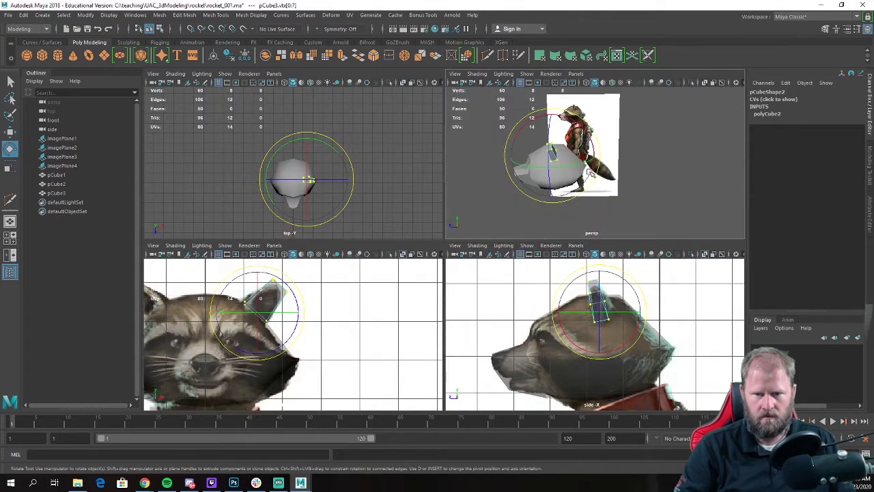
key("space")
left_click_drag(591, 174, 362, 310, "alt")
left_click_drag(409, 237, 405, 244, "alt")
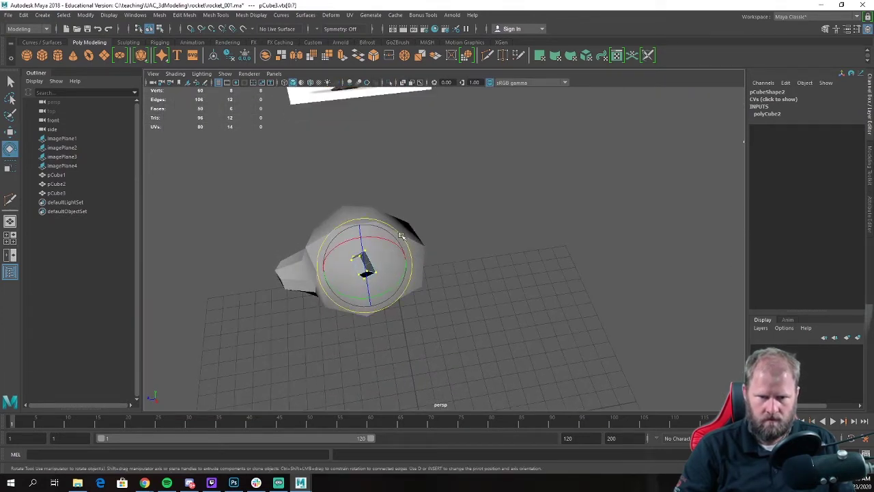
left_click_drag(400, 245, 430, 244, "alt")
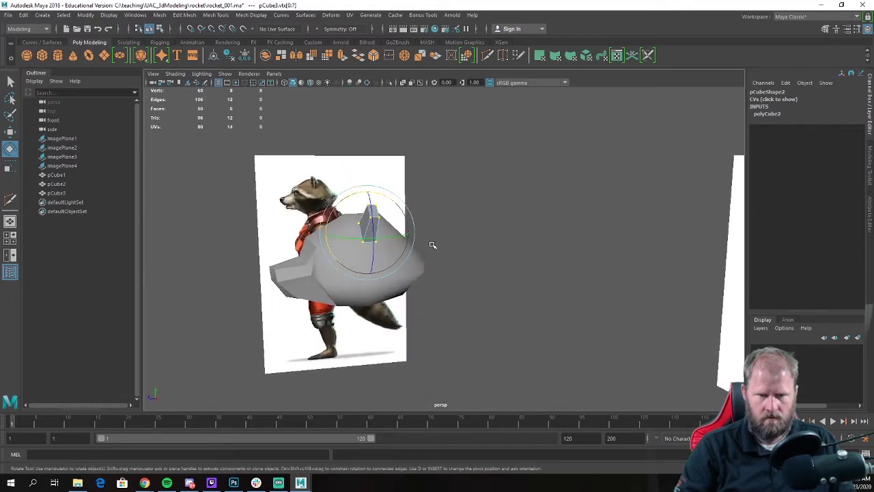
key("space")
key("space")
scroll(512, 186, "up", 2)
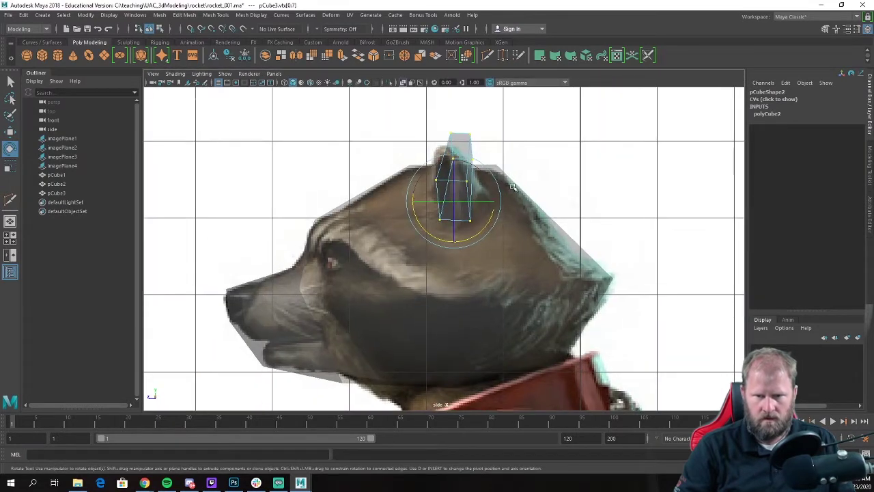
left_click_drag(478, 171, 476, 169)
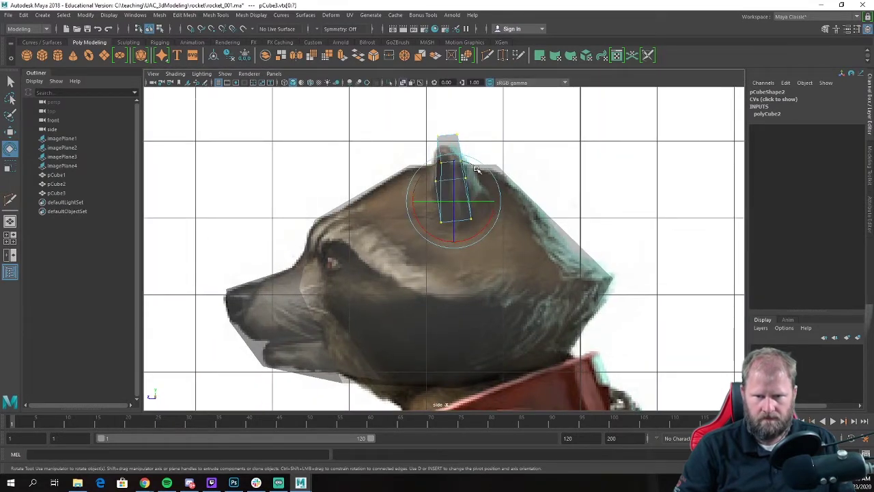
left_click_drag(481, 235, 485, 231)
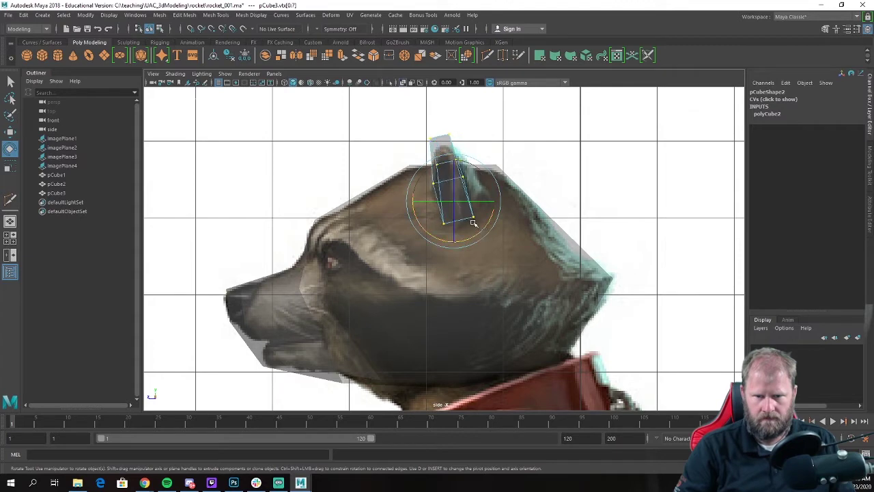
key("w")
left_click_drag(457, 200, 461, 200)
Step: Pull the rear edge of the ear's base backward to widen the base, and return to object mode
key("space")
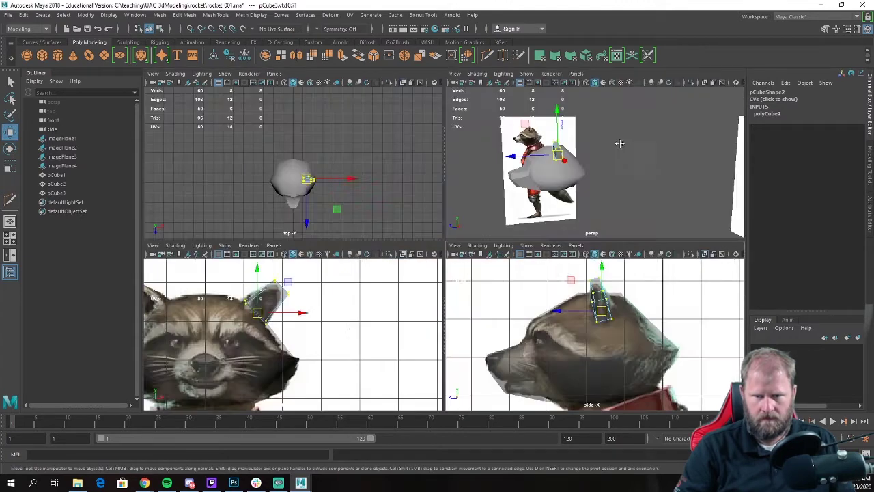
key("space")
key("f")
left_click_drag(415, 264, 437, 272, "alt")
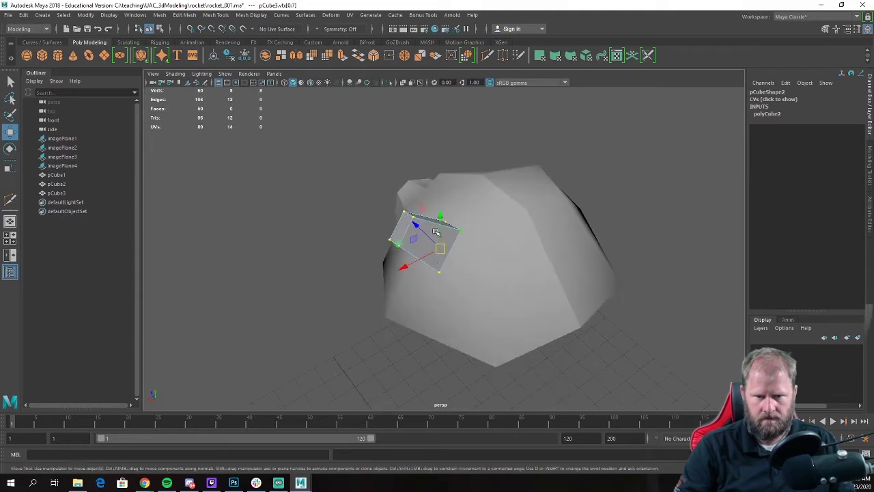
right_click_drag(435, 220, 435, 194)
left_click(450, 254)
left_click_drag(447, 254, 523, 261, "alt")
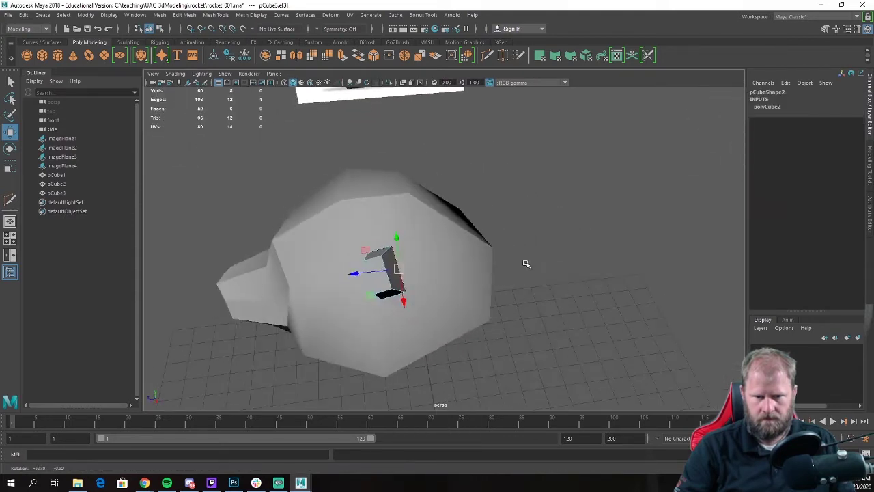
left_click_drag(398, 270, 438, 268)
right_click_drag(432, 220, 434, 255)
right_click_drag(467, 210, 468, 209)
left_click(466, 216)
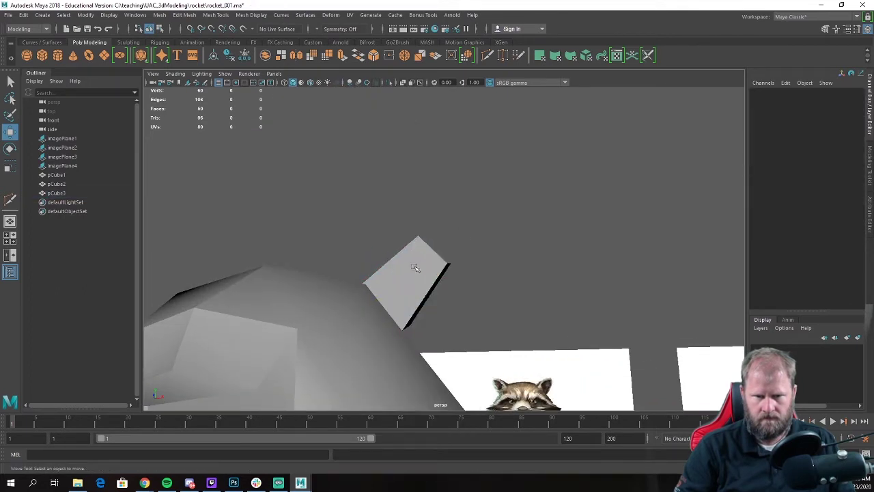
Step: Delete the ear cube's bottom face where it meets the head
left_click(414, 265)
left_click_drag(444, 255, 446, 282, "alt")
key("space")
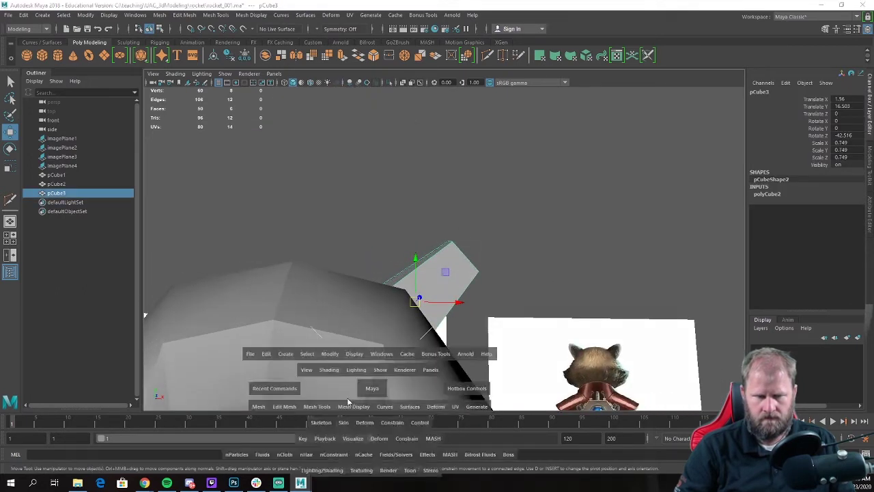
key("space")
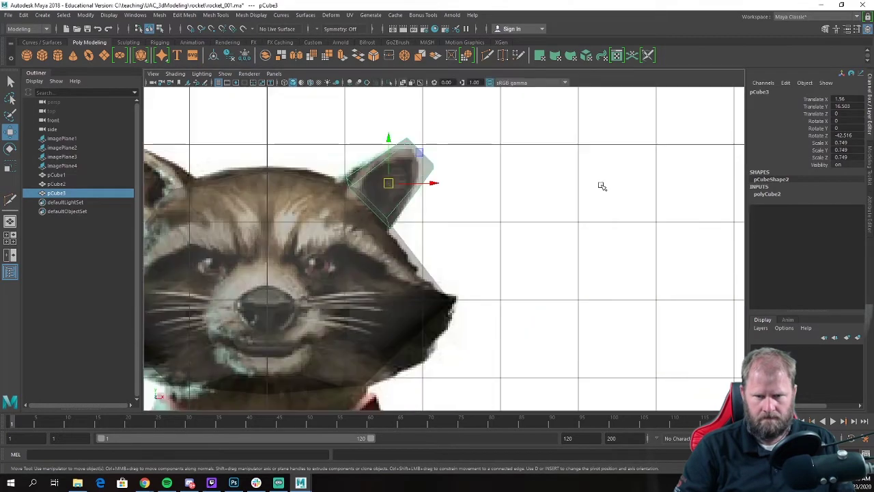
key("space")
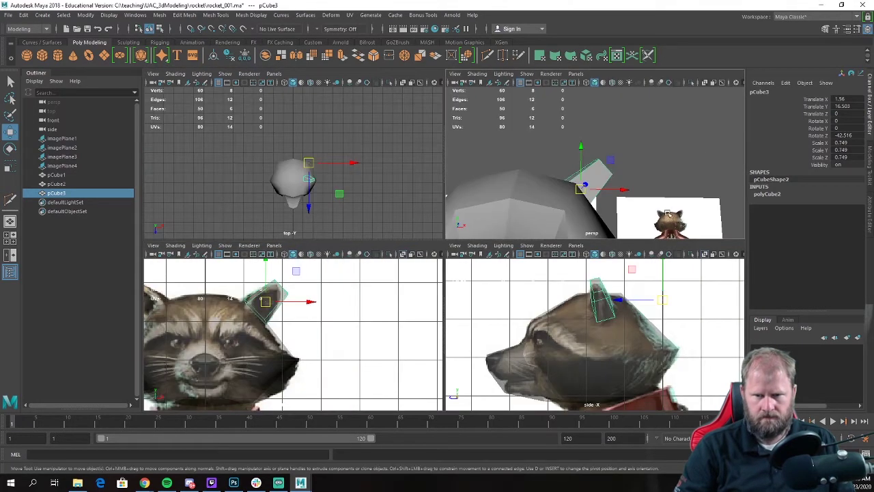
key("space")
left_click_drag(576, 206, 345, 258, "alt")
right_click_drag(346, 258, 514, 334, "alt")
right_click(502, 219)
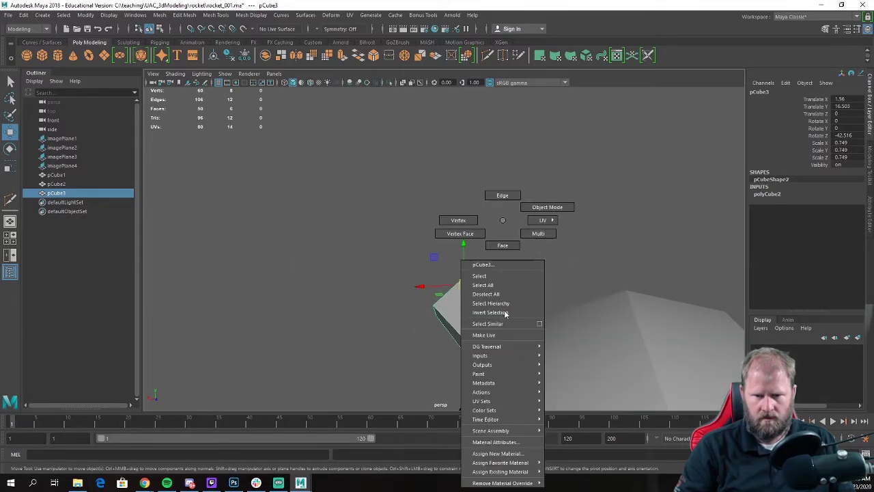
left_click(505, 245)
left_click(502, 352)
key("Delete")
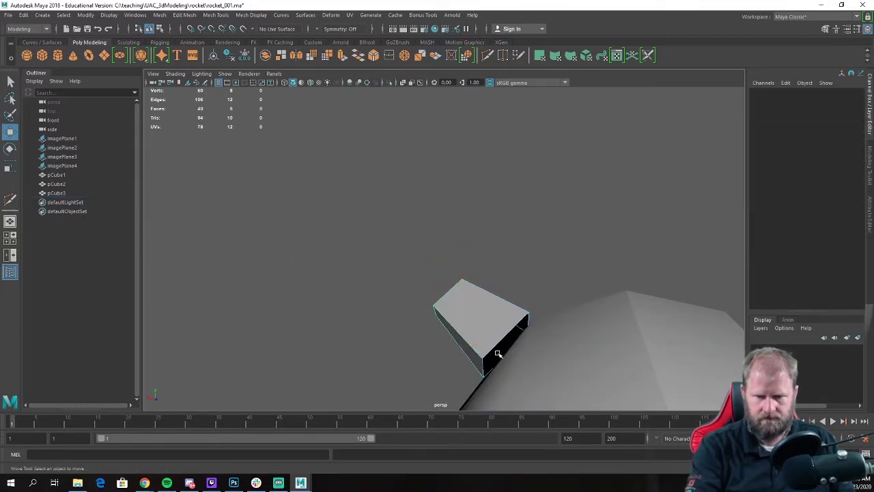
Step: Move the edges of the ear's open base to meet the head's surface, pulling the rear edge down and slightly backward
right_click(496, 220)
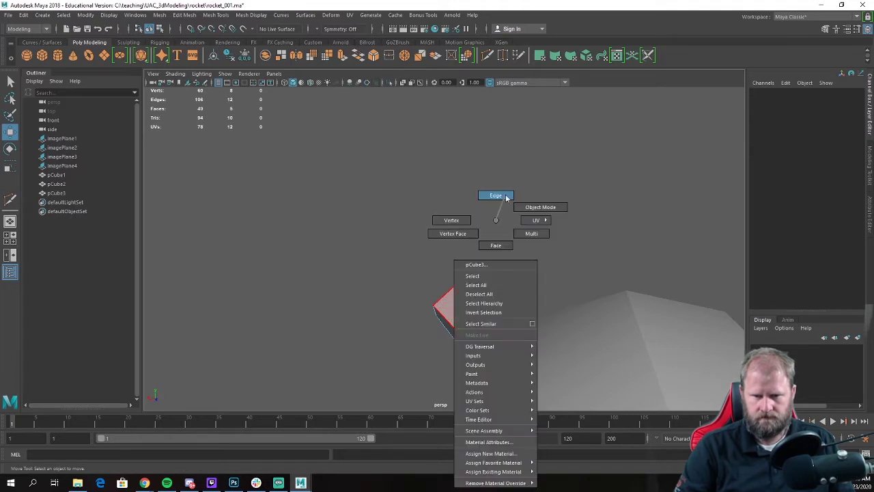
left_click(503, 203)
left_click(509, 330)
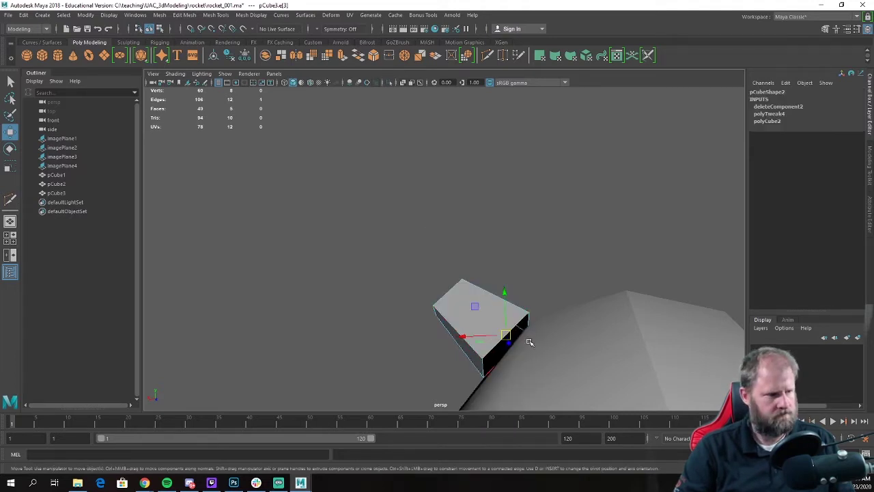
left_click_drag(448, 334, 547, 312, "alt")
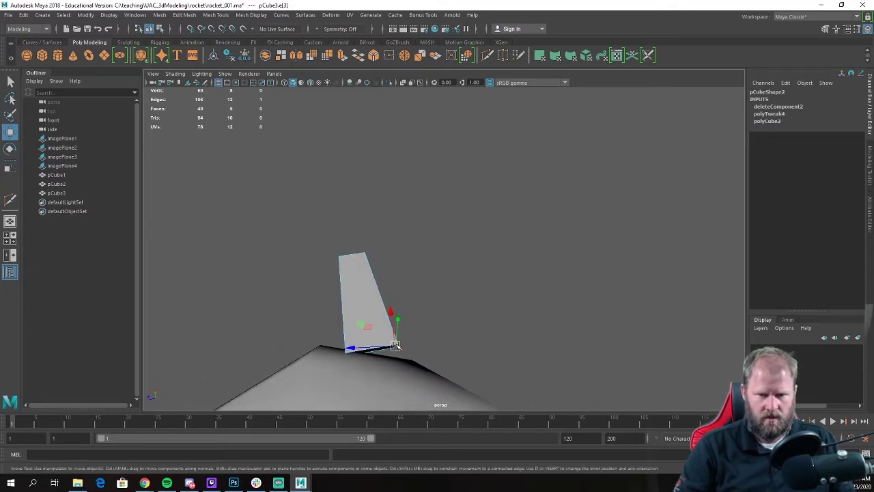
left_click_drag(395, 346, 401, 357)
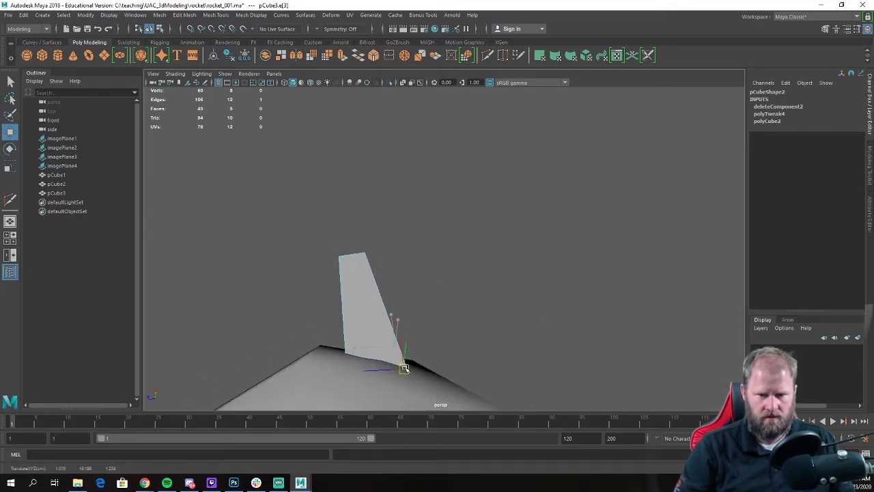
left_click_drag(320, 338, 400, 220, "alt")
left_click(329, 331)
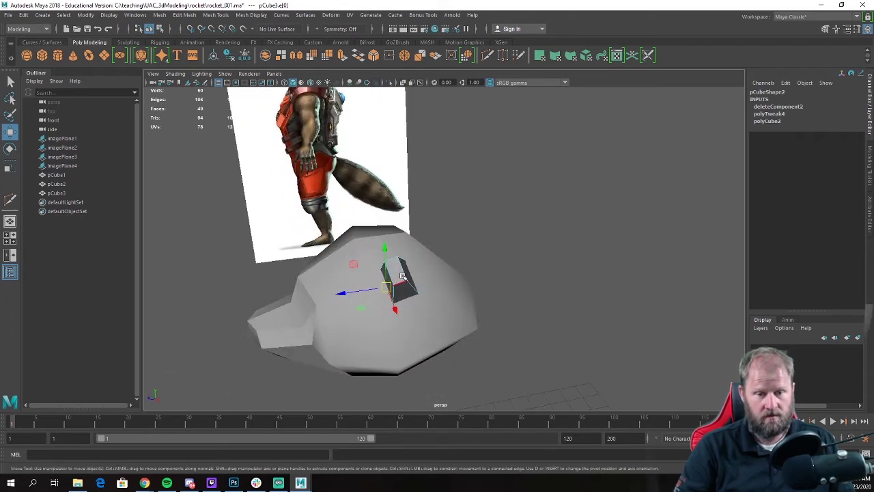
Step: Return to object mode and smooth the ear mesh with 1 division
right_click_drag(400, 220, 450, 208)
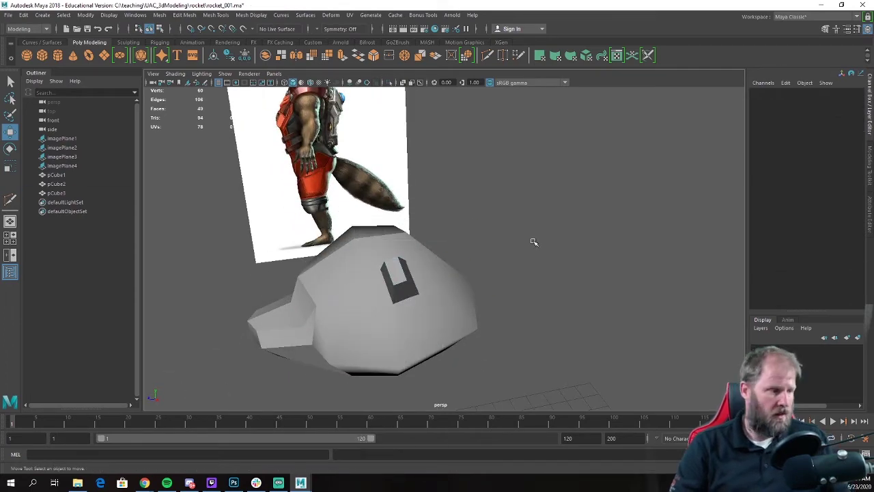
left_click_drag(515, 250, 400, 293, "alt")
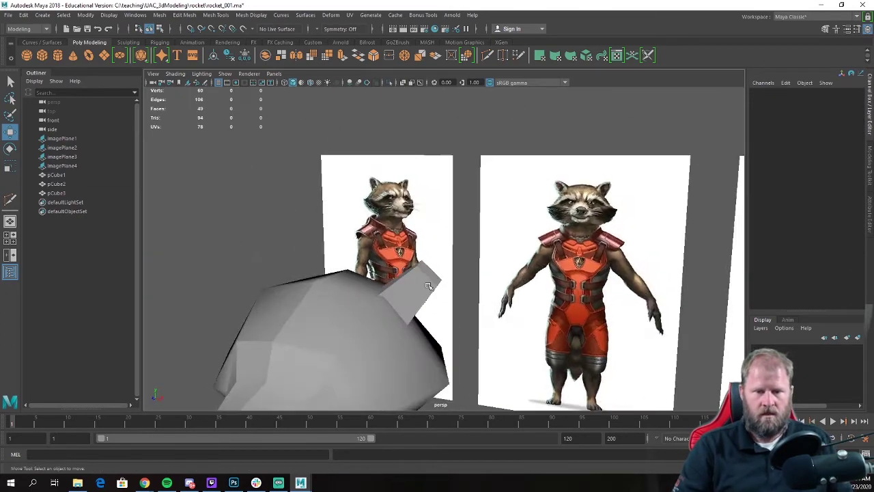
left_click(390, 292)
scroll(388, 278, "up", 3)
scroll(478, 190, "down", 3)
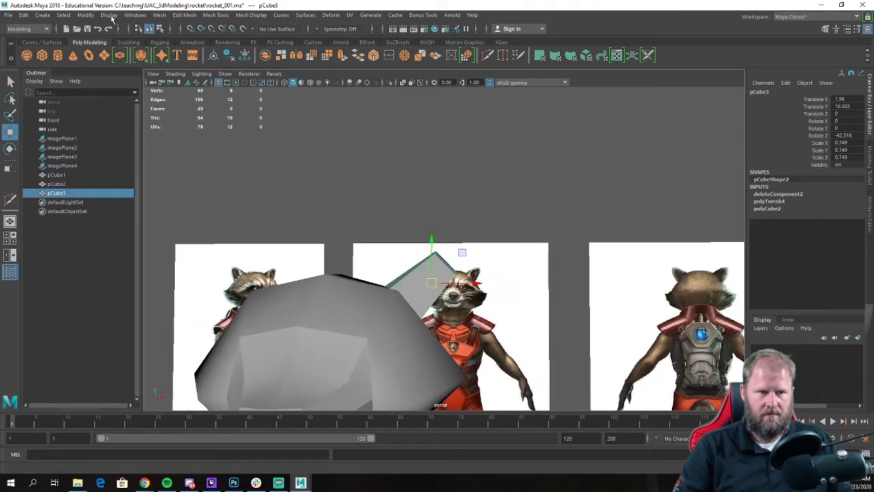
left_click(158, 15)
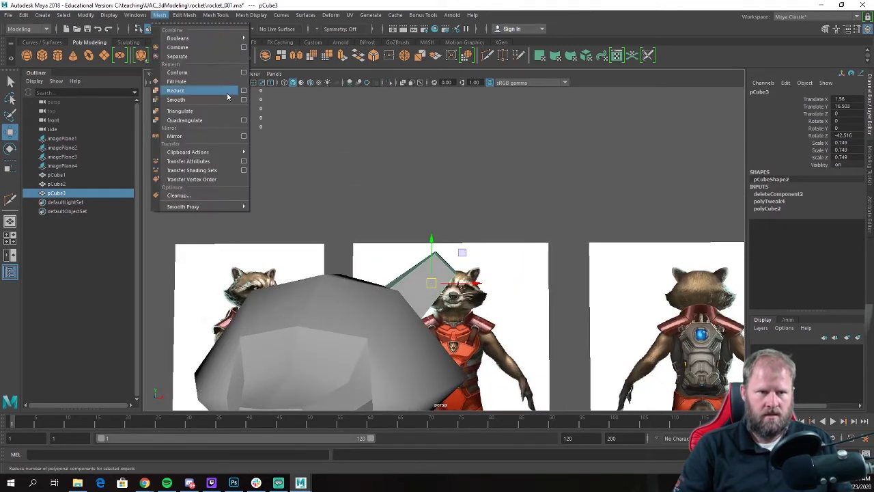
left_click(205, 93)
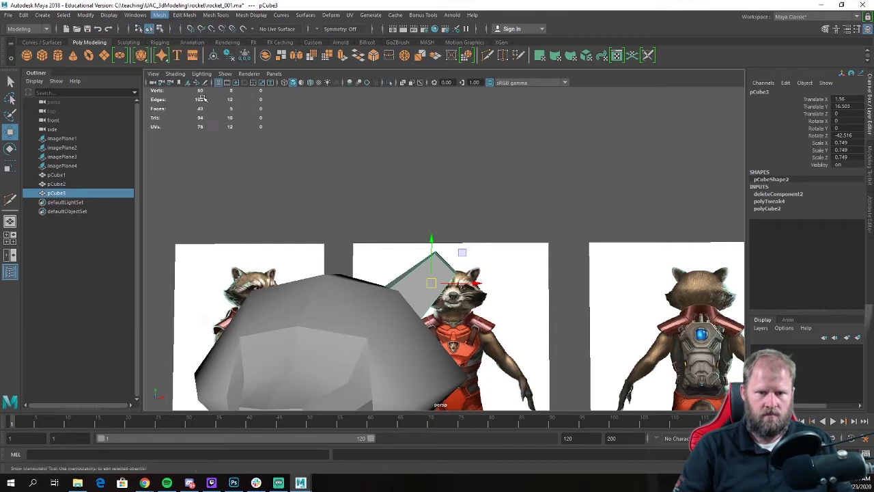
left_click(476, 221)
left_click_drag(476, 221, 492, 250, "alt")
left_click(422, 272)
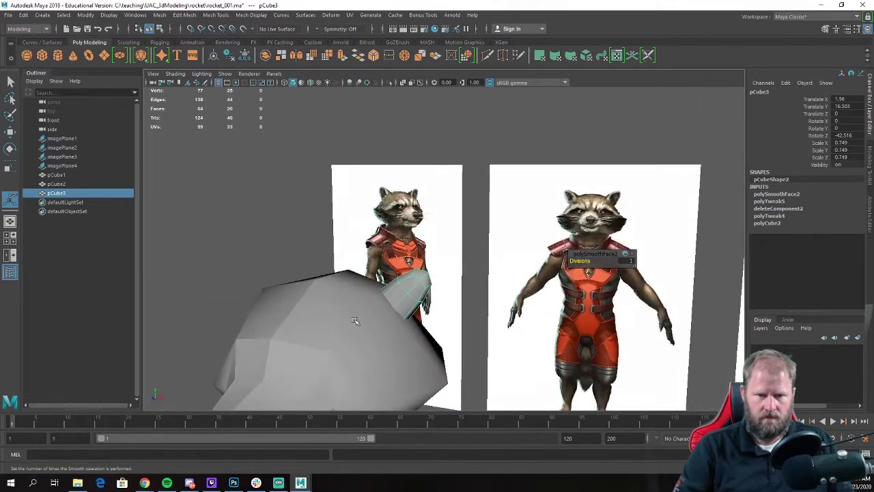
Step: Scale up the ear's middle ring of vertices to about 1.17 to match the front reference
key("space")
key("space")
scroll(308, 283, "up", 1)
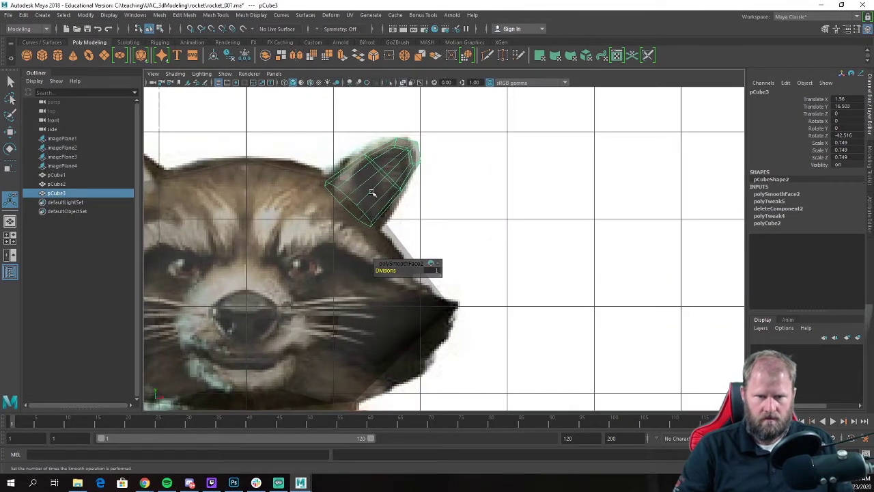
right_click_drag(371, 196, 306, 190)
left_click_drag(385, 251, 384, 249)
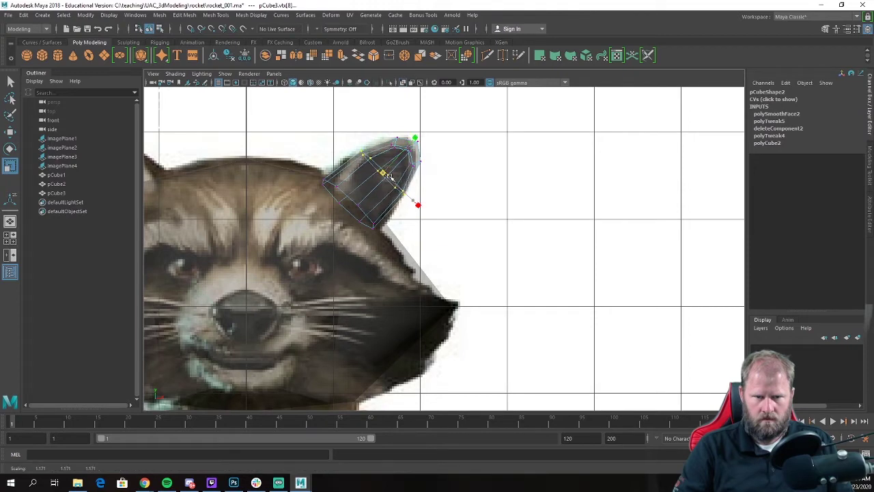
Step: Reposition the mid-height vertices on the ear's front edge to refine its profile, and return to object mode
key("space")
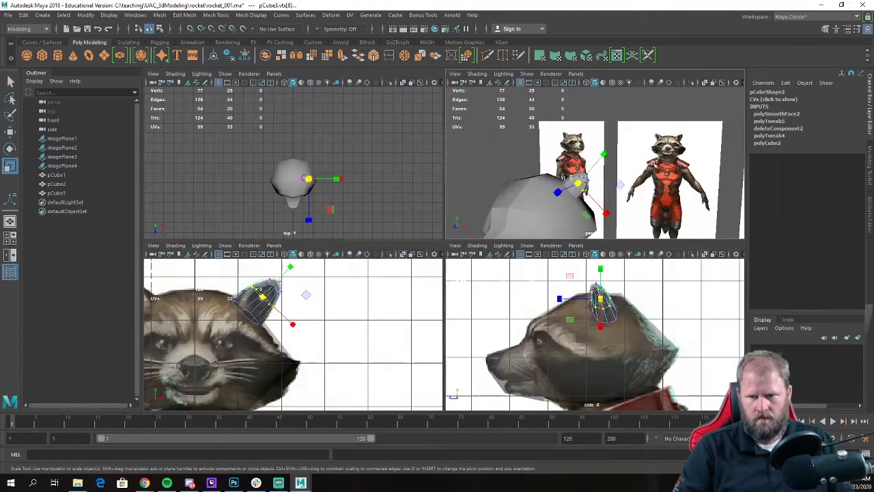
key("space")
mouse_move(499, 259)
left_mouse_down("alt")
mouse_move(472, 255)
mouse_move(487, 250)
left_mouse_up("alt")
left_click(486, 251)
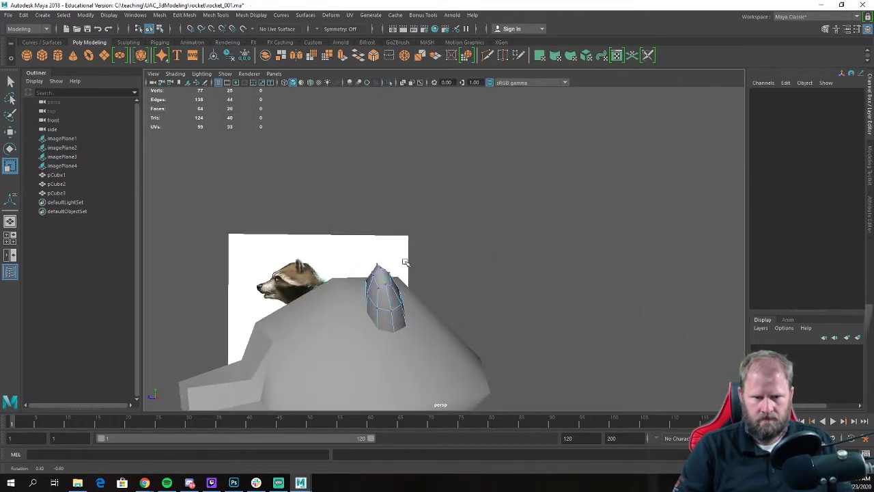
left_click_drag(403, 260, 389, 274, "alt")
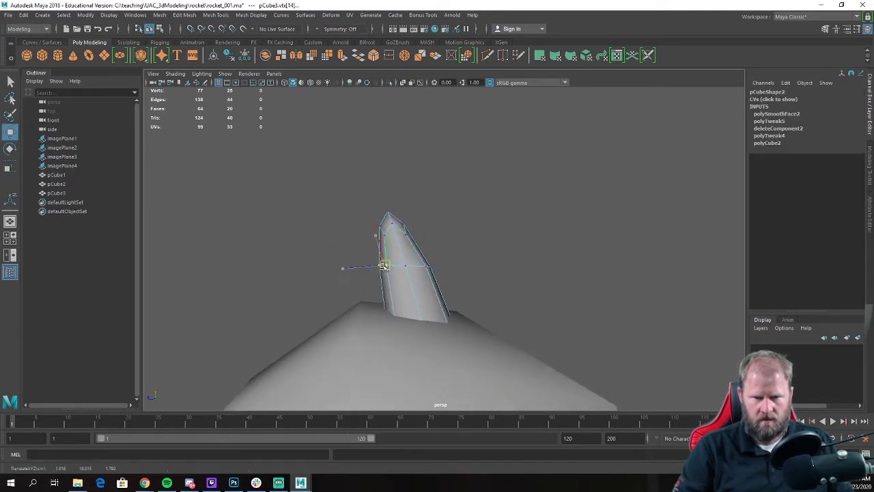
left_click(507, 239)
scroll(507, 225, "down", 3)
left_click_drag(507, 217, 400, 142, "alt")
right_click_drag(444, 220, 489, 202)
left_click(490, 202)
left_click_drag(259, 205, 454, 270, "alt")
scroll(414, 221, "down", 4)
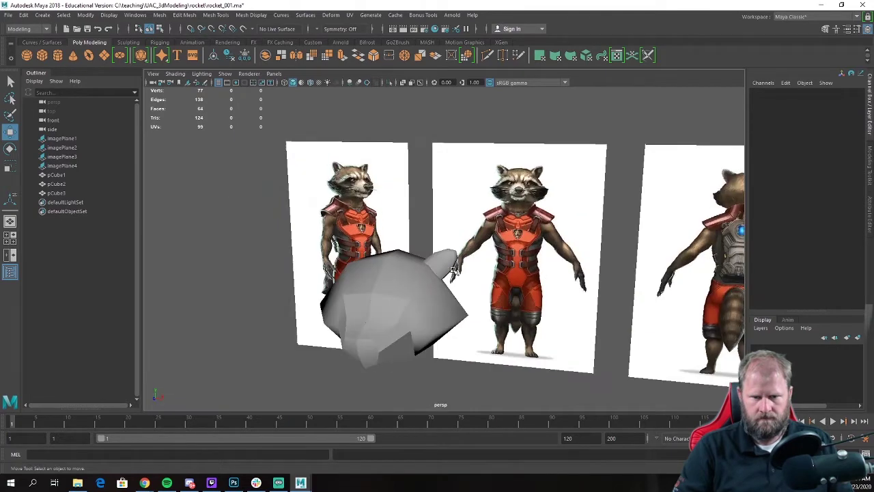
Step: Snap the ear's pivot point to the world origin at the centre of the grid
left_click(444, 271)
middle_click_drag(443, 271, 476, 233, "alt")
left_click_drag(475, 234, 499, 262, "alt")
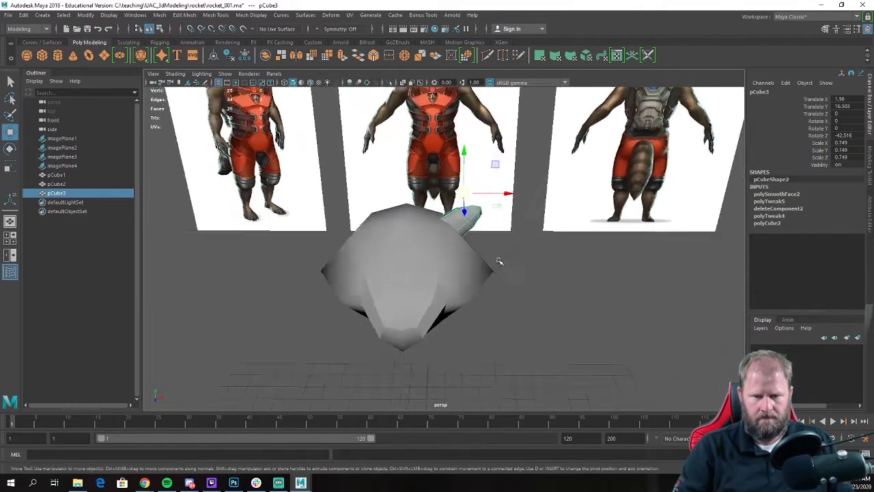
scroll(499, 262, "down", 3)
middle_click_drag(499, 262, 522, 149, "alt")
left_click_drag(522, 149, 482, 287, "alt")
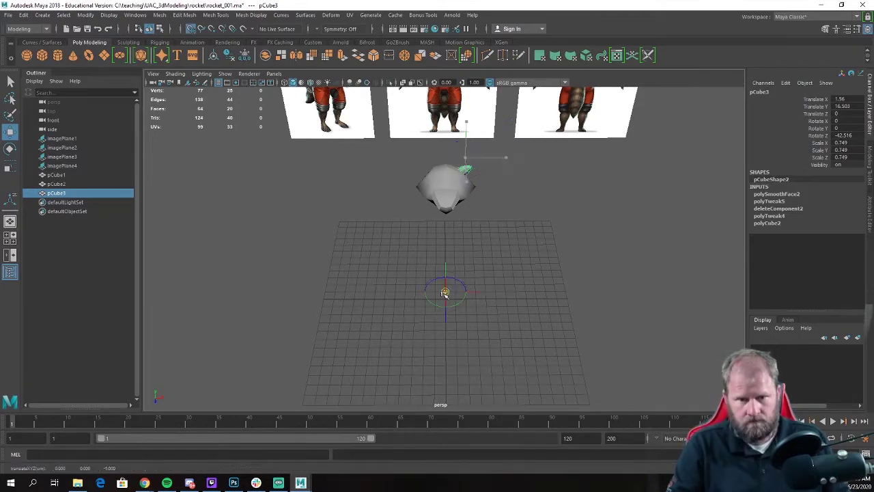
left_click_drag(516, 232, 489, 254, "alt")
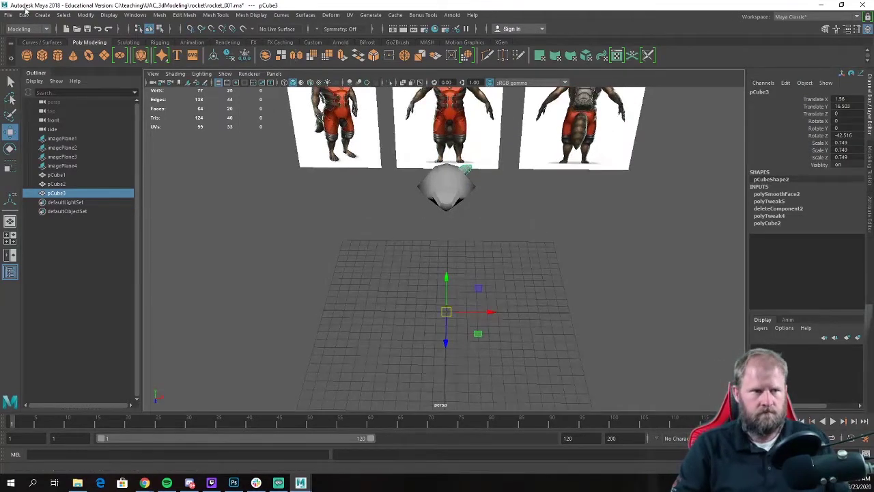
Step: Try a Duplicate Special of the ear and undo it
left_click(85, 15)
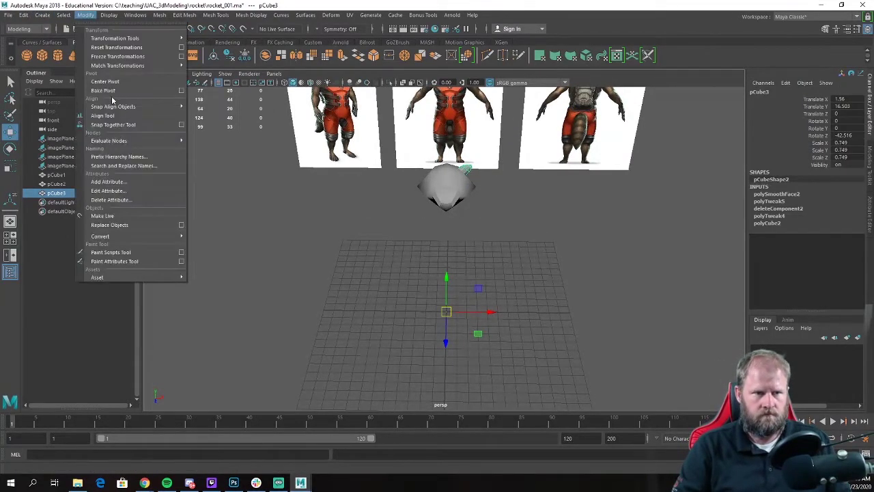
left_click(537, 264)
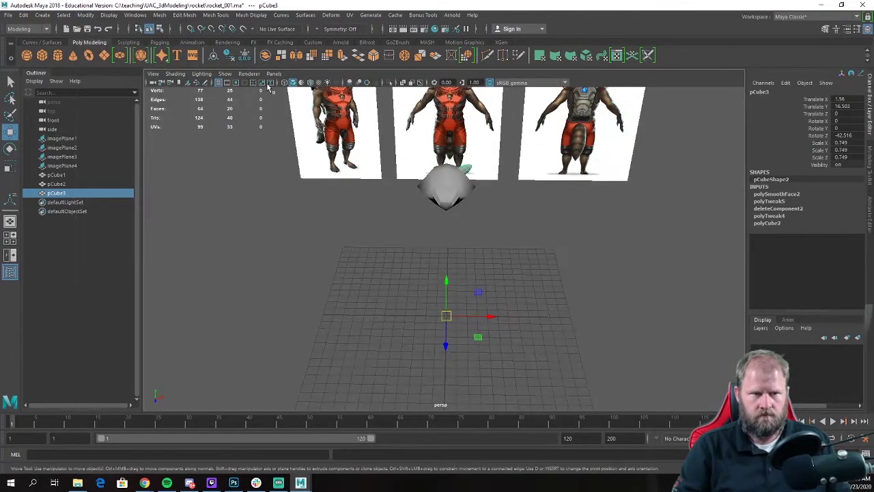
left_click(24, 15)
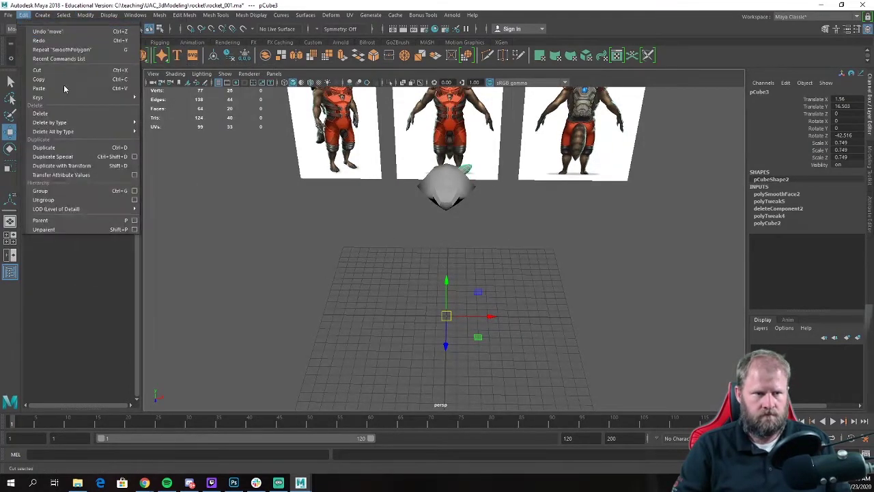
left_click(81, 159)
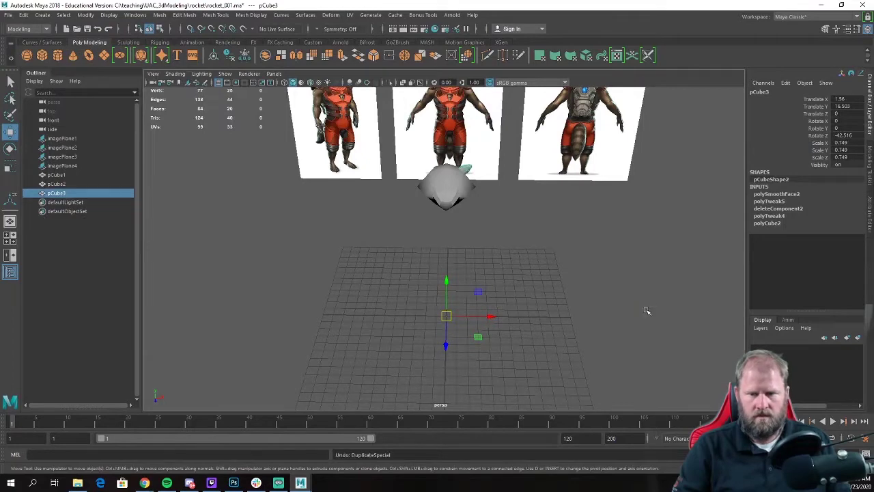
Step: Freeze the ear's transformations
left_click_drag(593, 248, 342, 135, "alt")
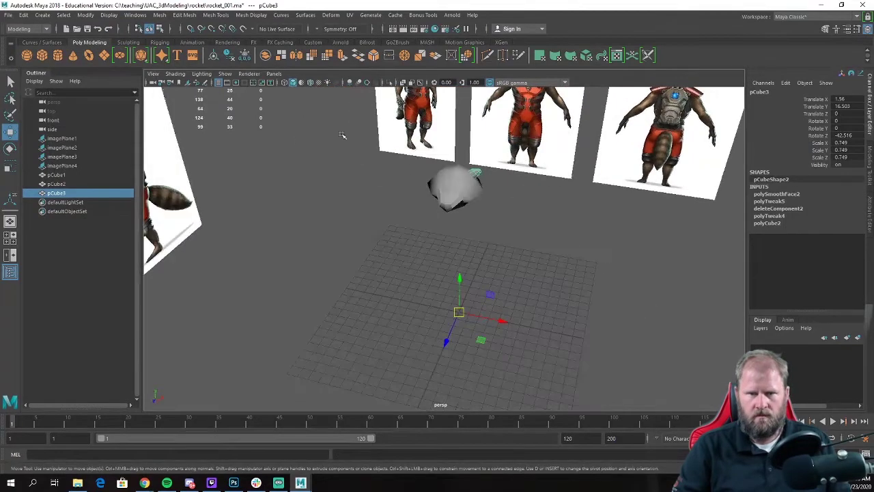
left_click(87, 16)
left_click(102, 55)
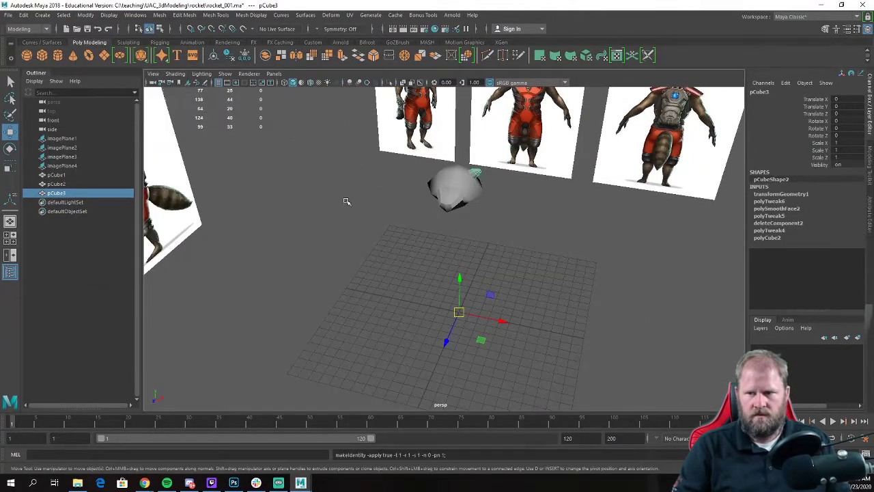
Step: Try duplicating the ear, pull the copy aside along X to inspect it, and delete the copy
left_click_drag(328, 231, 352, 234, "alt")
left_click(25, 15)
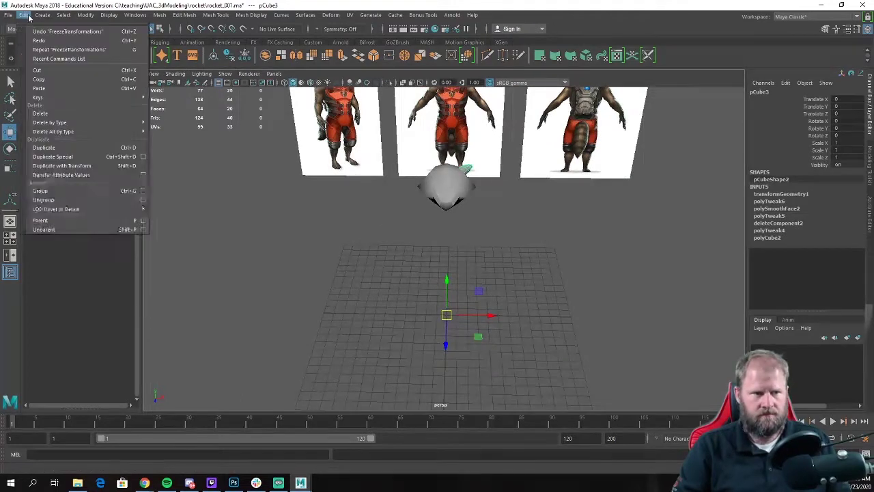
left_click(44, 148)
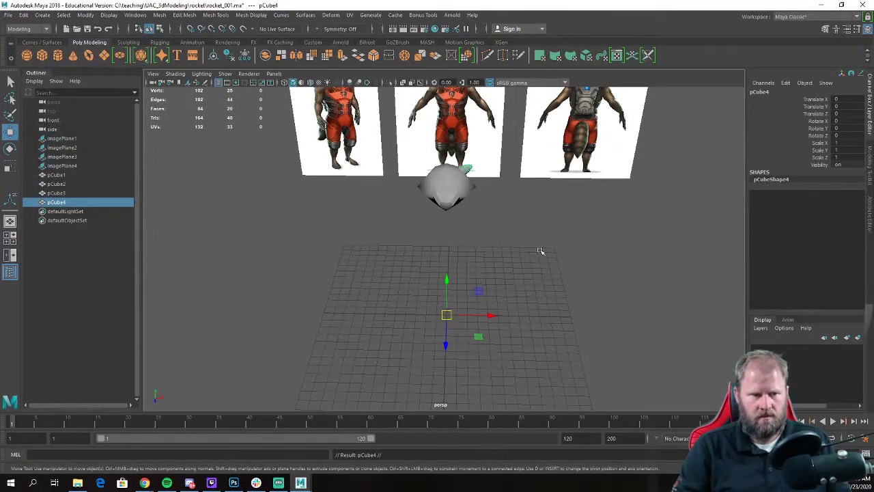
left_click_drag(483, 292, 486, 327, "alt")
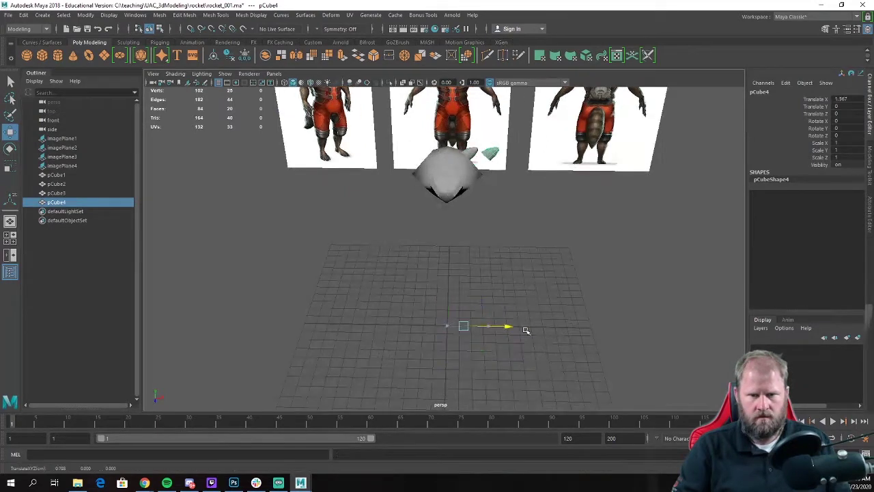
key("Delete")
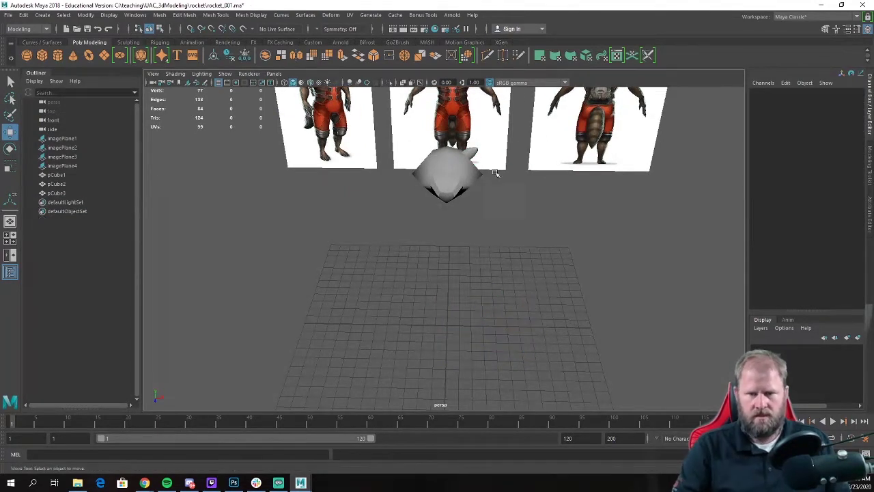
Step: Mirror the ear to the other side of the head and soften the edges of the head half
left_click(473, 151)
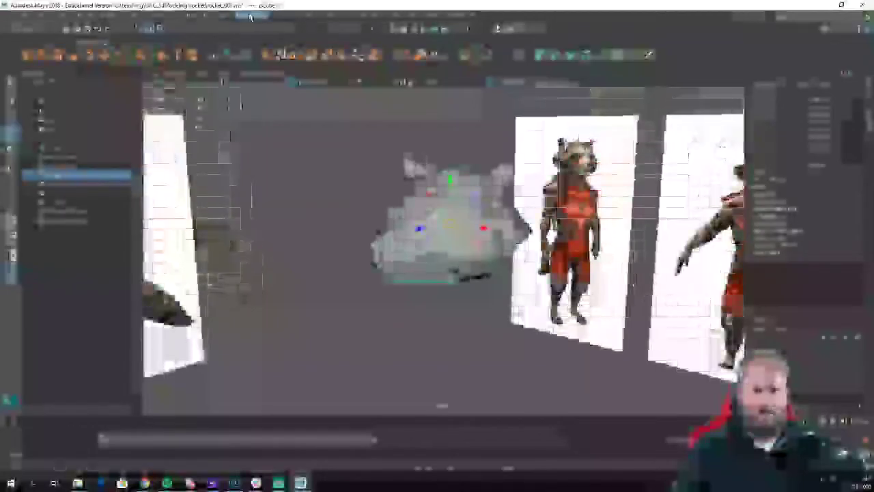
left_click(258, 18)
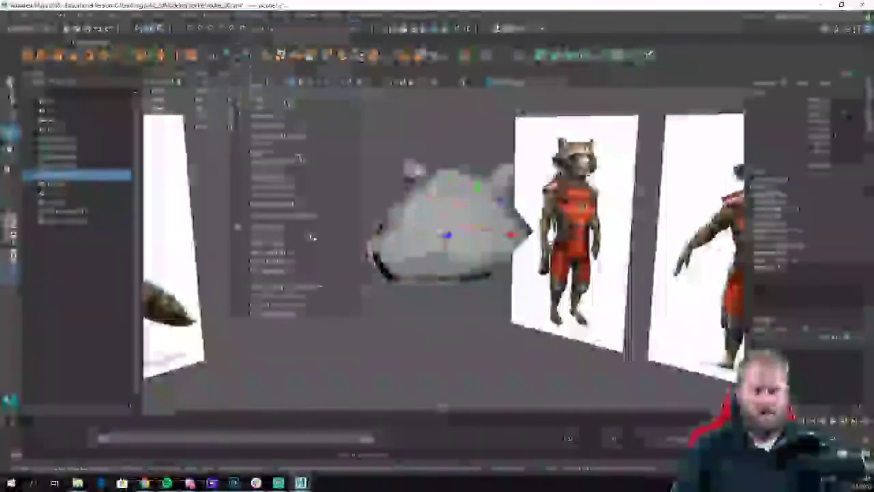
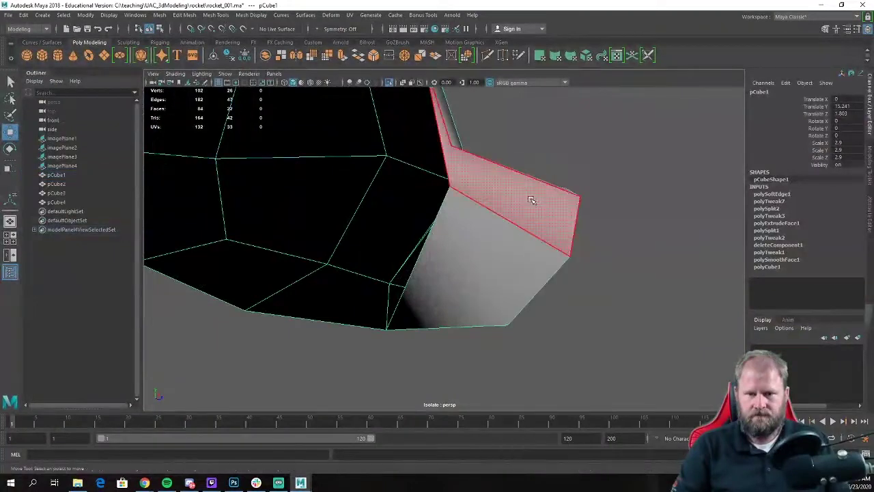
Step: Delete the unwanted interior faces of the isolated head half at the snout's centre seam, and return to object mode
left_click(530, 195)
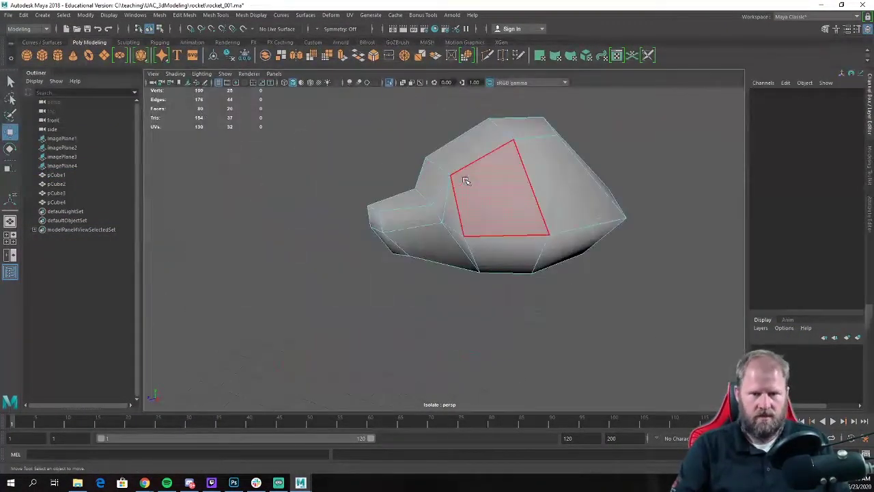
right_click(462, 175)
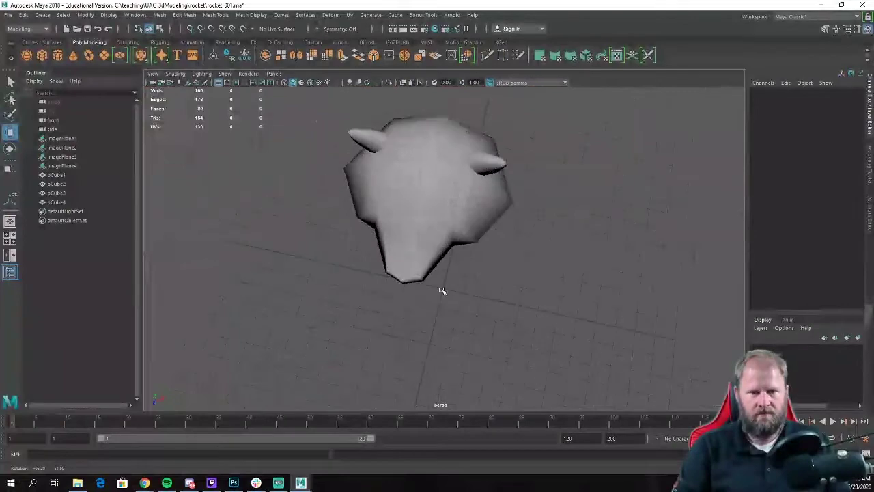
left_click_drag(443, 291, 441, 271, "alt")
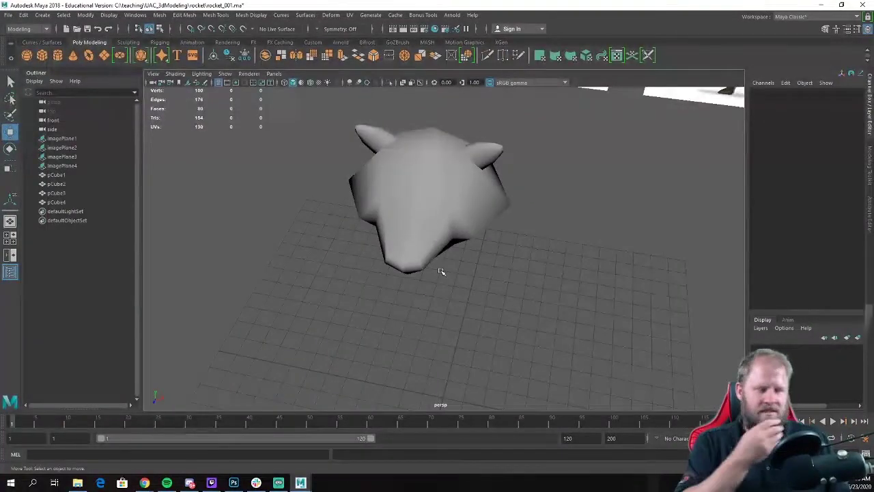
left_click_drag(500, 275, 497, 206, "alt")
Step: Extrude the faces on the underside of the head half straight down to start the neck
left_click(479, 253)
middle_click_drag(451, 260, 448, 232, "alt")
left_click_drag(449, 233, 372, 218, "alt")
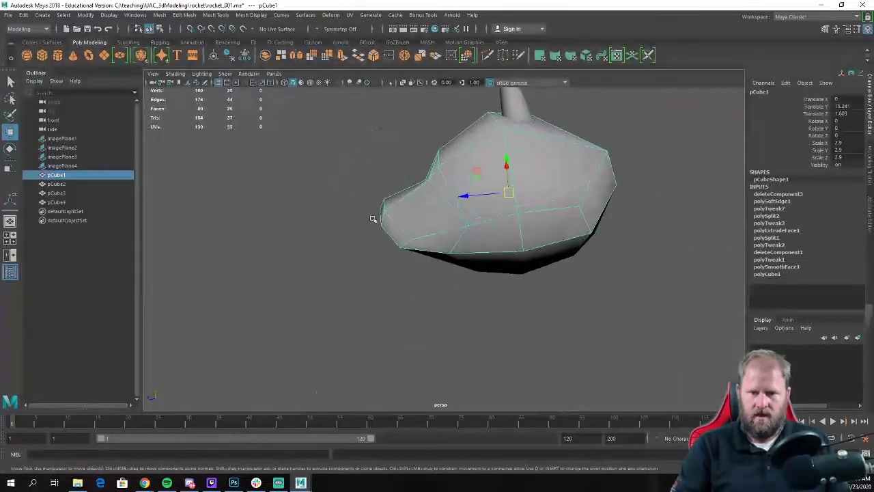
key("space")
key("space")
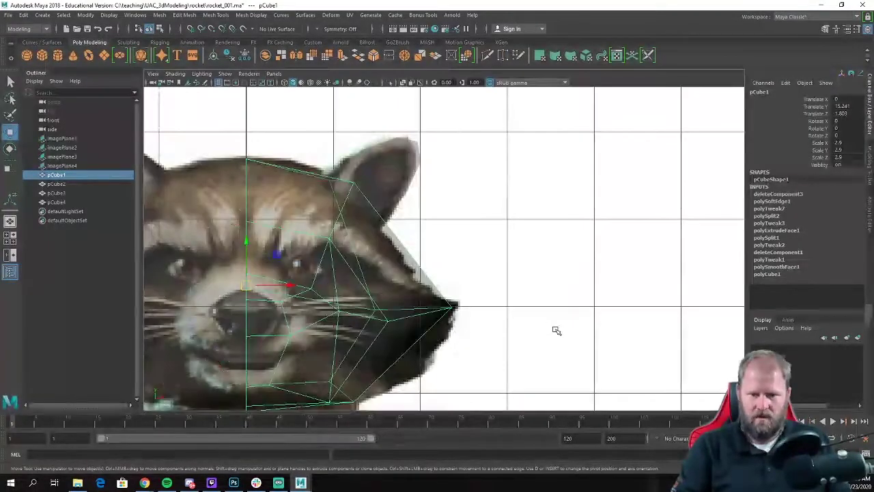
key("space")
left_click_drag(625, 154, 637, 169, "alt")
right_click(655, 142)
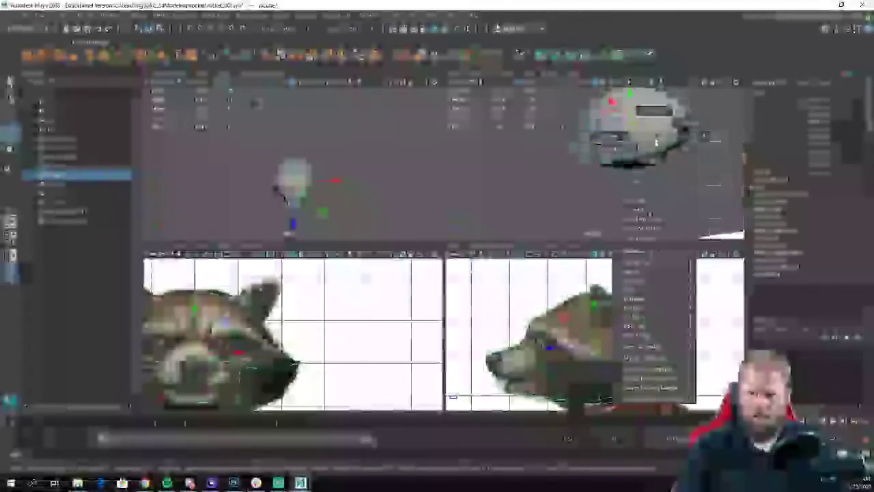
right_click_drag(654, 149, 654, 160)
left_click(623, 162)
left_click_drag(622, 162, 593, 147, "alt")
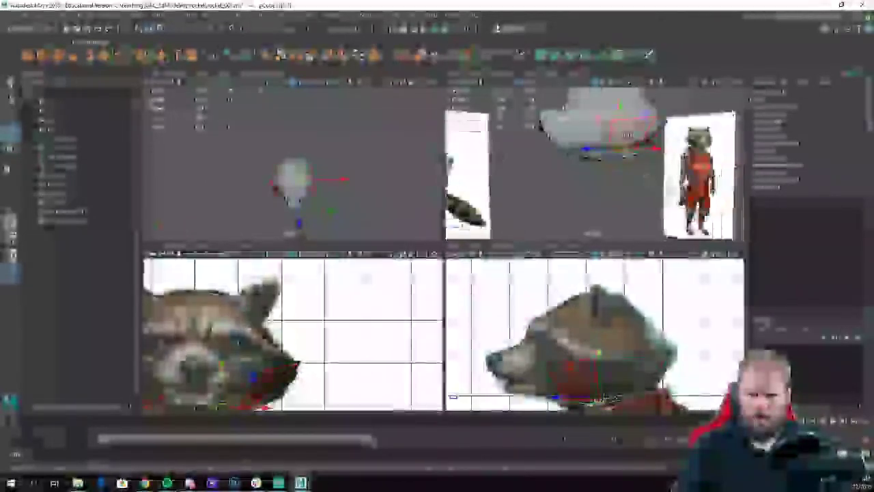
right_click(620, 127)
right_click_drag(620, 127, 620, 151, "shift")
key("w")
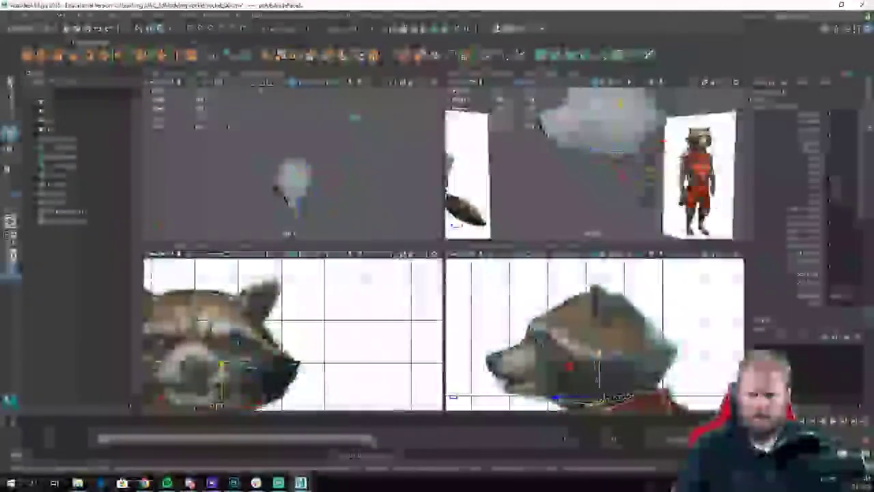
left_click_drag(622, 102, 622, 136)
Step: Move the neck's lower front vertices up and backward to match the throat in the side reference
key("space")
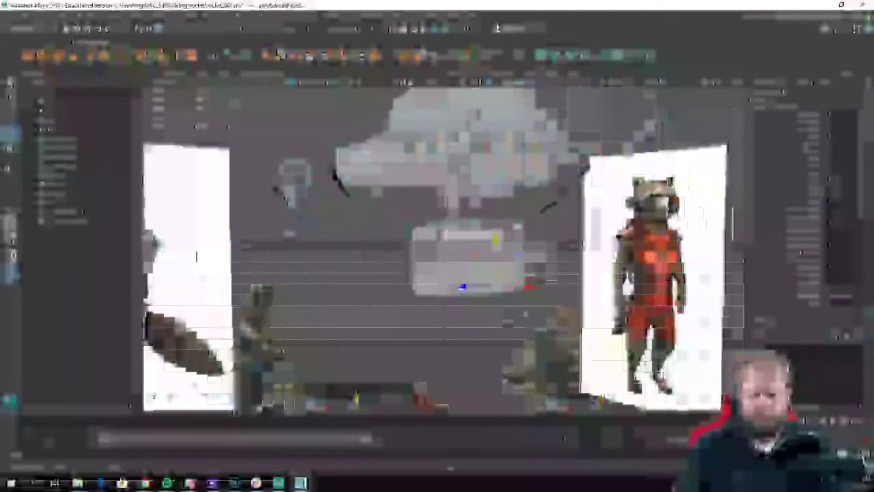
key("space")
key("space")
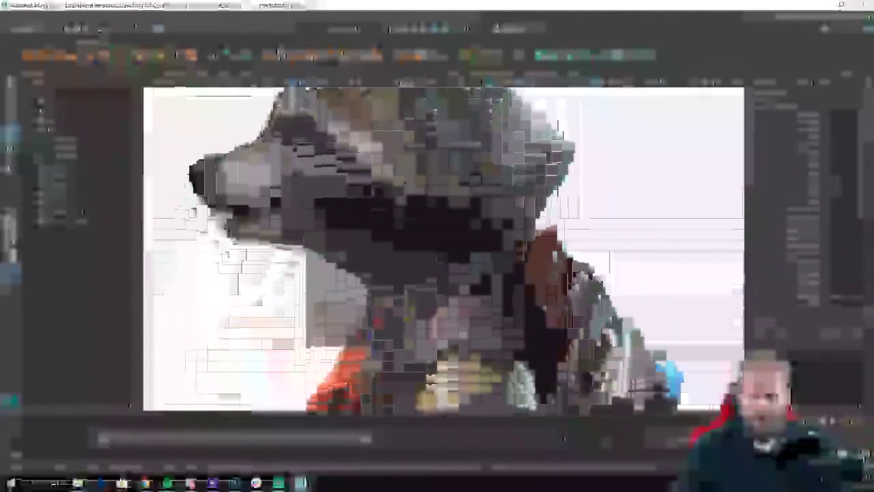
middle_click_drag(496, 271, 506, 216, "alt")
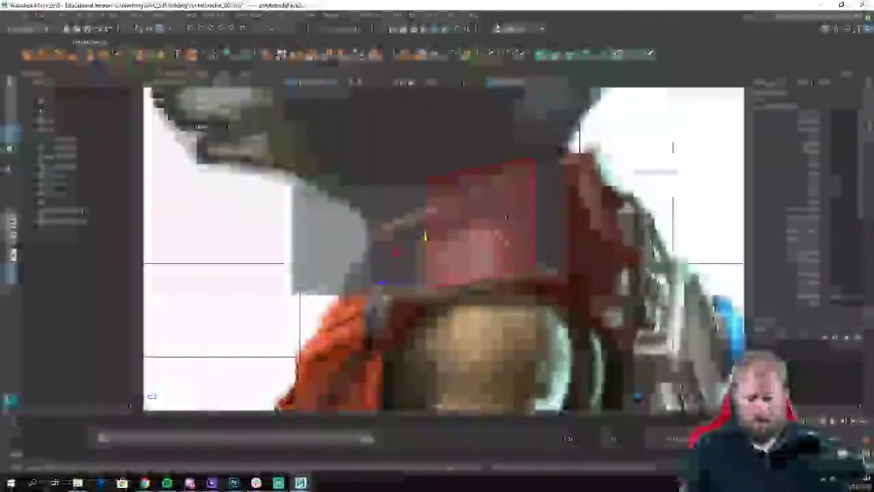
left_click(420, 140)
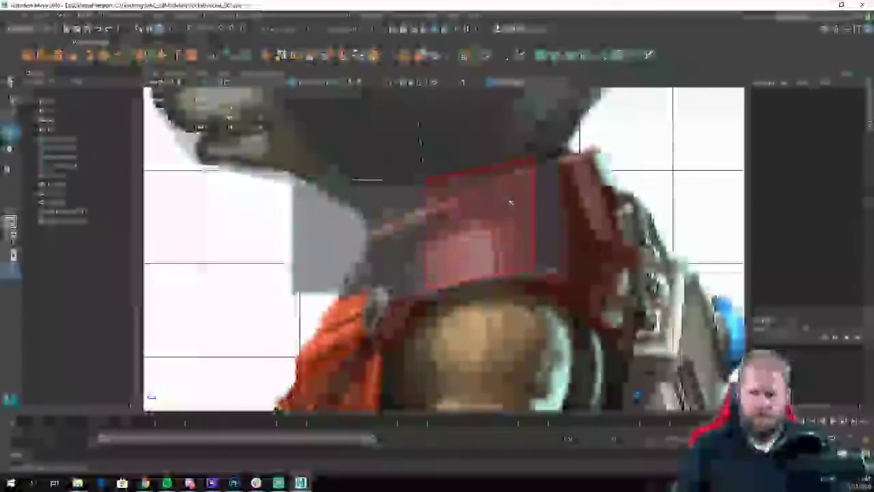
middle_click_drag(536, 191, 550, 184, "alt")
right_click_drag(307, 235, 277, 253)
left_click_drag(329, 283, 386, 203)
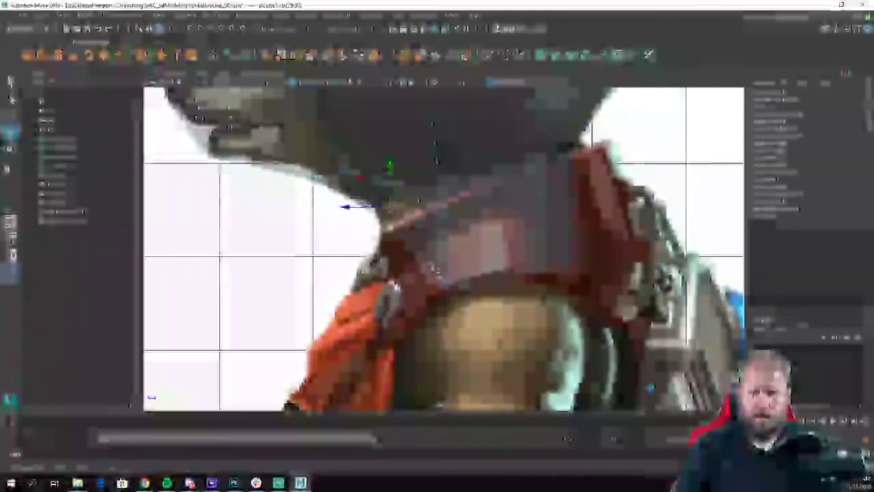
Step: Undo the recent moves of the neck's lower front vertices, back to the straight extrusion
left_click_drag(441, 286, 446, 203)
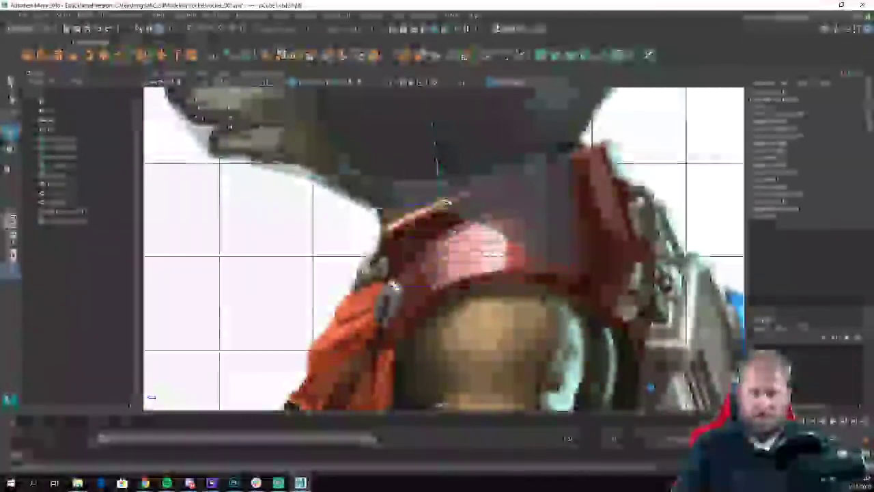
key("ctrl+z")
key("ctrl+z")
key("ctrl+z")
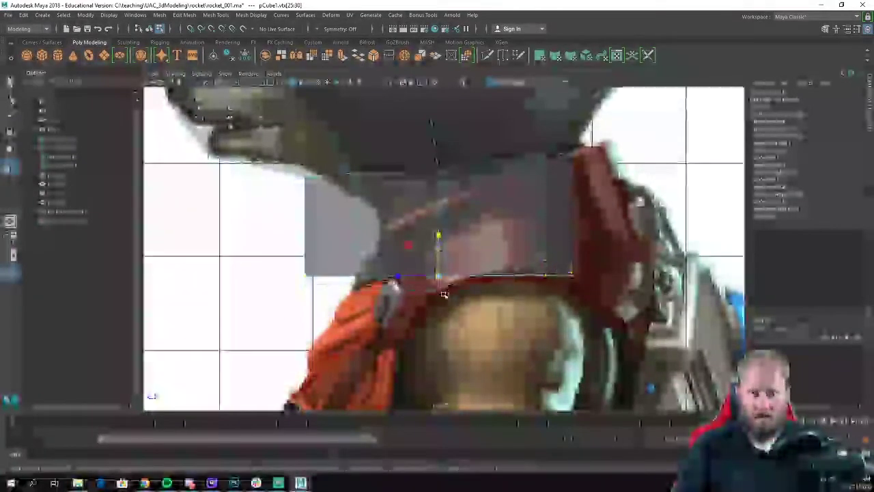
Step: Raise all of the neck's bottom vertices and rotate them so the lower edge slopes with the collar in the side reference
left_click_drag(437, 232, 438, 170)
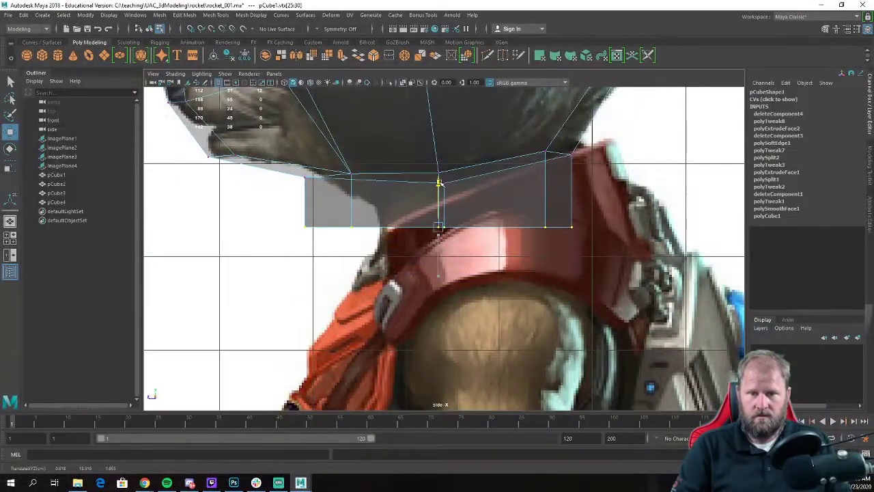
key("e")
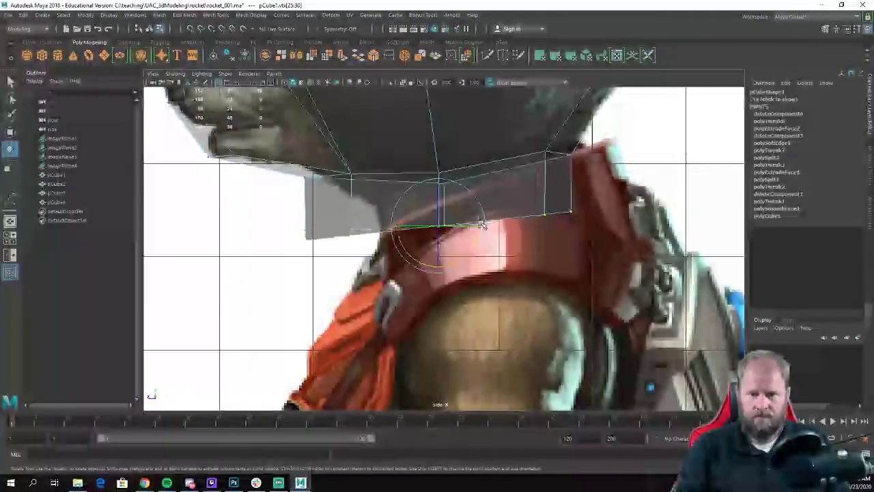
left_click_drag(482, 220, 484, 215)
key("w")
middle_click_drag(530, 134, 484, 189, "alt")
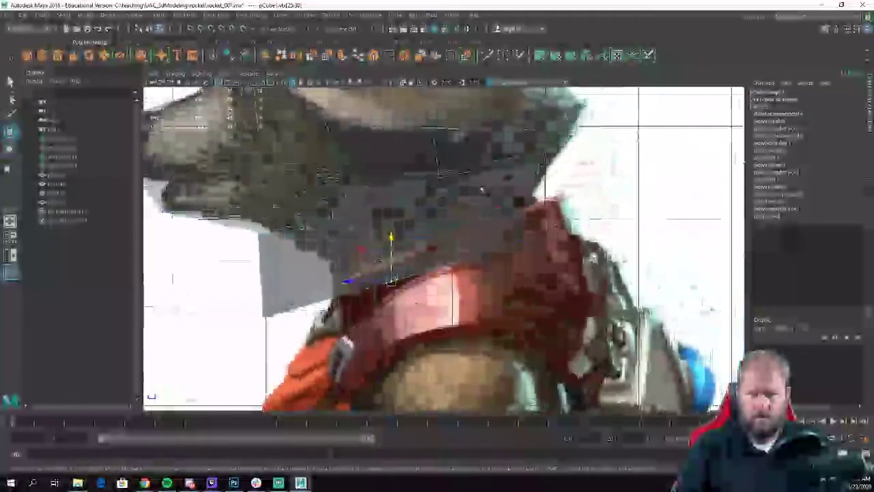
left_click_drag(484, 189, 529, 199)
Step: Reposition the neck's lower back, middle and front vertices individually to match the collar and throat in the side reference
left_click_drag(548, 272, 469, 223)
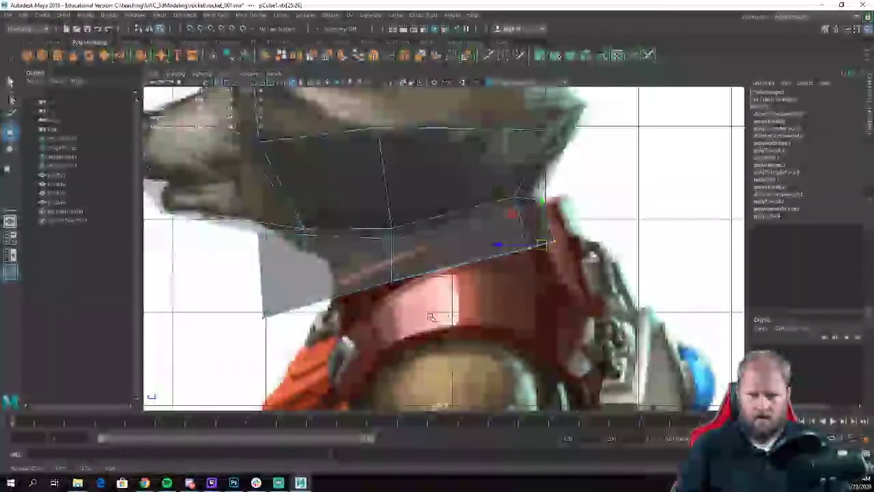
left_click_drag(431, 316, 408, 277)
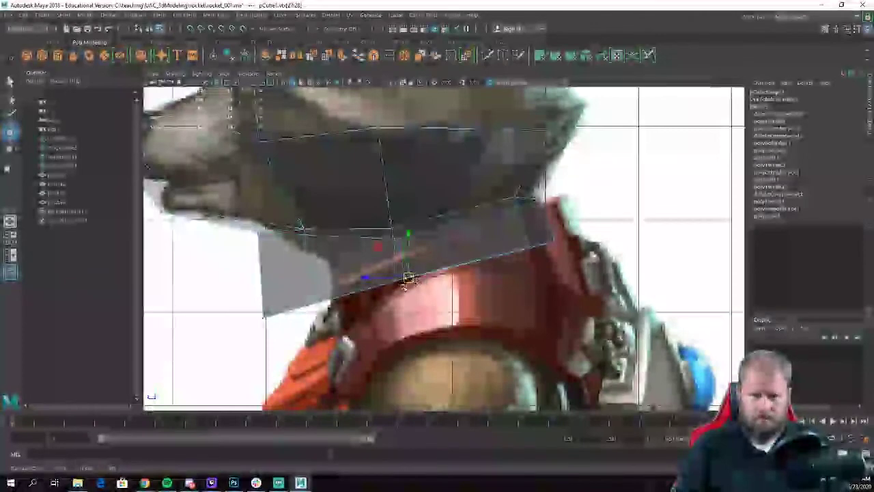
left_click_drag(310, 304, 327, 258)
left_click_drag(279, 333, 318, 260)
left_click_drag(443, 296, 405, 259)
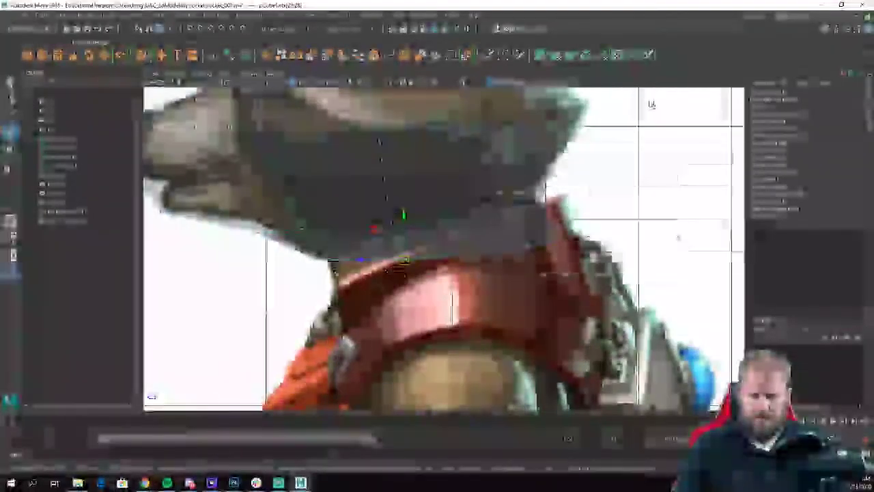
Step: Delete two unwanted faces of the extruded neck section beneath the head half
key("space")
key("space")
left_click_drag(600, 225, 621, 253, "alt")
left_click_drag(613, 185, 605, 163, "alt")
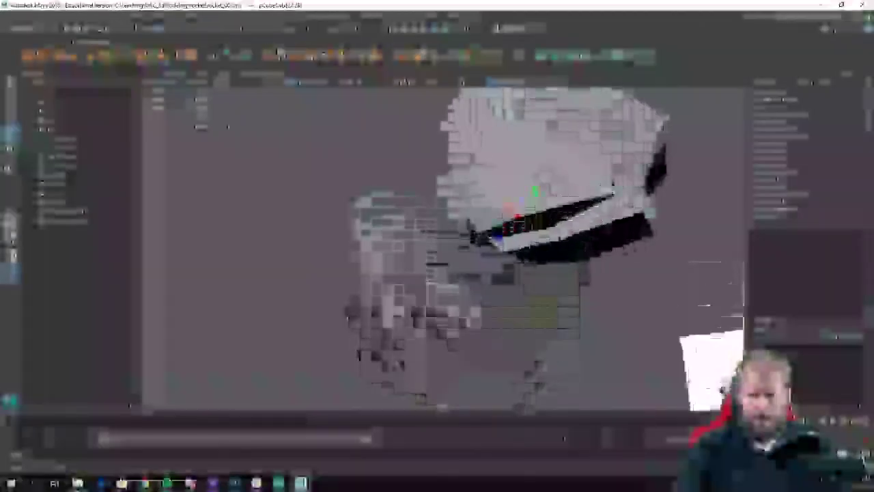
right_click_drag(589, 209, 589, 256)
left_click(593, 217)
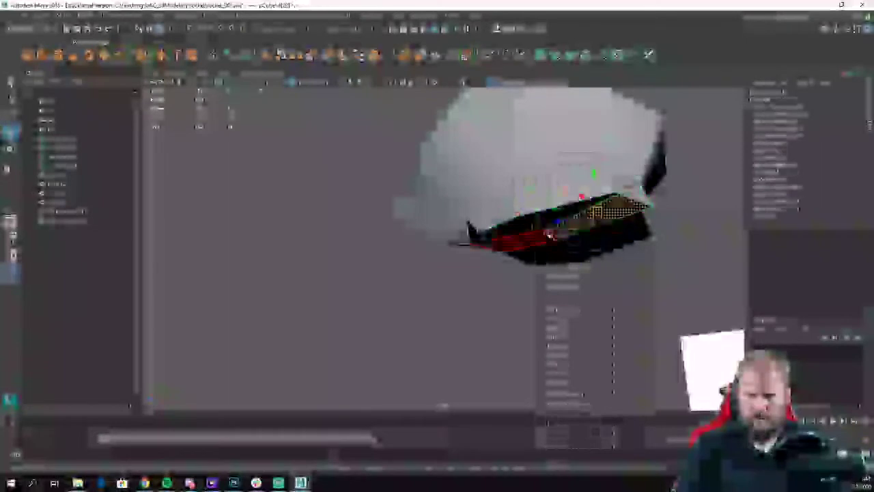
left_click(543, 235, "shift")
left_click_drag(579, 235, 473, 225, "alt")
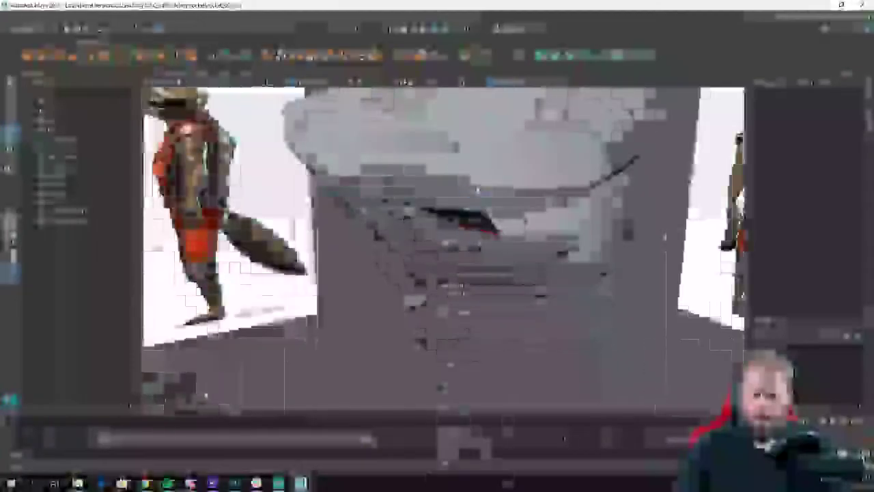
Step: Extrude the open neck edge near the throat downward and delete the unwanted part
key("w")
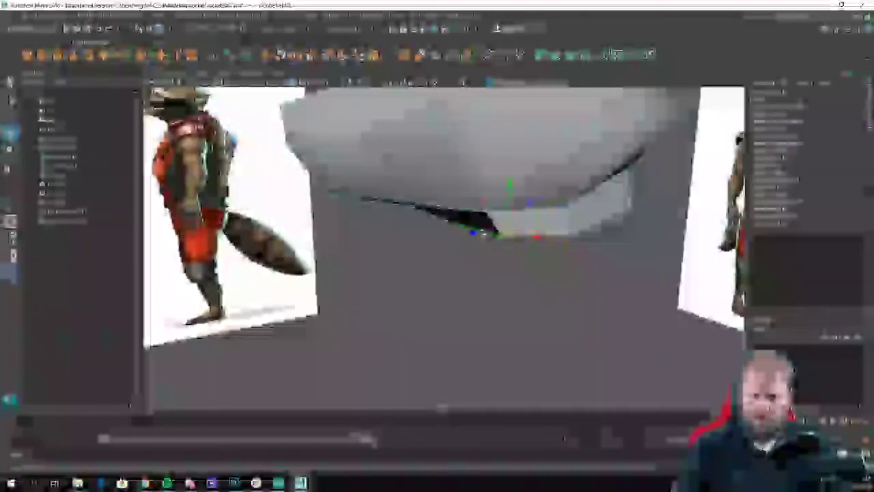
right_click(484, 222, "shift")
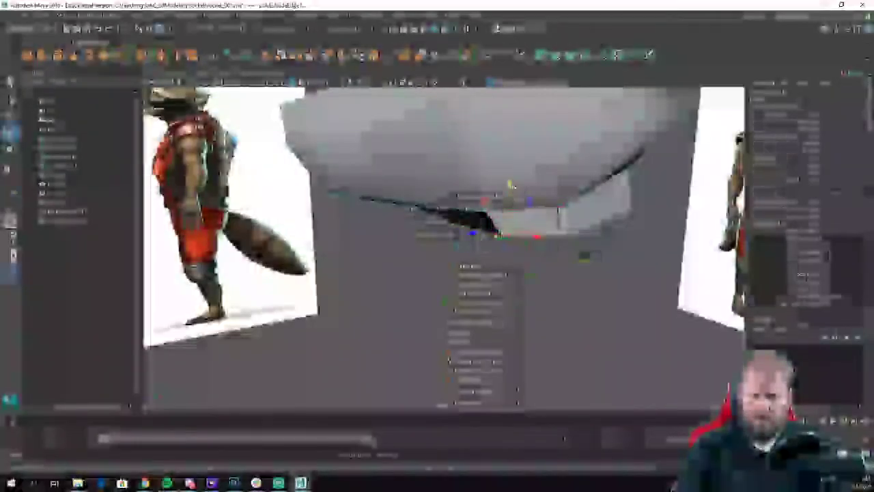
left_click_drag(510, 184, 512, 227)
left_click_drag(512, 226, 578, 288, "alt")
left_click(596, 326)
Step: Move the neck's lower front vertices to the front top of the collar in the side reference
key("space")
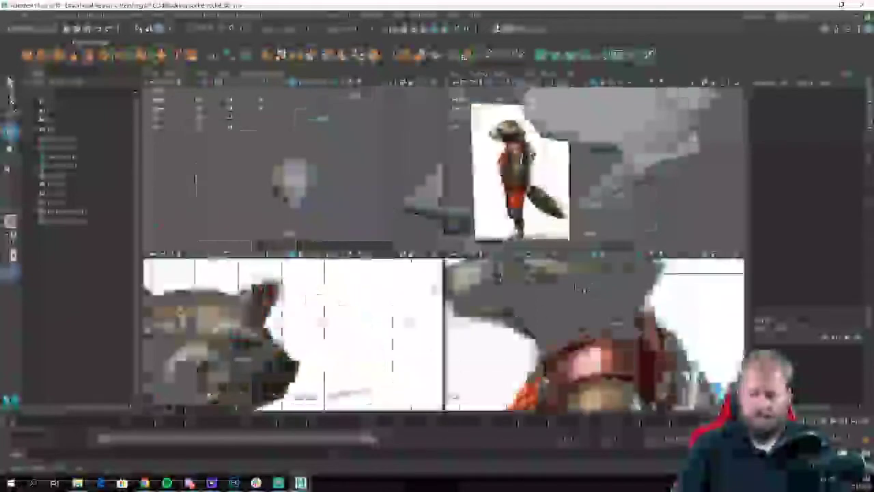
key("space")
left_click(337, 275)
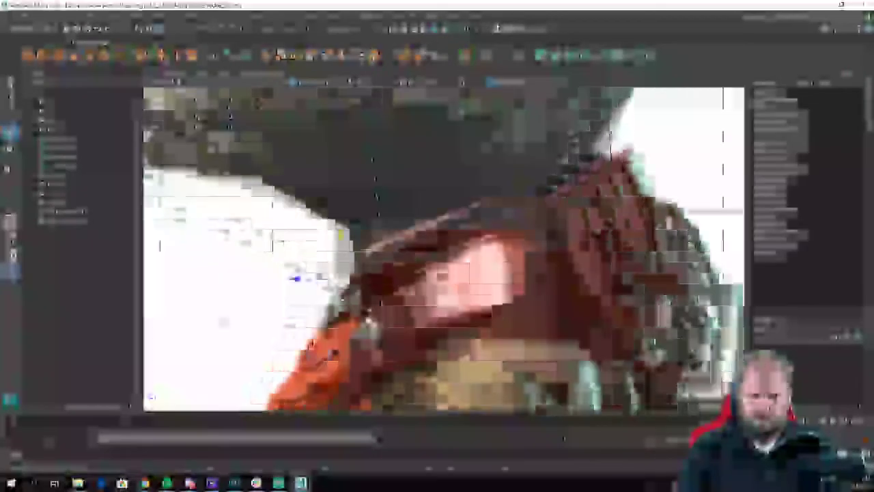
scroll(334, 235, "up", 3)
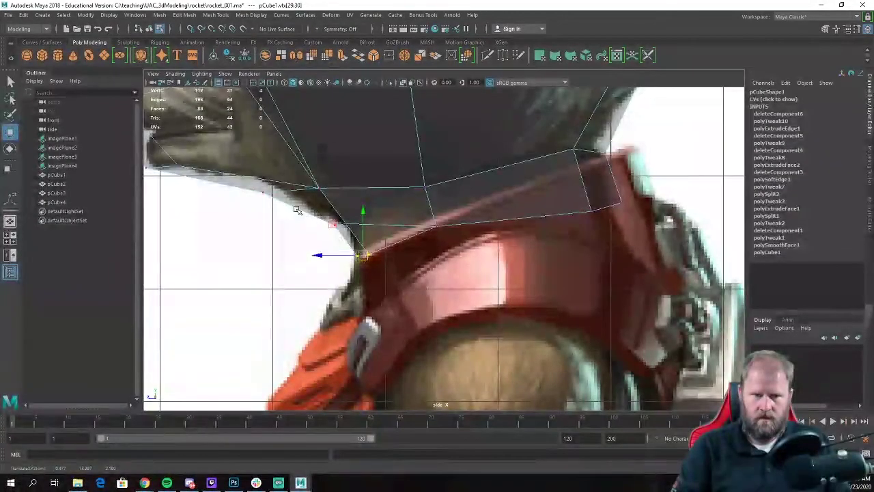
Step: Adjust the vertices along the underside and rear of the jaw to follow the side reference
middle_click_drag(352, 221, 411, 268, "alt")
left_click_drag(323, 243, 332, 237)
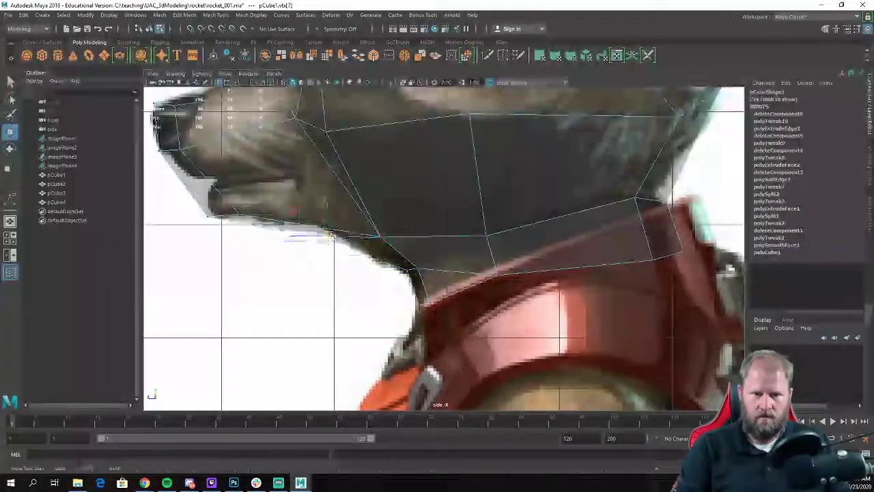
left_click_drag(365, 190, 384, 224)
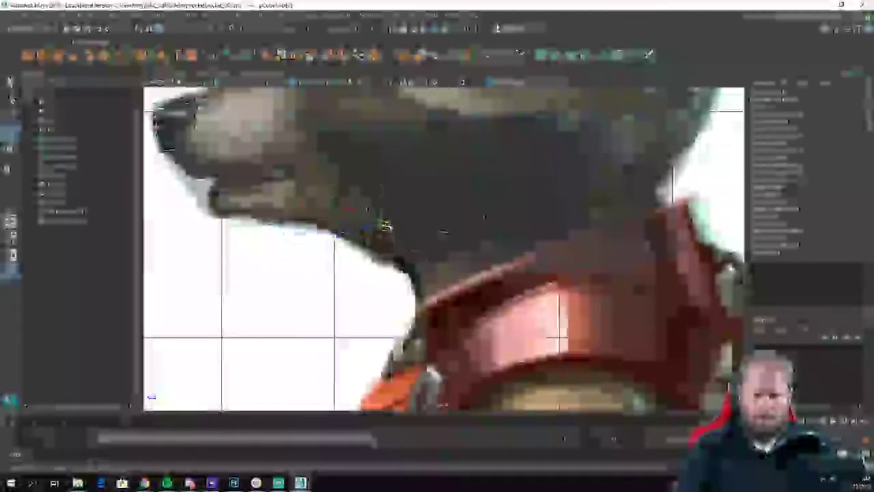
middle_click_drag(382, 224, 564, 256, "alt")
left_click_drag(388, 229, 420, 242)
left_click(428, 244)
Step: Adjust the vertices on the upper head, including the front of the crown, to match the side reference profile
middle_click_drag(413, 205, 359, 309, "alt")
left_click_drag(391, 124, 443, 163)
scroll(444, 164, "down", 5)
middle_click_drag(444, 164, 359, 223, "alt")
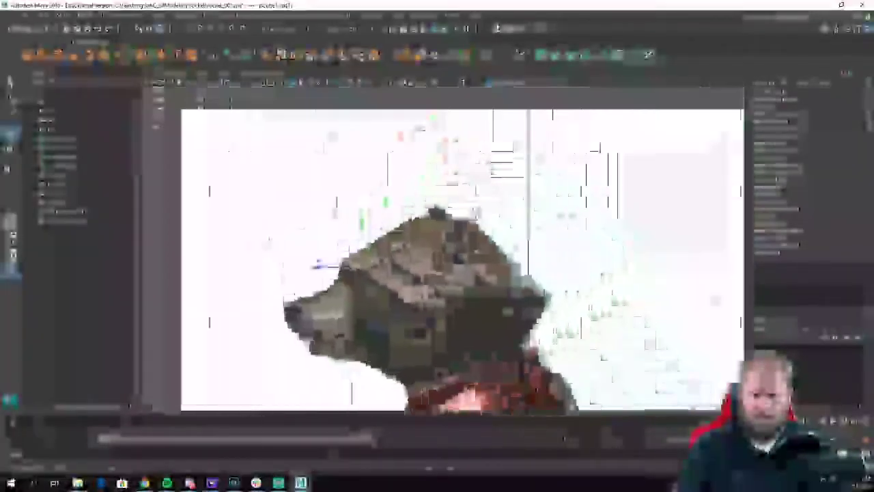
scroll(359, 223, "up", 3)
left_click_drag(374, 171, 405, 205)
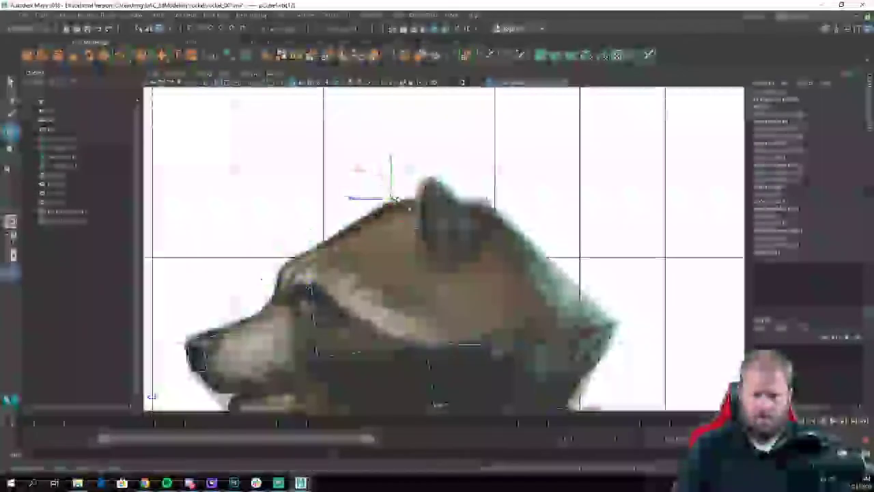
Step: Select the head half pCube1 in the perspective view and soften its edges
key("space")
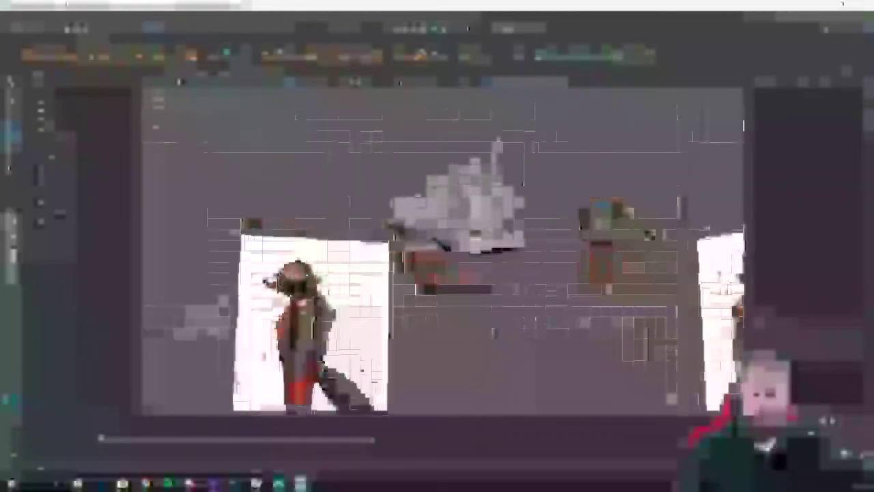
left_click(75, 175)
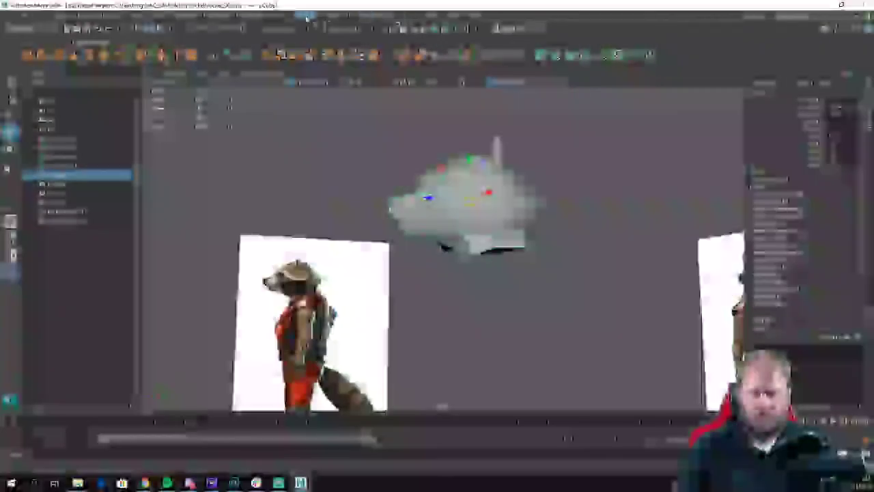
left_click(258, 15)
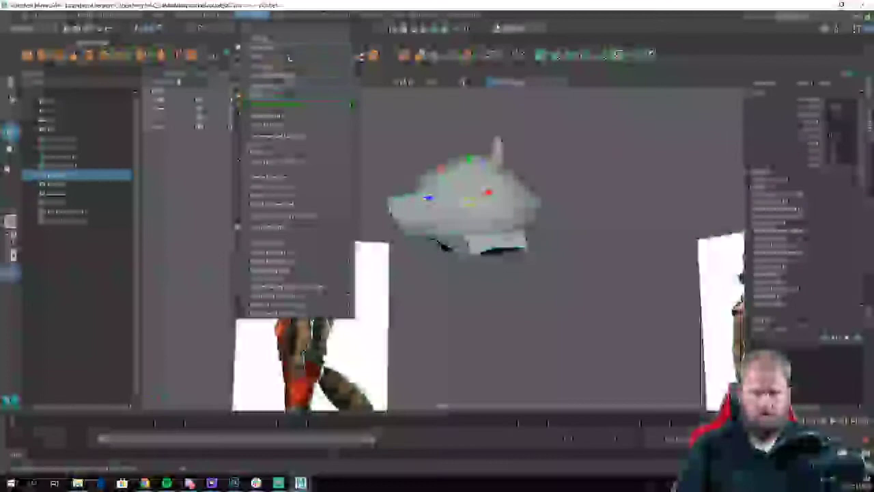
left_click(312, 101)
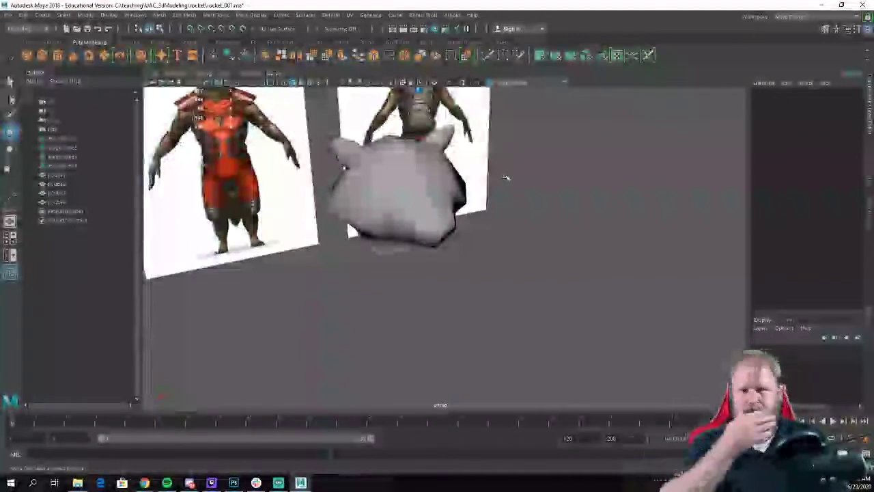
Step: Examine the head model from several angles against the Rocket Raccoon reference images
scroll(506, 178, "down", 5)
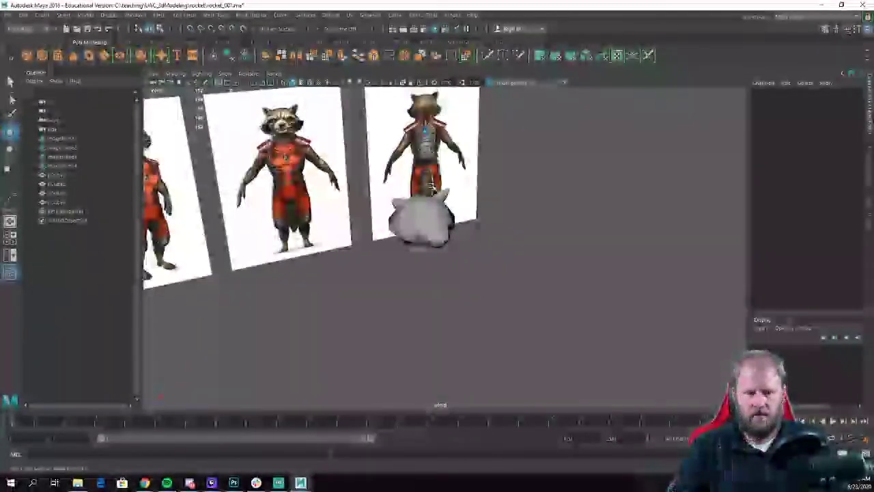
left_click_drag(550, 262, 427, 278, "alt")
left_click_drag(494, 250, 526, 252, "alt")
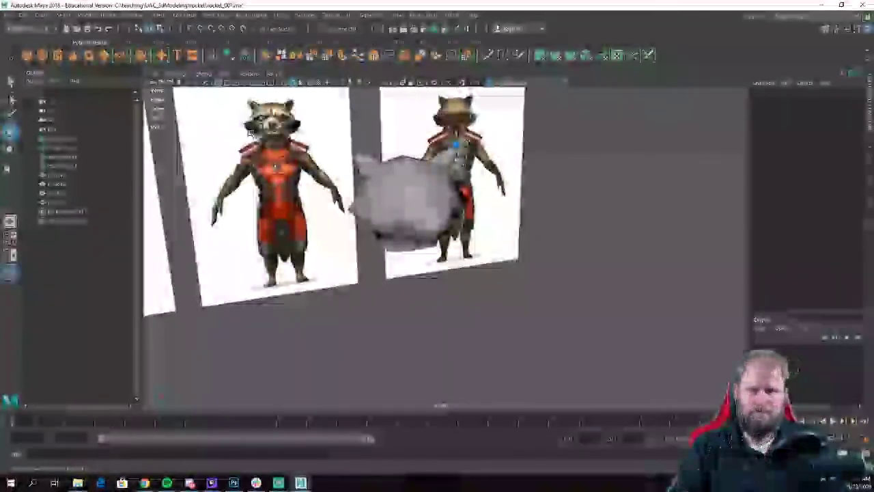
left_click_drag(486, 244, 419, 462, "alt")
left_click(444, 312)
left_click_drag(445, 312, 628, 338, "alt")
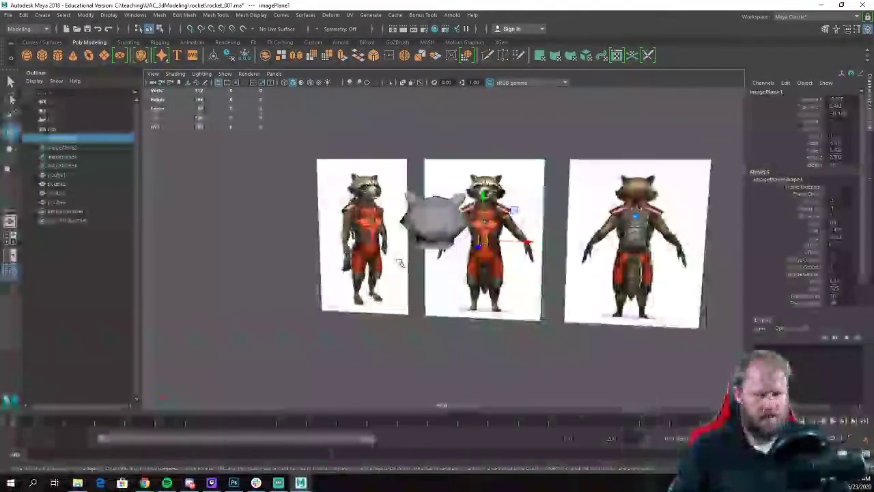
scroll(495, 294, "down", 1)
left_click_drag(495, 294, 385, 286, "alt")
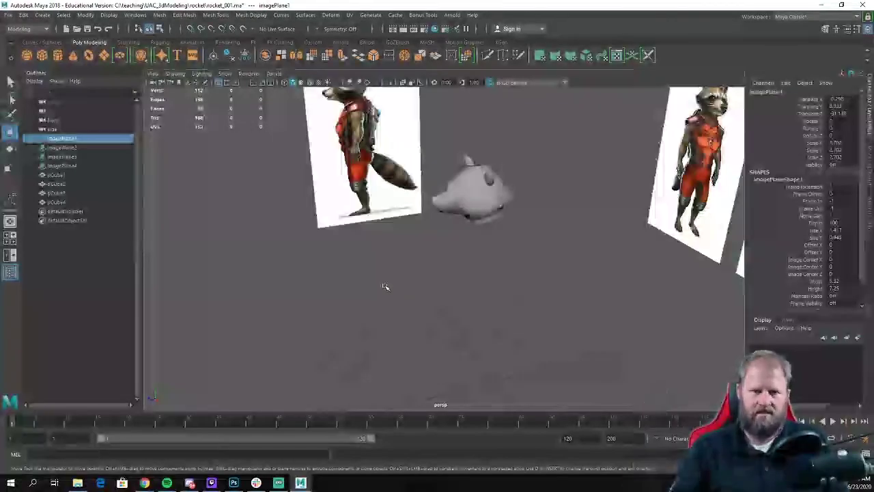
left_click_drag(330, 217, 482, 207, "alt")
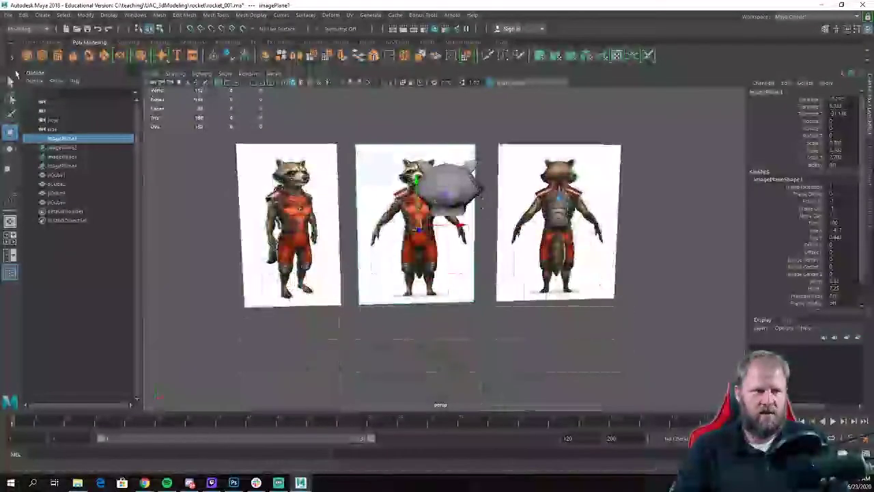
Step: Create a polygon cube, discarding the mistaken sphere, and raise the cube to just below the head as the body's base
left_click(27, 57)
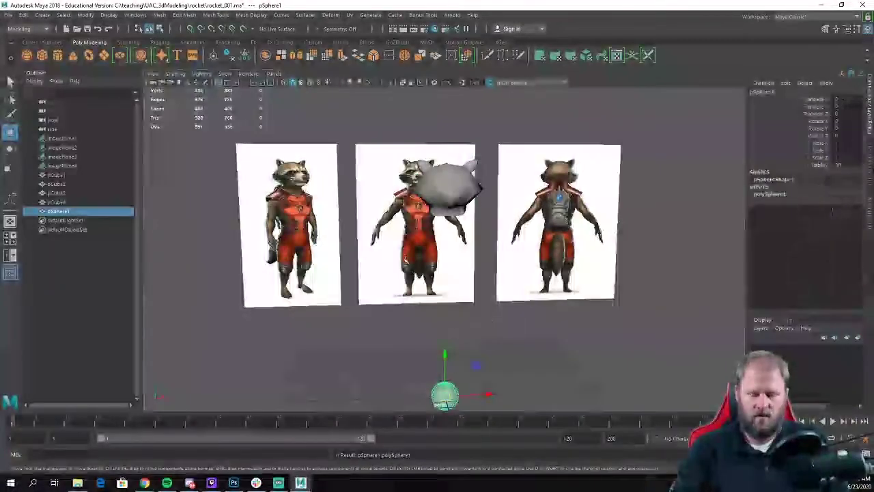
key("Delete")
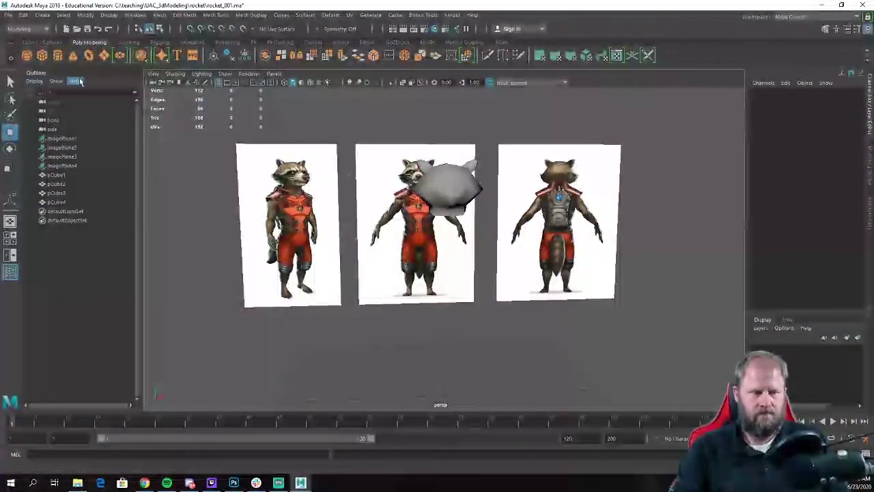
left_click(42, 56)
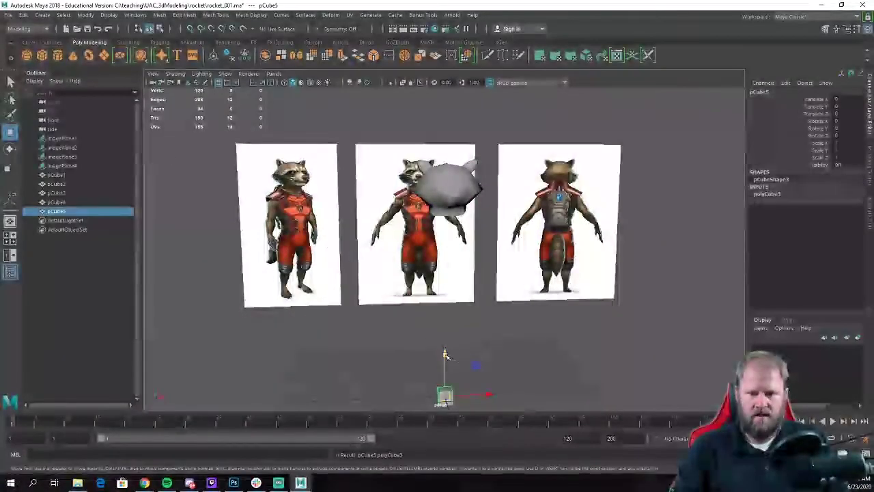
left_click_drag(457, 180, 458, 183)
middle_click_drag(457, 217, 405, 251, "alt")
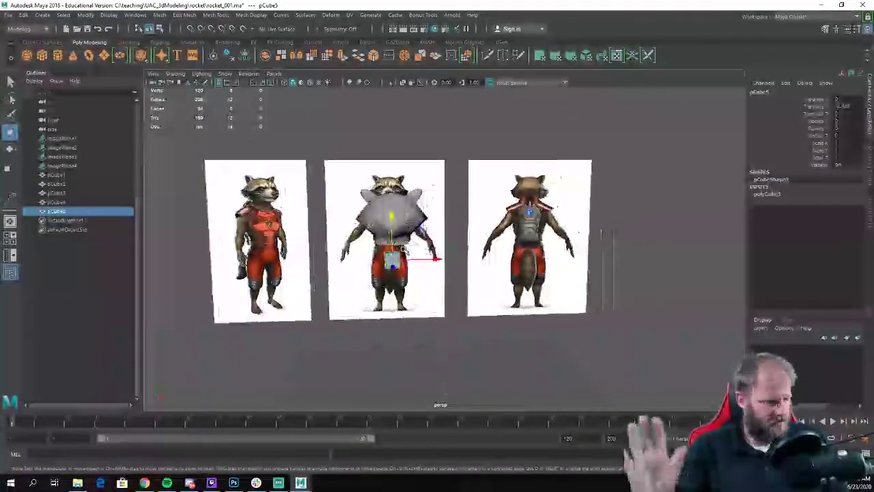
Step: In the front view, scale the pCube5 block uniformly to about 3.88 so it matches the width of the character's torso
key("space")
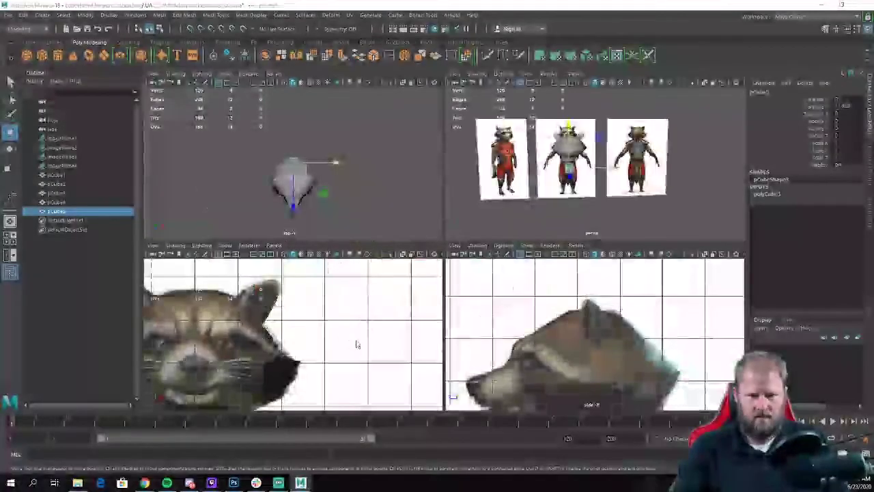
key("space")
scroll(356, 328, "down", 4)
middle_click_drag(355, 328, 349, 195, "alt")
scroll(362, 205, "up", 3)
key("e")
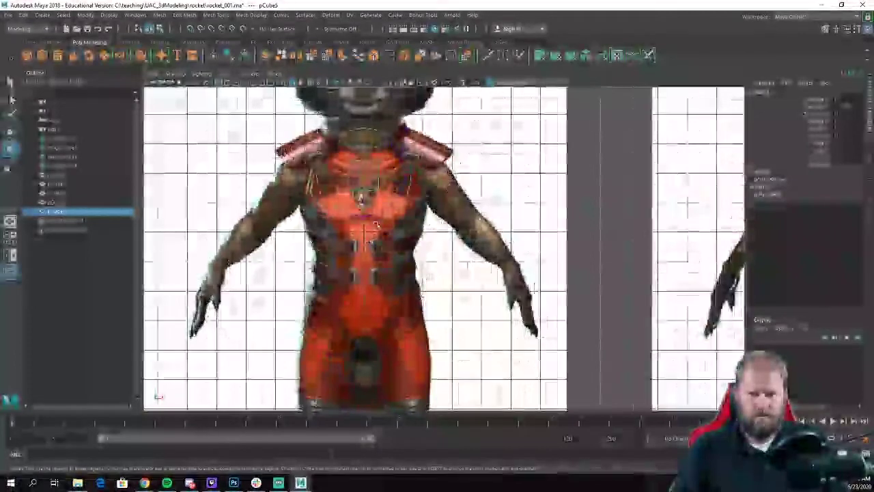
key("r")
scroll(380, 222, "down", 2)
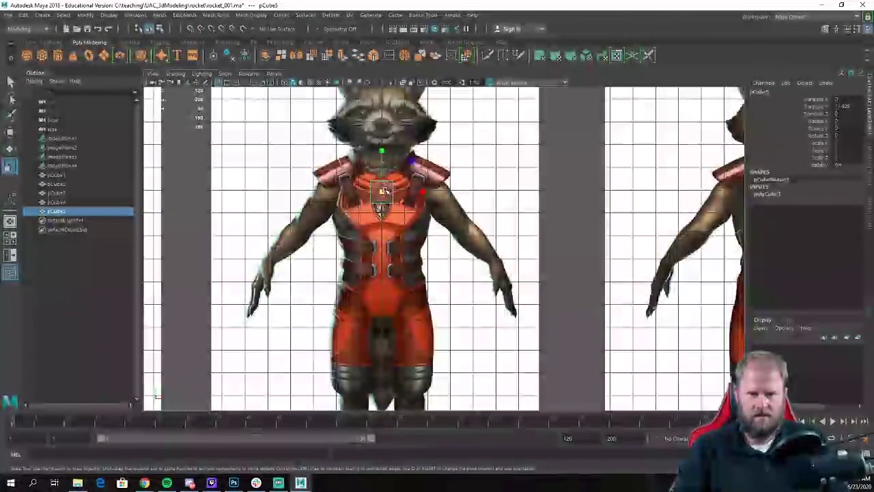
left_click_drag(384, 193, 441, 198)
Step: Stretch the torso block vertically to about 7.66 and lower it to about 9.58 in Y so it spans shoulders to hips
key("w")
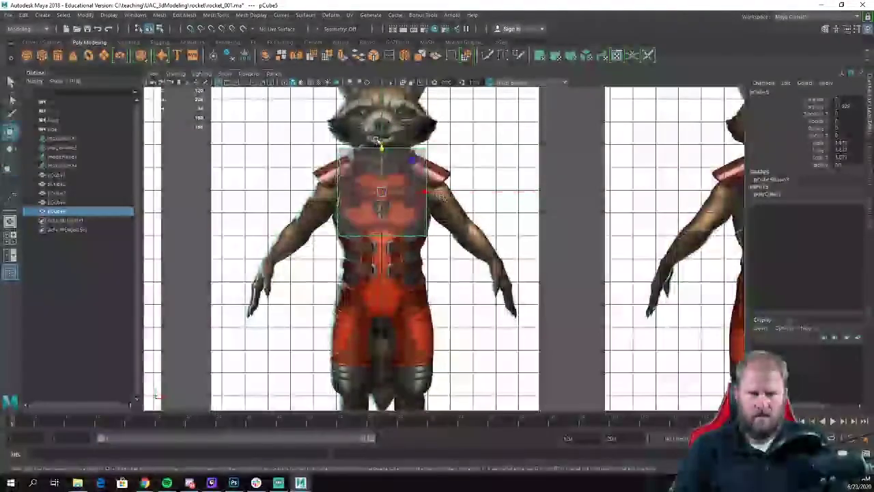
left_click_drag(383, 150, 395, 172)
key("e")
key("r")
key("w")
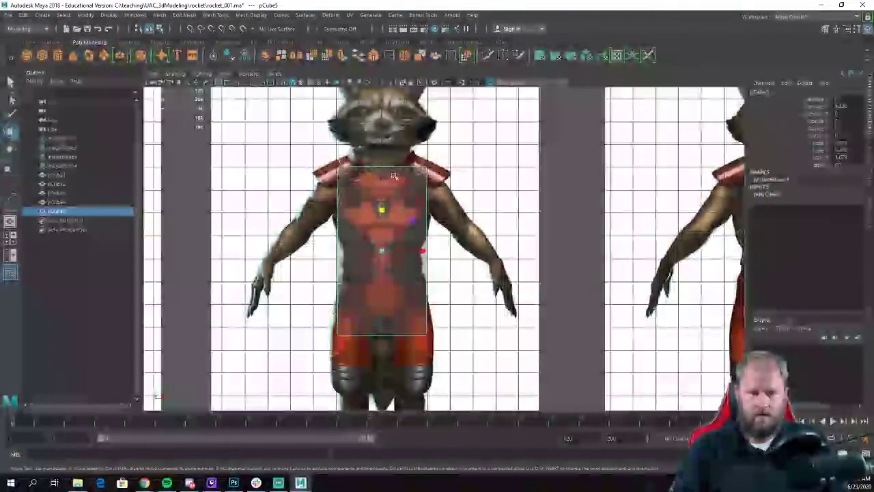
left_click_drag(385, 210, 382, 204)
key("e")
key("r")
key("w")
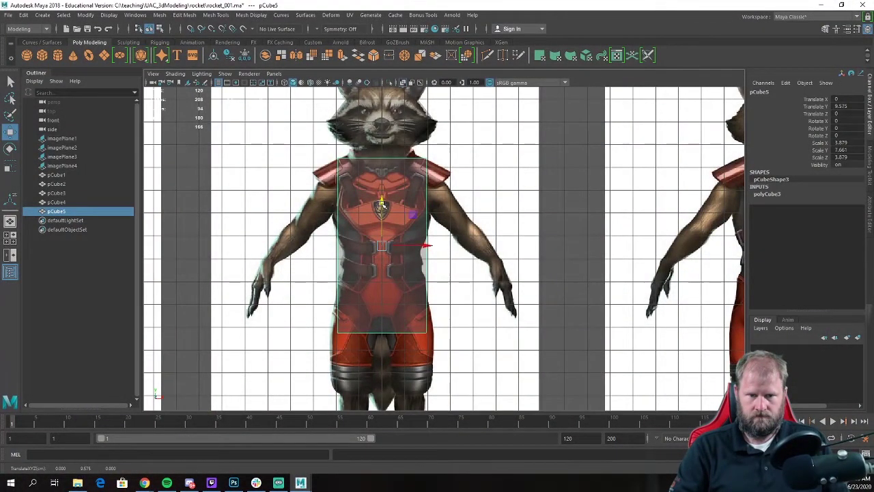
Step: In the side view, shift the torso block forward to about 1.12 in Z to line up with the body
key("space")
key("space")
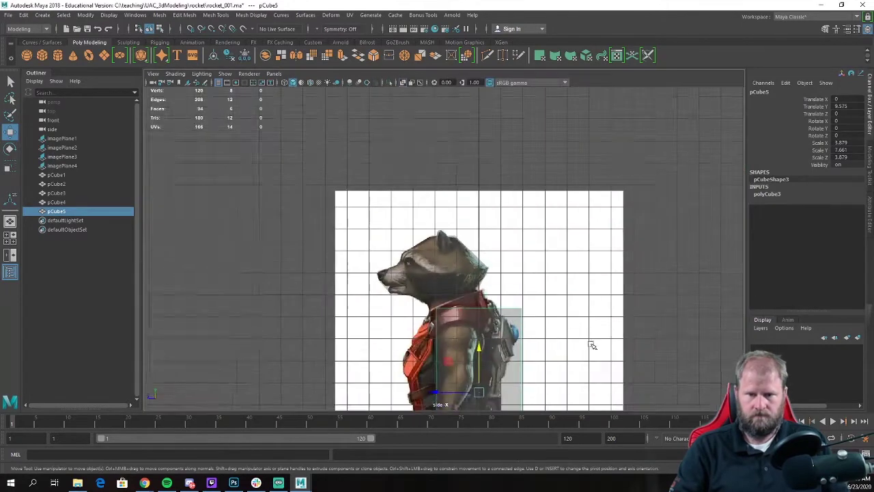
middle_click_drag(592, 345, 521, 225, "alt")
left_click_drag(433, 267, 405, 260)
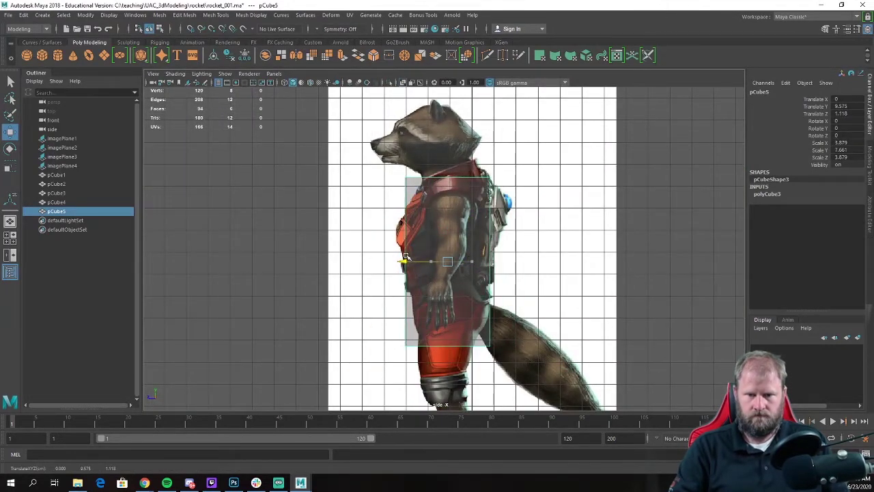
Step: Raise the bottom vertices of the torso block to the character's waistline in the side view
key("space")
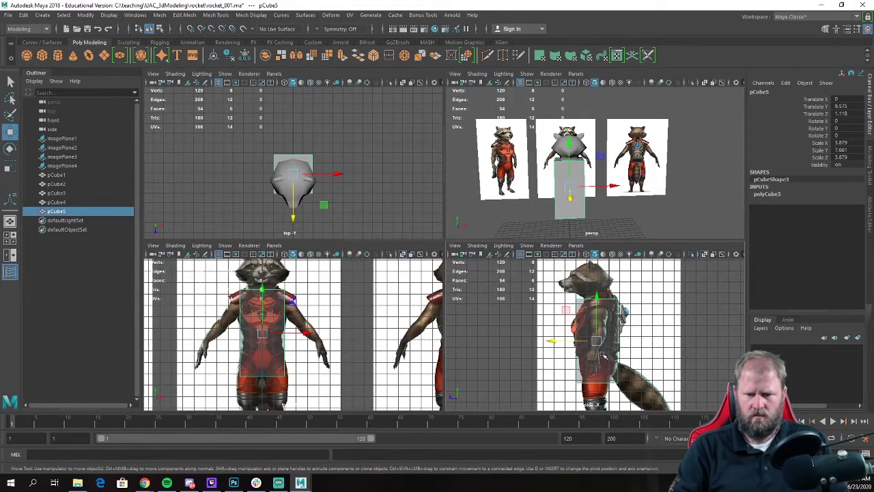
key("space")
scroll(517, 332, "up", 3)
right_click_drag(484, 220, 436, 218)
left_click_drag(355, 345, 581, 415)
left_click_drag(450, 334, 454, 276)
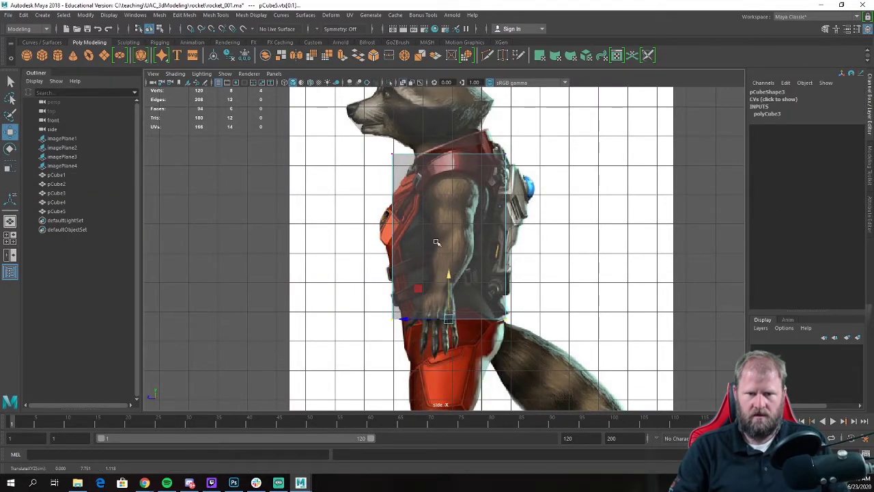
Step: Slope the torso block's top by moving its front vertices down and inward and its back vertices up to the shoulder line
scroll(434, 254, "up", 2)
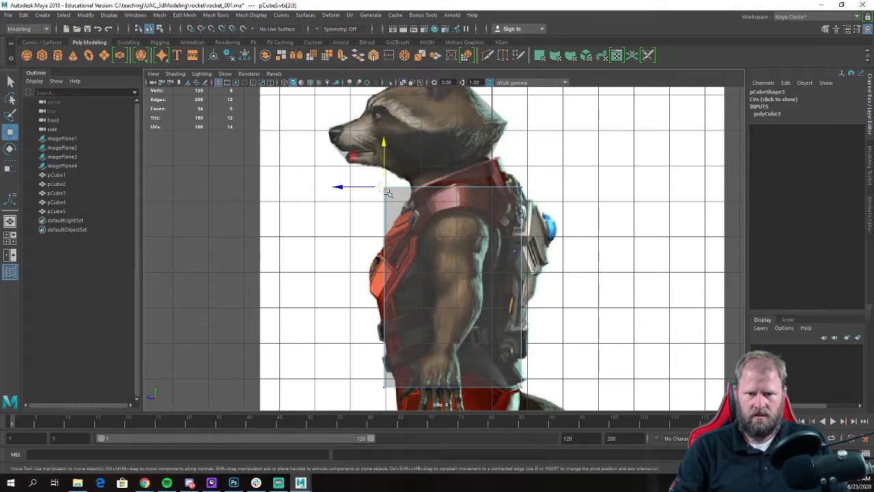
left_click_drag(387, 193, 393, 210)
left_click_drag(522, 219, 510, 172)
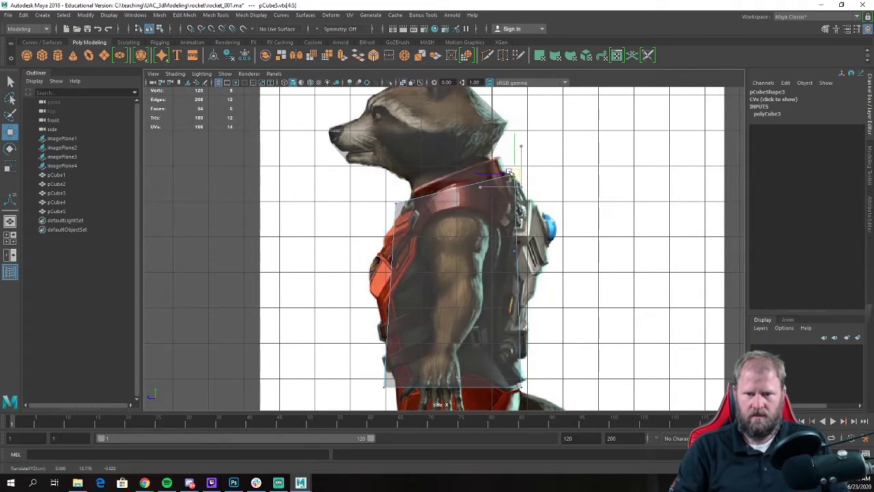
left_click(399, 205)
left_click(465, 230)
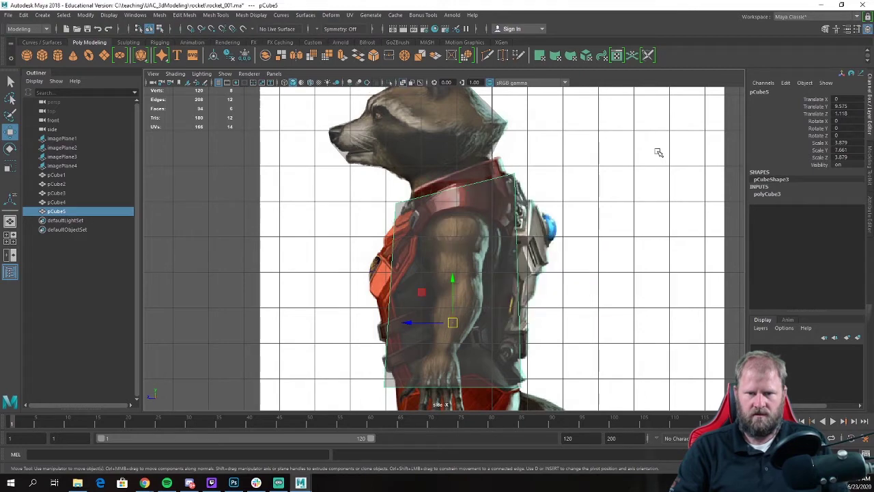
Step: Insert a horizontal edge loop around the middle of the torso block
key("space")
key("space")
left_click_drag(491, 224, 380, 275, "alt")
right_click_drag(369, 282, 411, 285)
right_click(356, 303)
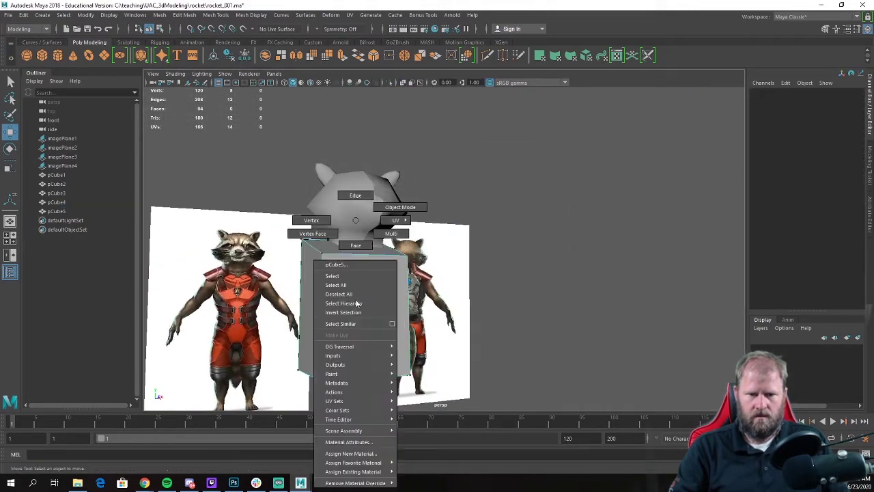
right_click_drag(357, 198, 356, 196)
left_click(320, 294)
right_click_drag(314, 301, 328, 318, "shift")
left_click_drag(601, 348, 526, 296, "alt")
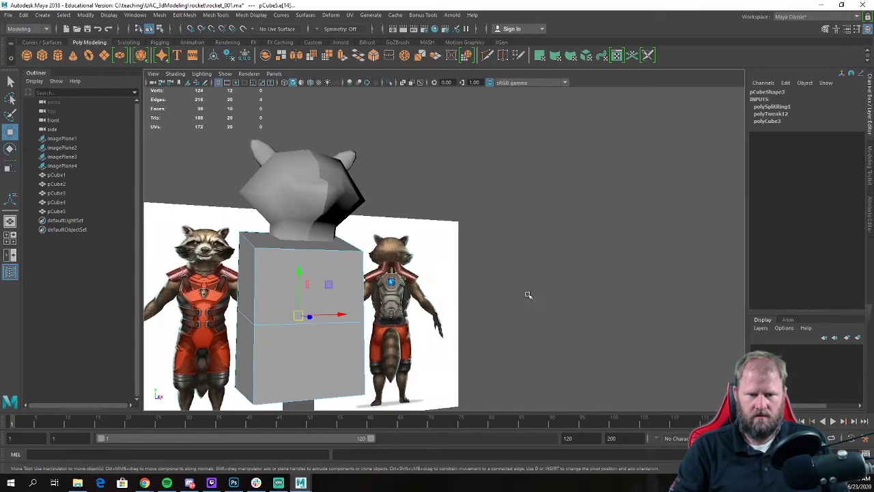
Step: In the side view, move the new loop's front vertices out to the chest and its back vertices out to the backpack
key("space")
key("space")
scroll(583, 326, "up", 2)
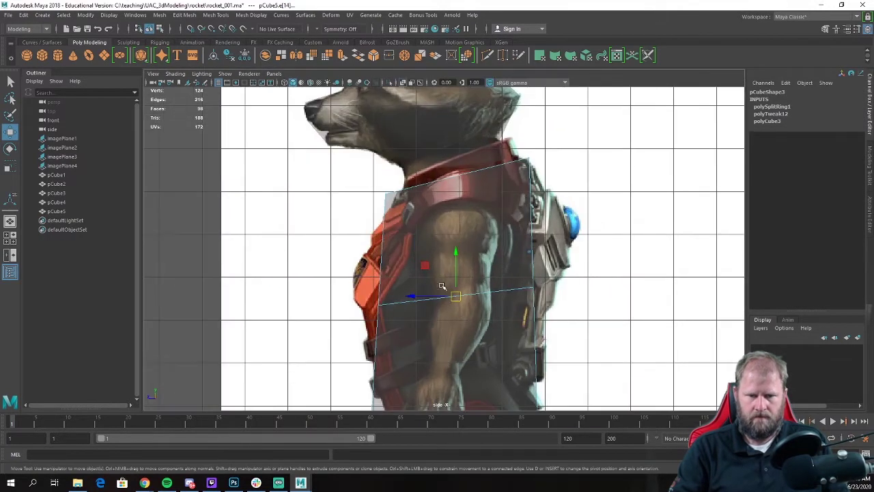
middle_click_drag(397, 264, 410, 235, "alt")
right_click_drag(410, 235, 357, 220)
left_click(389, 275)
left_click_drag(390, 275, 364, 252)
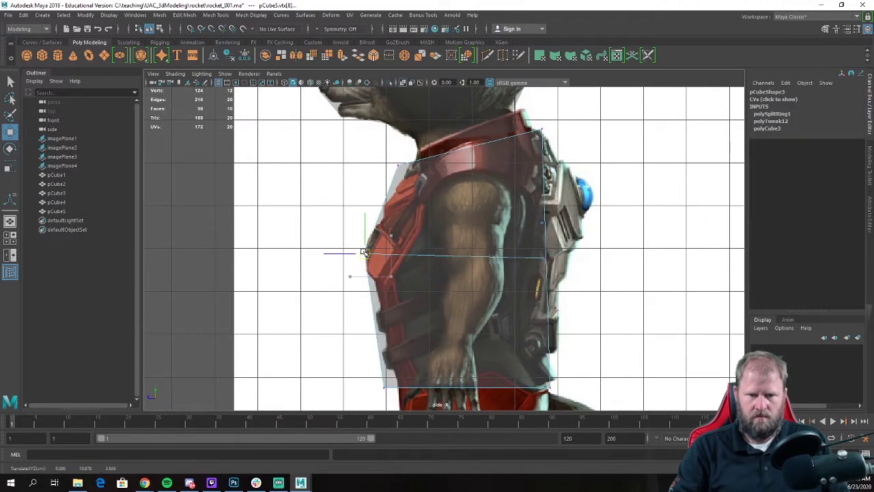
left_click(544, 259)
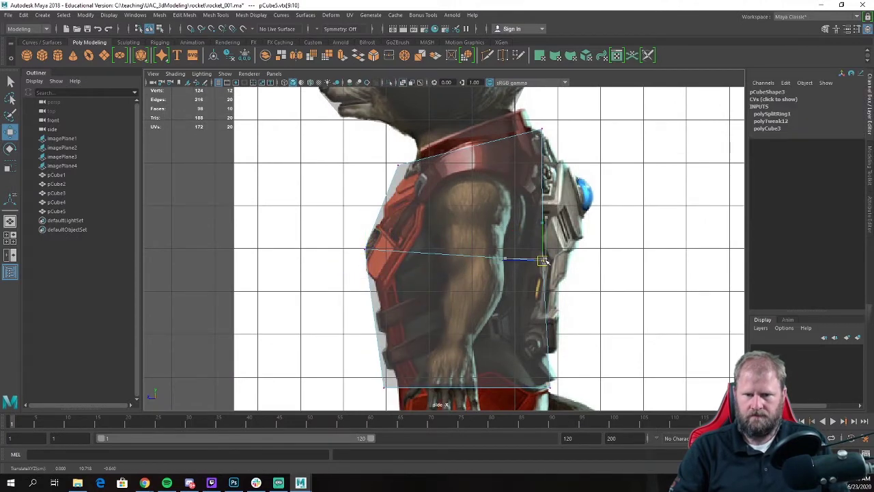
left_click_drag(547, 259, 581, 213)
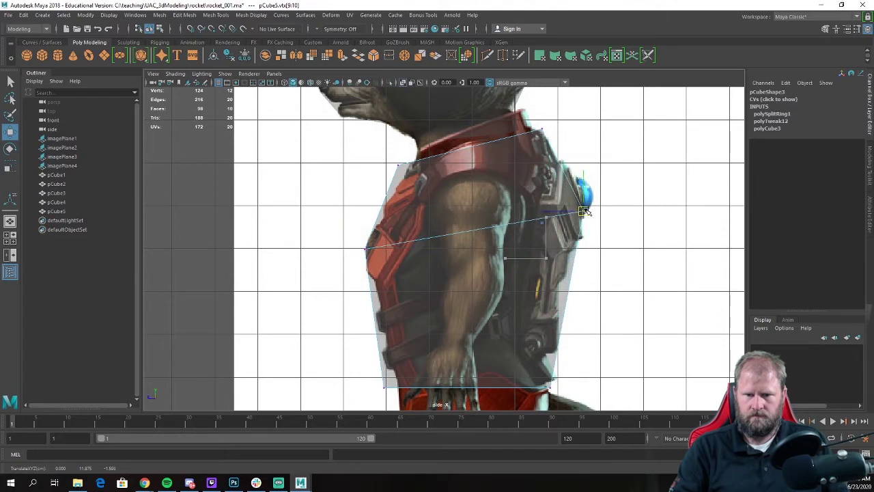
Step: Fit the torso's top vertices to the collar at the neck and its bottom vertices to the front and back of the waist
left_click_drag(551, 130, 545, 128)
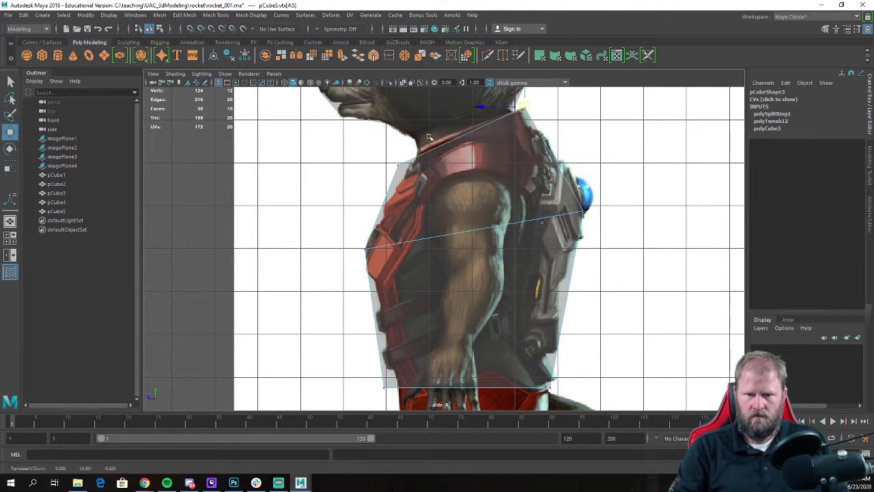
left_click_drag(399, 167, 419, 151)
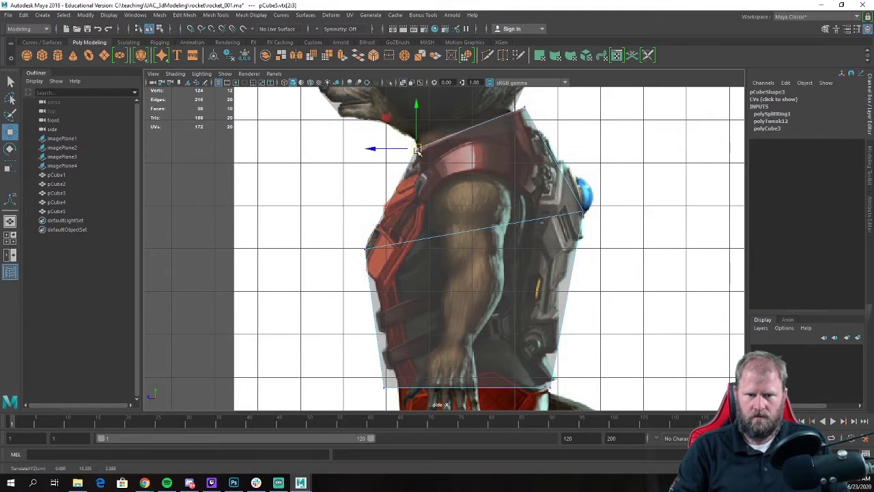
middle_click_drag(492, 254, 485, 131, "alt")
left_click_drag(545, 263, 548, 254)
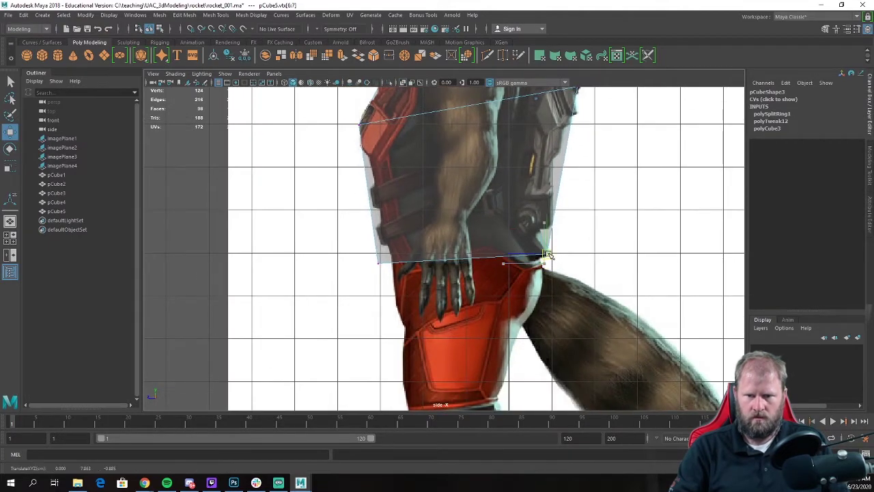
left_click_drag(353, 256, 391, 264)
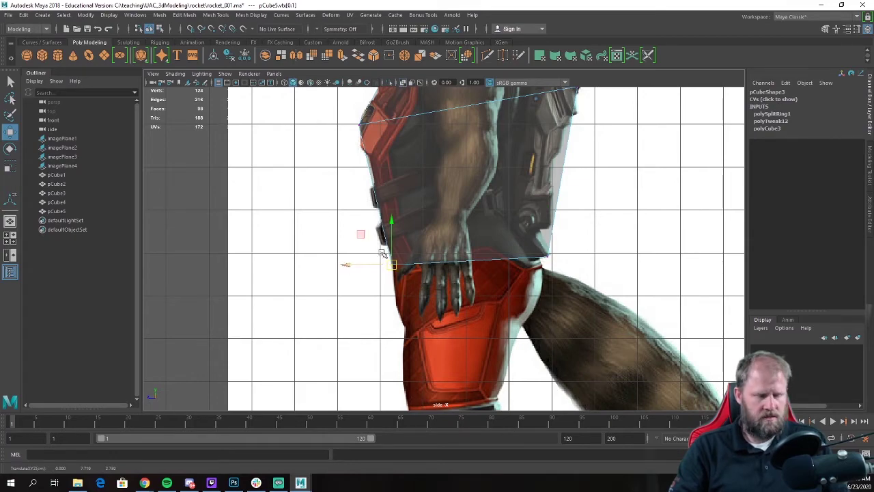
Step: In the front view, scale the chest loop's vertices slightly wider to match the reference's chest
key("space")
key("space")
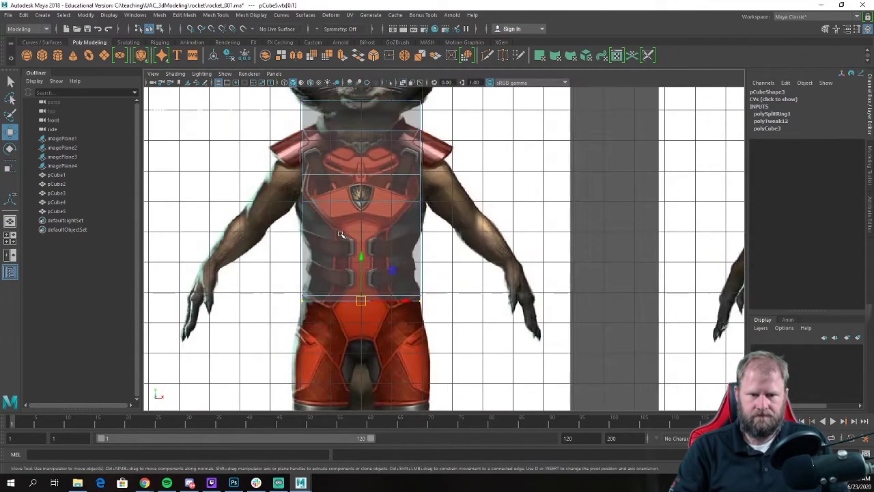
middle_click_drag(355, 200, 352, 311, "alt")
scroll(351, 312, "up", 2)
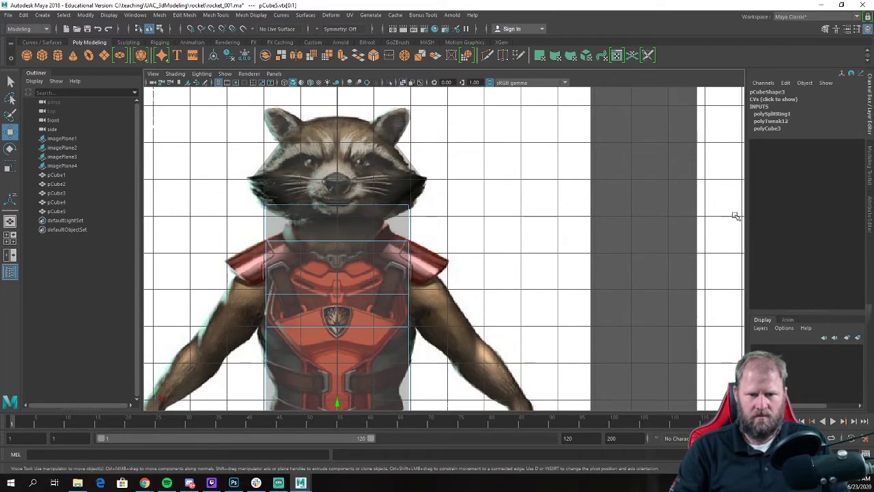
scroll(476, 246, "down", 3)
scroll(516, 257, "down", 1)
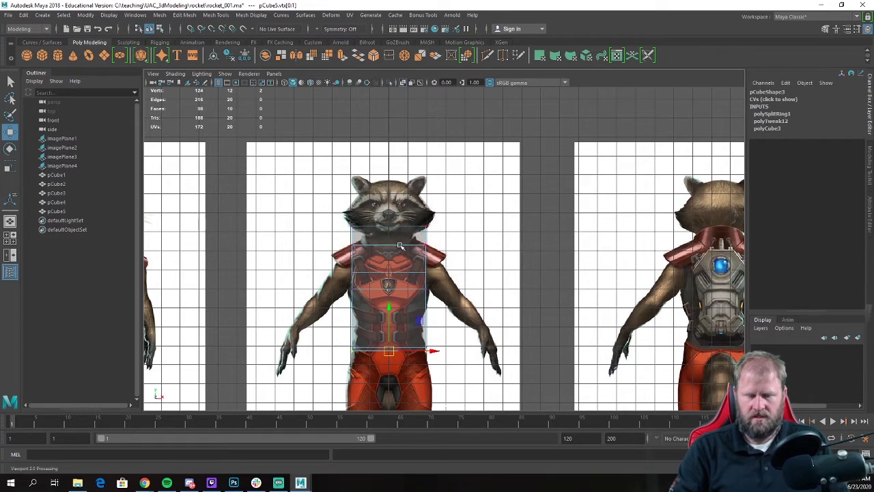
scroll(353, 326, "up", 3)
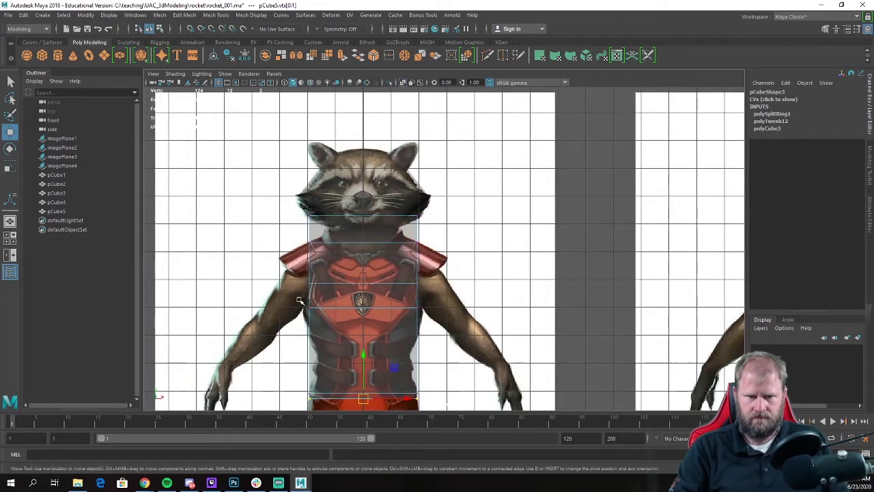
key("r")
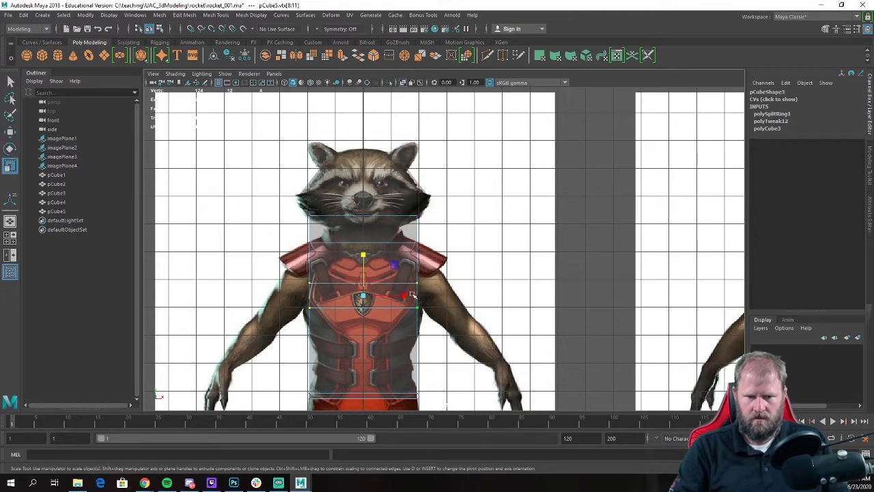
left_click_drag(402, 297, 406, 297)
middle_click_drag(400, 313, 403, 246, "alt")
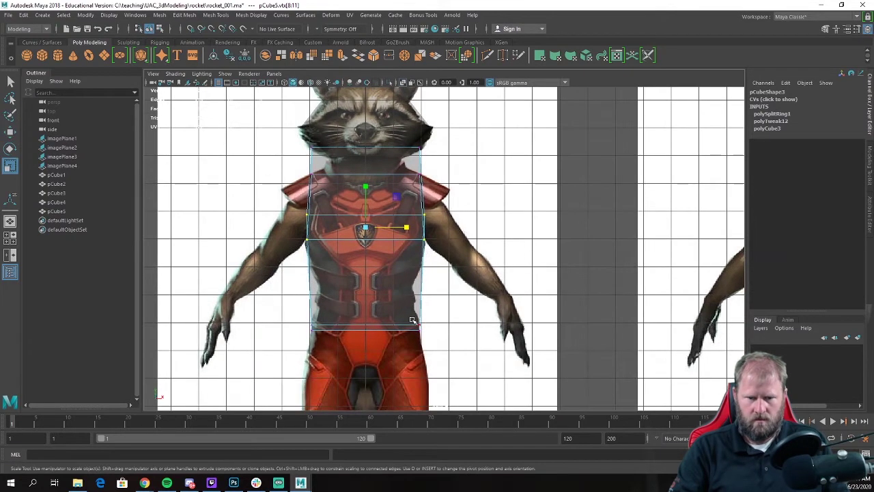
Step: Scale the torso's bottom vertices slightly narrower to fit the waistline
left_click_drag(305, 318, 439, 354)
key("e")
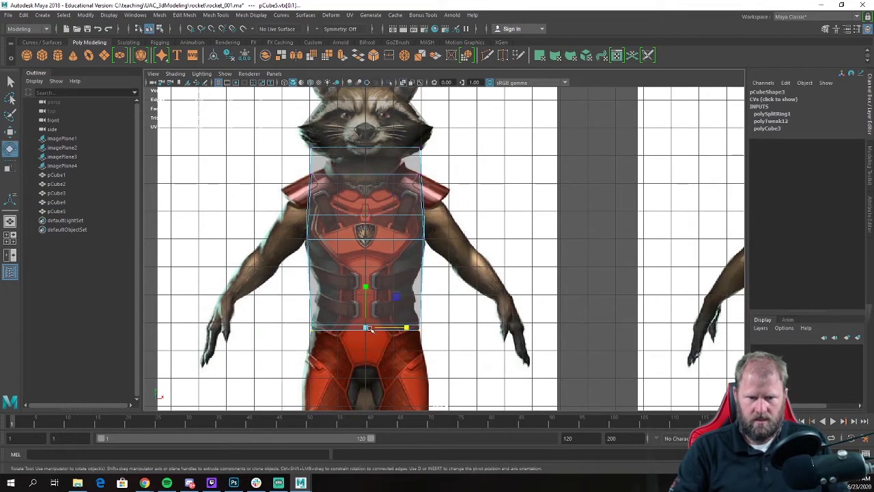
key("r")
left_click_drag(406, 329, 404, 329)
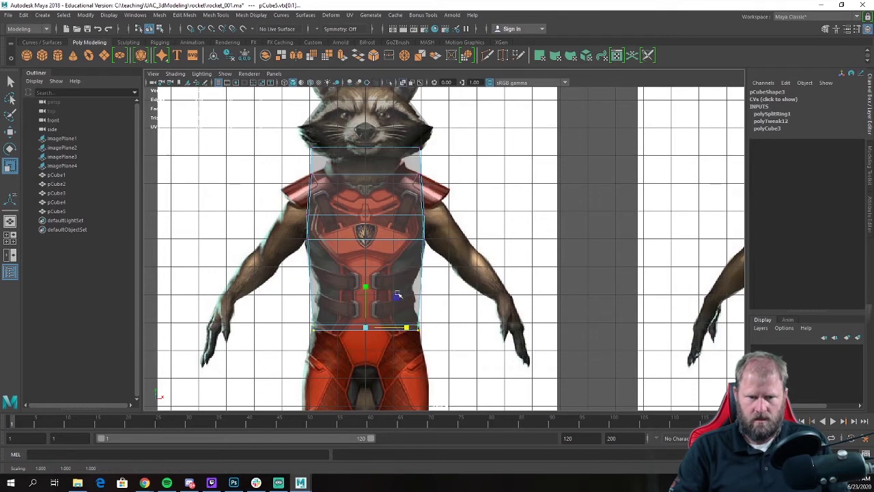
Step: Insert a second horizontal edge loop across the abdomen, narrow it to the waist contour, and check the torso in perspective
right_click_drag(404, 239, 349, 249)
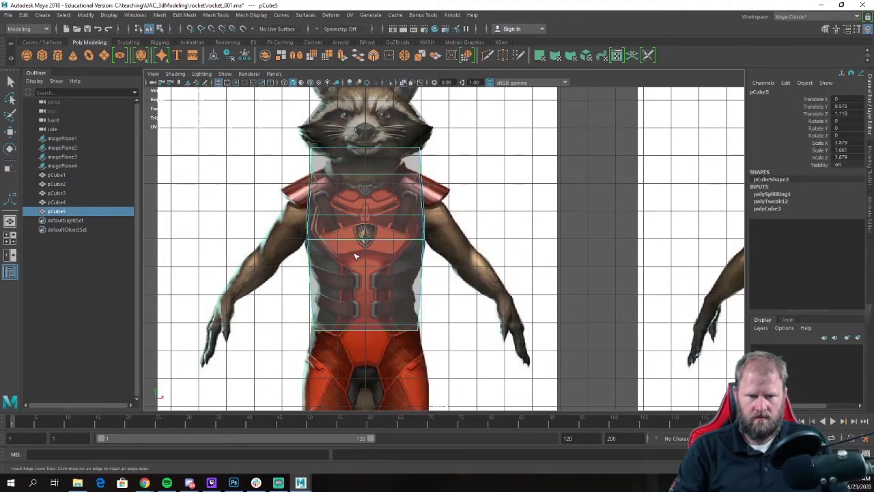
left_click(312, 296)
key("r")
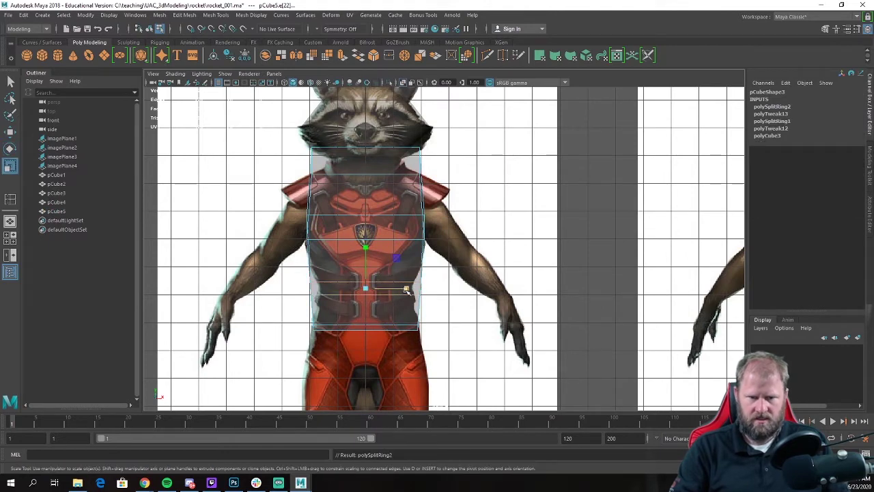
left_click_drag(406, 290, 402, 292)
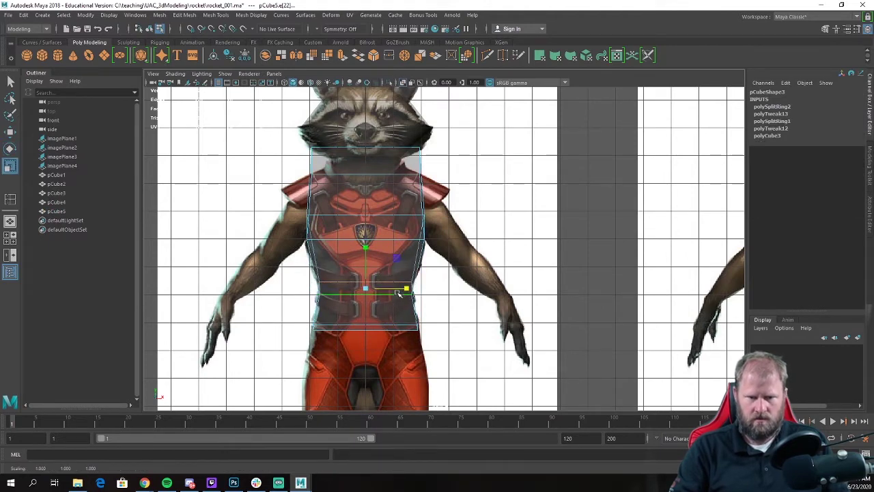
key("space")
key("space")
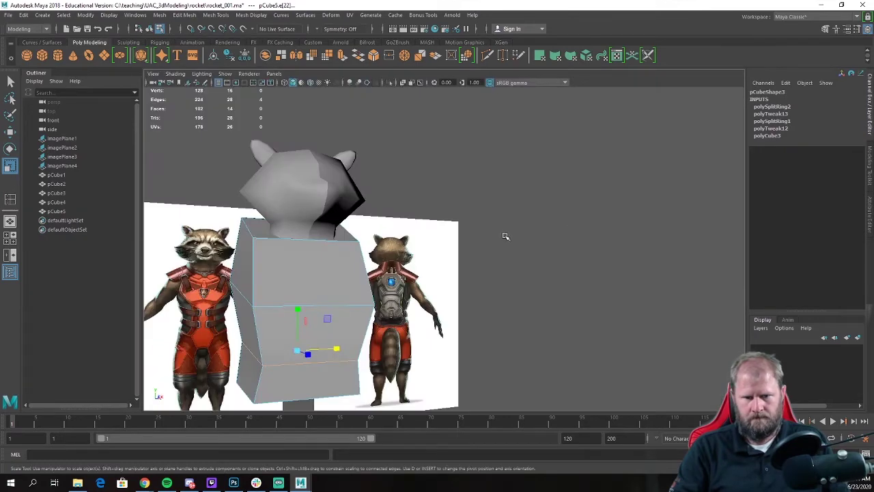
Step: Examine the torso block from the front, side and back against the reference images
key("space")
left_click_drag(635, 187, 502, 194, "alt")
scroll(594, 328, "down", 5)
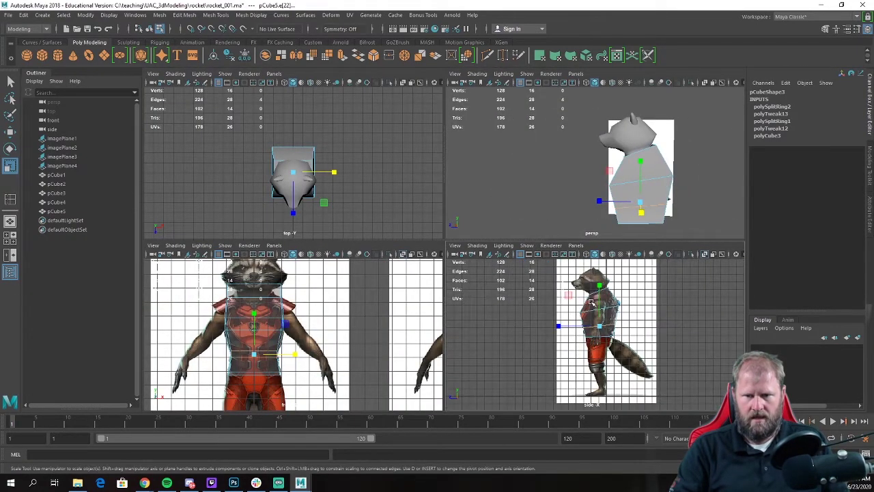
key("space")
left_click_drag(349, 228, 501, 267, "alt")
key("w")
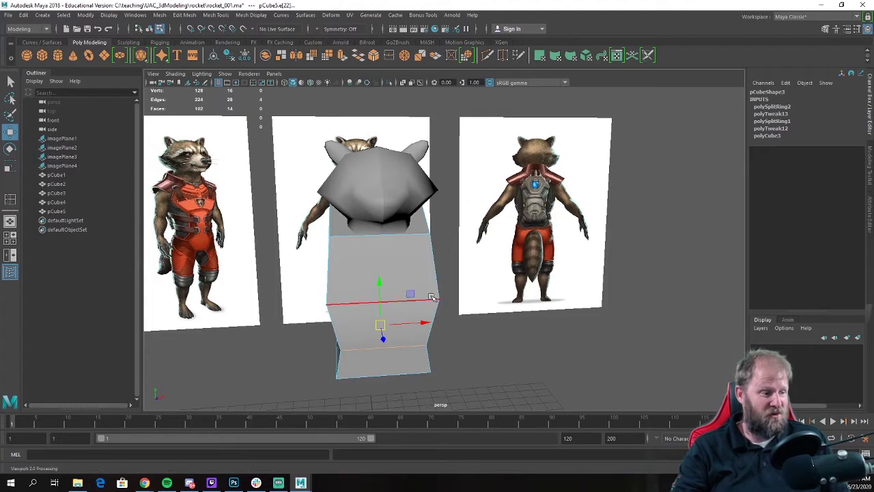
left_click_drag(380, 290, 477, 258, "alt")
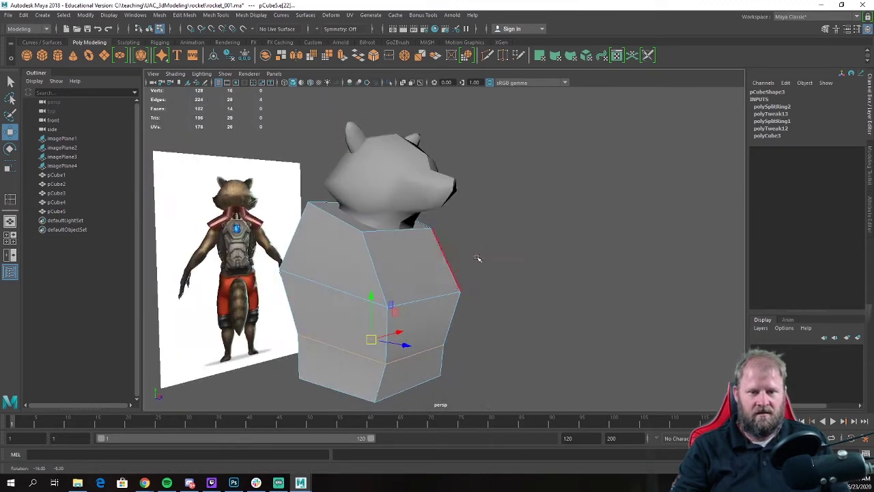
left_click(159, 16)
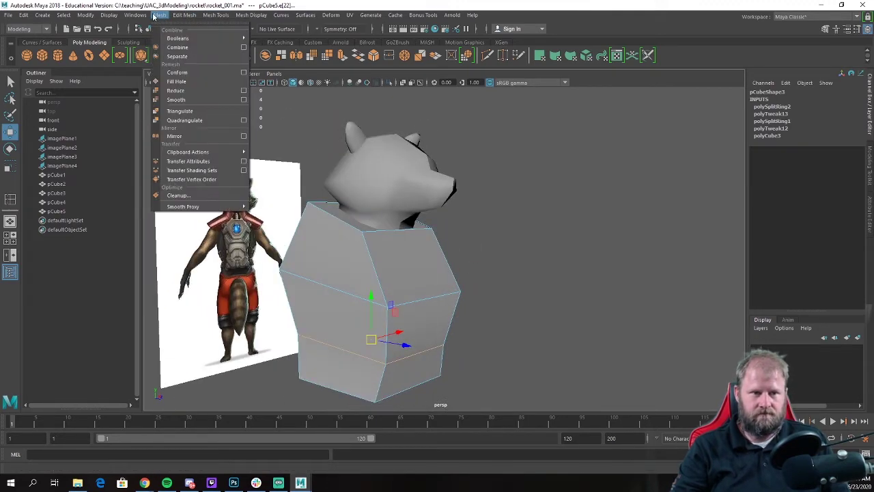
left_click(212, 99)
left_click_drag(481, 260, 444, 271, "alt")
key("ctrl+z")
Step: Smooth the whole torso object with one division and check its rounded shape in perspective
right_click_drag(441, 218, 491, 207)
left_click(546, 289)
left_click(453, 273)
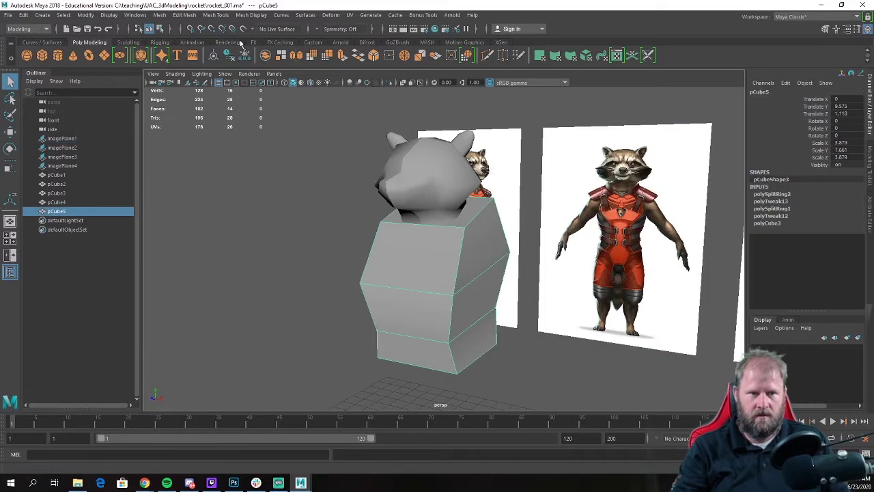
left_click(159, 15)
left_click(218, 99)
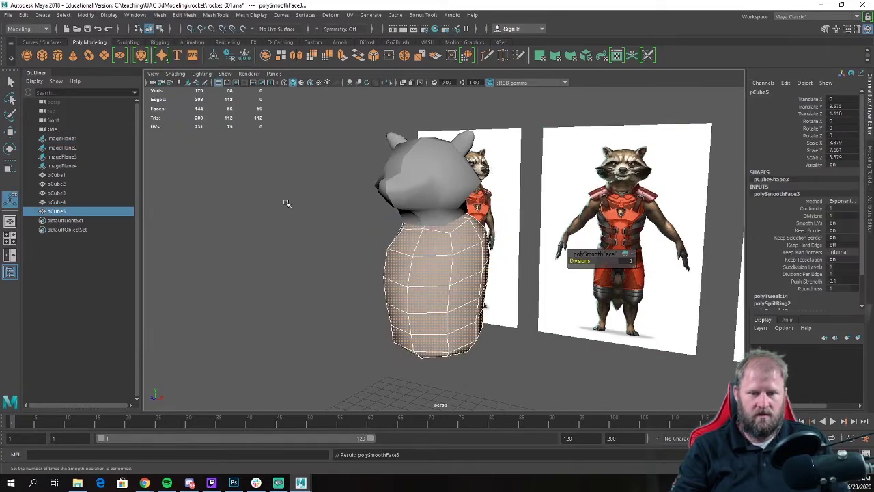
left_click(250, 258)
left_click_drag(191, 246, 228, 256, "alt")
left_click(324, 278)
left_click(429, 294)
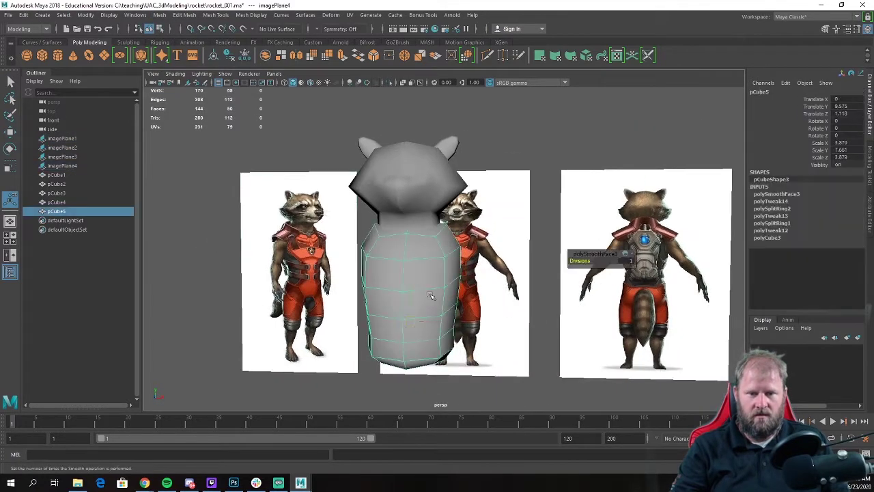
Step: In the front view, scale the smoothed torso's mid-chest edge loop up by about 1.07 to reach the reference's sides
key("w")
left_click_drag(428, 293, 426, 284, "alt")
key("space")
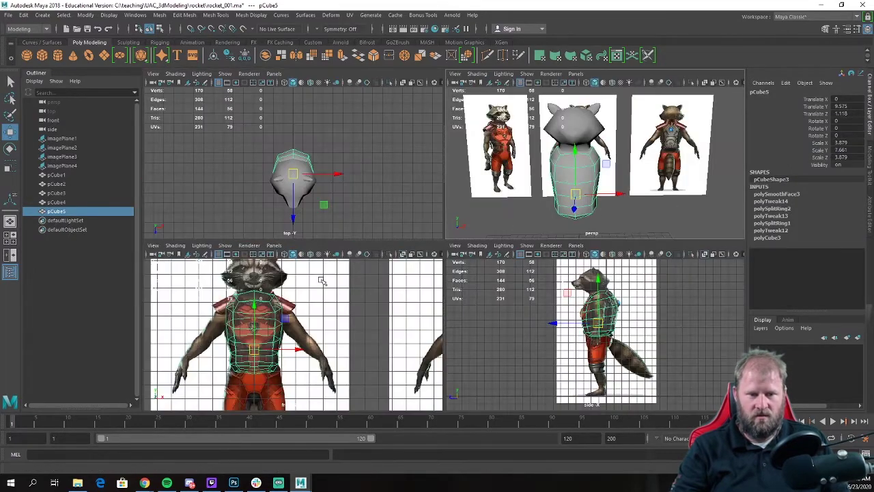
key("space")
scroll(319, 252, "up", 3)
middle_click_drag(335, 227, 355, 242, "alt")
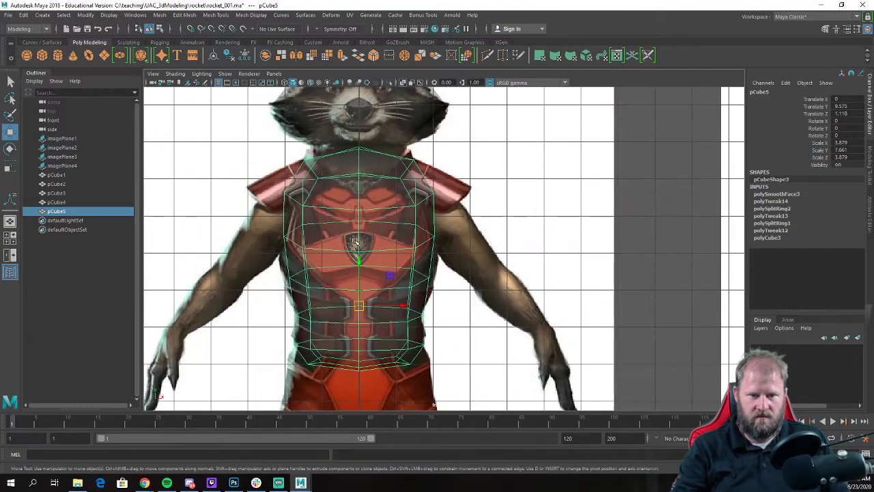
right_click_drag(367, 251, 374, 190)
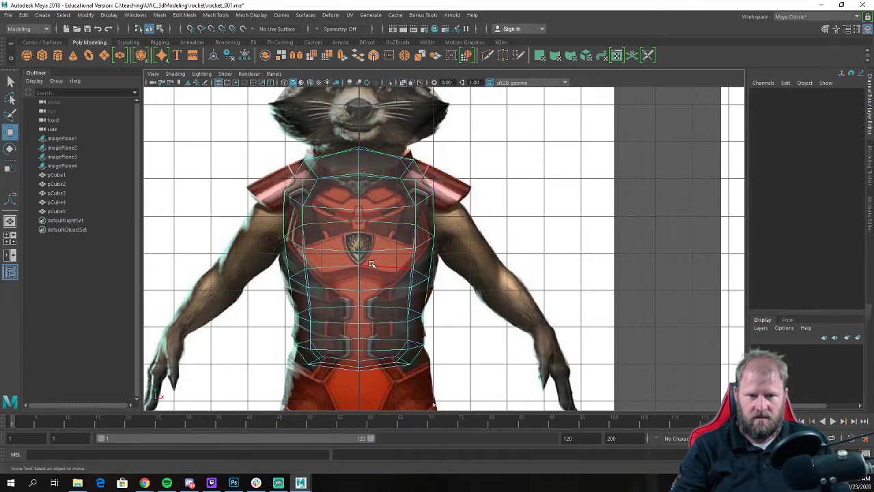
double_click(379, 251)
key("r")
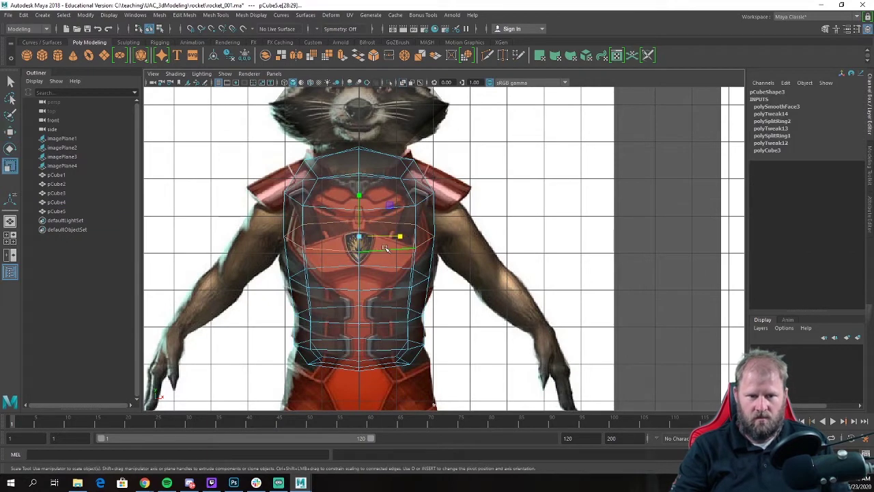
left_click_drag(360, 238, 372, 236)
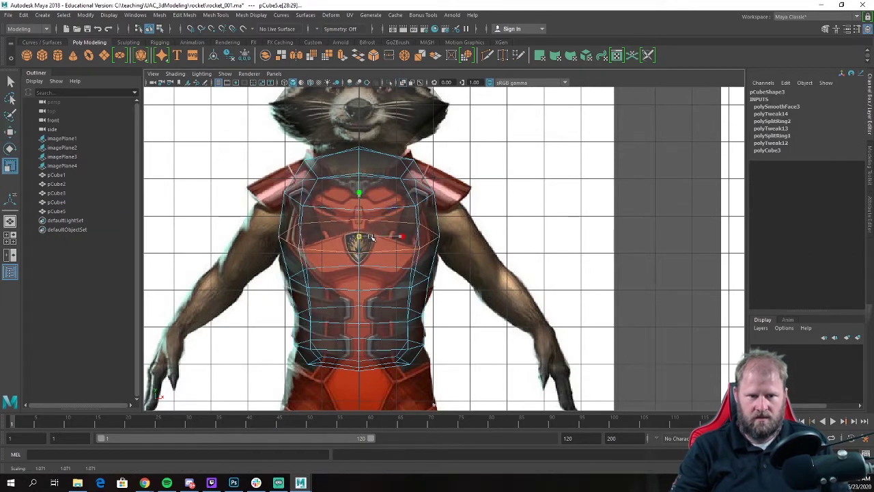
Step: Scale the edge loop just below the chest slightly larger to follow the reference's ribcage outline
double_click(367, 290)
left_click_drag(356, 274, 372, 280)
middle_click_drag(366, 280, 386, 208, "alt")
right_click_drag(386, 208, 457, 263, "alt")
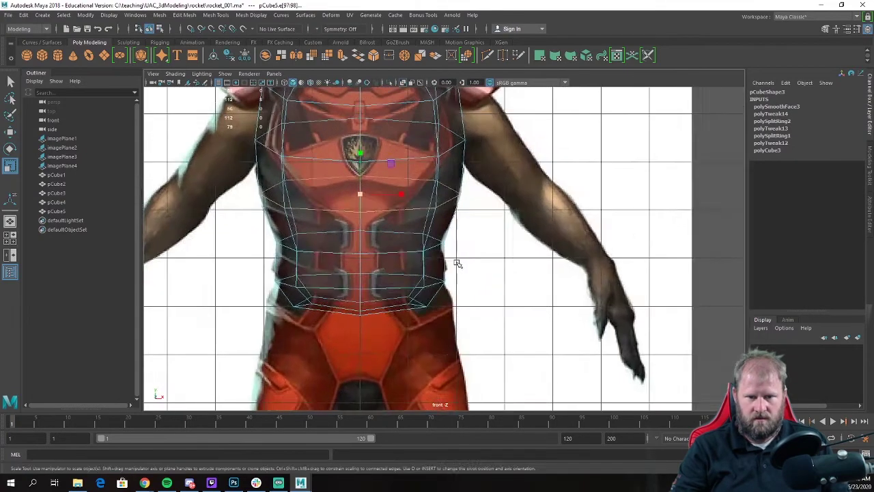
Step: Adjust the scale of the two abdominal edge loops to match the reference's waist in the front view
double_click(409, 253)
key("e")
key("r")
left_click_drag(361, 243, 359, 245)
double_click(375, 288)
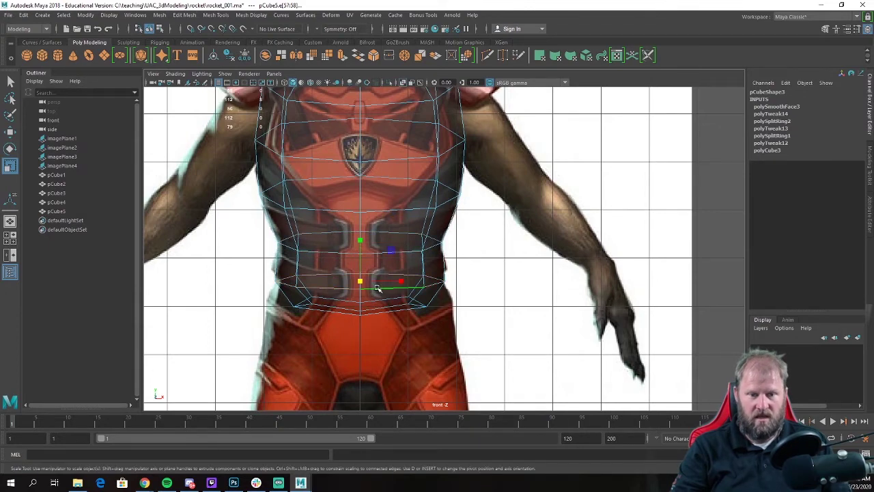
left_click_drag(359, 281, 362, 285)
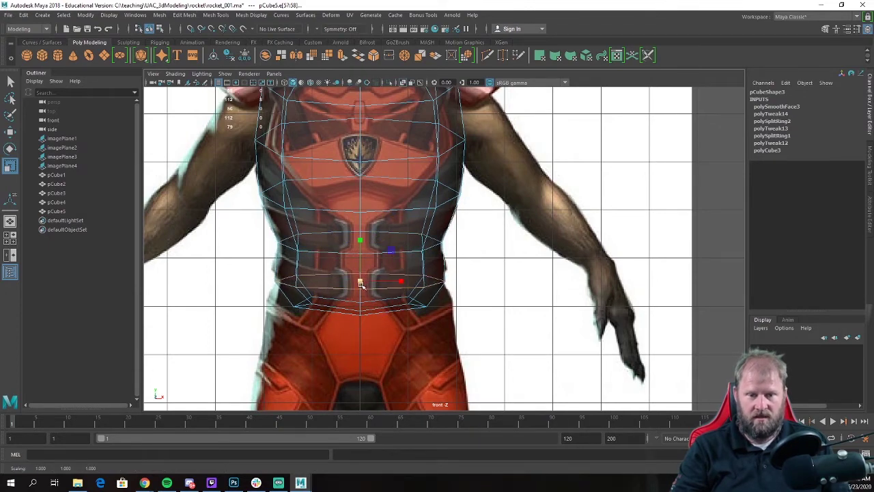
Step: Scale the torso's bottom vertices slightly outward to widen the lower end toward the reference's waistline
right_click_drag(386, 313, 343, 221)
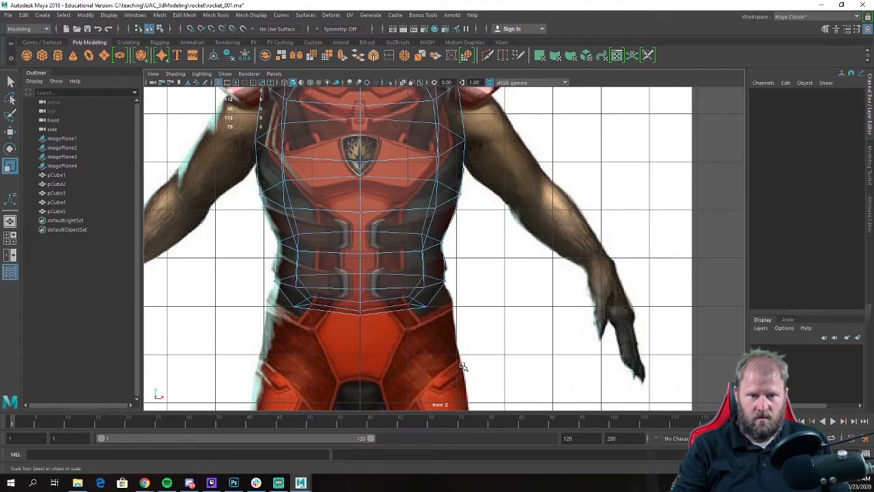
left_click_drag(462, 360, 254, 295)
key("e")
key("r")
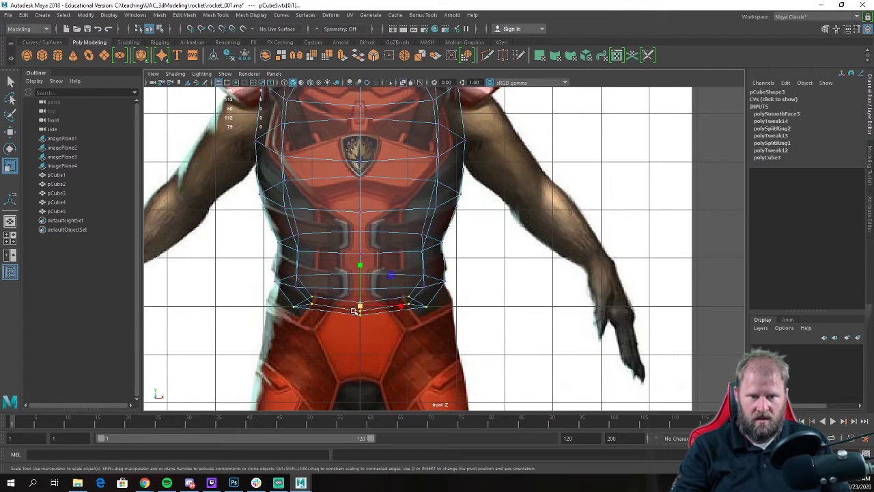
left_click_drag(360, 306, 371, 308)
Step: Select the torso's top vertices and examine the neck opening in perspective and in the side view
middle_click_drag(405, 133, 413, 289, "alt")
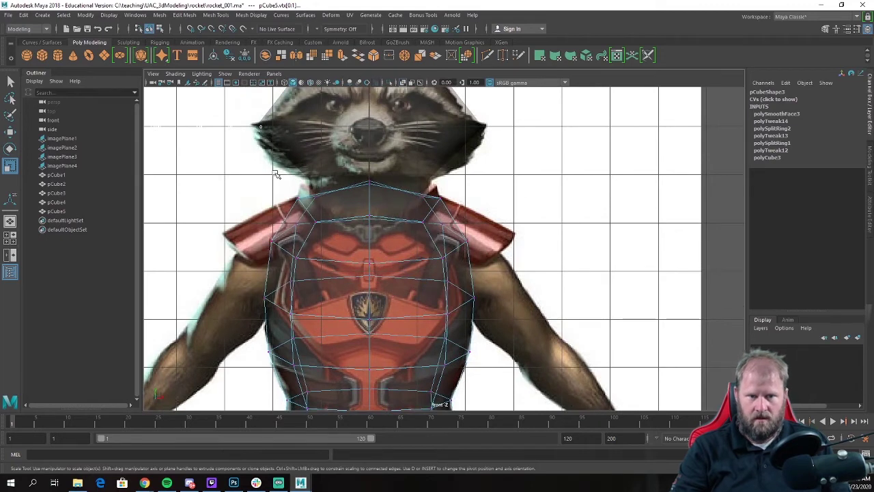
left_click_drag(269, 157, 461, 235)
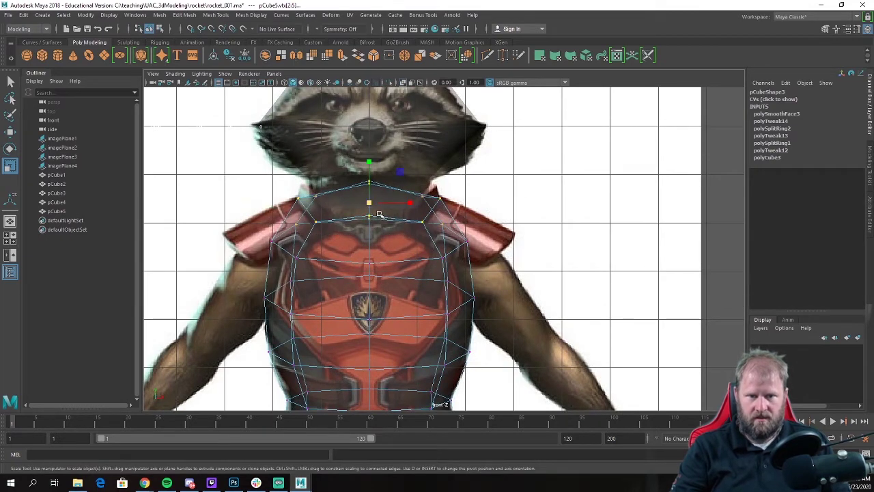
key("space")
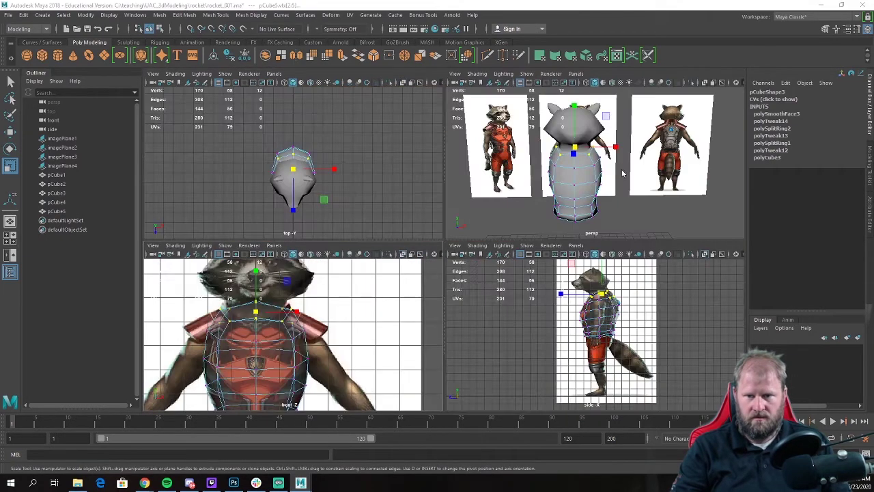
key("space")
left_click_drag(523, 182, 592, 273, "alt")
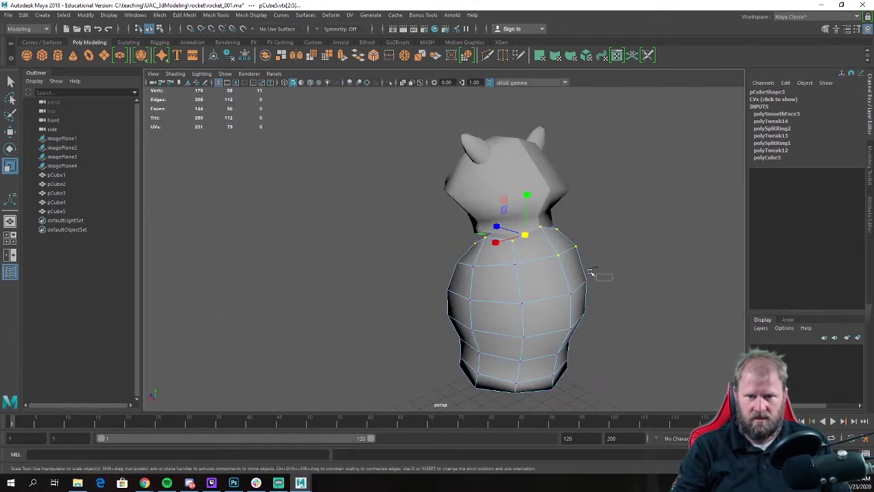
left_click_drag(550, 244, 416, 249, "alt")
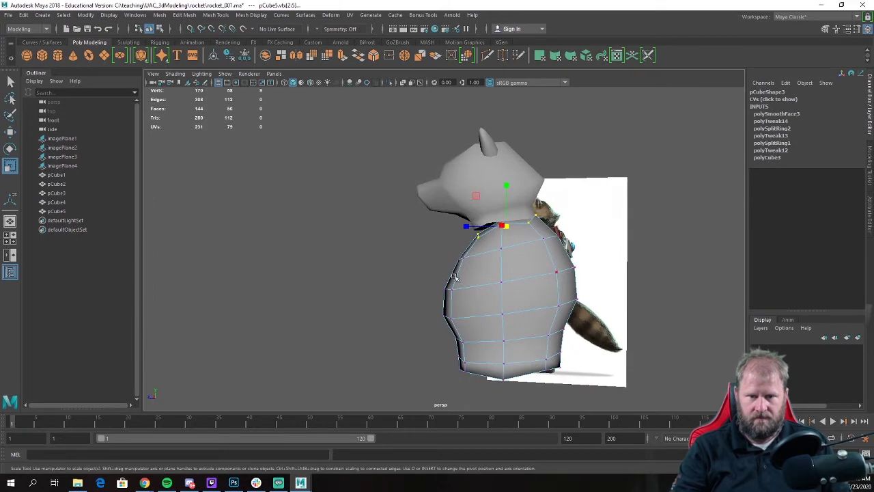
key("space")
key("space")
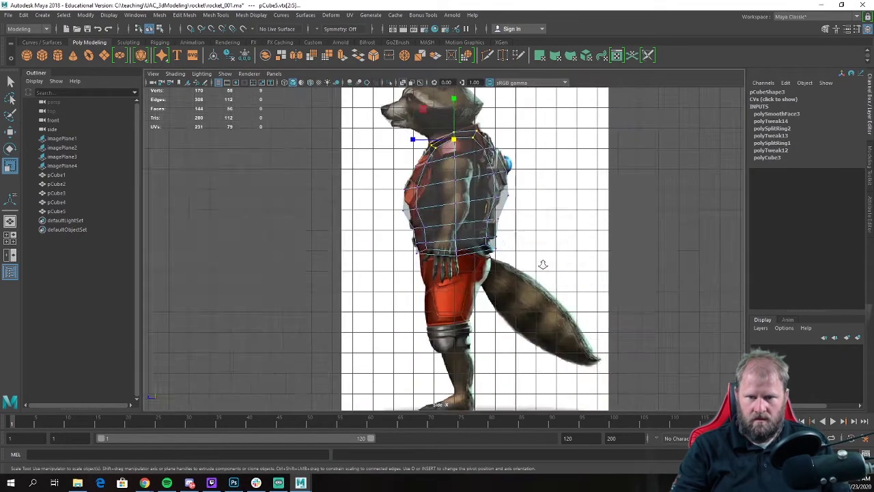
Step: In the side view, raise the rear neck vertices to the collar's back edge and align the middle and front ones with the collar line
scroll(464, 277, "up", 5)
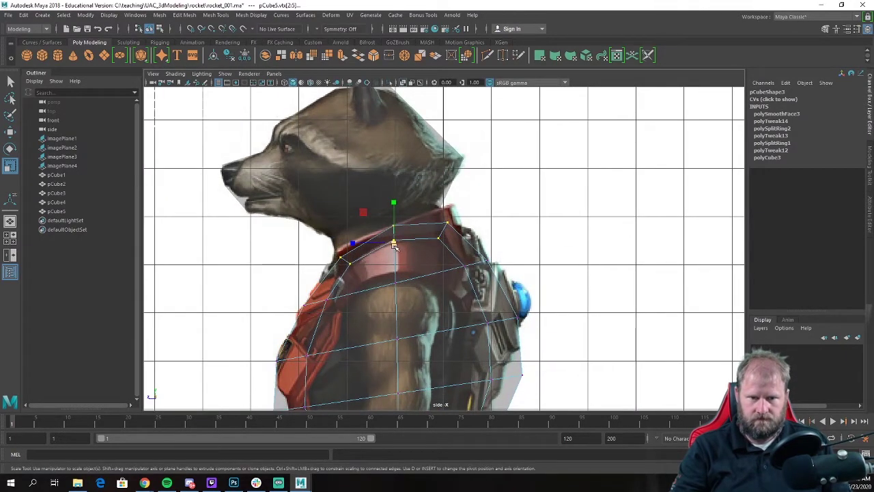
left_click_drag(394, 246, 484, 252)
key("w")
scroll(476, 235, "up", 2)
left_click_drag(451, 222, 452, 204)
left_click(383, 232)
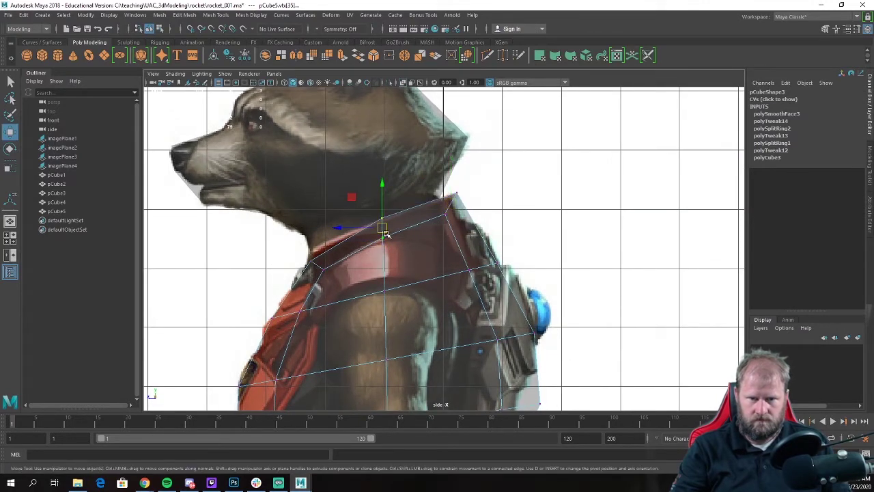
left_click_drag(299, 245, 313, 257)
middle_click_drag(313, 256, 253, 185, "alt")
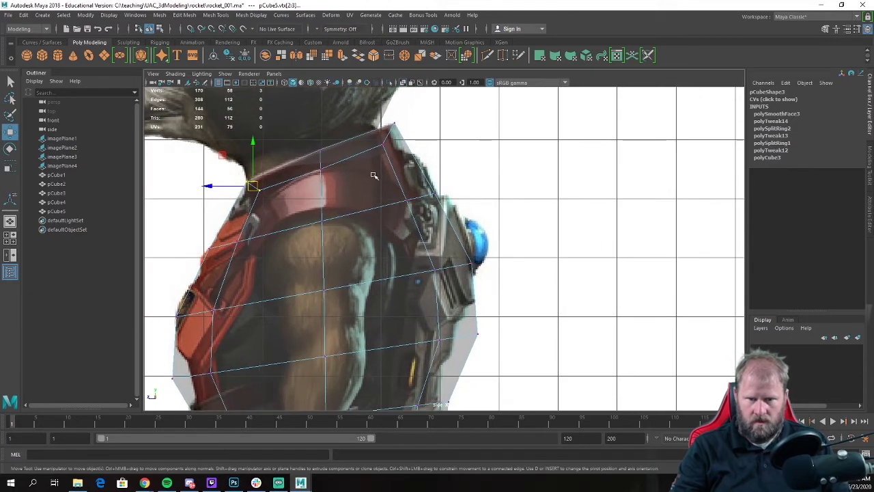
Step: Reposition the shoulder, upper-back and mid-back vertices in the side view to follow the reference's back outline
left_click(421, 201)
left_click_drag(419, 197, 424, 196)
middle_click_drag(450, 293, 457, 248, "alt")
left_click_drag(412, 269, 529, 319)
left_click_drag(433, 291, 415, 292)
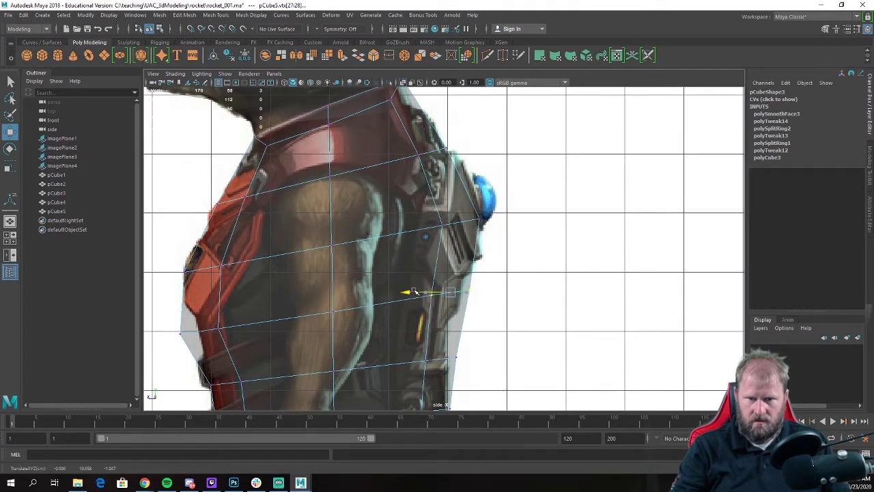
left_click(456, 223)
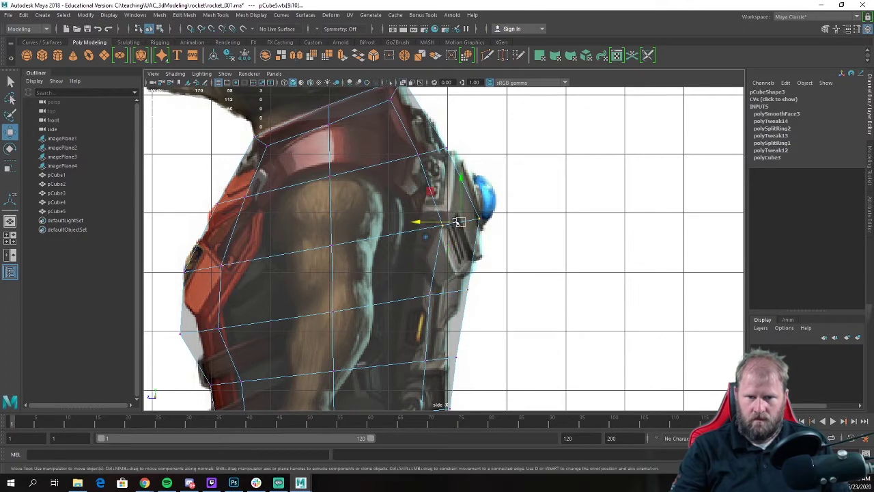
left_click_drag(457, 221, 462, 223)
middle_click_drag(477, 366, 486, 299, "alt")
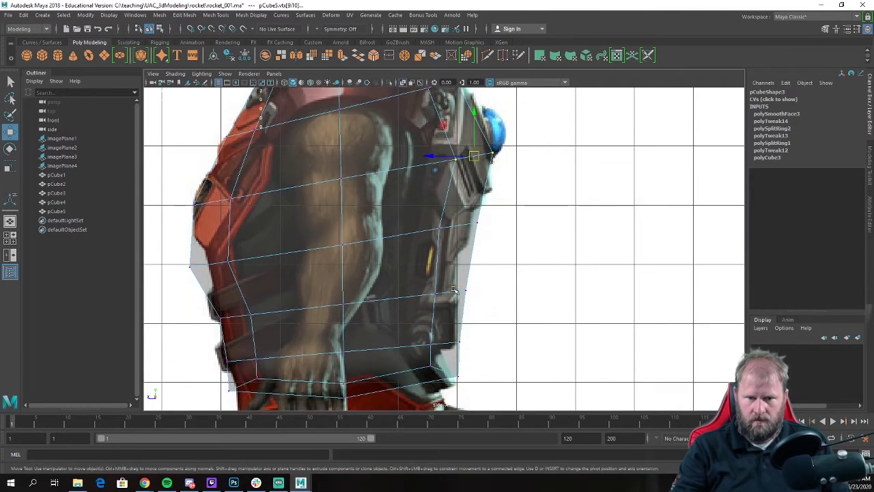
Step: Move the lower-back vertices and the bottom rear vertices onto the reference's back and waist contour
left_click_drag(476, 304, 418, 262)
left_click_drag(415, 293, 407, 292)
middle_click_drag(487, 392, 500, 293, "alt")
scroll(501, 292, "up", 1)
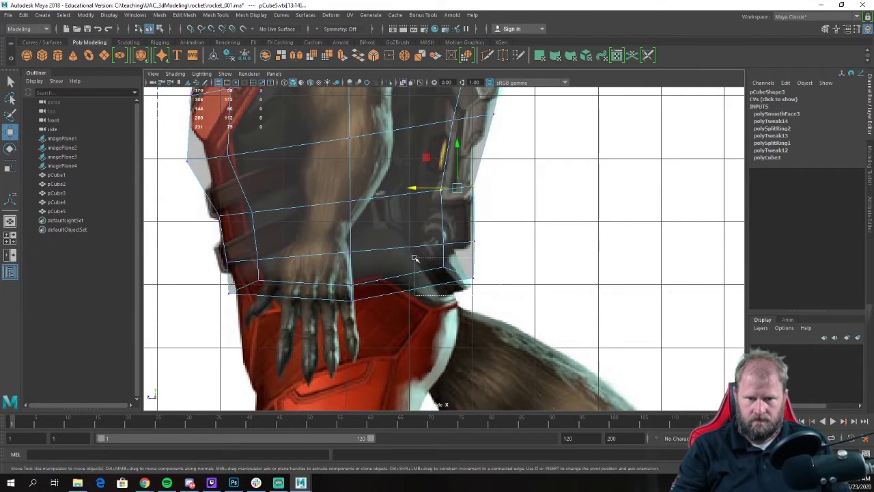
left_click_drag(414, 257, 450, 280)
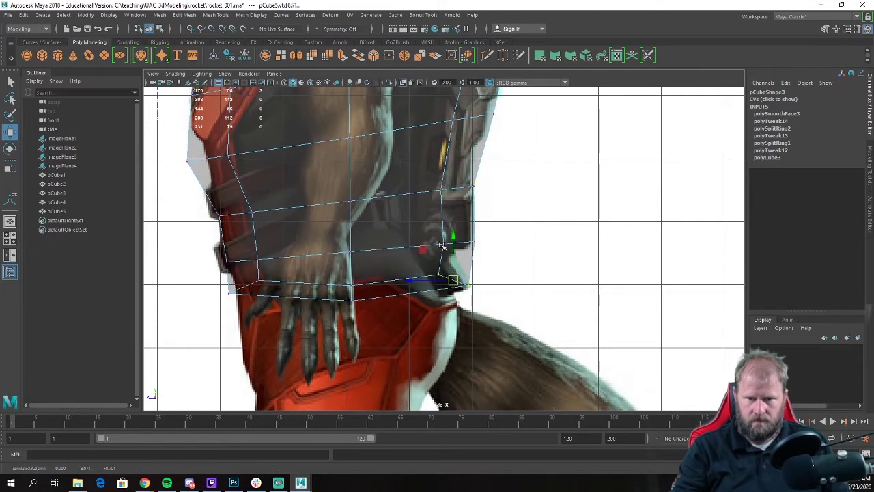
Step: Fit the front vertices at the bottom edge and lower abdomen to the side reference, and pull the belly vertices inward to its outline
middle_click_drag(435, 223, 544, 265, "alt")
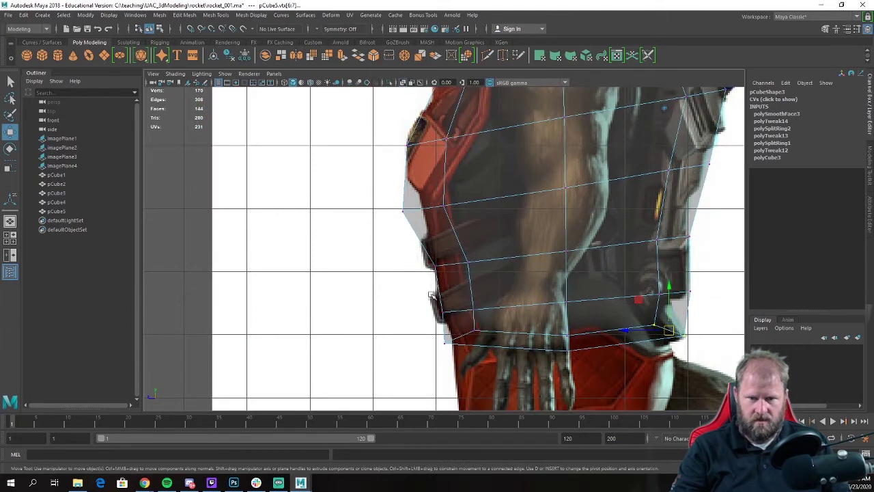
left_click_drag(437, 289, 509, 362)
left_click_drag(488, 333, 490, 334)
left_click_drag(432, 321, 494, 362)
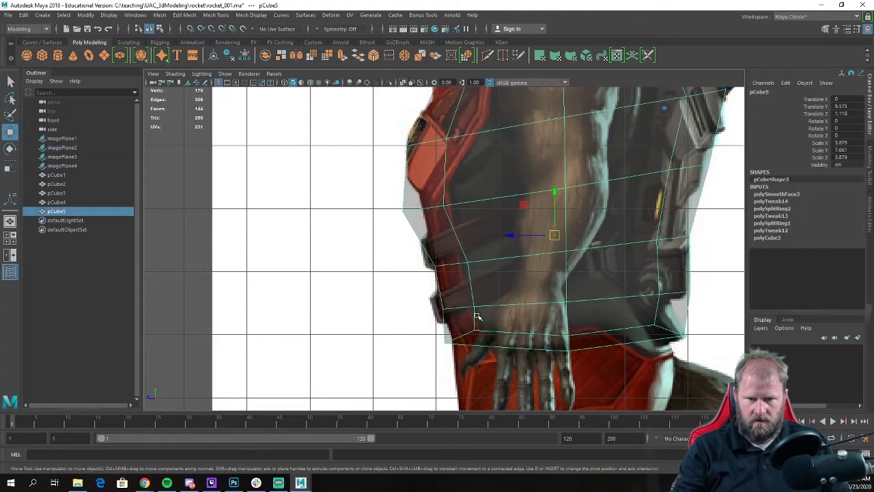
right_click_drag(486, 316, 443, 221)
left_click_drag(529, 391, 467, 334)
mouse_move(423, 280)
left_mouse_down()
mouse_move(442, 305)
mouse_move(459, 300)
left_mouse_up()
middle_click_drag(418, 217, 432, 266, "alt")
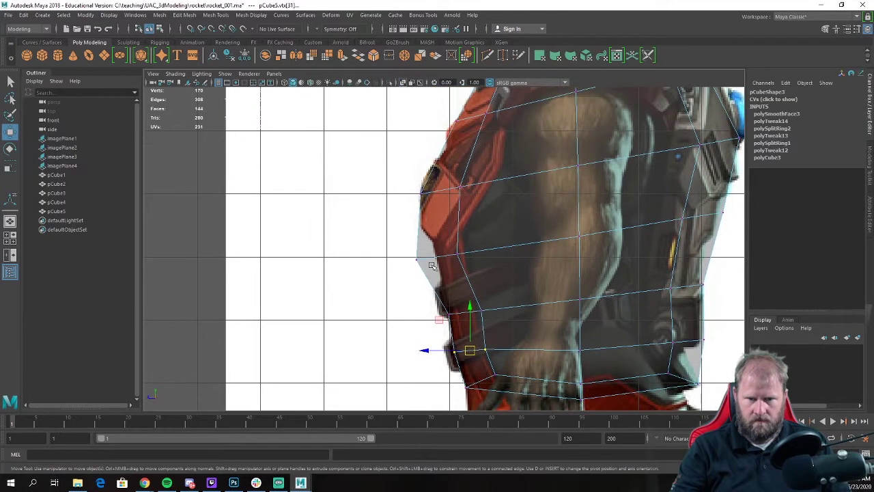
left_click_drag(437, 258, 453, 256)
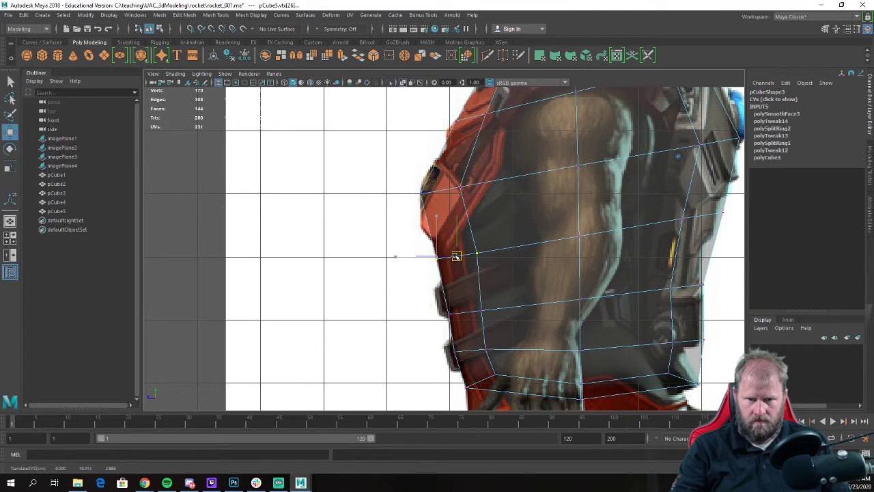
Step: Nudge the vertices at the front of the chest slightly upward in the side view to match the reference outline
middle_click_drag(410, 170, 406, 212, "alt")
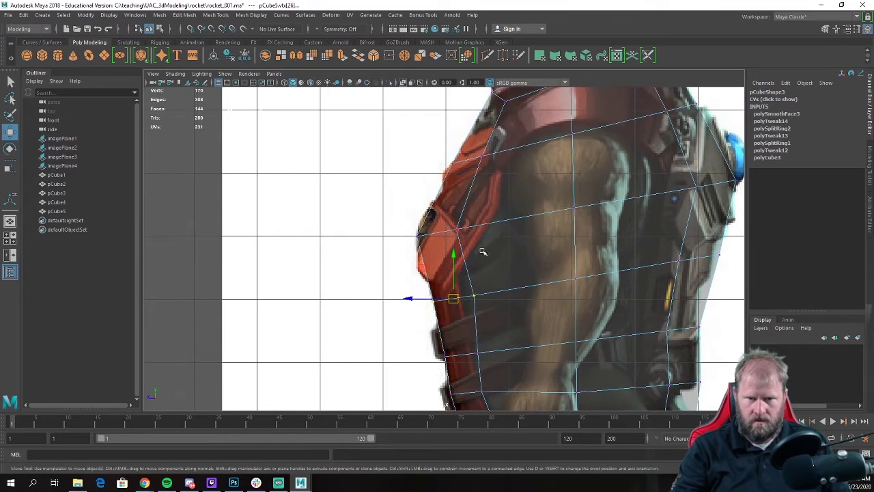
left_click_drag(482, 251, 404, 202)
mouse_move(438, 232)
left_mouse_down()
mouse_move(437, 262)
mouse_move(438, 230)
left_mouse_up()
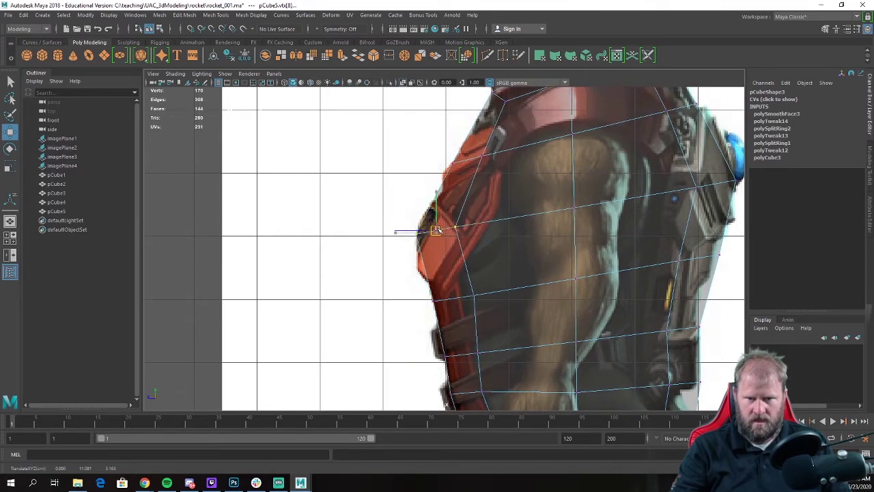
scroll(550, 250, "down", 3)
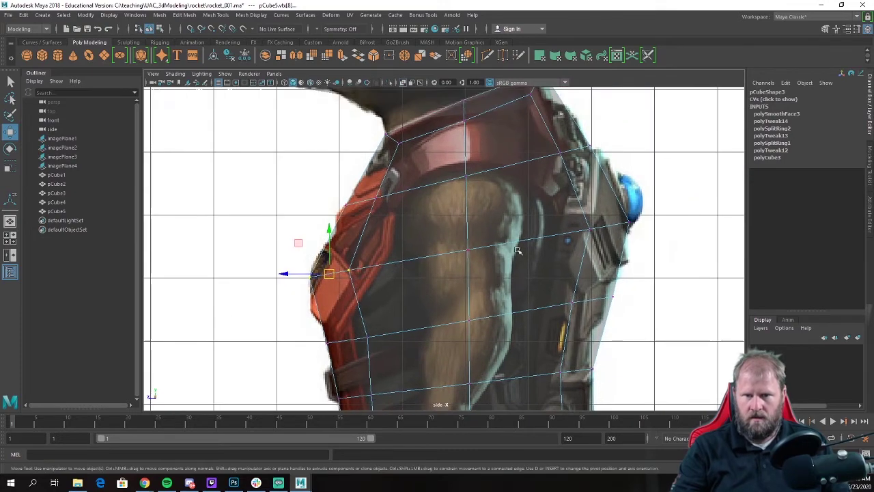
Step: Return to object mode and compare the torso and head with the reference image planes from several angles in perspective
key("space")
key("space")
left_click_drag(488, 274, 567, 270, "alt")
scroll(434, 243, "up", 3)
right_click_drag(432, 220, 471, 208)
left_click(470, 276)
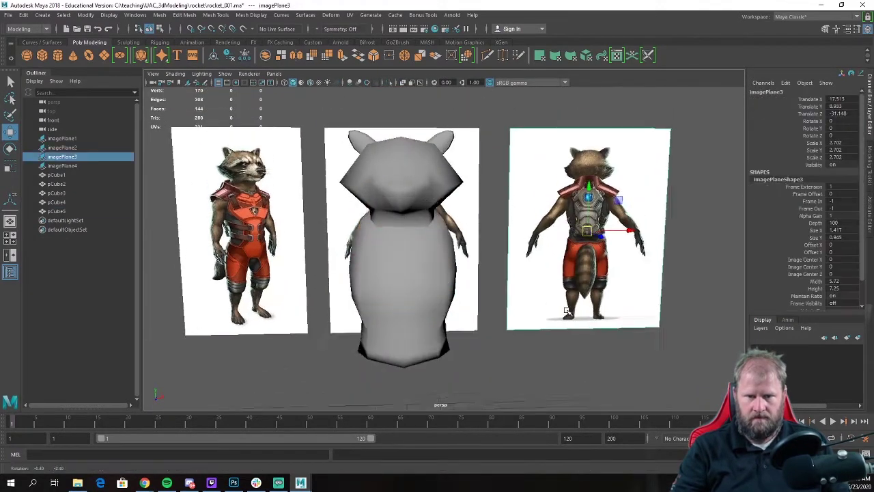
left_click_drag(470, 275, 560, 315, "alt")
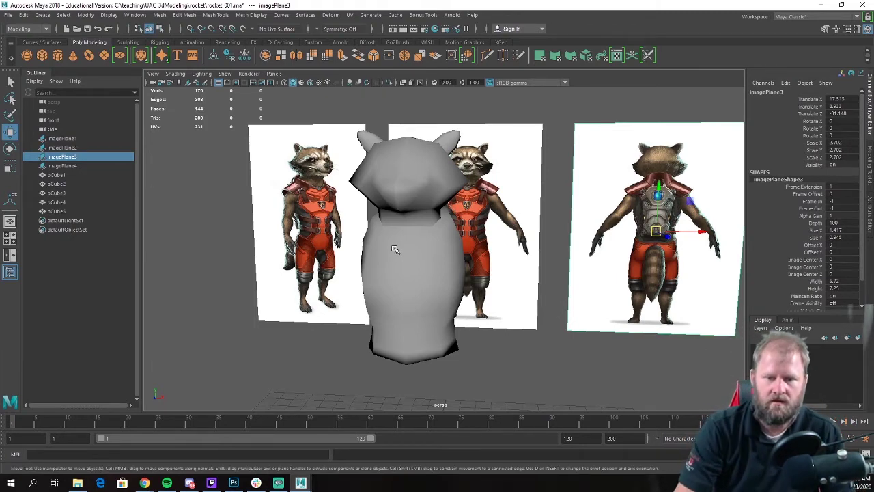
left_click_drag(534, 286, 476, 260, "alt")
left_click(557, 248)
left_click_drag(537, 267, 469, 271, "alt")
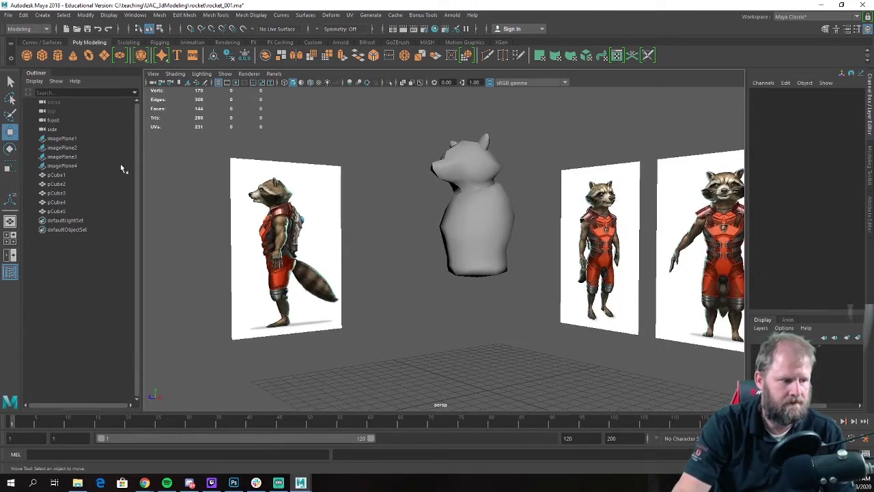
left_click_drag(253, 176, 401, 181, "alt")
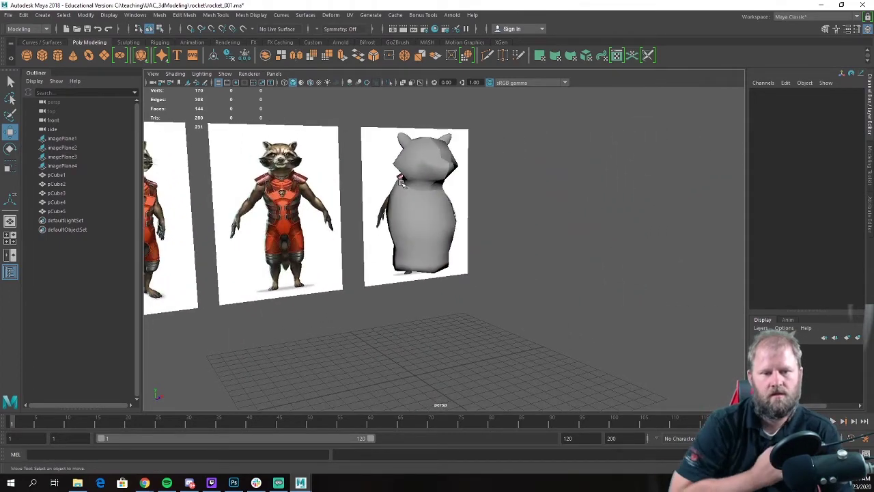
left_click_drag(508, 283, 484, 281, "alt")
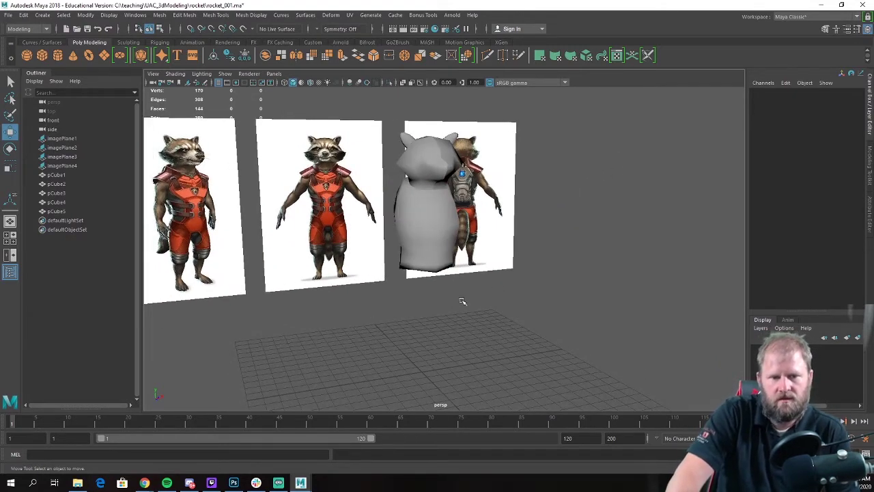
left_click_drag(461, 301, 492, 267, "alt")
left_click(454, 258)
left_click(493, 268)
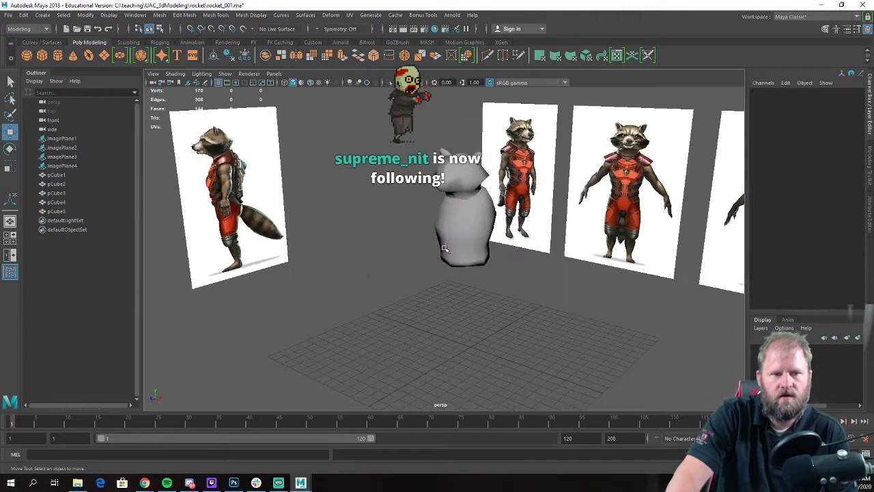
left_click_drag(443, 249, 419, 237, "alt")
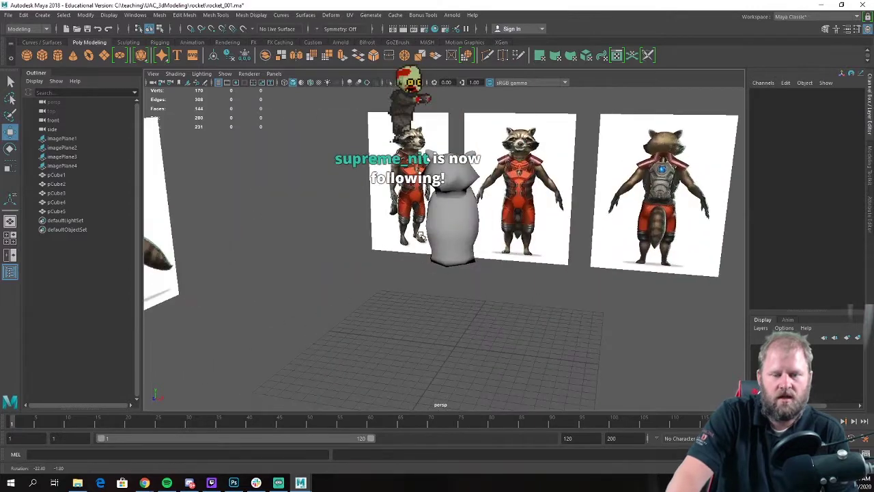
right_click_drag(380, 244, 406, 244, "alt")
left_click_drag(406, 243, 408, 237, "alt")
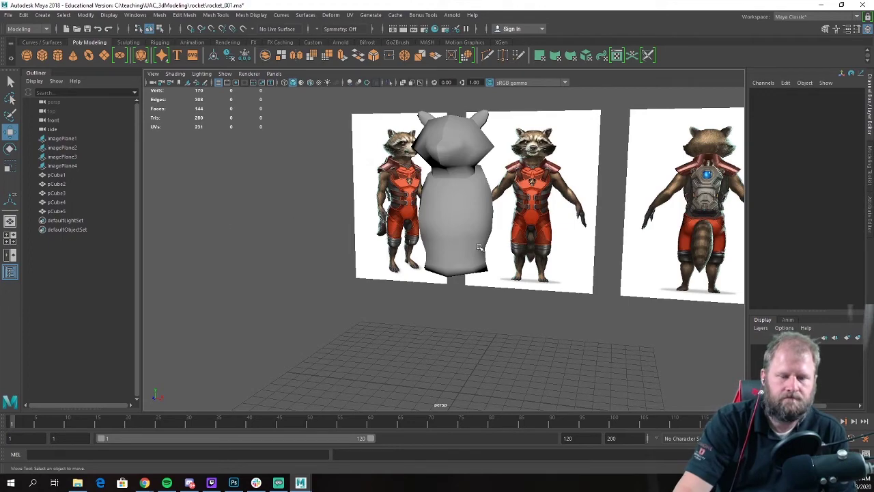
left_click_drag(480, 247, 413, 229, "alt")
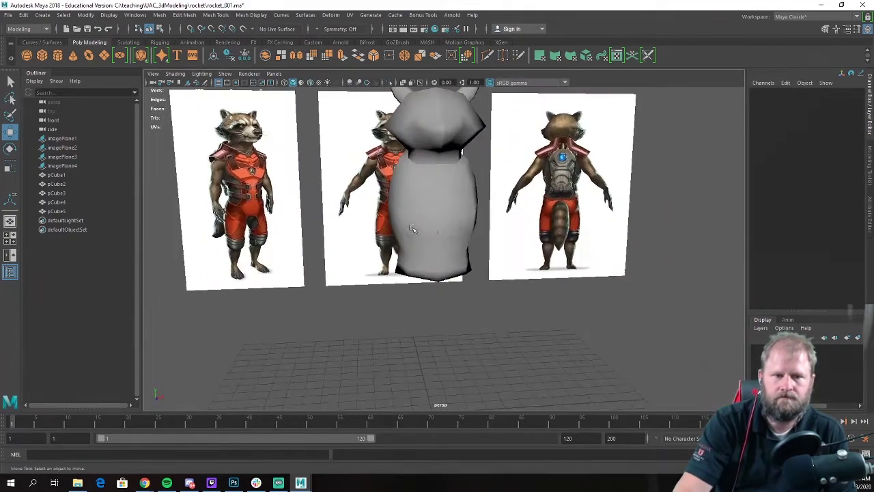
left_click_drag(323, 169, 465, 236, "alt")
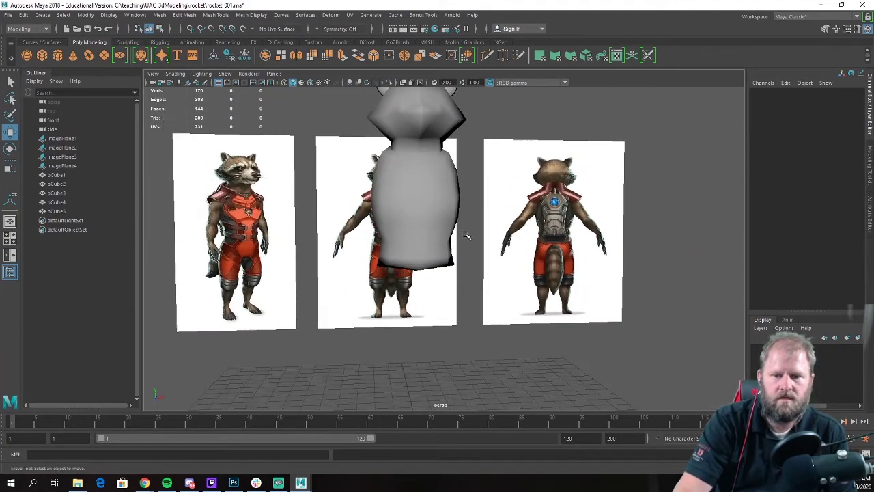
Step: Select the torso and check its mesh against the front reference from the collar down to the hips and legs
left_click(429, 251)
key("space")
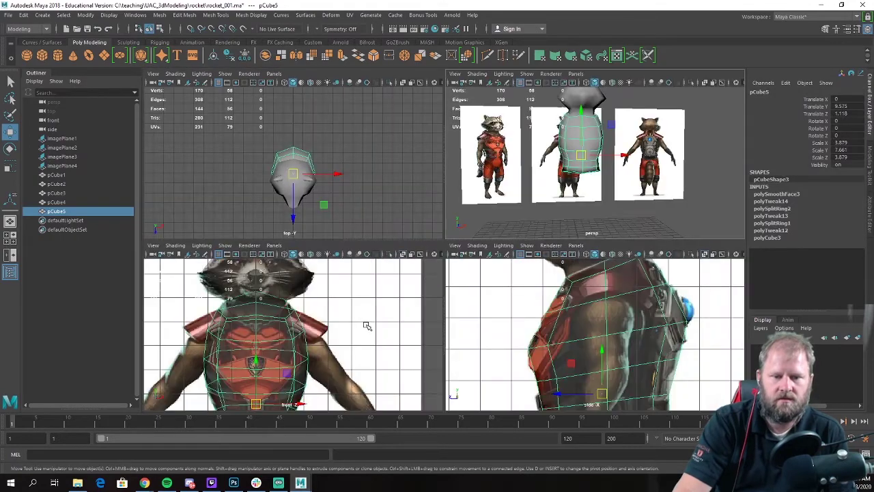
key("space")
right_click_drag(366, 326, 370, 241, "alt")
middle_click_drag(382, 181, 374, 219, "alt")
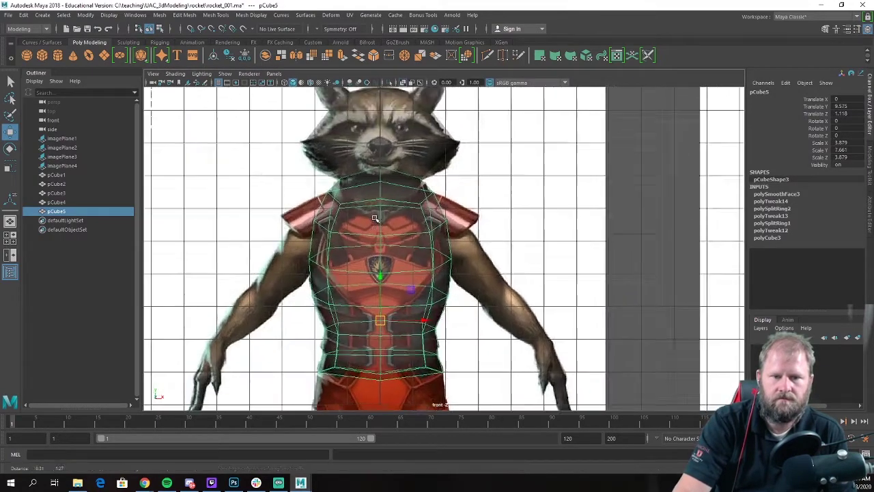
scroll(375, 218, "up", 2)
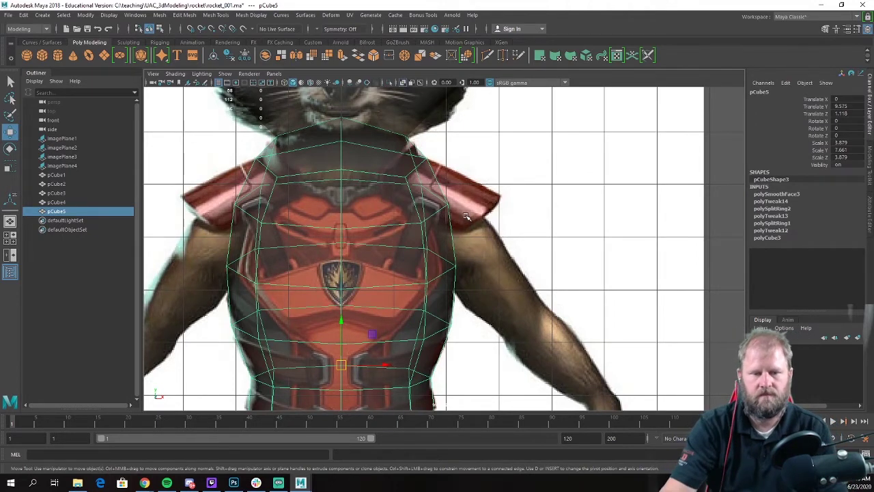
right_click_drag(492, 225, 490, 156, "alt")
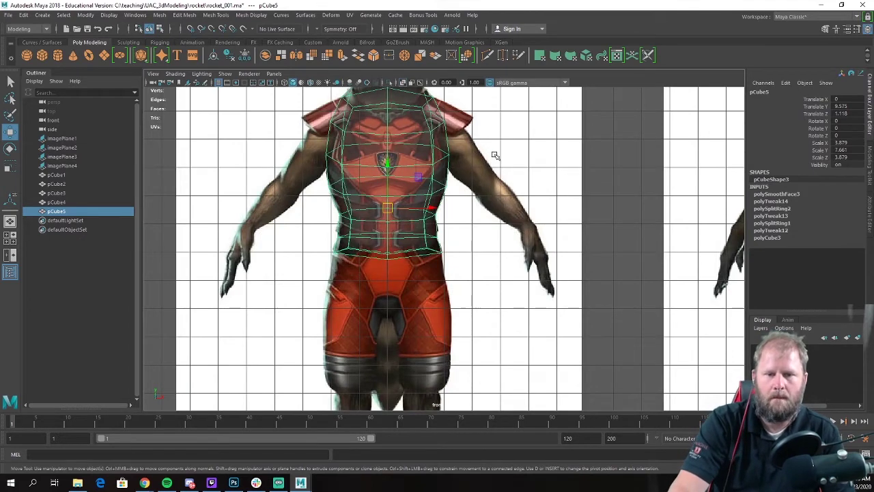
middle_click_drag(495, 155, 470, 216, "alt")
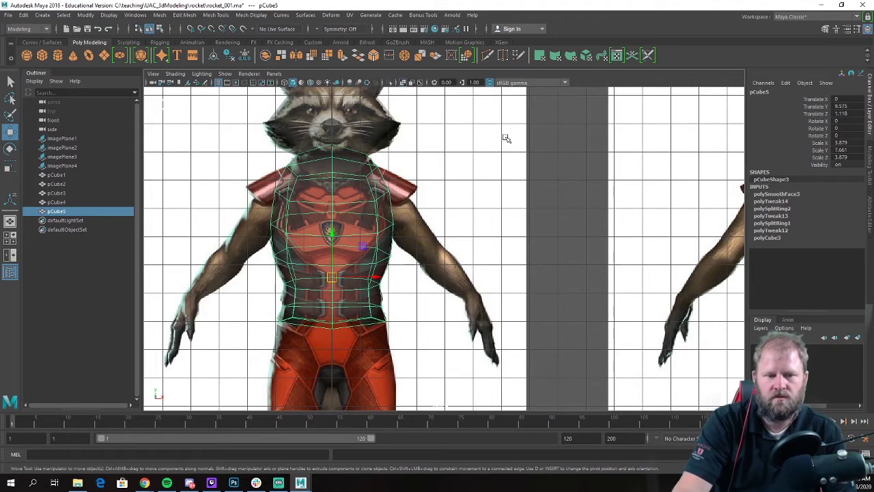
right_click_drag(503, 141, 485, 162, "alt")
middle_click_drag(481, 171, 493, 125, "alt")
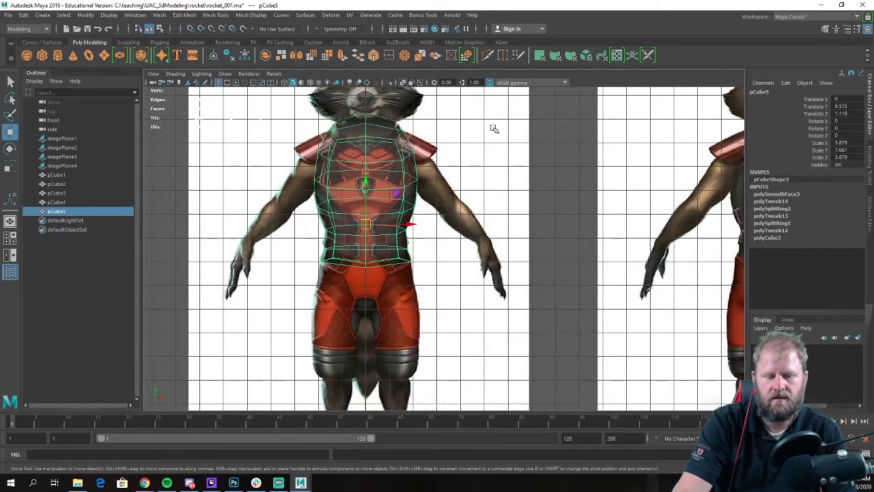
middle_click_drag(430, 215, 428, 150, "alt")
scroll(388, 178, "up", 2)
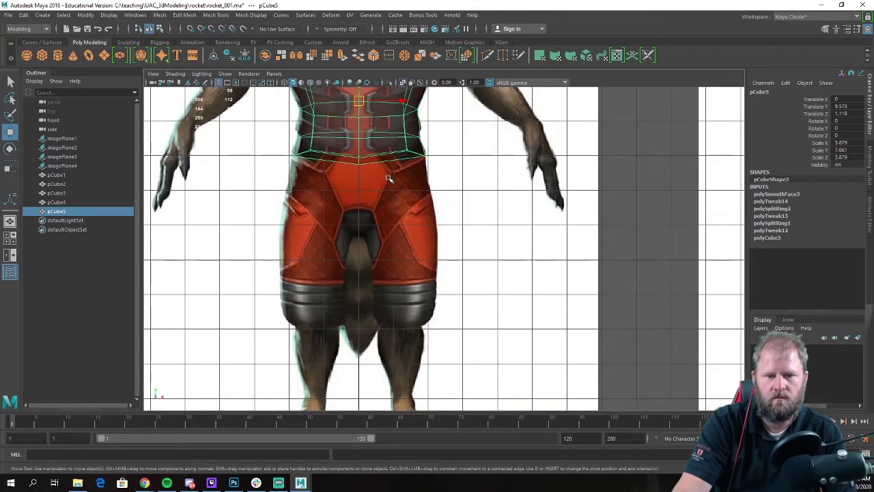
Step: Extrude the four faces on the torso's underside straight down to the crotch of the front reference
right_click_drag(377, 147, 383, 159)
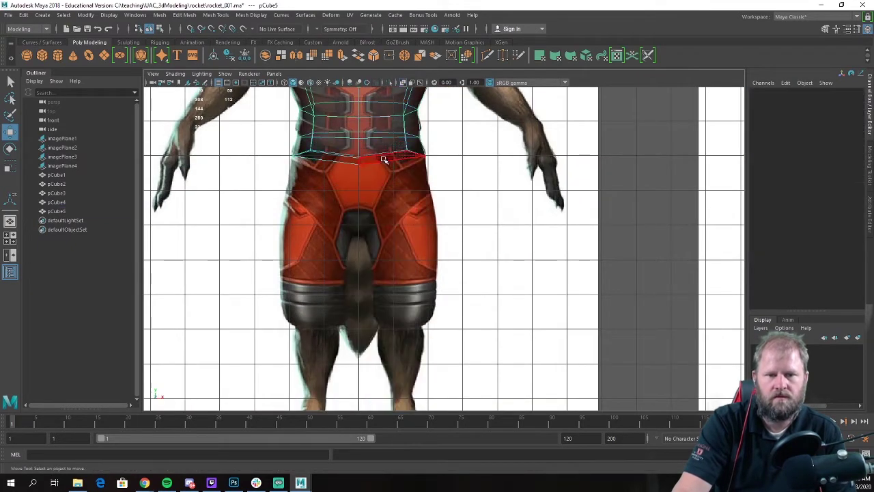
key("space")
key("space")
left_click_drag(543, 235, 513, 157, "alt")
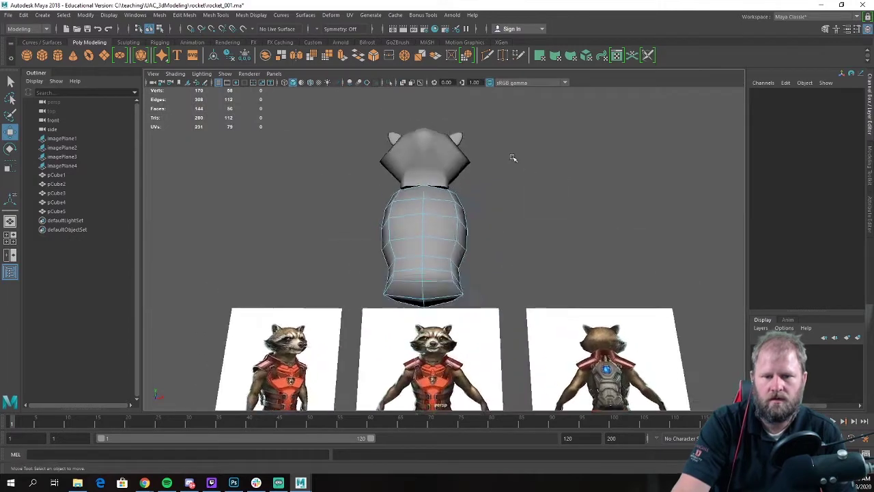
scroll(513, 158, "up", 4)
middle_click_drag(512, 157, 511, 294, "alt")
left_click(414, 393)
left_click(414, 371)
left_click(380, 365, "shift")
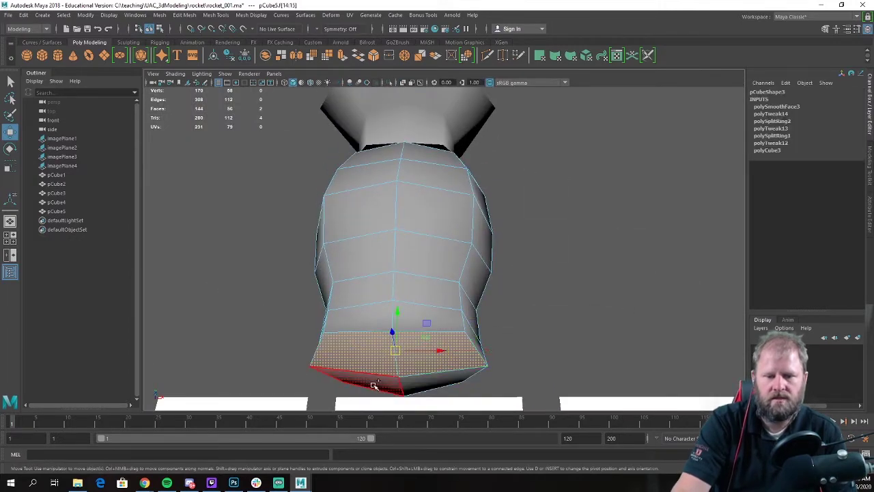
left_click(375, 384, "shift")
left_click(430, 377, "shift")
left_click_drag(517, 205, 514, 292, "alt")
key("space")
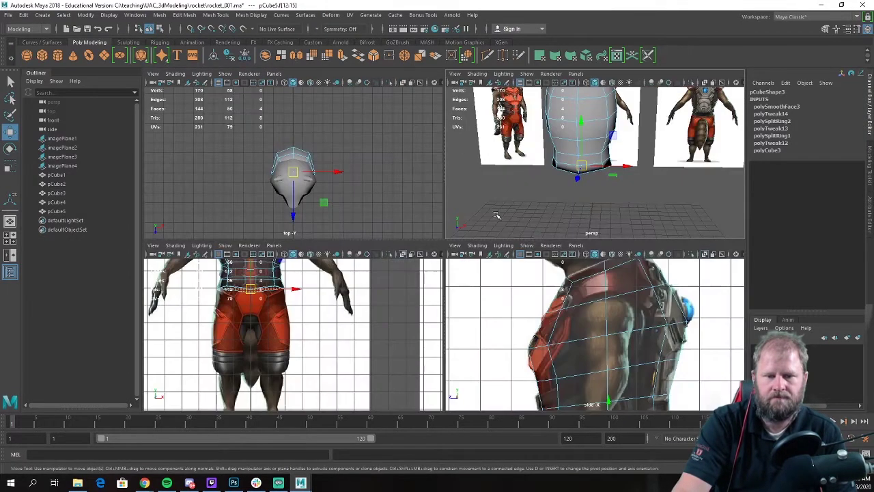
key("space")
middle_click_drag(488, 179, 523, 215, "alt")
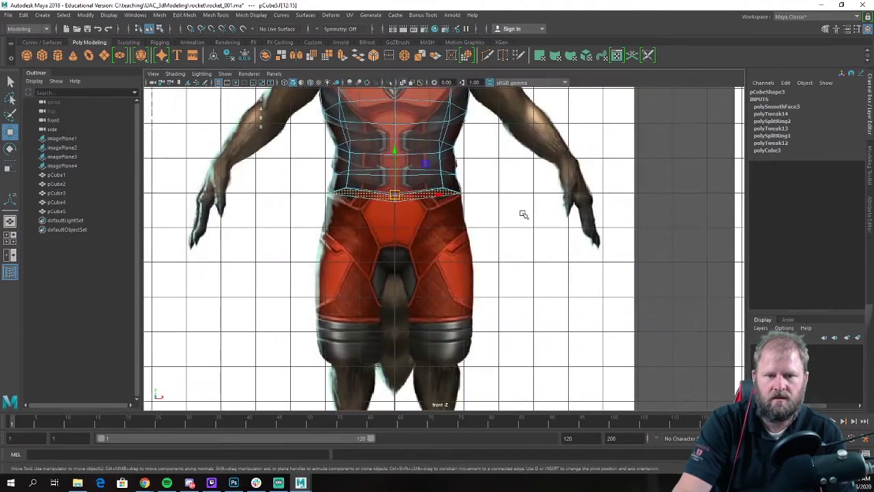
right_click_drag(419, 172, 413, 159, "shift")
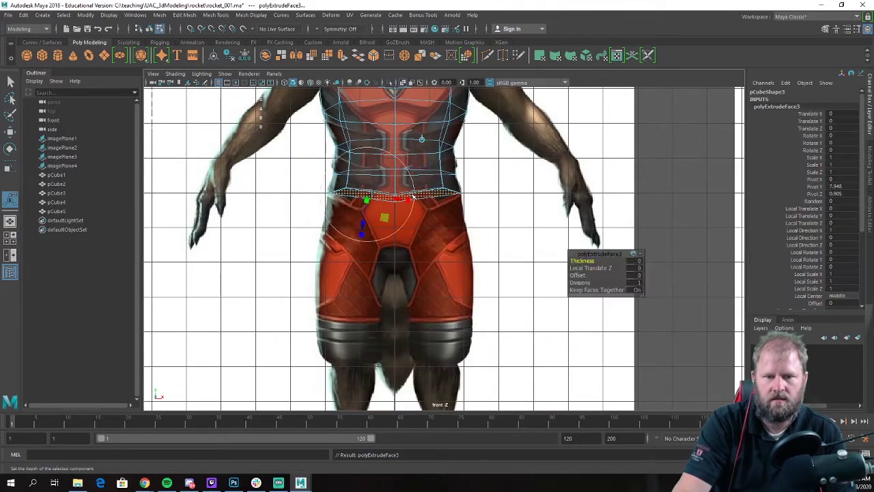
left_click_drag(393, 155, 399, 222)
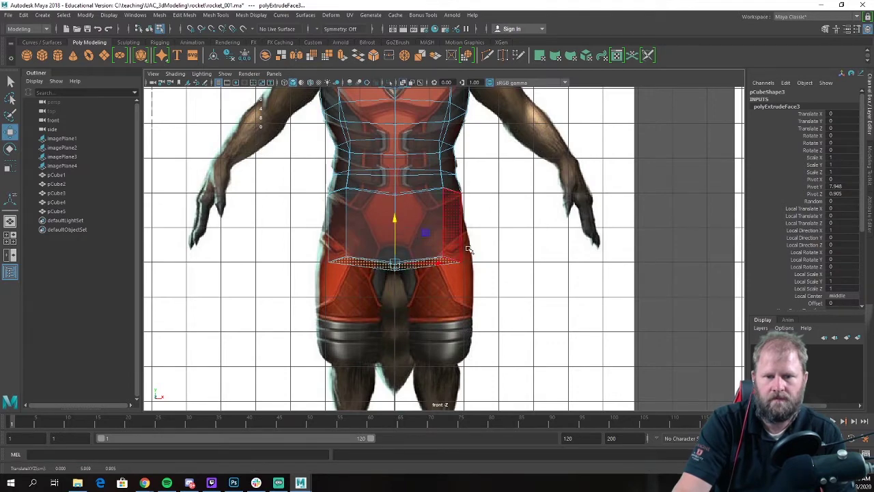
Step: Raise the outer vertices on both sides of the extruded bottom edge to the hip outline, forming a V toward the crotch
scroll(435, 238, "up", 2)
right_click_drag(452, 219, 413, 205)
left_click_drag(423, 221, 505, 299)
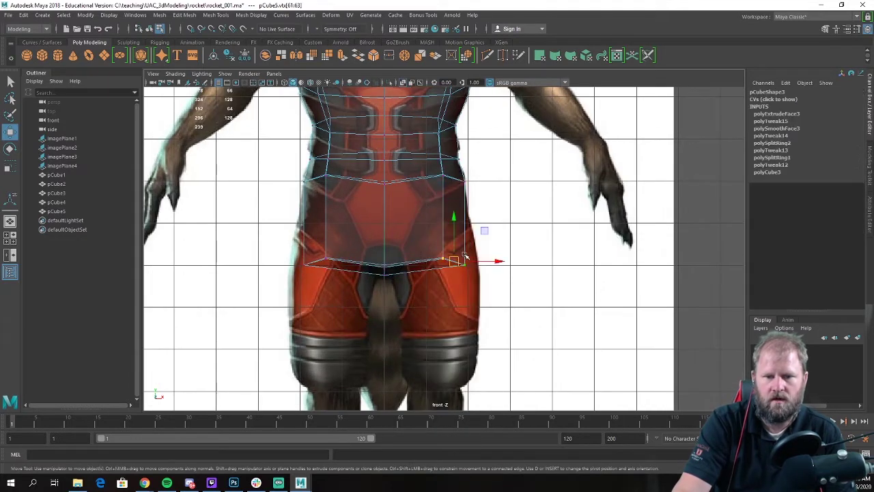
left_click_drag(465, 257, 464, 225)
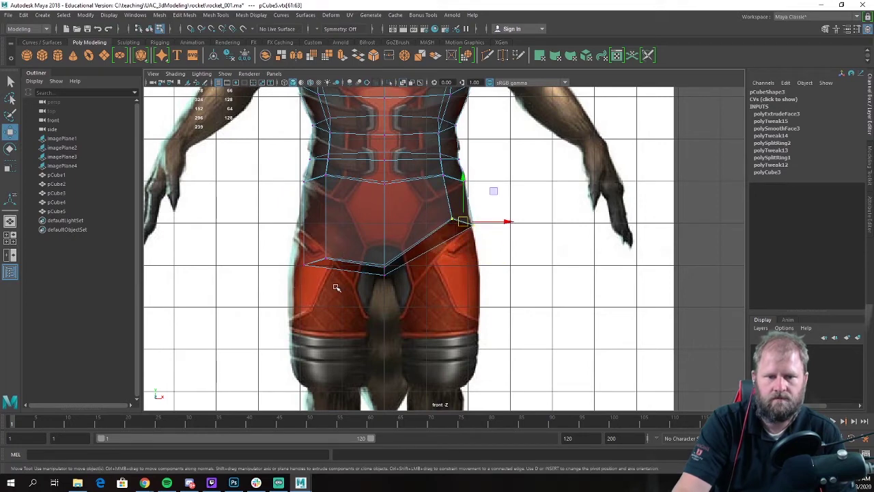
left_click_drag(310, 261, 304, 226)
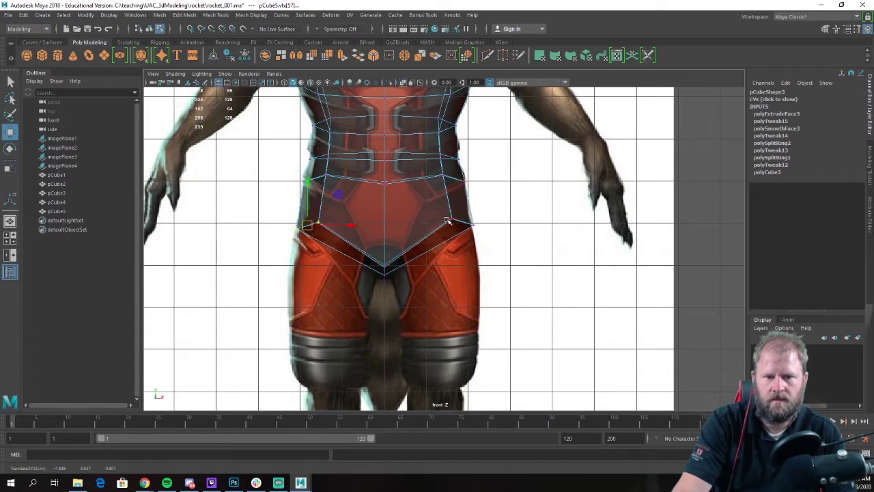
scroll(447, 221, "up", 1)
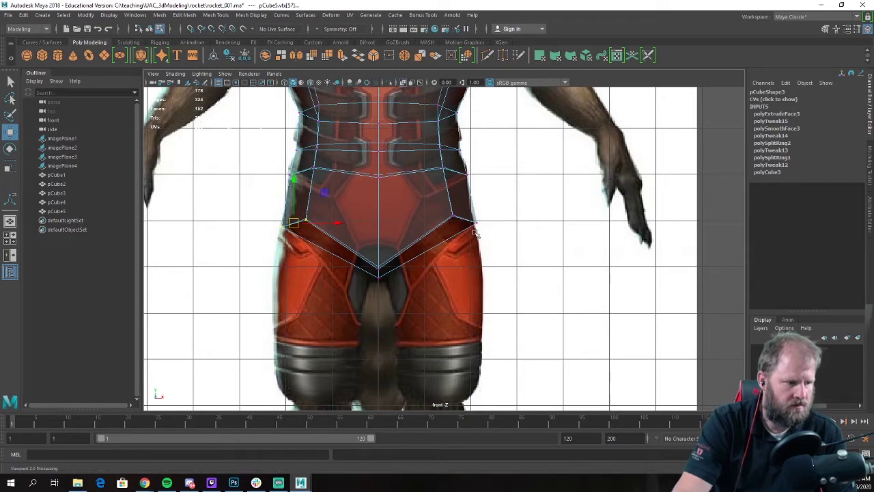
Step: Inspect the new hip section in perspective and against the pelvis and tail base in the side reference
scroll(525, 210, "down", 5)
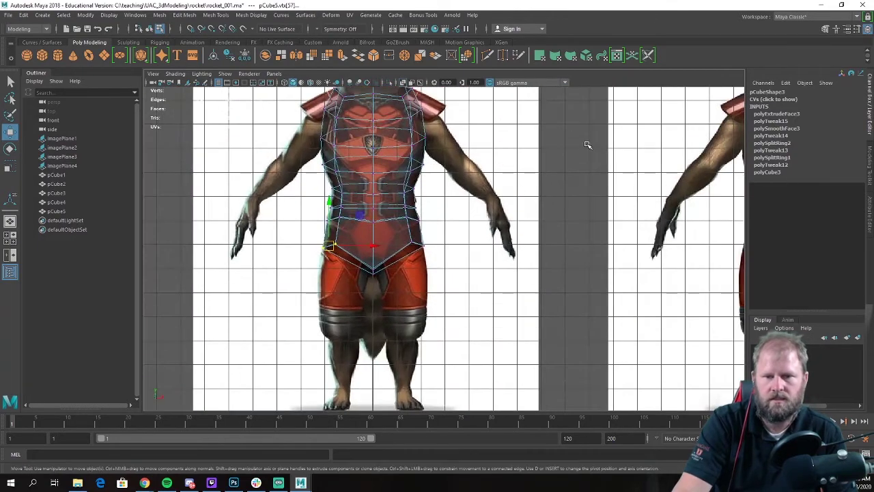
key("space")
key("space")
left_click_drag(505, 189, 567, 209, "alt")
key("space")
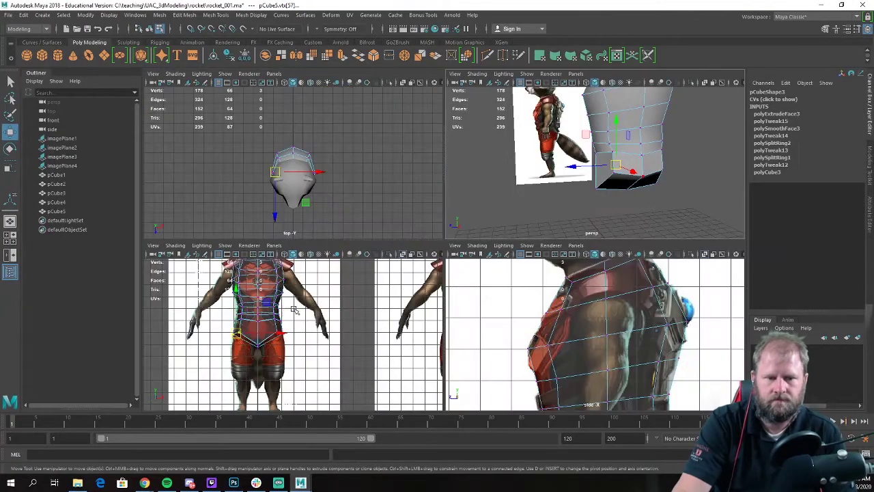
key("space")
key("space")
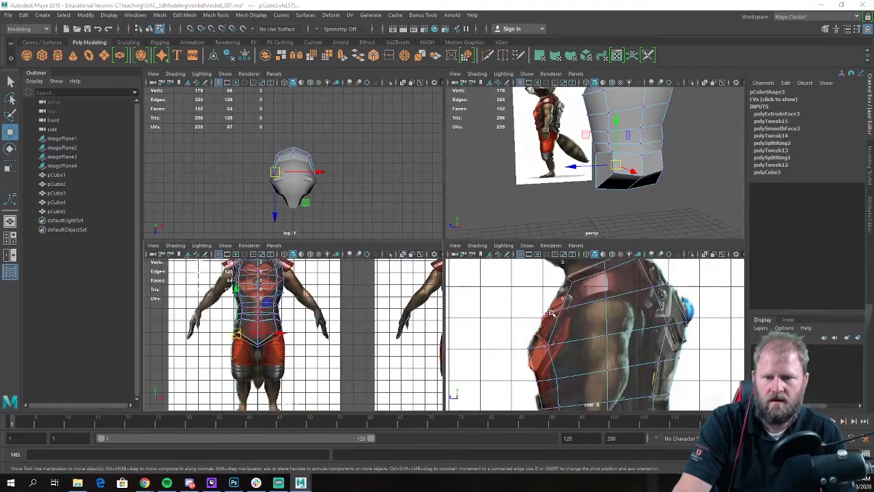
key("space")
scroll(552, 316, "down", 5)
middle_click_drag(554, 300, 529, 212, "alt")
scroll(464, 301, "up", 5)
middle_click_drag(461, 309, 461, 267, "alt")
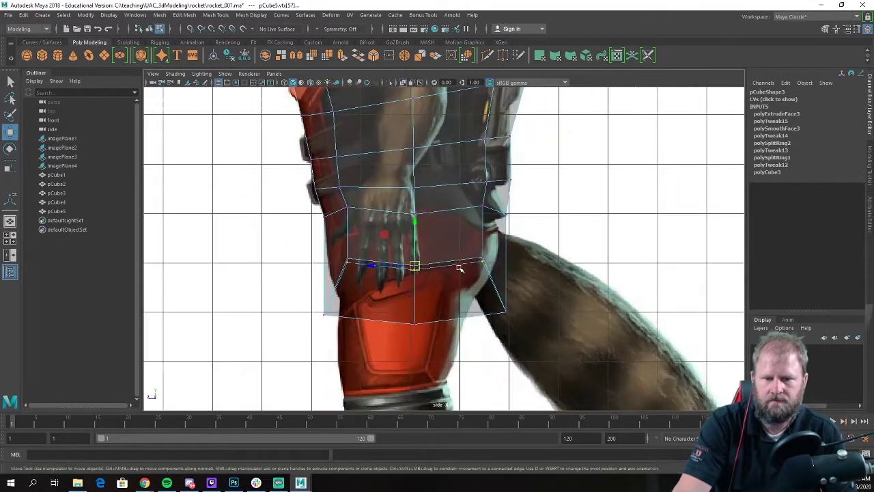
Step: Pull the front and rear vertices of the hip section's lower edges inward to the pelvis and tail-base outline in the side reference
scroll(462, 268, "up", 1)
left_click_drag(502, 308, 486, 296)
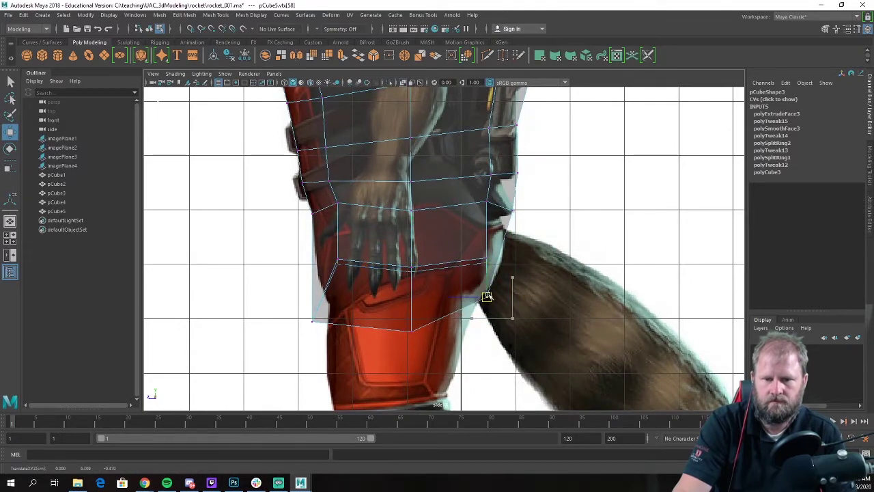
left_click(486, 260)
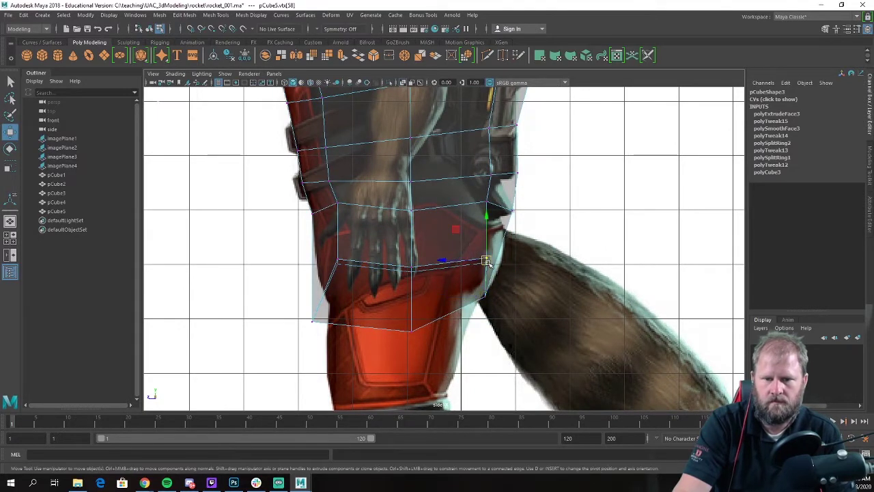
left_click_drag(476, 189, 525, 224)
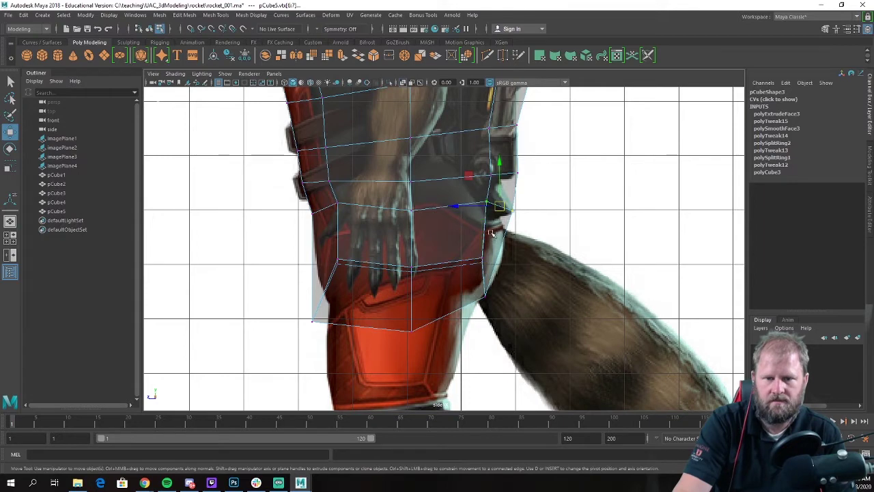
middle_click_drag(359, 284, 390, 247, "alt")
left_click_drag(375, 303, 365, 271)
mouse_move(368, 211)
left_mouse_down()
mouse_move(393, 235)
mouse_move(376, 226)
left_mouse_up()
left_click(511, 225)
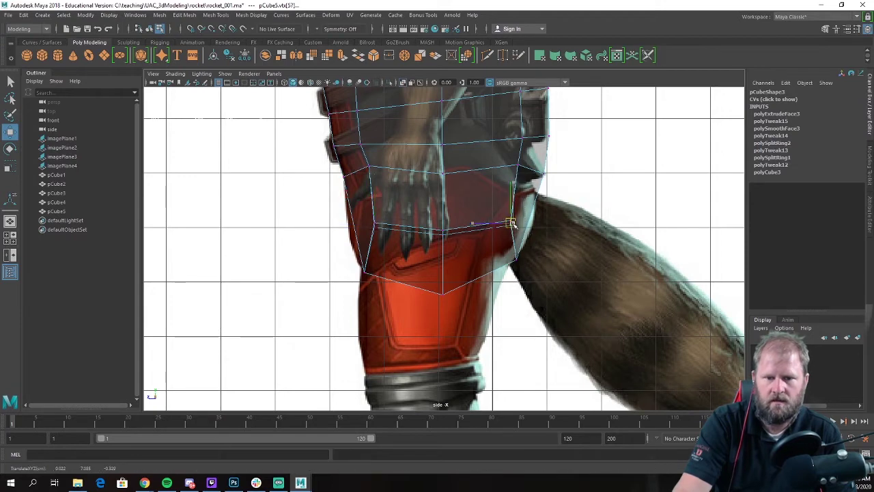
Step: Insert a horizontal edge loop around the new hip section
middle_click_drag(387, 219, 408, 218, "alt")
scroll(408, 215, "up", 1)
right_click_drag(407, 212, 307, 177)
left_click(390, 190)
key("w")
Step: Move the new loop's front and rear center vertices outward to round the hips along the side reference outline
scroll(355, 193, "up", 2)
left_click(341, 222)
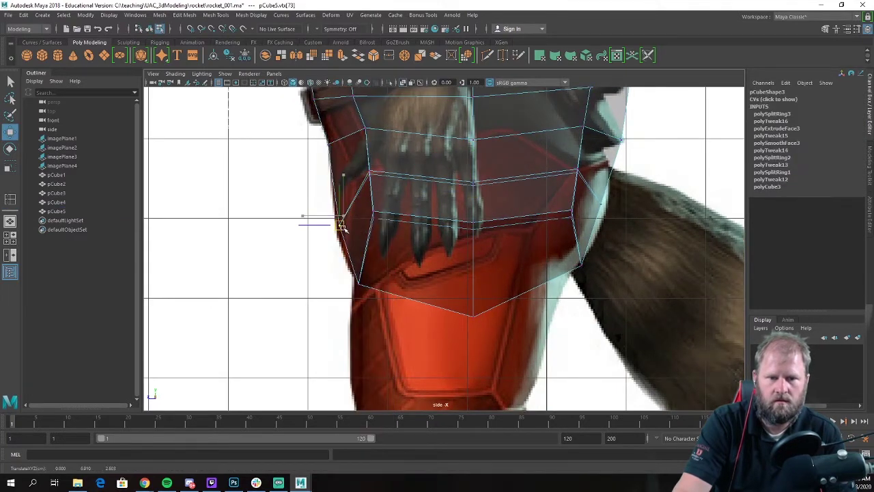
left_click_drag(345, 230, 340, 232)
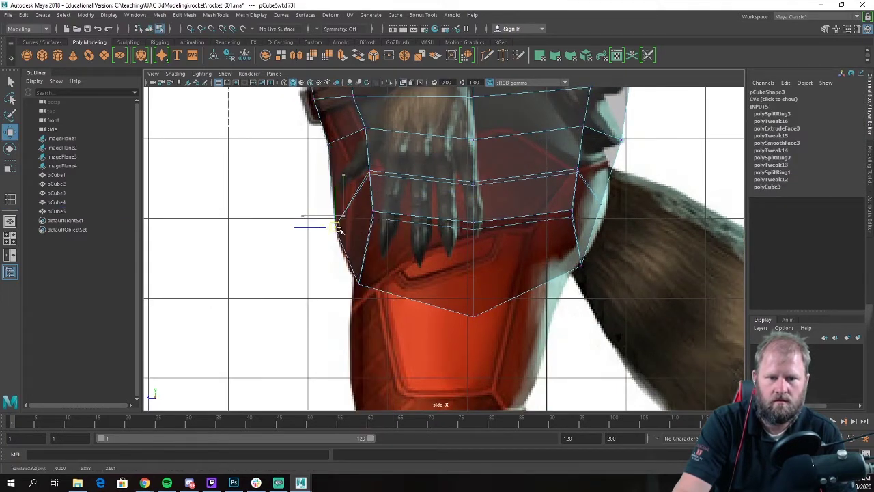
left_click(600, 203)
left_click_drag(601, 205, 614, 215)
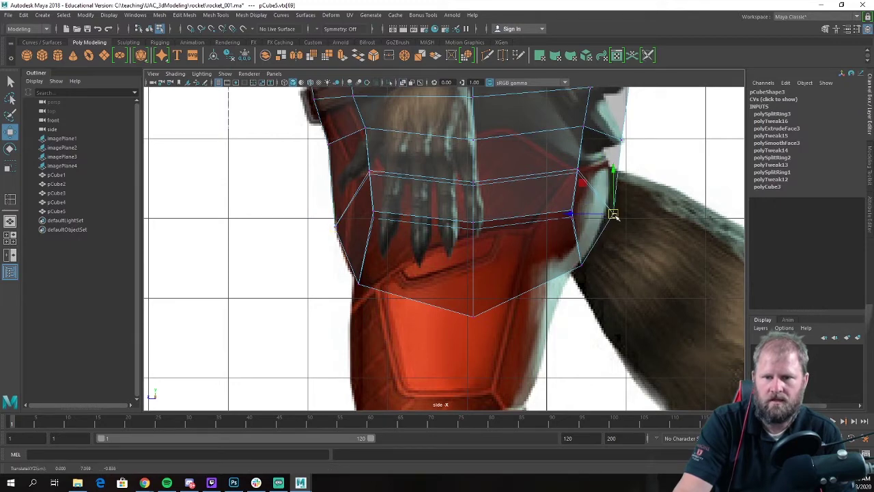
Step: Adjust the rear vertices above the tail base and the front hip vertices to even out the pelvis contour
left_click(606, 130)
left_click_drag(618, 140, 576, 132)
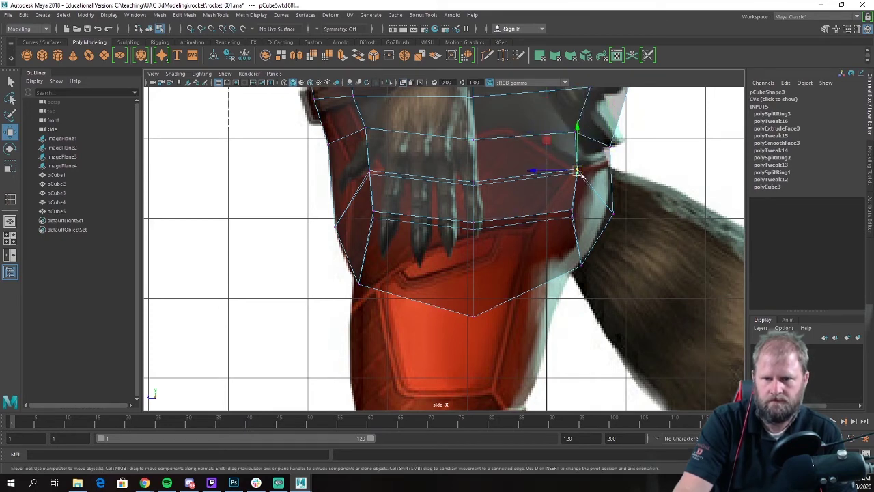
left_click_drag(581, 175, 586, 176)
mouse_move(353, 165)
left_mouse_down()
mouse_move(377, 180)
mouse_move(363, 175)
left_mouse_up()
Step: Check the hips in perspective and soften the edges of the whole torso mesh
key("space")
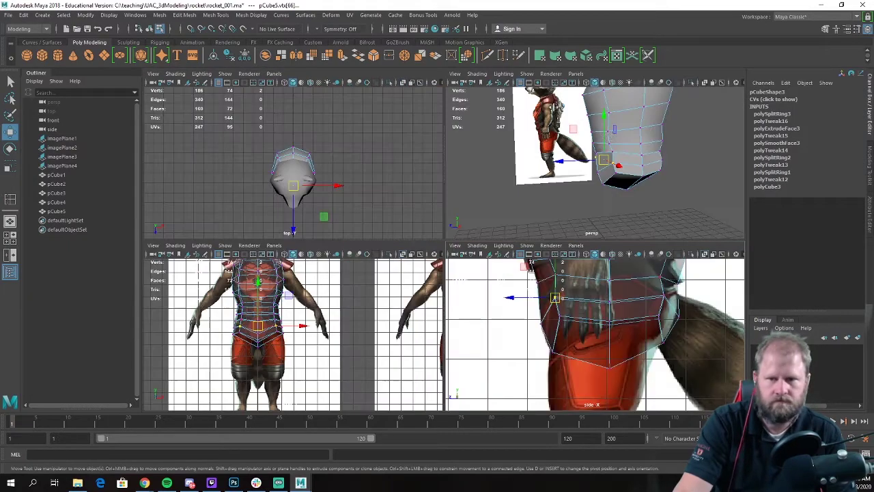
key("space")
left_click_drag(640, 165, 507, 158, "alt")
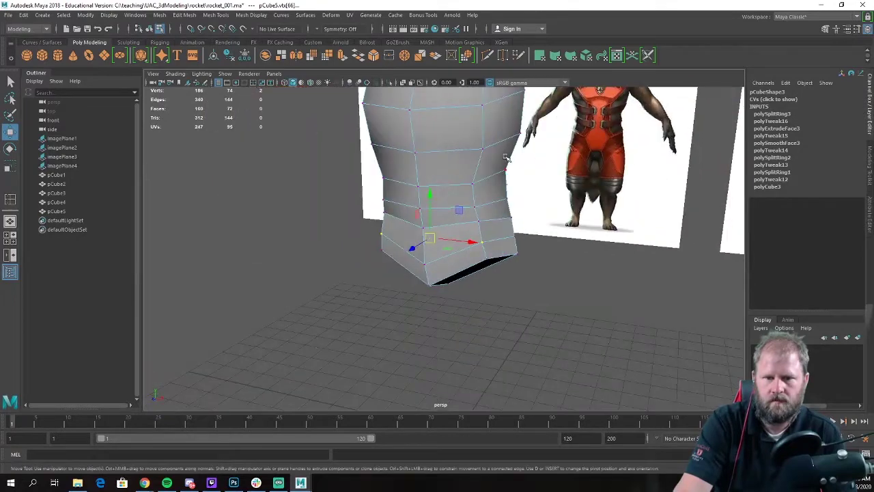
right_click_drag(482, 147, 512, 130)
left_click(536, 243)
scroll(537, 243, "down", 3)
left_click_drag(537, 244, 460, 216, "alt")
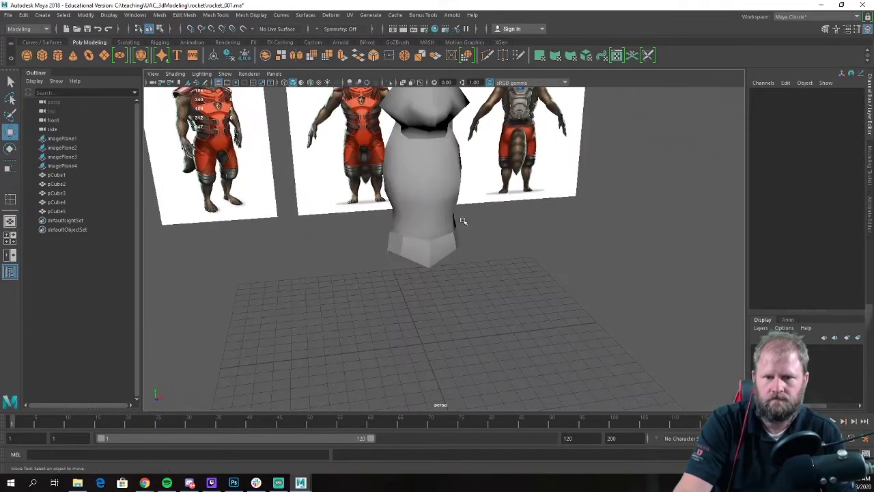
left_click(457, 215)
left_click(281, 15)
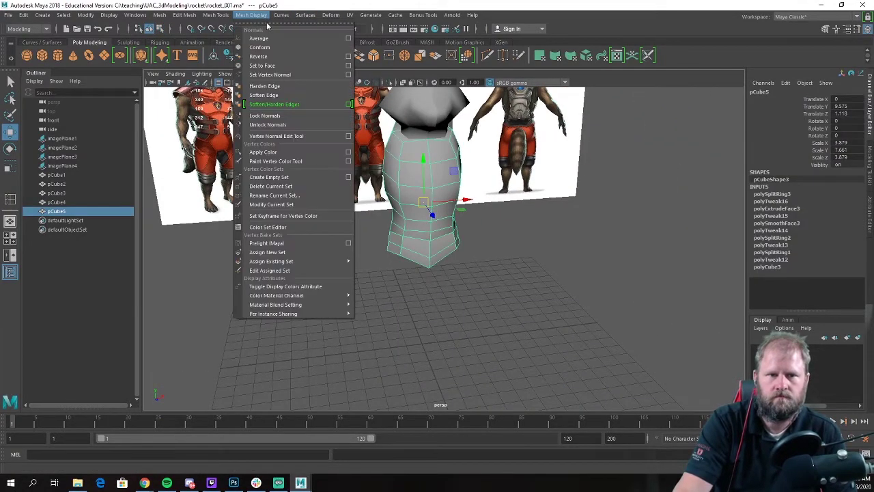
left_click(519, 234)
Step: Extrude the two underside faces on the character's left side with a Local Translate Z of 3.143 to start the leg
left_click_drag(519, 234, 458, 206, "alt")
left_click(450, 268)
right_click_drag(458, 205, 461, 218, "alt")
left_click_drag(461, 218, 472, 205, "alt")
right_click_drag(472, 206, 474, 228)
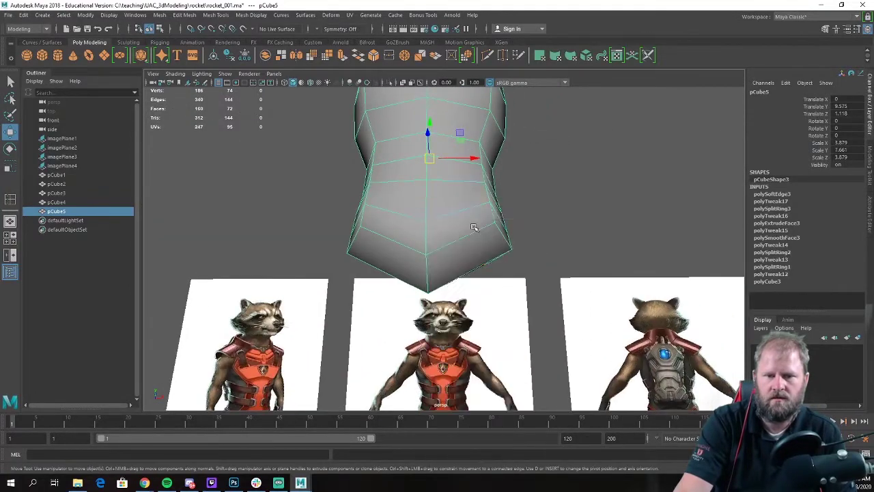
left_click(474, 256)
left_click_drag(474, 273, 476, 237, "alt")
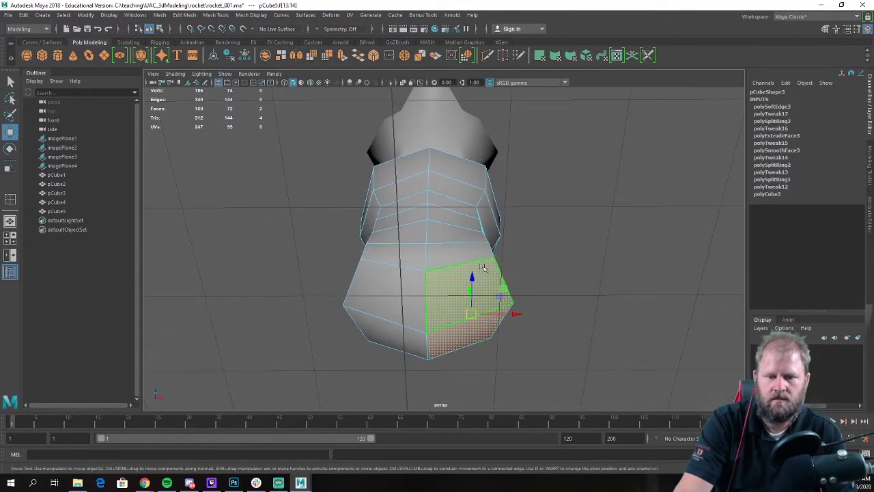
left_click_drag(482, 267, 464, 289, "alt")
right_click_drag(467, 217, 468, 239, "shift")
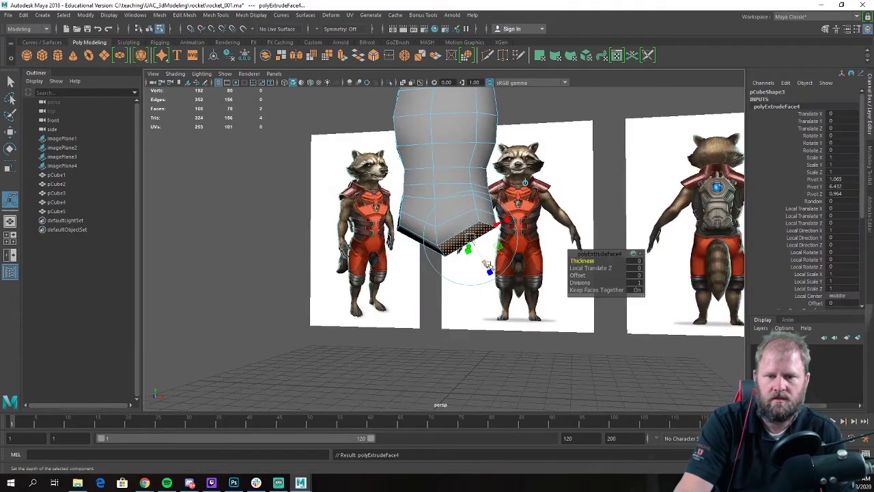
left_click_drag(501, 333, 500, 331)
left_click_drag(497, 308, 512, 215, "alt")
Step: Rotate the extruded leg end toward level and move it under the hip to the knee in the front reference
key("space")
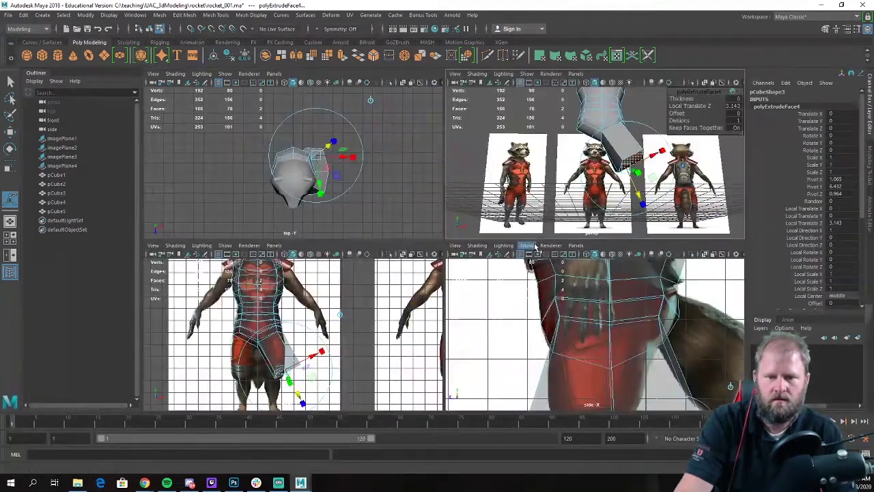
key("space")
key("r")
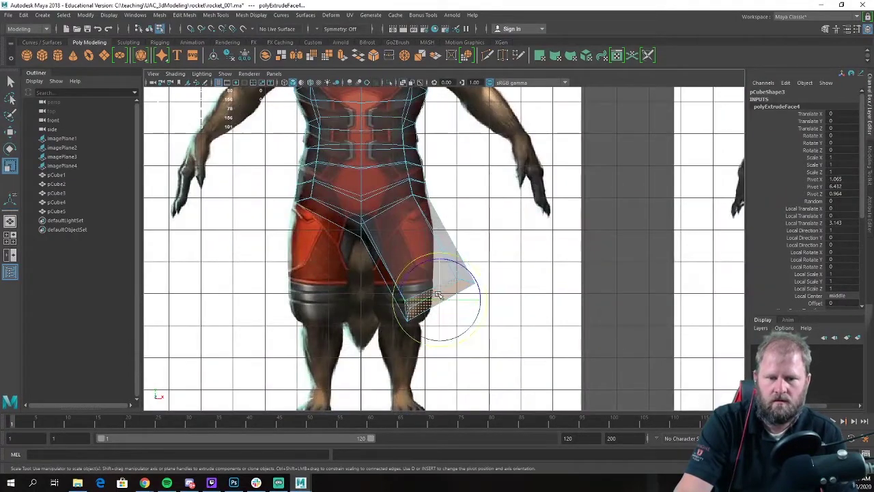
key("e")
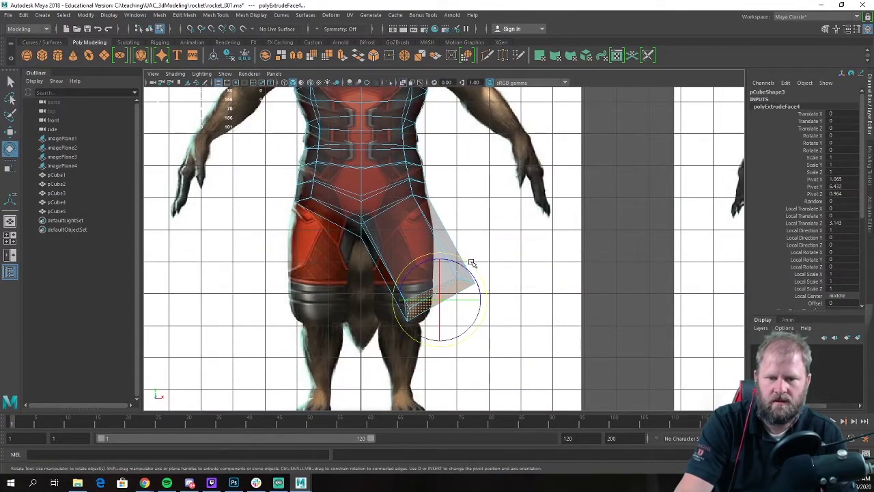
left_click_drag(477, 277, 403, 314)
key("r")
key("w")
key("e")
key("r")
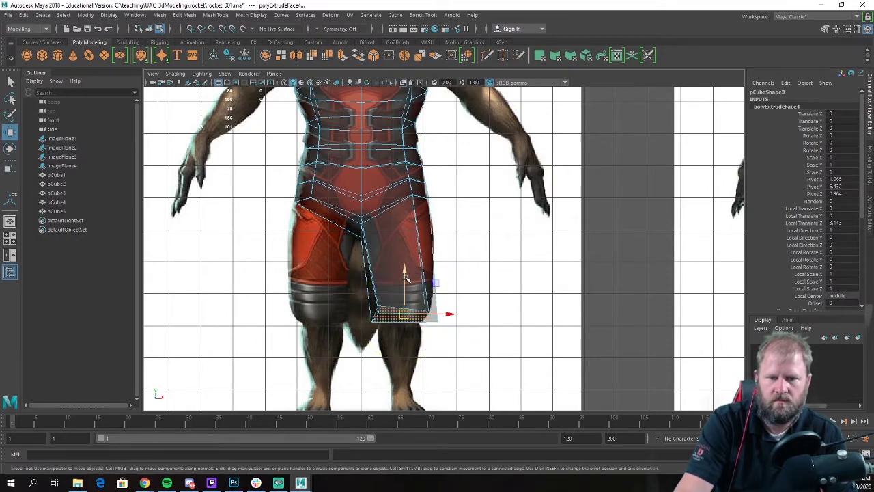
Step: Flatten the leg end, scale it to the knee's width, and align it with the lower edge of the knee band
left_click_drag(405, 275, 384, 320)
key("w")
key("e")
key("r")
scroll(417, 313, "up", 1)
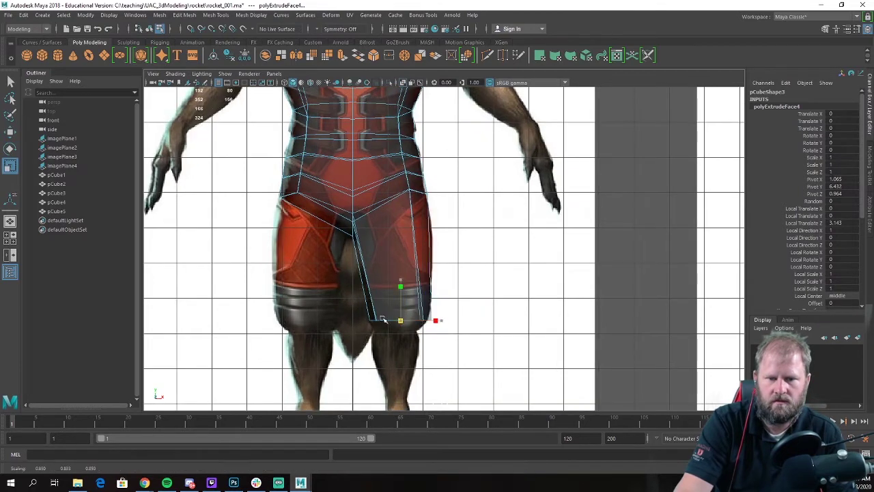
key("e")
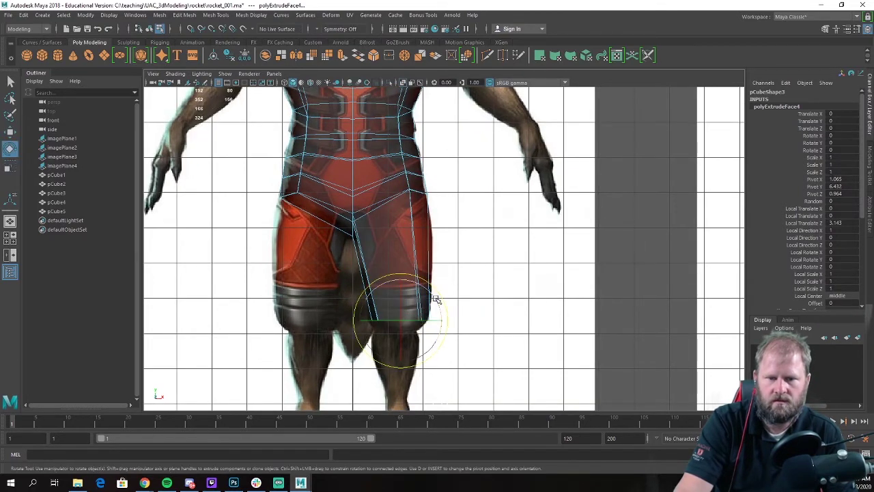
key("w")
left_click_drag(399, 320, 396, 324)
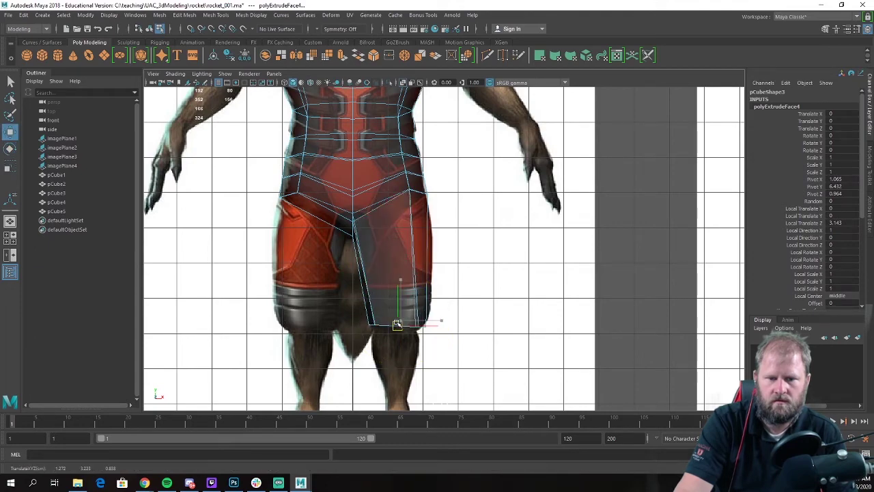
Step: Scale the leg end from front to back in perspective to adjust its depth
key("space")
key("space")
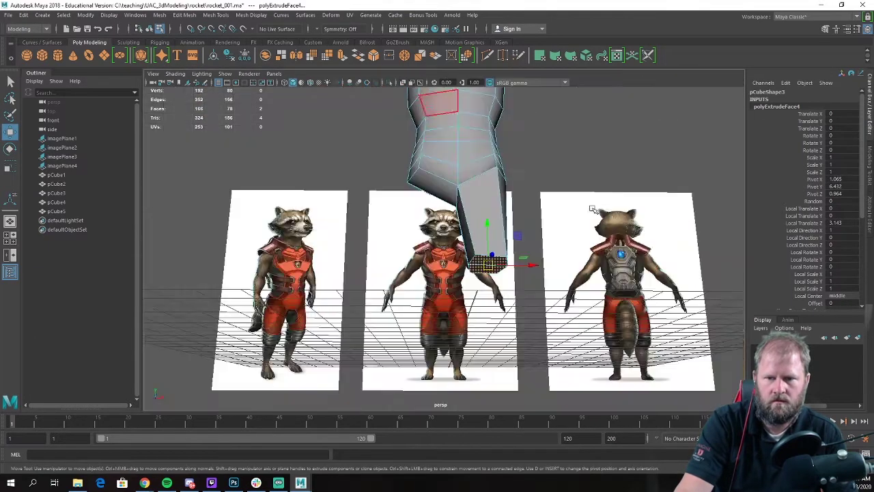
left_click_drag(577, 193, 475, 217, "alt")
key("r")
left_click_drag(470, 268, 472, 263)
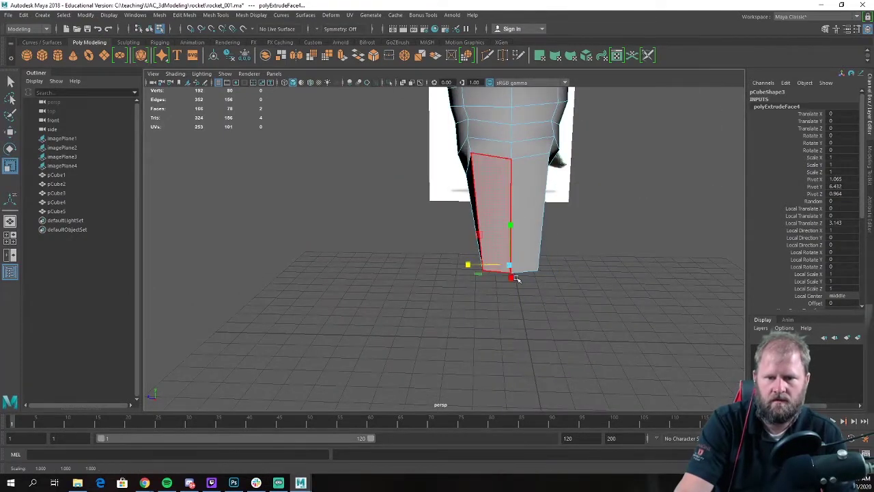
Step: Fit the leg end to the knee band in the side reference by narrowing it, shifting it forward, and tilting it
key("space")
key("space")
scroll(550, 326, "down", 8)
middle_click_drag(550, 326, 548, 276, "alt")
scroll(499, 277, "up", 2)
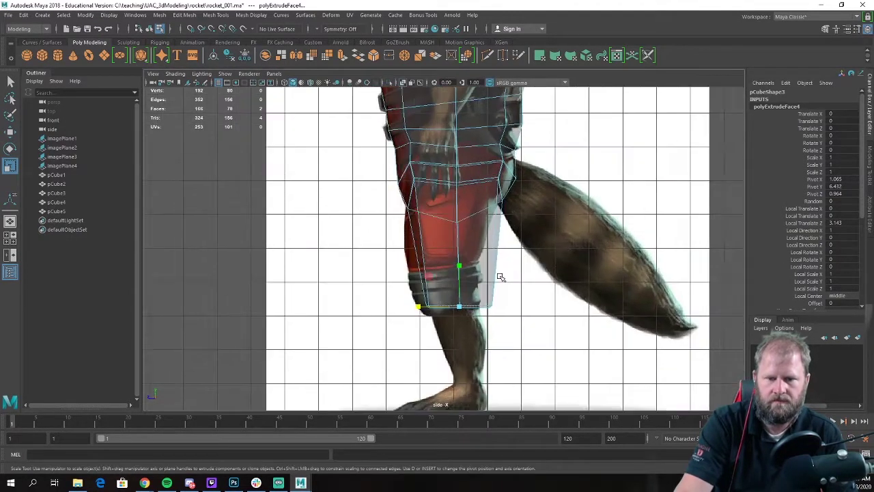
key("w")
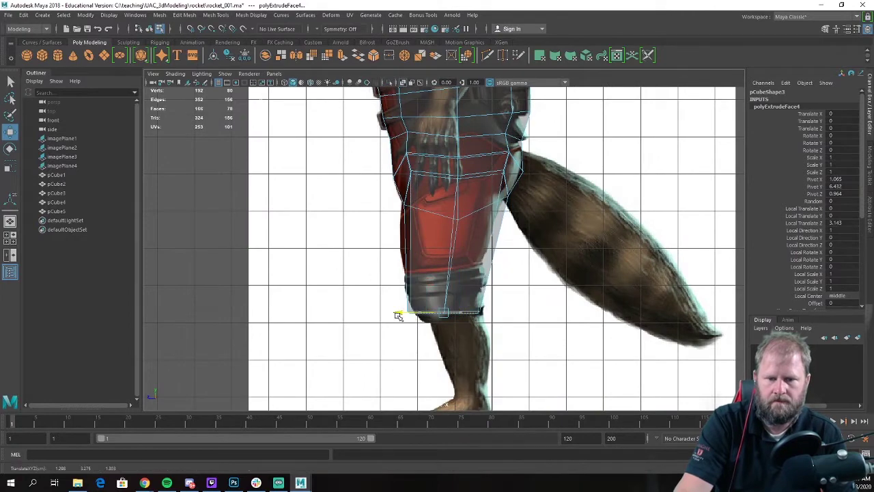
left_click(489, 284)
key("e")
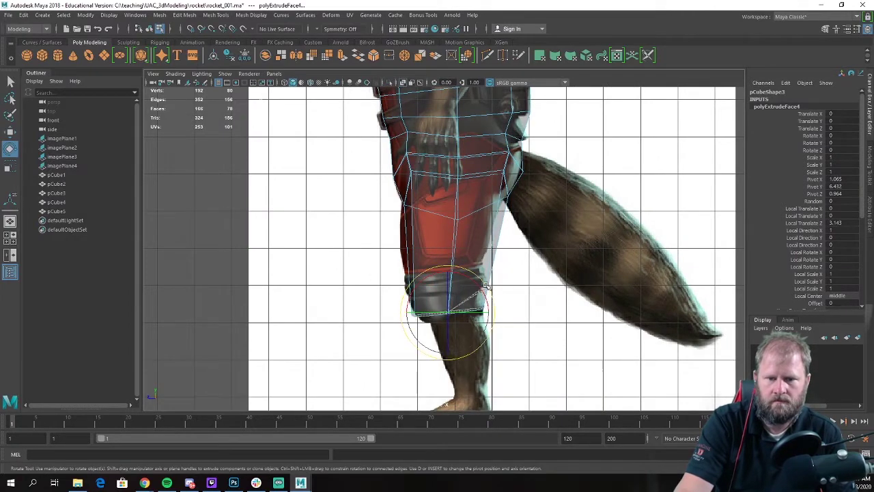
key("w")
scroll(486, 284, "down", 3)
scroll(540, 275, "up", 1)
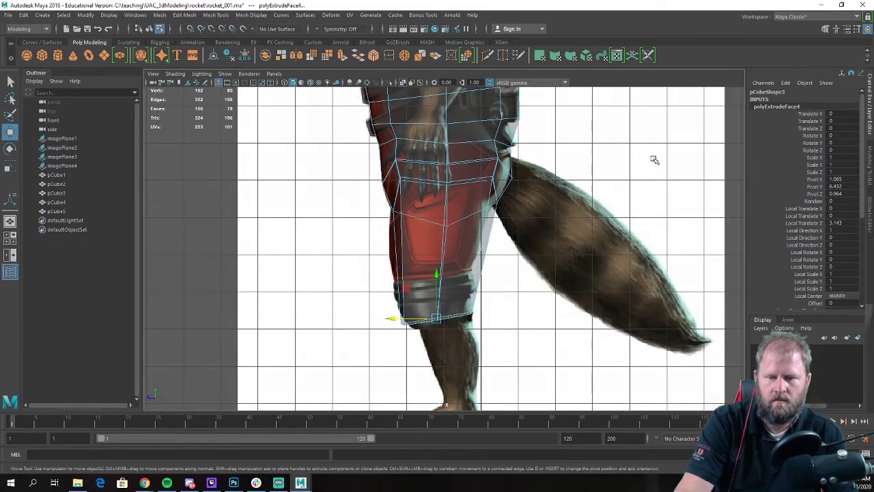
Step: Inspect the new thigh from below and from all sides in perspective
key("space")
key("space")
left_click_drag(623, 197, 571, 152, "alt")
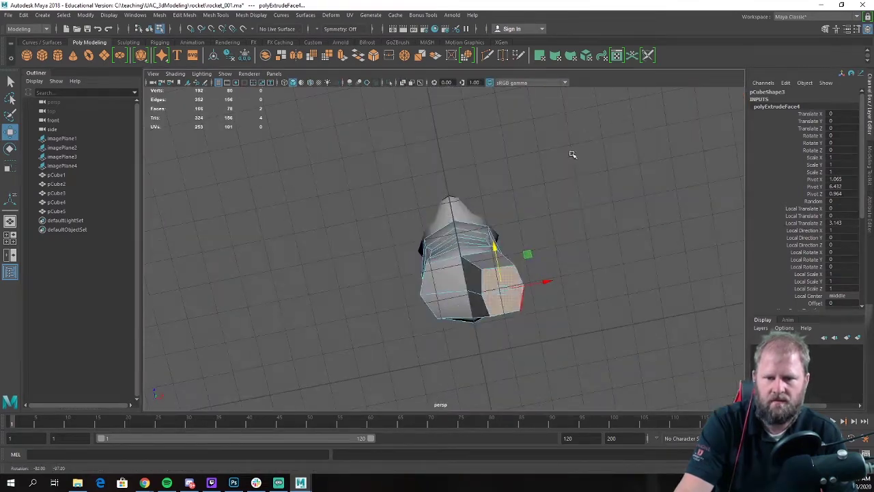
left_click(576, 233)
left_click_drag(575, 233, 455, 324, "alt")
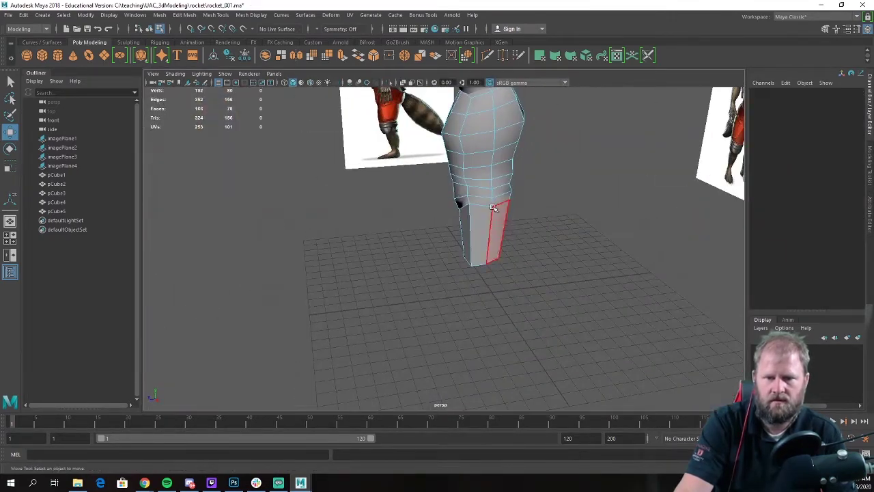
right_click_drag(492, 207, 516, 196)
left_click(566, 226)
left_click_drag(512, 235, 532, 240, "alt")
left_click(445, 192)
left_click_drag(445, 192, 434, 155, "alt")
Step: Delete all faces on the torso half without a leg, keeping only the character's left half
right_click_drag(433, 156, 432, 178)
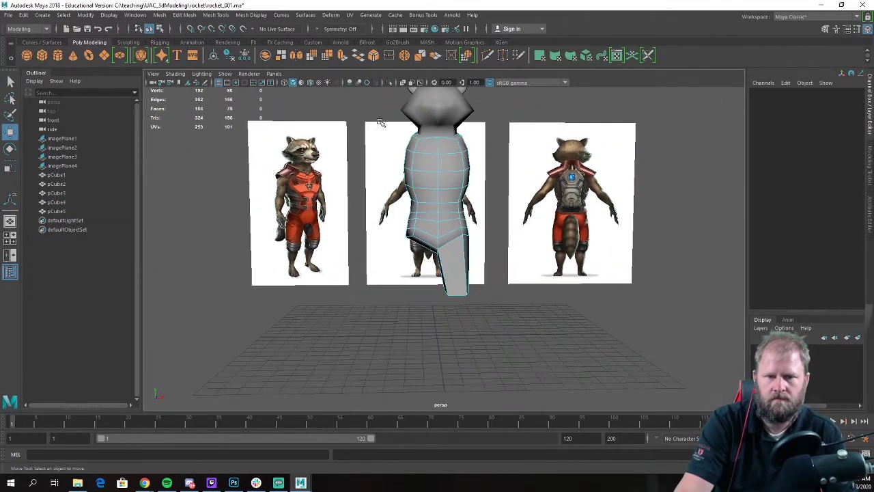
left_click_drag(418, 301, 471, 287)
left_click(428, 298)
right_click_drag(464, 167, 494, 146)
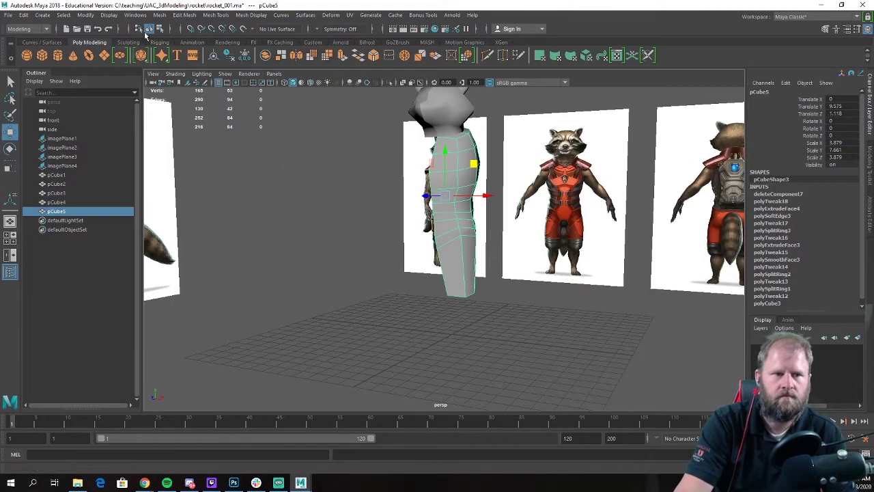
Step: Use Duplicate Special to create an instanced copy of the half body, mirrored across X
left_click_drag(407, 172, 429, 208, "alt")
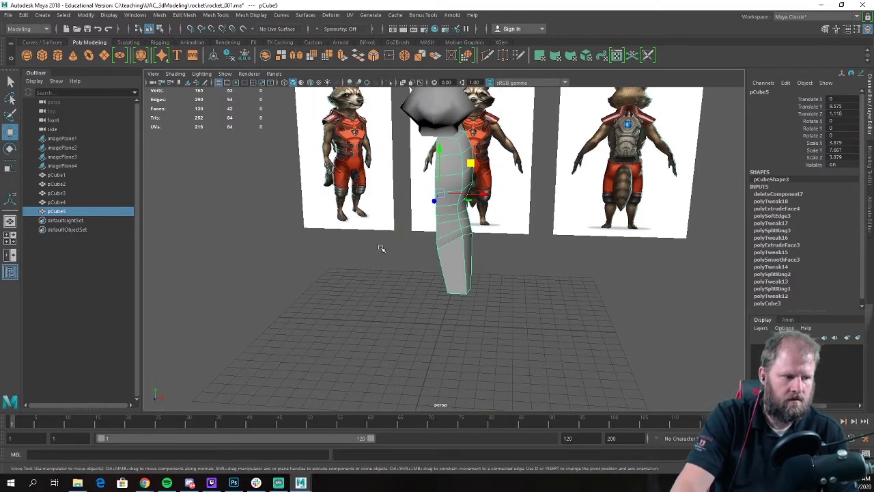
right_click_drag(450, 213, 483, 197)
left_click(545, 242)
left_click(468, 221)
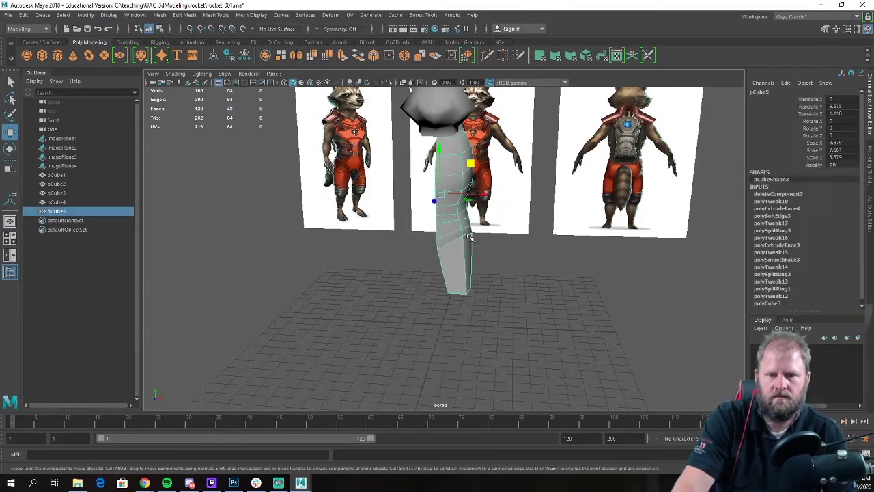
left_click(5, 15)
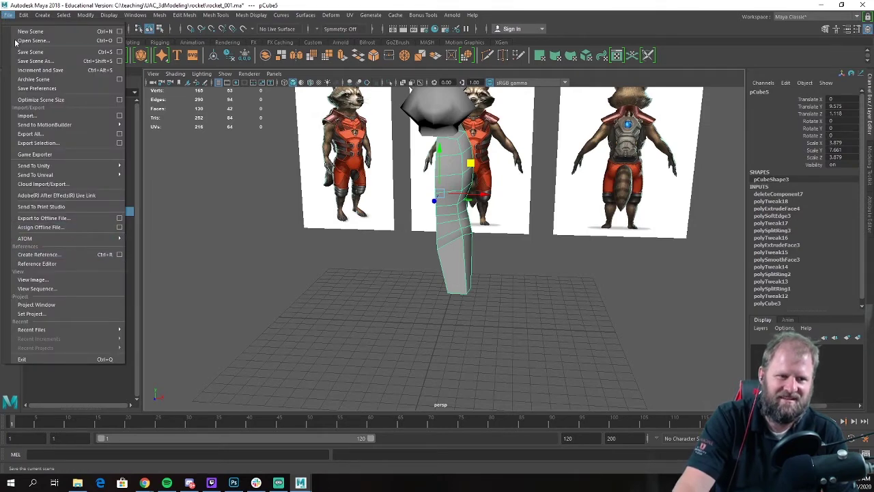
left_click(24, 15)
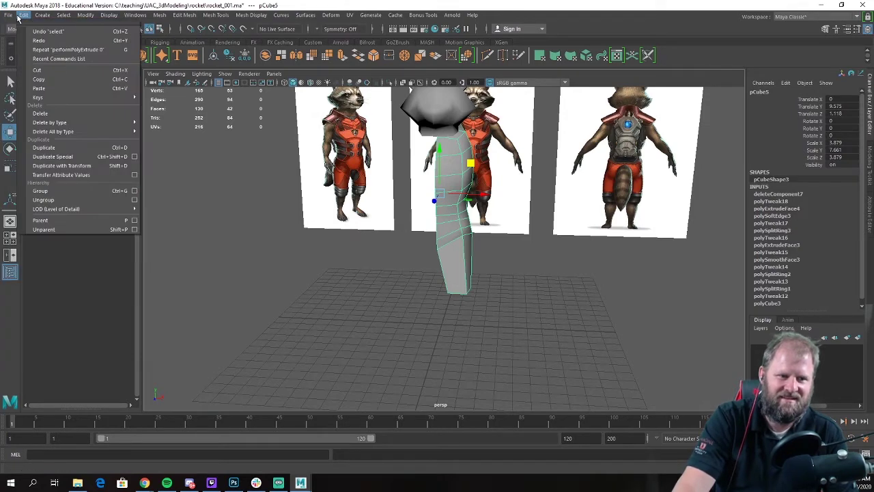
left_click(82, 156)
left_click(504, 288)
Step: Soften the edges of the half body mesh
left_click_drag(504, 288, 451, 269, "alt")
left_click(450, 270)
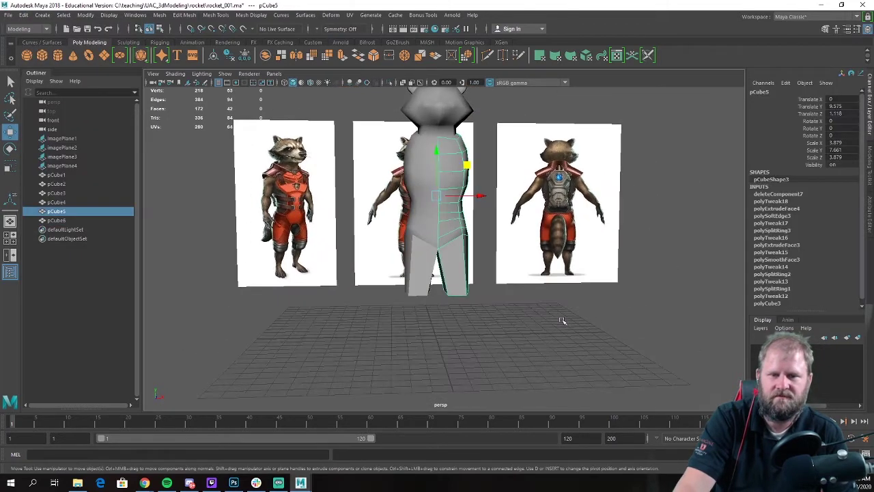
left_click(244, 17)
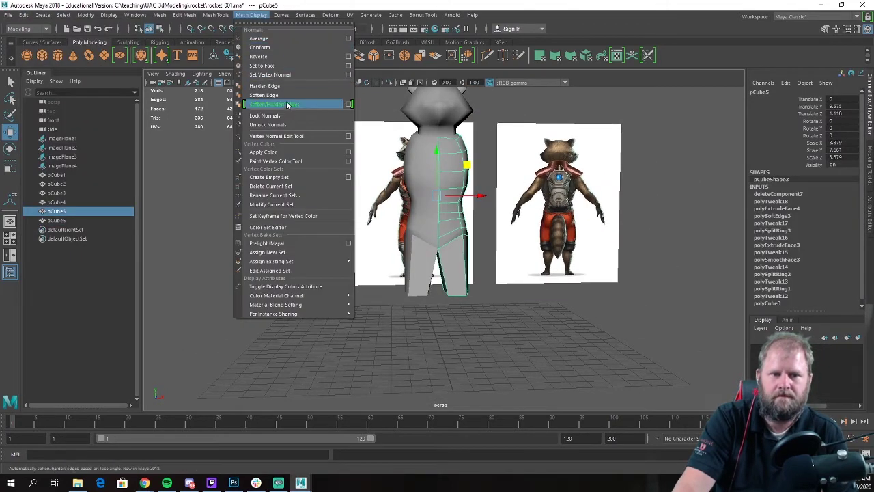
left_click(292, 97)
left_click(507, 310)
Step: Examine the smoothed torso and thighs from the front and both sides in perspective
scroll(526, 284, "down", 3)
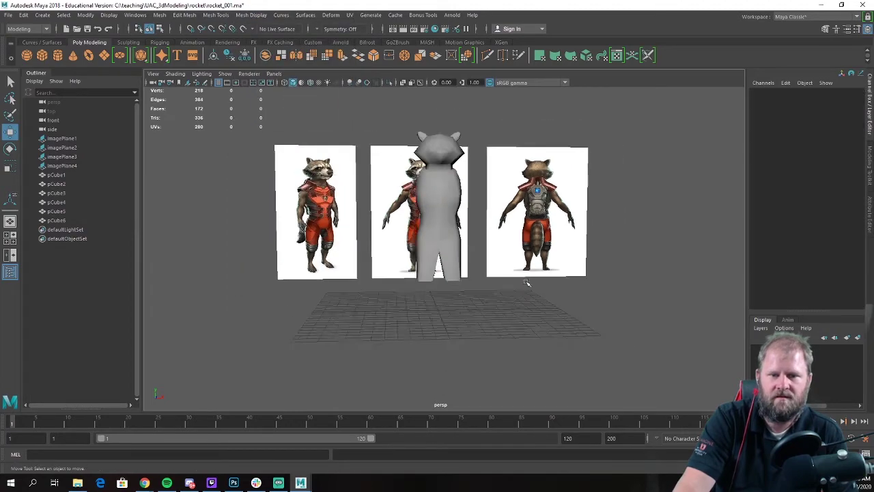
left_click_drag(526, 283, 433, 279, "alt")
scroll(447, 267, "up", 5)
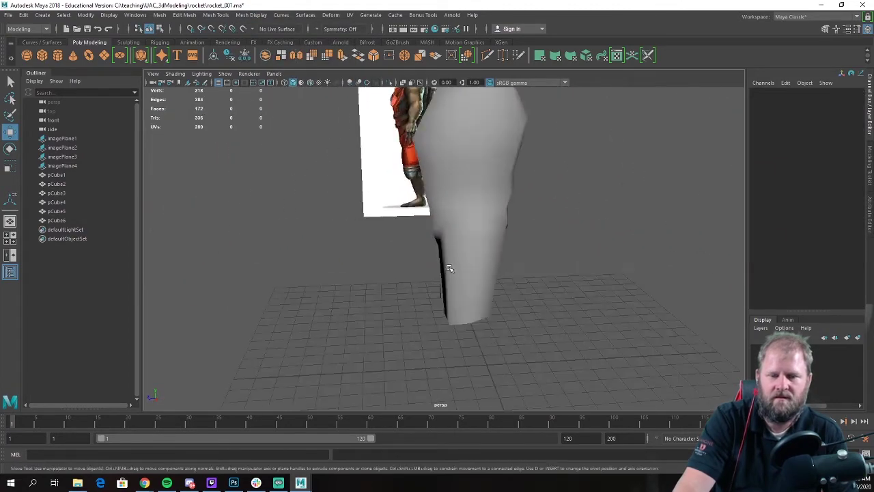
left_click(464, 249)
left_click_drag(463, 248, 513, 250, "alt")
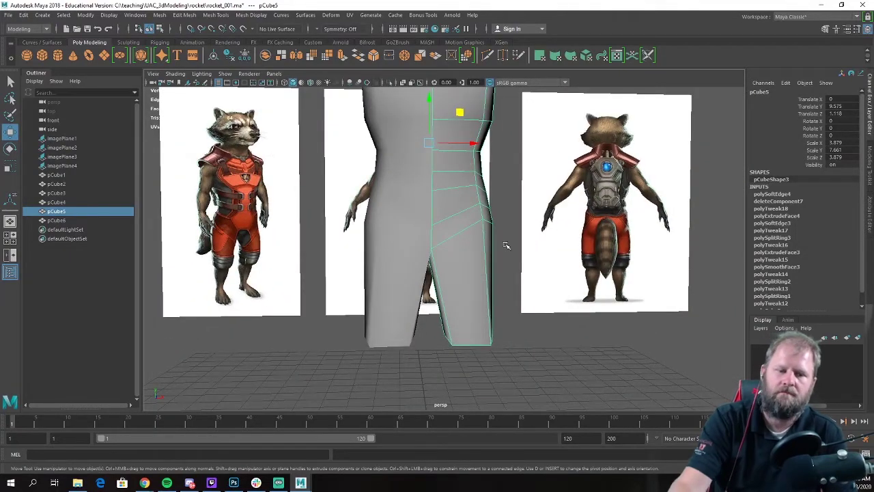
left_click_drag(483, 242, 505, 223, "alt")
scroll(482, 176, "down", 5)
scroll(544, 200, "down", 4)
left_click(540, 248)
left_click_drag(540, 248, 462, 230, "alt")
right_click_drag(462, 231, 480, 234, "alt")
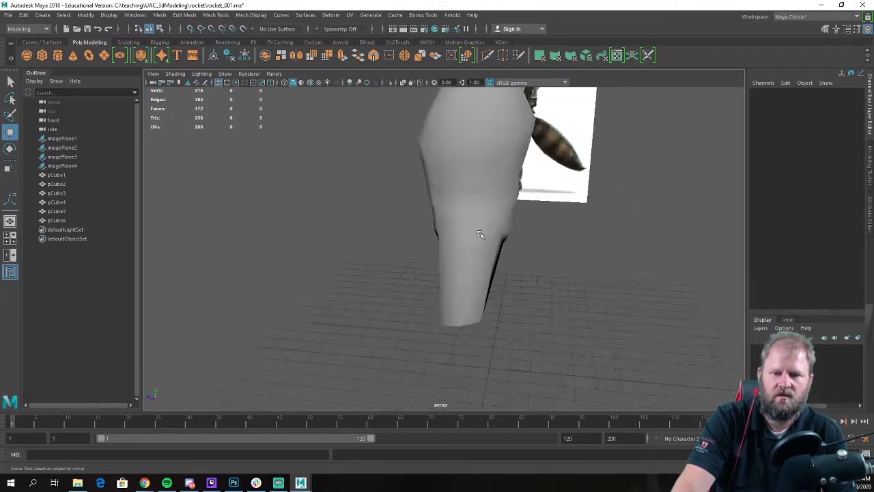
Step: Delete the extruded upper leg faces below the hip line, leaving the leg openings
left_click_drag(480, 234, 452, 236, "alt")
left_click(453, 236)
right_click_drag(452, 236, 512, 241, "alt")
left_click_drag(511, 242, 491, 252, "alt")
right_click_drag(490, 221, 491, 248)
left_click_drag(424, 314, 581, 365)
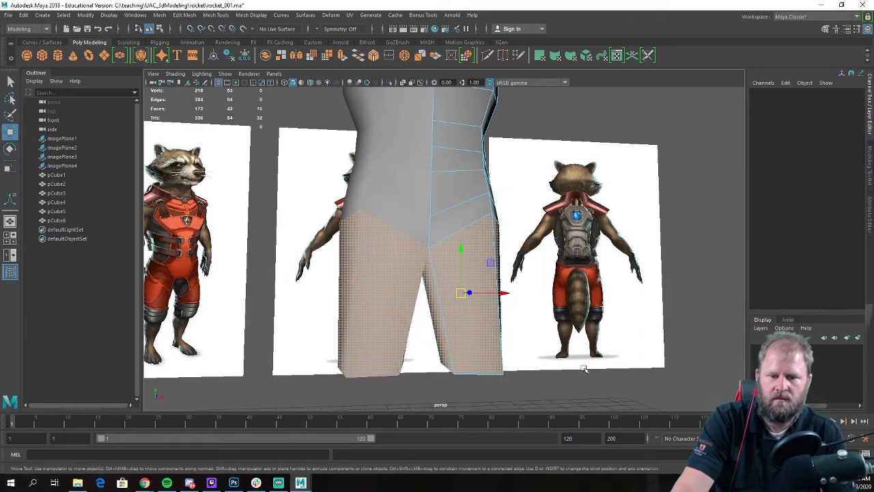
key("Delete")
Step: Try to insert a vertical edge loop close to the torso's centre line
left_click_drag(591, 335, 448, 209, "alt")
right_click_drag(449, 209, 502, 178)
right_click(452, 190, "shift")
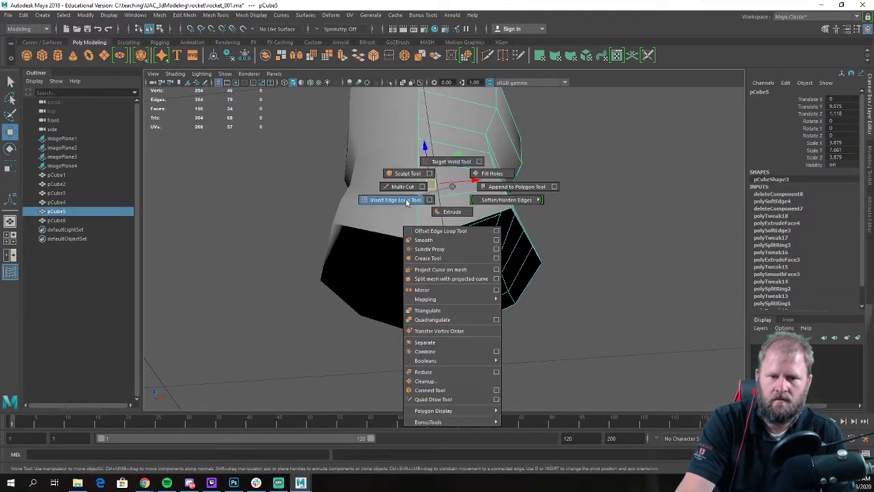
right_click_drag(406, 201, 406, 201, "shift")
left_click_drag(430, 166, 430, 170)
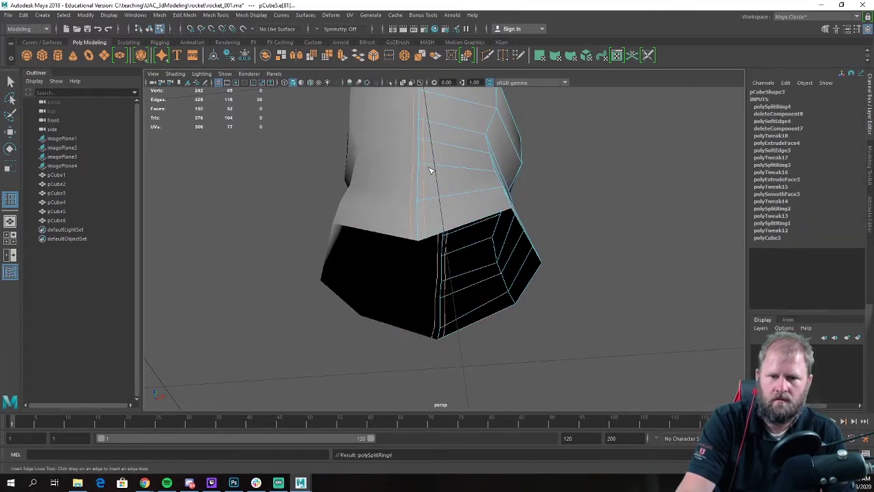
key("ctrl+z")
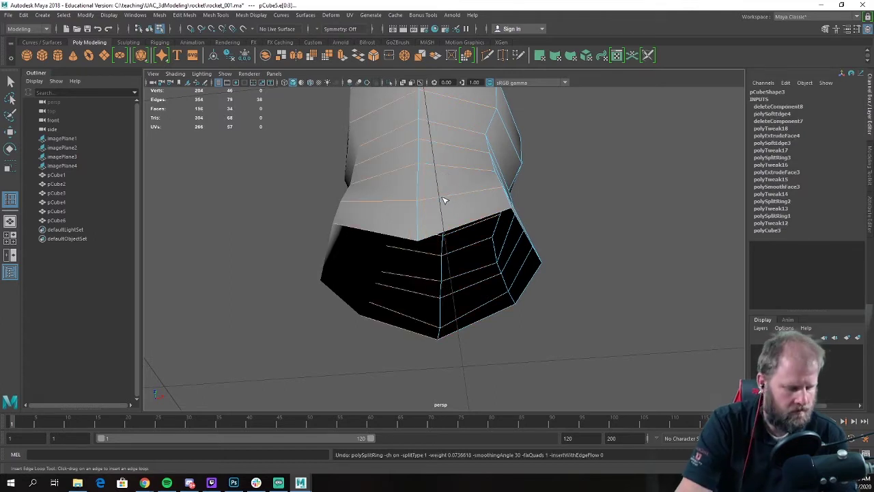
key("w")
double_click(439, 199)
left_click_drag(403, 199, 400, 205, "alt")
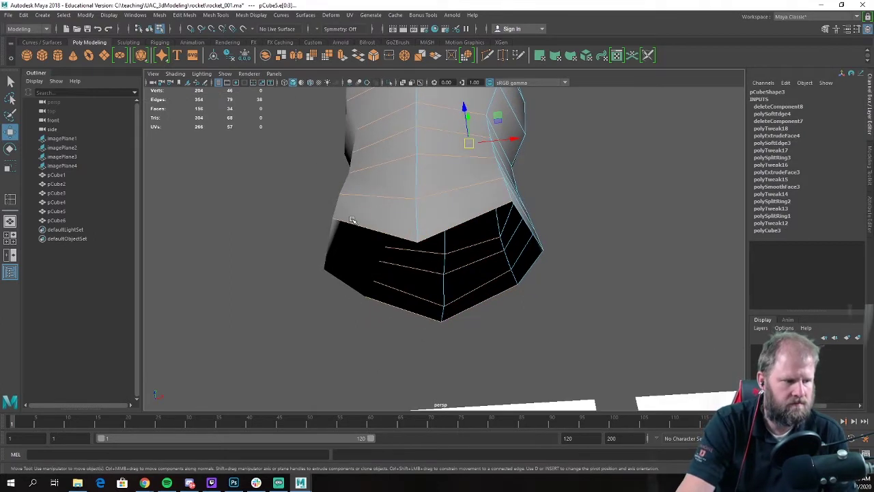
Step: Cut new edges on the front of the pelvis from the centre line down to the lower border beside it
right_click_drag(446, 159, 488, 140)
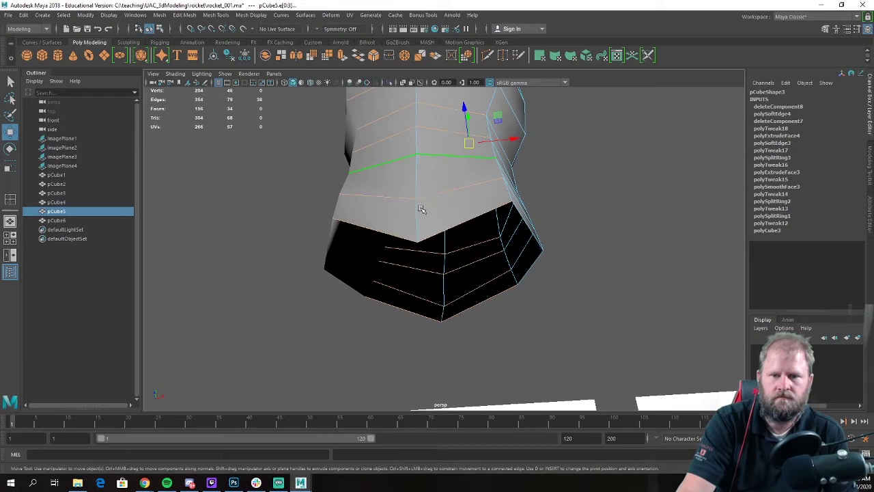
right_click(447, 178, "shift")
right_click_drag(447, 178, 398, 176, "shift")
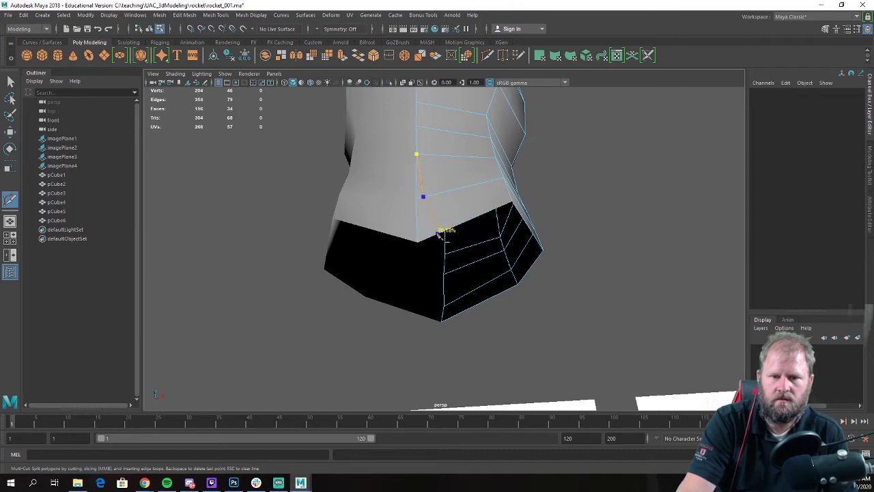
key("w")
Step: Cut matching edges on the back of the pelvis from the centre line down to the lower border
left_click_drag(510, 244, 300, 215, "alt")
left_click_drag(504, 217, 499, 202, "alt")
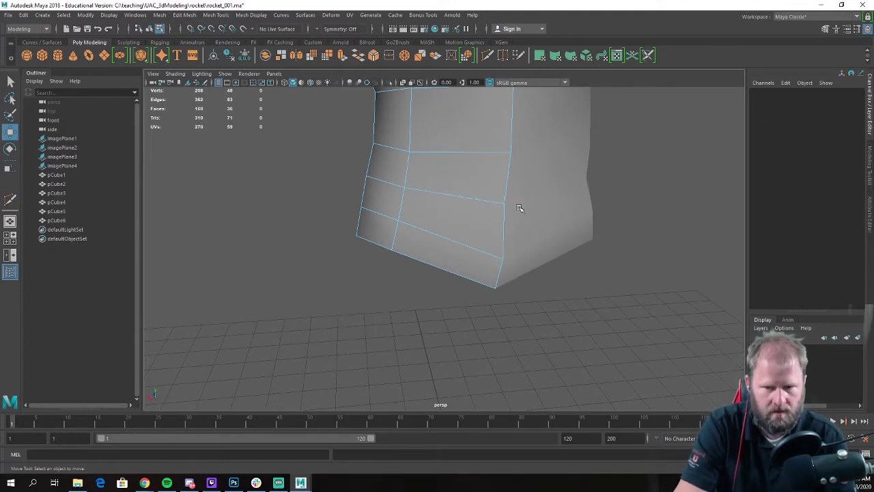
key("g")
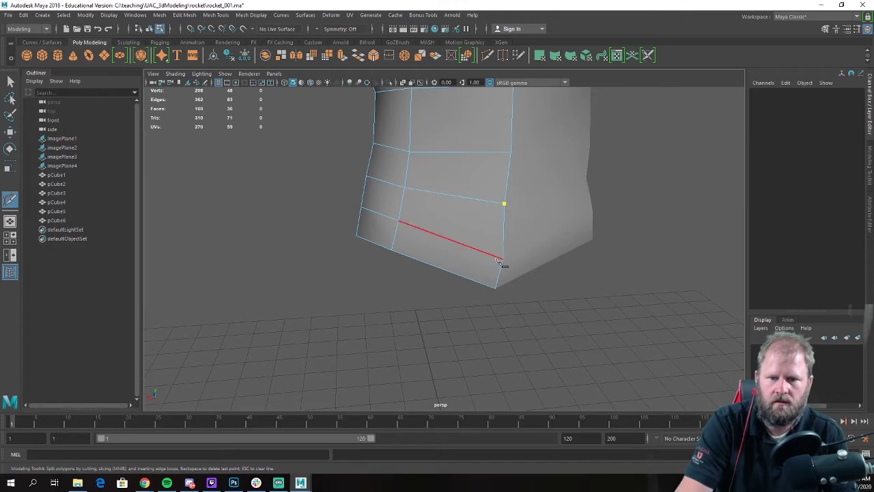
key("w")
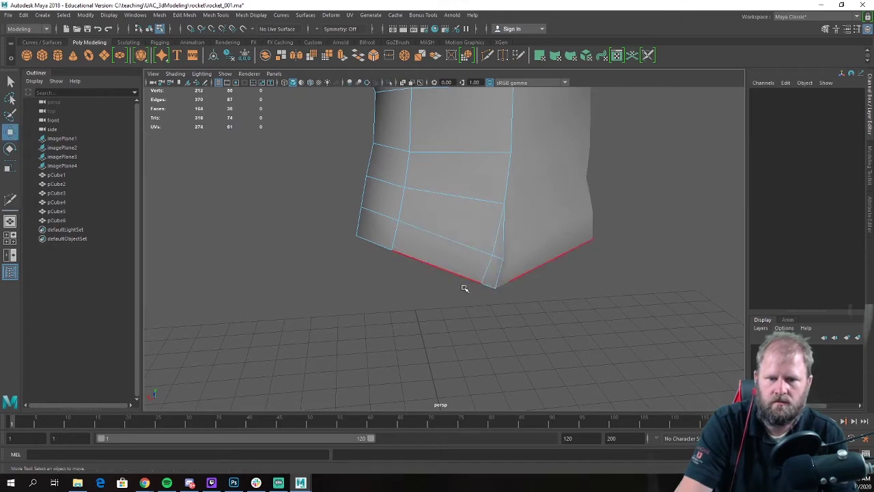
Step: Append a polygon between the short front and back border edges to form the crotch strip
left_click_drag(464, 289, 624, 237, "alt")
right_click(446, 194)
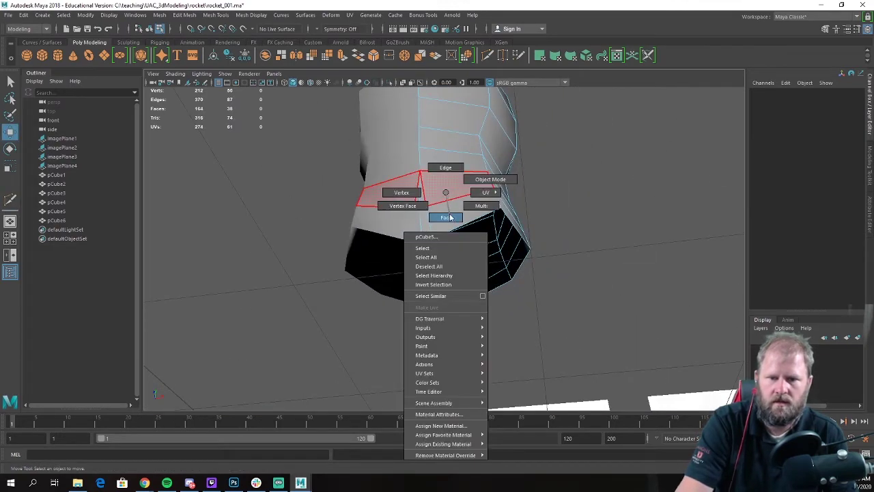
left_click(464, 190)
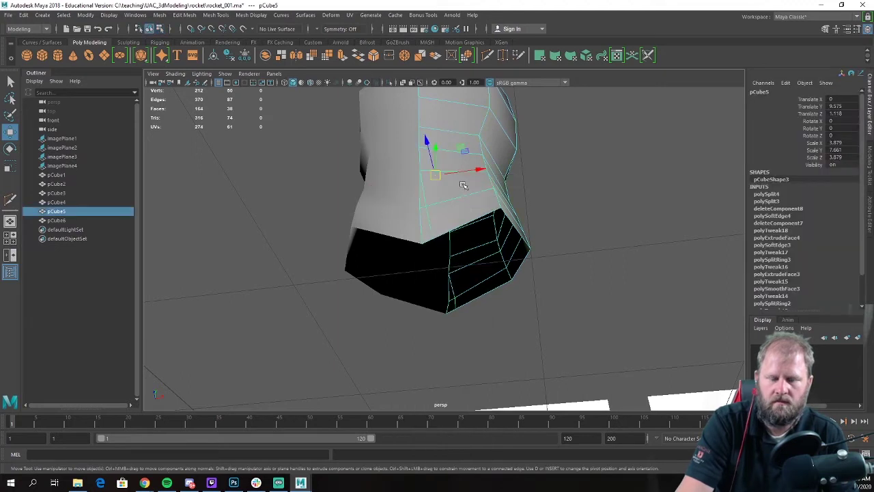
right_click(463, 185, "shift")
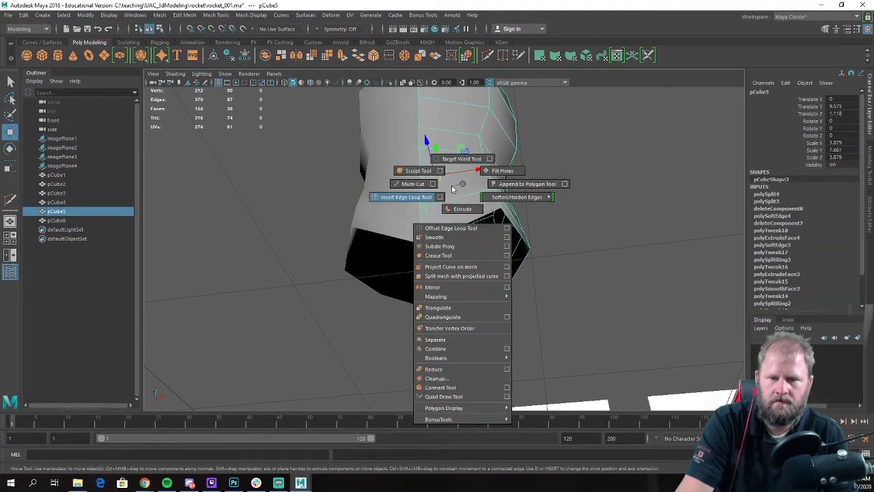
left_click(524, 184)
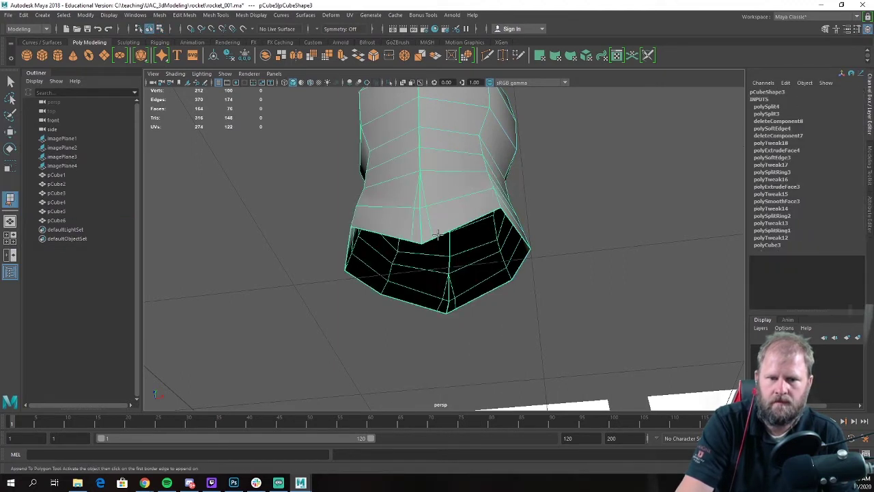
left_click(428, 240)
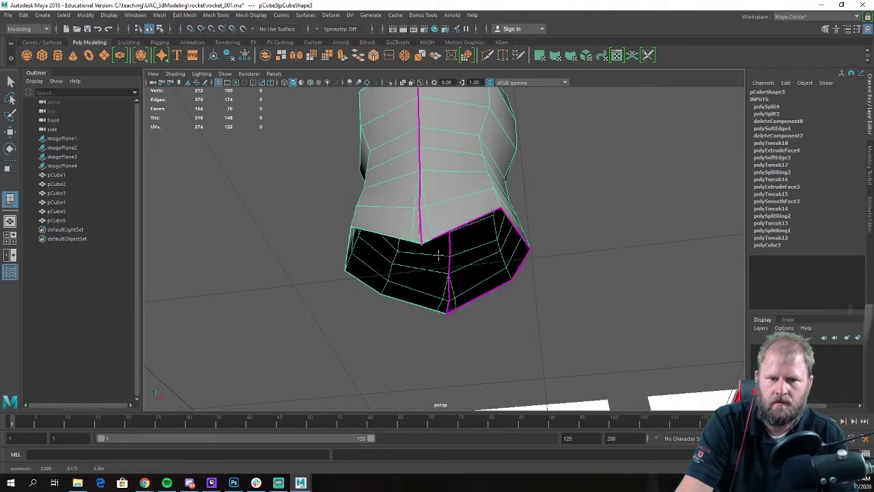
left_click(452, 311)
key("Return")
Step: Insert an edge loop across the crotch strip about halfway between front and back
left_click_drag(476, 312, 415, 300, "alt")
right_click_drag(465, 188, 507, 176)
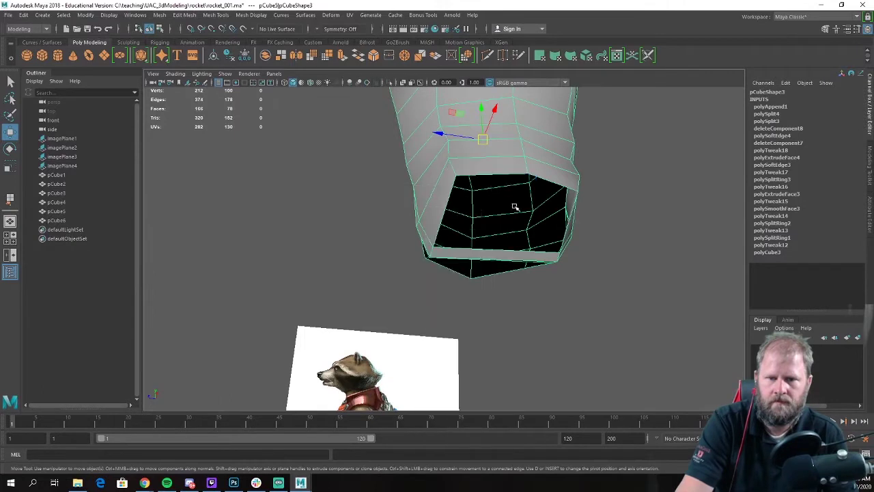
left_click(515, 206)
right_click(515, 206, "shift")
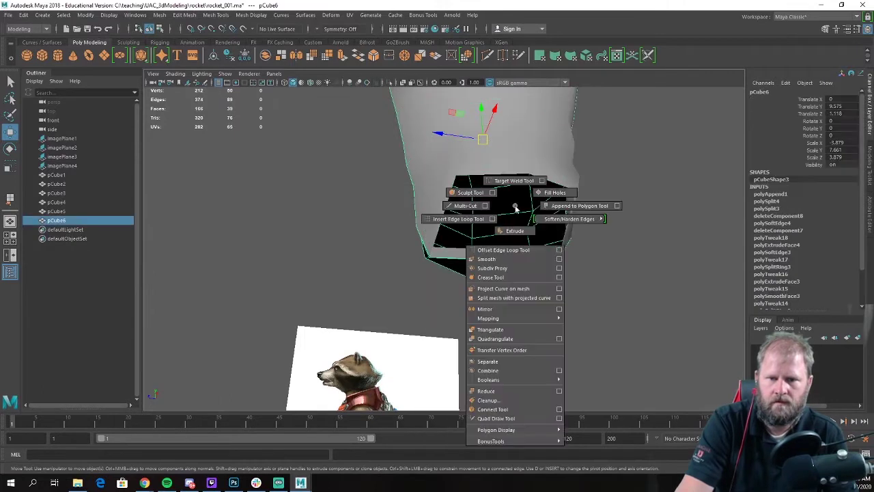
left_click(468, 224)
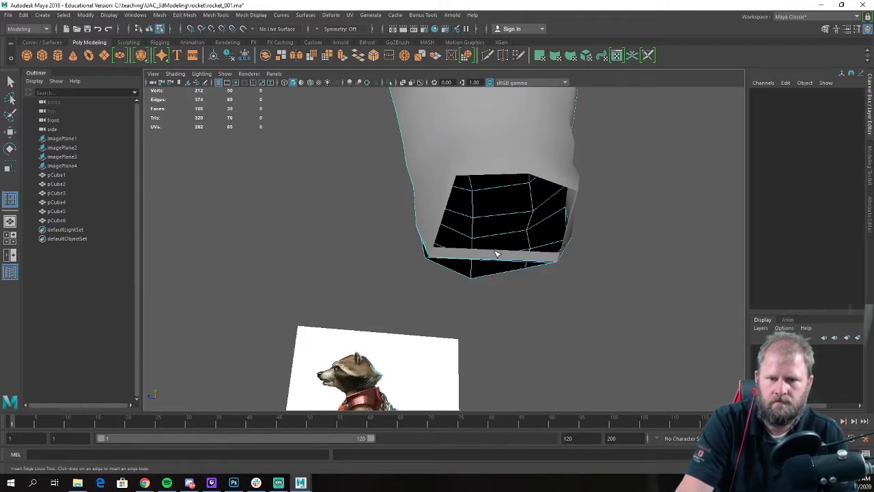
left_click(496, 255)
left_click(496, 261)
key("w")
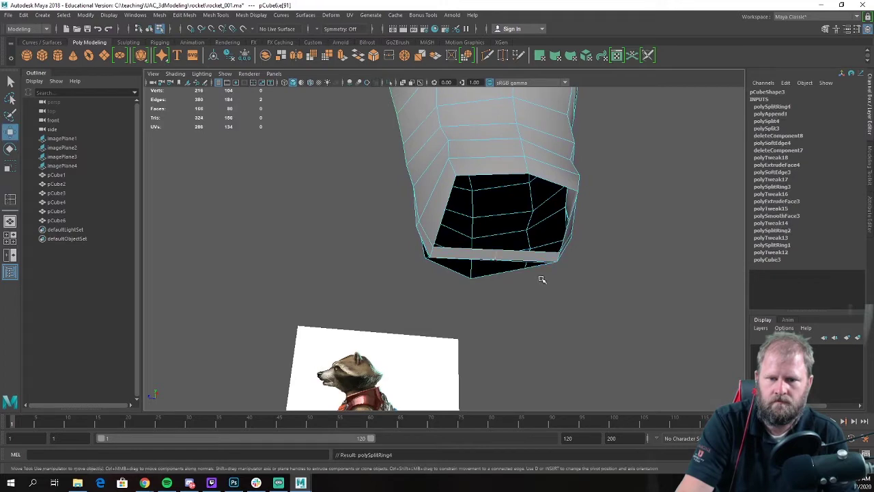
Step: Lower the middle edge of the crotch strip to give the underside a curve
left_click_drag(542, 277, 493, 273, "alt")
left_click_drag(509, 217, 564, 256, "alt")
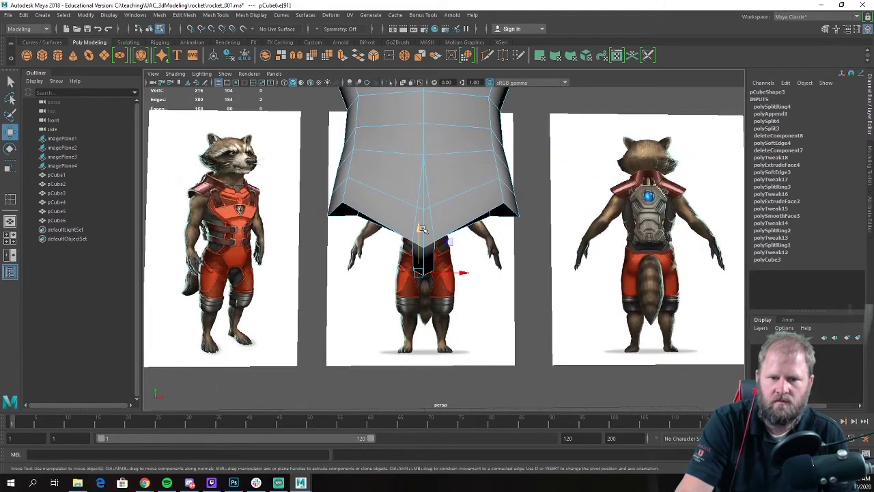
left_click_drag(422, 229, 421, 225)
left_click(489, 265)
Step: Delete the diagonal edges that run down from the centre line on the front and back of the pelvis
left_click_drag(488, 265, 395, 202, "alt")
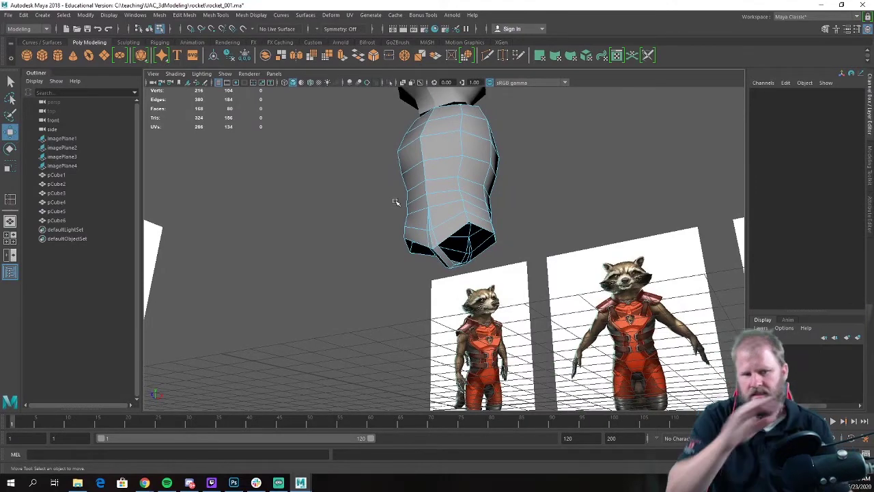
left_click_drag(395, 202, 403, 250, "alt")
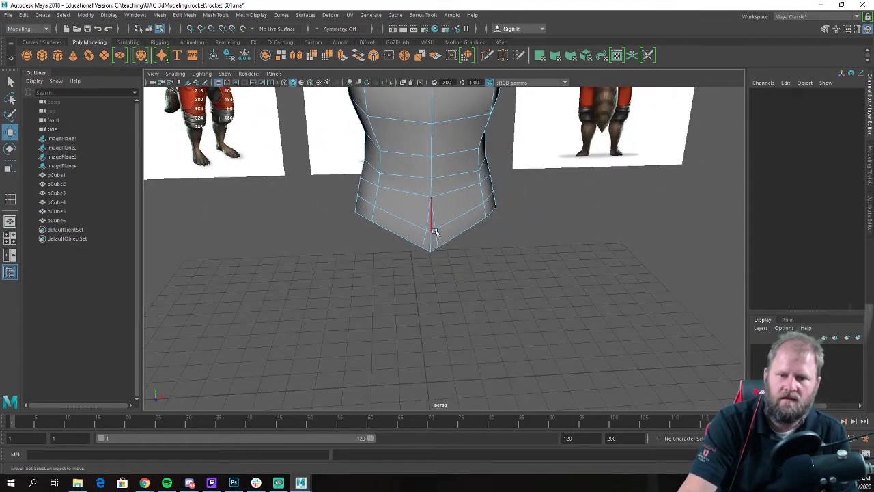
left_click_drag(480, 210, 515, 219, "alt")
left_click_drag(428, 237, 566, 256, "alt")
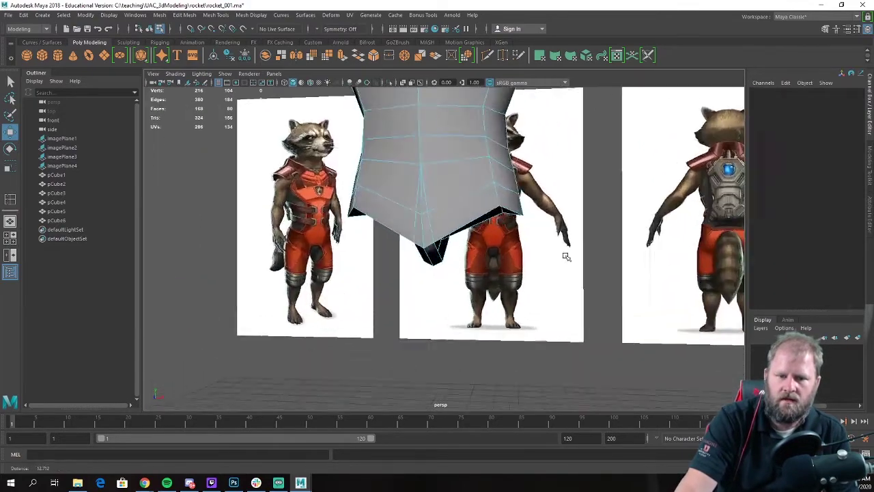
double_click(446, 162)
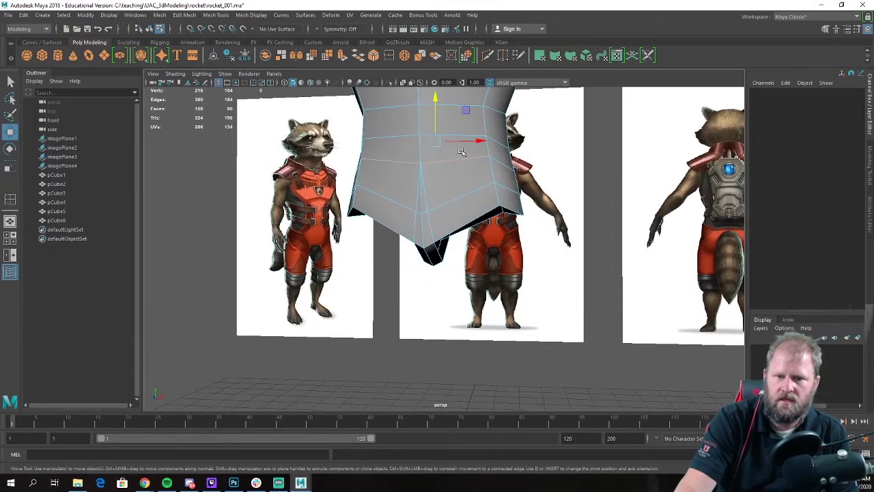
left_click_drag(461, 162, 463, 204, "alt")
right_click(441, 186)
right_click_drag(441, 186, 514, 177)
left_click_drag(514, 177, 638, 169, "alt")
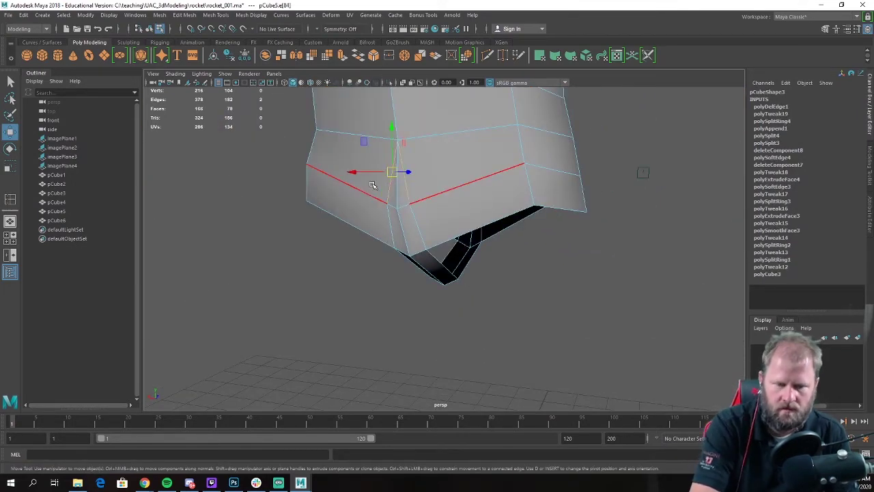
key("Delete")
Step: Slide the vertices beside the centre line outward along their horizontal edges on both the front and back of the pelvis
left_click_drag(371, 185, 415, 175, "alt")
mouse_move(417, 170)
right_mouse_down()
mouse_move(456, 156)
mouse_move(418, 185)
right_mouse_up()
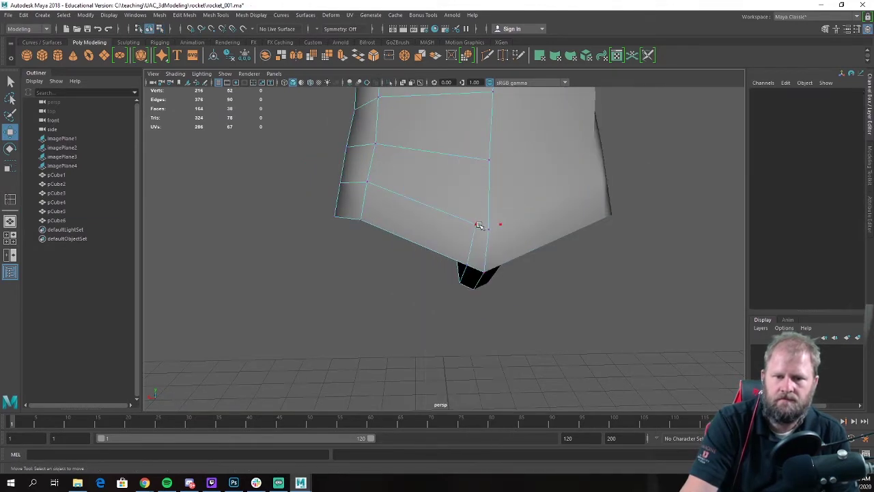
left_click(472, 223)
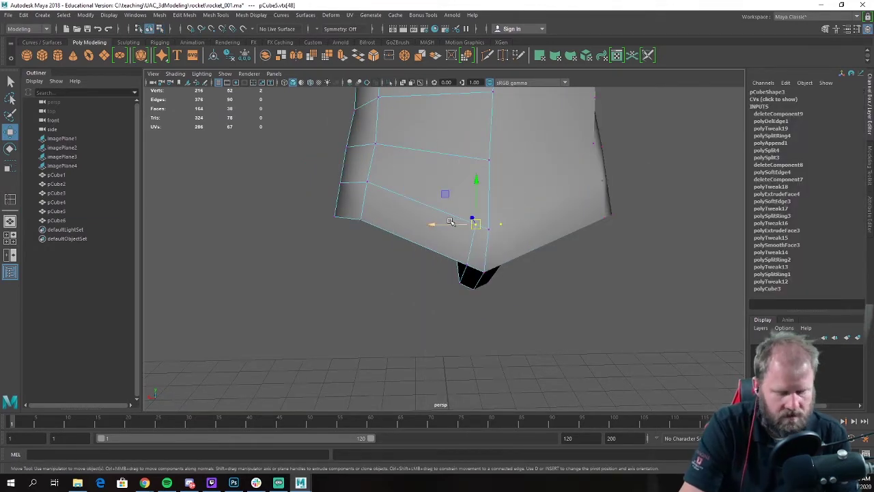
middle_click_drag(455, 217, 448, 211)
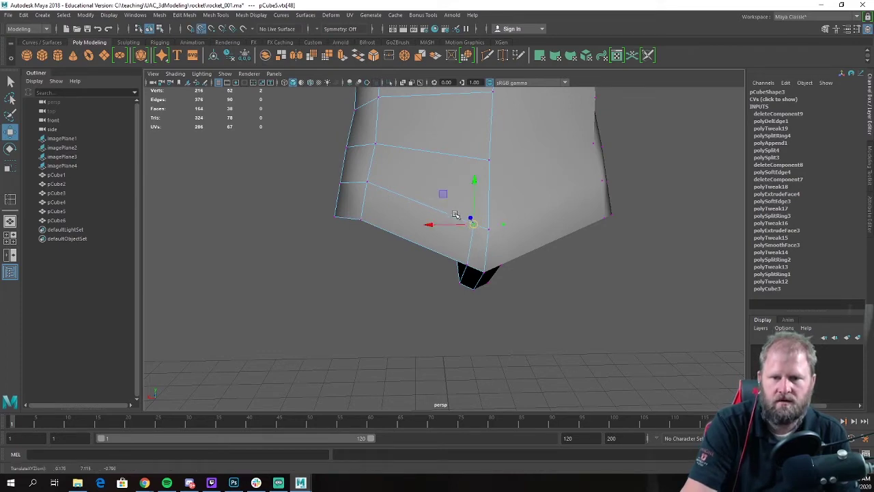
right_click_drag(441, 210, 341, 213, "alt")
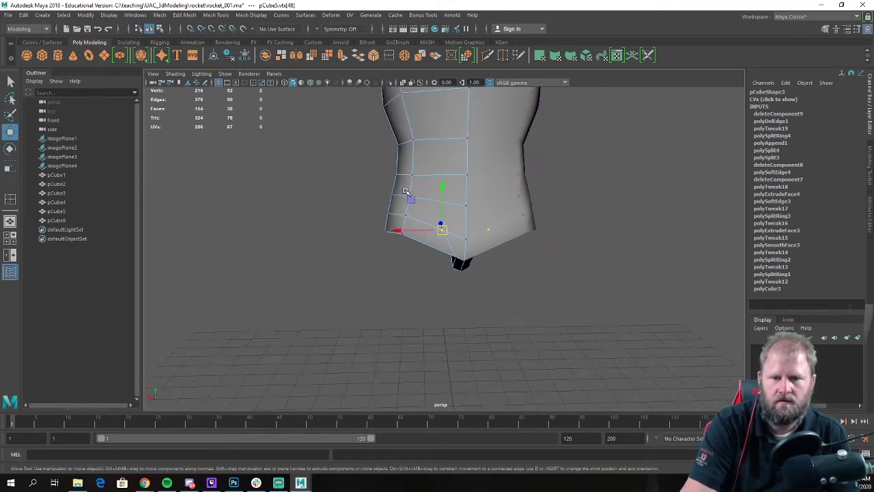
left_click_drag(342, 213, 492, 207, "alt")
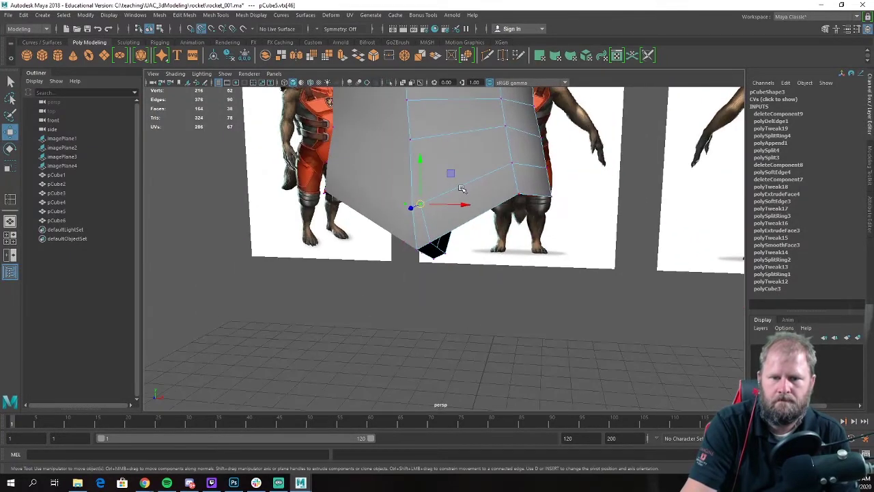
middle_click_drag(461, 188, 452, 190)
right_click_drag(502, 169, 483, 176, "alt")
left_click_drag(483, 176, 439, 164, "alt")
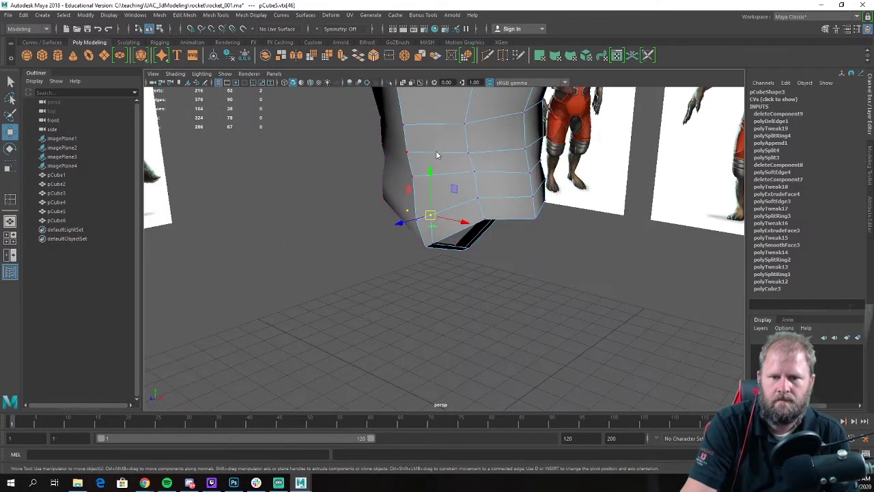
Step: Cut an edge from the first moved pelvis vertex to the hip corner vertex one row higher and collapse the leftover short edge
mouse_move(439, 155)
right_mouse_down()
mouse_move(478, 131)
mouse_move(432, 159)
right_mouse_up()
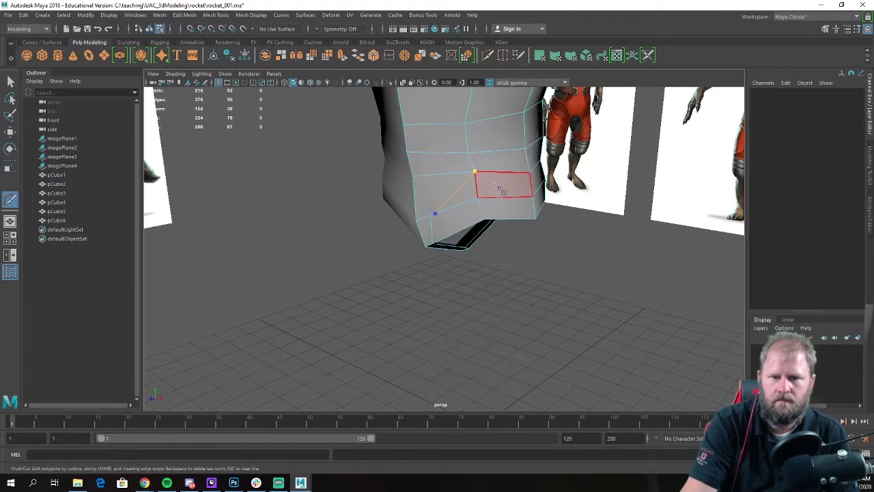
key("Return")
left_click_drag(482, 186, 441, 134, "alt")
key("w")
right_click_drag(441, 135, 441, 111)
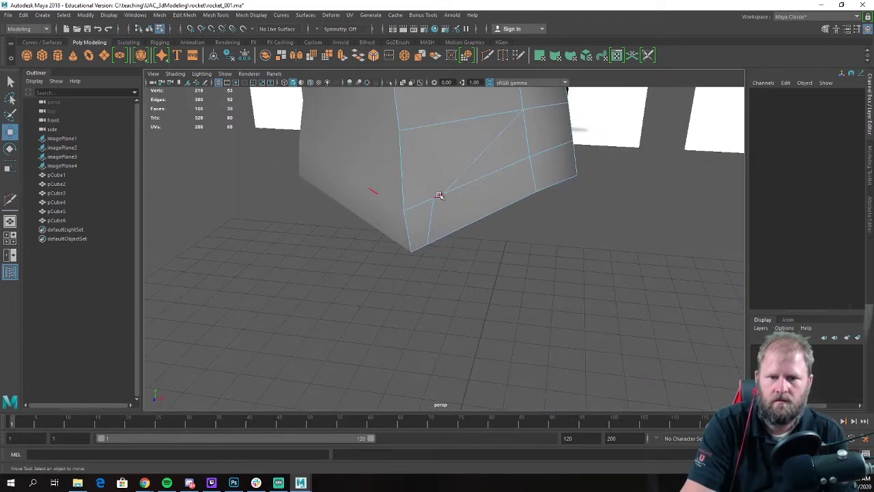
left_click(439, 192)
right_click_drag(438, 194, 479, 159, "shift")
Step: Cut the matching diagonal edge on the opposite face of the pelvis, from the hip corner vertex down to the moved vertex
left_click_drag(539, 161, 318, 150, "alt")
mouse_move(463, 173)
right_mouse_down()
mouse_move(511, 158)
mouse_move(461, 159)
right_mouse_up()
left_click(435, 153)
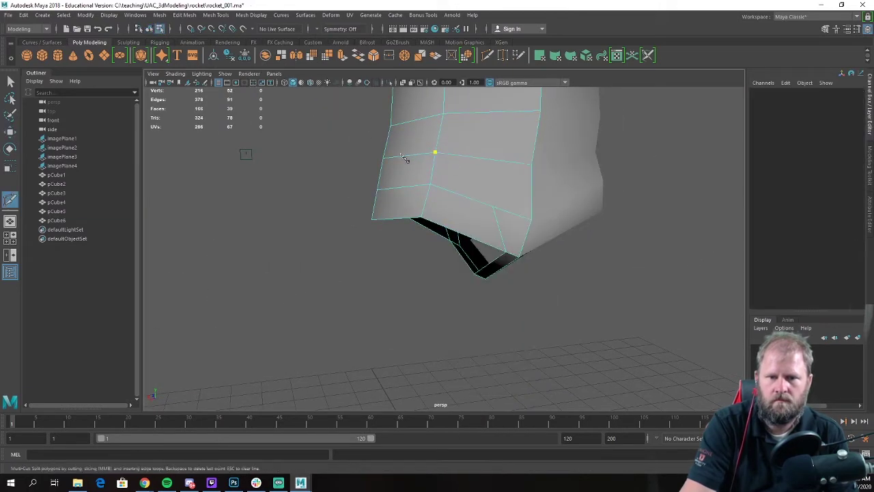
left_click(495, 211)
key("w")
scroll(499, 211, "down", 3)
left_click_drag(503, 211, 512, 180, "alt")
right_click_drag(512, 181, 544, 157)
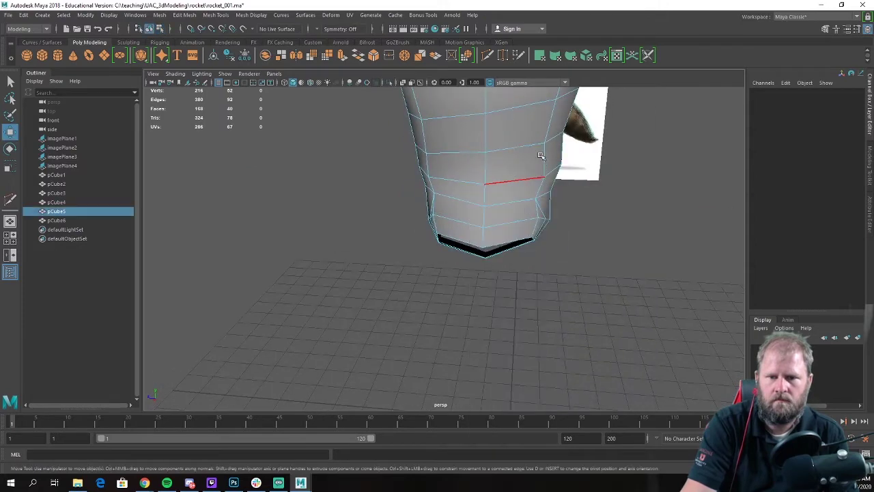
Step: Cut diagonal edges from the front and back hip corner vertices up to the middle vertex on the hip's side
left_click_drag(544, 156, 497, 169, "alt")
right_click_drag(497, 169, 452, 169)
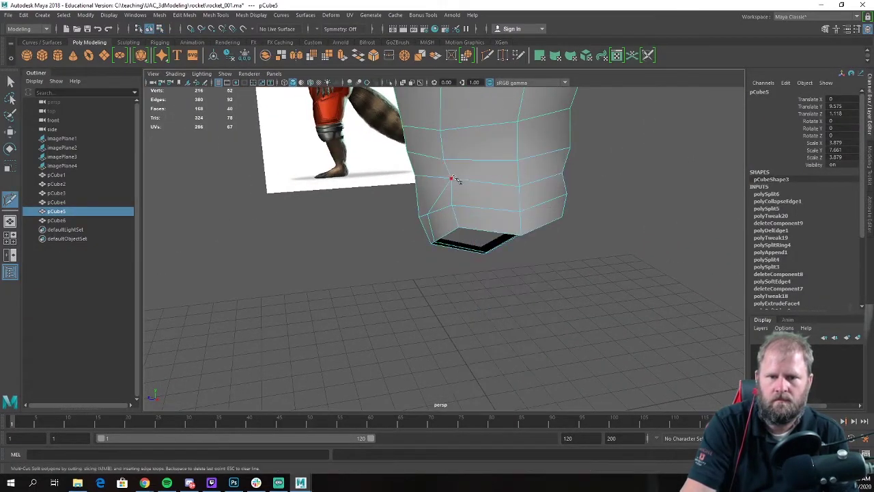
left_click(451, 178)
left_click(516, 161)
left_click_drag(517, 162, 450, 171, "alt")
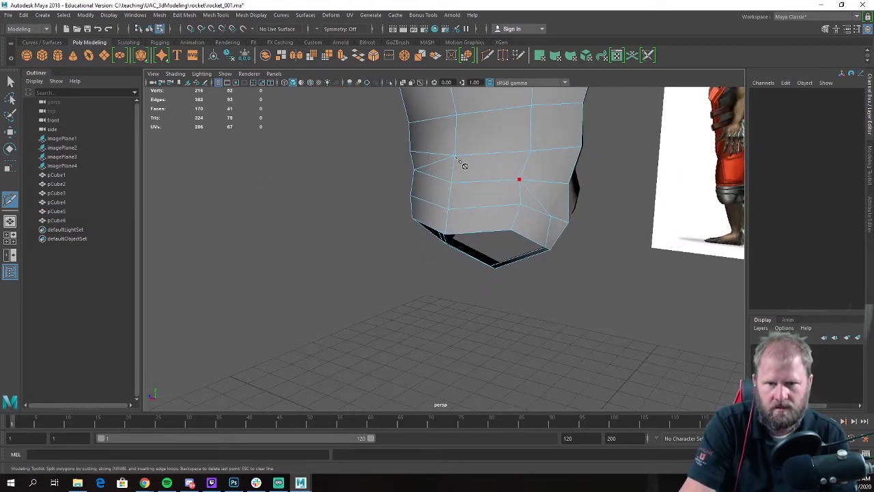
key("w")
Step: Cut a second pair of diagonal edges one row higher, meeting at the middle of the hip's side
left_click_drag(458, 159, 485, 134, "alt")
right_click(506, 157)
left_click(479, 152)
left_click(483, 146)
right_click(483, 134, "shift")
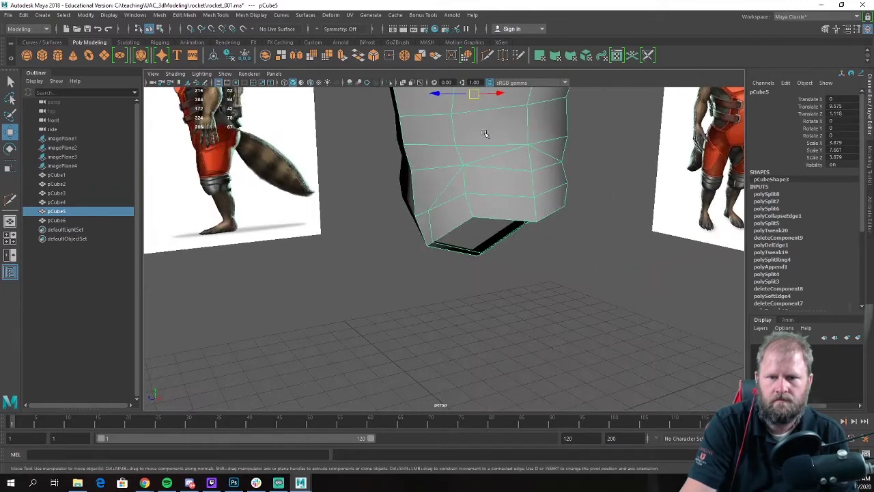
right_click_drag(484, 134, 454, 134, "shift")
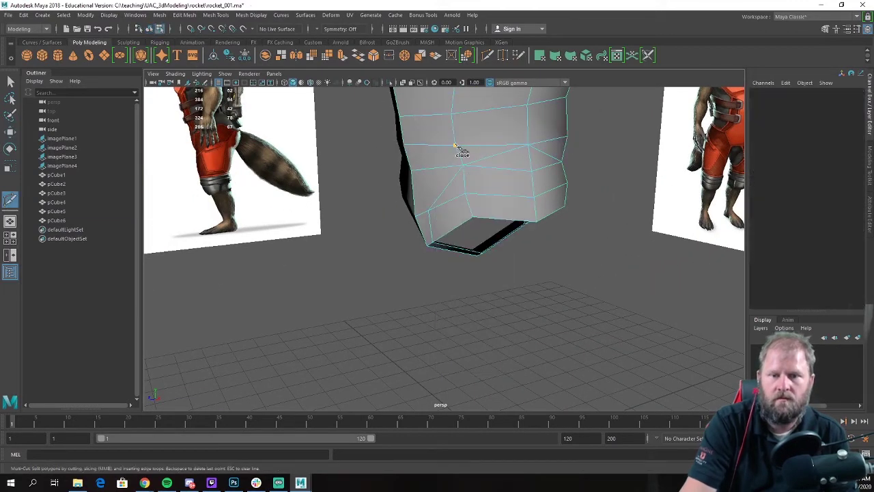
left_click_drag(546, 140, 517, 153, "alt")
key("w")
Step: Delete the redundant horizontal edges between the side diagonals and collapse the leftover vertical edge at the middle
right_click_drag(517, 151, 514, 130)
left_click(521, 153)
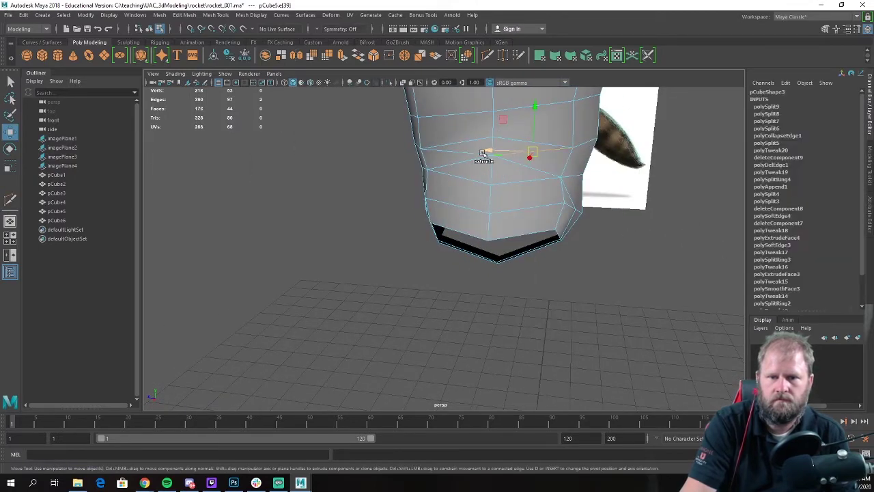
key("Delete")
left_click_drag(460, 150, 537, 150, "alt")
left_click(538, 151)
right_click_drag(537, 151, 559, 129, "shift")
Step: Raise the middle vertex on the hip's side to even out the edge rows
left_click_drag(558, 131, 540, 143, "alt")
right_click_drag(540, 143, 544, 142)
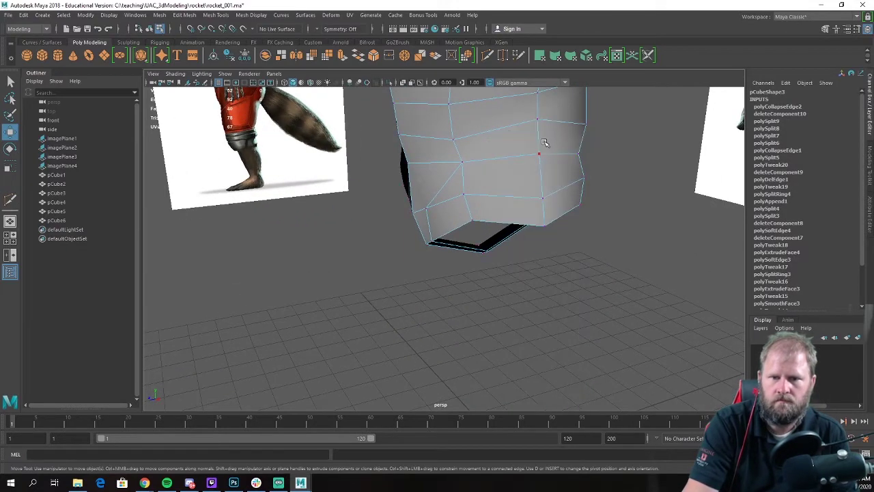
left_click(539, 155)
left_click_drag(539, 156, 543, 111)
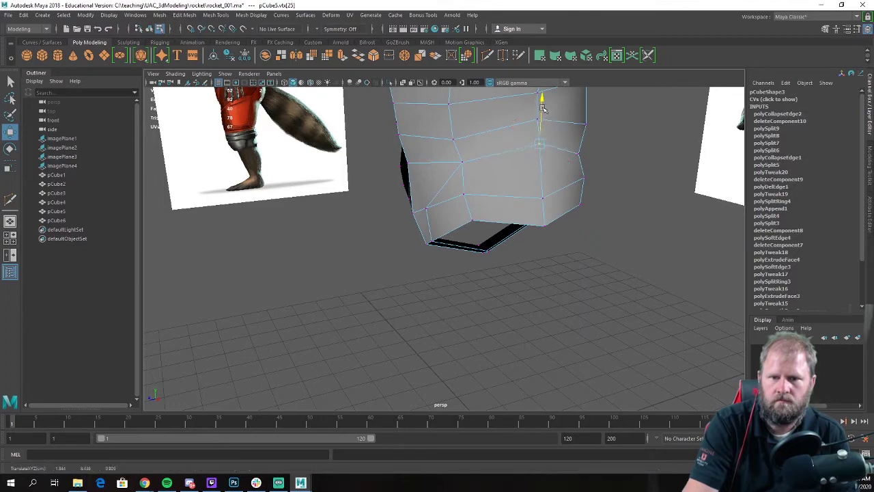
Step: Examine the reshaped hips and the open leg border from the back, front and below
mouse_move(440, 157)
left_mouse_down("alt")
mouse_move(485, 160)
mouse_move(436, 166)
mouse_move(491, 164)
mouse_move(439, 160)
left_mouse_up("alt")
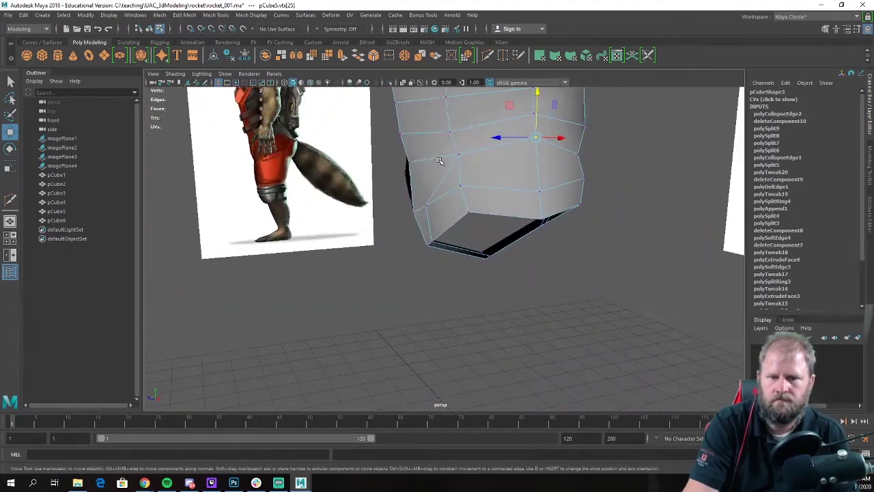
right_click_drag(462, 150, 487, 162)
left_click_drag(488, 162, 453, 218, "alt")
key("w")
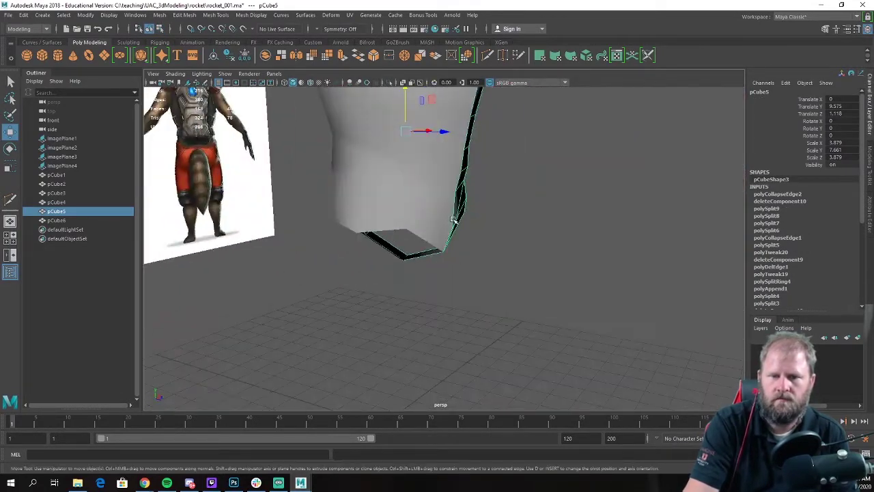
scroll(452, 218, "down", 5)
left_click(517, 231)
left_click_drag(517, 230, 436, 229, "alt")
scroll(427, 224, "down", 2)
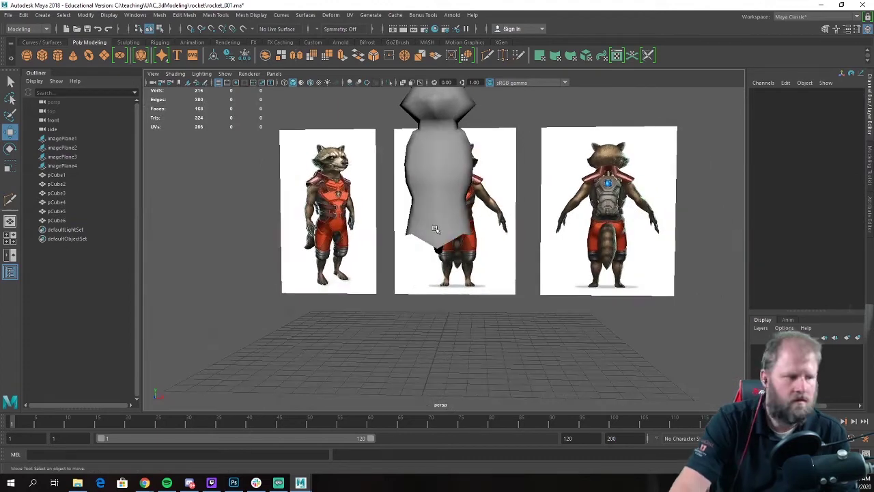
scroll(424, 246, "down", 2)
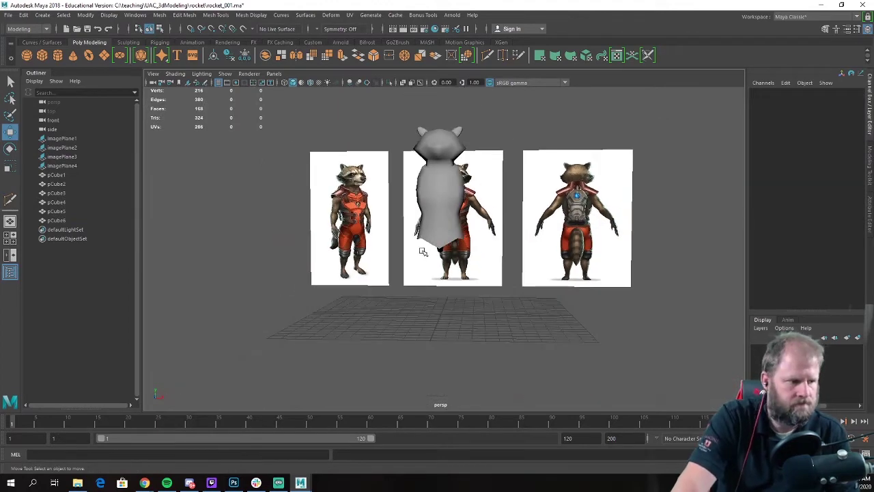
left_click_drag(431, 254, 479, 234, "alt")
scroll(467, 256, "up", 2)
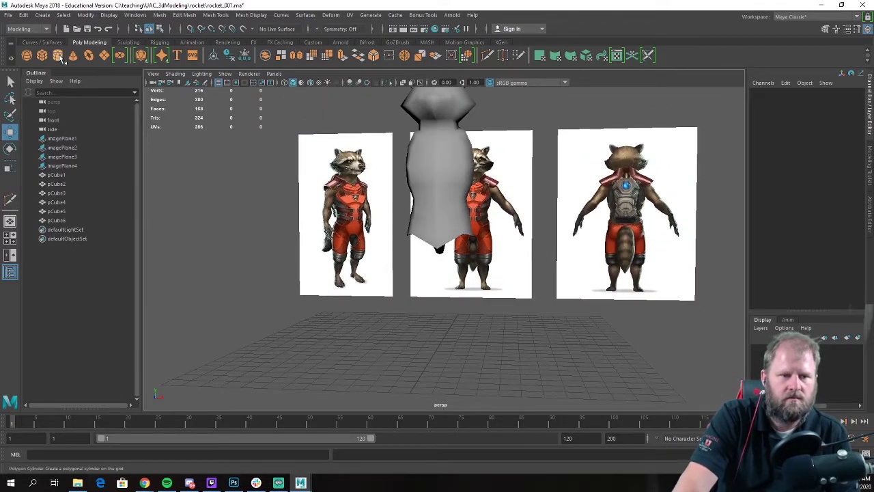
left_click_drag(410, 259, 389, 249, "alt")
left_click(437, 226)
left_click_drag(437, 226, 473, 263, "alt")
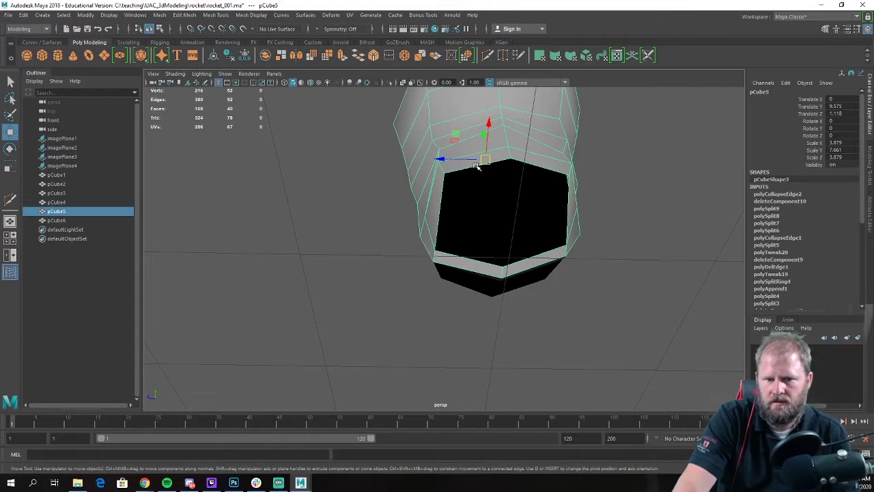
left_click_drag(477, 166, 410, 225, "alt")
left_click(531, 273)
Step: Create a polygon cylinder with 6 axis subdivisions for the leg
left_click(58, 55)
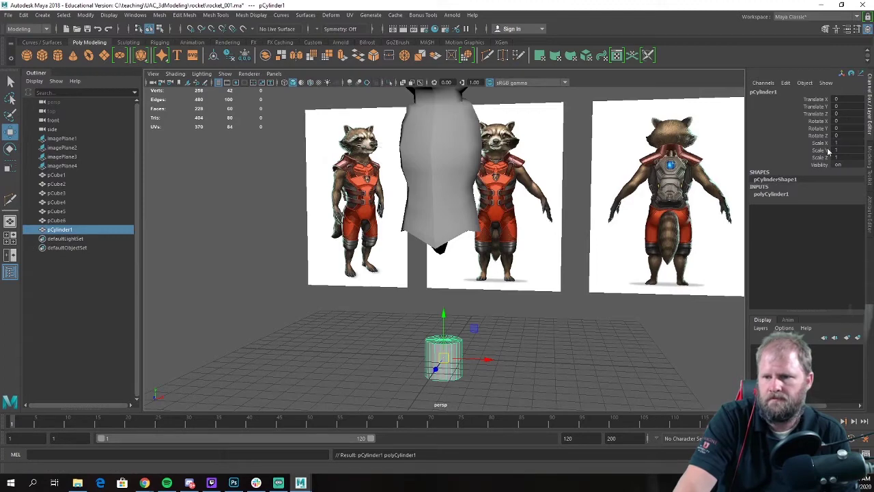
left_click(770, 194)
left_click(835, 216)
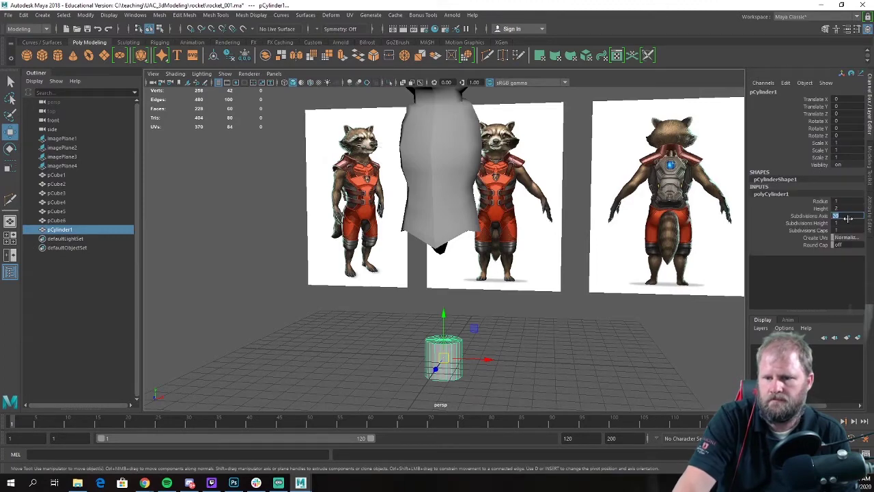
type("6")
key("Return")
Step: Move the cylinder below the leg opening at about X 1.532, Y 5.572, Z 1.171
left_click_drag(463, 275, 431, 253, "alt")
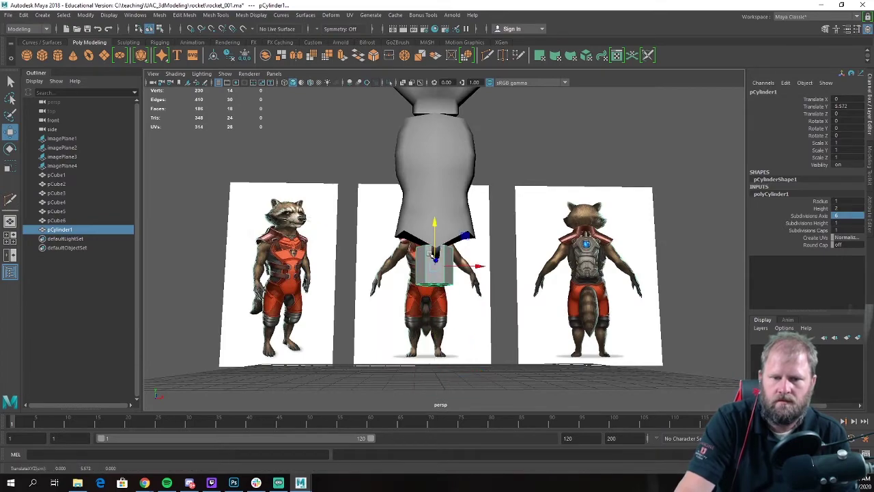
left_click_drag(480, 267, 513, 268)
left_click_drag(513, 268, 489, 277, "alt")
right_click_drag(489, 277, 561, 285, "alt")
left_click_drag(561, 285, 445, 271, "alt")
left_click_drag(444, 271, 527, 269, "alt")
Step: Delete the top and bottom cap faces of the leg cylinder
right_click(483, 267)
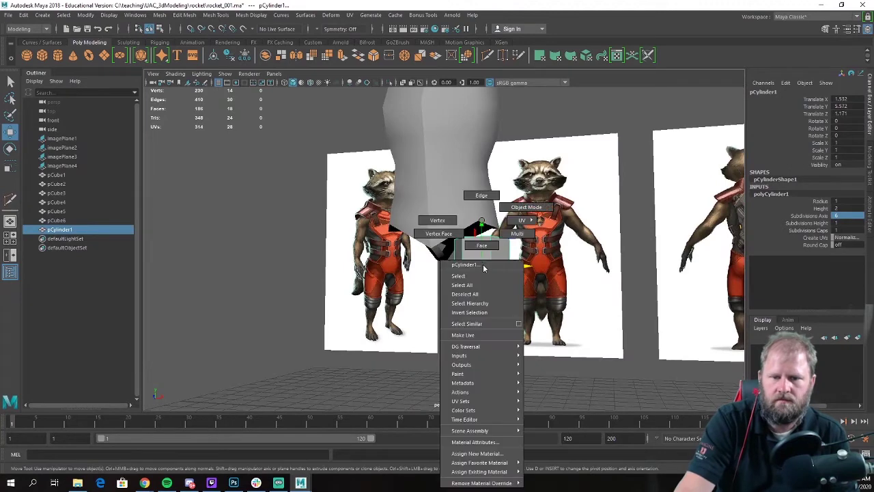
right_click_drag(483, 266, 482, 246)
left_click(471, 261)
double_click(500, 268, "shift")
left_click_drag(586, 324, 264, 173, "shift")
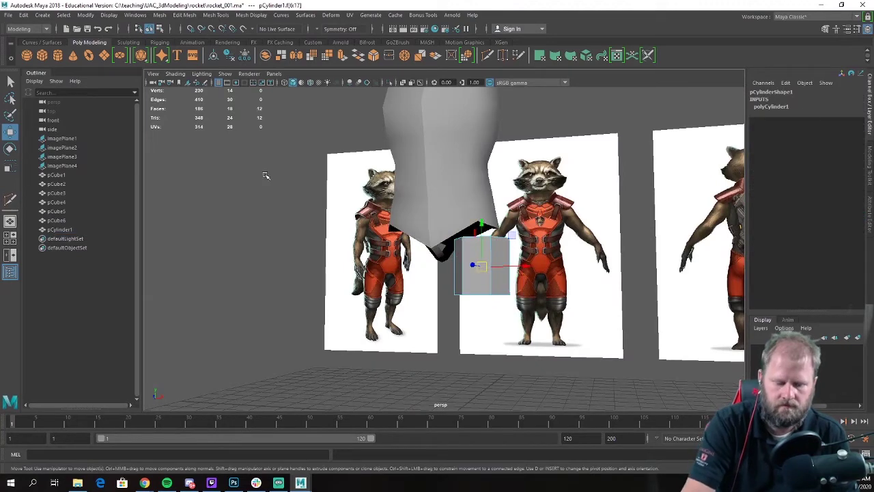
key("Delete")
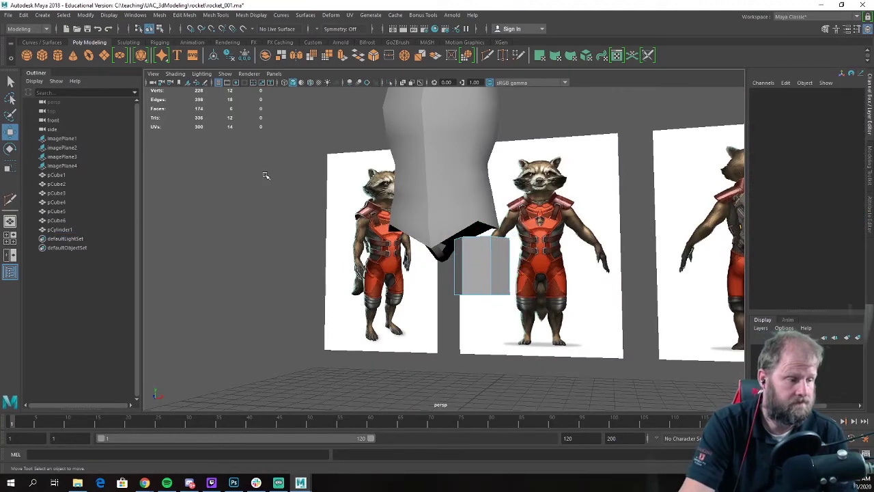
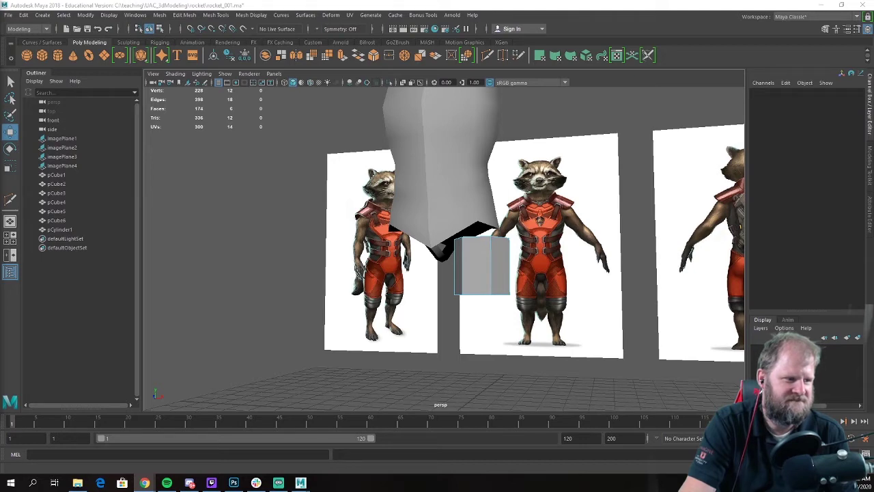
key("alt+Tab")
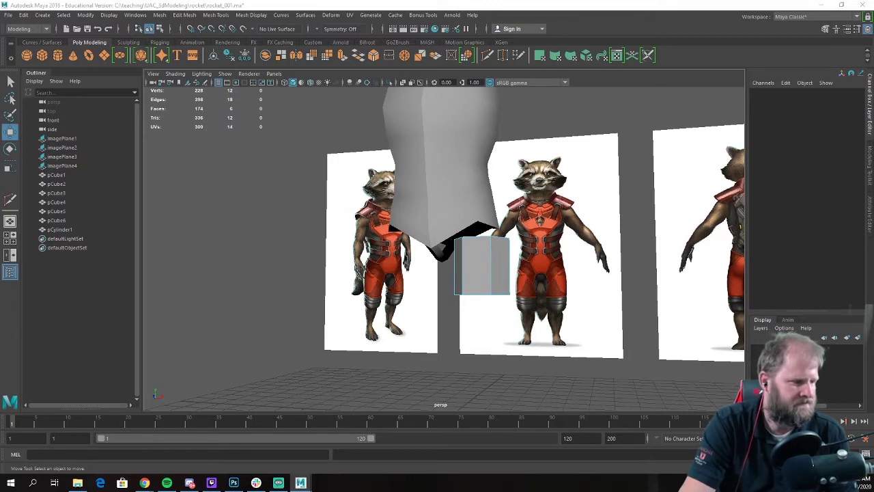
key("alt+Tab")
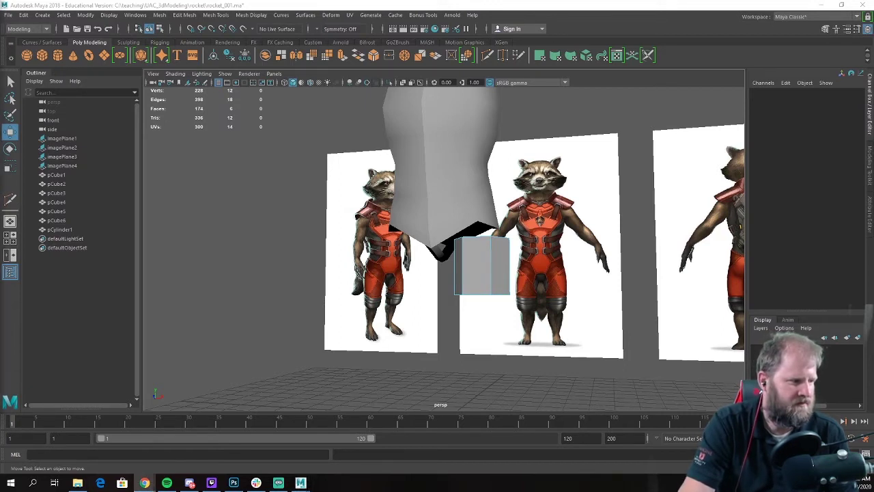
key("alt+Tab")
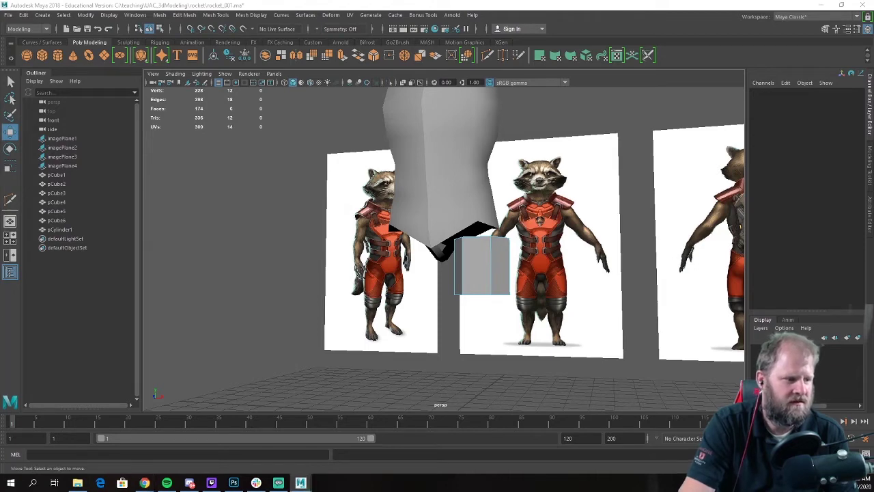
Step: Move the leg cylinder over the thigh in the front reference view, at about X 1.307, Y 4.866
left_click_drag(504, 239, 502, 262, "alt")
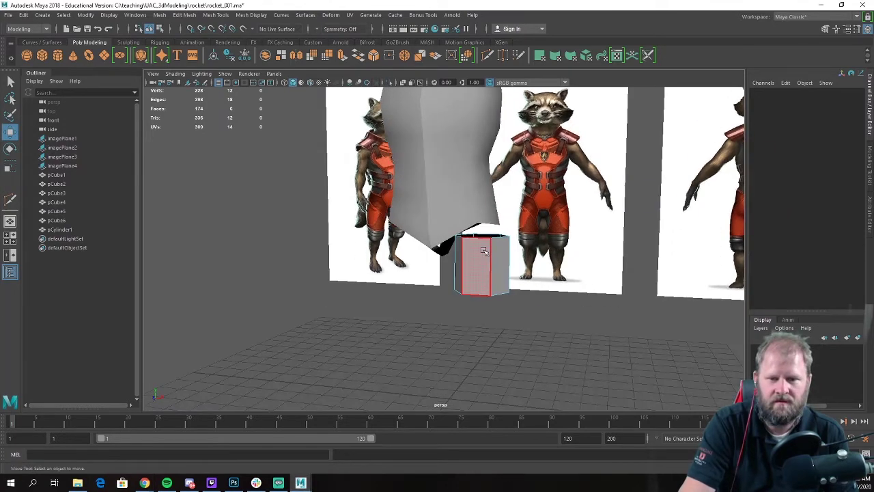
right_click_drag(485, 250, 497, 229)
left_click_drag(517, 257, 500, 248, "alt")
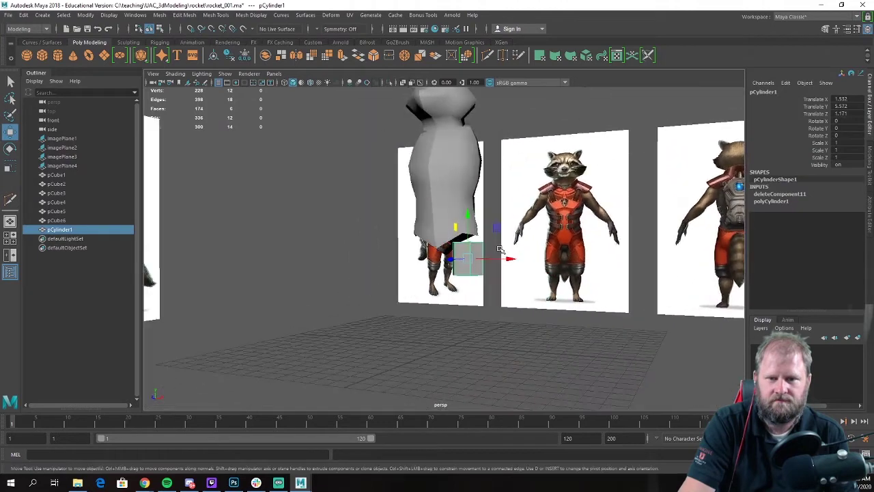
key("space")
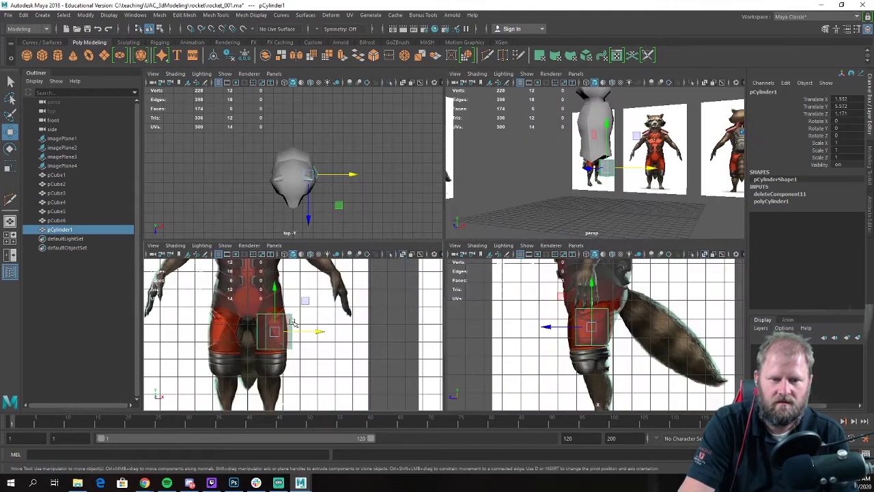
key("space")
scroll(309, 255, "up", 1)
left_click_drag(405, 181, 395, 207)
Step: Scale the cylinder to about 0.932 in X and Z and 1.45 in Y to match the thigh in the front reference
key("r")
mouse_move(395, 167)
left_mouse_down()
mouse_move(394, 144)
mouse_move(394, 165)
left_mouse_up()
key("w")
key("e")
key("r")
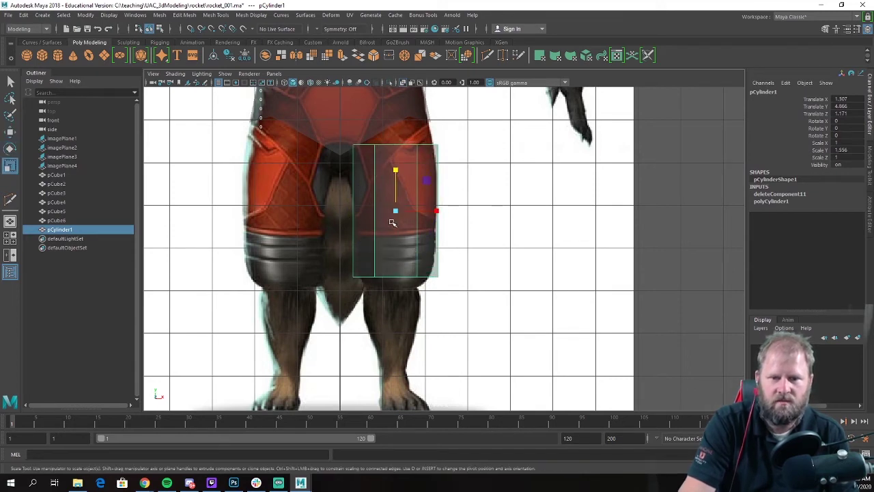
left_click_drag(395, 210, 387, 209)
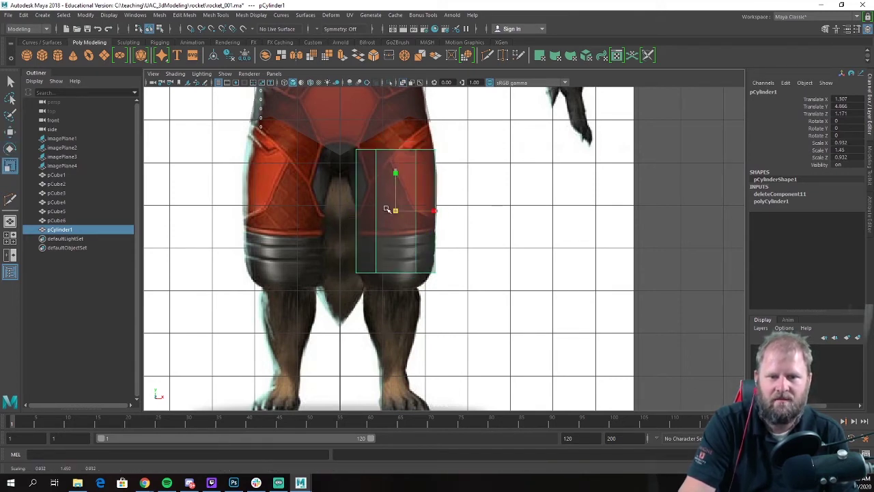
Step: Narrow the cylinder's bottom vertex ring to about 0.93 and place it at the knee pad, at about Y 3.4
key("w")
right_click_drag(405, 239, 419, 220, "alt")
right_click_drag(419, 221, 360, 225)
left_click_drag(314, 254, 492, 297)
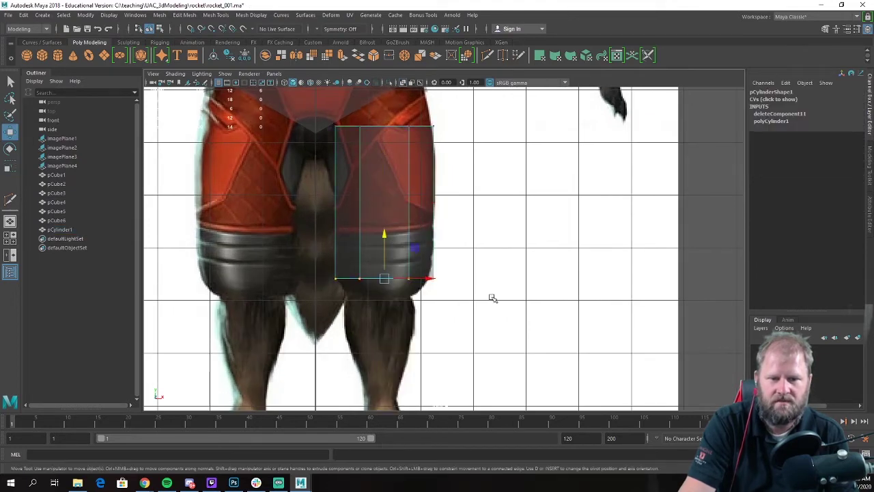
left_click_drag(384, 239, 385, 253)
key("r")
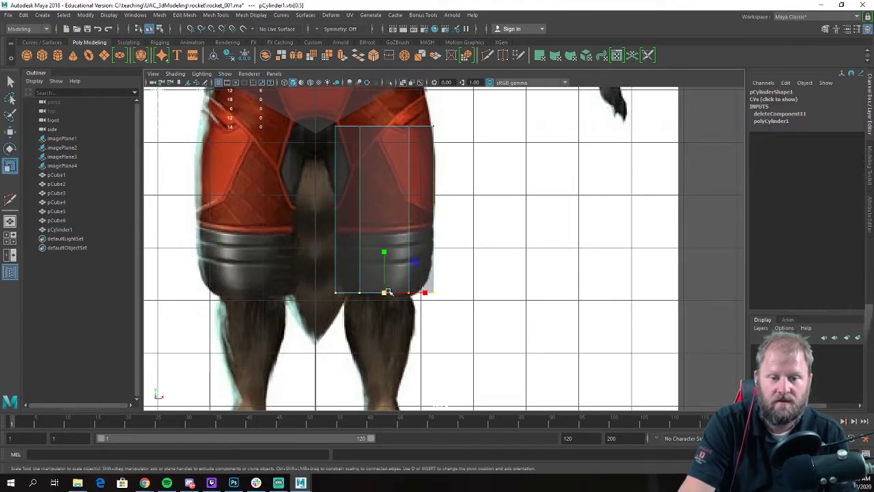
left_click_drag(384, 293, 381, 292)
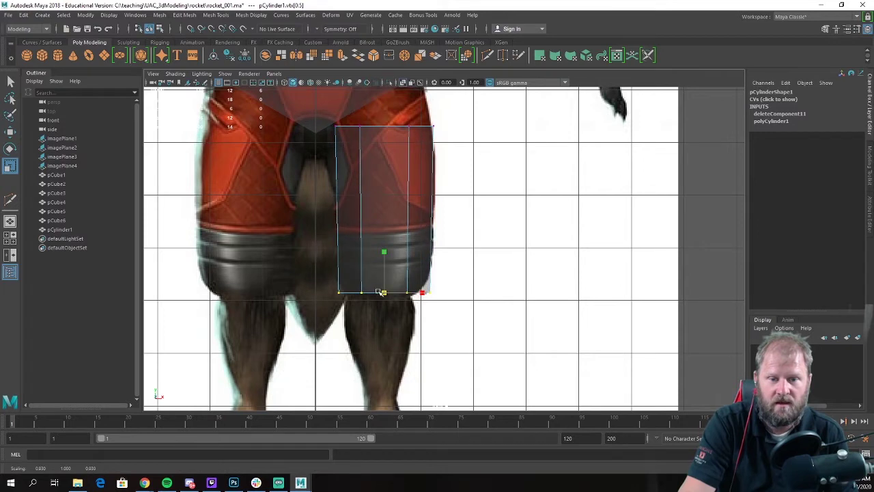
key("w")
left_click_drag(386, 247, 385, 234)
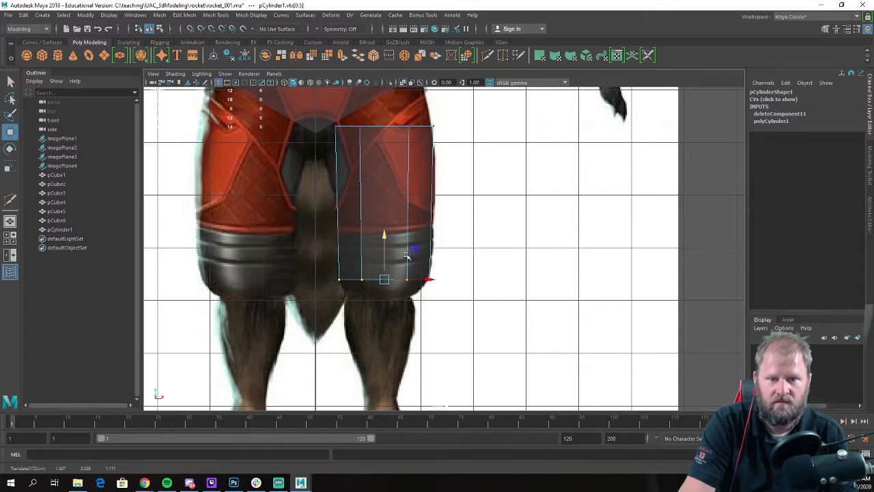
Step: Widen the cylinder's top vertex ring, lower it to about Y 5.78 and shift it slightly toward the inner thigh
middle_click_drag(406, 256, 391, 281, "alt")
left_click_drag(474, 196, 300, 135)
key("e")
key("r")
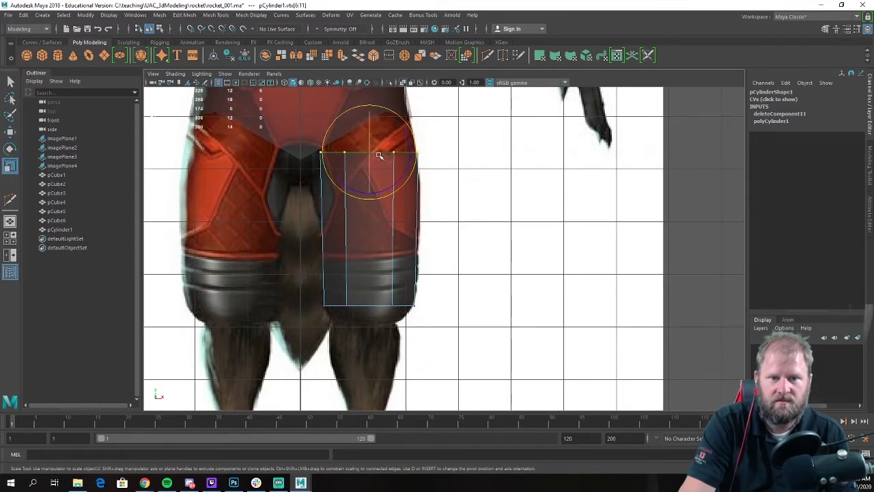
left_click_drag(369, 151, 375, 152)
key("w")
left_click_drag(369, 107, 369, 135)
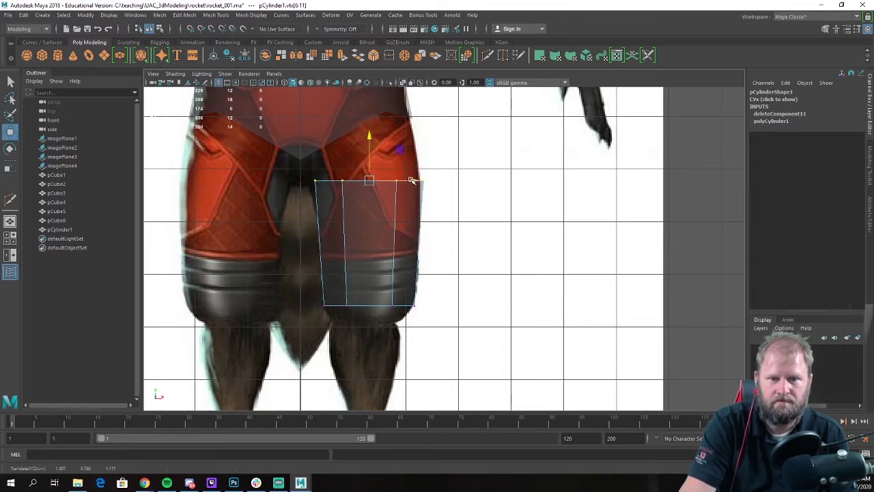
left_click_drag(412, 181, 370, 179)
key("e")
key("r")
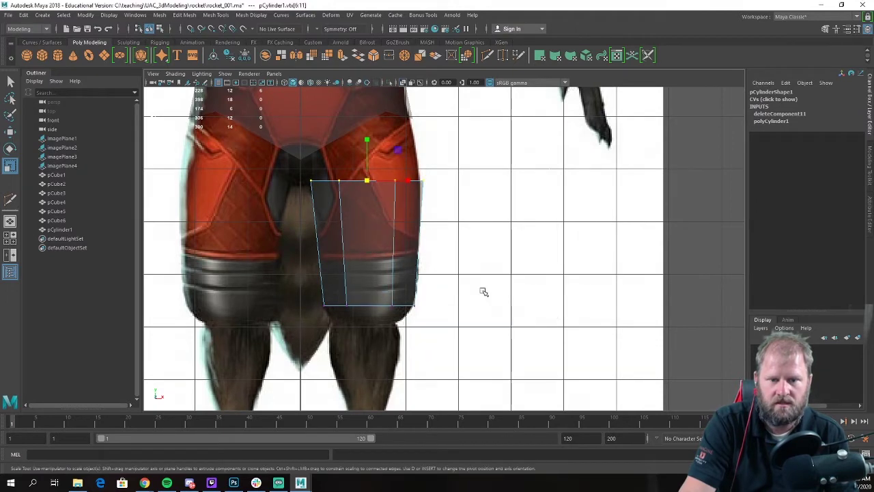
Step: Tilt the bottom vertex ring to follow the knee in the side view and scale its depth to about 1.2
key("space")
key("space")
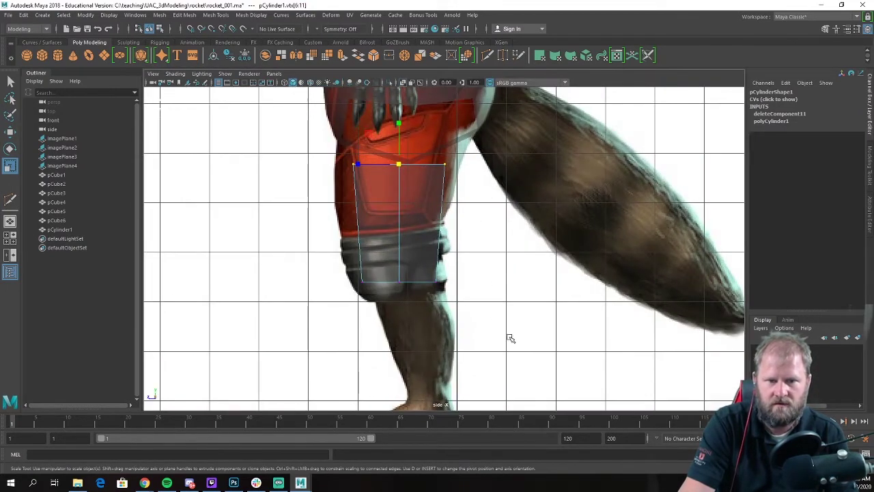
left_click_drag(450, 339, 339, 231)
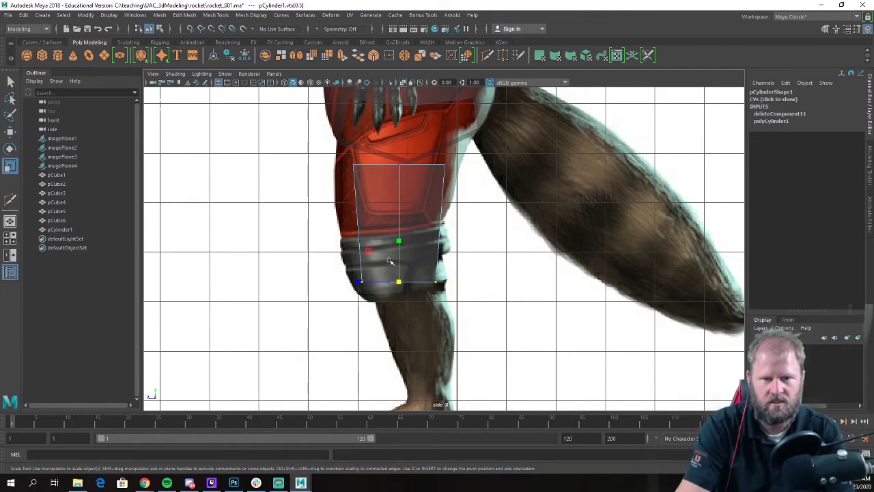
key("e")
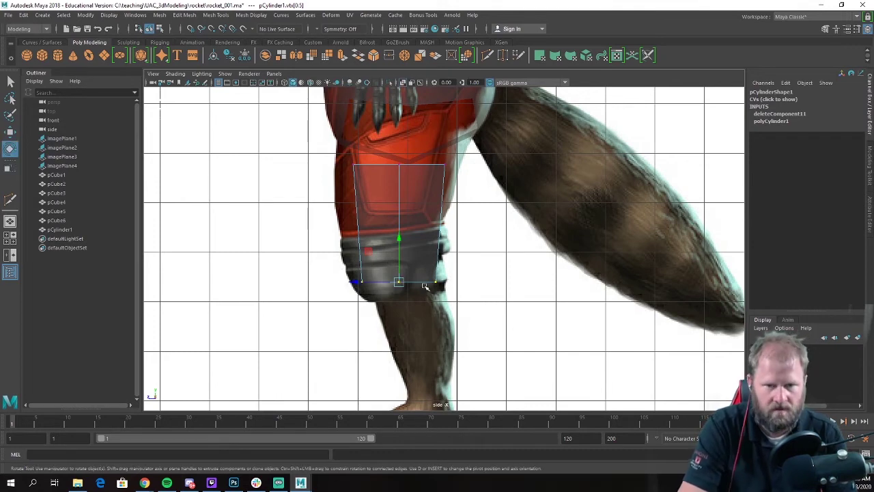
left_click_drag(434, 263, 436, 257)
key("r")
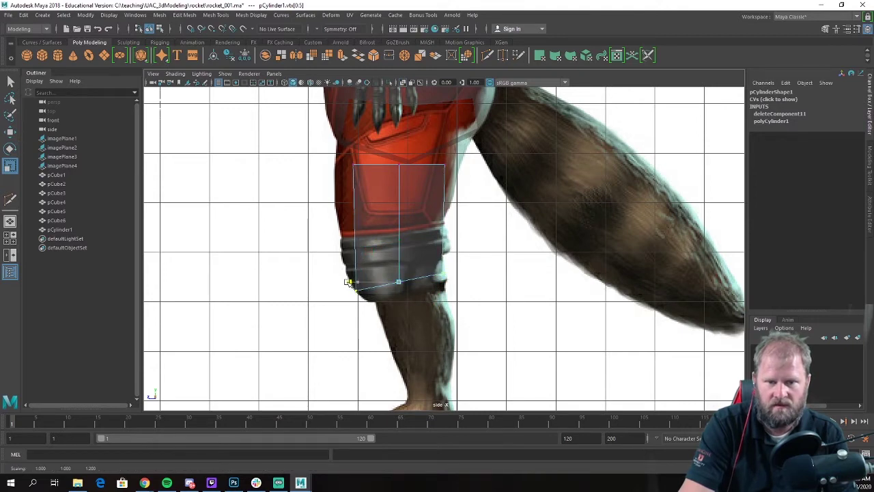
Step: Scale the top vertex ring deeper in the side view and align it with the front and back of the thigh
left_click_drag(334, 146, 496, 207)
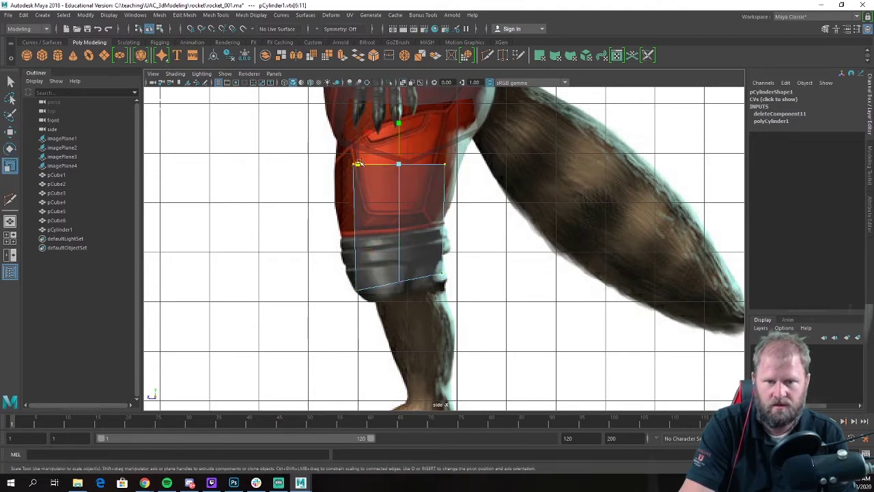
left_click_drag(384, 168, 349, 166)
key("w")
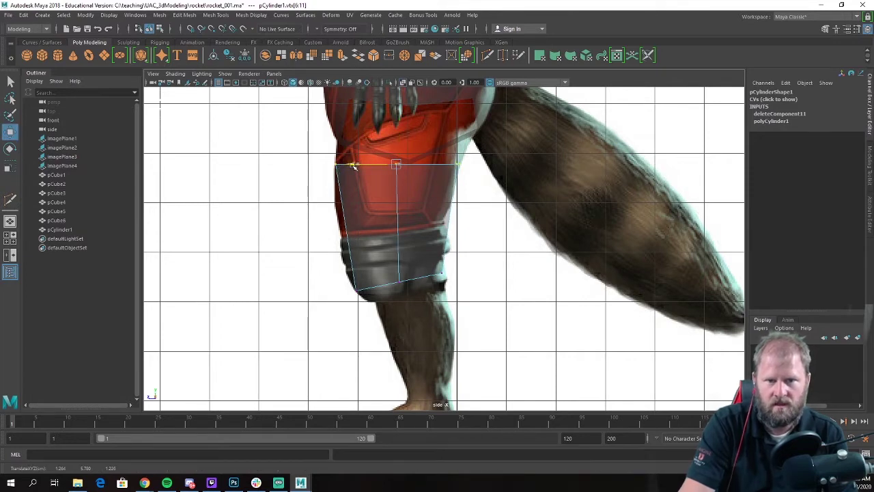
Step: Insert an edge loop around the middle of the leg and fit it to the thigh outline in the side view
right_click_drag(382, 213, 418, 228)
left_click(398, 200)
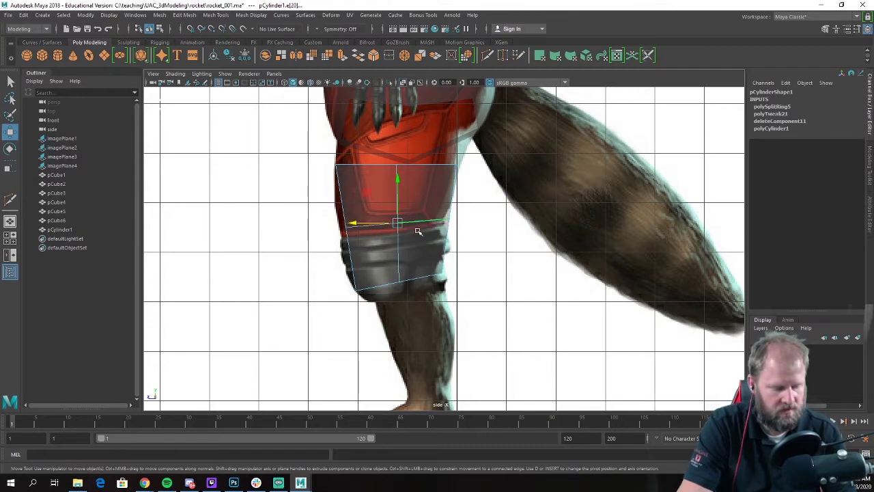
mouse_move(354, 224)
left_mouse_down()
mouse_move(394, 225)
mouse_move(347, 225)
left_mouse_up()
key("r")
key("w")
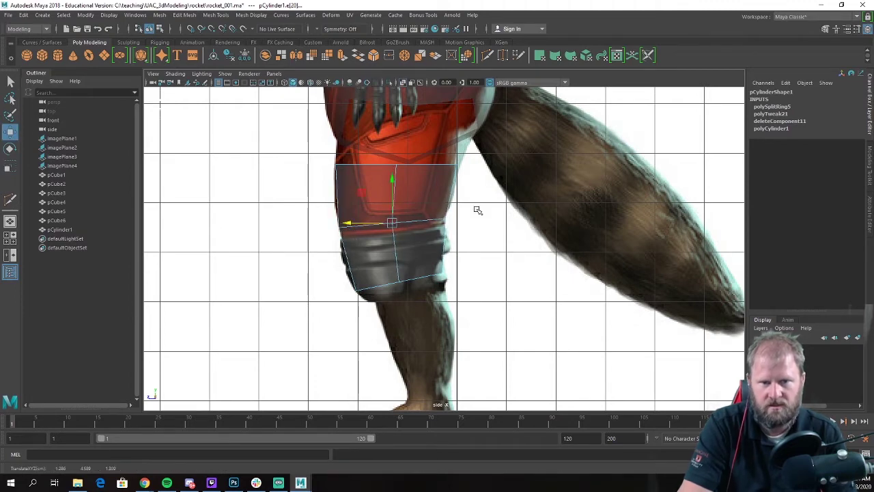
Step: Examine the shaped thigh piece against the hip opening in the perspective view
key("space")
key("space")
left_click_drag(499, 211, 441, 223, "alt")
right_click_drag(517, 284, 567, 294, "alt")
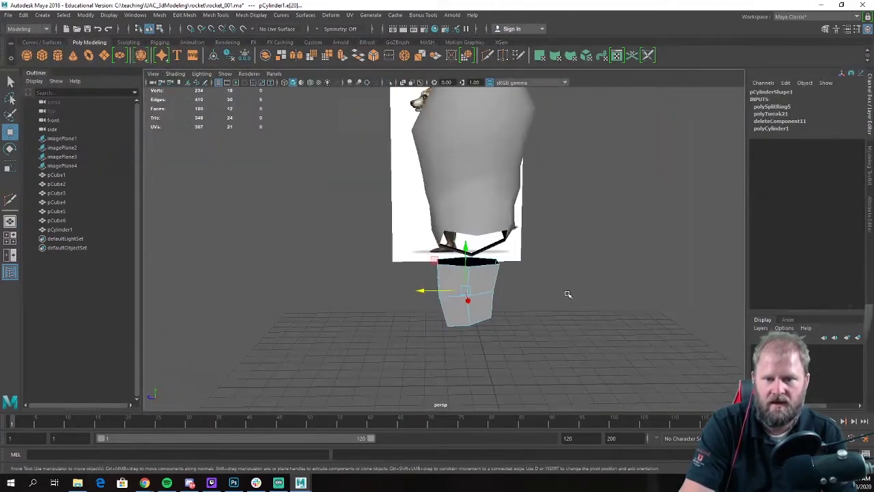
left_click(567, 294)
left_click_drag(567, 294, 478, 273, "alt")
left_click(478, 273)
right_click_drag(478, 273, 520, 273)
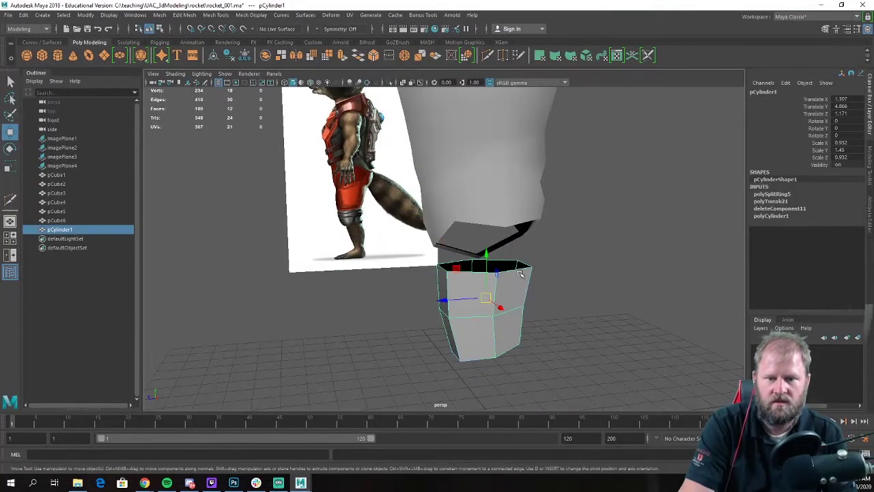
mouse_move(517, 272)
left_mouse_down("alt")
mouse_move(491, 275)
mouse_move(516, 279)
left_mouse_up("alt")
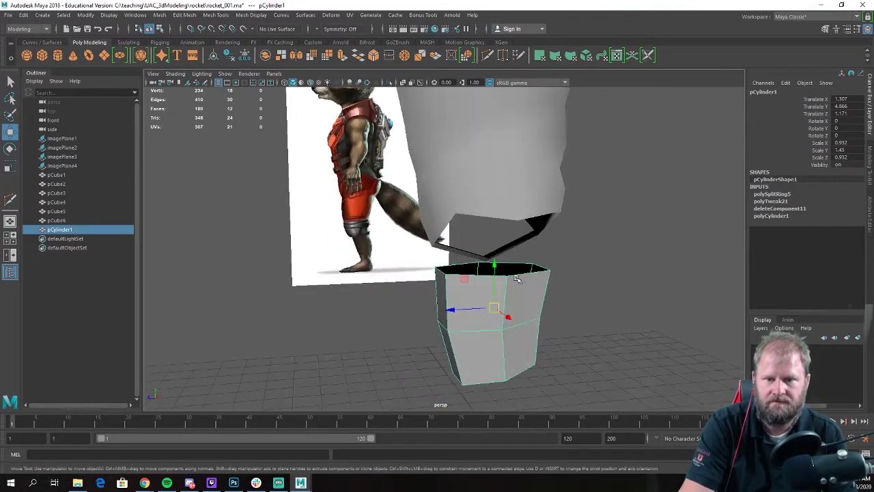
Step: Extrude the leg's top border edge loop a short distance upward toward the hip opening
right_click_drag(520, 273, 525, 204)
left_click(530, 269)
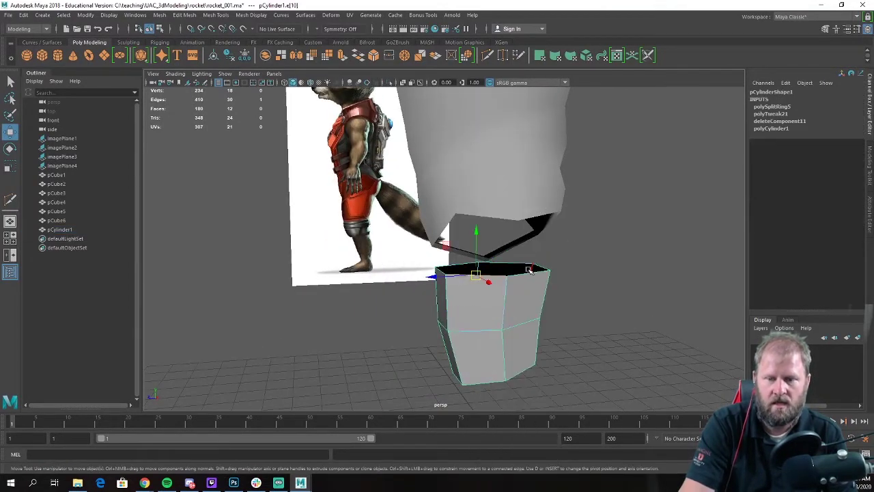
mouse_move(449, 244)
left_mouse_down("alt")
mouse_move(527, 244)
mouse_move(517, 253)
mouse_move(492, 246)
mouse_move(449, 257)
left_mouse_up("alt")
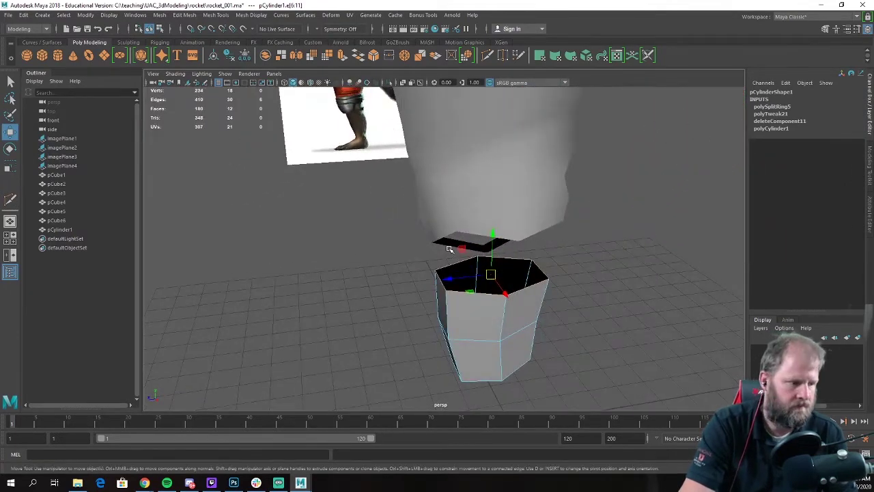
left_click_drag(448, 248, 515, 268, "alt")
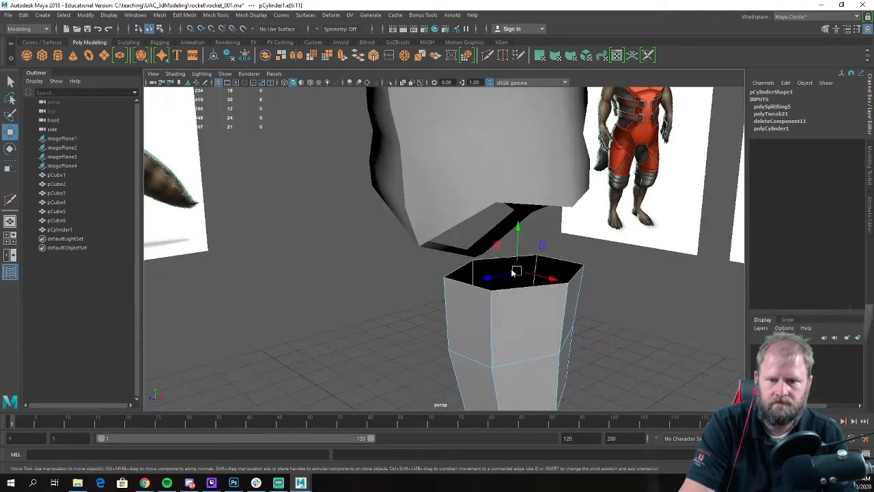
right_click_drag(514, 270, 512, 293, "shift")
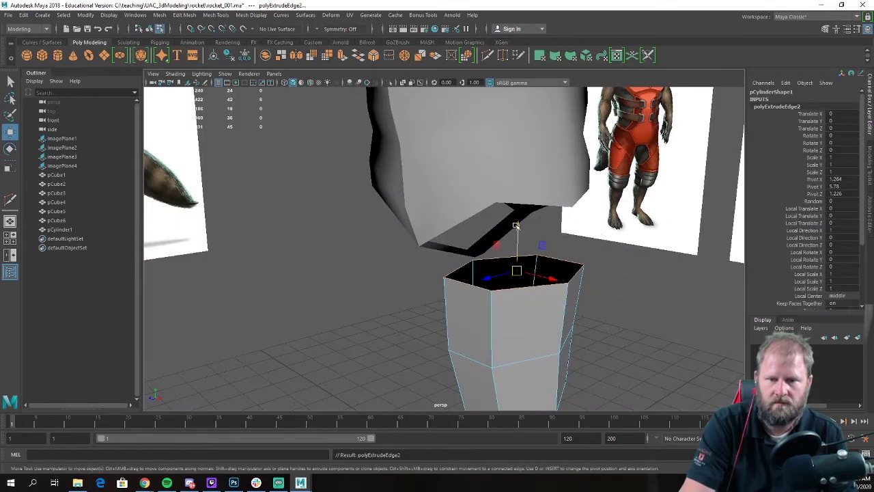
left_click_drag(516, 225, 519, 213)
Step: Turn on wireframe on shaded and inspect the gap between the leg and the hip opening
left_click_drag(441, 213, 343, 136, "alt")
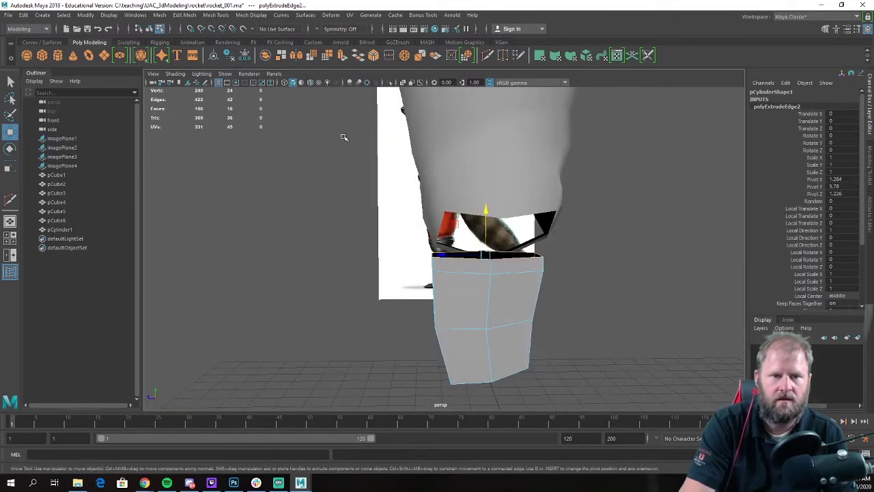
left_click(309, 83)
left_click_drag(472, 227, 400, 221, "alt")
right_click_drag(400, 220, 478, 262, "alt")
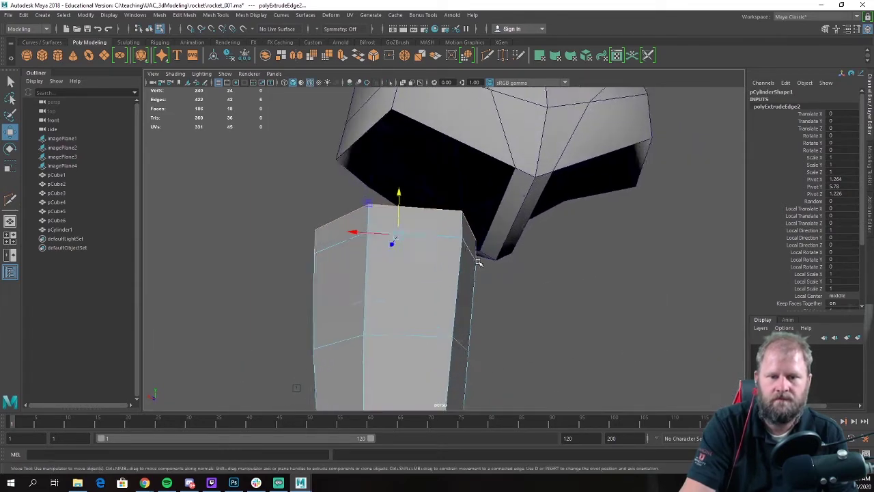
left_click_drag(478, 262, 500, 264, "alt")
Step: Snap the outer middle vertex of the leg's top border to the matching outer vertex of the hip opening
right_click_drag(355, 219, 313, 219)
left_click_drag(312, 210, 525, 272)
key("f")
scroll(468, 236, "down", 8)
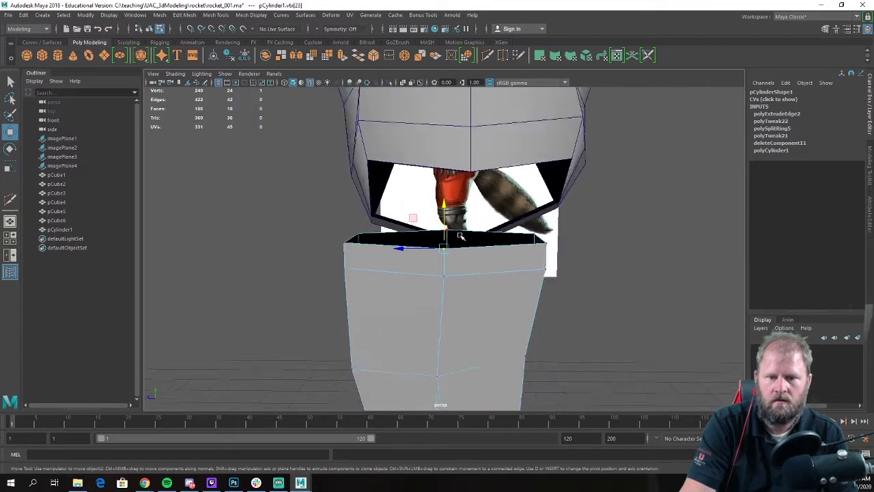
key("f")
scroll(448, 248, "down", 4)
scroll(444, 248, "down", 3)
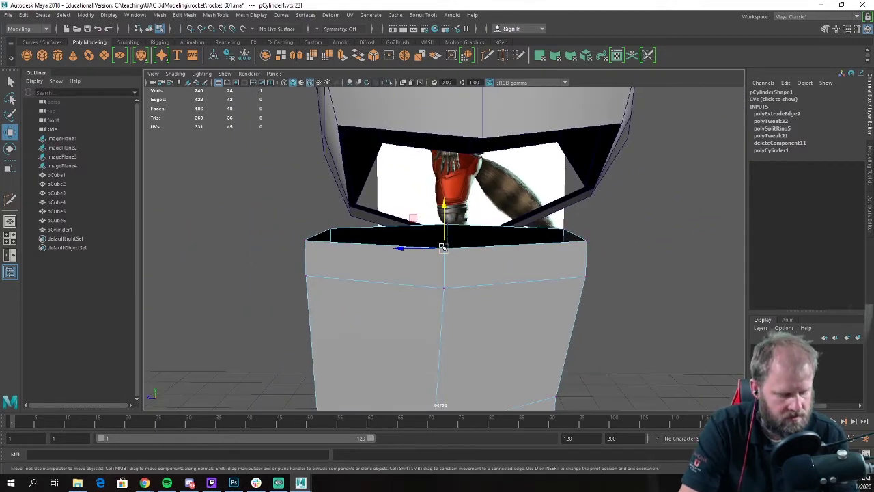
left_click_drag(443, 246, 486, 136)
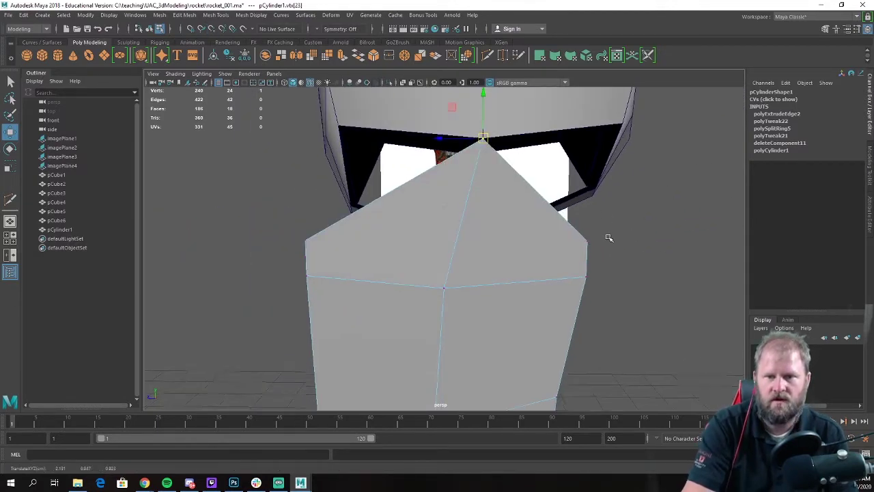
Step: Snap the back and inner vertices of the leg's top border to the matching vertices of the hip opening
left_click_drag(608, 238, 531, 241, "alt")
left_click_drag(501, 276, 529, 194)
scroll(529, 205, "down", 3)
left_click_drag(553, 239, 363, 244, "alt")
left_click_drag(319, 211, 332, 223)
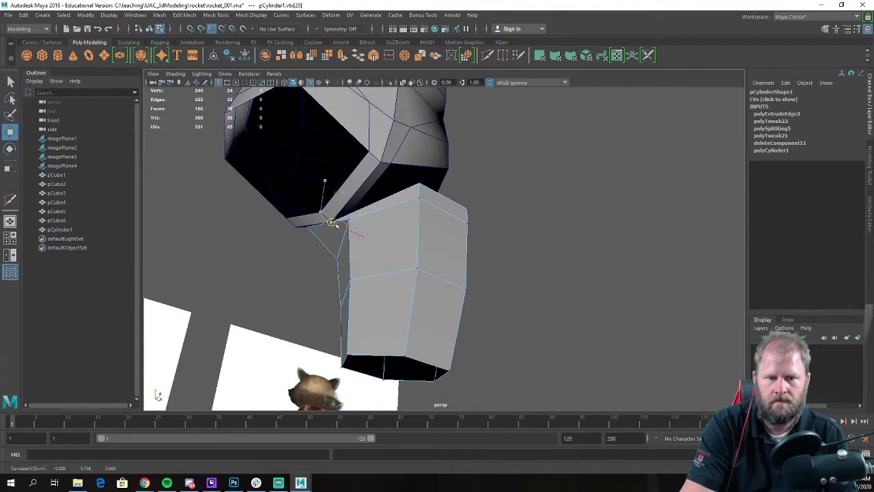
Step: Snap the remaining front vertex of the leg's top border to the hip opening and return to object mode
left_click_drag(387, 204, 414, 213, "alt")
left_click(415, 239)
key("v")
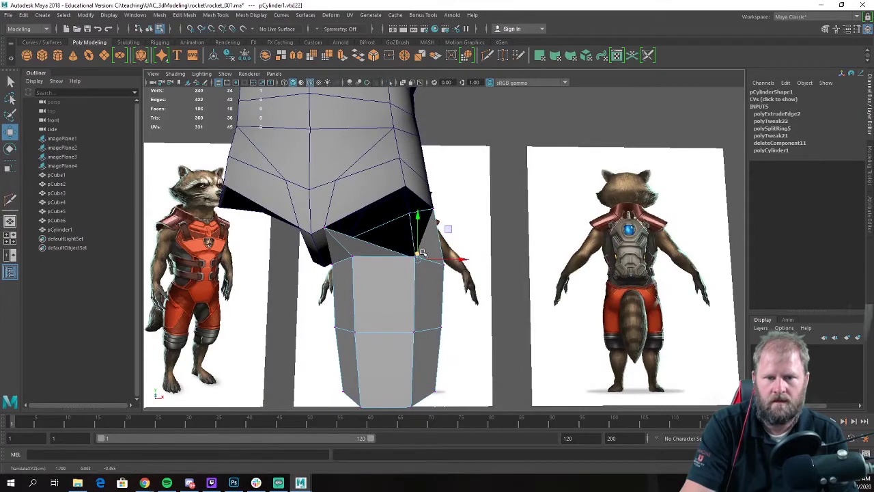
left_click_drag(402, 189, 448, 242, "alt")
right_click_drag(442, 221, 485, 207)
left_click(529, 228)
left_click_drag(528, 228, 501, 287, "alt")
scroll(496, 250, "down", 5)
scroll(376, 256, "up", 5)
Step: Merge the doubled vertices at the inner front corner of the leg's top border and deselect the leg
left_click_drag(377, 256, 416, 188, "alt")
right_click_drag(416, 187, 535, 200, "alt")
left_click_drag(535, 200, 400, 170, "alt")
left_click(427, 170)
right_click_drag(607, 204, 530, 225, "alt")
left_click_drag(530, 225, 325, 199, "alt")
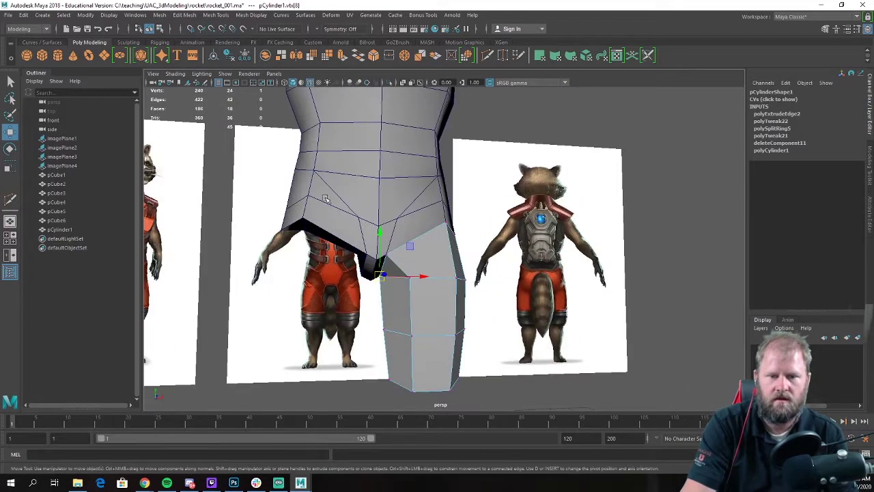
right_click_drag(427, 301, 474, 237, "shift")
right_click_drag(425, 219, 460, 210)
key("q")
left_click(505, 301)
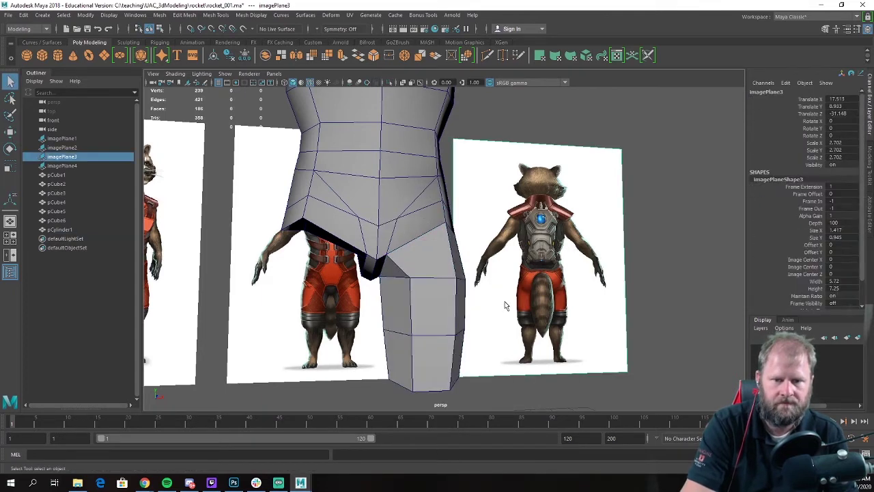
Step: Combine the half torso and the leg cylinder into one mesh
right_click_drag(504, 301, 495, 299, "alt")
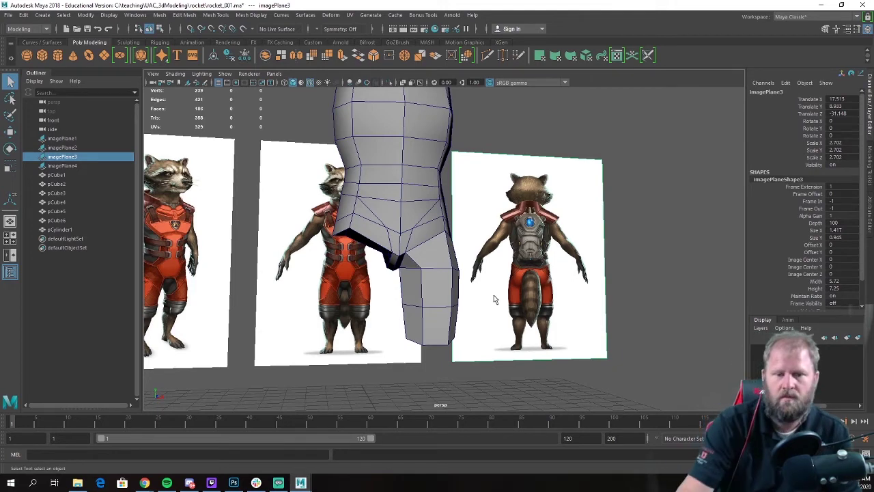
left_click(411, 163)
left_click_drag(411, 164, 413, 186, "alt")
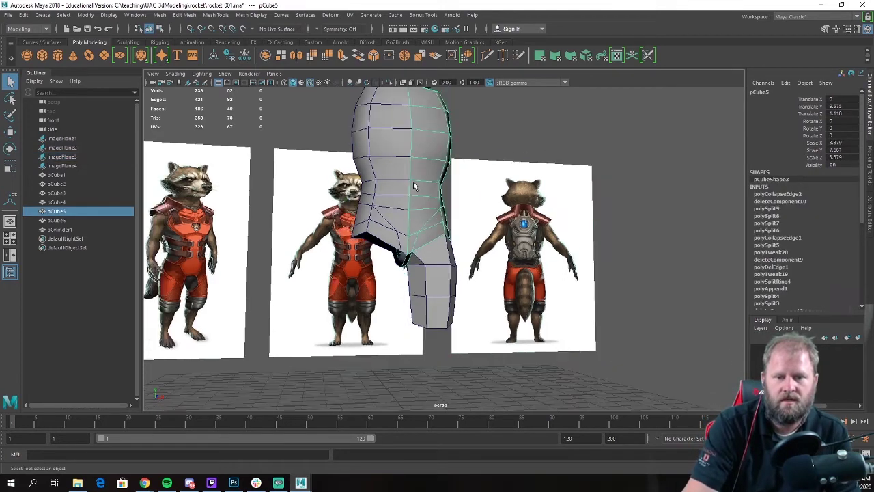
left_click(433, 263, "shift")
left_click_drag(434, 263, 395, 261, "alt")
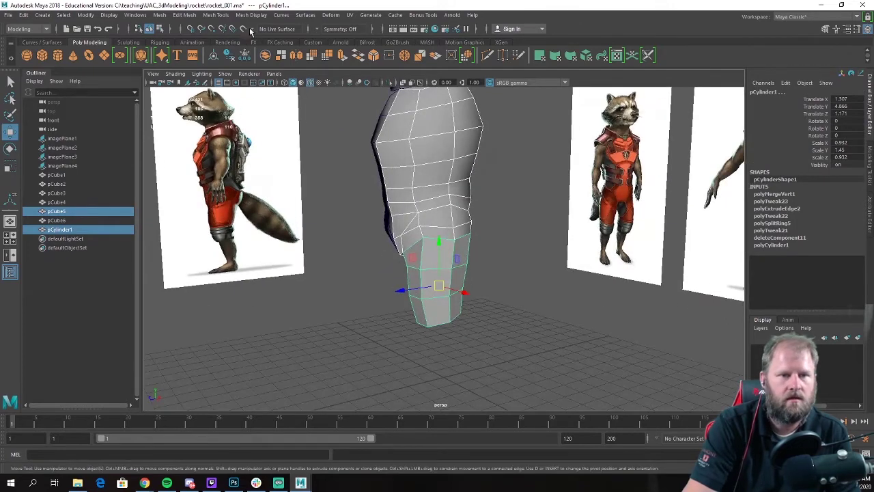
left_click(159, 15)
left_click(160, 15)
left_click(160, 15)
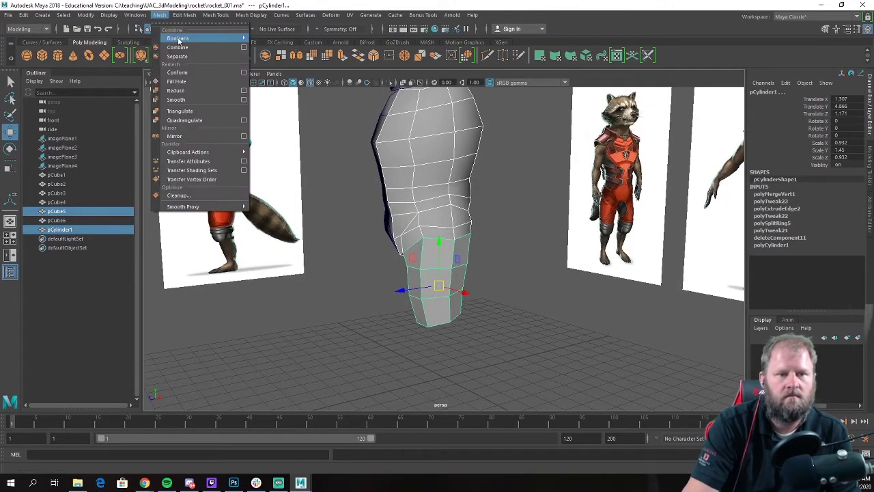
left_click(177, 47)
left_click_drag(437, 225, 382, 211, "alt")
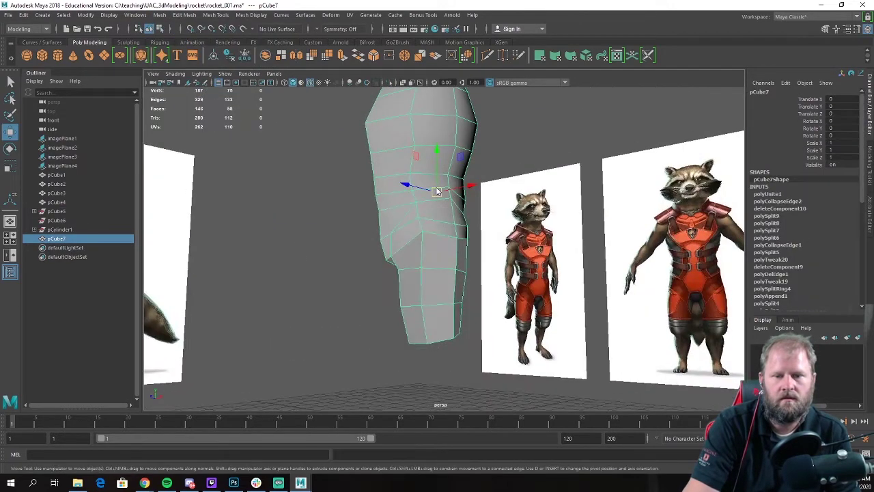
Step: Merge the overlapping vertices of the combined half body with a distance threshold of 0.01
right_click_drag(436, 188, 464, 196)
left_click_drag(464, 196, 416, 212, "alt")
key("F8")
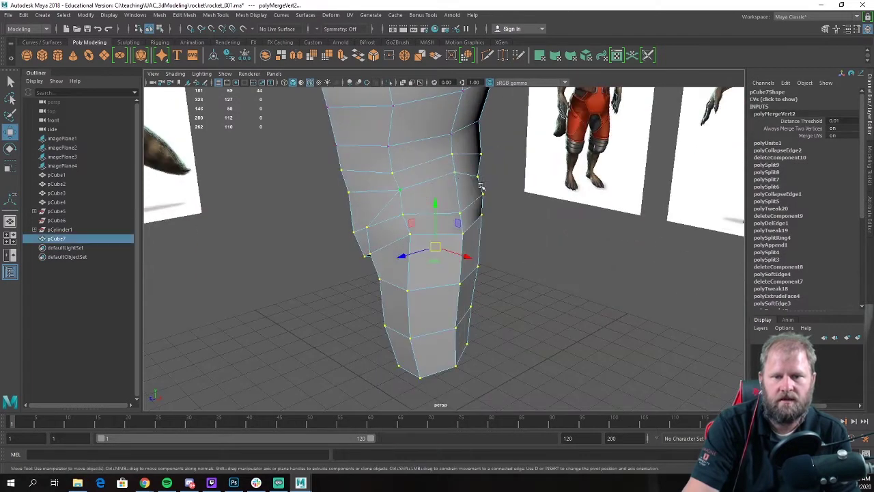
scroll(475, 232, "down", 3)
left_click(475, 231)
left_click_drag(475, 232, 506, 234, "alt")
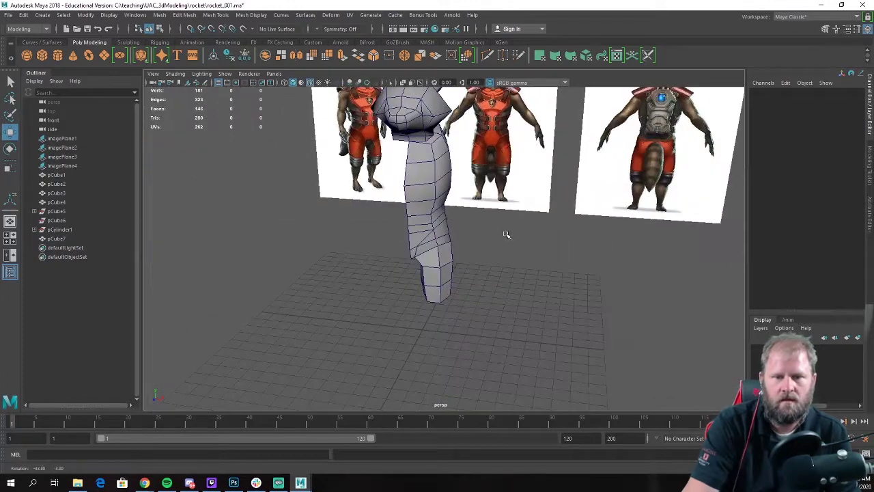
Step: Try to duplicate the combined half body with Duplicate Special at an X scale of -1
left_click(446, 214)
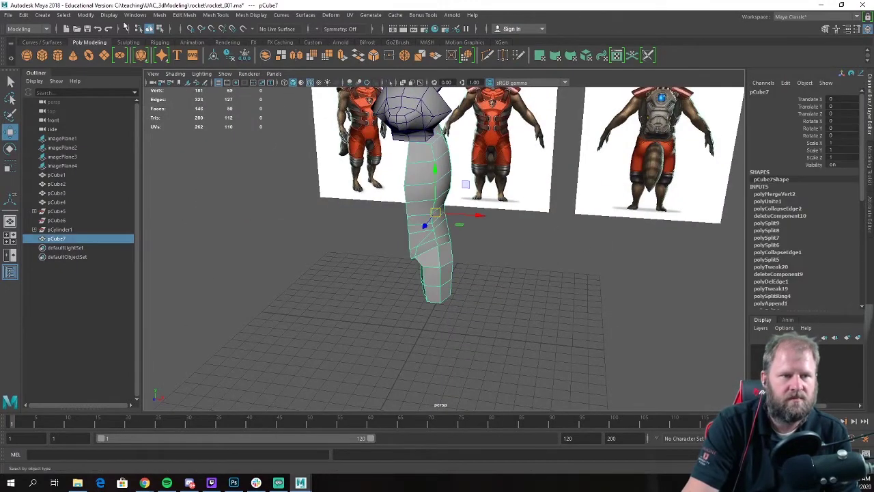
left_click(24, 15)
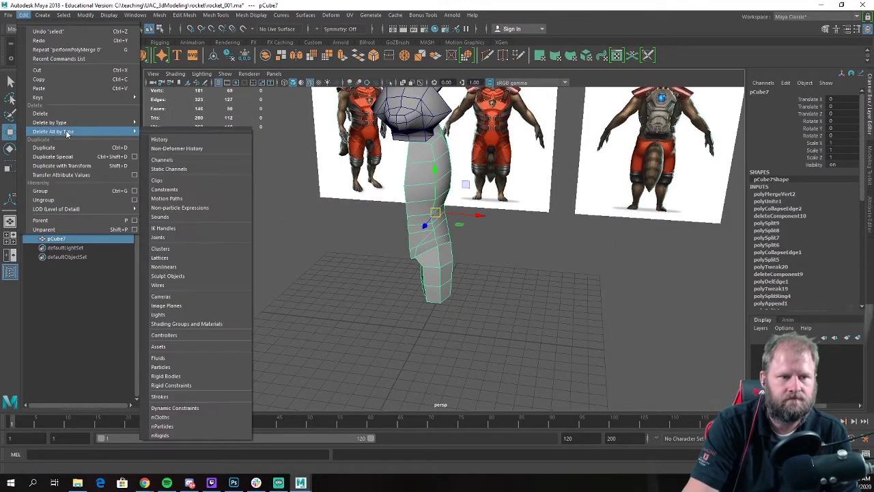
left_click(53, 156)
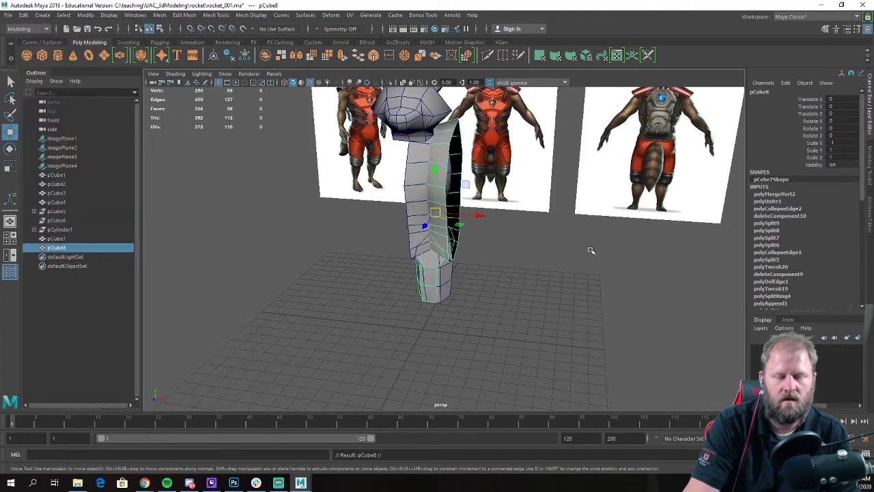
key("ctrl+z")
Step: Snap the half body's pivot to the center of the grid
left_click_drag(439, 283, 448, 297, "alt")
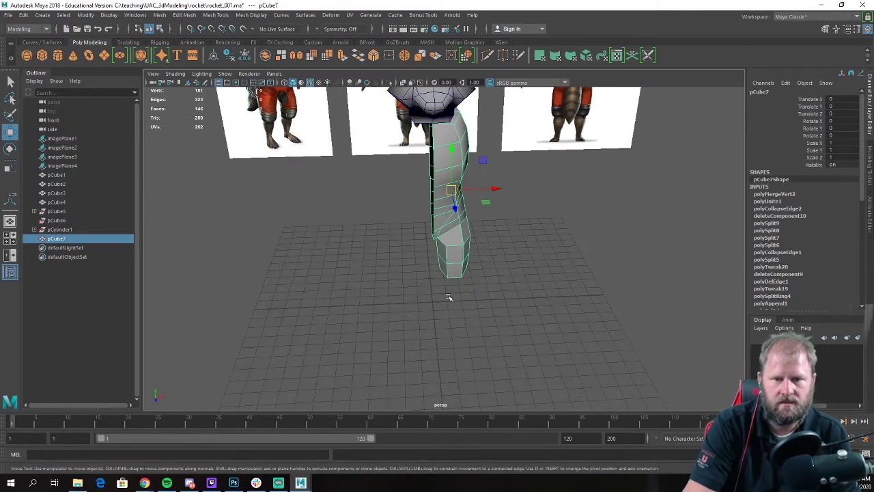
key("d")
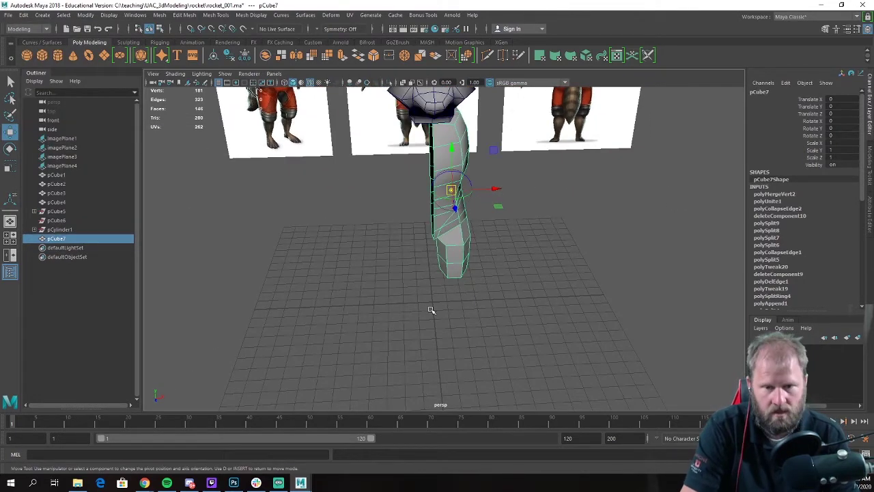
key("d")
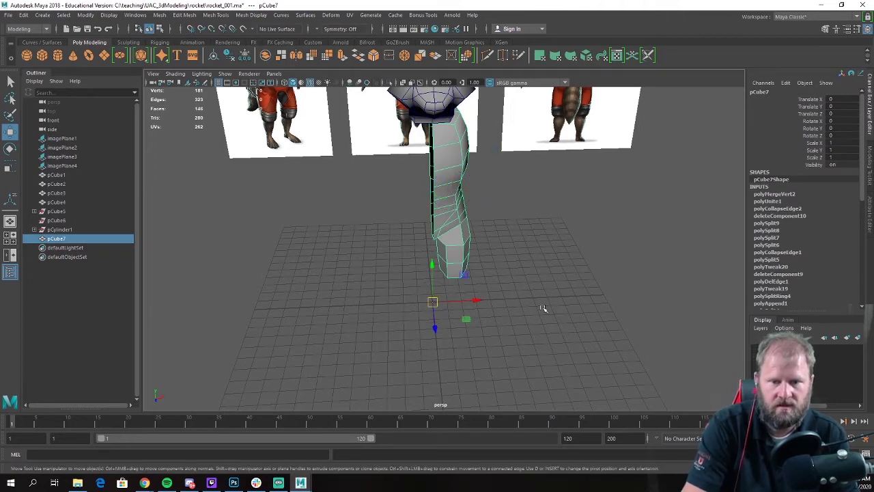
left_click_drag(543, 309, 509, 287, "alt")
Step: Create a mirrored instance of the half body with Duplicate Special at an X scale of -1
left_click(24, 15)
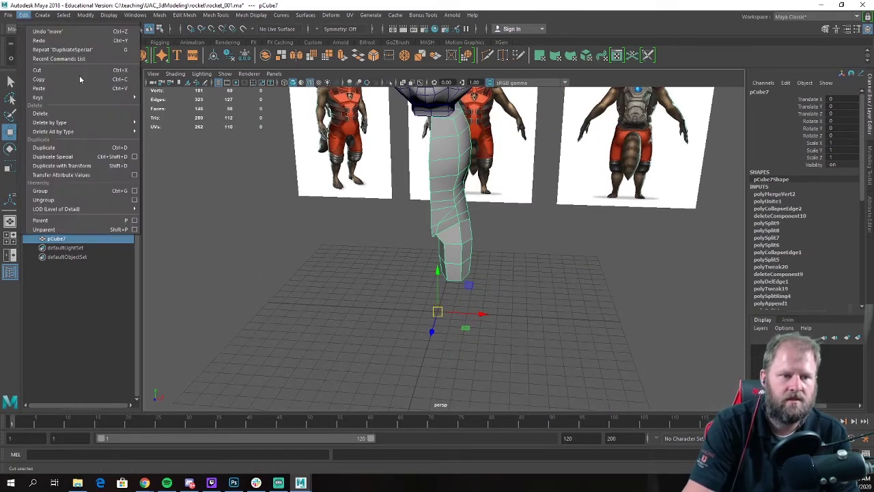
left_click(55, 163)
left_click(562, 246)
scroll(546, 232, "down", 5)
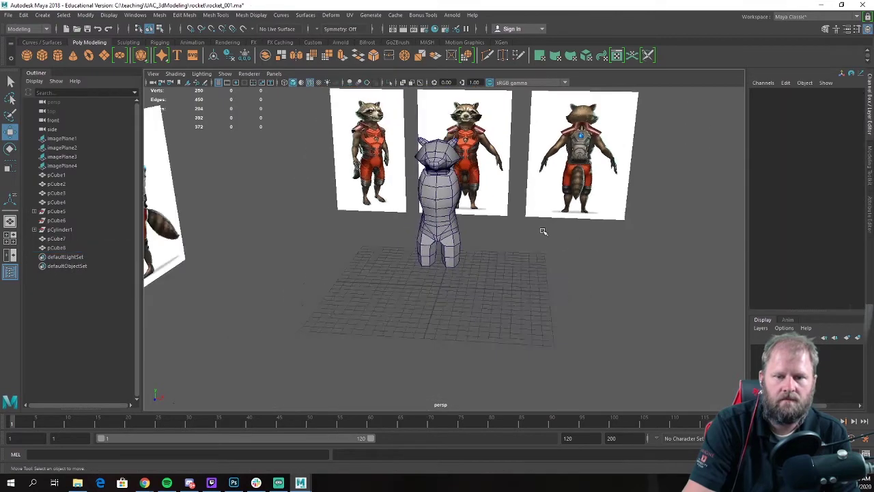
left_click_drag(544, 232, 460, 229, "alt")
Step: Adjust the heights of the front crotch corner vertex and the bottom center seam vertex to even out the crotch
scroll(504, 216, "up", 4)
scroll(437, 226, "up", 4)
scroll(389, 191, "up", 6)
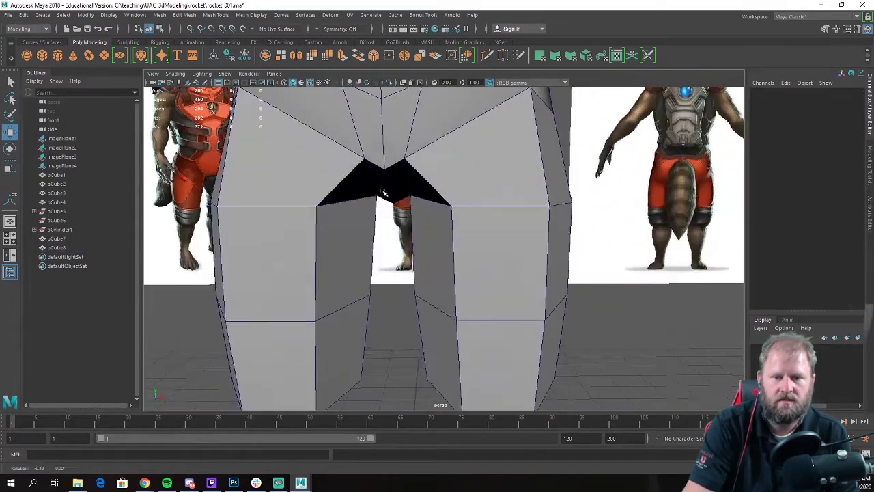
left_click(407, 165)
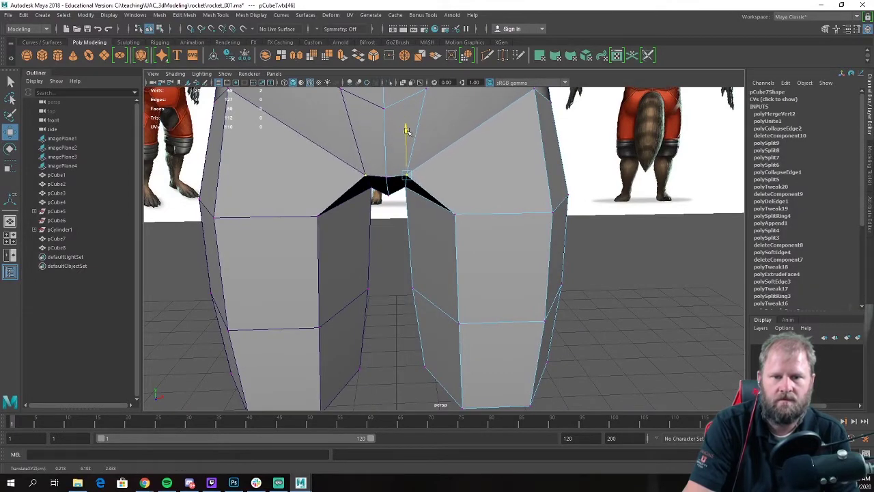
left_click_drag(387, 195, 390, 174, "alt")
left_click(390, 172)
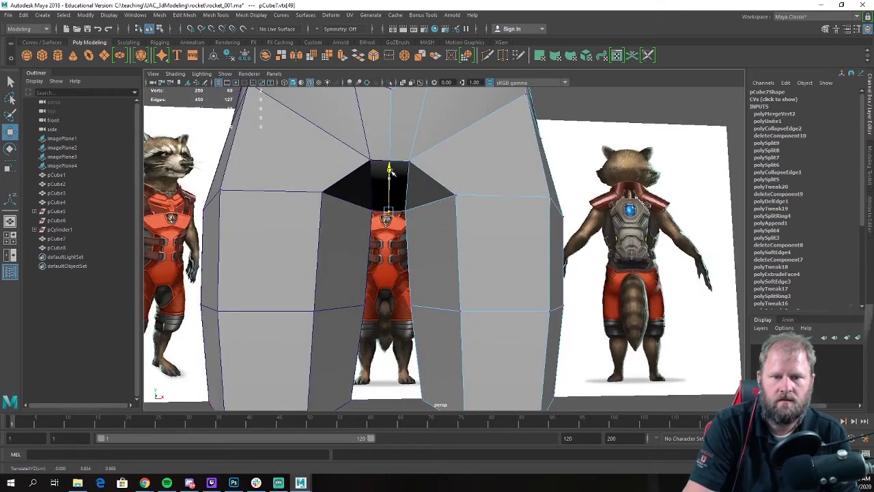
Step: Reposition the crotch corner vertex between the legs at the back of the body
left_click_drag(391, 173, 574, 183, "alt")
right_click_drag(574, 183, 474, 191, "alt")
left_click_drag(474, 192, 456, 159, "alt")
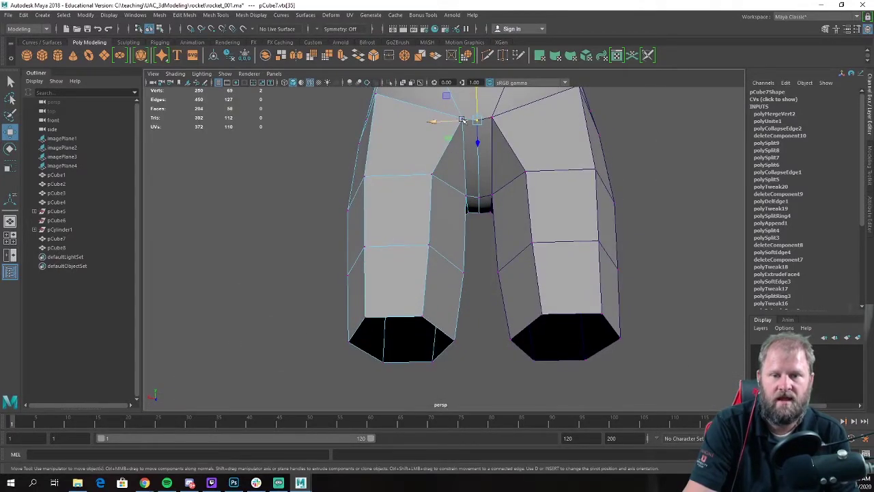
left_click_drag(461, 120, 425, 165, "alt")
left_click(644, 185)
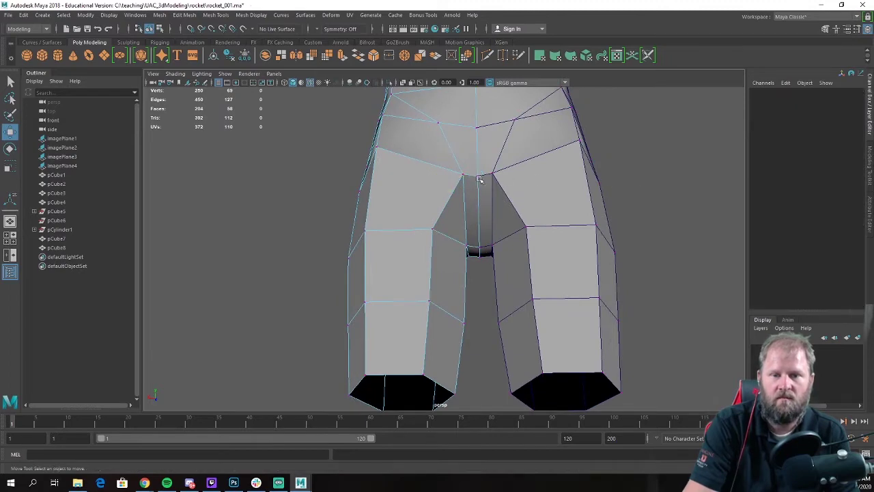
left_click(459, 174)
left_click_drag(430, 176, 498, 255)
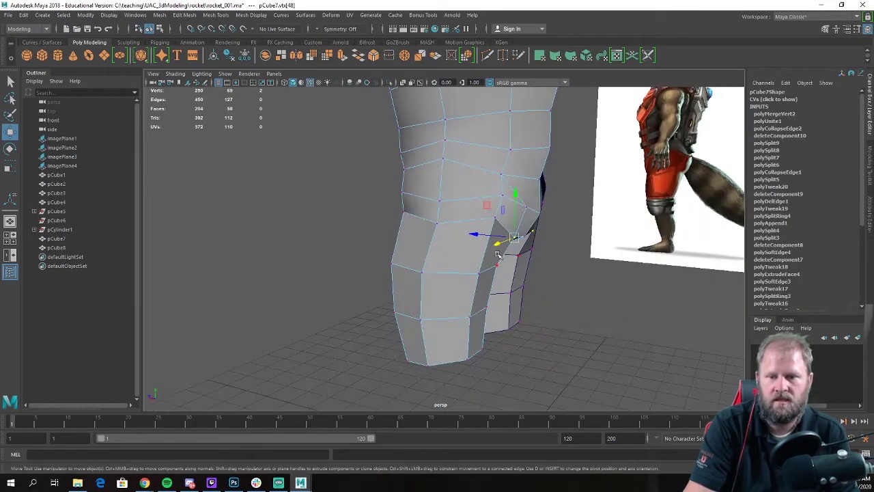
left_click_drag(471, 228, 413, 214)
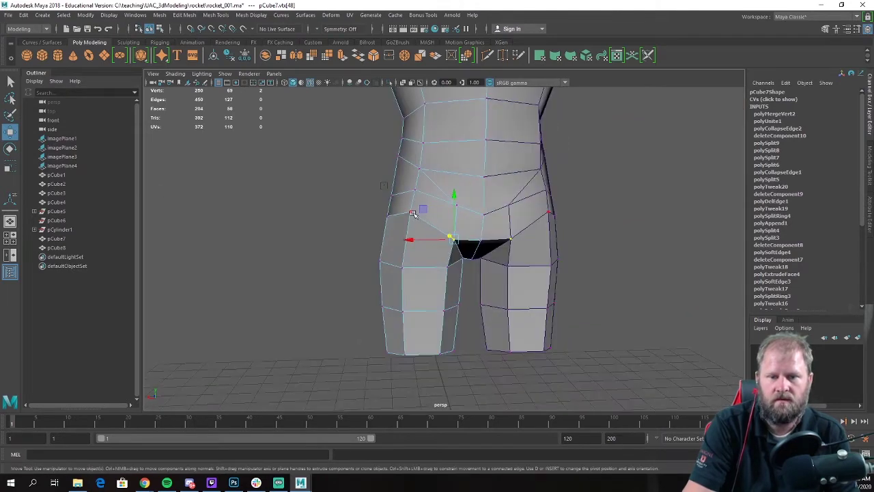
Step: Lower the outer buttock vertex and level the center back seam vertex with its neighbors
left_click_drag(409, 174, 407, 183)
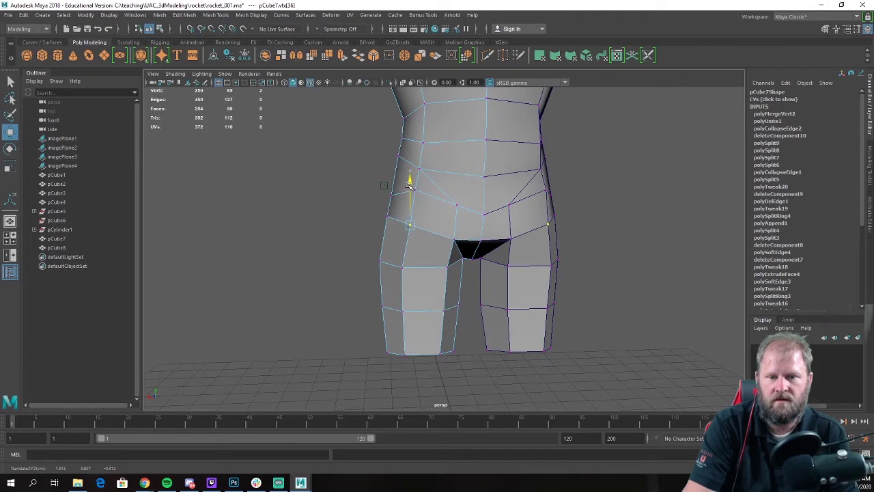
left_click_drag(478, 198, 507, 228, "alt")
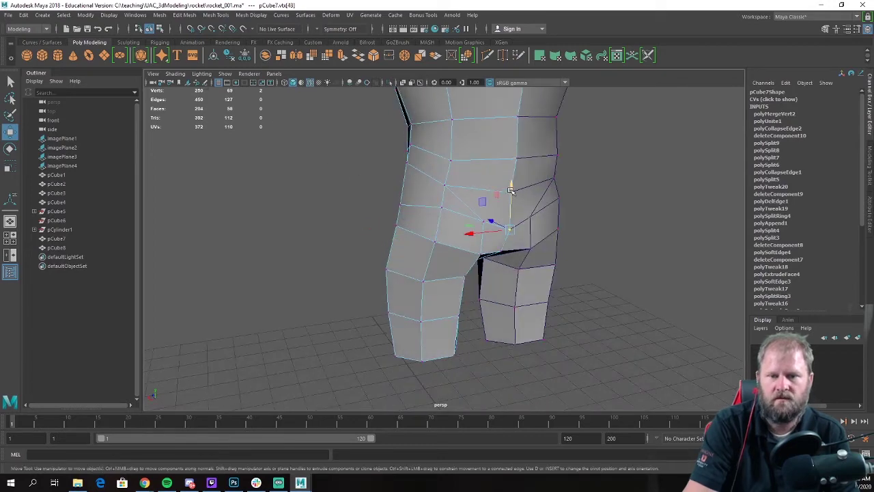
left_click_drag(511, 184, 403, 220, "alt")
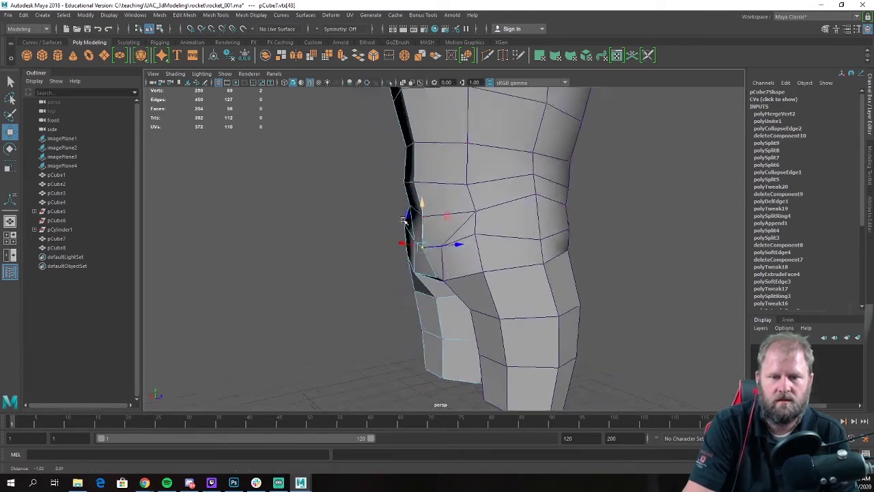
middle_click_drag(402, 220, 428, 225, "alt")
scroll(427, 226, "up", 4)
mouse_move(444, 222)
left_mouse_down("alt")
mouse_move(427, 220)
mouse_move(436, 223)
left_mouse_up("alt")
Step: Examine the vertices and edges around the diagonal edges on the lower back
right_click_drag(497, 220, 521, 196)
left_click(457, 299)
left_click_drag(457, 300, 476, 264, "alt")
right_click_drag(476, 220, 434, 223)
left_click(450, 262)
left_click_drag(512, 275, 474, 246)
right_click_drag(444, 217, 481, 204)
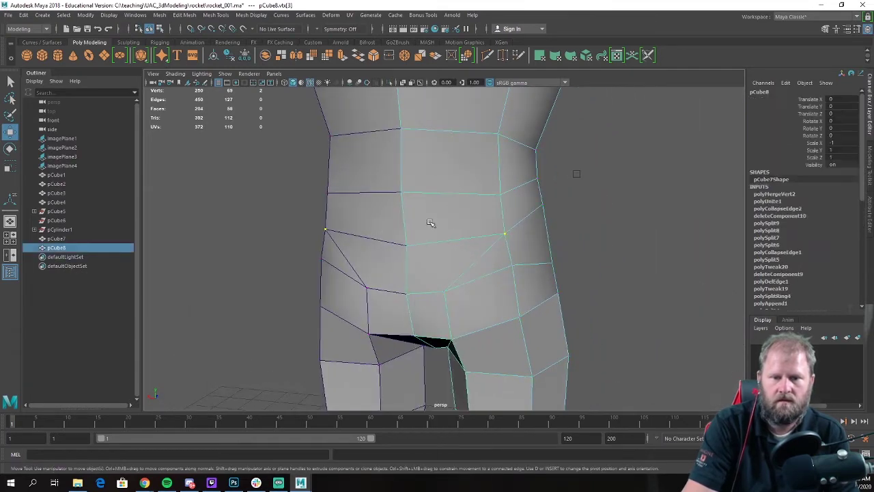
left_click_drag(429, 221, 393, 213, "alt")
Step: Cut new edges with Multi-Cut from the vertex beside the lower-back seam up to the higher center seam vertex
right_click_drag(391, 212, 349, 215, "shift")
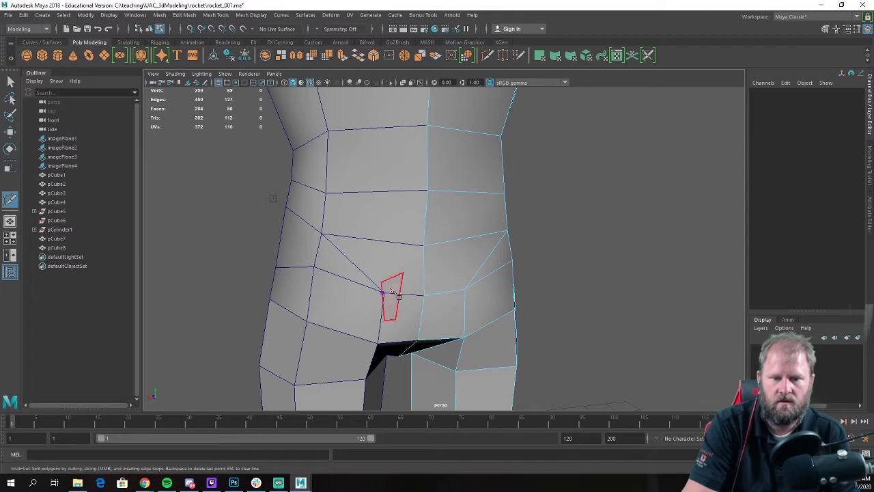
left_click_drag(354, 269, 460, 305, "alt")
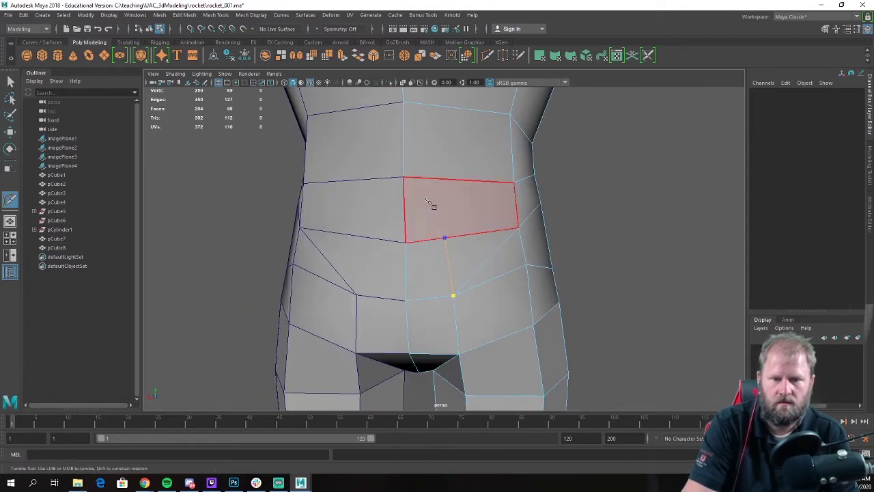
left_click(403, 177)
key("w")
Step: Delete the old diagonal edge beside the new cut on the lower back
left_click_drag(440, 213, 423, 230, "alt")
right_click_drag(474, 219, 466, 206)
left_click(483, 270)
key("Delete")
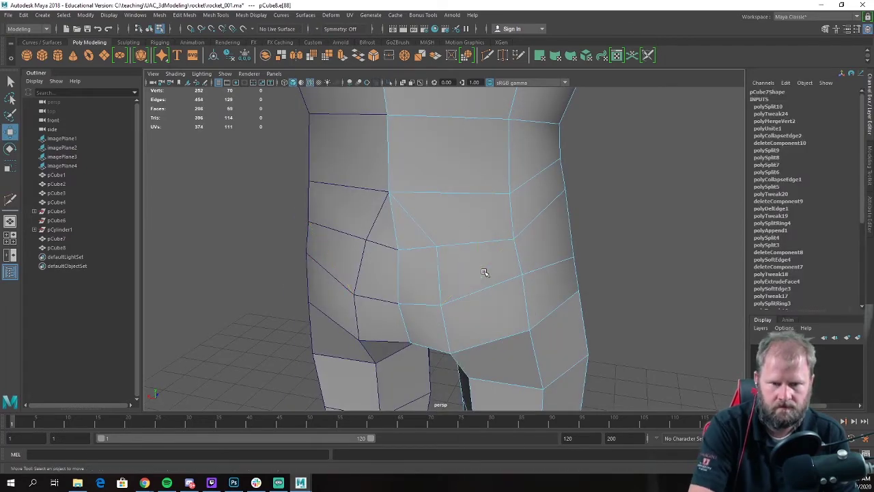
Step: Move the two vertices beside the lower-back center seam outward to widen the strip of faces along the seam
left_click_drag(484, 273, 472, 255, "alt")
right_click_drag(485, 220, 423, 235)
right_click_drag(470, 252, 426, 232)
left_click(459, 274)
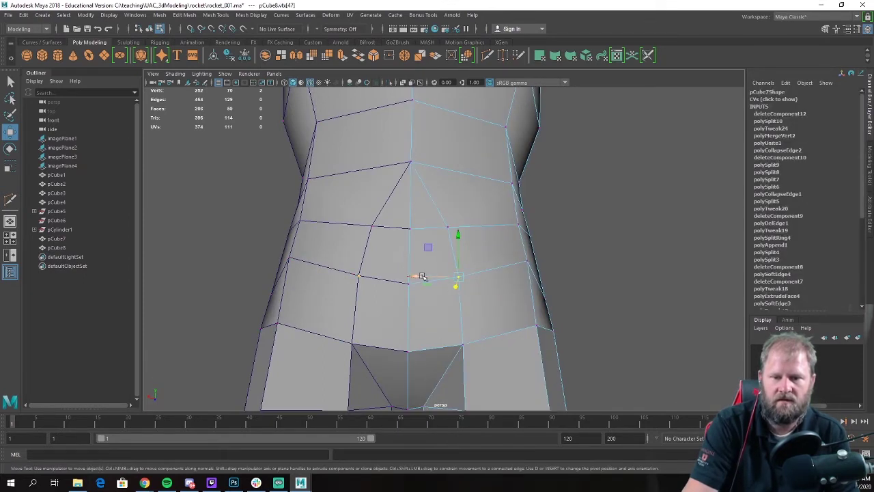
left_click_drag(423, 275, 426, 277)
left_click(446, 227)
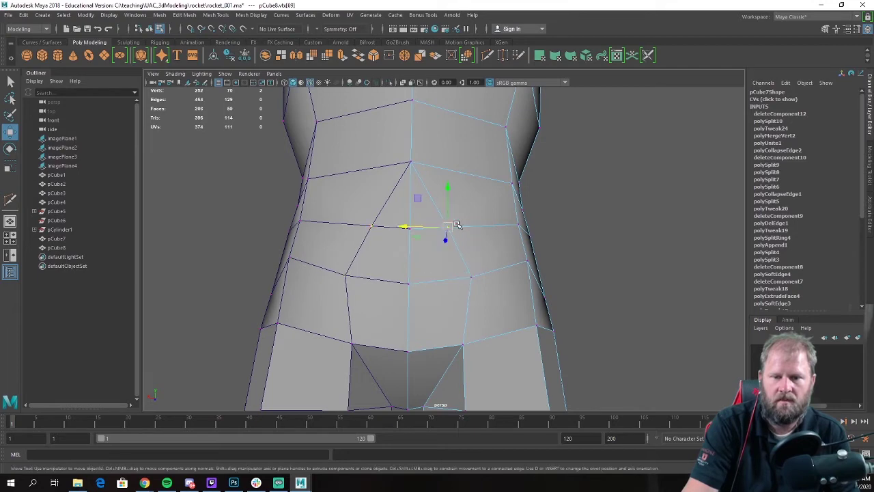
left_click_drag(403, 226, 418, 269)
scroll(416, 235, "down", 5)
right_click_drag(385, 221, 427, 207)
left_click(534, 272)
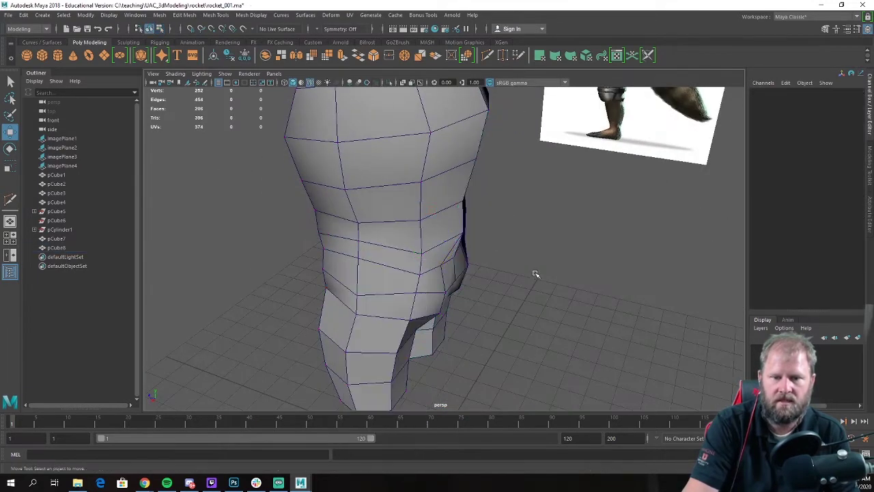
Step: Turn off the wireframe overlay on the shaded models in the perspective view
scroll(525, 267, "down", 5)
left_click_drag(514, 265, 533, 267, "alt")
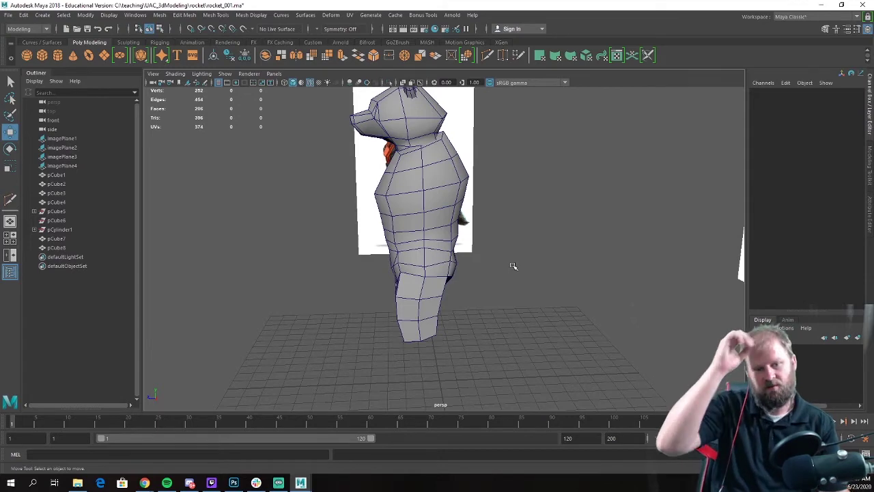
left_click_drag(489, 262, 458, 188, "alt")
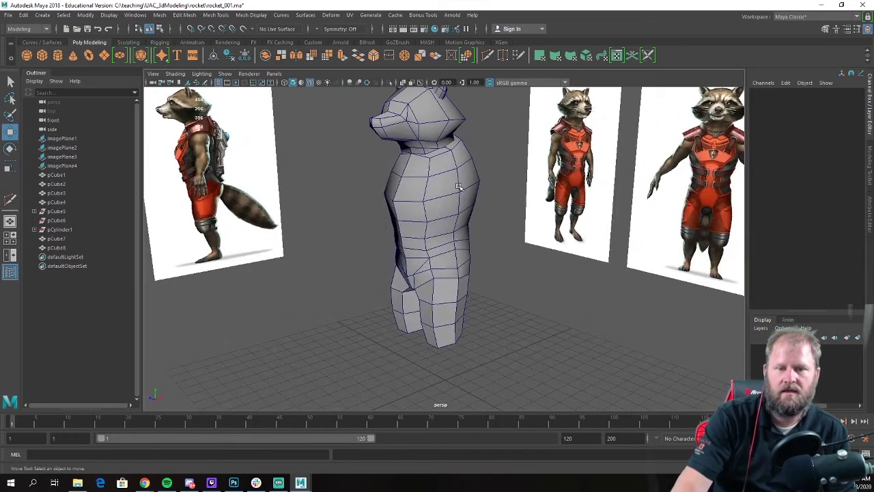
left_click(311, 82)
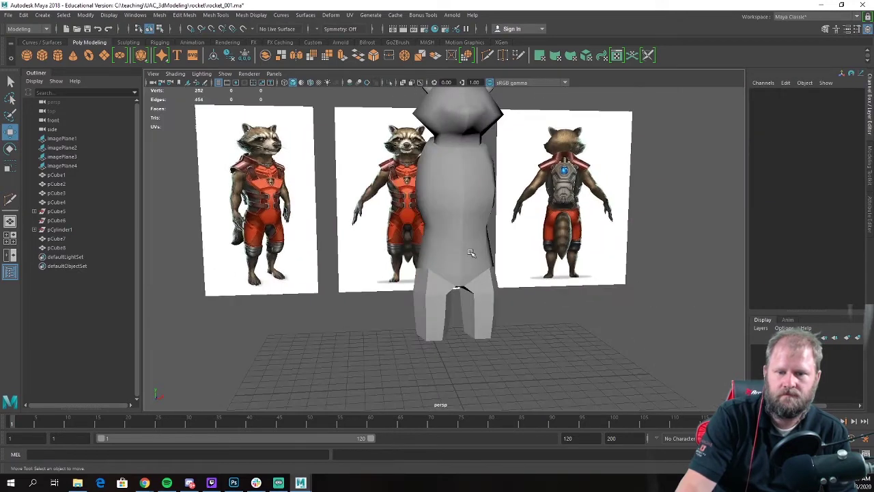
Step: Apply Soften/Harden Edges to the modeled half of the body
left_click(478, 205)
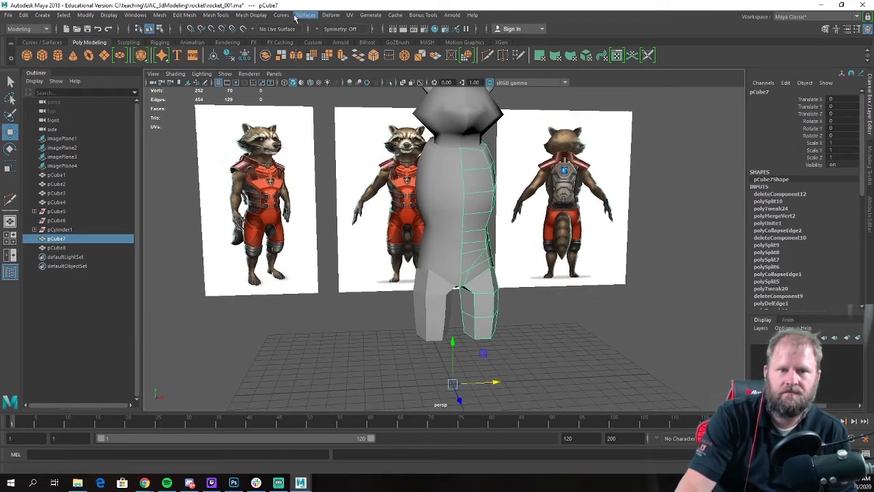
left_click(251, 14)
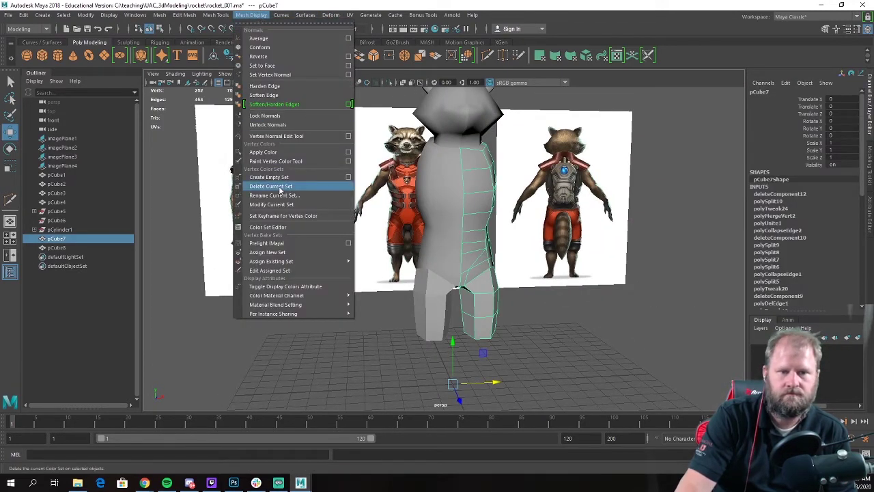
left_click(273, 104)
left_click(585, 288)
left_click_drag(585, 288, 449, 292, "alt")
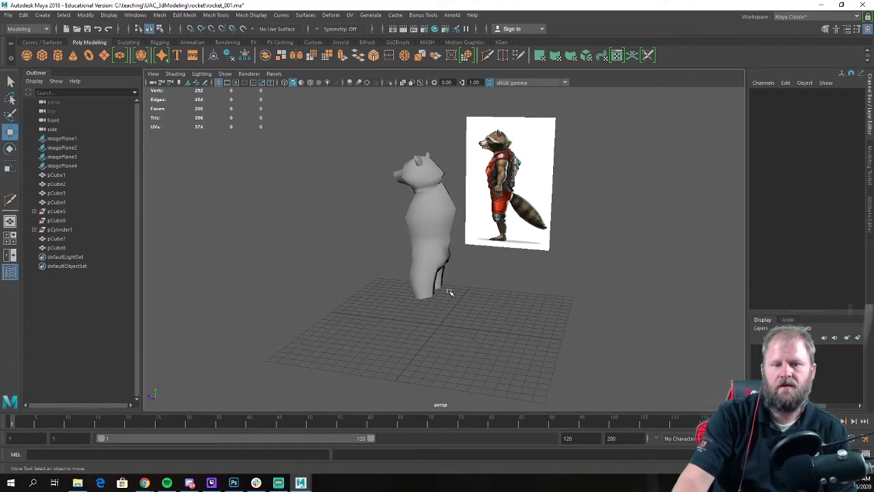
Step: Extrude the open border edge loop at the bottom of the leg slightly downward and scale it inward
scroll(449, 292, "up", 8)
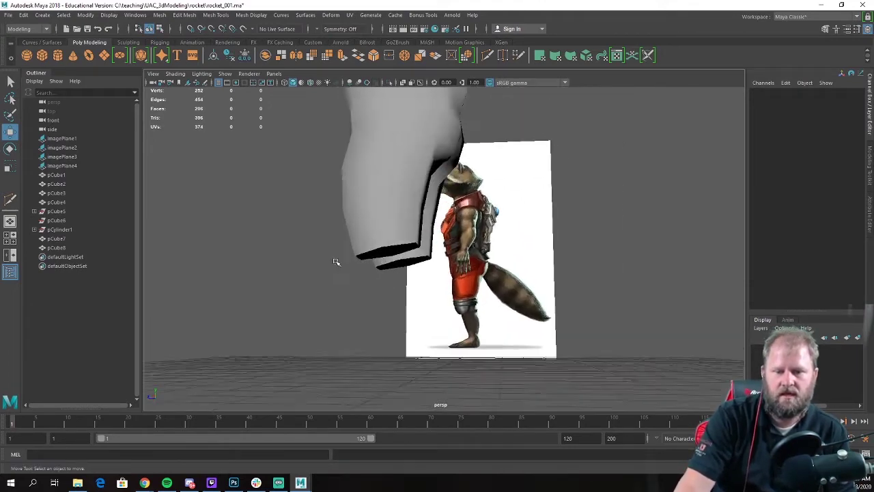
left_click_drag(335, 262, 401, 172, "alt")
left_click(370, 183)
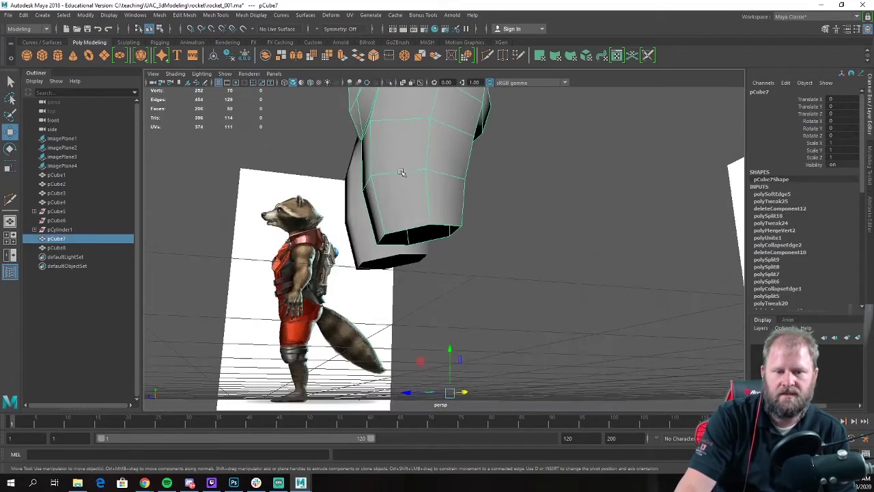
right_click_drag(401, 172, 408, 146)
double_click(411, 228)
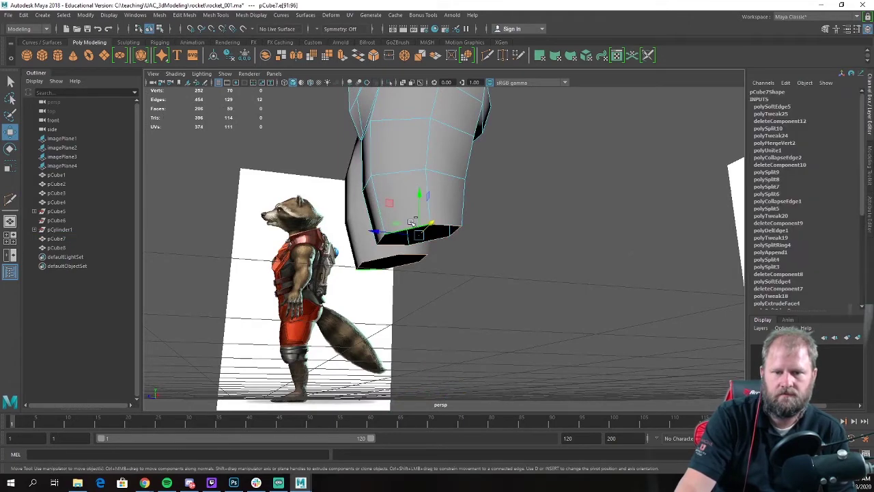
right_click_drag(411, 228, 412, 246, "shift")
key("w")
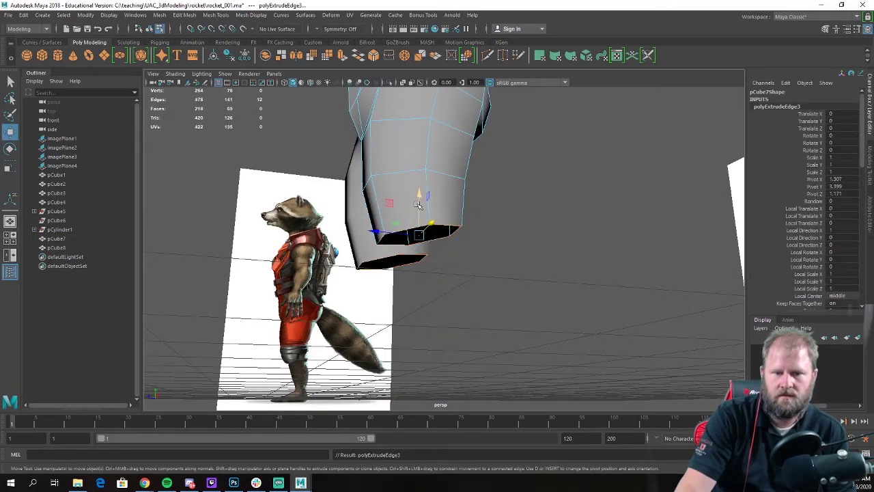
left_click_drag(417, 198, 417, 203)
key("r")
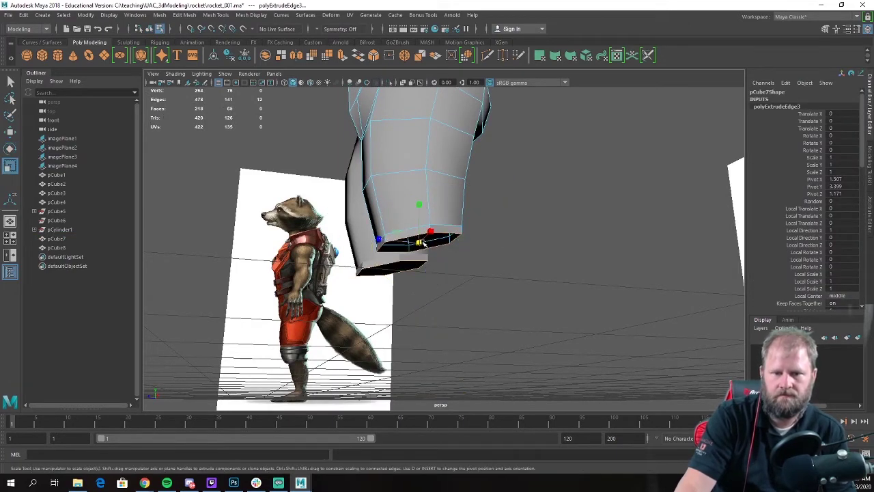
left_click_drag(425, 242, 523, 205)
key("w")
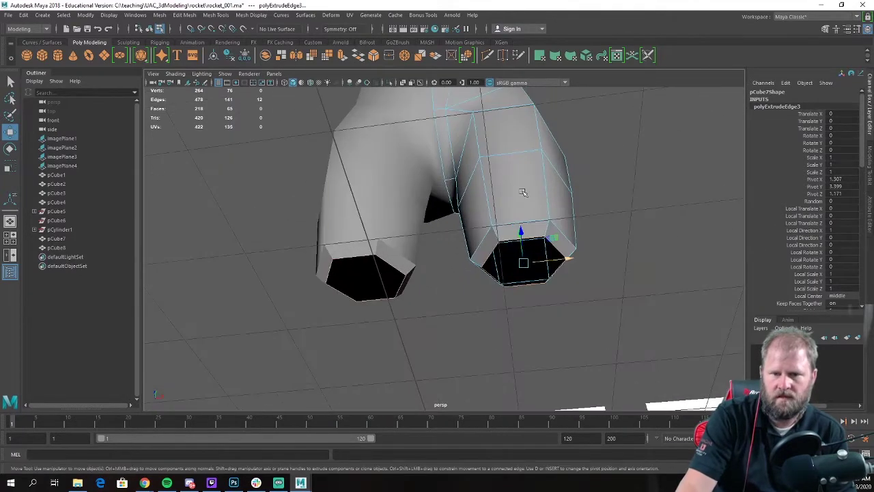
Step: Extrude the leg's bottom border edges again and scale the new loop inward toward the center of the opening
right_click(522, 182, "shift")
left_click(521, 207)
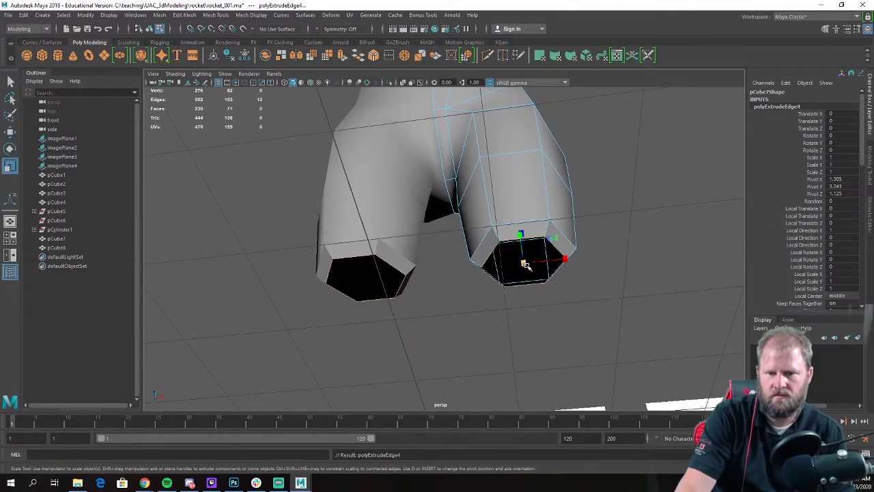
left_click_drag(526, 260, 480, 321)
key("w")
right_click(468, 212)
right_click_drag(469, 214, 512, 199)
left_click(556, 160)
scroll(548, 169, "down", 4)
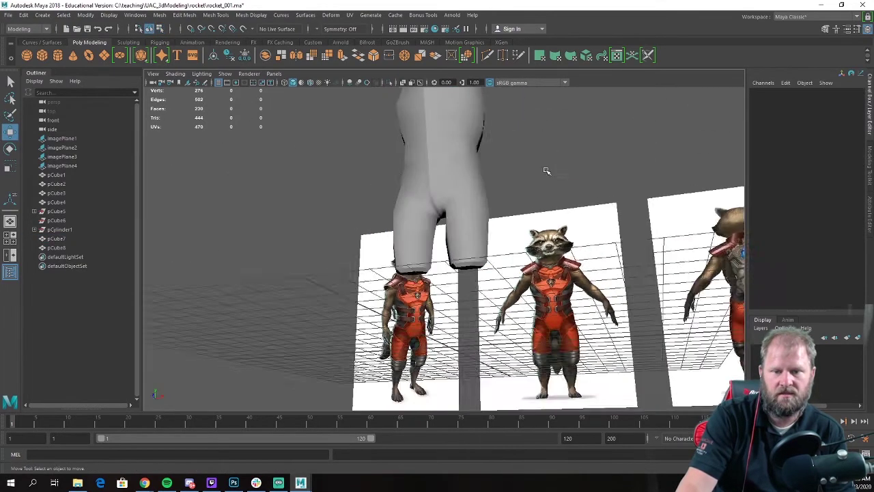
Step: Apply Soften Edge to the body half with the newly extruded leg end
left_click_drag(546, 170, 480, 222, "alt")
left_click(476, 232)
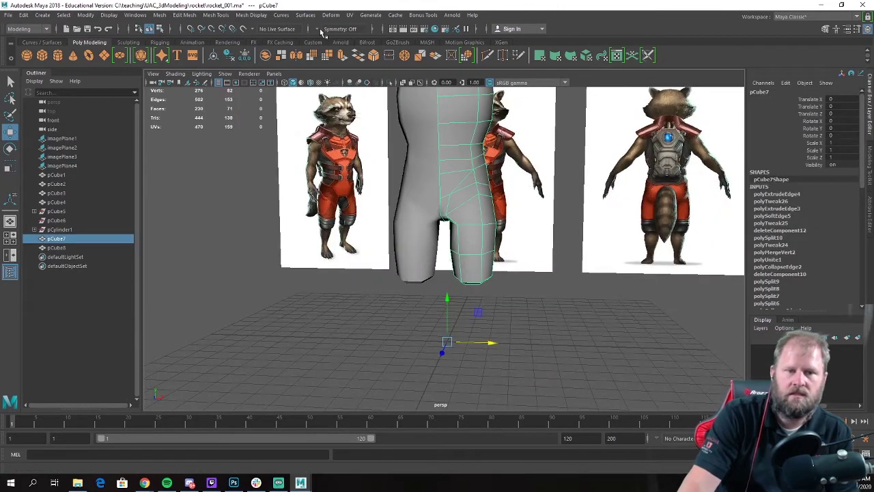
left_click(251, 14)
left_click(306, 95)
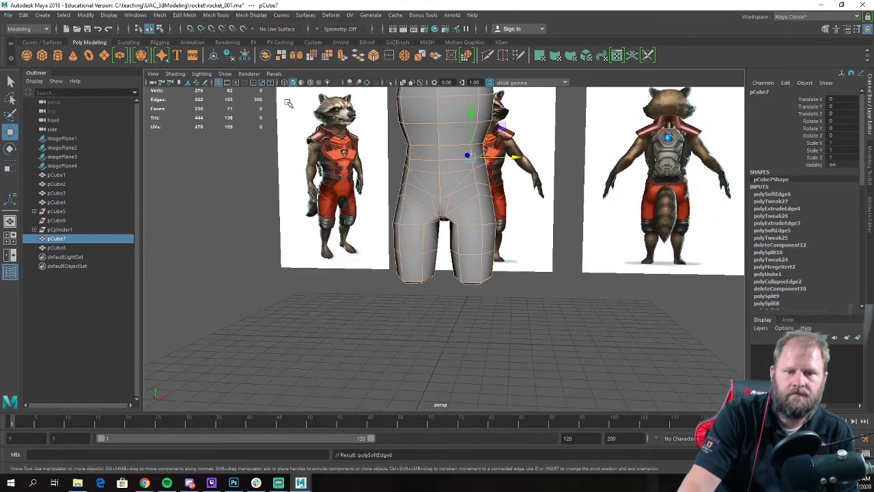
left_click(279, 214)
scroll(430, 256, "down", 5)
left_click_drag(436, 258, 346, 282, "alt")
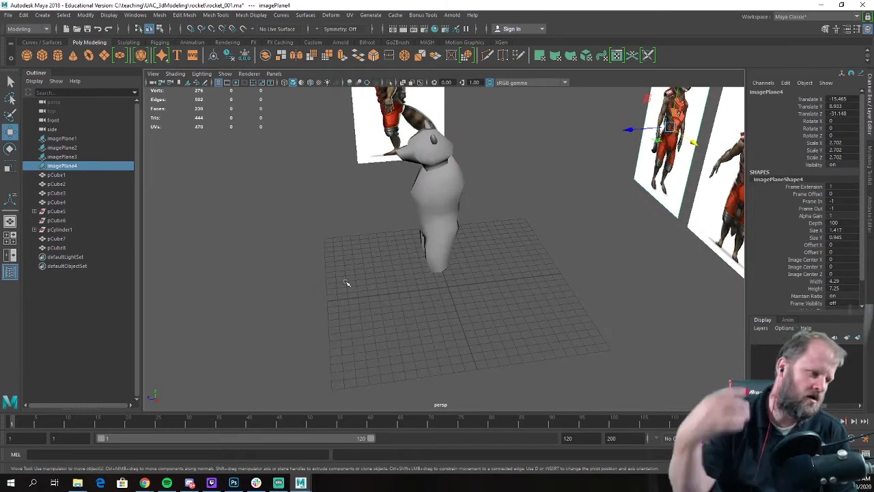
left_click_drag(404, 219, 456, 189, "alt")
left_click(481, 243)
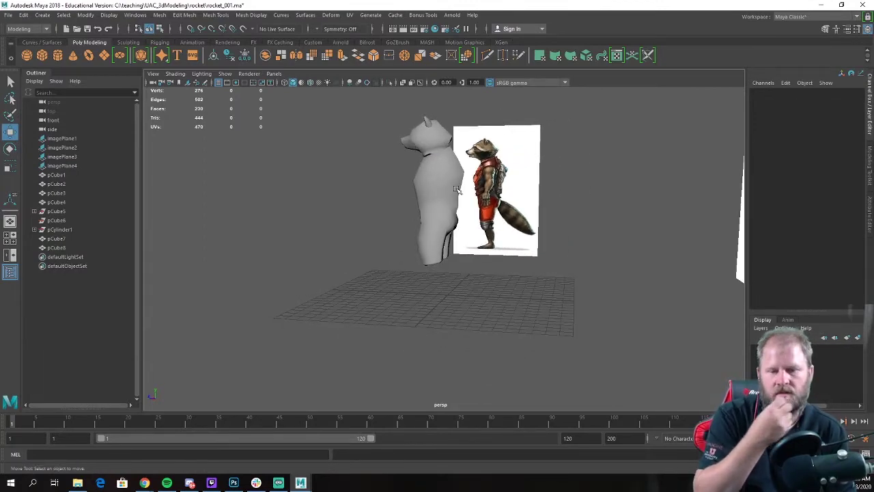
left_click_drag(454, 181, 469, 214, "alt")
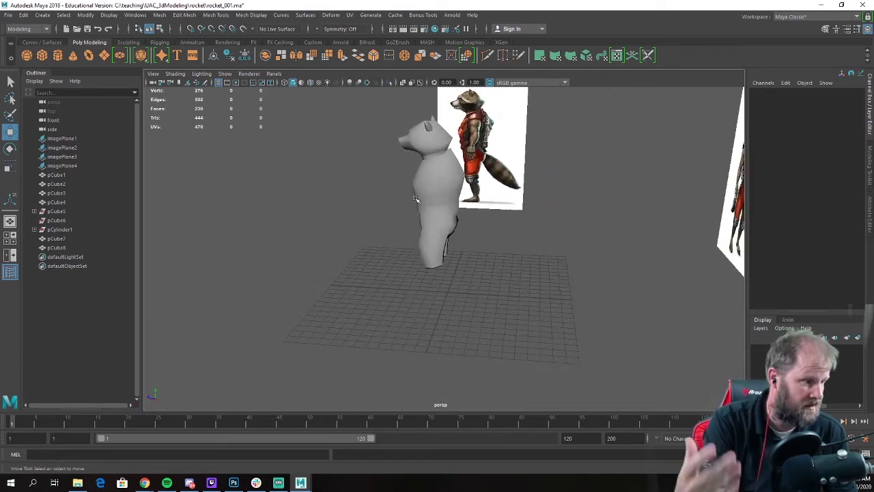
left_click_drag(485, 165, 514, 211, "alt")
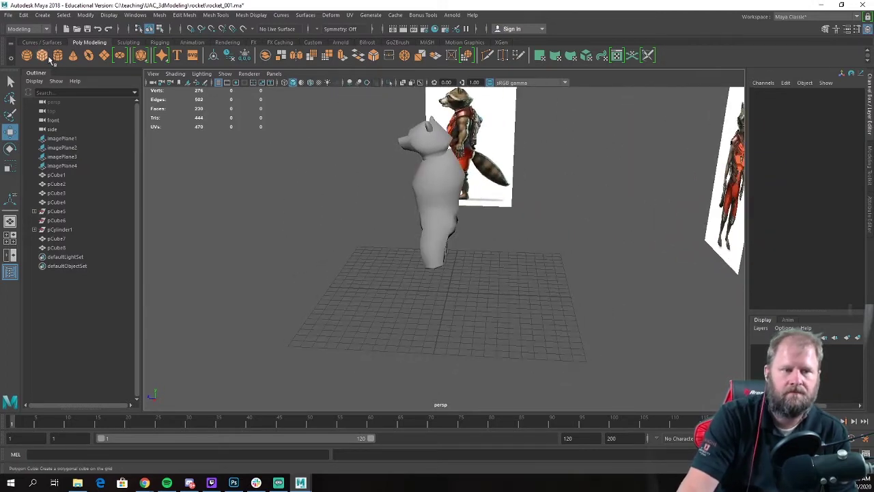
Step: Create a polygon cube for the tail and place it behind the hips at about Y 4.58, Z -1.94
left_click_drag(448, 243, 459, 208)
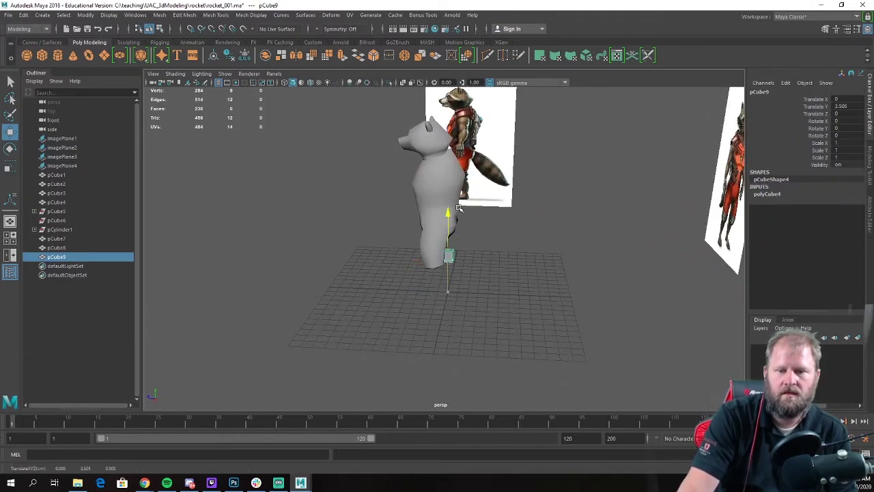
left_click_drag(428, 247, 383, 295, "alt")
key("space")
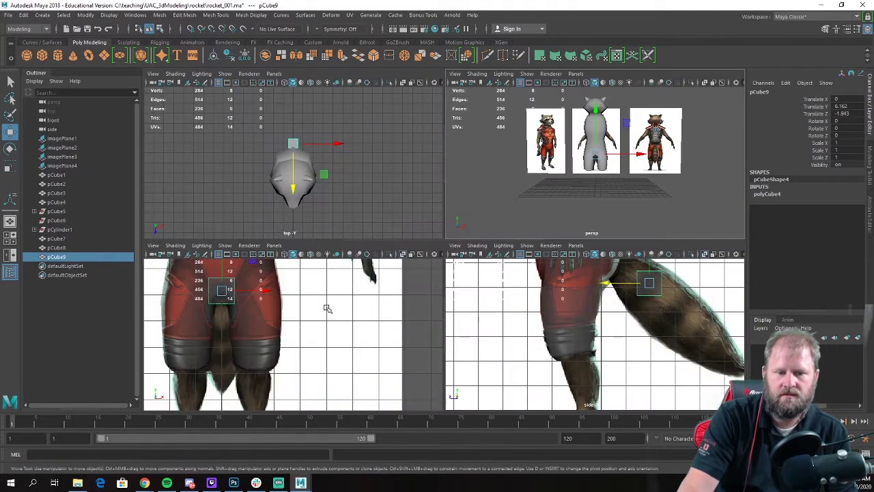
key("space")
scroll(343, 179, "down", 3)
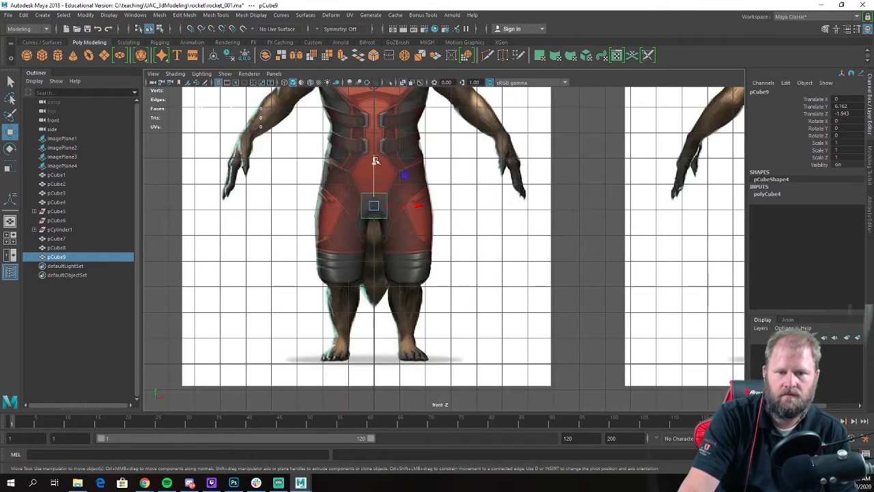
left_click_drag(374, 161, 390, 202)
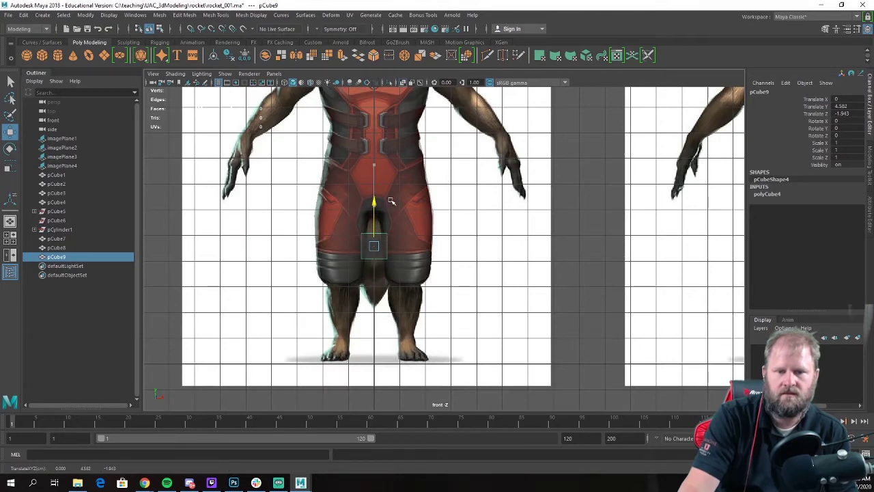
Step: Rotate the tail cube about 50 degrees around X to match the tail's slope in the side reference
key("space")
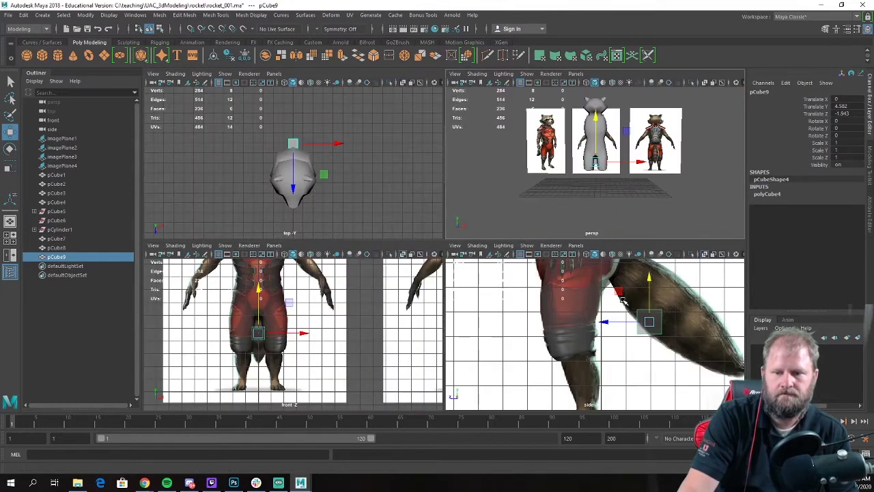
key("space")
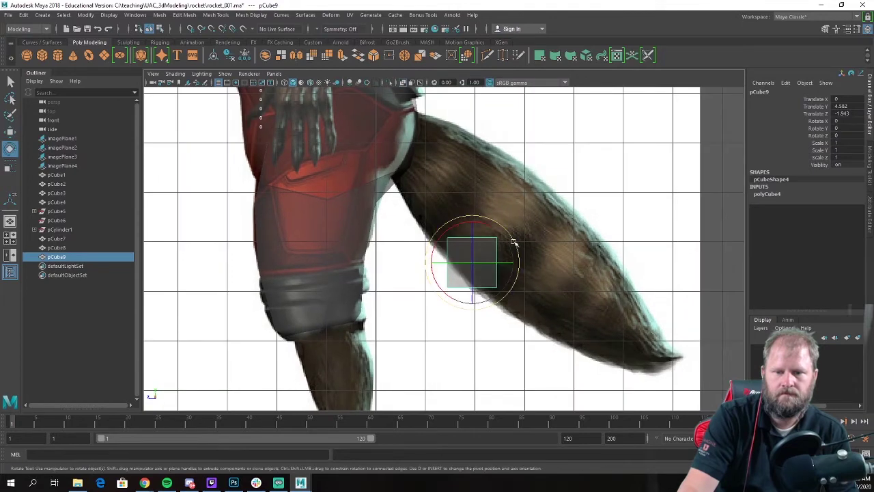
left_click_drag(513, 241, 486, 216)
key("w")
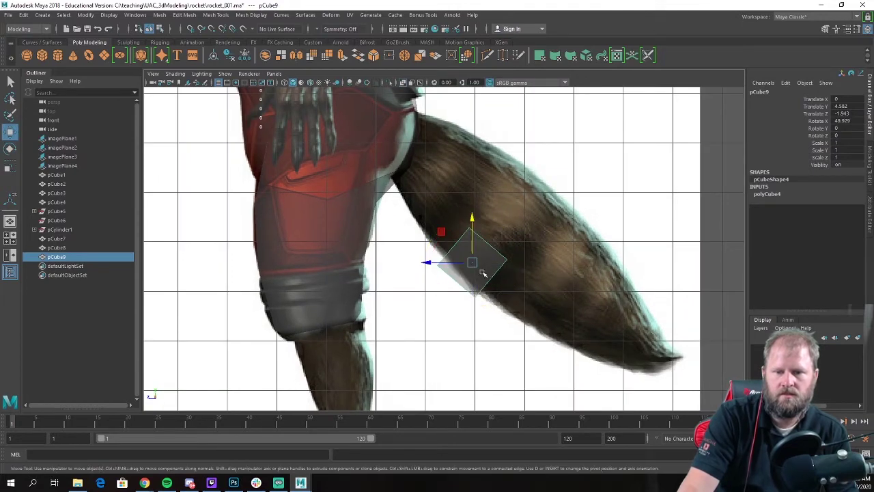
Step: Move the cube onto the middle of the reference tail and scale it uniformly to about 2.32
left_click_drag(471, 258, 587, 267)
key("r")
key("e")
key("r")
right_click_drag(569, 265, 510, 243, "alt")
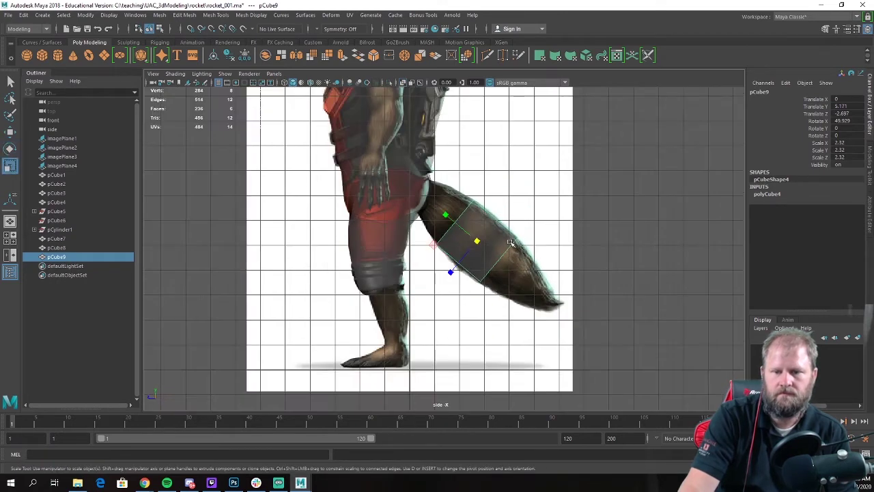
Step: Stretch the cube lengthwise to a Y scale of about 7.8 and shift it to cover the whole reference tail
left_click_drag(444, 215, 371, 157)
key("w")
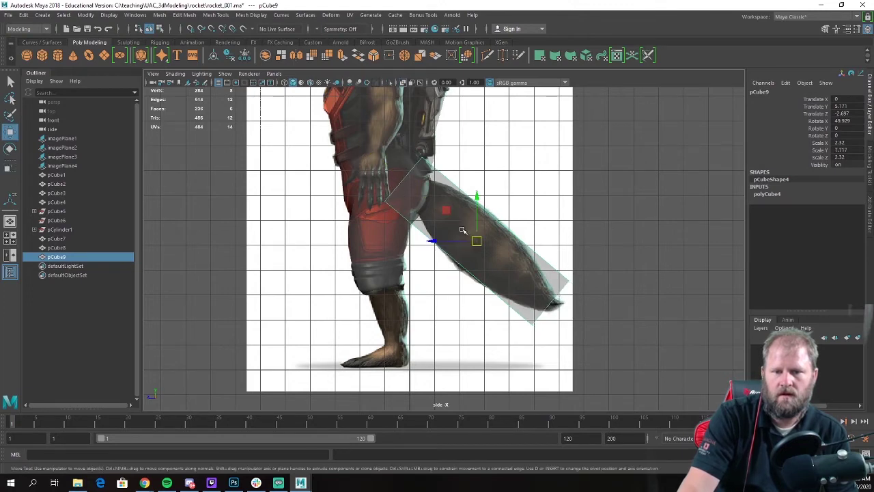
left_click_drag(478, 240, 485, 247)
key("e")
key("r")
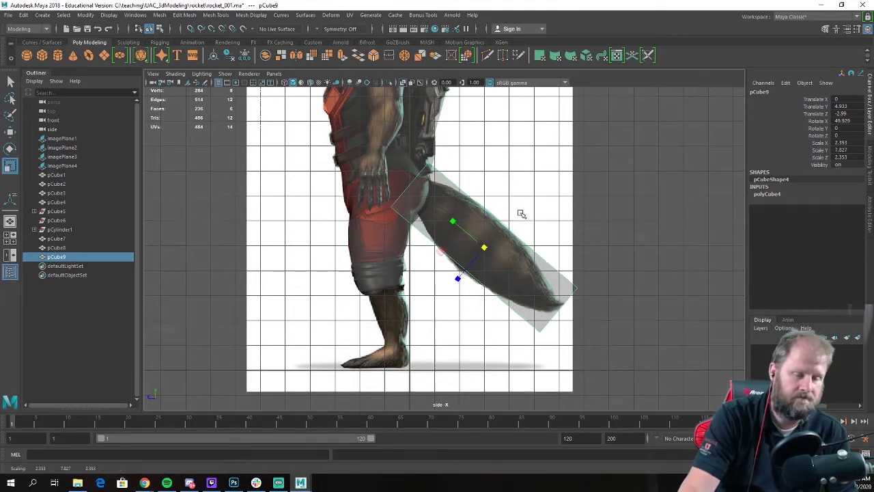
Step: Split the tail box's lengthwise edge ring to insert an edge loop across its middle
right_click_drag(521, 214, 552, 213, "alt")
middle_click_drag(552, 212, 450, 244, "alt")
right_click_drag(437, 220, 437, 196)
left_click(426, 249)
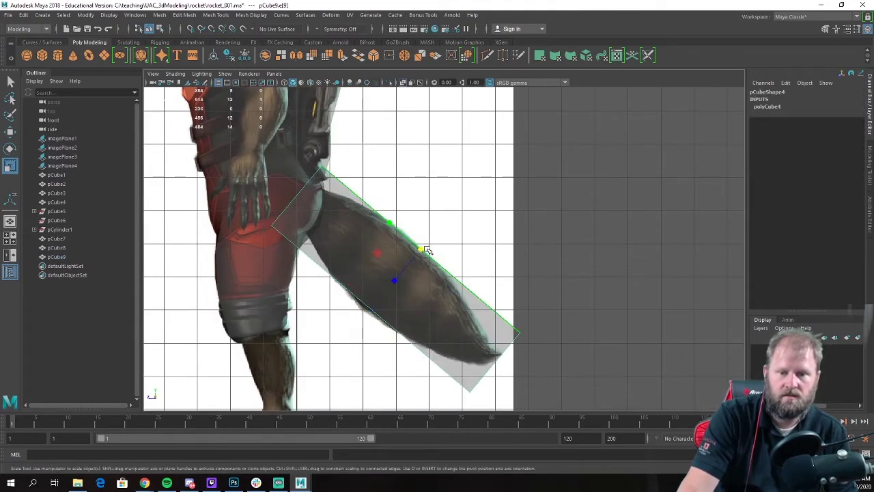
right_click_drag(426, 248, 454, 275, "ctrl")
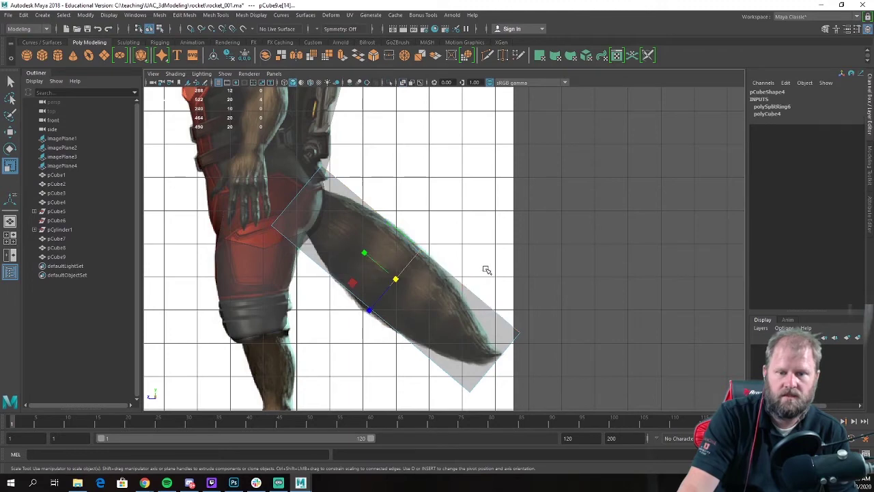
Step: Select the vertices at the tail box's body end and narrow them to about 0.45 of their width
middle_click_drag(445, 264, 430, 220, "alt")
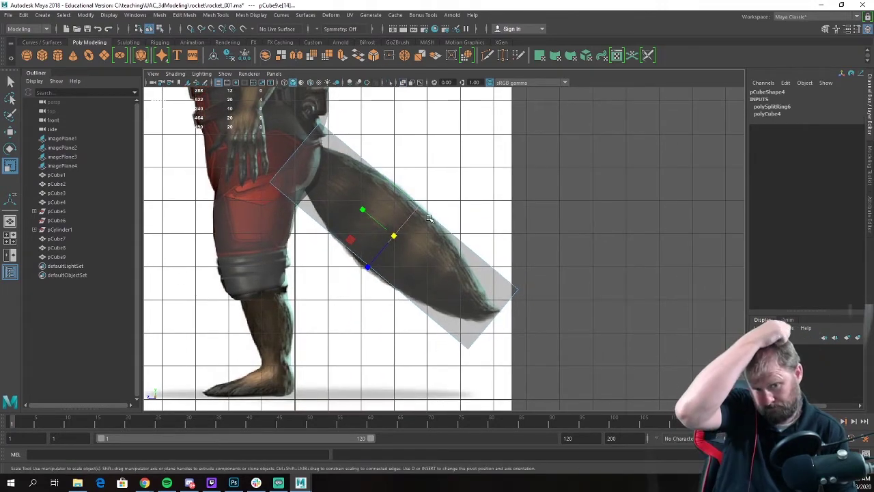
key("w")
right_click_drag(340, 169, 324, 164)
left_click_drag(236, 103, 327, 197)
key("e")
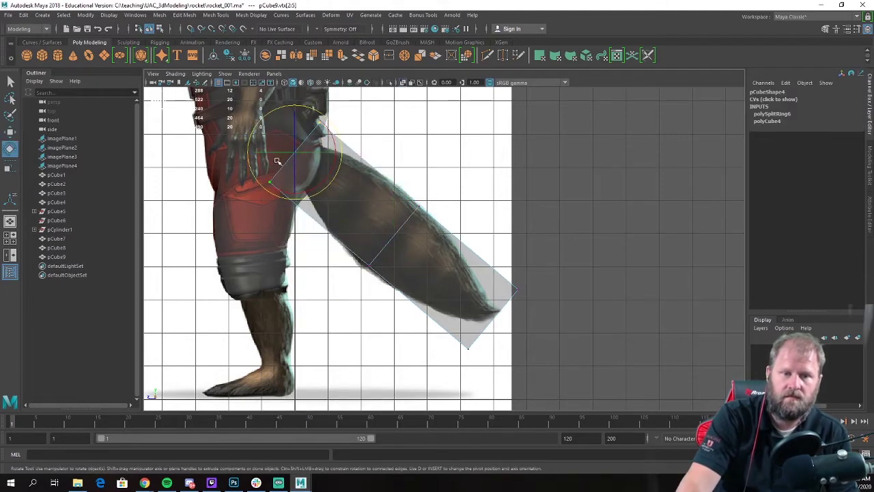
key("r")
left_click_drag(294, 154, 265, 159)
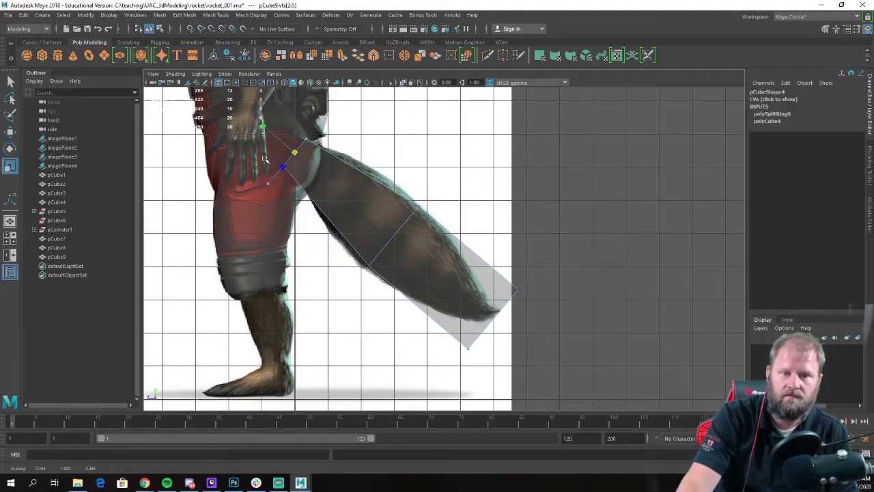
Step: Collapse the vertices at the tail's far end almost to a point and move them onto the reference tail's tip
left_click_drag(437, 258, 469, 290)
left_click_drag(572, 390, 572, 391)
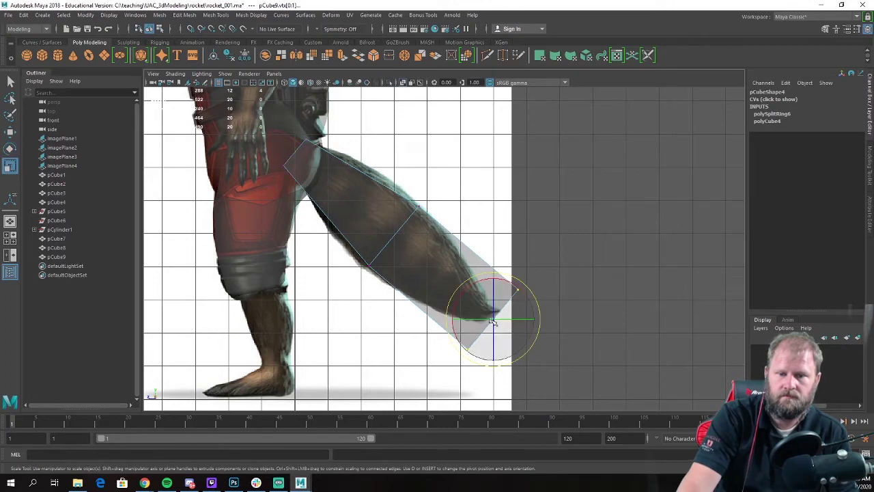
left_click_drag(493, 314, 447, 311)
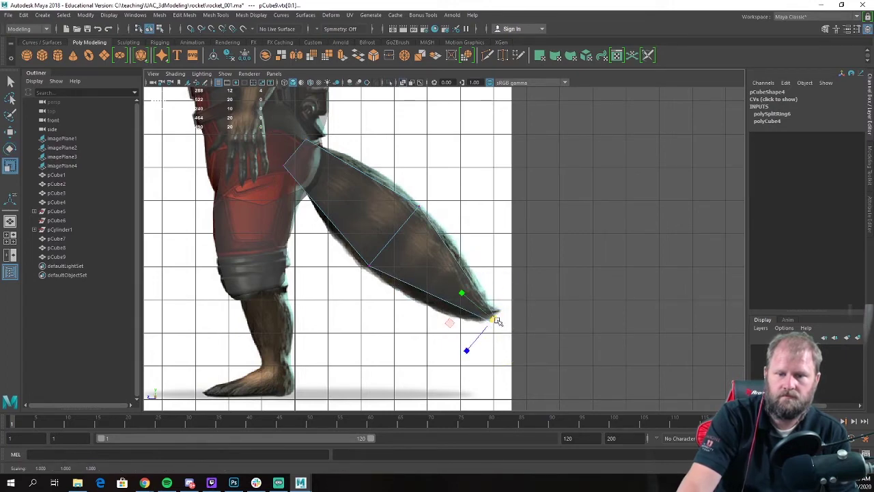
key("w")
left_click_drag(493, 276, 498, 272)
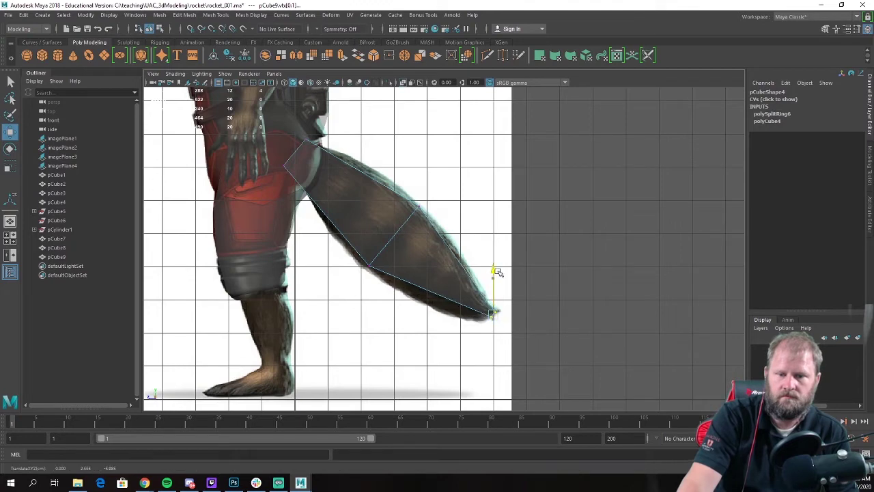
left_click_drag(452, 312, 455, 313)
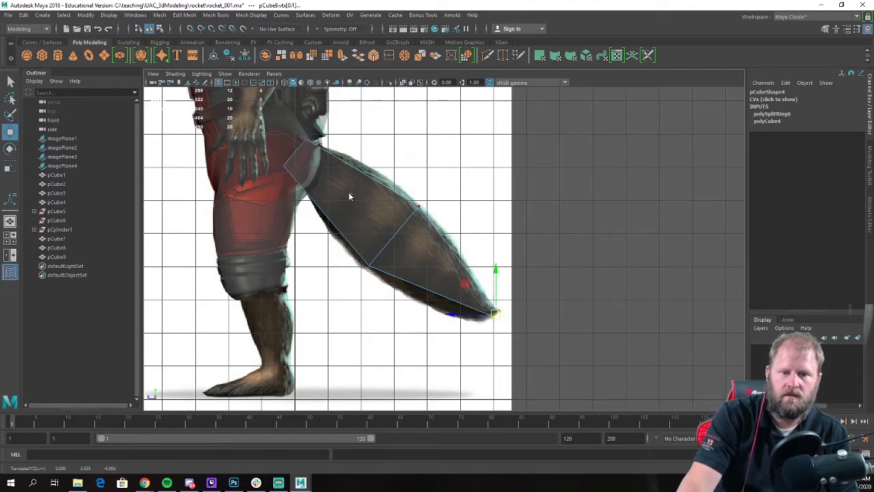
Step: Insert an edge loop across the body-side half of the tail and scale it to about 1.28 to match the reference outline
mouse_move(352, 196)
right_mouse_down()
mouse_move(353, 166)
mouse_move(318, 178)
mouse_move(361, 194)
mouse_move(312, 180)
mouse_move(354, 157)
mouse_move(294, 176)
mouse_move(354, 190)
right_mouse_up()
left_click(354, 166)
key("r")
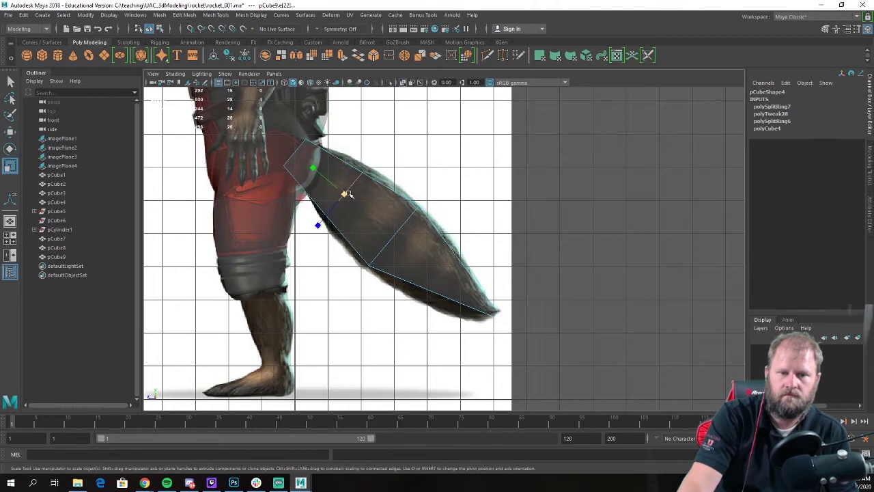
left_click_drag(346, 195, 356, 194)
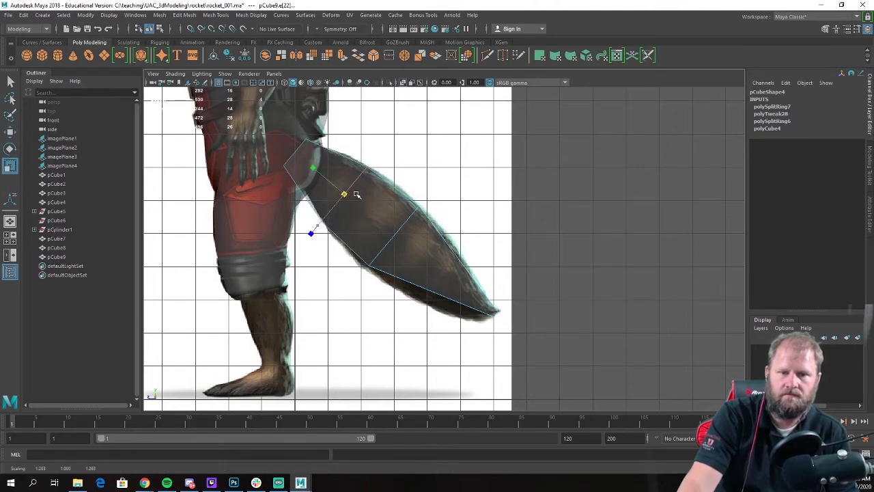
Step: Insert an edge loop across the tip-side half of the tail, widen it to the reference outline and shift it slightly toward the body
left_click(411, 283)
key("g")
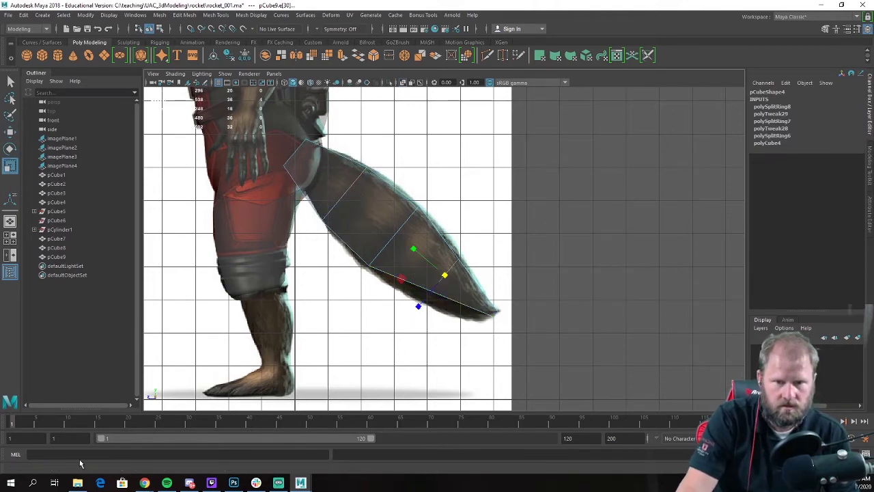
left_click_drag(434, 281, 462, 277)
key("q")
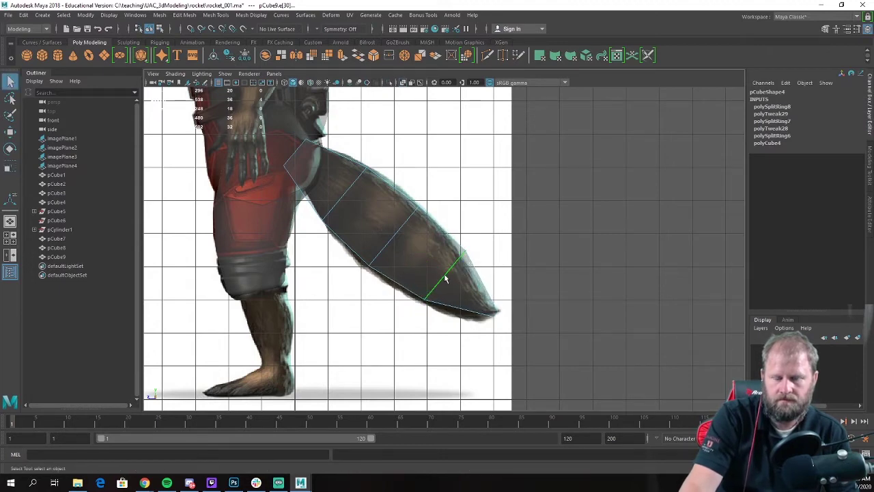
left_click(443, 276)
key("w")
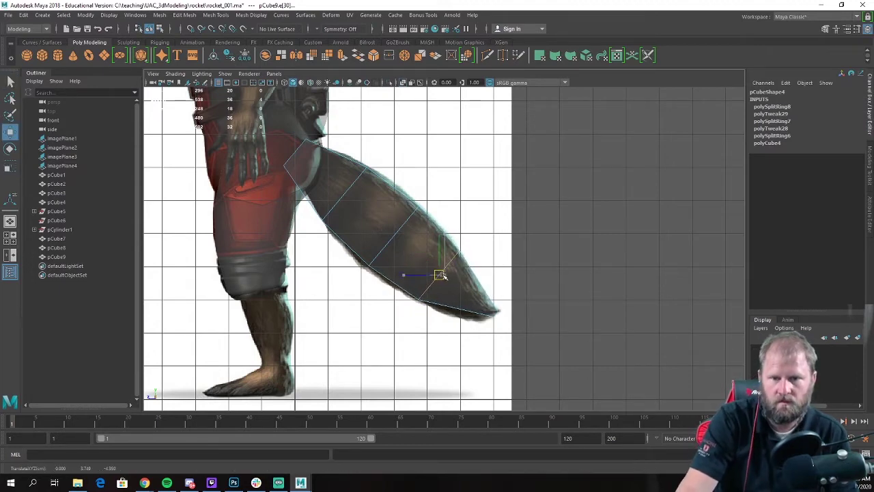
left_click_drag(443, 275, 440, 274)
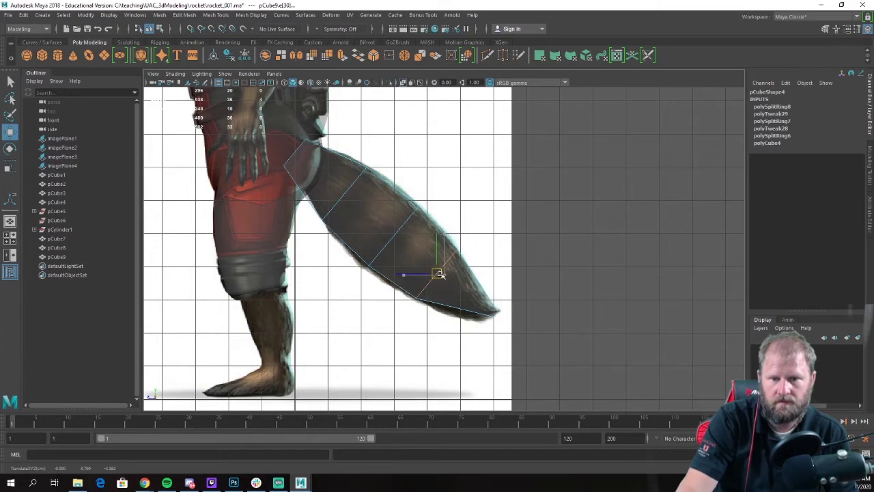
Step: Widen the tail's middle edge loop and the loop nearest the body slightly beyond the reference outline
left_click(406, 232)
key("e")
key("r")
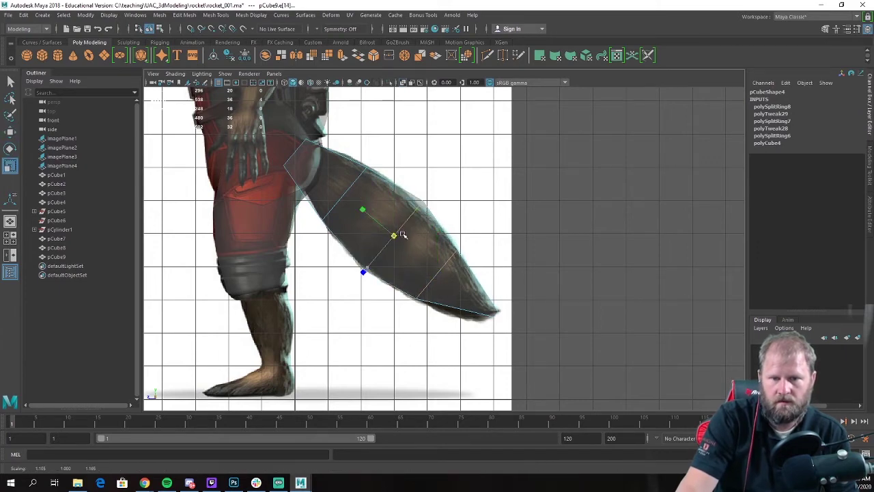
left_click_drag(403, 235, 405, 234)
left_click(348, 188)
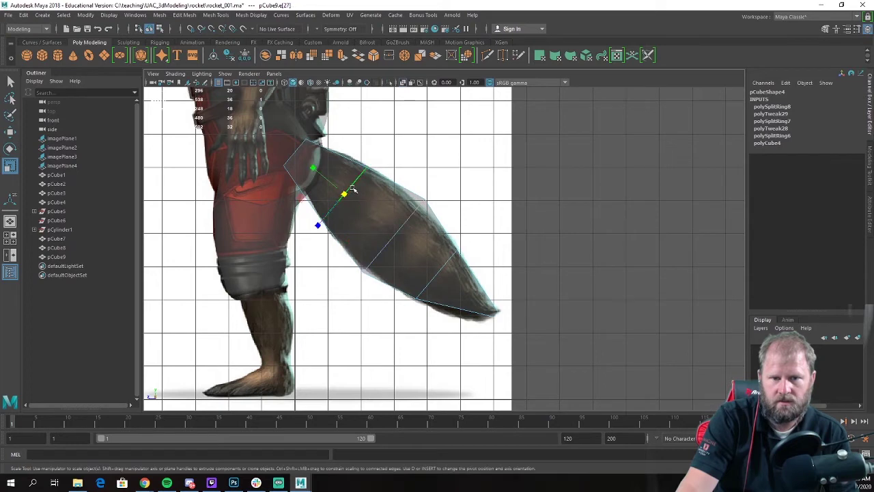
key("e")
key("r")
left_click_drag(344, 193, 356, 194)
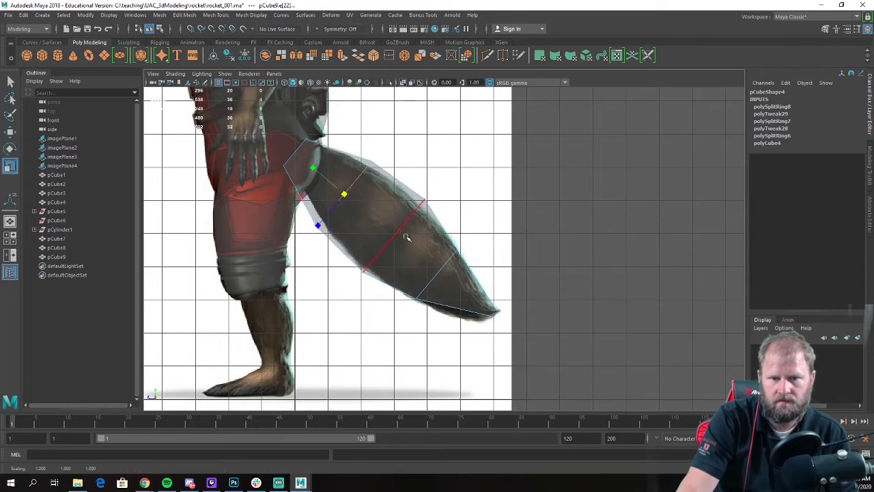
Step: Scale the edge loop nearest the tail's tip to about 1.1
left_click(441, 275)
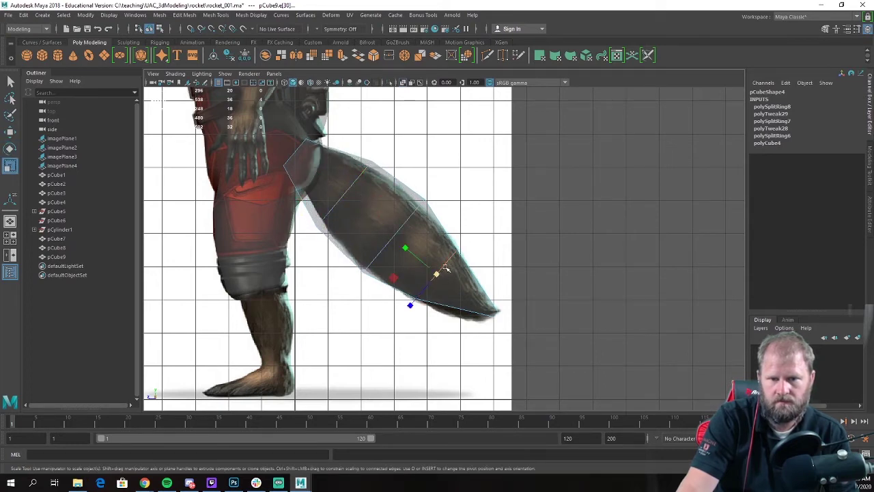
key("e")
key("r")
left_click_drag(440, 275, 443, 273)
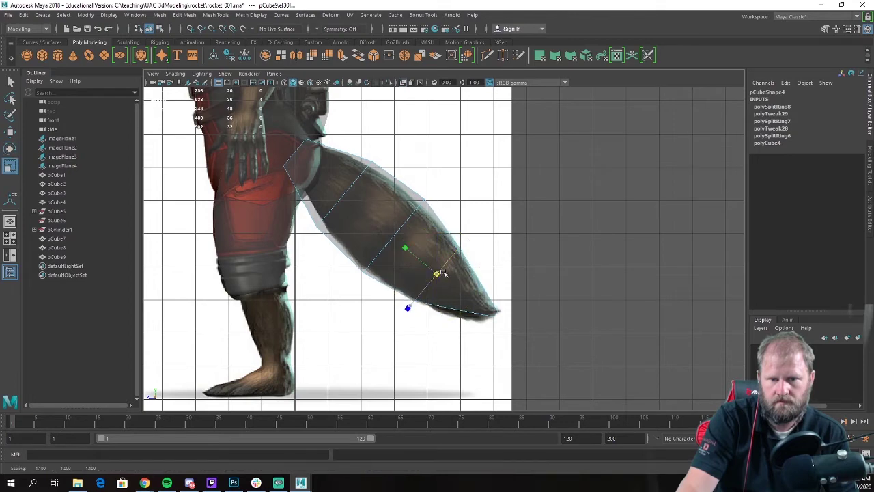
Step: Preview the tail smoothed, return to the unsmoothed display, and pull the tip vertices slightly beyond the reference tail's tip
right_click_drag(480, 297, 438, 220)
left_click_drag(465, 284, 505, 320)
key("3")
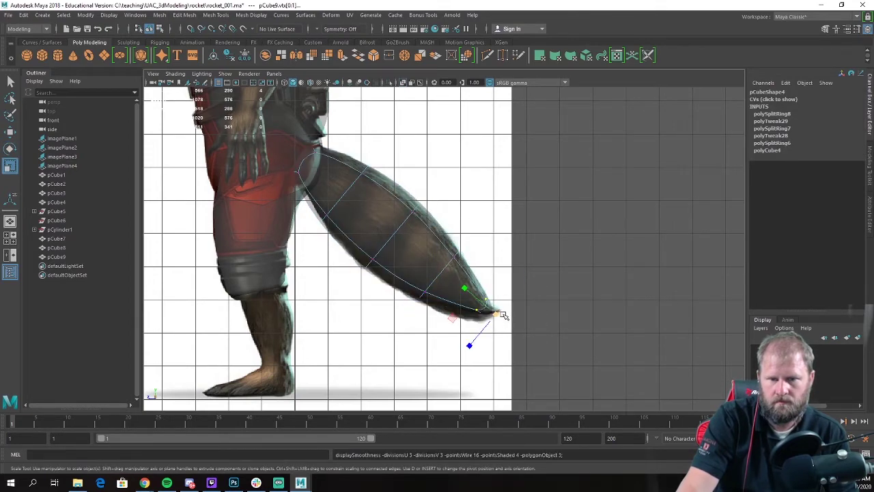
key("1")
key("e")
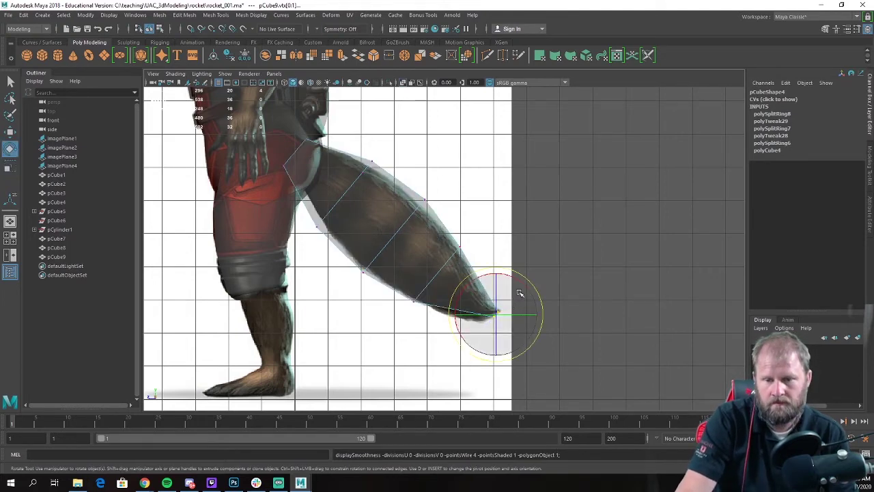
left_click_drag(519, 292, 512, 275)
key("w")
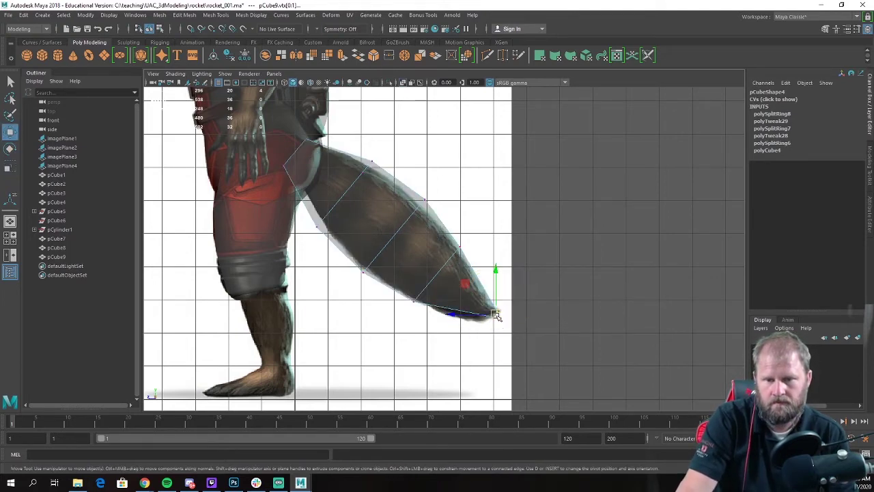
left_click_drag(495, 315, 509, 324)
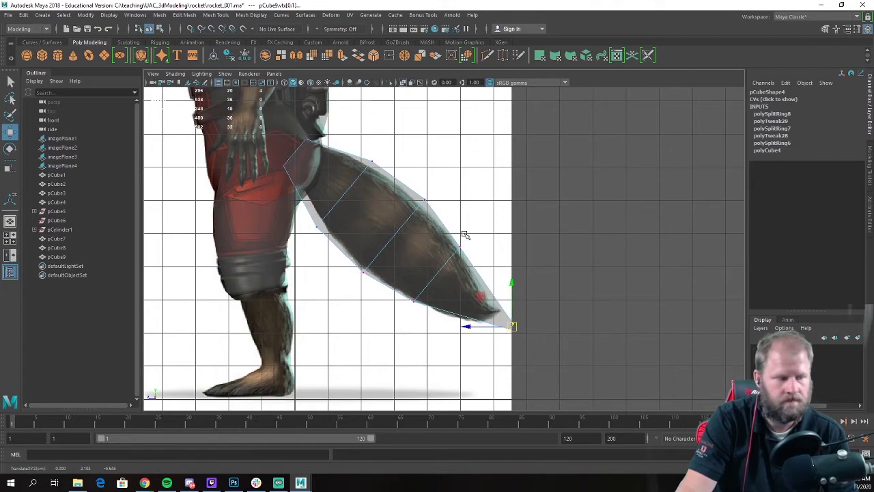
Step: Switch to the perspective view, select the whole tail object and apply Smooth to its mesh
key("space")
key("space")
left_click_drag(559, 180, 326, 208, "alt")
left_click_drag(434, 260, 445, 292, "alt")
right_click_drag(445, 291, 487, 271, "alt")
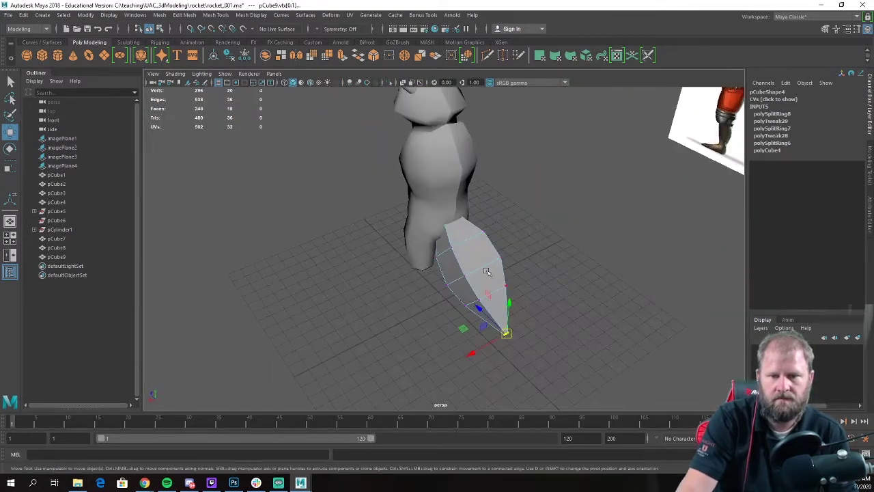
right_click_drag(481, 220, 489, 243)
left_click(529, 202)
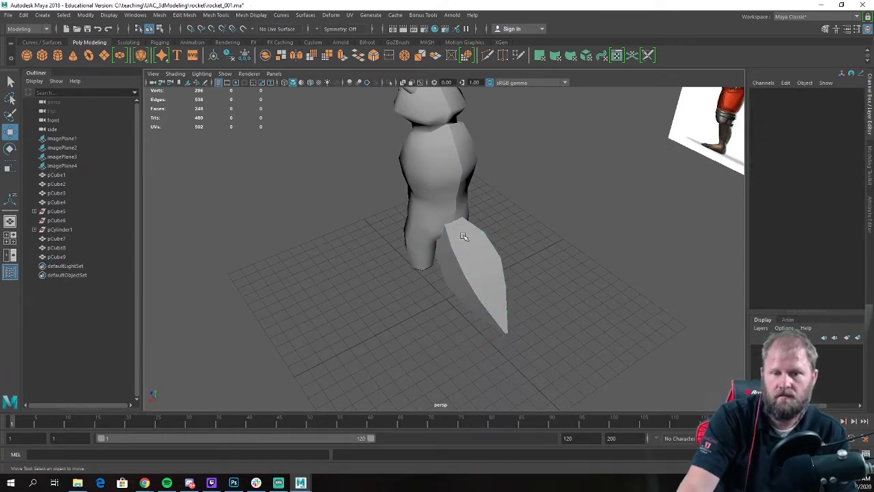
left_click_drag(463, 236, 504, 217, "alt")
left_click(489, 246)
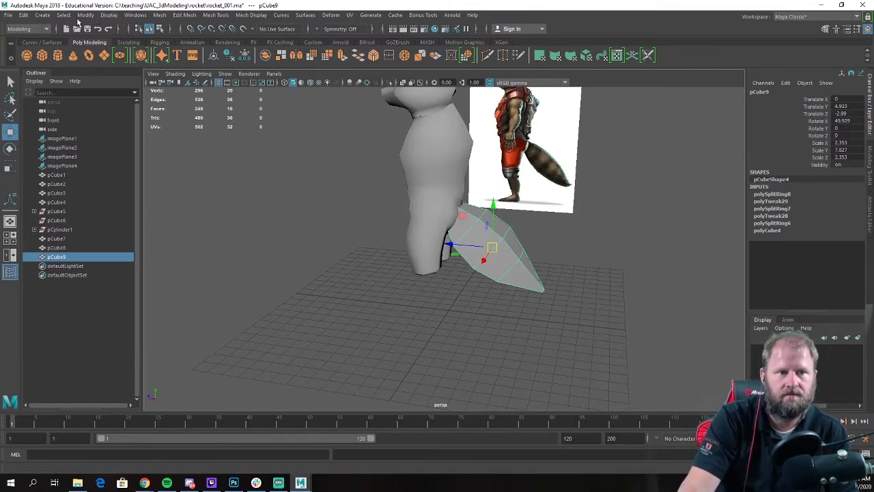
left_click(159, 15)
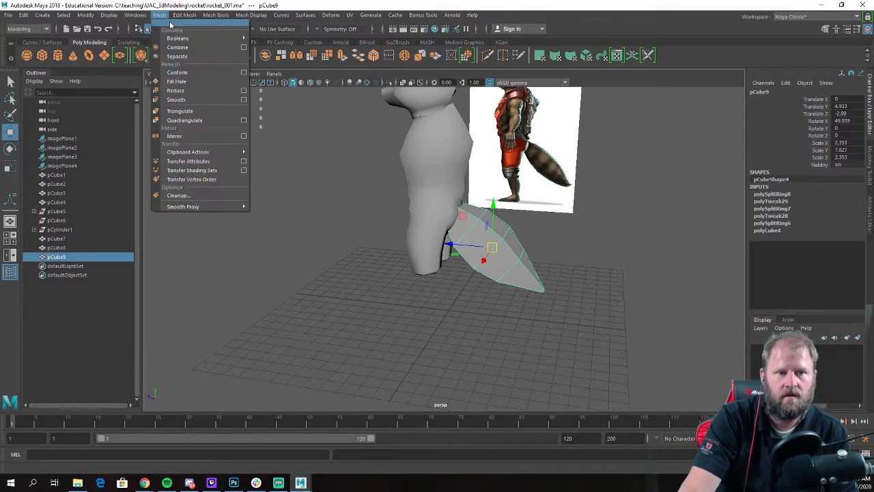
left_click(207, 103)
Step: Examine the smoothed tail's shape and its connection to the body from several angles
left_click(588, 215)
left_click_drag(588, 215, 636, 206, "alt")
scroll(519, 215, "up", 3)
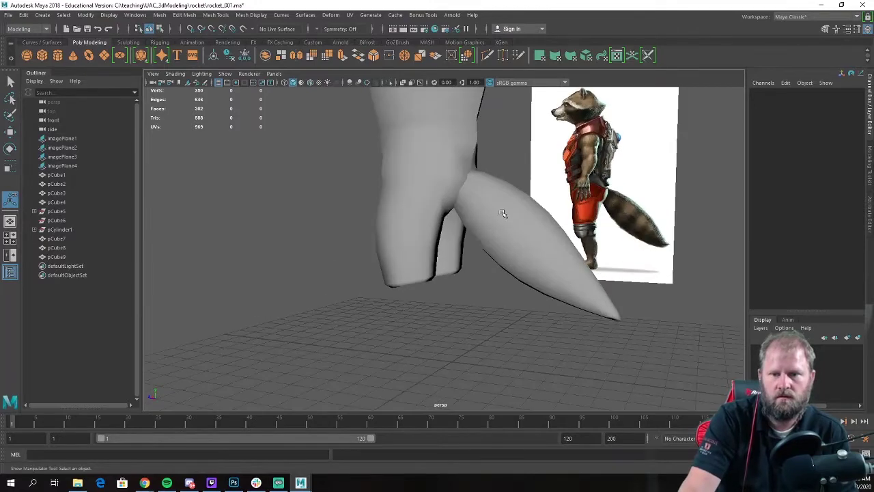
left_click(506, 216)
left_click_drag(520, 215, 471, 166, "alt")
key("w")
scroll(507, 220, "up", 3)
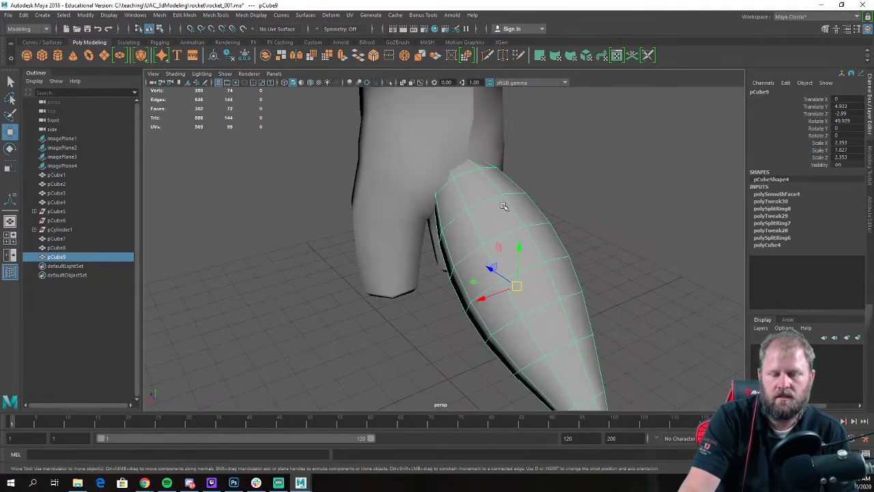
left_click_drag(502, 206, 574, 208, "alt")
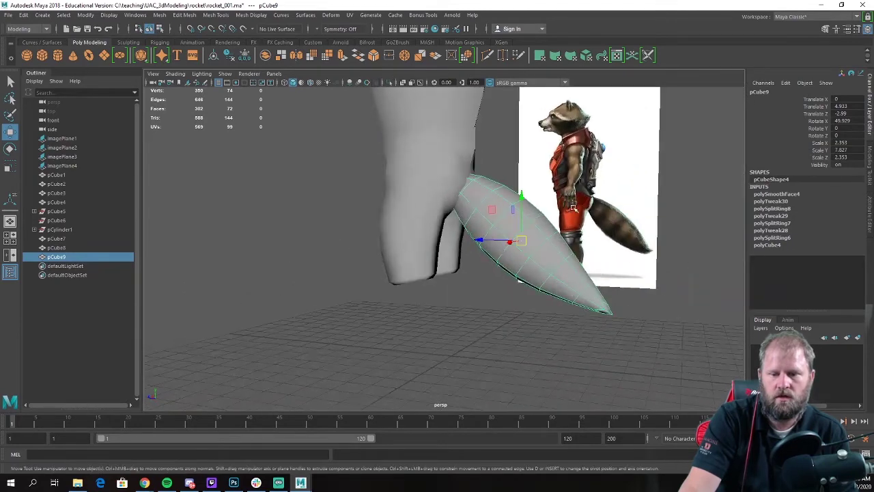
left_click_drag(509, 296, 489, 287, "alt")
Step: Isolate the tail object in the perspective view
left_click(499, 287)
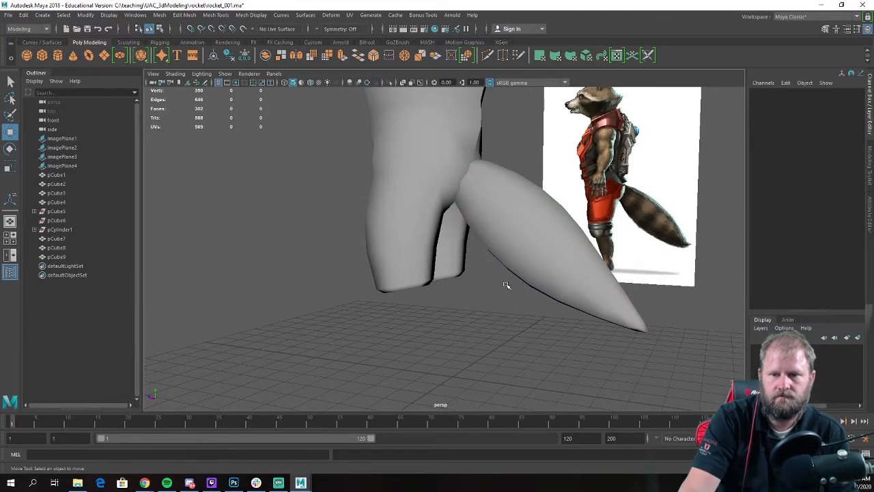
left_click(557, 237)
key("ctrl+1")
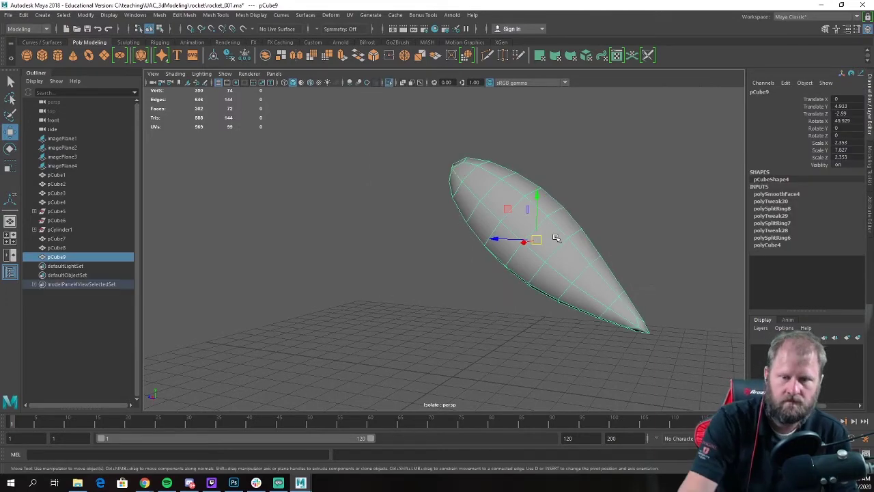
Step: Delete the four faces that close off the thick upper end of the tail mesh
left_click_drag(444, 217, 482, 141, "alt")
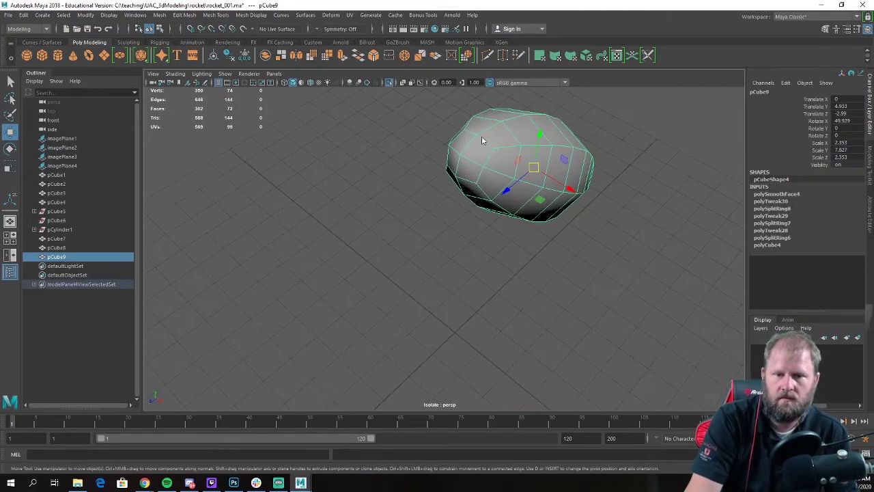
key("F11")
left_click(466, 149)
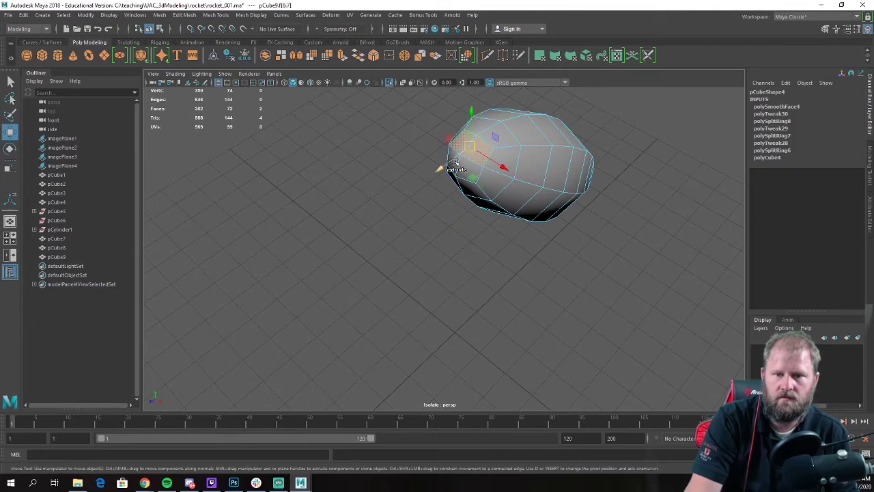
left_click(464, 168, "shift")
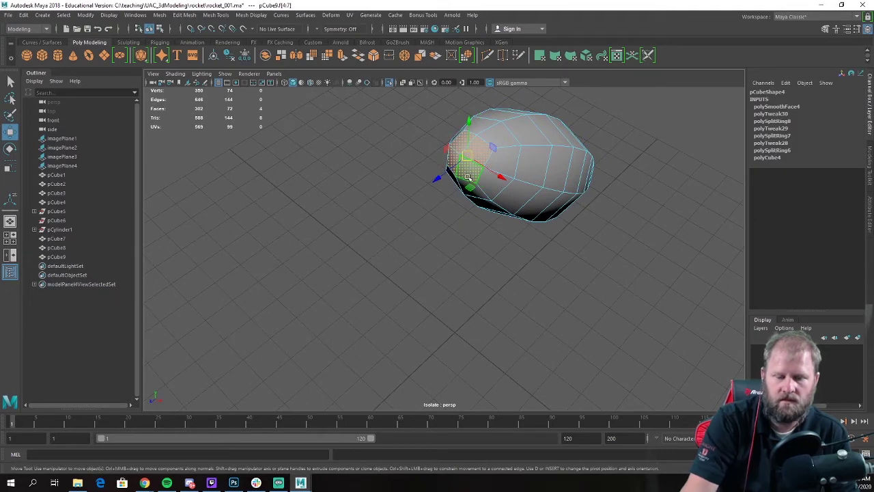
key("Delete")
Step: Try to flatten the vertices around the tail's open end by scaling them along the tail's length
left_click_drag(515, 183, 416, 121, "alt")
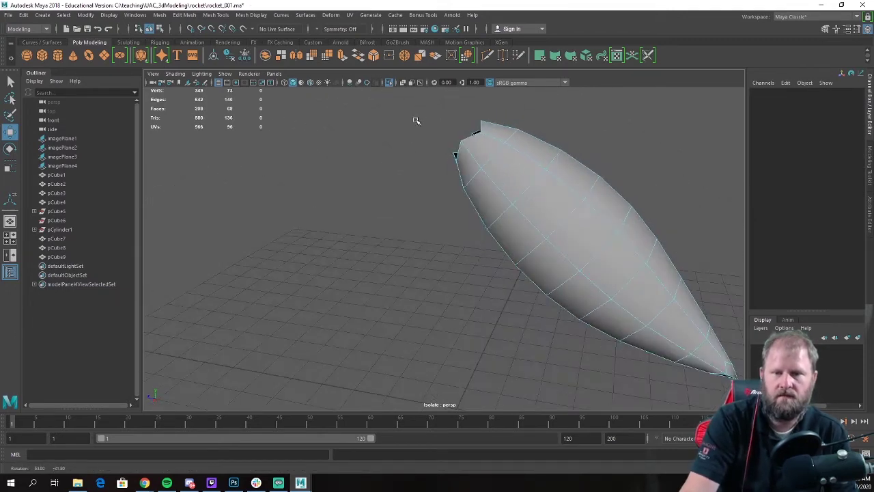
left_click_drag(485, 125, 493, 130, "alt")
right_click_drag(492, 131, 447, 114)
left_click_drag(426, 105, 490, 165)
key("r")
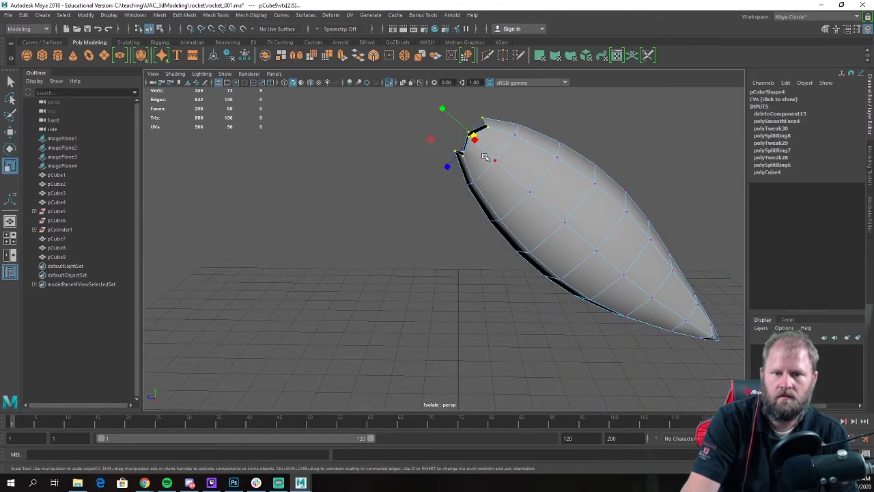
left_click_drag(437, 114, 472, 133)
key("w")
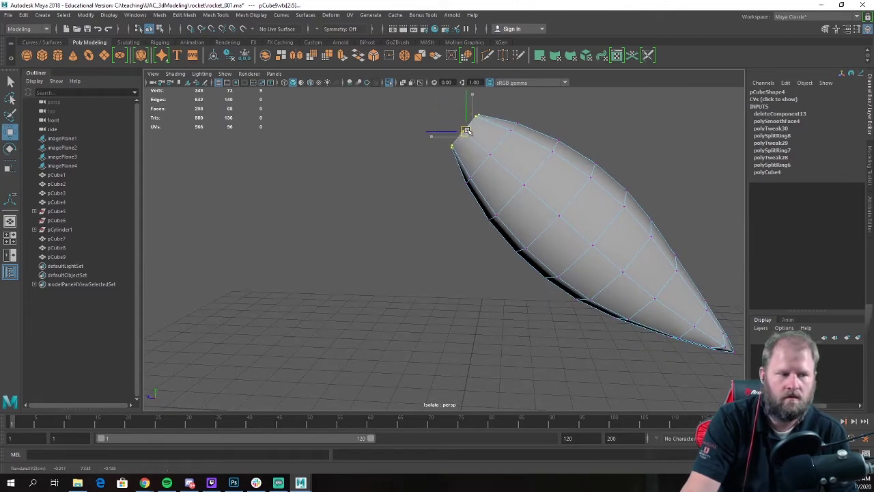
Step: Try to narrow the two edge loops nearest the tail's open end by scaling them
right_click_drag(505, 148, 504, 123)
double_click(502, 138)
key("e")
key("r")
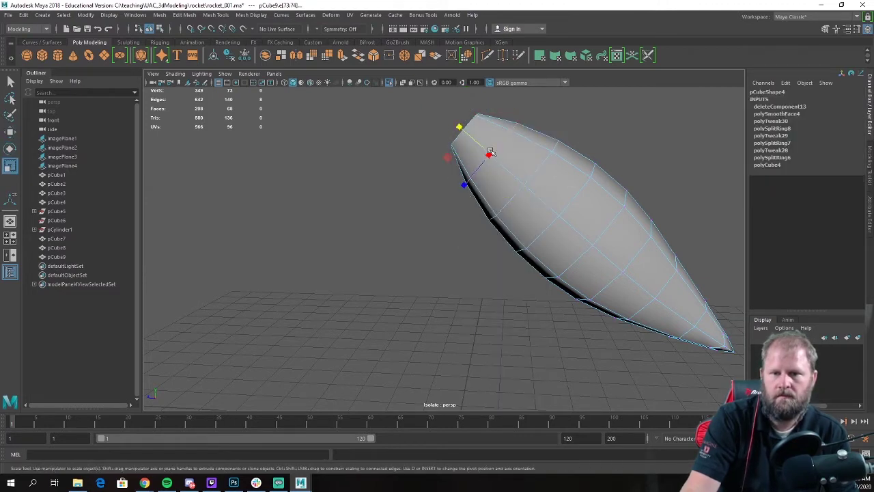
left_click_drag(490, 152, 487, 153)
double_click(540, 169)
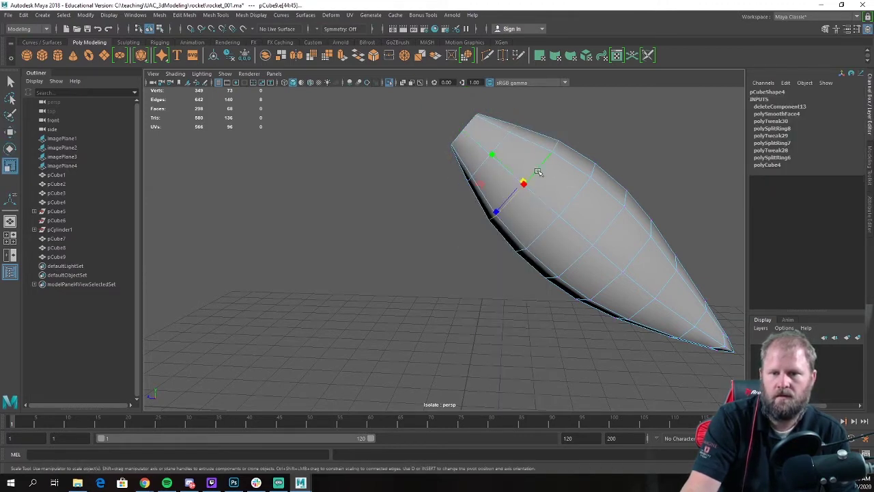
left_click_drag(522, 184, 523, 190, "alt")
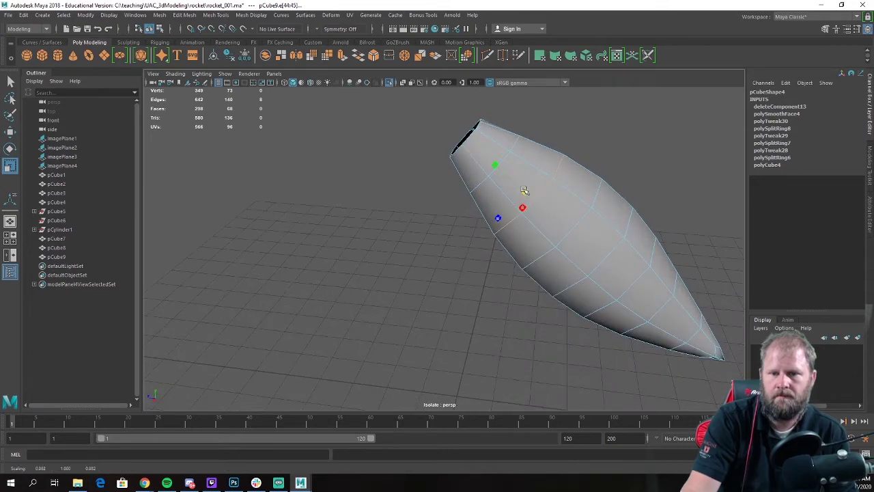
key("w")
scroll(544, 205, "down", 2)
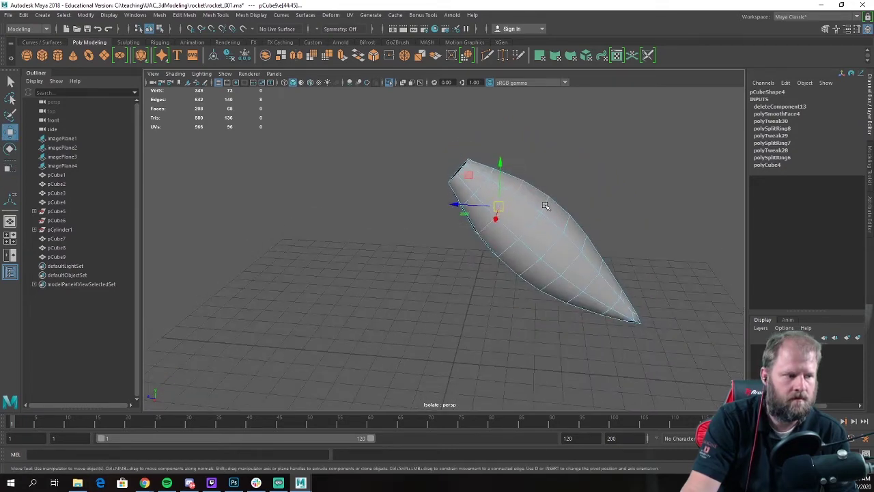
Step: Show the whole model again and lower the tail to Translate Y 4.902 against the side reference
right_click_drag(559, 224, 579, 188)
left_click(578, 186)
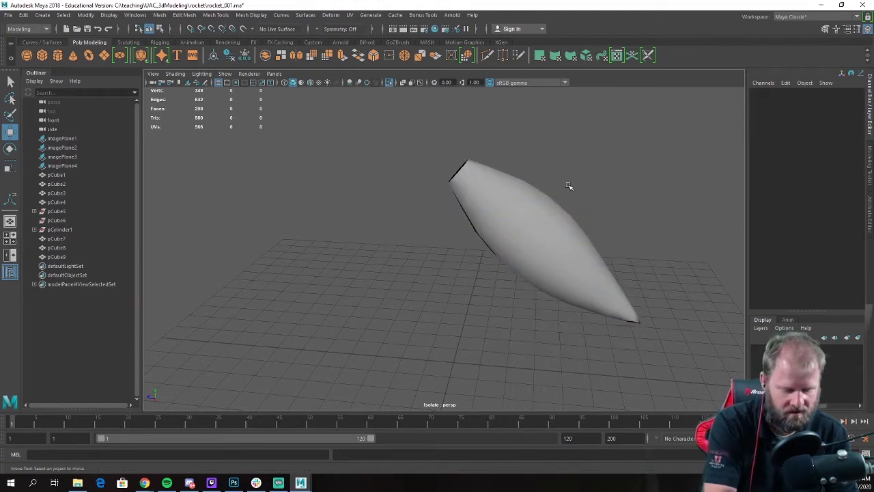
key("ctrl+1")
left_click_drag(569, 186, 503, 199, "alt")
key("space")
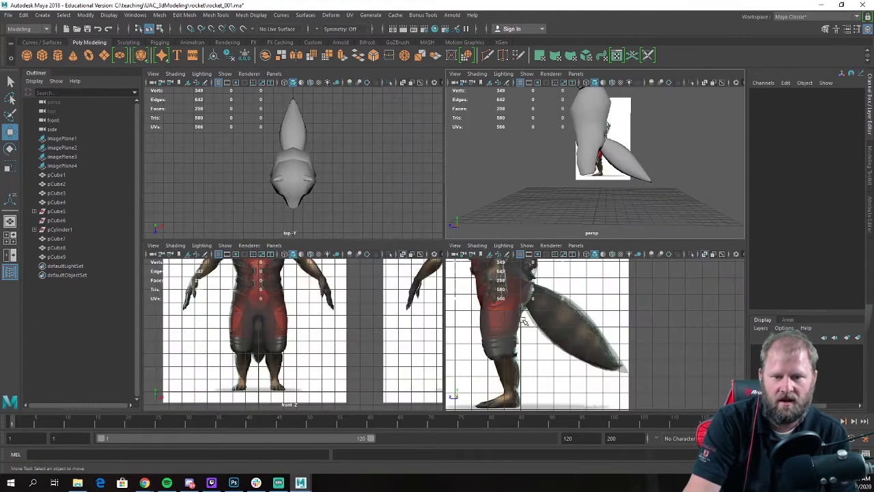
key("space")
scroll(535, 309, "up", 2)
left_click(386, 257)
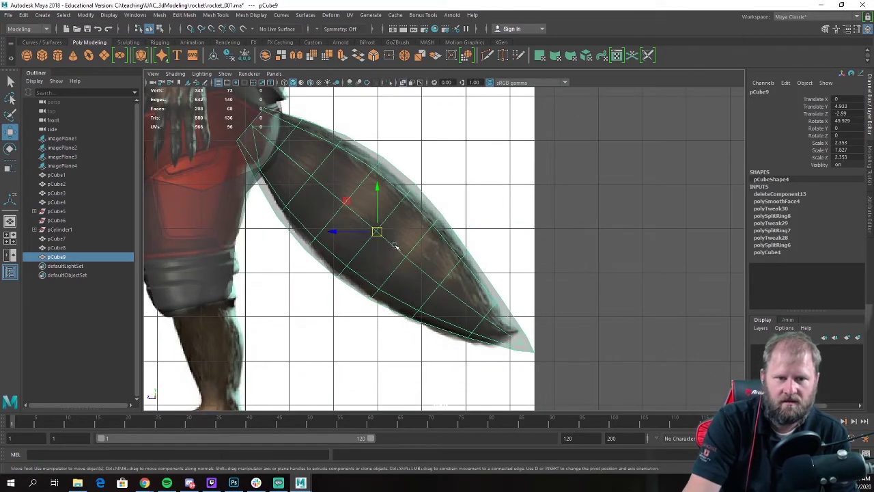
left_click_drag(375, 187, 378, 188)
scroll(377, 198, "up", 2)
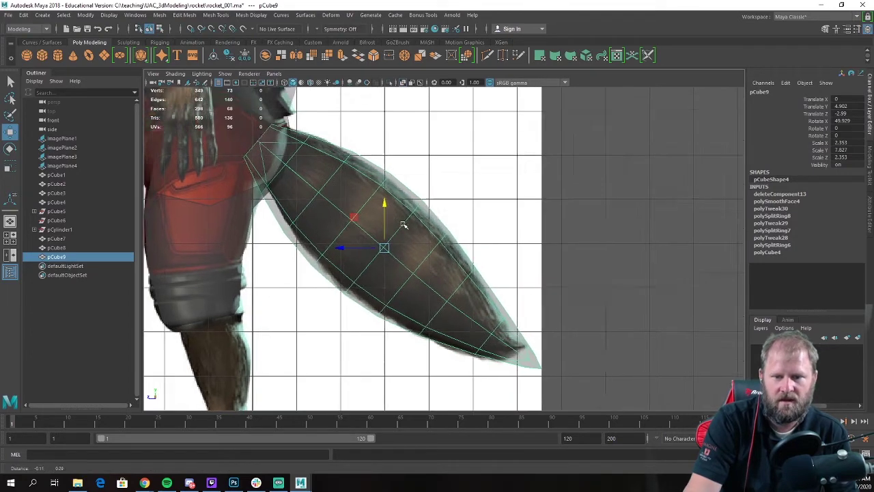
Step: Try to rescale the edge loop nearest the tail's base against the side reference
right_click_drag(305, 191, 286, 146)
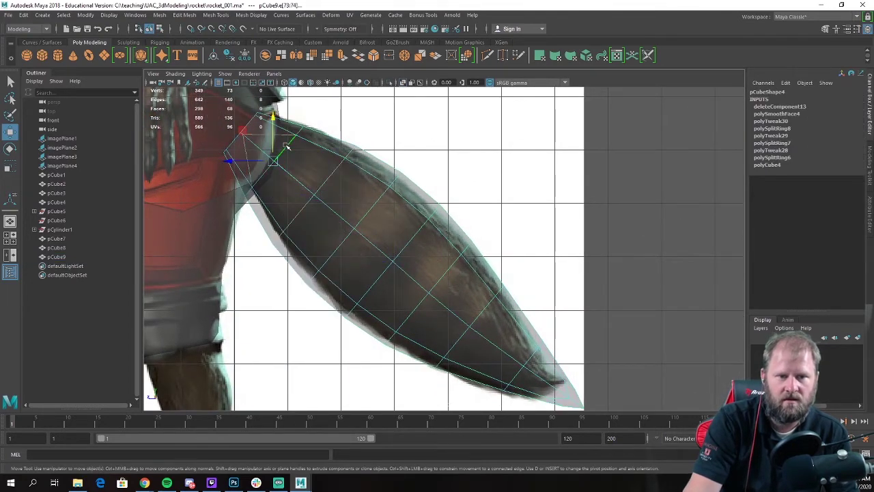
key("e")
key("r")
key("ctrl+z")
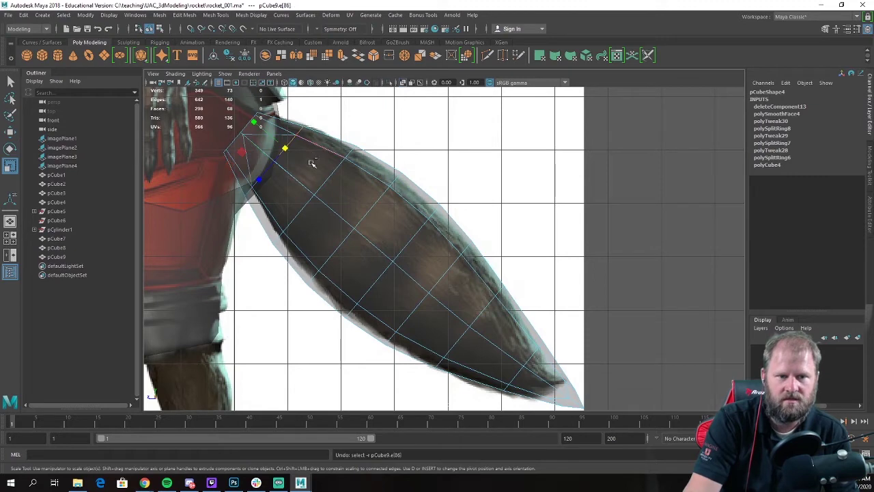
key("space")
key("space")
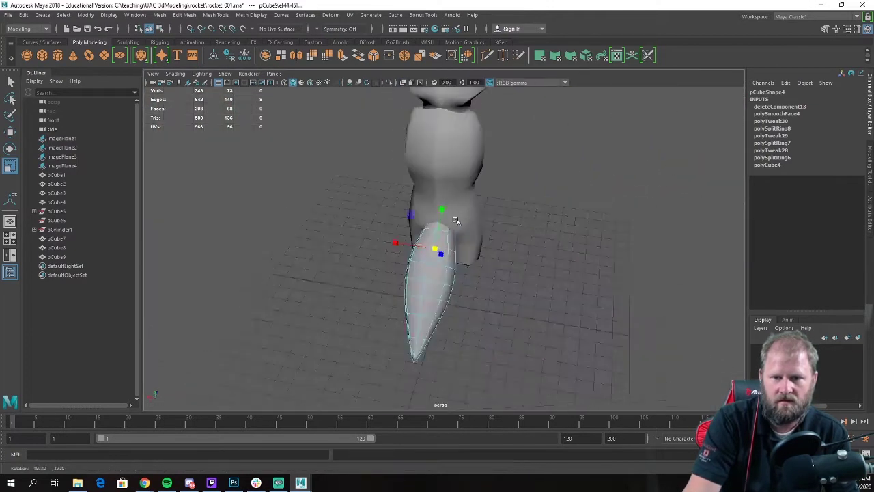
Step: Isolate the tail, examine its open end up close, and show the whole model again
left_click_drag(409, 225, 391, 215, "alt")
key("F8")
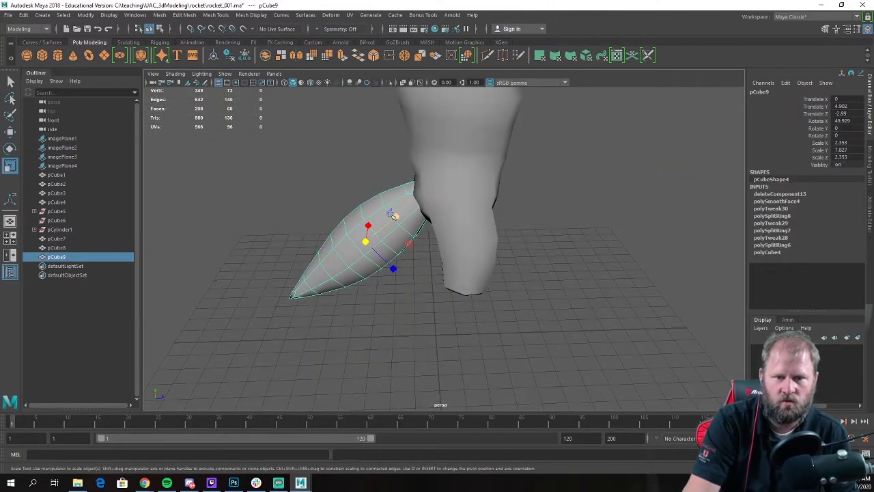
key("w")
key("ctrl+1")
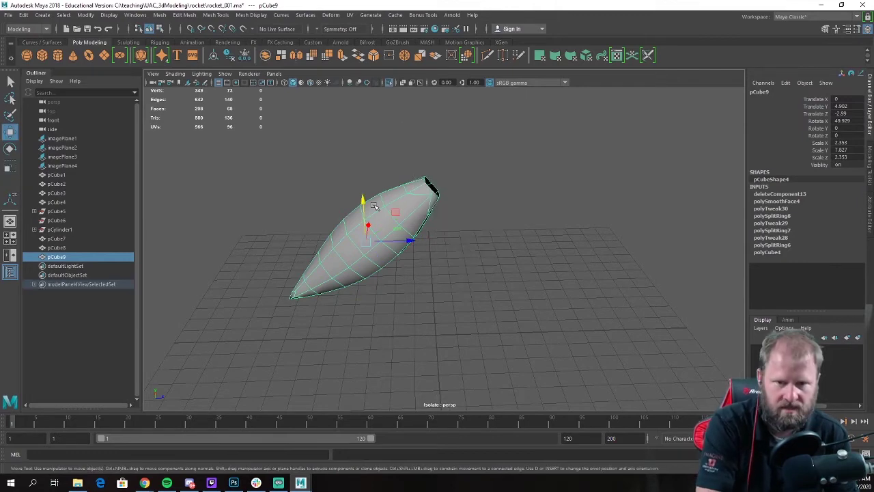
left_click_drag(500, 213, 337, 171, "alt")
right_click_drag(337, 171, 634, 208, "alt")
left_click_drag(348, 179, 373, 242, "alt")
key("ctrl+1")
Step: Undo the recent tail edits back to before the vertices of its open end were flattened
key("ctrl+z")
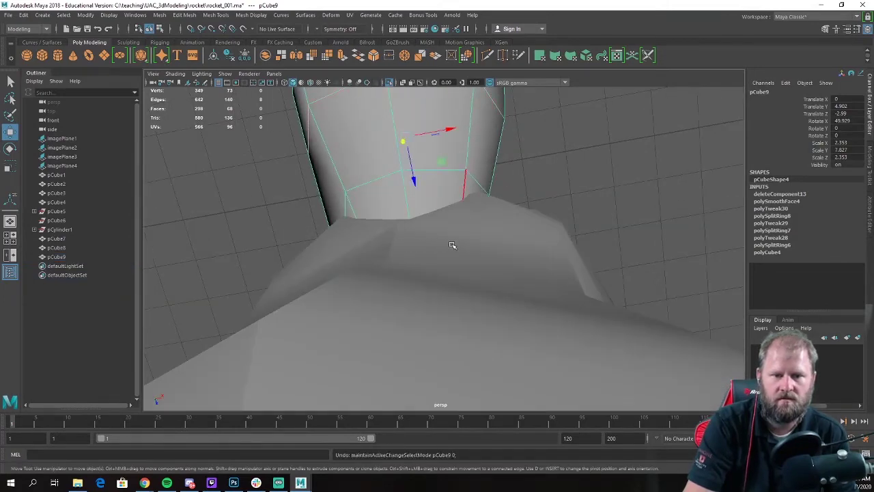
key("ctrl+z")
key("ctrl+z")
key("ctrl+z")
key("ctrl+z")
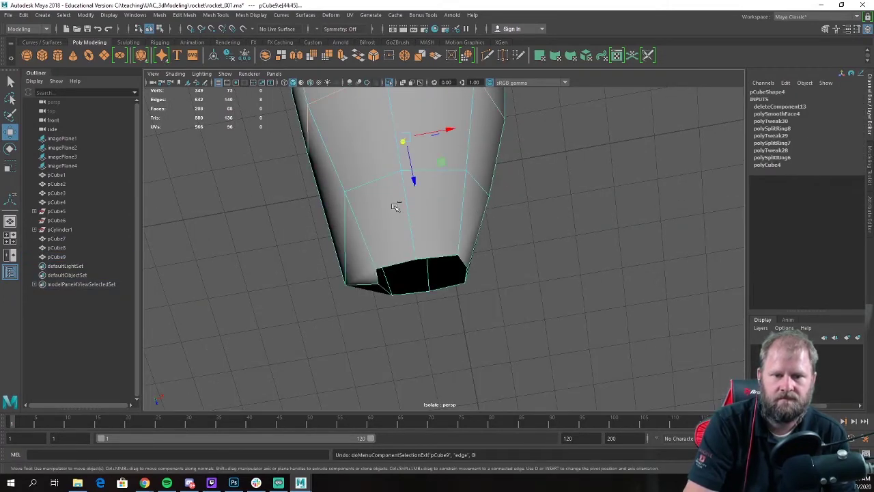
key("ctrl+z")
key("ctrl+z")
key("ctrl+z")
key("ctrl+z")
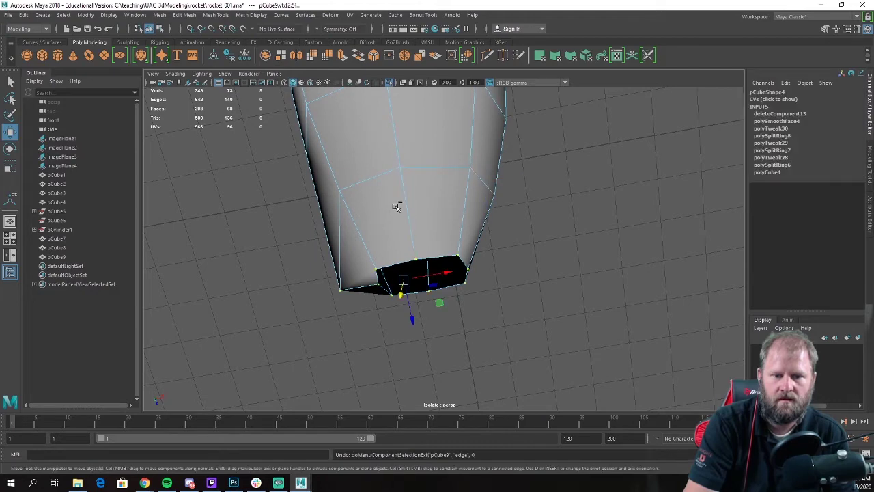
key("ctrl+z")
key("ctrl+z")
Step: Reselect only the rim vertices of the tail's opening and scale them flat along the tail's length
left_click_drag(405, 203, 428, 178, "alt")
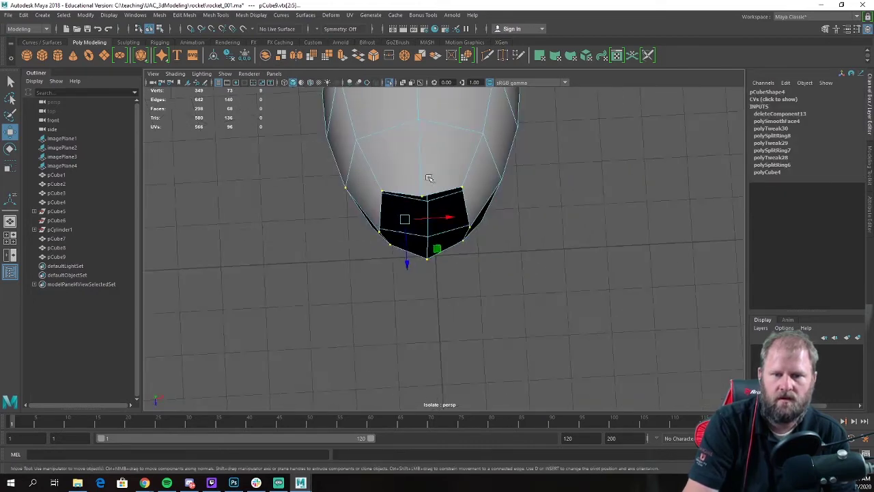
left_click_drag(351, 199, 371, 206, "alt")
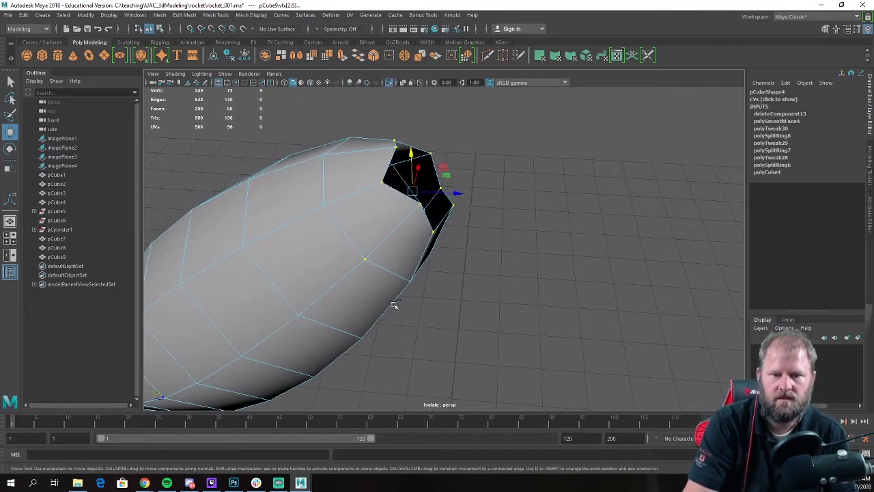
left_click_drag(398, 99, 486, 226, "alt")
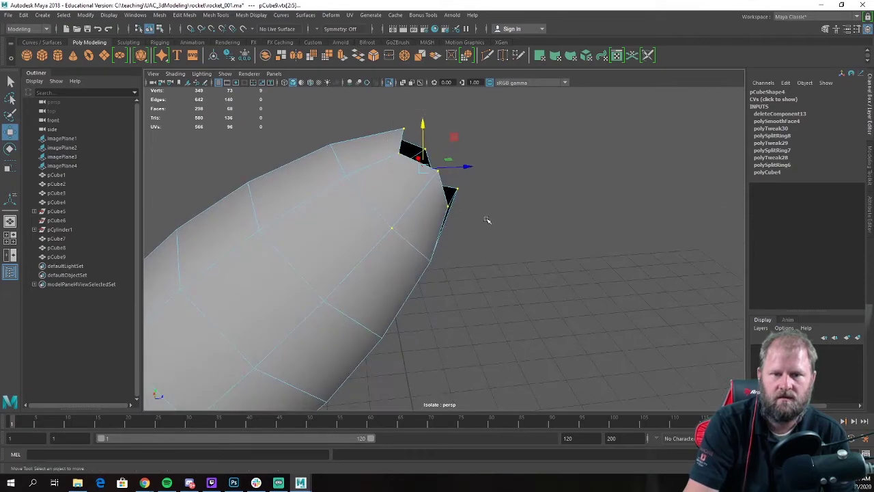
left_click_drag(370, 179, 381, 172, "alt")
right_click_drag(381, 172, 329, 164)
left_click_drag(377, 154, 390, 125, "alt")
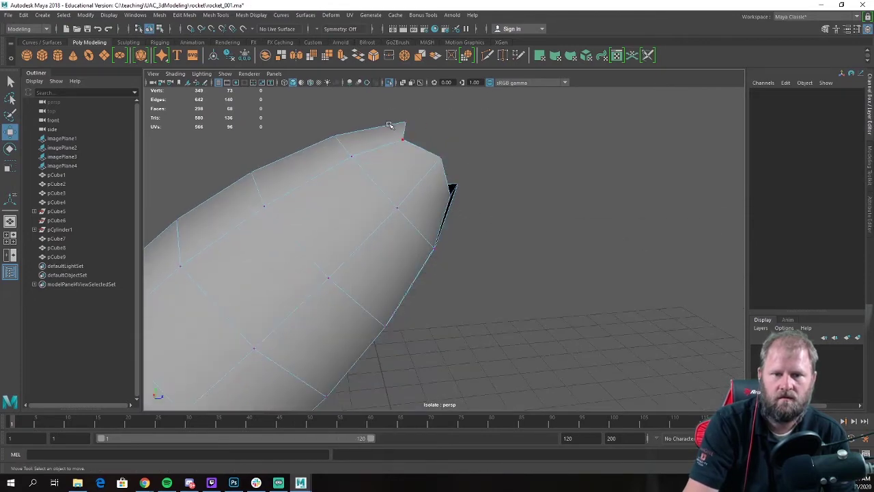
left_click_drag(504, 196, 348, 180)
key("r")
scroll(423, 140, "up", 2)
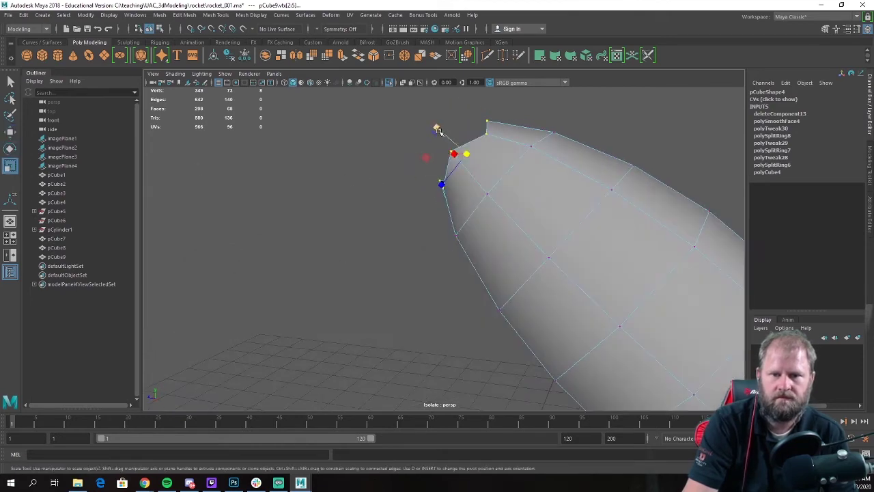
left_click_drag(436, 127, 499, 182)
key("w")
left_click_drag(324, 182, 464, 121, "alt")
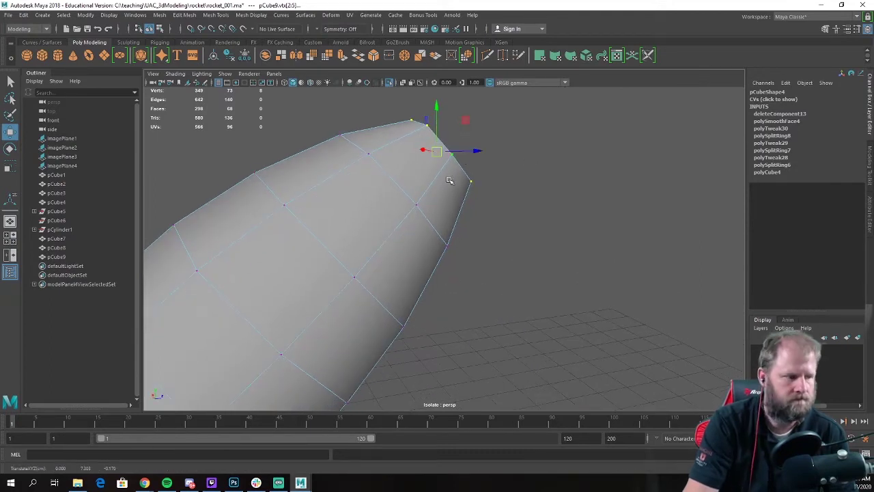
Step: Return to object mode, exit the isolated view, and select the tail beside the body
left_click_drag(448, 181, 361, 222, "alt")
right_click_drag(361, 222, 417, 210)
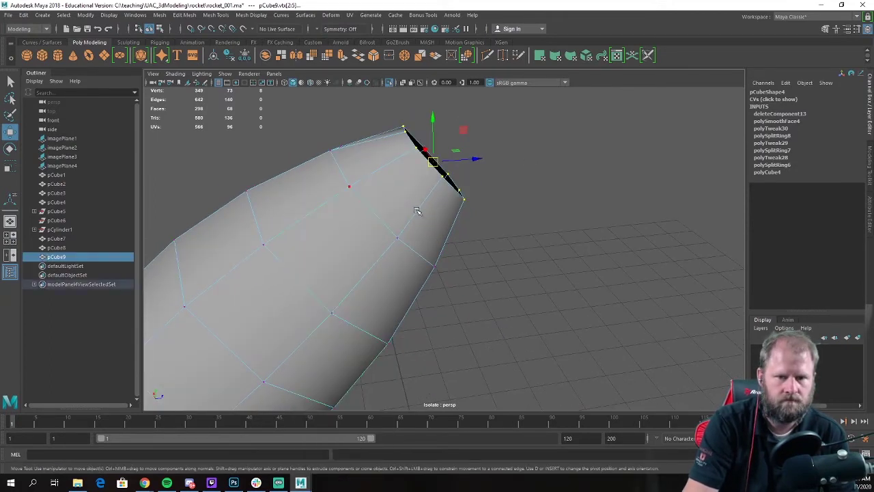
left_click(508, 222)
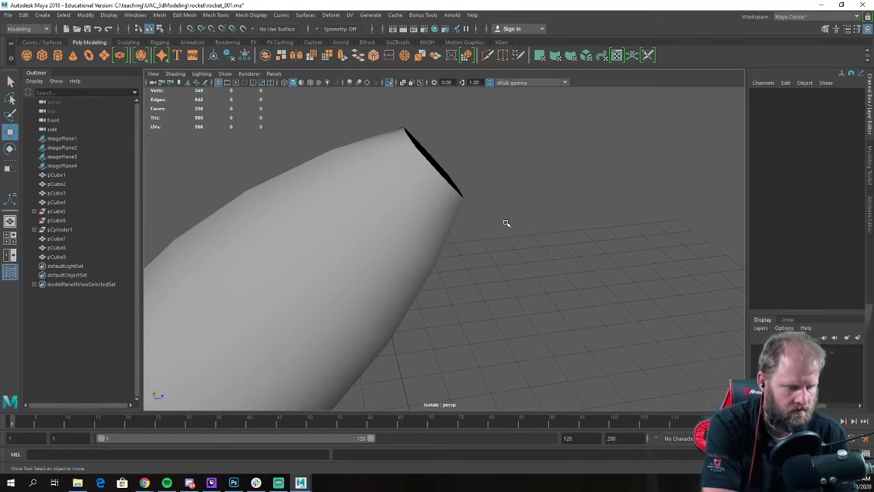
key("ctrl+1")
right_click_drag(496, 217, 396, 226, "alt")
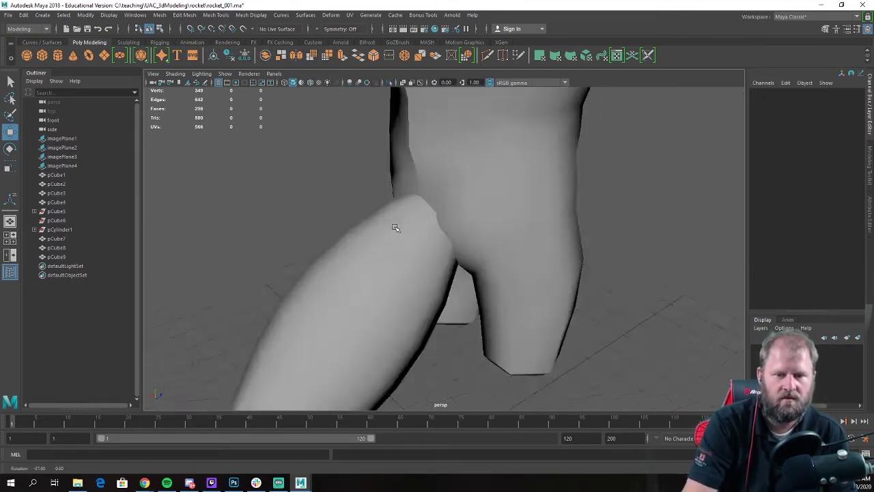
left_click_drag(396, 226, 566, 223, "alt")
left_click(521, 205)
Step: In the side view, scale and nudge the first edge loop past the tail's base opening to match the reference outline
key("space")
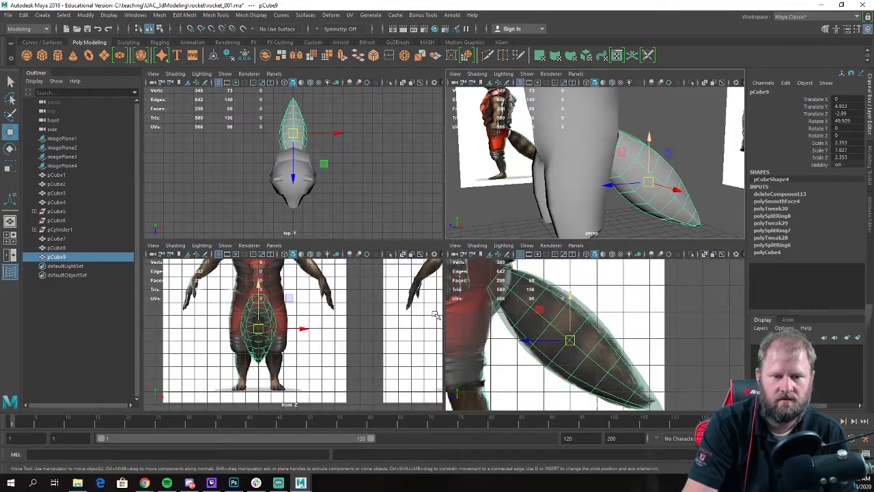
key("space")
scroll(427, 245, "up", 3)
middle_click_drag(427, 246, 570, 333, "alt")
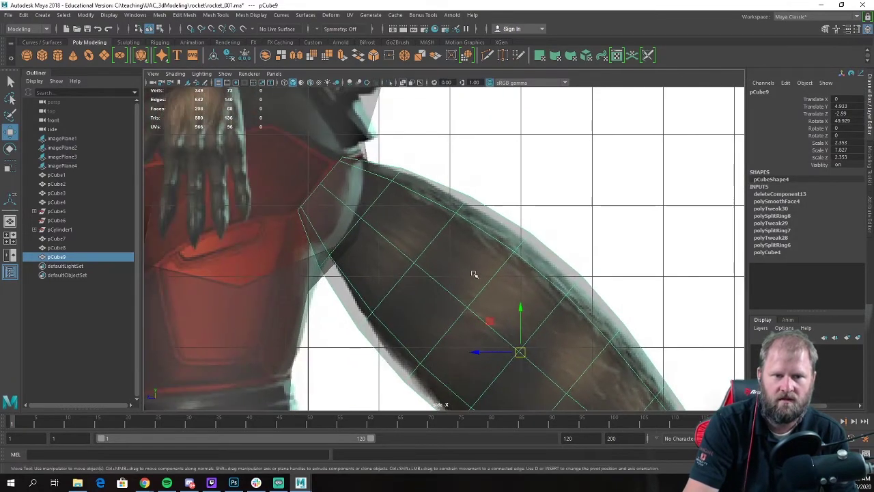
scroll(378, 246, "up", 1)
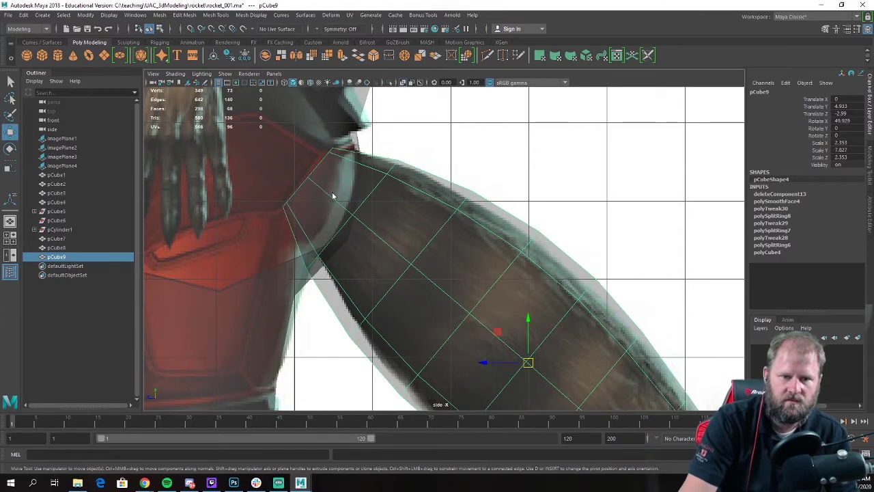
right_click_drag(332, 197, 324, 164)
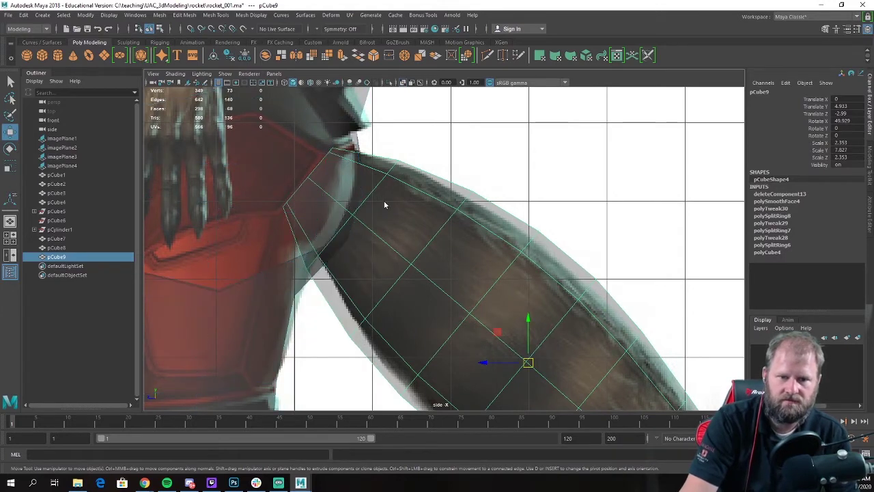
mouse_move(384, 200)
right_mouse_down()
mouse_move(384, 180)
mouse_move(378, 185)
right_mouse_up()
left_click(343, 211)
key("e")
key("r")
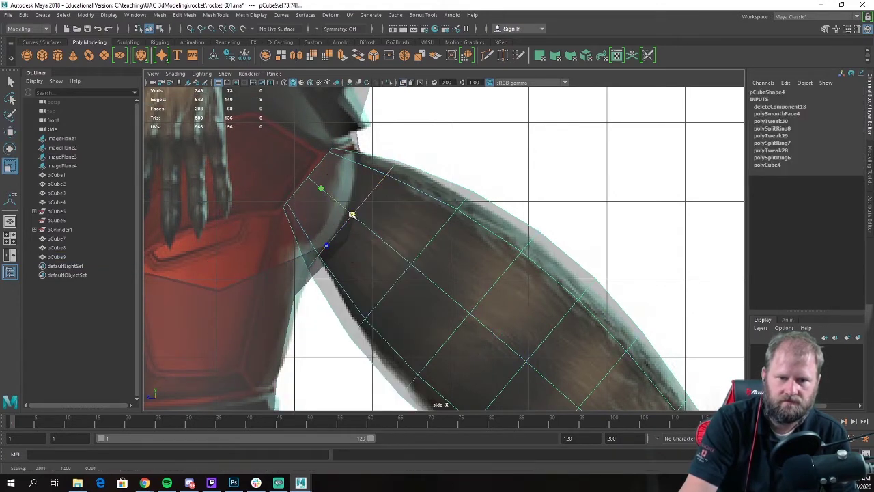
left_click_drag(352, 216, 354, 213)
key("w")
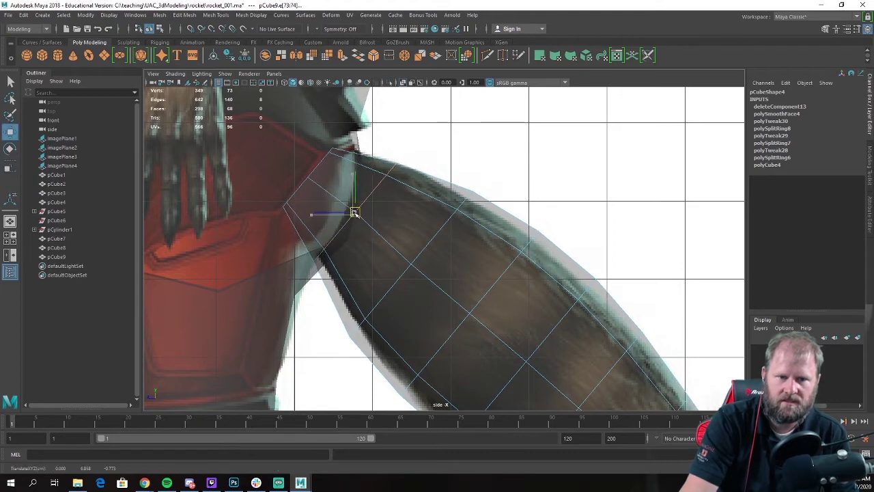
Step: Scale the tail's second edge loop from the base in slightly and nudge it to follow the reference outline
middle_click_drag(355, 211, 350, 195, "alt")
left_click(396, 259)
key("e")
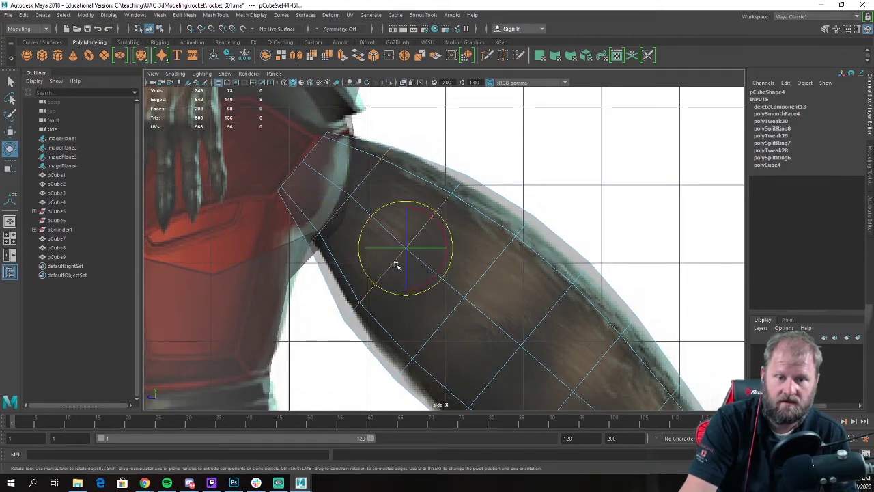
key("r")
left_click(405, 248)
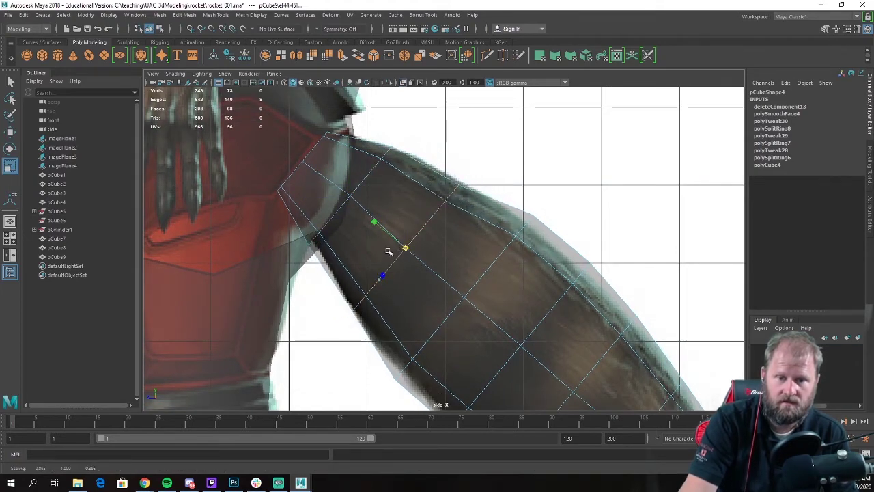
key("w")
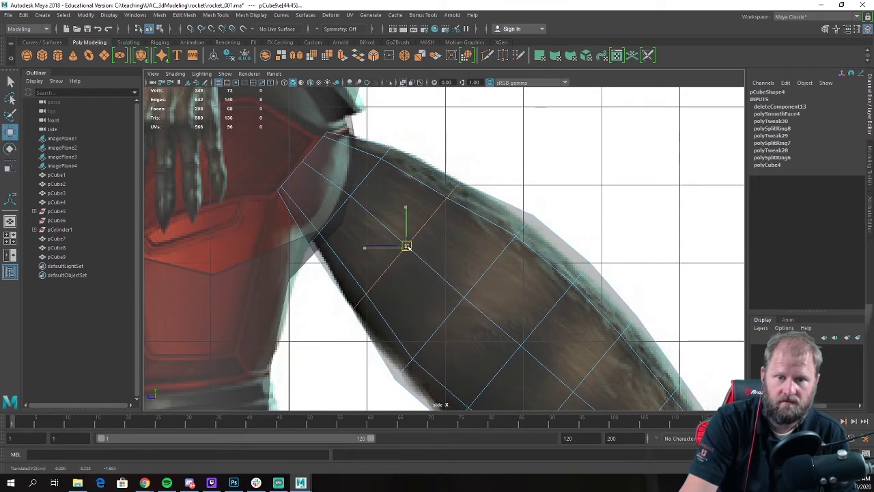
Step: Scale the tail's third edge loop from the base down slightly to fit the side reference
middle_click_drag(394, 247, 361, 175, "alt")
double_click(421, 237)
key("e")
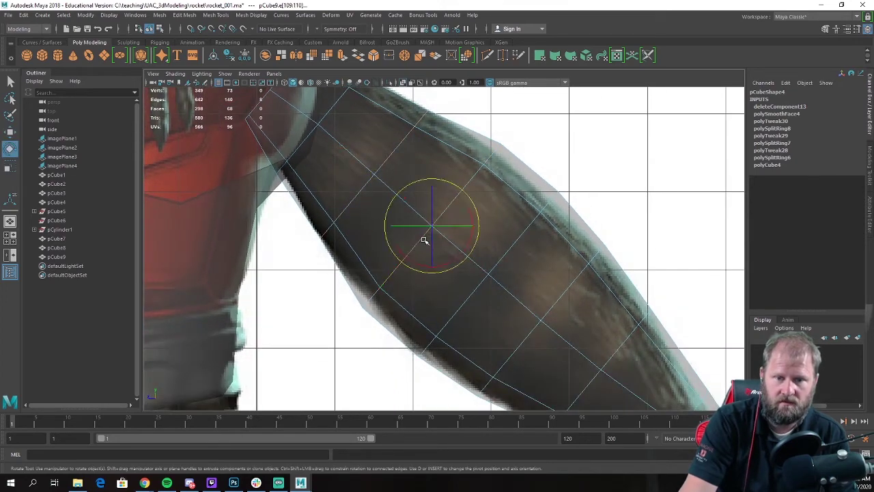
key("r")
left_click_drag(431, 227, 423, 230)
Step: Scale the fourth and fifth edge loops along the middle of the tail down slightly to fit the side reference
middle_click_drag(423, 230, 447, 232, "alt")
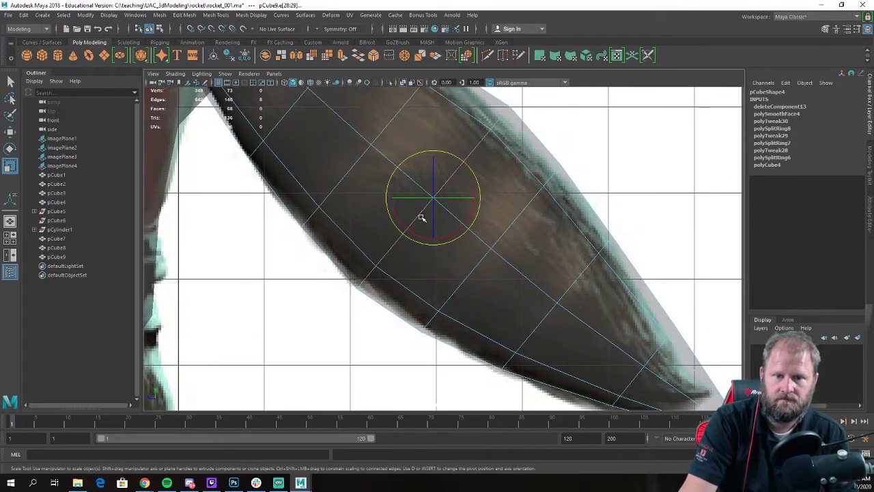
left_click_drag(434, 197, 431, 199)
key("w")
middle_click_drag(439, 221, 408, 222, "alt")
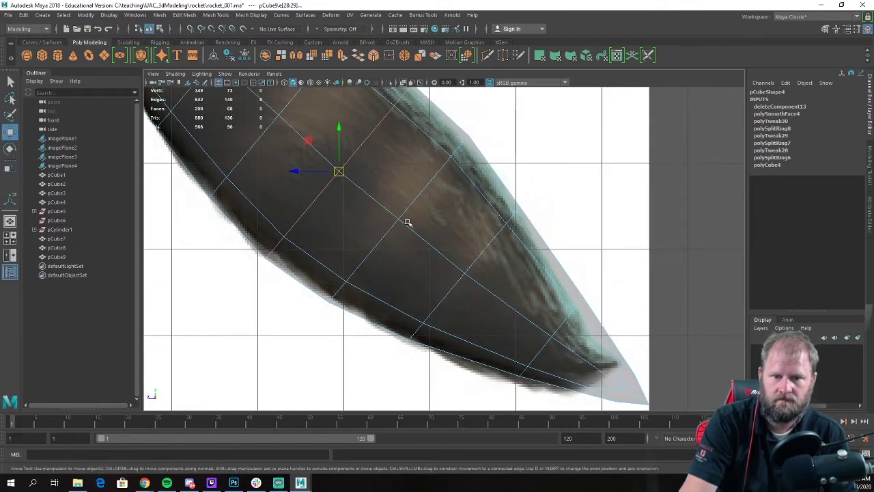
double_click(412, 205)
key("e")
key("r")
left_click_drag(400, 218, 396, 221)
key("w")
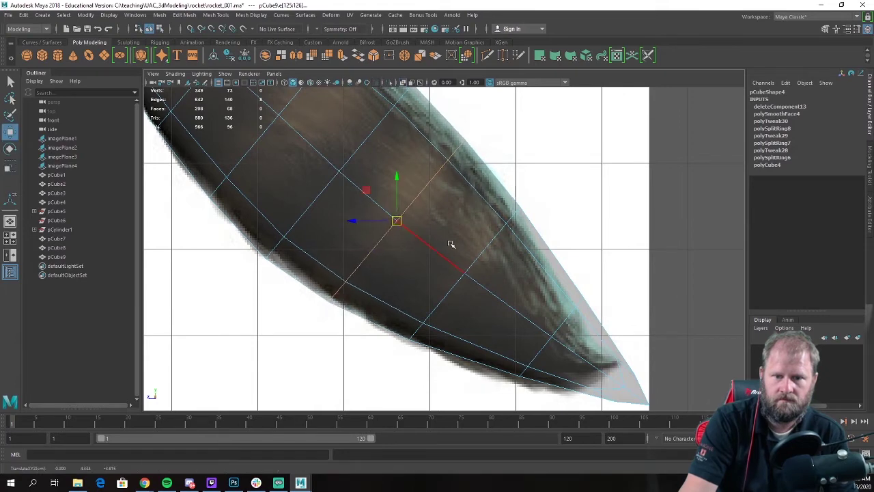
Step: Scale down the last edge loop before the tail's tip and shift it toward the body to match the reference outline
middle_click_drag(496, 299, 366, 213, "alt")
double_click(435, 236)
key("e")
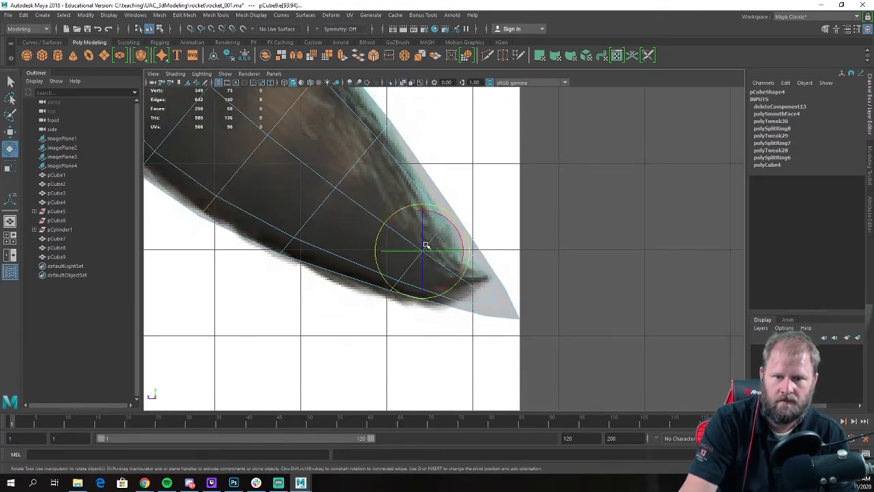
key("r")
left_click_drag(423, 251, 401, 242)
key("w")
key("e")
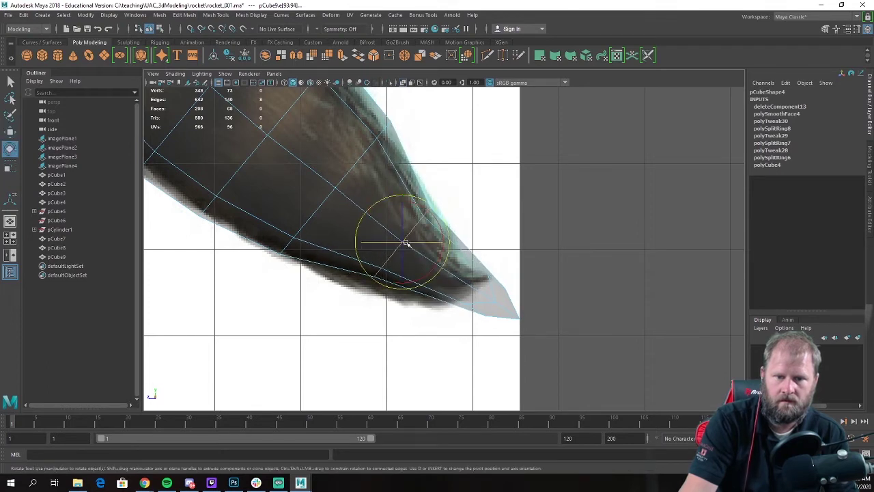
key("r")
Step: Select the vertices of the tail's tip, then shrink, rotate and move them onto the tip in the side reference
right_click_drag(467, 220, 430, 220)
left_click_drag(450, 238, 563, 353)
key("e")
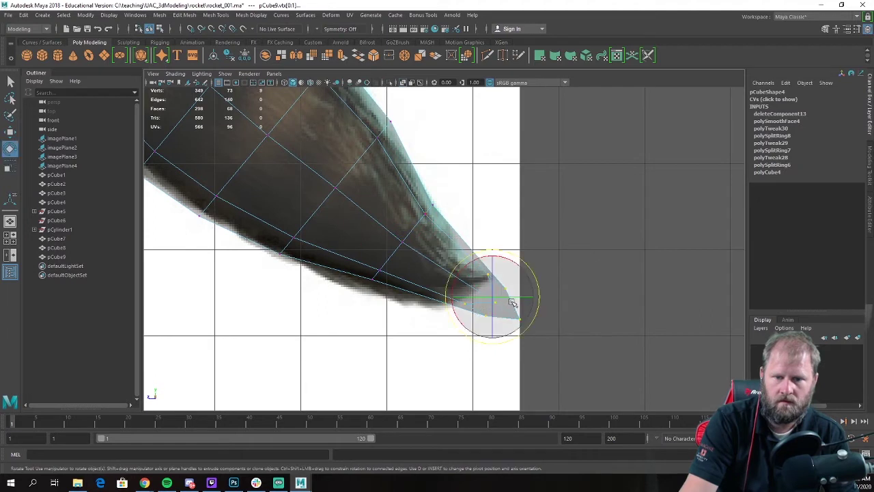
key("r")
left_click_drag(492, 295, 475, 295)
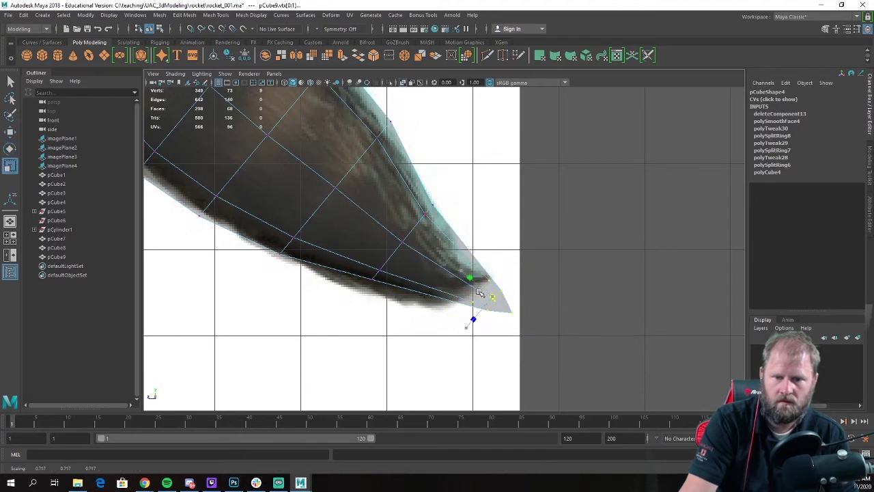
key("e")
left_click_drag(513, 268, 508, 260)
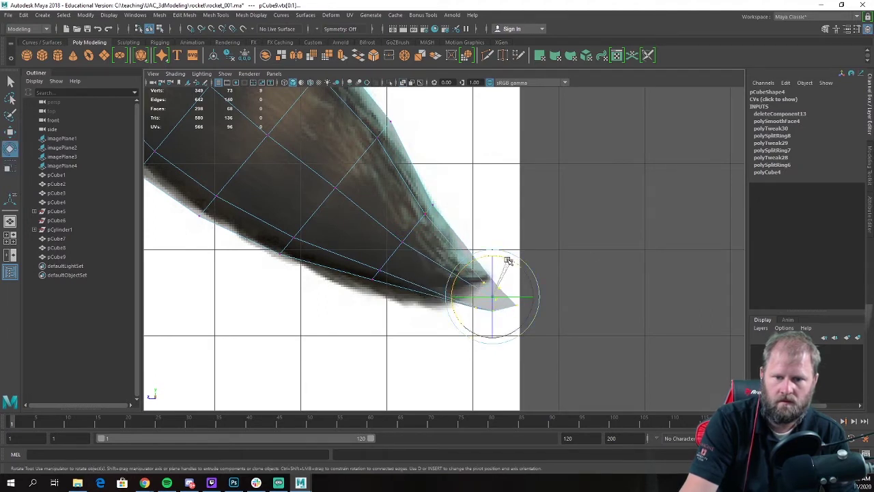
key("w")
left_click_drag(493, 301, 475, 284)
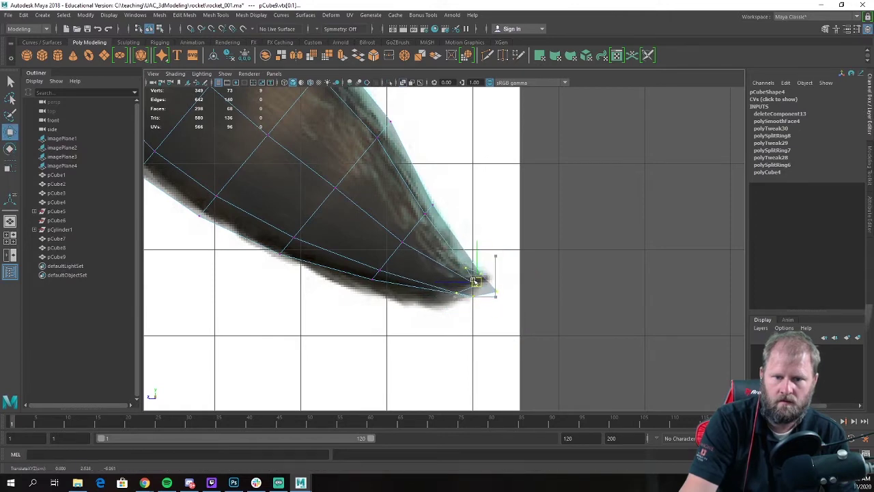
Step: Return the tail to object mode in the perspective view, deselect it, and compare the whole model with the reference images
key("space")
key("space")
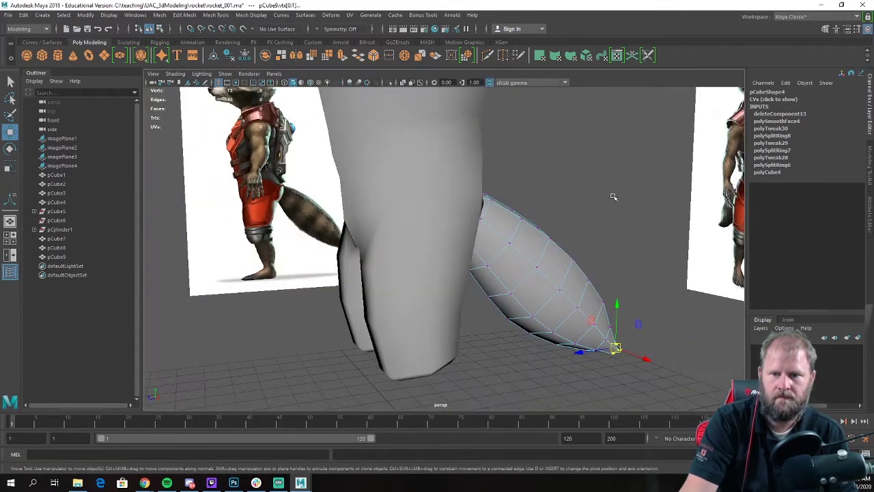
right_click_drag(572, 287, 641, 211)
left_click(643, 211)
left_click_drag(676, 247, 603, 271, "alt")
right_click_drag(603, 271, 492, 146, "alt")
left_click_drag(492, 146, 472, 177, "alt")
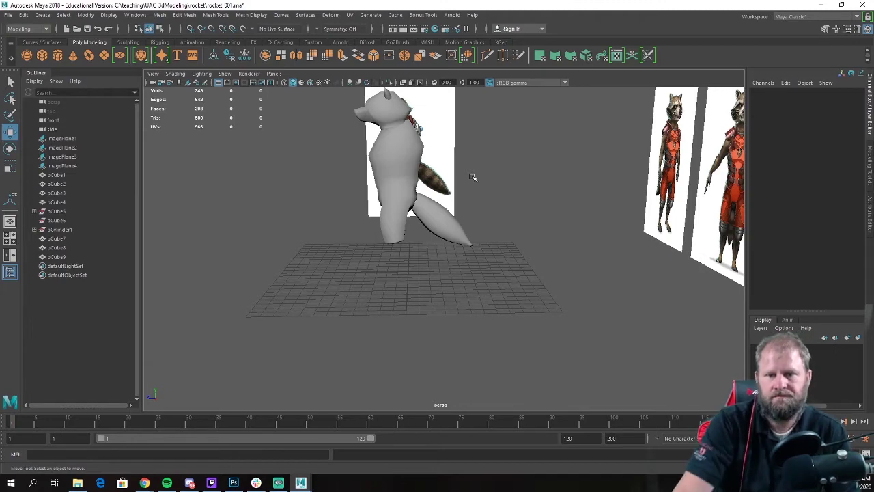
left_click_drag(473, 177, 439, 271, "alt")
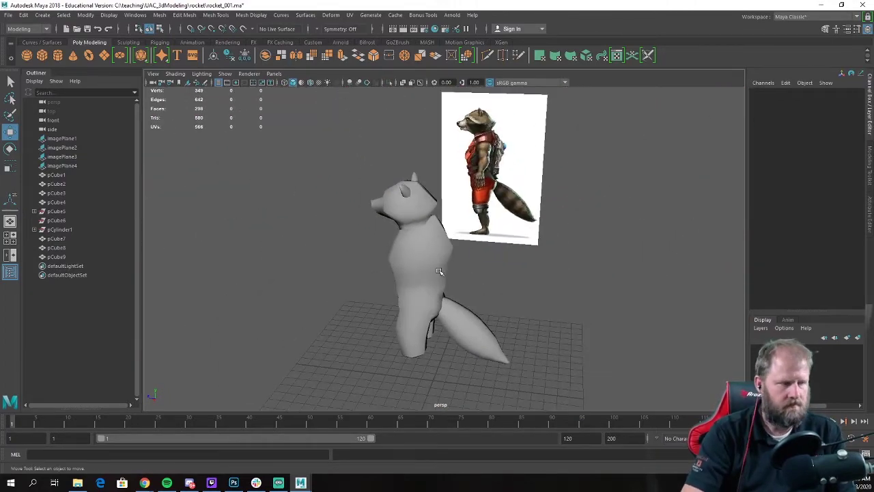
left_click_drag(559, 262, 531, 158, "alt")
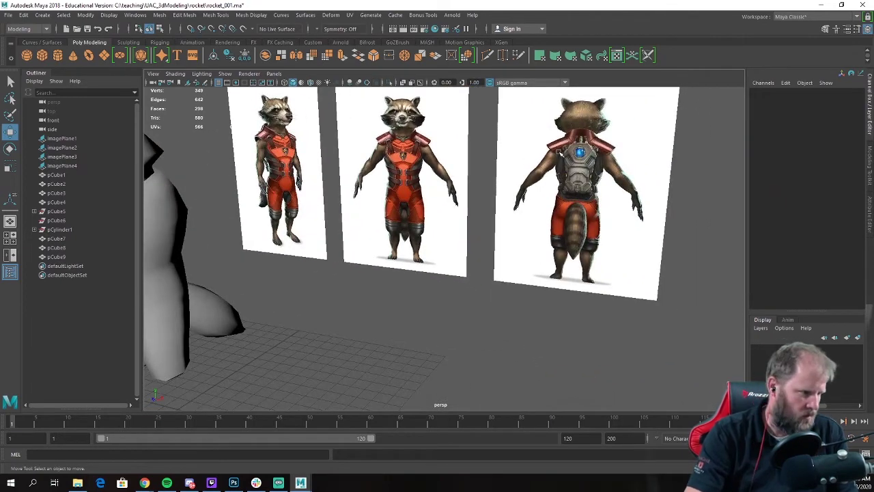
Step: Create a polygon cube and position it over the backpack's blue light in the back-view reference, at about X 17.476, Y 12.19
left_click_drag(466, 249, 394, 244, "alt")
right_click_drag(394, 244, 316, 234, "alt")
middle_click_drag(315, 233, 355, 239, "alt")
left_click(42, 56)
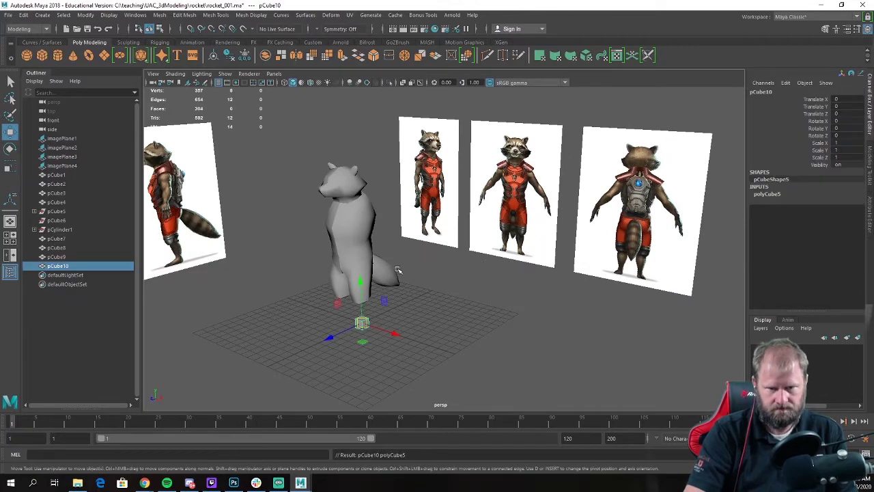
left_click_drag(355, 282, 464, 239)
key("space")
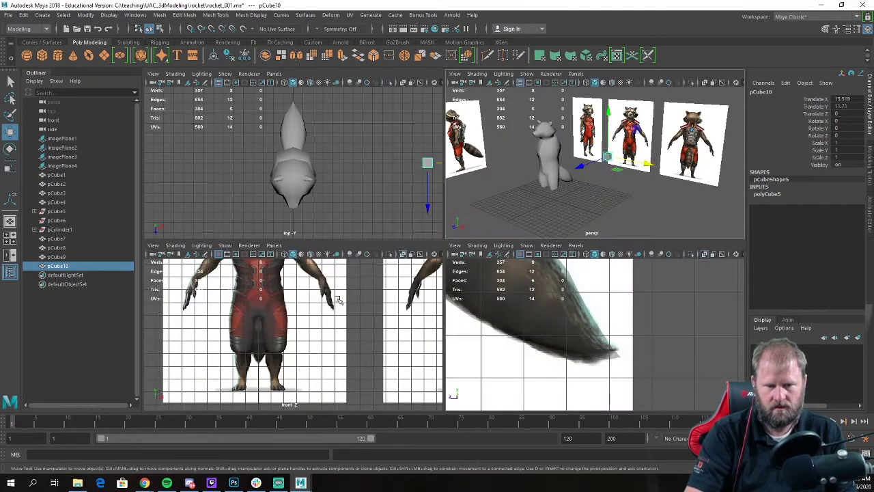
key("space")
scroll(471, 170, "down", 1)
middle_click_drag(502, 158, 240, 313, "alt")
scroll(273, 290, "up", 4)
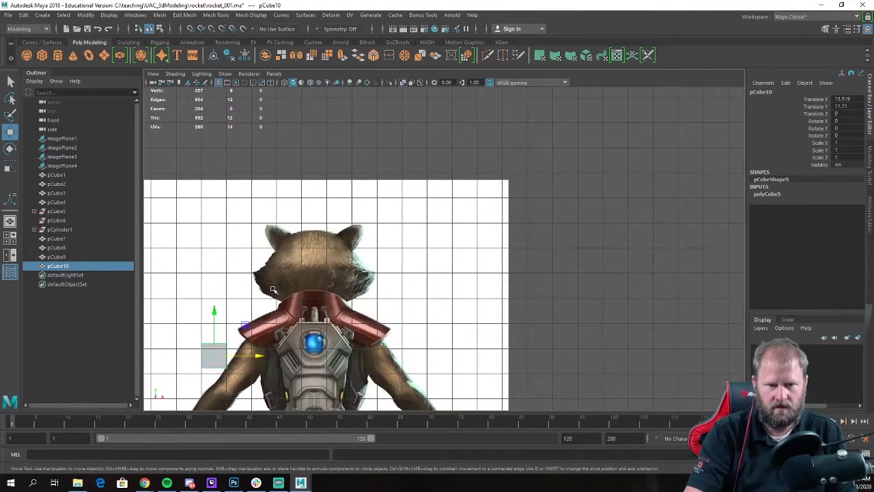
scroll(273, 289, "up", 4)
left_click_drag(255, 306, 379, 293)
Step: Scale the cube uniformly to 0.935 to match the blue light's size
key("e")
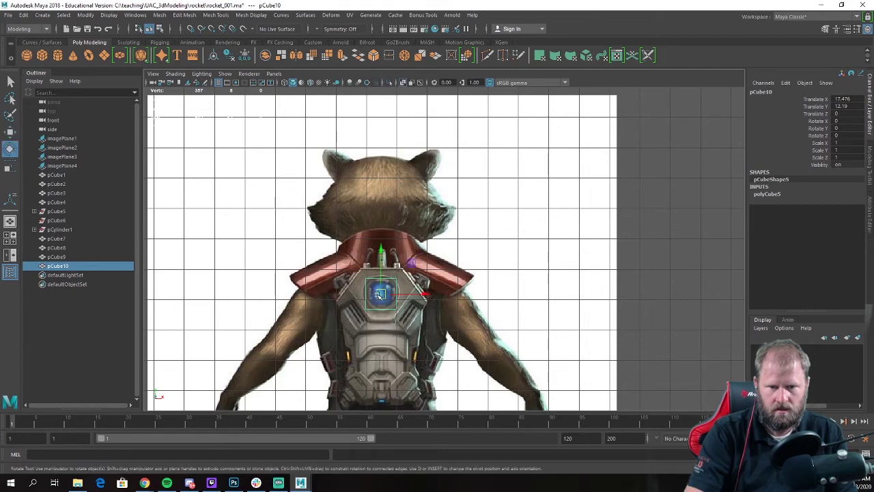
key("r")
scroll(375, 299, "up", 2)
left_click_drag(358, 306, 345, 307)
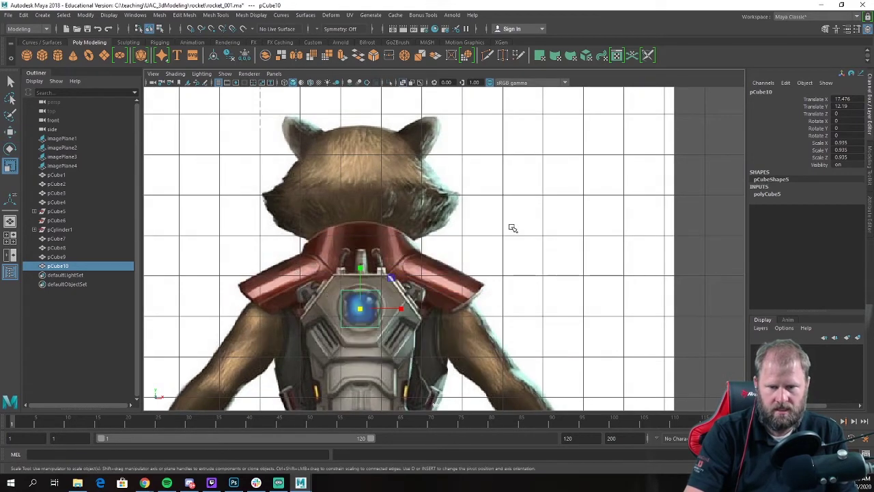
Step: In the perspective view, flatten the cube in depth to a Z scale of 0.483
key("space")
key("space")
left_click_drag(490, 249, 478, 263, "alt")
right_click_drag(478, 262, 537, 299, "alt")
middle_click_drag(382, 311, 396, 253, "alt")
right_click_drag(396, 253, 441, 261, "alt")
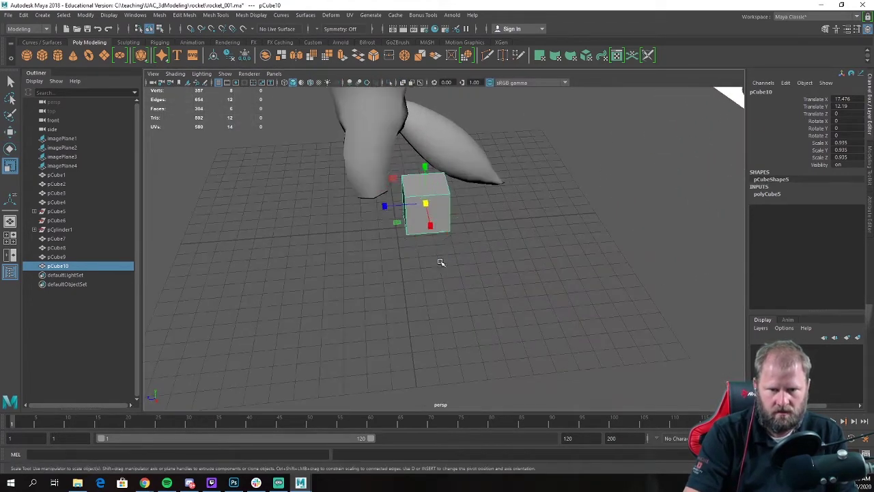
key("e")
key("r")
left_click_drag(382, 206, 399, 203)
Step: Smooth the flattened cube with one division
key("w")
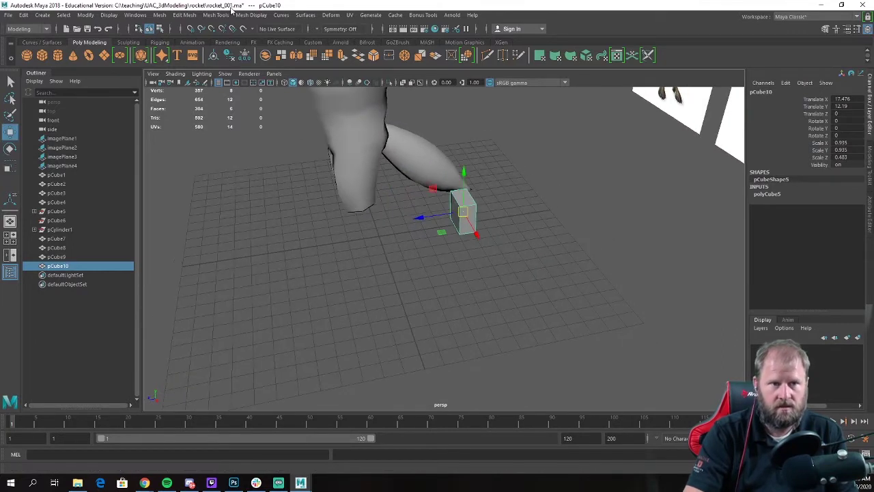
left_click(159, 15)
left_click(197, 99)
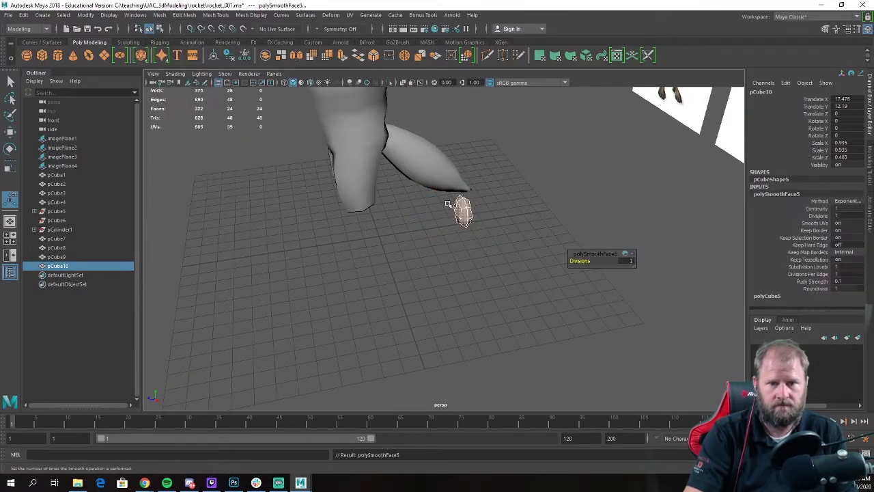
key("w")
Step: Reselect the smoothed cube and thicken it in depth to a Z scale of 0.683
left_click_drag(448, 203, 529, 184, "alt")
left_click(589, 191)
middle_click_drag(589, 191, 443, 215, "alt")
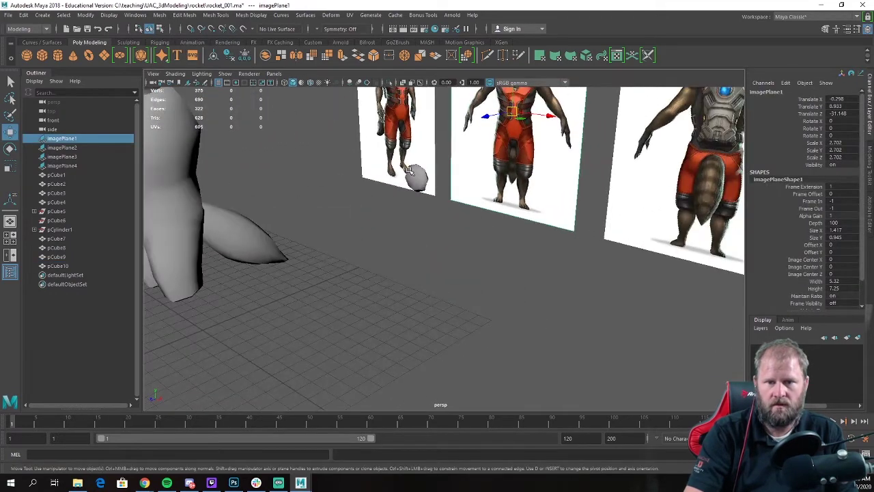
left_click(413, 176)
left_click_drag(420, 184, 386, 199, "alt")
key("e")
key("r")
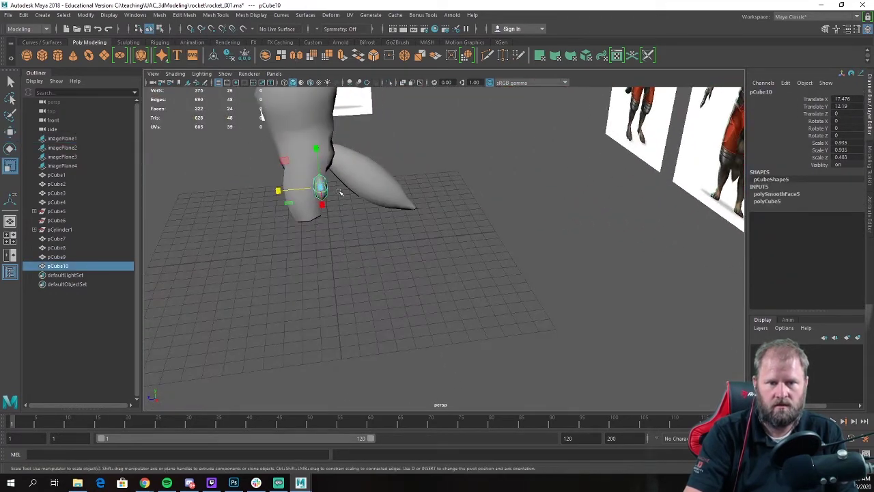
left_click_drag(277, 190, 258, 192)
key("w")
scroll(439, 187, "down", 5)
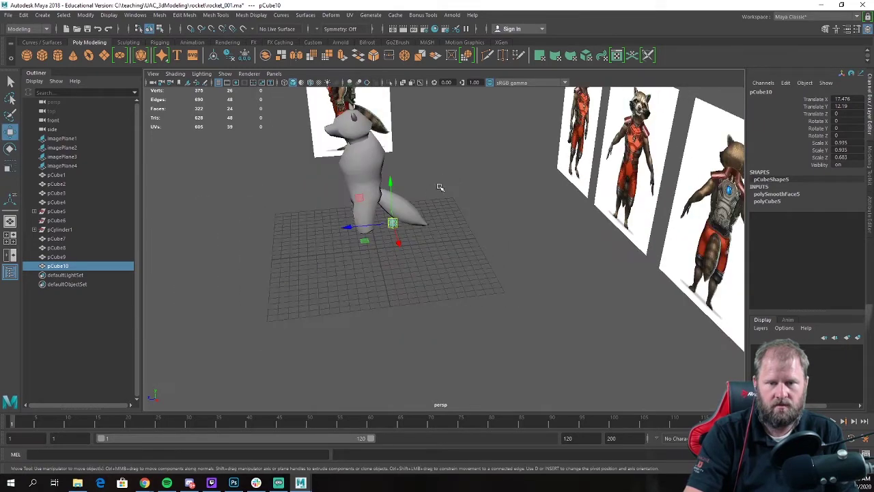
left_click_drag(439, 187, 427, 254, "alt")
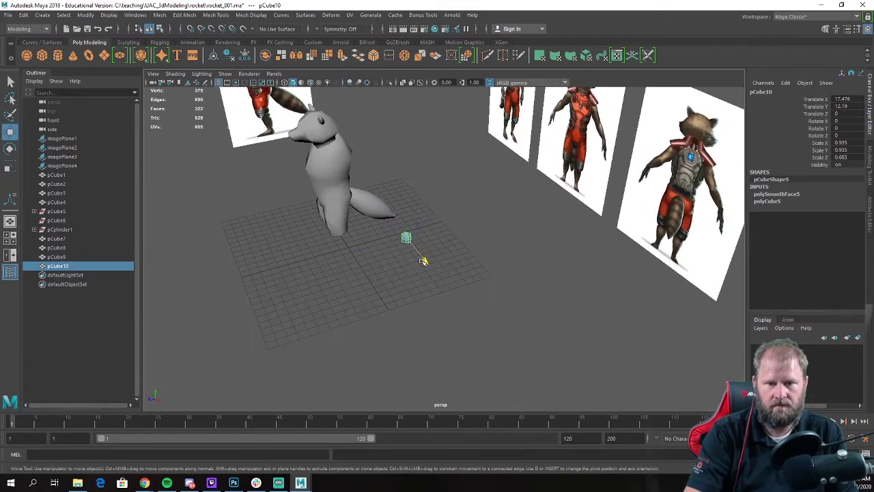
Step: In the side view, move the light piece back to Translate Z -1.568, over the blue light in the reference
key("space")
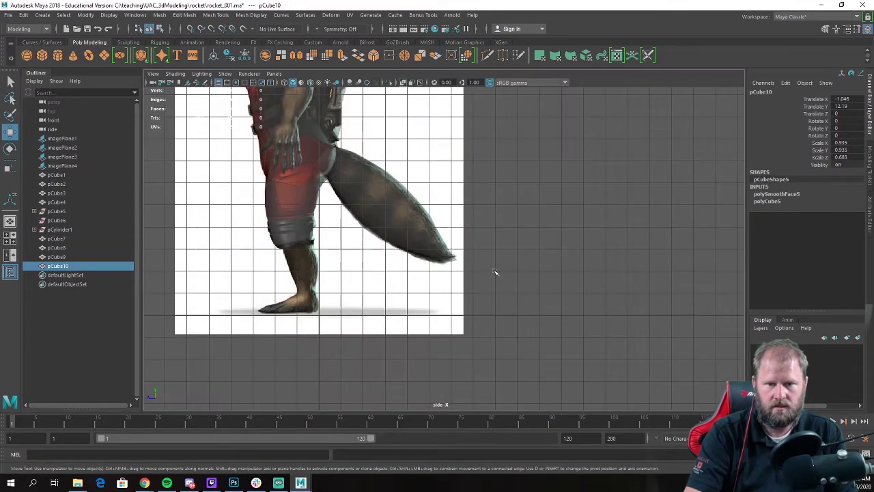
key("space")
scroll(365, 234, "up", 3)
middle_click_drag(392, 125, 443, 387, "alt")
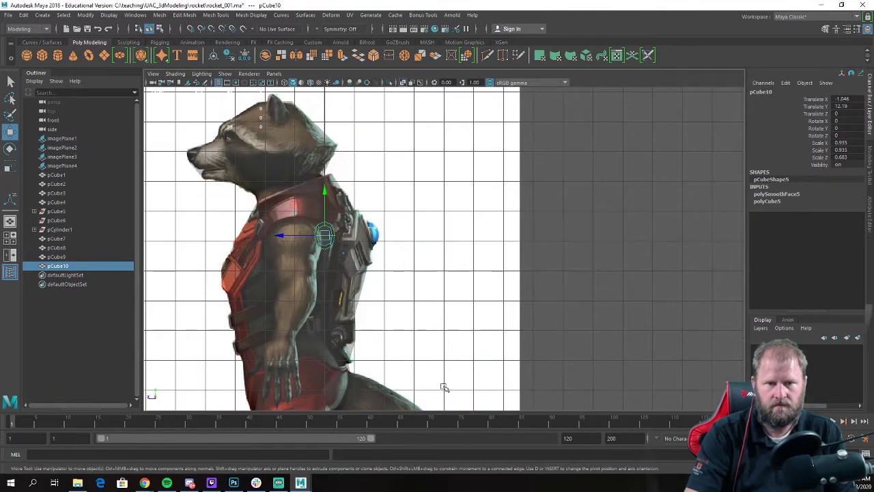
scroll(329, 266, "up", 1)
left_click_drag(271, 235, 321, 234)
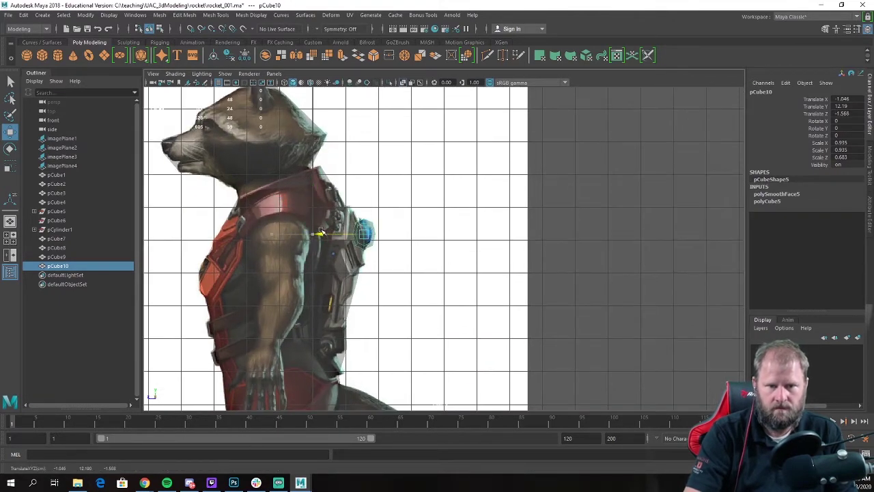
Step: Tilt the light piece to Rotate X 8.28 and thin it to Scale Z 0.499
key("e")
scroll(350, 217, "up", 2)
scroll(341, 218, "up", 2)
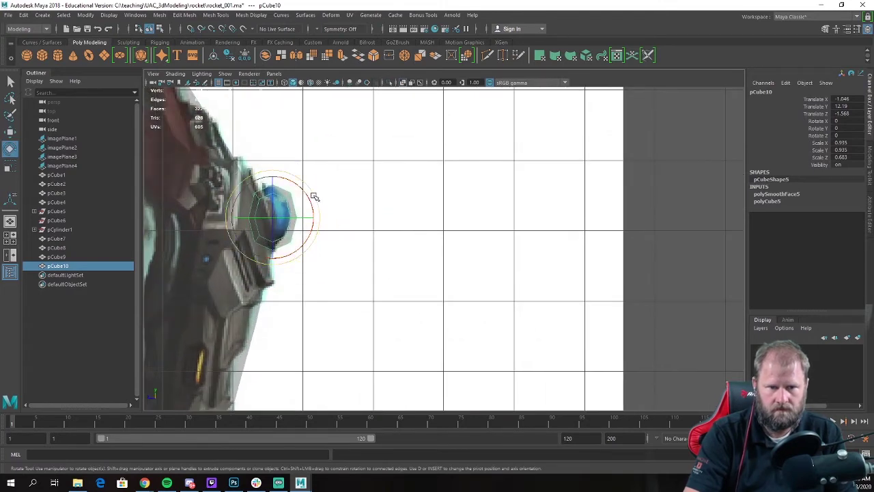
left_click_drag(315, 197, 312, 200)
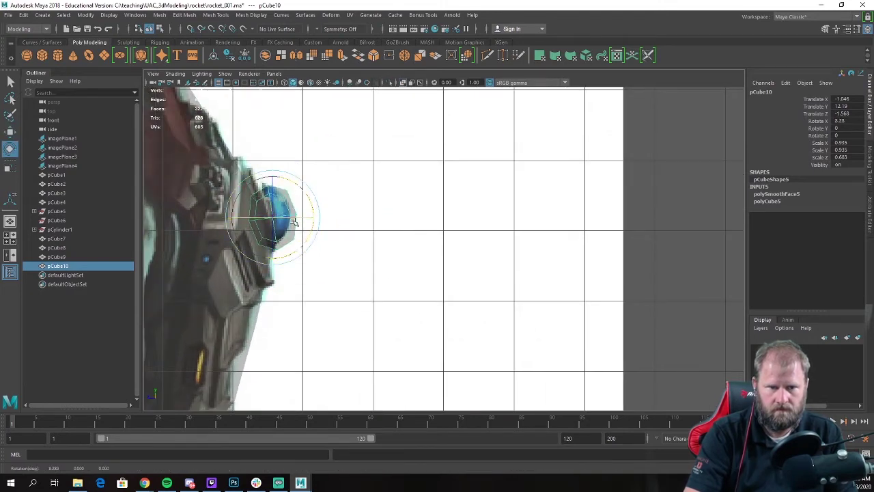
key("r")
left_click_drag(233, 224, 242, 223)
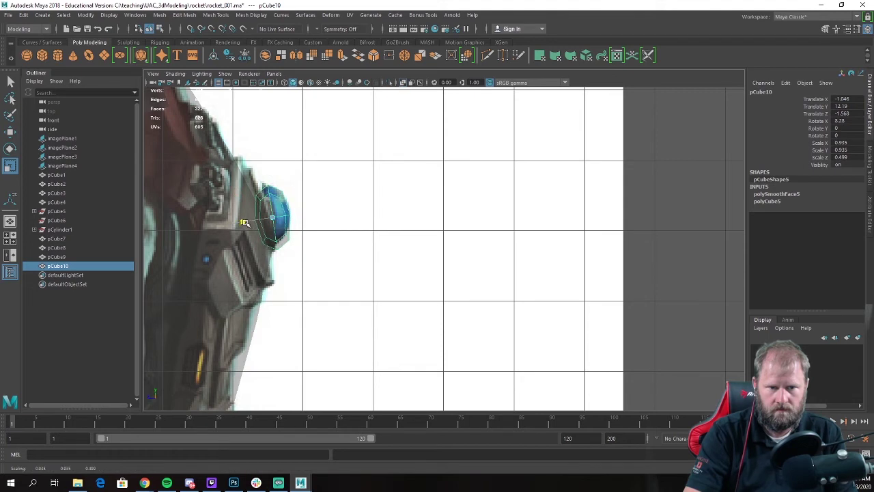
Step: Raise the light piece to Translate Y 12.209 and thin it further to Scale Z 0.434
key("w")
middle_click_drag(271, 173, 274, 166)
key("e")
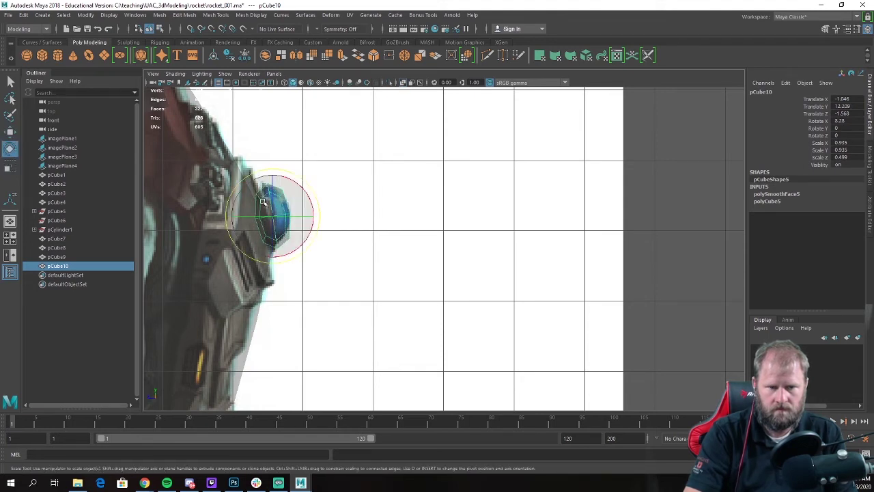
key("r")
middle_click_drag(247, 220, 236, 221)
Step: Increase the light piece's tilt to Rotate X 10.522 and nudge its depth to line up with the reference
key("e")
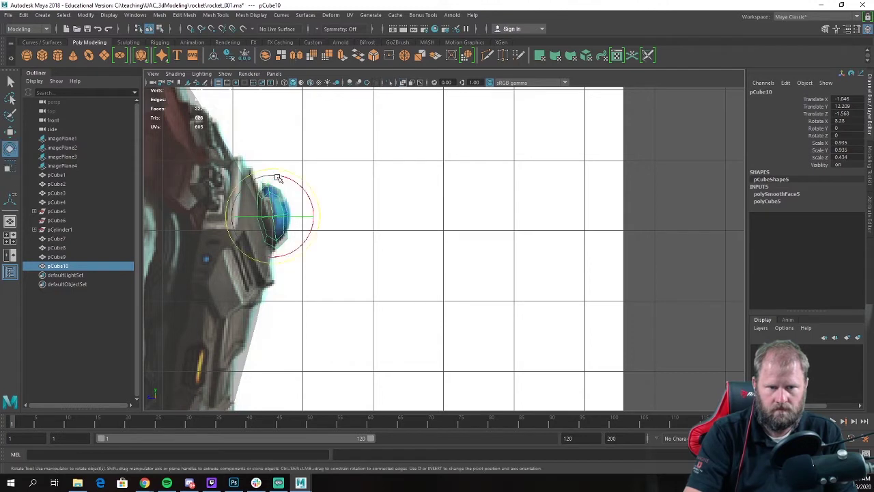
left_click_drag(285, 179, 284, 178)
key("w")
middle_click_drag(390, 212, 378, 226, "alt")
middle_click_drag(216, 230, 215, 231)
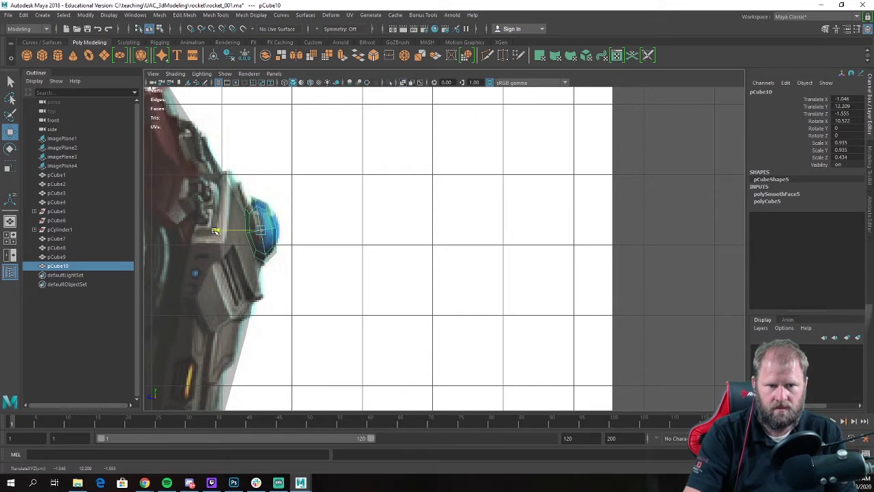
Step: Move the torso's vertices around the light to follow the backpack's outline in the side reference
left_click(213, 180)
right_click_drag(213, 179, 175, 176)
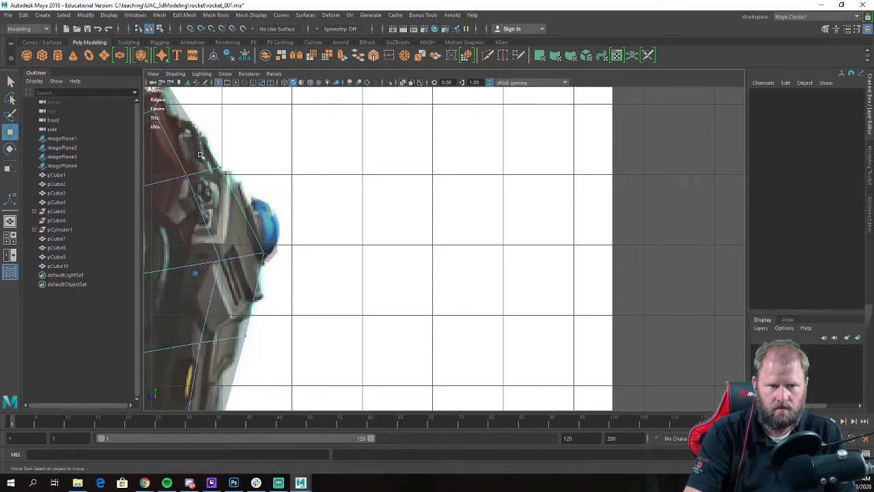
left_click(225, 169)
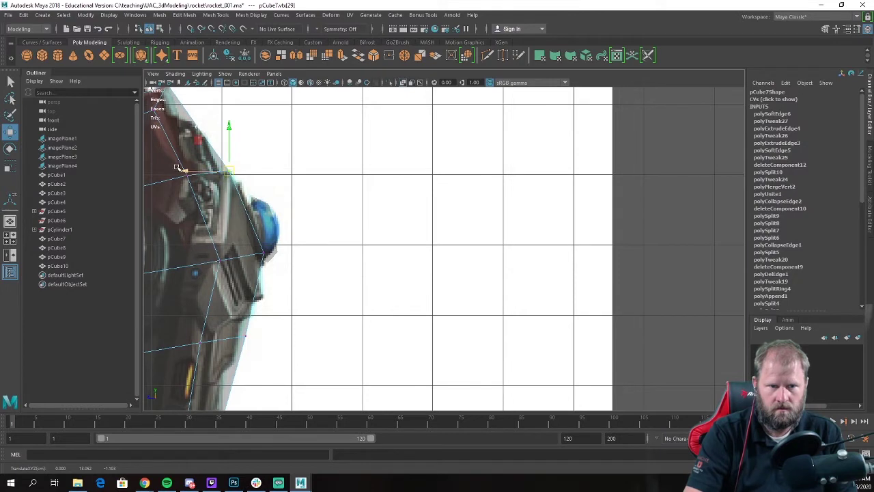
left_click(188, 179)
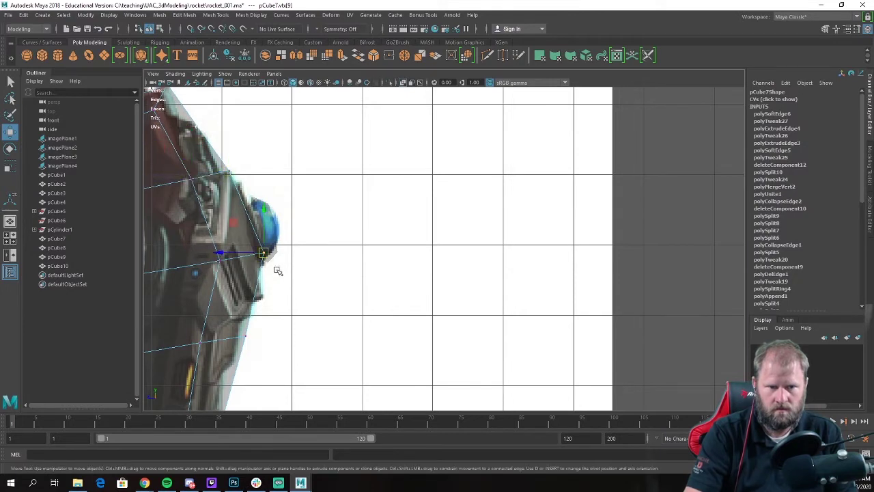
left_click(264, 258)
left_click(231, 168)
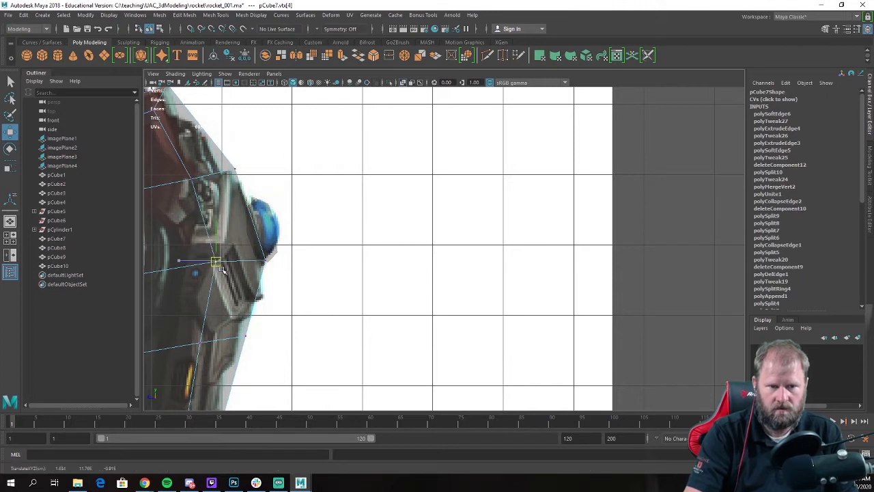
Step: Reselect the light piece and tilt it to Rotate X 14.551 to match the back's slope
left_click(269, 227)
key("e")
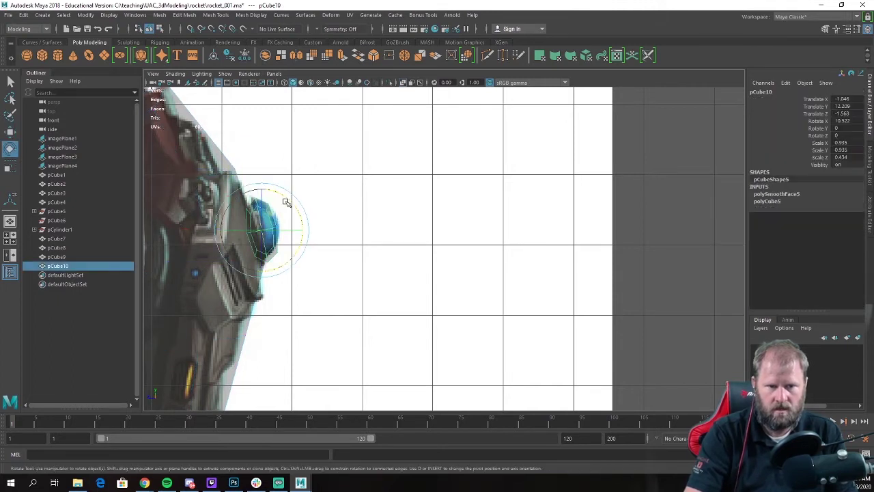
left_click_drag(292, 194, 289, 202)
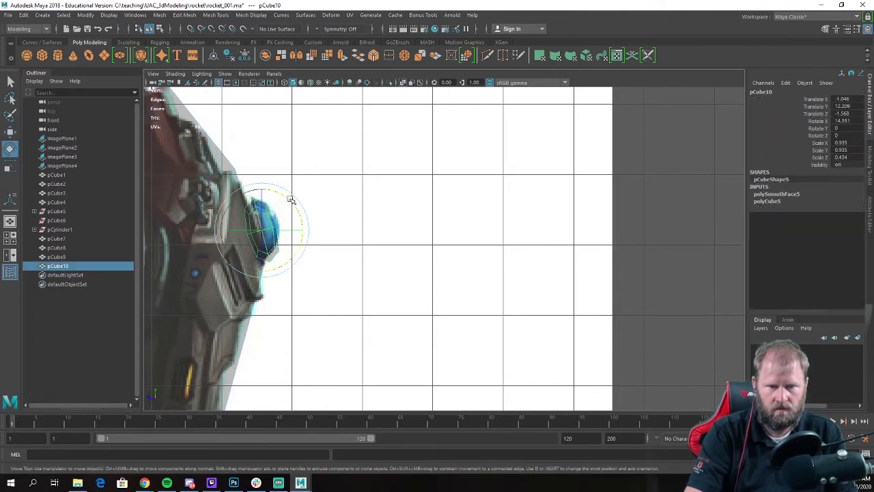
key("w")
Step: In the perspective view, snap the light piece to the character's centre line at Translate X 0 and deselect it
middle_click_drag(384, 204, 372, 217, "alt")
key("space")
key("space")
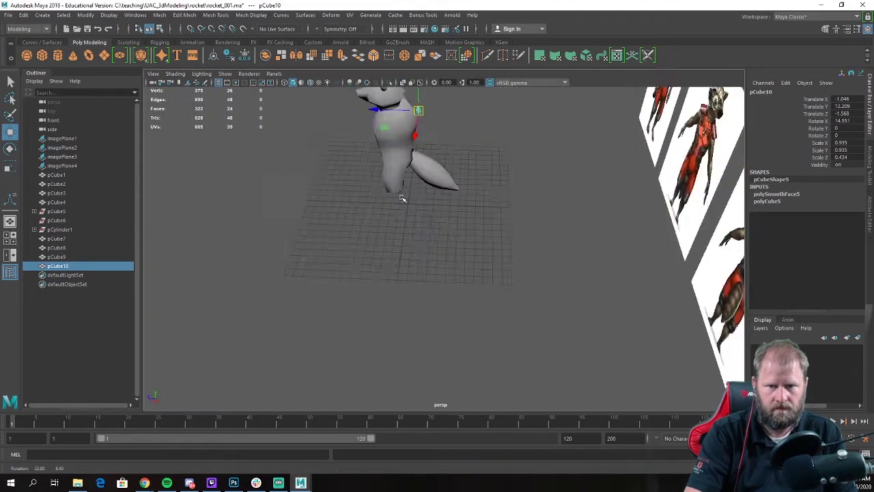
left_click_drag(400, 195, 383, 257, "alt")
key("f")
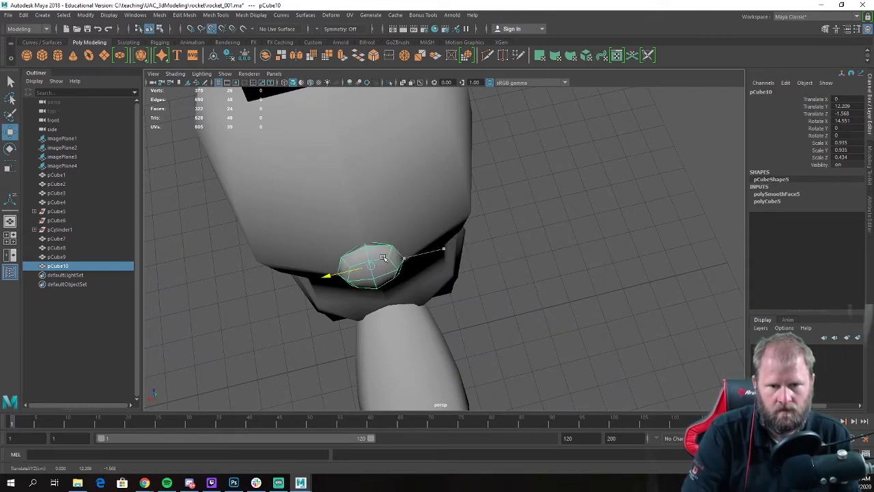
scroll(464, 219, "down", 3)
left_click(468, 250)
Step: Save the scene with the whole character and its reference images in view
left_click_drag(468, 250, 510, 295, "alt")
scroll(449, 198, "down", 6)
scroll(423, 249, "down", 4)
scroll(551, 296, "up", 4)
key("ctrl+s")
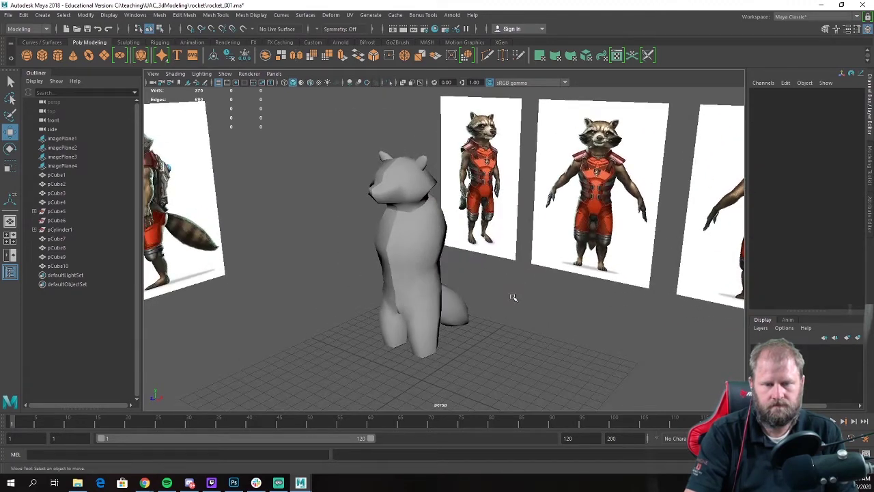
middle_click_drag(514, 297, 477, 286, "alt")
left_click_drag(477, 285, 469, 286, "alt")
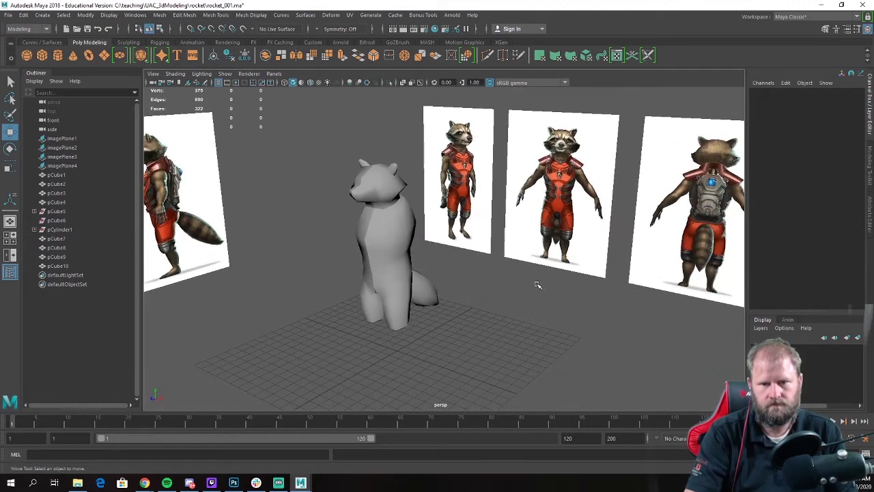
left_click_drag(537, 285, 544, 284, "alt")
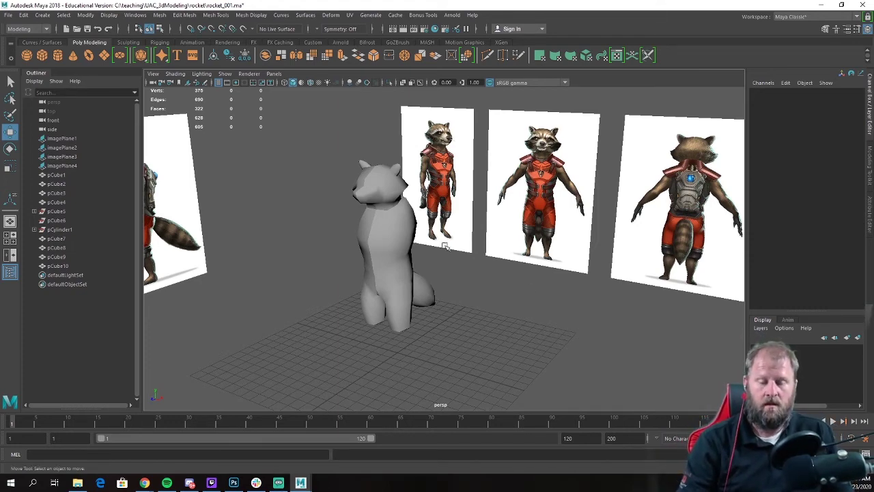
left_click_drag(513, 227, 473, 257, "alt")
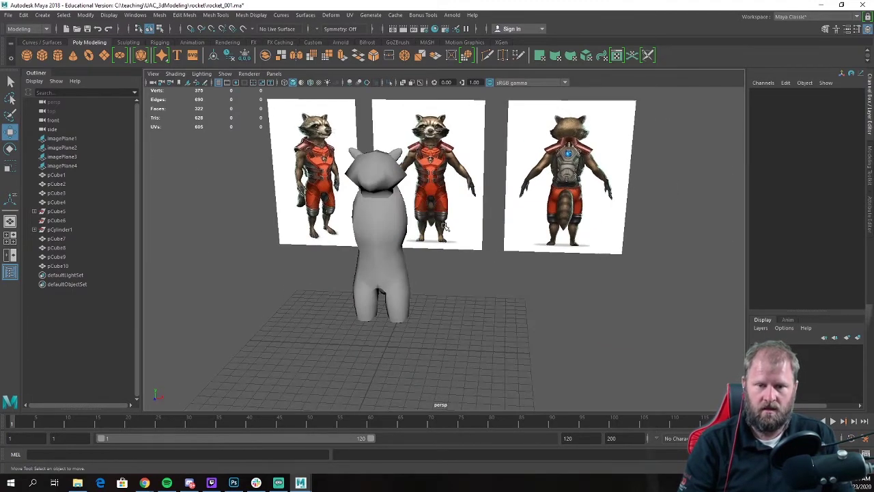
left_click_drag(445, 227, 500, 286, "alt")
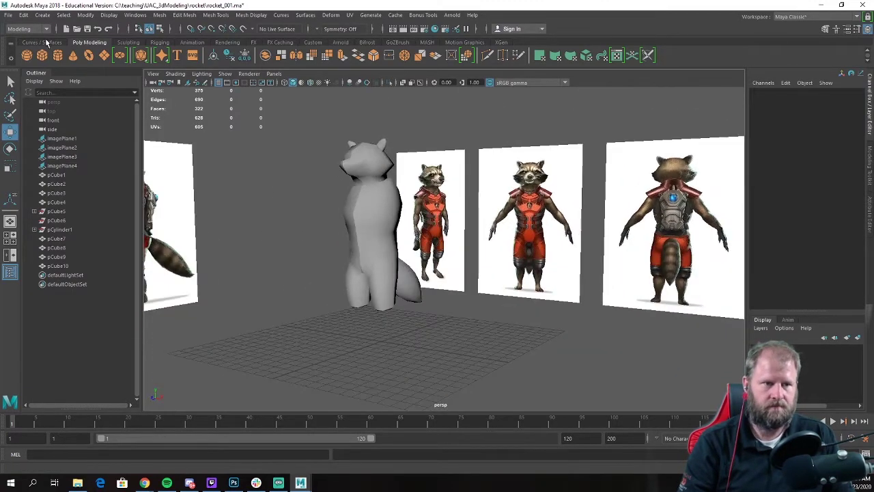
Step: Create a polygon cylinder with 6 axis subdivisions and raise it to Translate Y 1.908
left_click(58, 55)
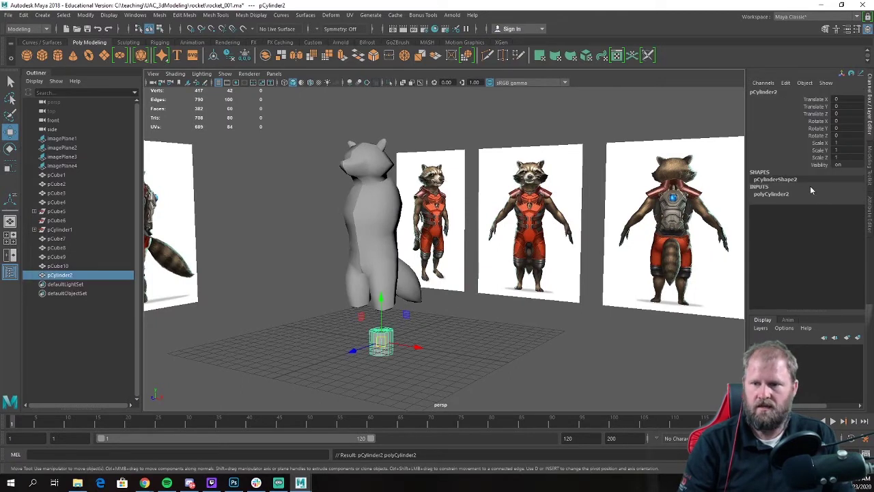
left_click(784, 195)
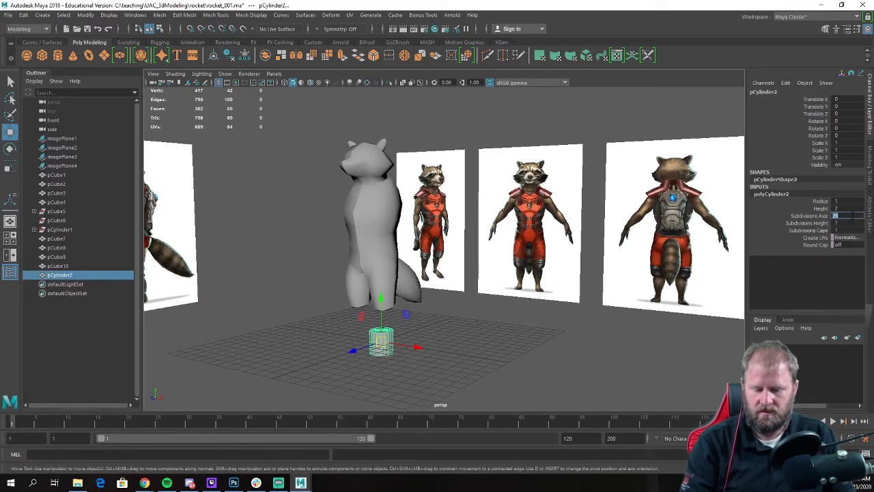
right_click_drag(318, 245, 382, 284, "alt")
middle_click_drag(382, 284, 413, 233, "alt")
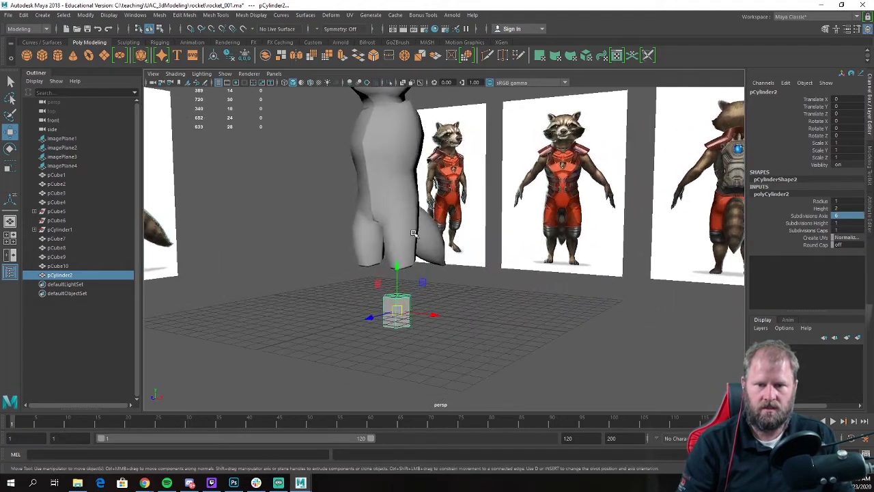
left_click_drag(397, 268, 407, 243)
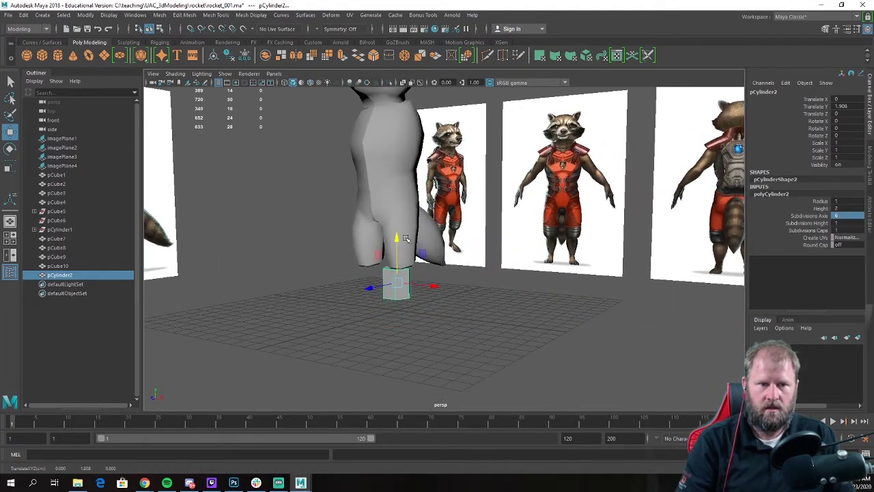
Step: Select the six-sided cylinder and move it sideways towards the leg, to Translate X 1.63
scroll(203, 143, "down", 6)
left_click_drag(298, 196, 325, 199, "alt")
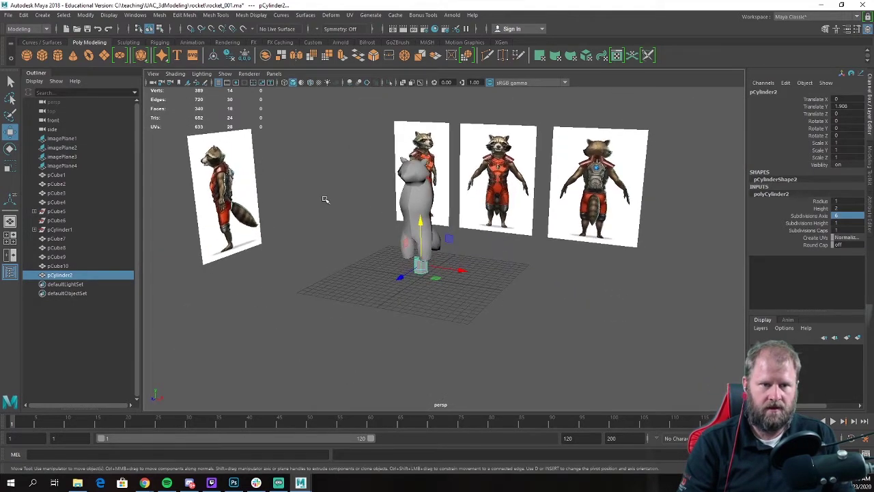
left_click(414, 197)
left_click(398, 197)
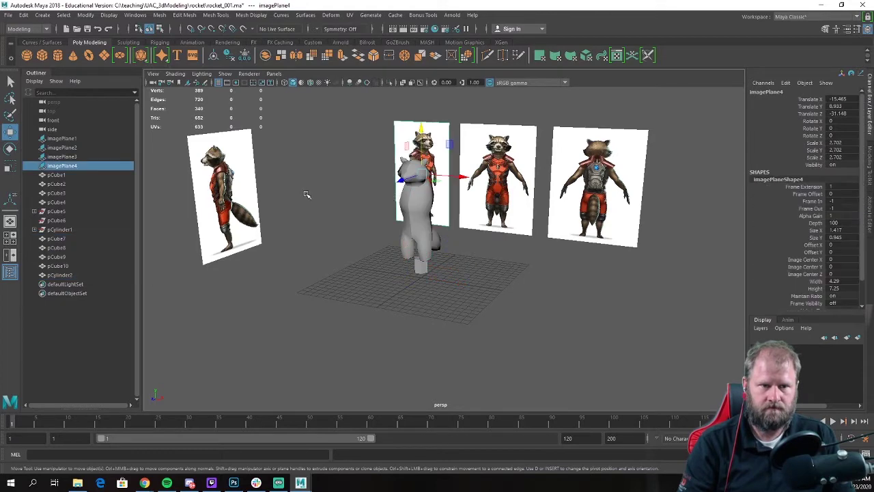
left_click(321, 199)
scroll(334, 213, "up", 5)
left_click_drag(341, 226, 407, 261, "alt")
left_click(412, 283)
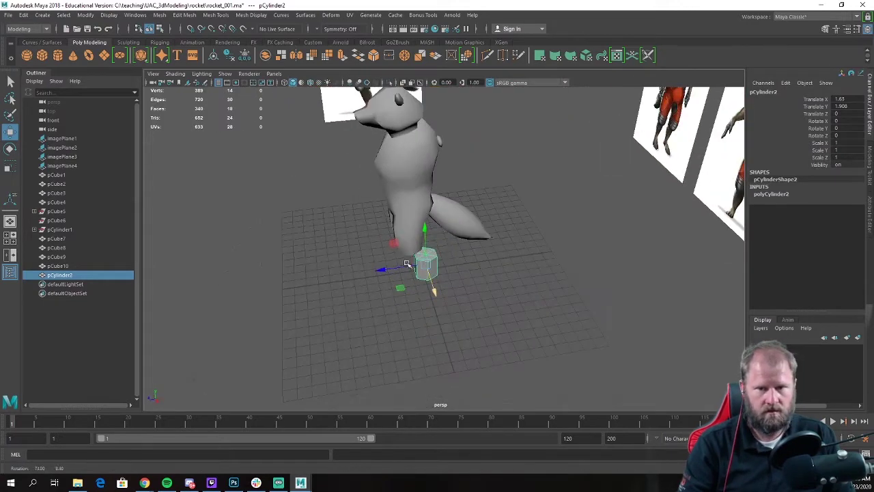
Step: Try an edge operation on selected edges of the tail, undo it and clear the selection
left_click(473, 232)
left_click(478, 223)
left_click_drag(462, 218, 380, 183, "alt")
right_click_drag(379, 182, 436, 220, "alt")
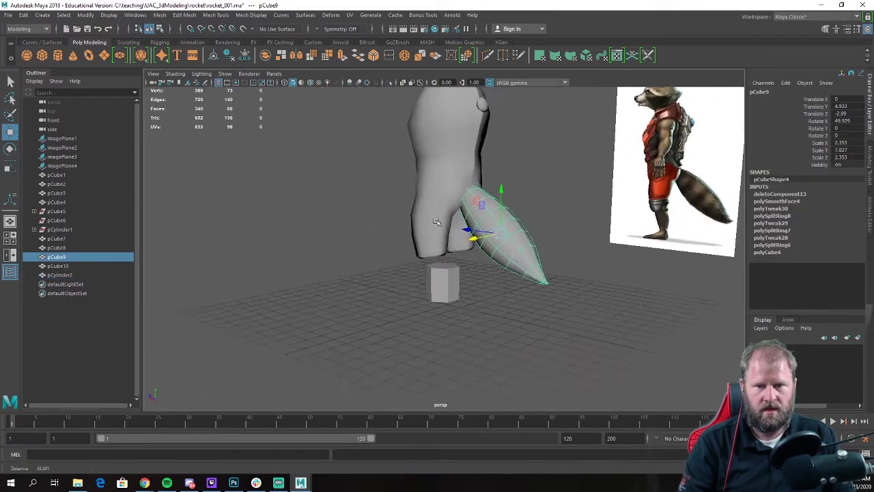
left_click_drag(435, 220, 459, 228, "alt")
right_click_drag(459, 229, 521, 228, "alt")
left_click_drag(520, 228, 524, 232, "alt")
middle_click_drag(524, 232, 495, 239, "alt")
scroll(495, 239, "up", 3)
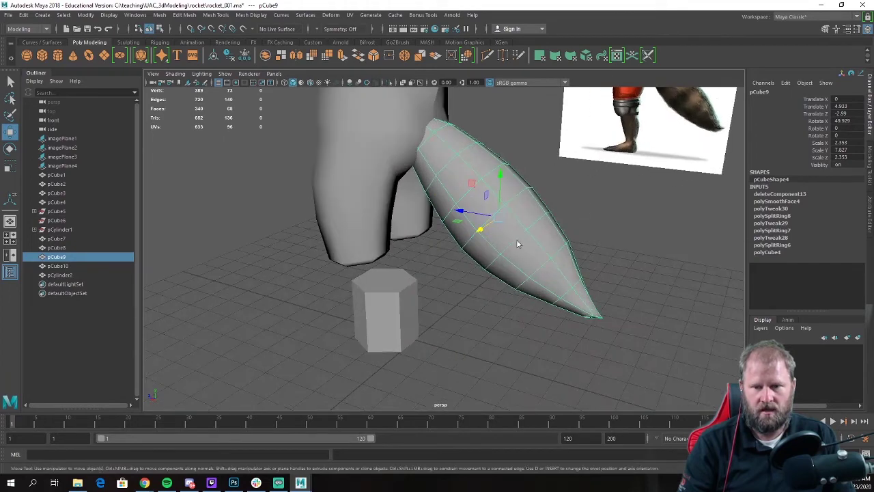
right_click_drag(517, 242, 522, 215)
left_click(534, 236)
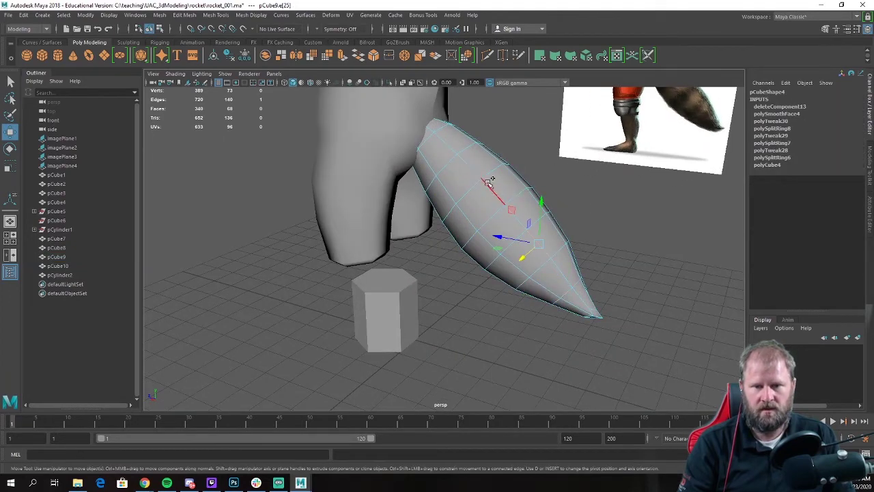
left_click(442, 145, "shift")
right_click_drag(447, 144, 362, 145, "shift")
left_click_drag(640, 217, 639, 240, "alt")
scroll(634, 218, "down", 5)
key("ctrl+z")
scroll(621, 217, "up", 3)
left_click(636, 241)
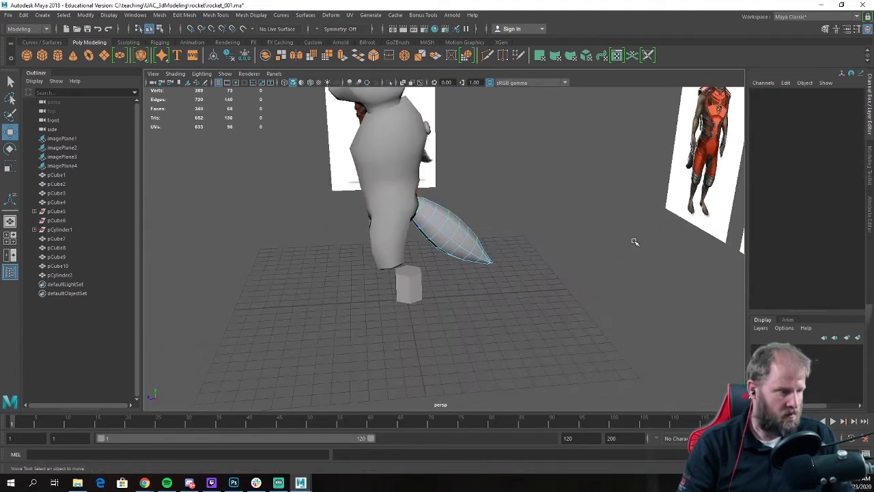
scroll(464, 264, "up", 3)
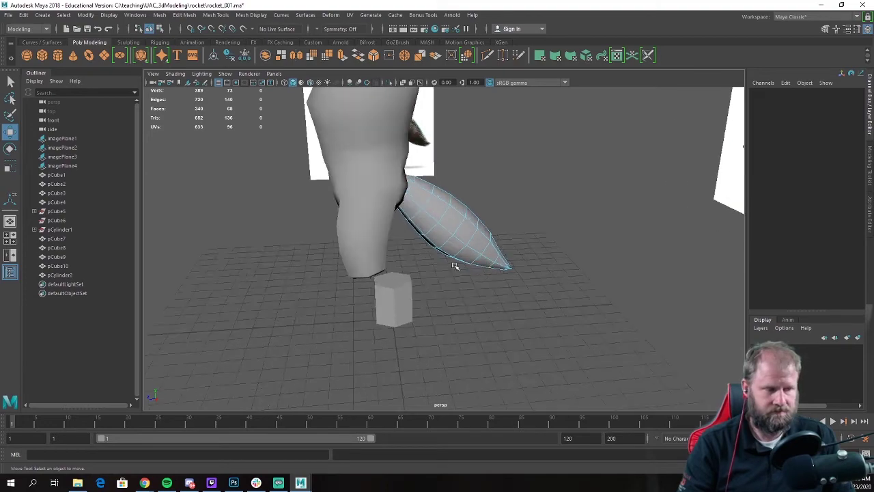
left_click_drag(437, 266, 488, 285, "alt")
middle_click_drag(441, 311, 460, 251, "alt")
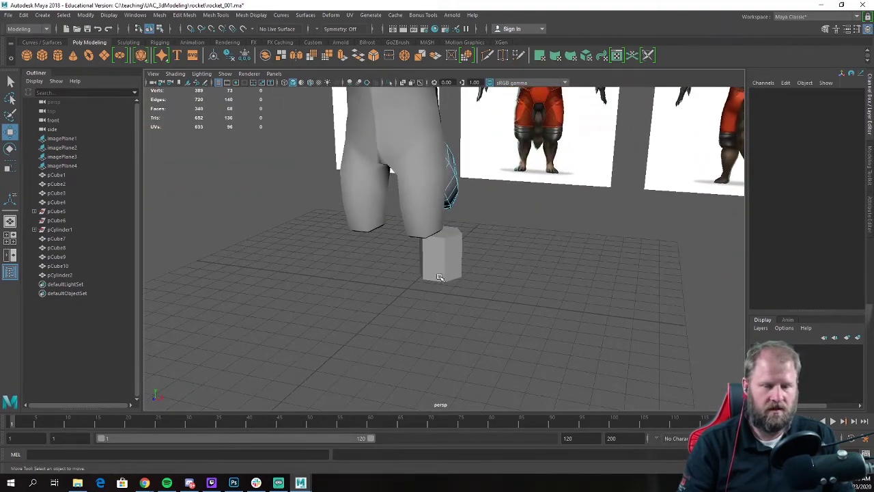
Step: Delete the top and bottom cap faces of the six-sided cylinder, leaving it open at both ends
left_click(450, 256)
left_click_drag(450, 256, 447, 249, "alt")
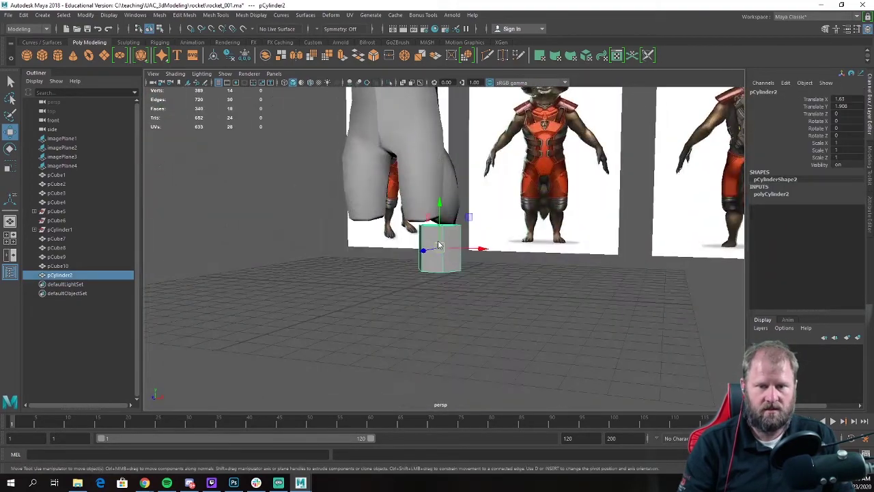
right_click_drag(441, 245, 440, 250)
left_click_drag(402, 237, 483, 264)
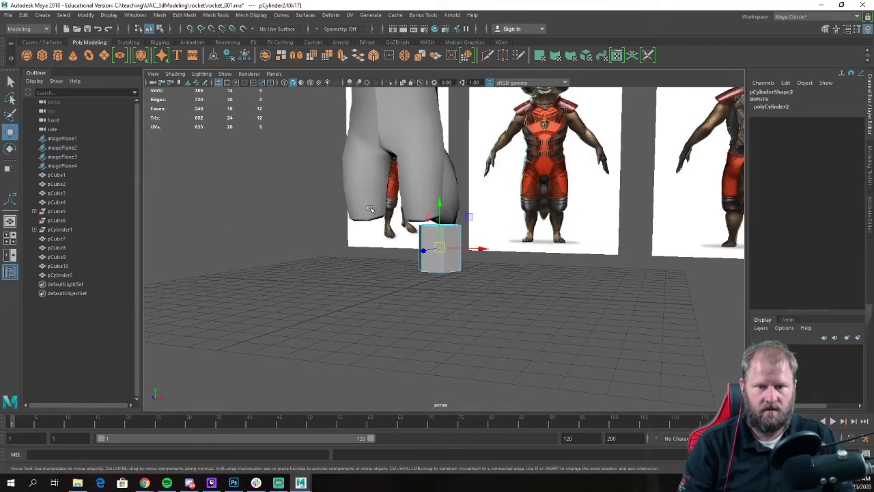
left_click_drag(368, 208, 436, 238, "alt")
left_click(423, 193)
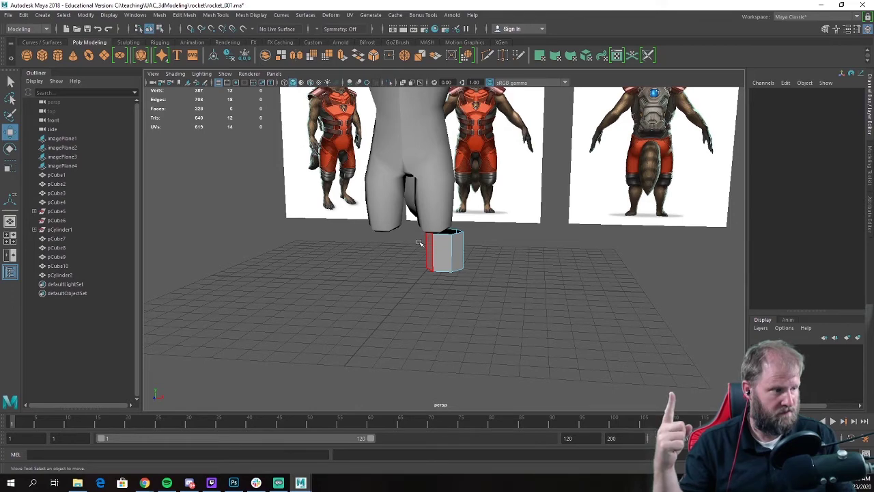
left_click_drag(420, 243, 407, 248, "alt")
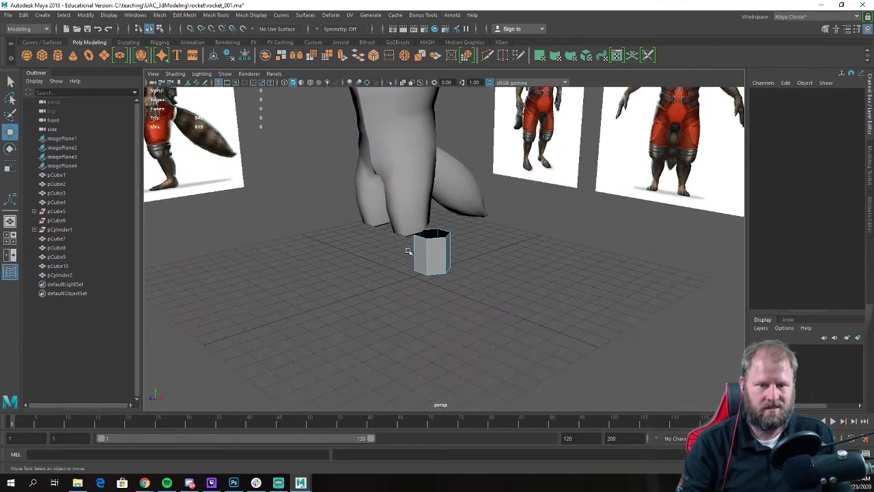
Step: Select the open cylinder as an object and move it forward to Translate Z 1.963
right_click_drag(417, 241, 465, 212)
left_click(446, 250)
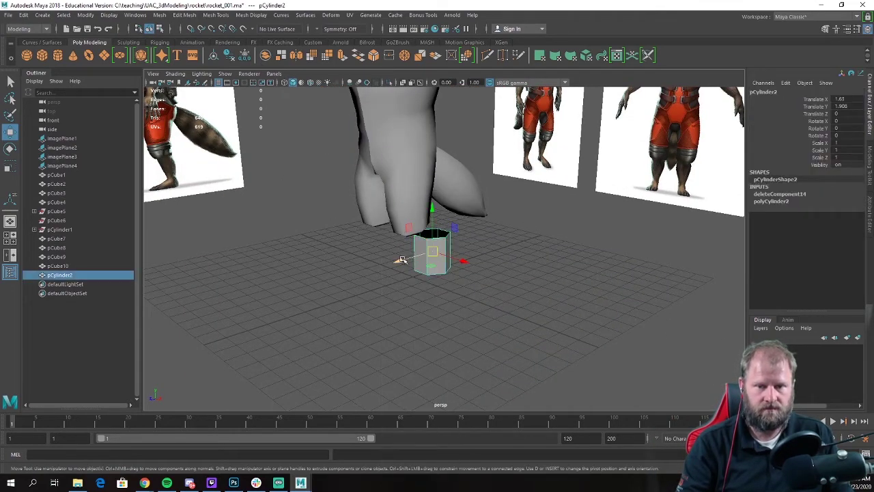
key("space")
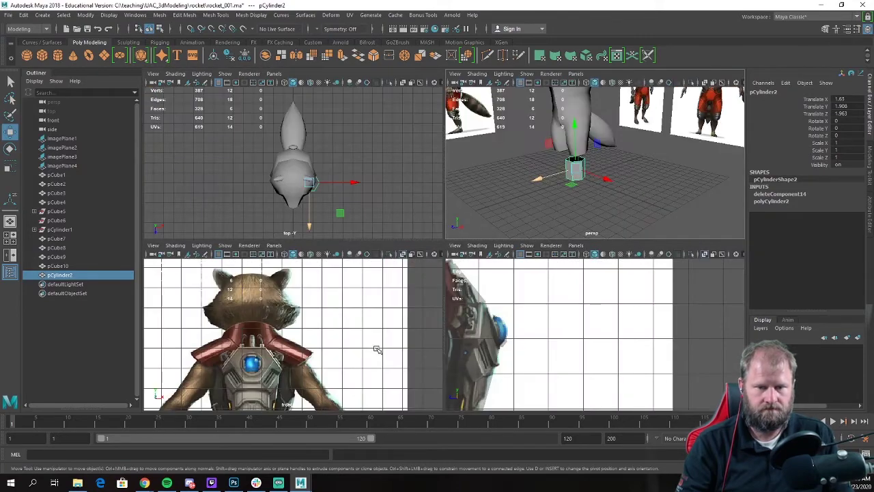
Step: In the front view, move the cylinder over the lower leg to Translate X 1.292, Y 2.195 and scale it to about 0.501
key("space")
key("f")
scroll(386, 290, "down", 9)
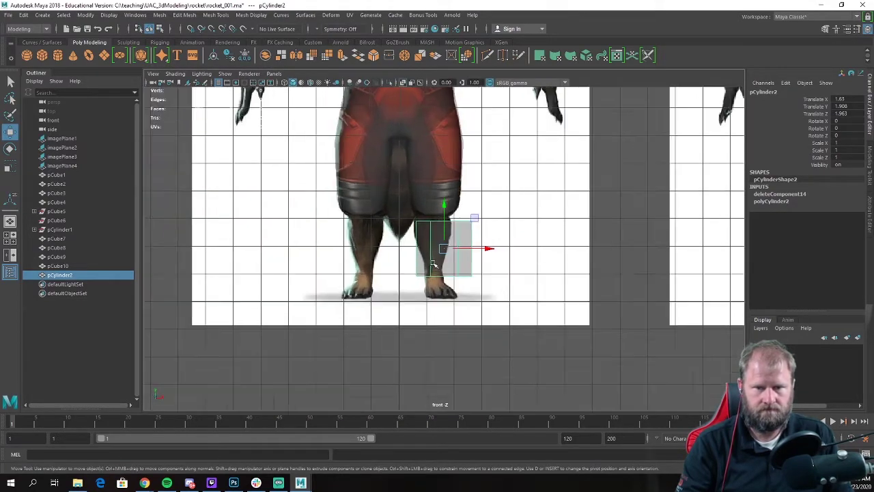
scroll(432, 265, "up", 5)
left_click_drag(445, 248, 423, 235)
key("r")
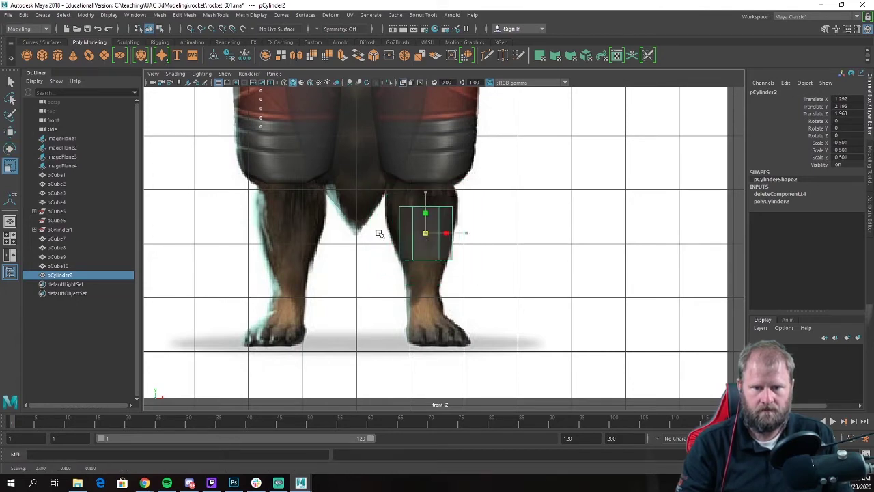
Step: Refit the cylinder just below the knee guard at Translate X 1.216, Translate Y 2.491, with a uniform scale of 0.659
key("w")
left_click_drag(425, 233, 403, 215)
key("e")
key("r")
key("w")
scroll(424, 217, "up", 2)
key("e")
key("r")
scroll(402, 214, "up", 2)
key("w")
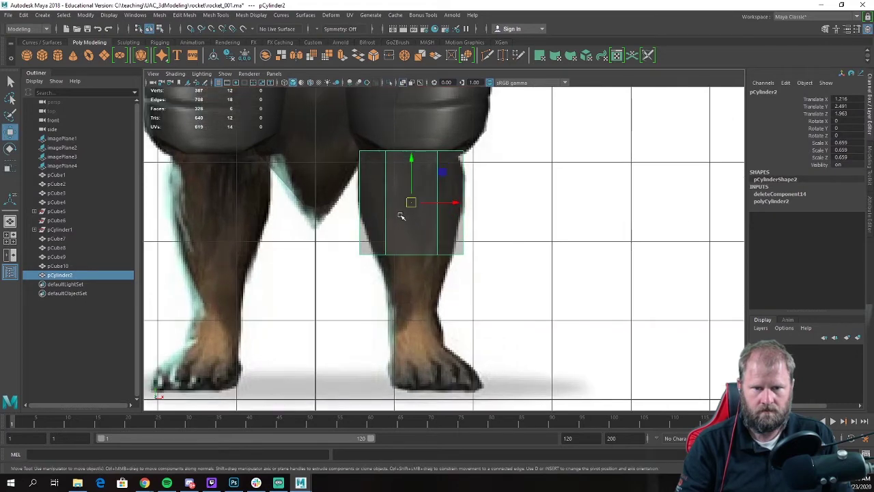
Step: Insert an edge loop around the middle of the lower-leg cylinder
right_click_drag(395, 228, 347, 213)
left_click(386, 203)
right_click_drag(408, 227, 365, 223, "shift")
Step: Lower the cylinder's bottom vertices to the ankle, scale them in to the ankle's width and centre them on the front reference
left_click_drag(340, 242, 523, 310)
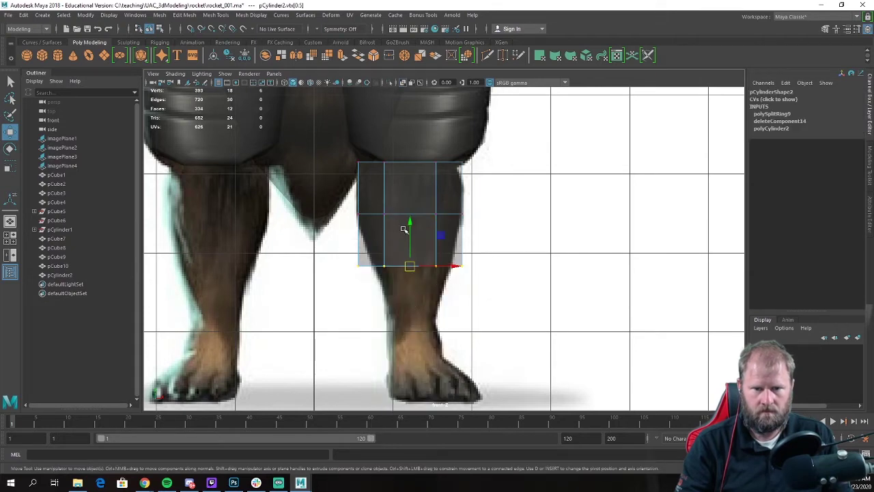
left_click_drag(411, 225, 428, 290)
key("r")
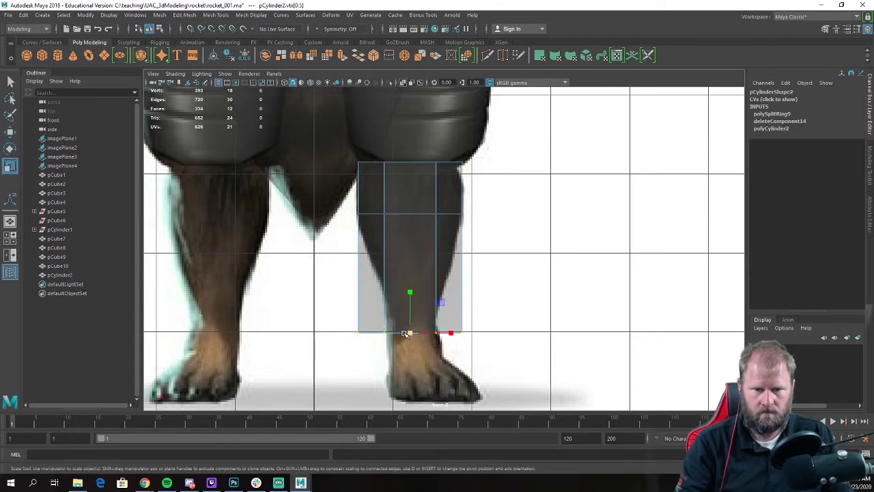
left_click_drag(431, 333, 370, 335)
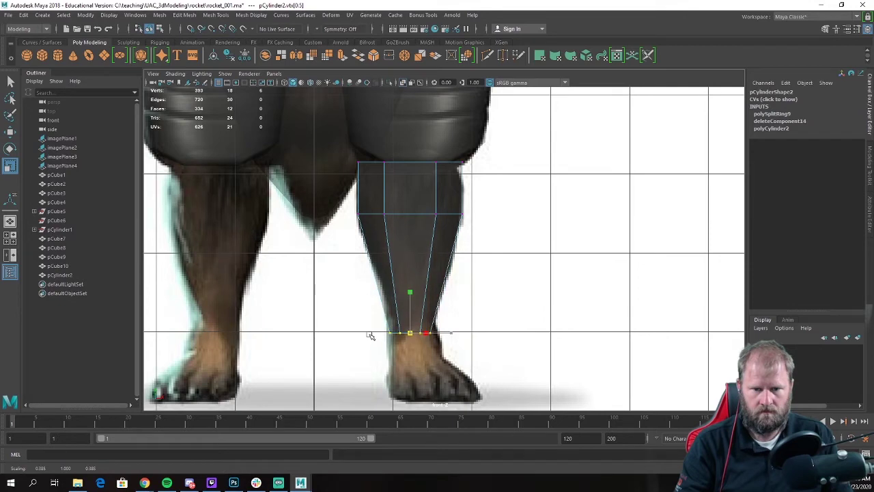
key("w")
left_click_drag(456, 333, 460, 335)
Step: Lower the middle vertex ring to the widest part of the calf, and narrow the top ring and raise it into the knee guard
middle_click_drag(444, 288, 443, 308, "alt")
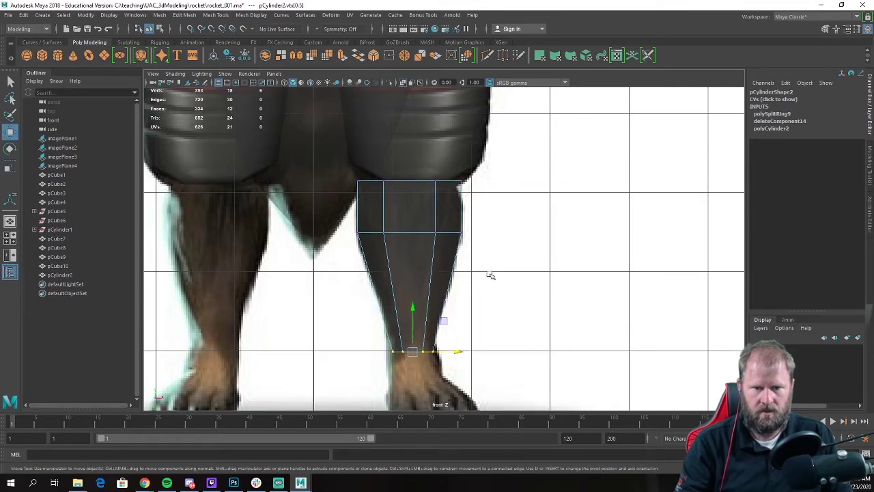
left_click_drag(490, 275, 321, 205)
left_click_drag(409, 192, 411, 202)
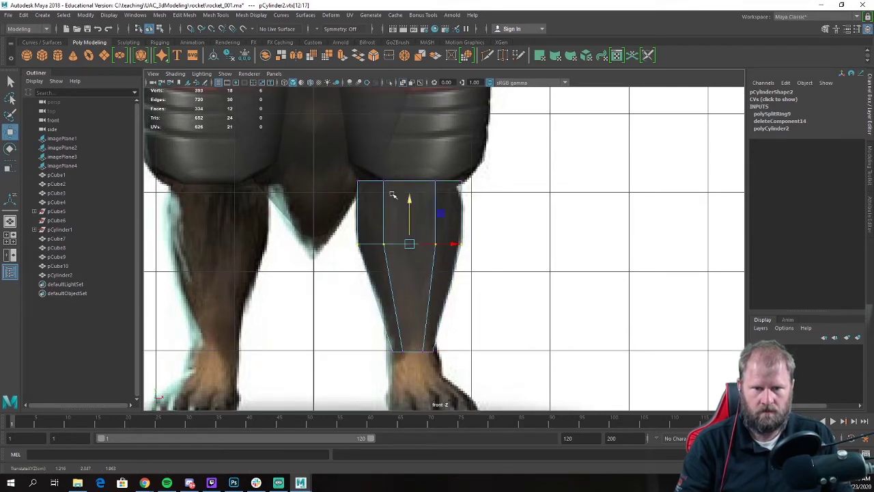
left_click_drag(334, 150, 541, 207)
key("r")
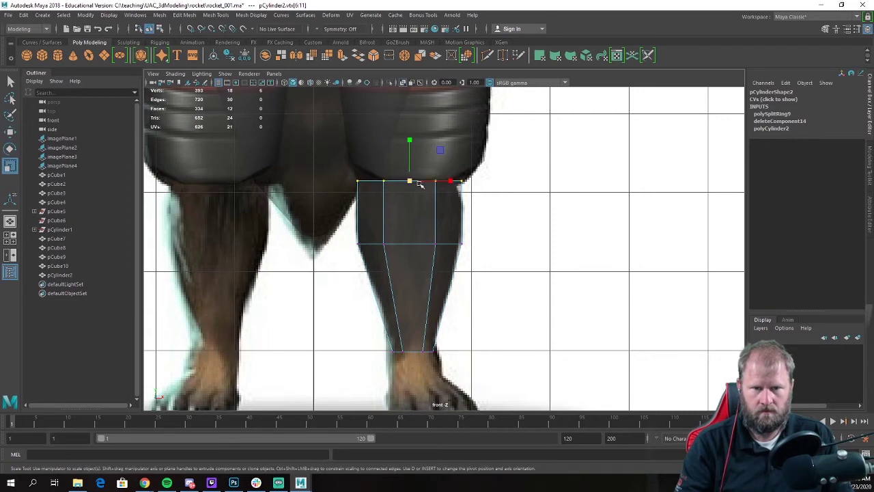
left_click_drag(410, 183, 404, 181)
key("w")
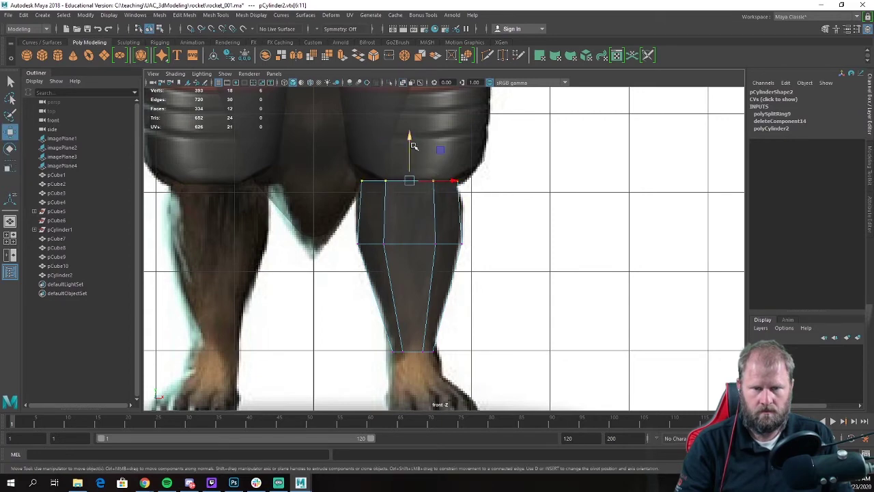
left_click_drag(409, 137, 407, 114)
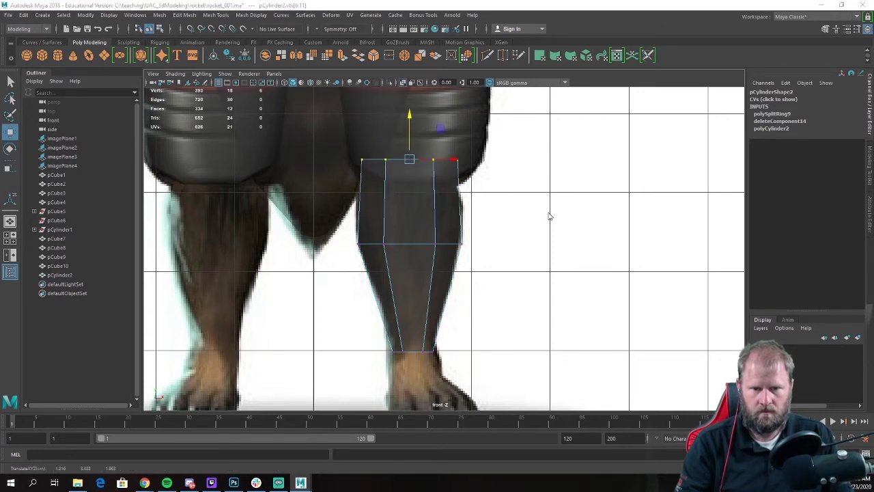
Step: In the side view, shift all of the cylinder's vertices back onto the reference's lower leg
key("space")
key("space")
key("f")
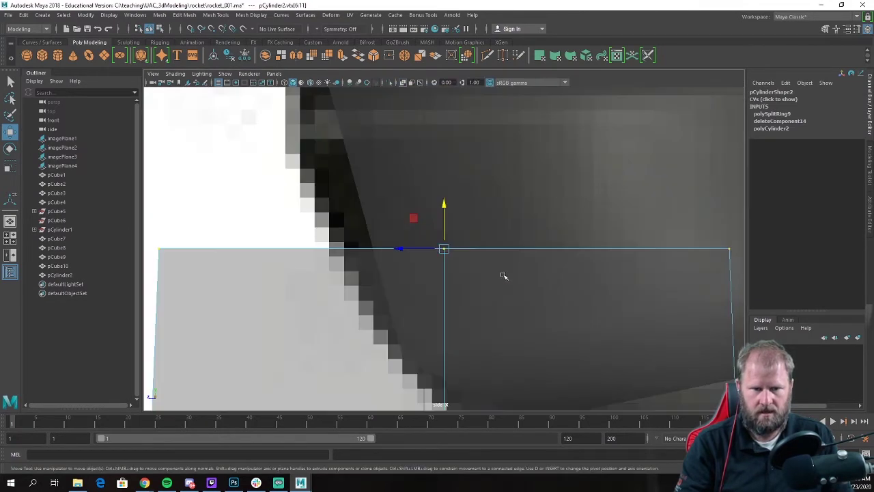
scroll(496, 277, "down", 8)
scroll(437, 270, "up", 2)
middle_click_drag(423, 269, 373, 235, "alt")
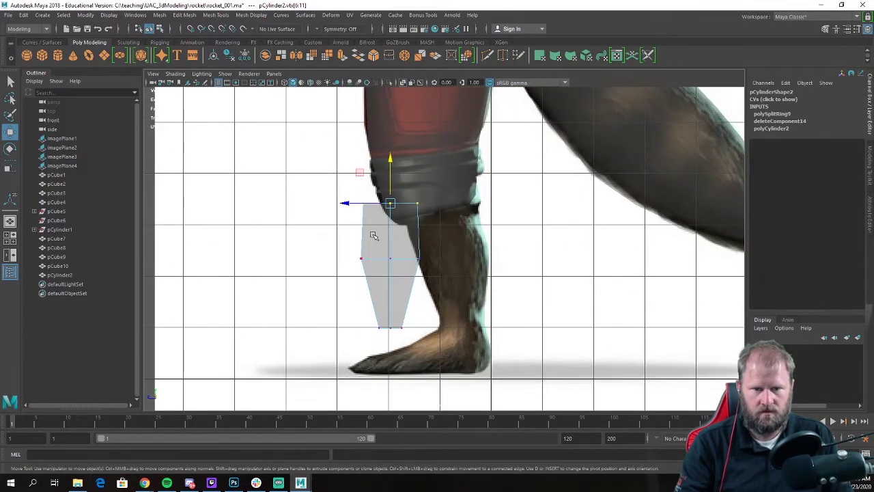
left_click_drag(407, 336, 387, 330)
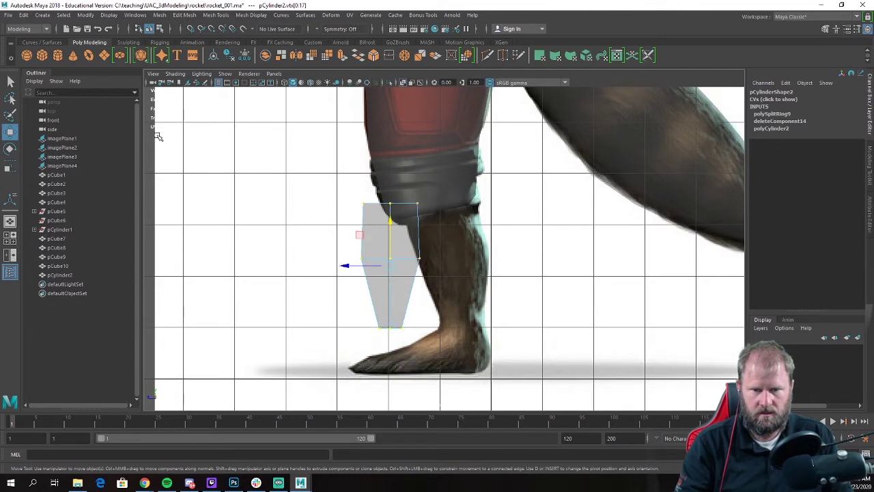
left_click_drag(359, 268, 425, 274)
Step: Scale the bottom vertex ring up to match the ankle's depth in the side reference
middle_click_drag(452, 281, 394, 220, "alt")
scroll(394, 221, "up", 1)
left_click_drag(361, 241, 515, 322)
key("r")
left_click_drag(398, 271, 405, 271)
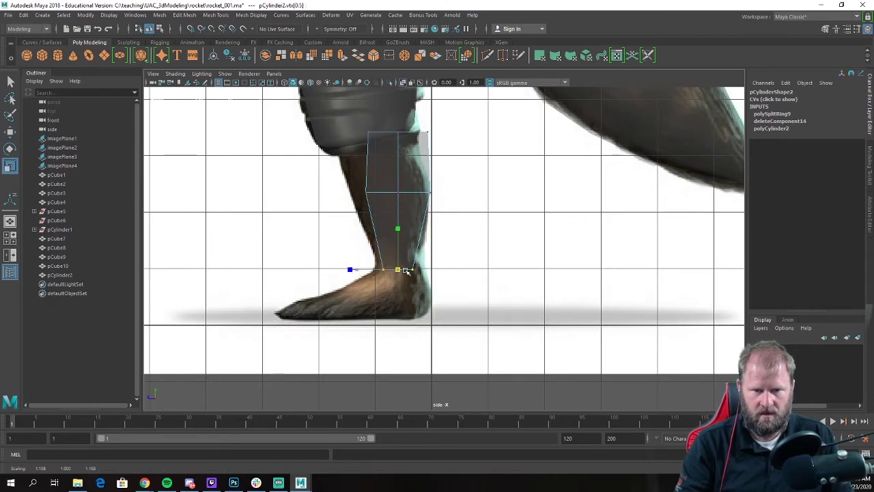
key("w")
scroll(378, 223, "up", 1)
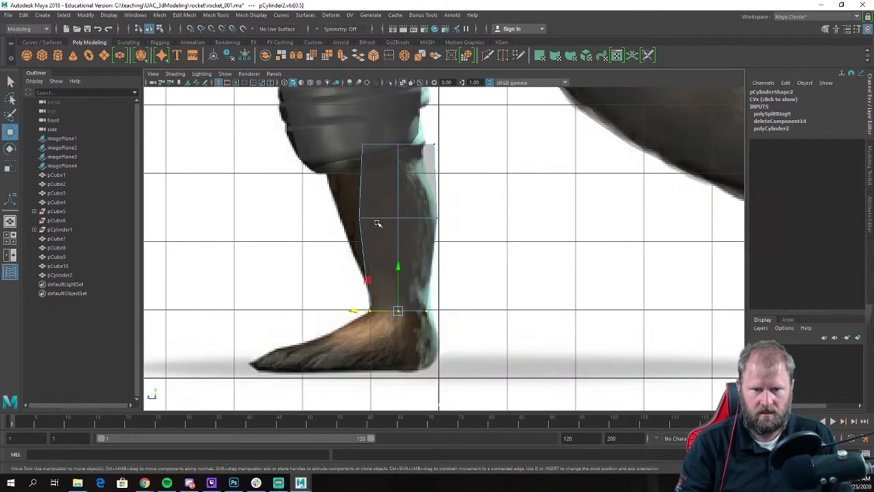
Step: Widen the middle vertex ring, shift it forward and tilt it to follow the calf in the side reference
left_click_drag(503, 248, 503, 247)
key("e")
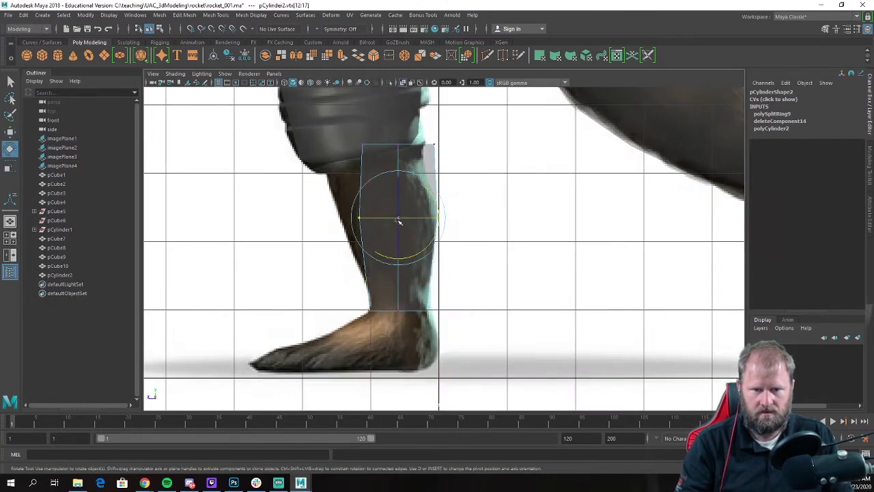
key("w")
key("e")
key("r")
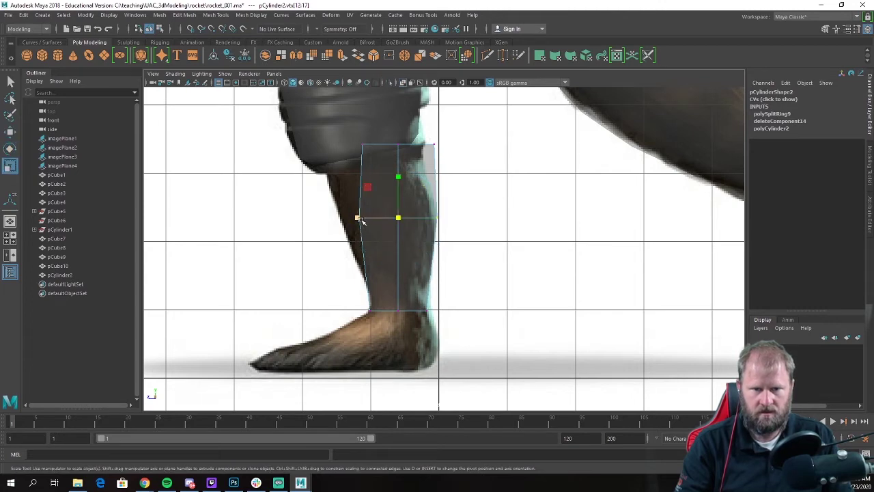
left_click_drag(358, 219, 343, 223)
key("w")
key("e")
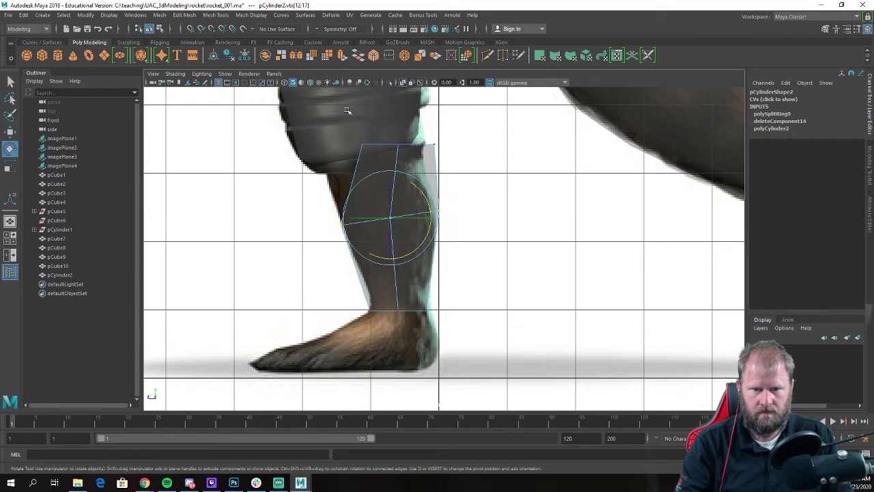
Step: Move the top vertex ring forward under the knee guard, tilt it and scale it out to the leg's depth
left_click_drag(347, 111, 510, 201)
key("w")
left_click_drag(354, 147, 324, 146)
key("e")
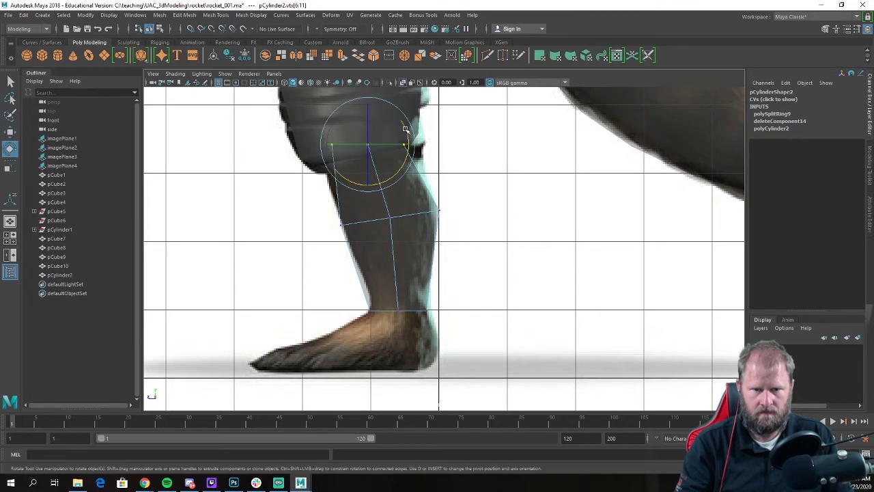
key("r")
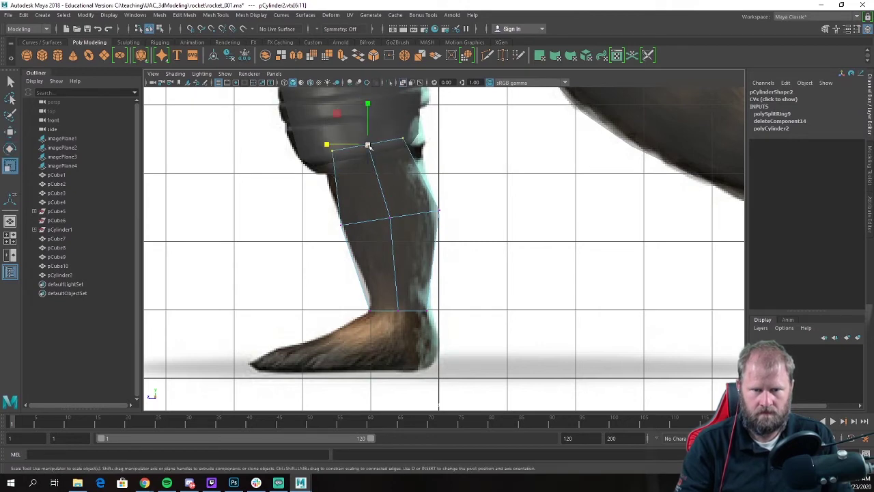
middle_click_drag(369, 146, 317, 144)
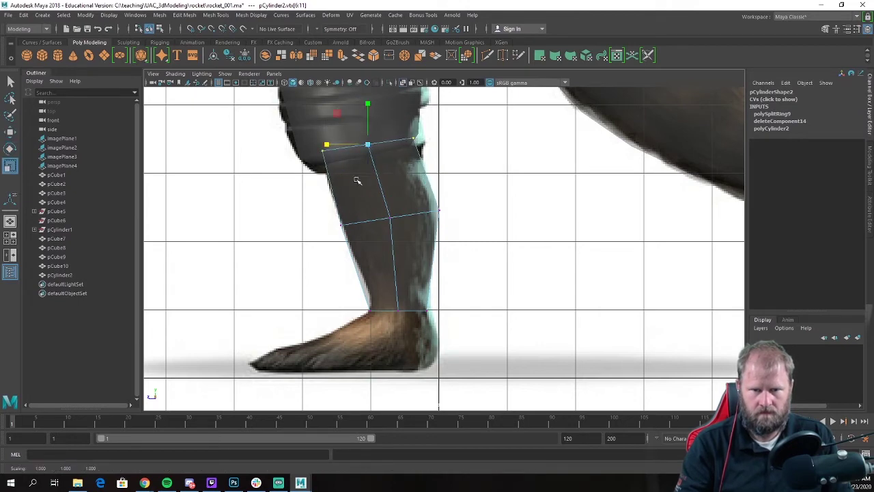
Step: Fine-tune the scale of the ankle's vertex ring against the side reference
scroll(357, 180, "up", 1)
left_click_drag(327, 286, 454, 353)
key("e")
key("r")
left_click_drag(396, 318, 393, 318)
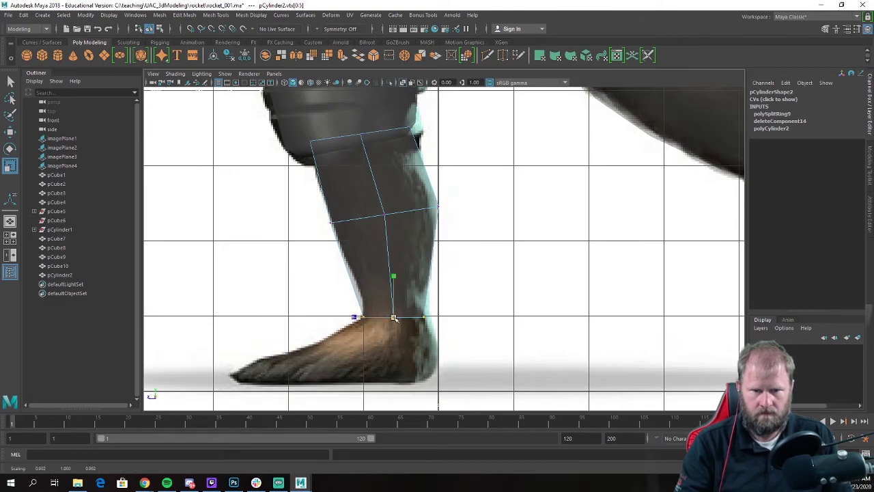
Step: Narrow the ankle's vertex ring along X to match the leg's width in the front reference
key("space")
key("space")
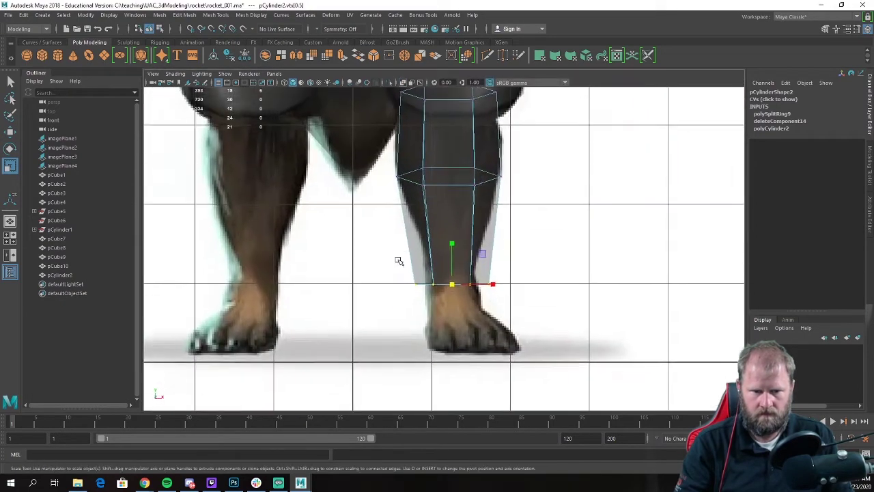
scroll(400, 259, "up", 2)
left_click_drag(495, 296, 482, 296)
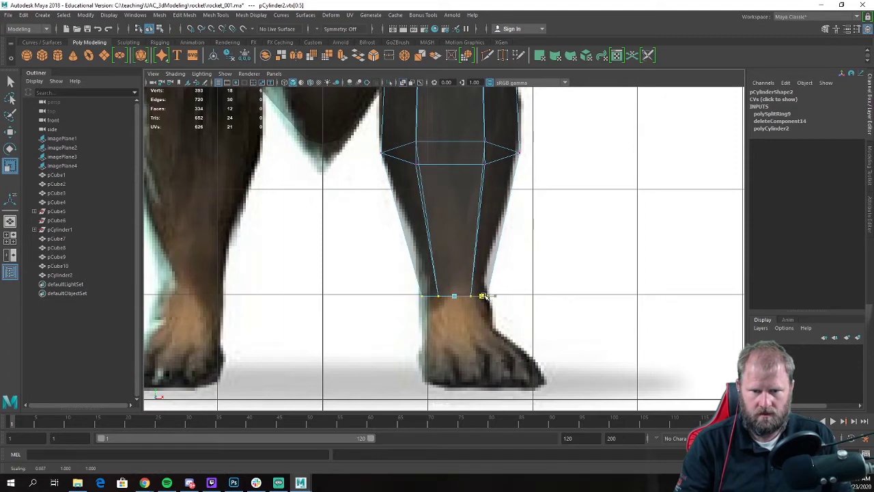
scroll(533, 246, "down", 5)
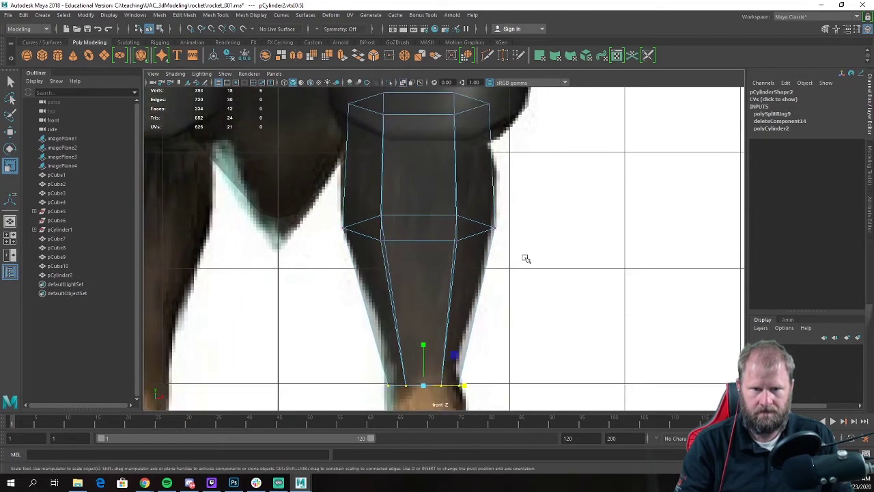
Step: Return to object selection, clear the selection and examine the lower leg from several angles in perspective
key("space")
key("space")
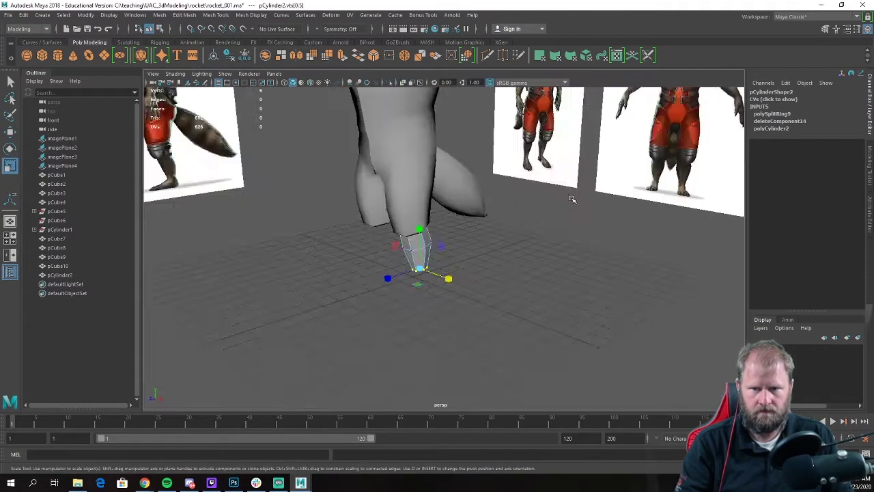
left_click_drag(572, 199, 471, 239, "alt")
key("w")
right_click_drag(411, 221, 456, 207)
left_click(484, 271)
left_click_drag(372, 242, 305, 249, "alt")
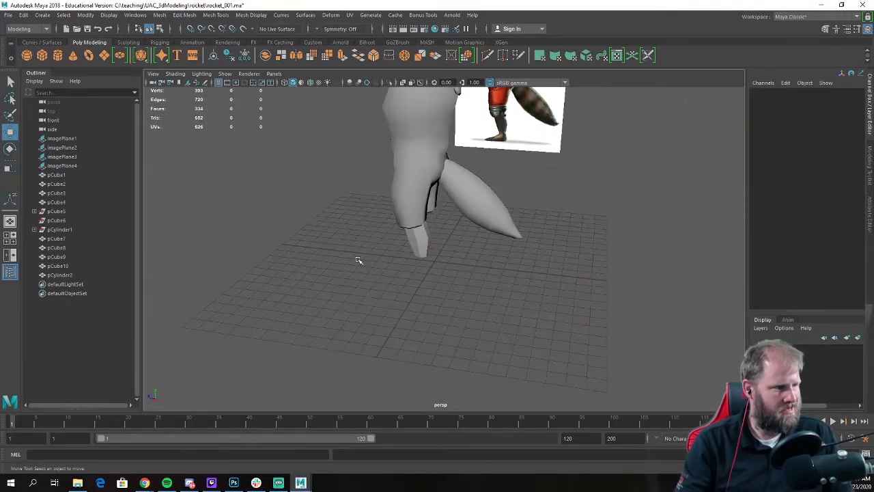
left_click_drag(359, 260, 419, 250, "alt")
Step: Snap the lower leg's pivot to the grid's origin and freeze its transformations
left_click(410, 251)
key("d")
key("x")
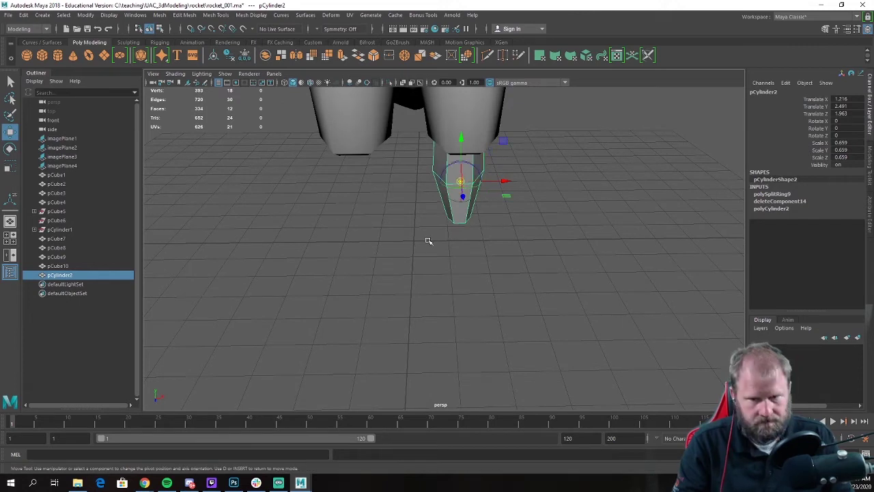
middle_click(424, 239)
left_click_drag(564, 252, 553, 247, "alt")
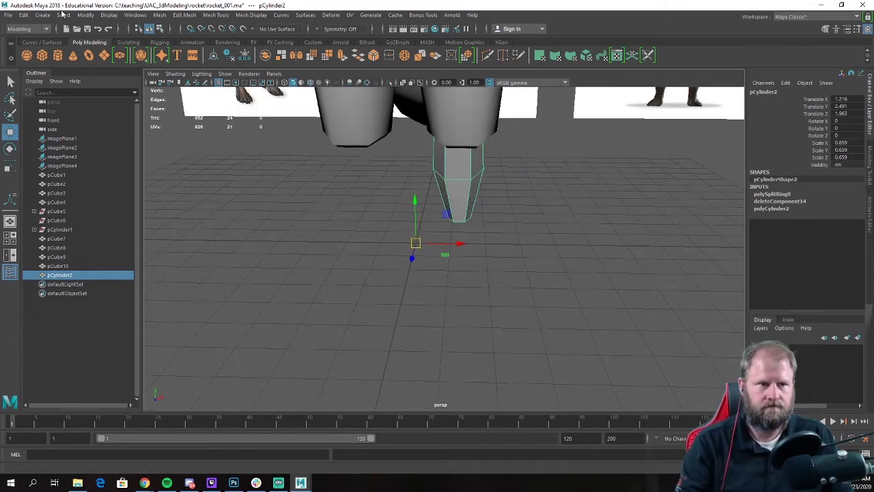
left_click(85, 15)
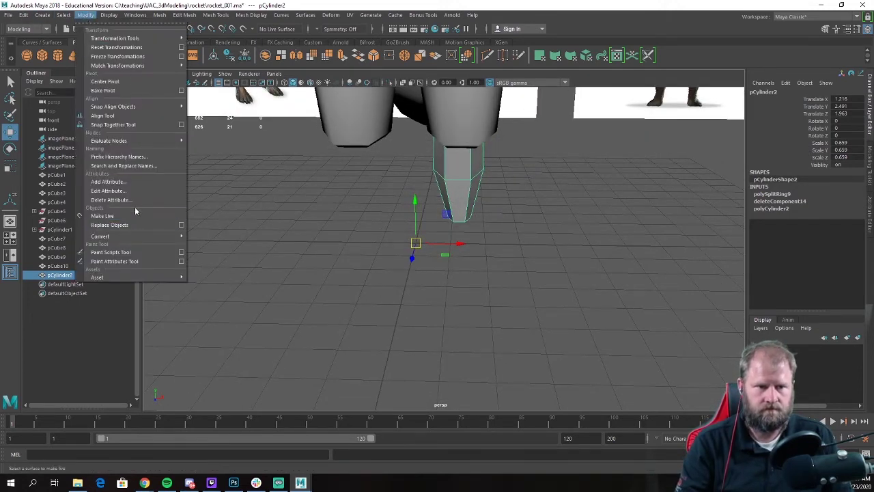
left_click(138, 57)
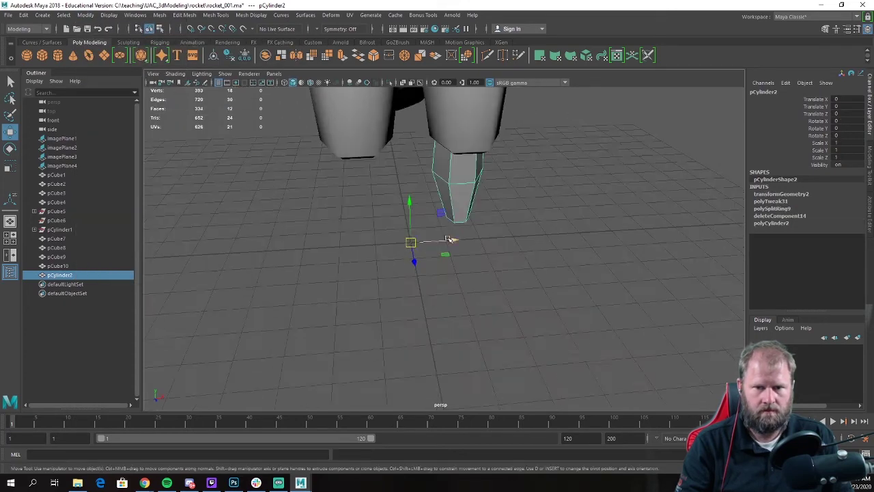
Step: Mirror the lower leg to the other side of the body with Duplicate Special
left_click(23, 14)
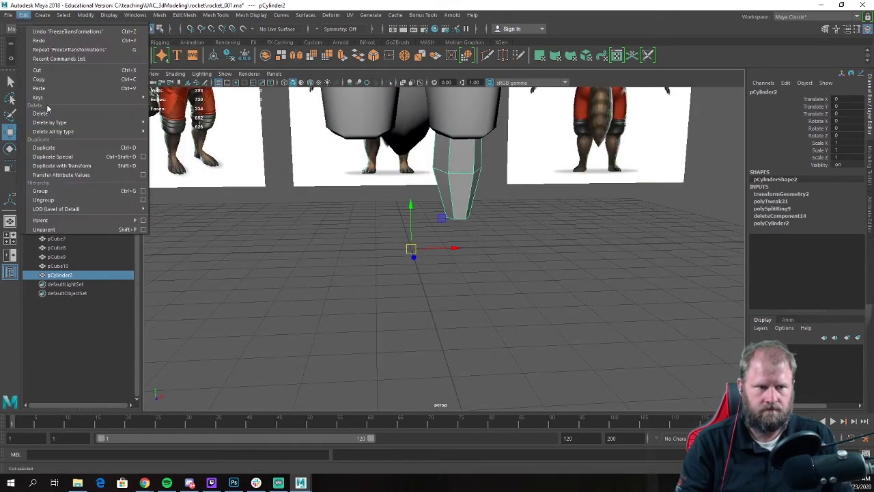
left_click(58, 162)
left_click(531, 235)
Step: Soften the edges of the original lower leg and clear the selection
left_click_drag(531, 234, 431, 285, "alt")
left_click(432, 285)
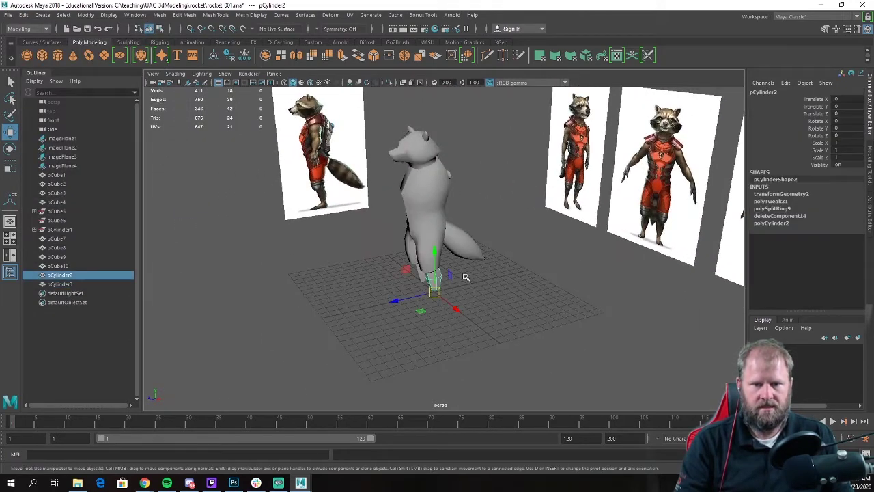
left_click(251, 15)
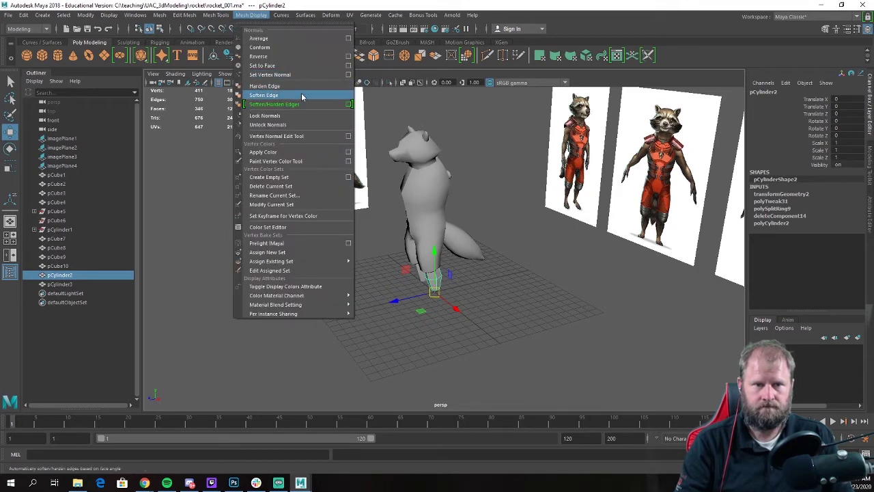
left_click(302, 97)
left_click(490, 179)
Step: Examine the whole character from the front, side and above, comparing its proportions with the reference images
left_click_drag(458, 189, 566, 179, "alt")
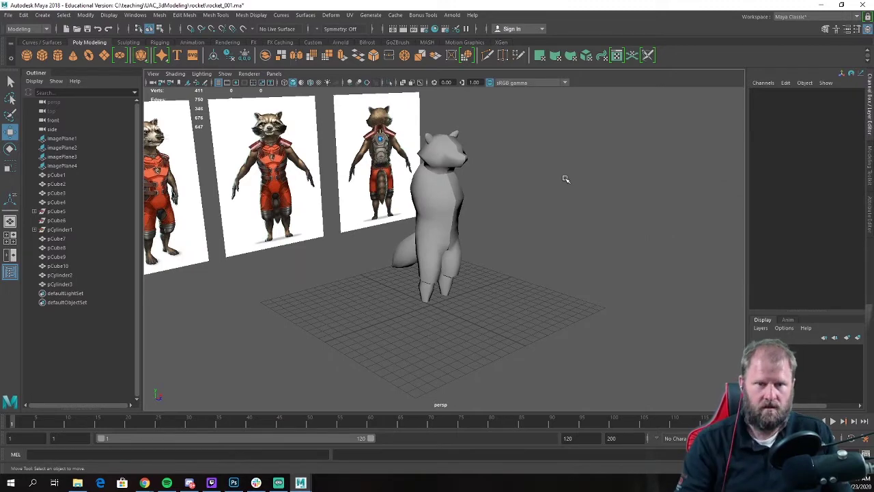
left_click_drag(532, 211, 549, 187, "alt")
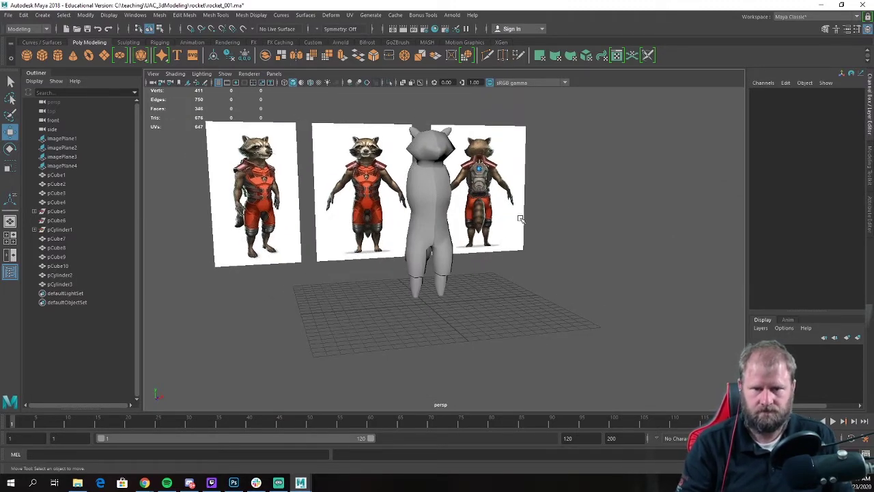
left_click_drag(521, 228, 429, 209, "alt")
scroll(400, 206, "up", 3)
scroll(395, 208, "up", 4)
scroll(462, 212, "down", 4)
left_click_drag(488, 211, 437, 295, "alt")
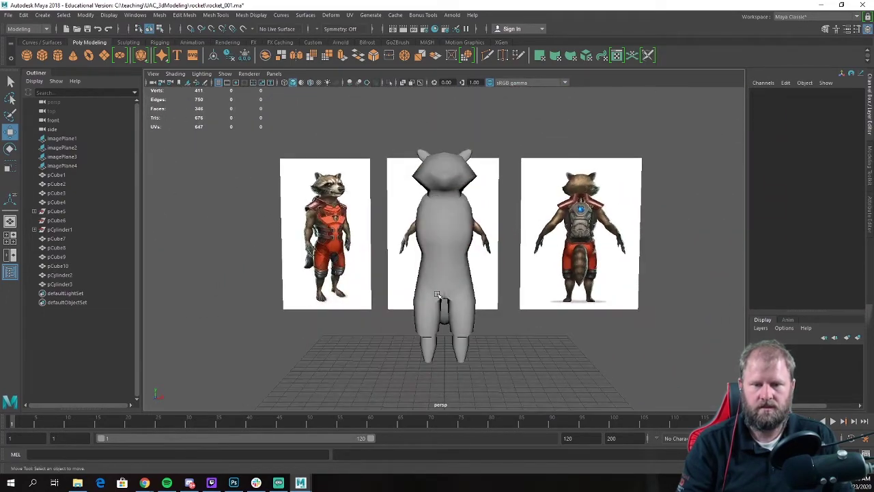
left_click_drag(476, 244, 479, 302, "alt")
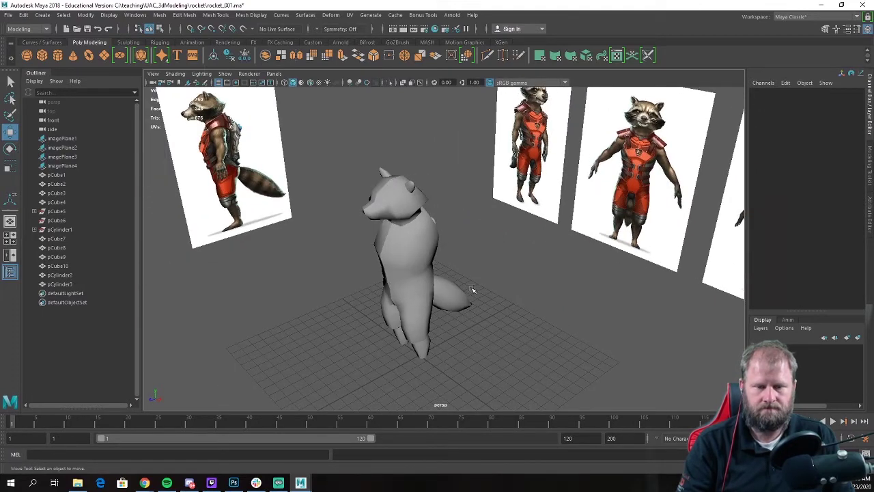
left_click_drag(471, 290, 478, 266, "alt")
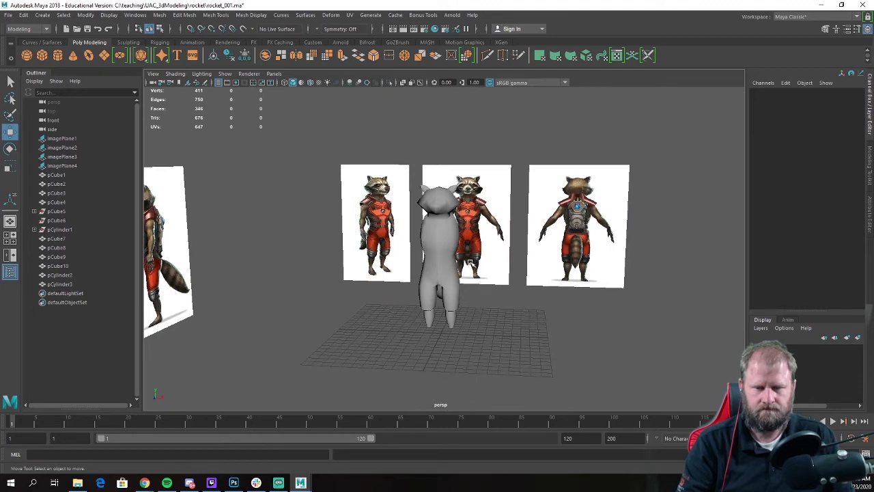
left_click_drag(476, 265, 392, 259, "alt")
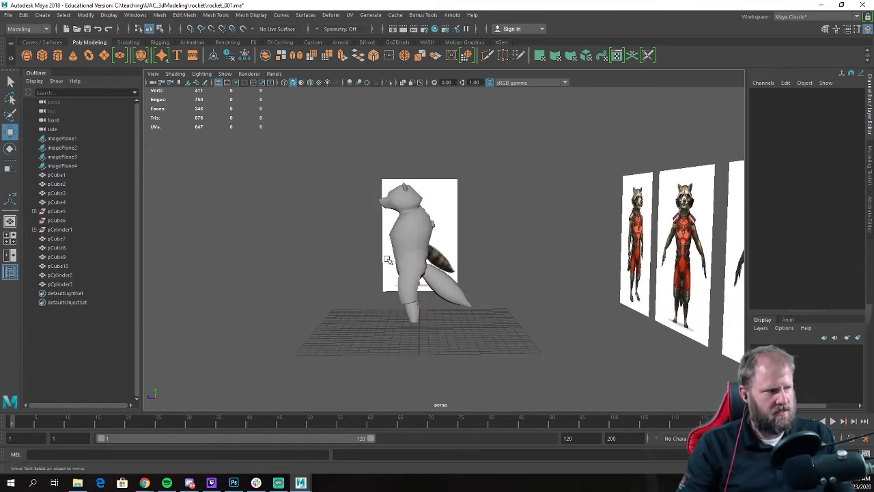
left_click_drag(388, 260, 552, 265, "alt")
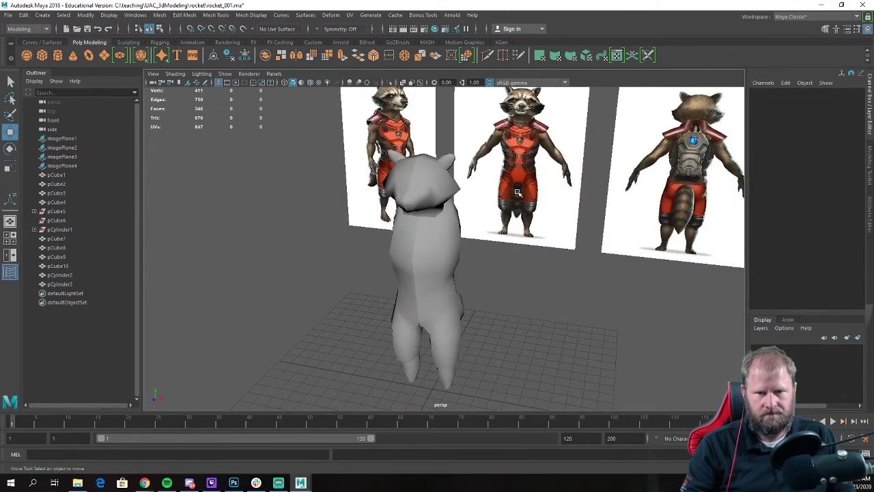
left_click_drag(518, 194, 471, 229, "alt")
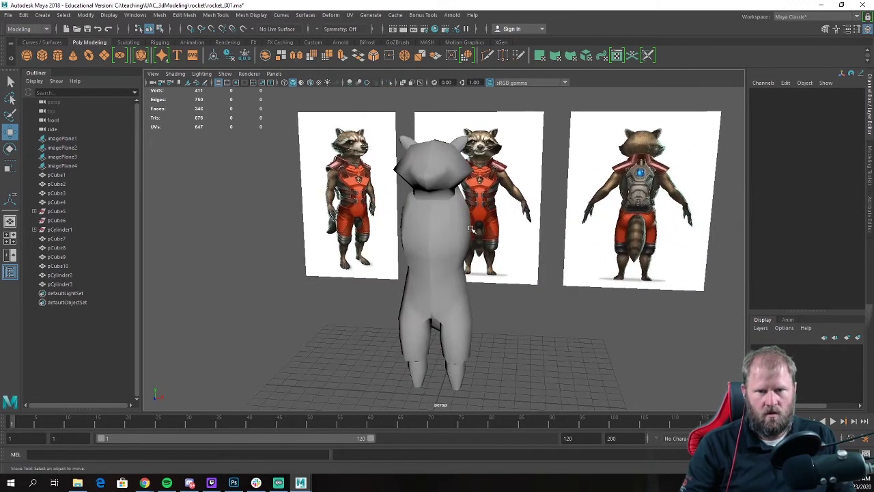
Step: Move a vertex on the outer side of the body half's hip upward toward the waist
left_click(416, 245)
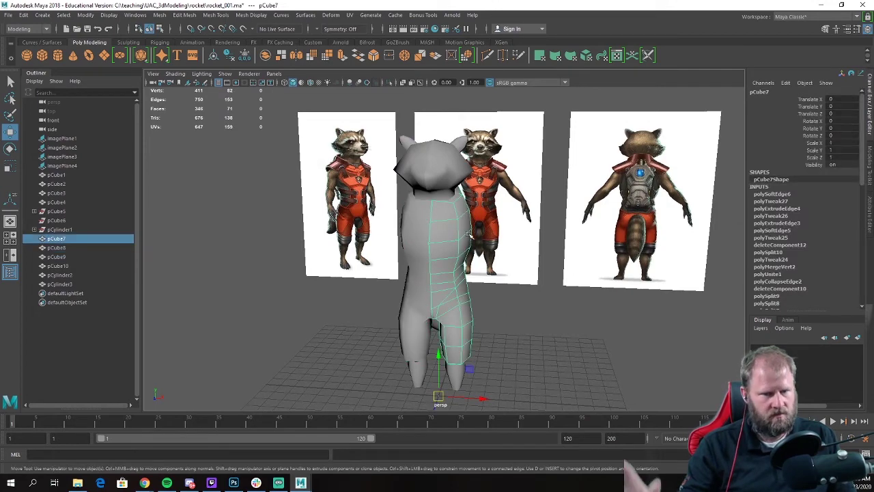
left_click_drag(472, 237, 433, 285, "alt")
right_click_drag(434, 220, 393, 220)
left_click_drag(393, 220, 411, 281, "alt")
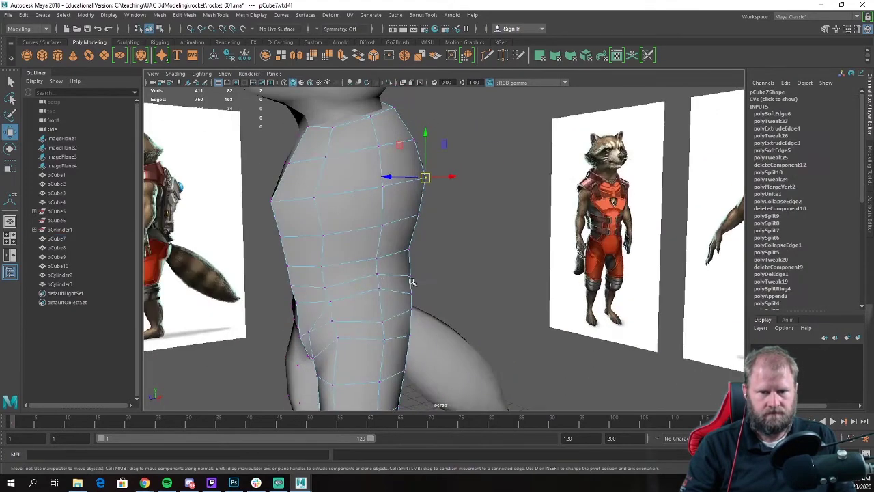
scroll(356, 300, "up", 4)
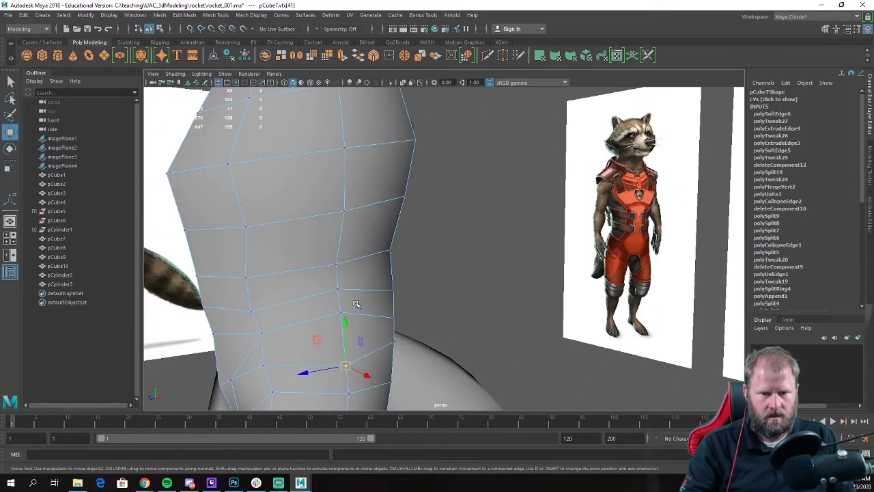
left_click_drag(355, 302, 557, 269, "alt")
scroll(379, 290, "up", 2)
scroll(379, 290, "up", 1)
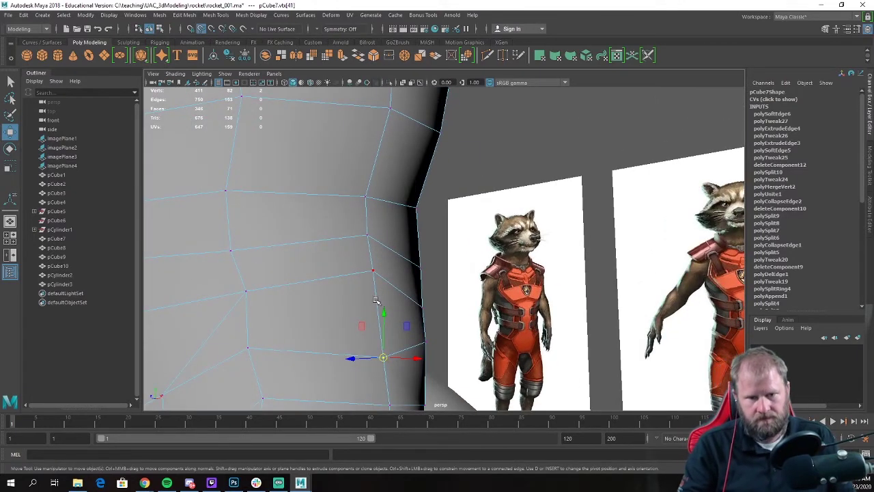
left_click_drag(383, 357, 377, 302)
scroll(382, 319, "down", 6)
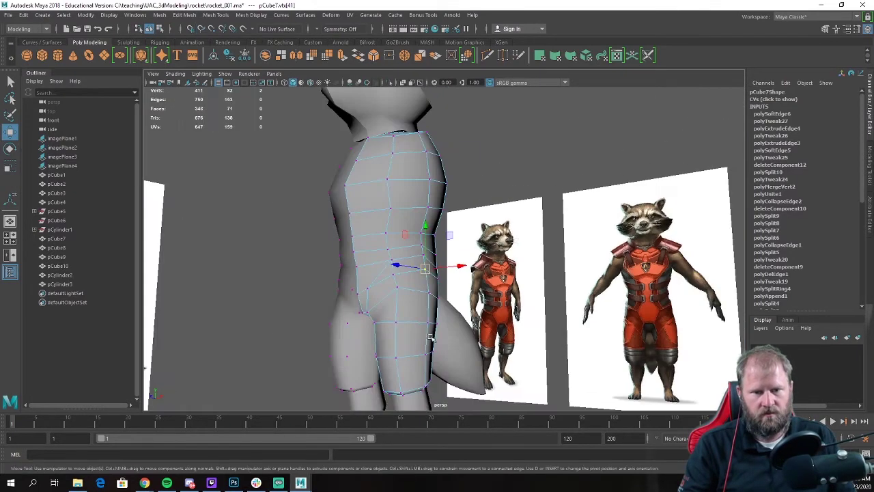
Step: Raise the next lower vertex on the hip's outer side and return to object selection
left_click_drag(432, 347, 298, 287, "alt")
left_click(561, 402)
right_click_drag(299, 287, 365, 324, "alt")
left_click(356, 330)
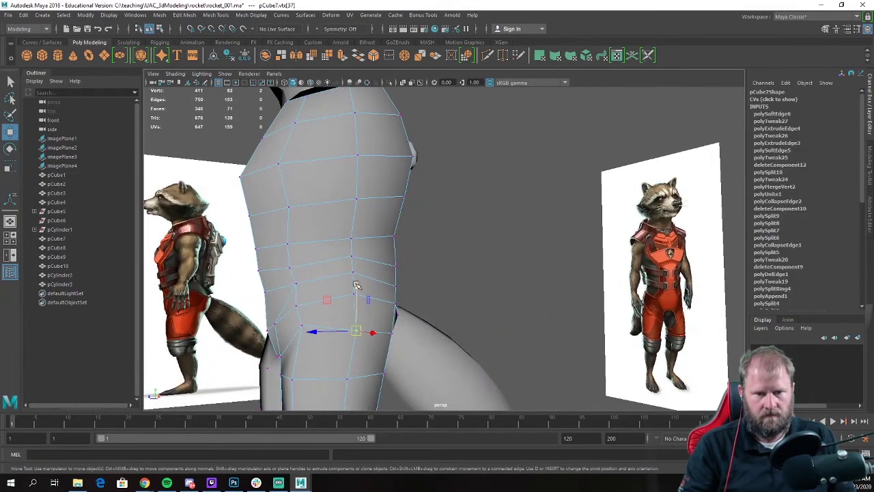
left_click_drag(356, 284, 357, 273)
scroll(357, 273, "down", 6)
left_click_drag(458, 341, 578, 342, "alt")
left_click(546, 365)
scroll(579, 341, "down", 3)
left_click_drag(526, 318, 464, 322, "alt")
right_click_drag(421, 220, 466, 208)
left_click(474, 272)
Step: Examine the hips and lower legs from several angles beside the references, then clear the selection
left_click_drag(488, 367, 553, 357, "alt")
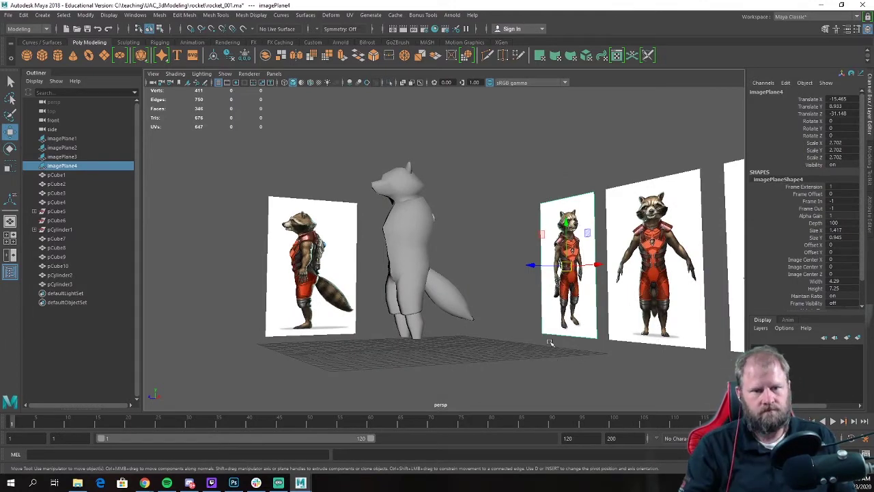
left_click_drag(461, 305, 413, 200, "alt")
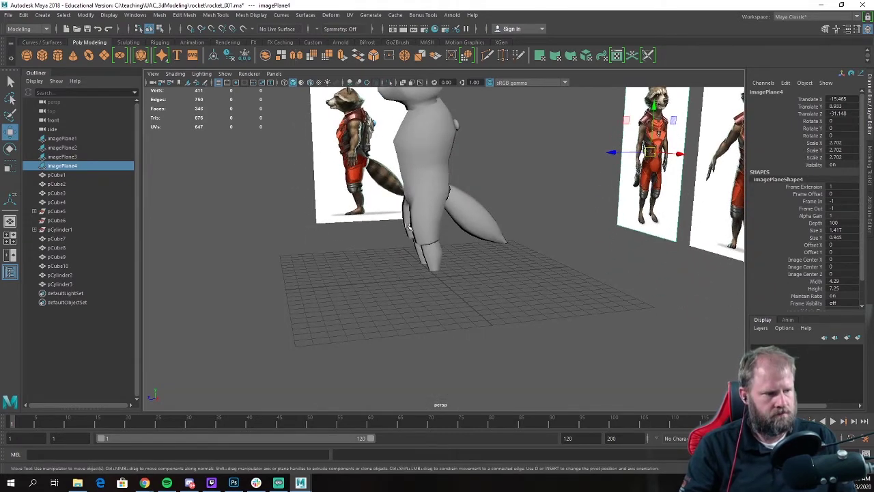
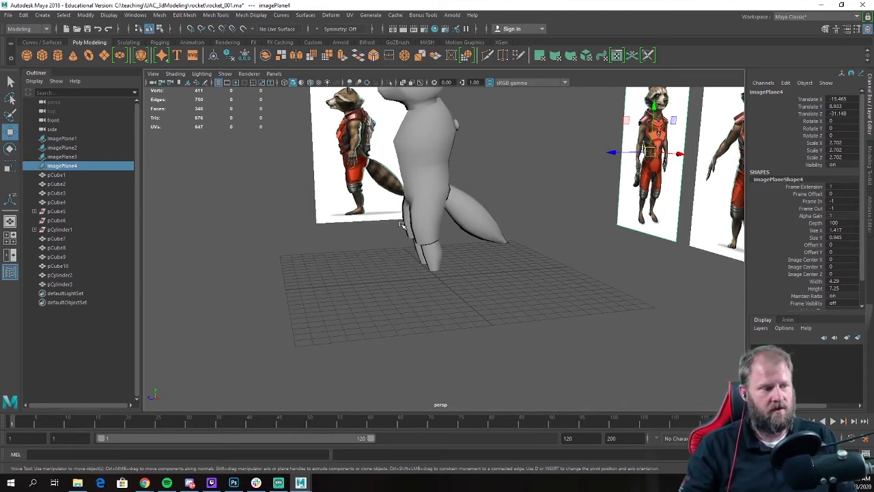
left_click_drag(305, 193, 348, 154, "alt")
scroll(348, 154, "up", 5)
middle_click_drag(348, 154, 305, 150, "alt")
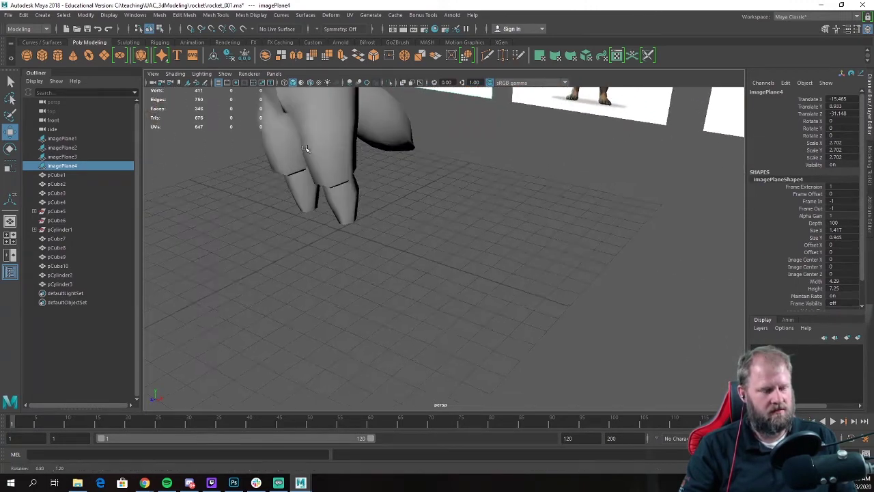
left_click_drag(306, 150, 324, 175, "alt")
scroll(324, 175, "up", 3)
left_click(324, 175)
middle_click_drag(346, 176, 392, 189, "alt")
left_click_drag(392, 189, 451, 168, "alt")
scroll(454, 134, "down", 5)
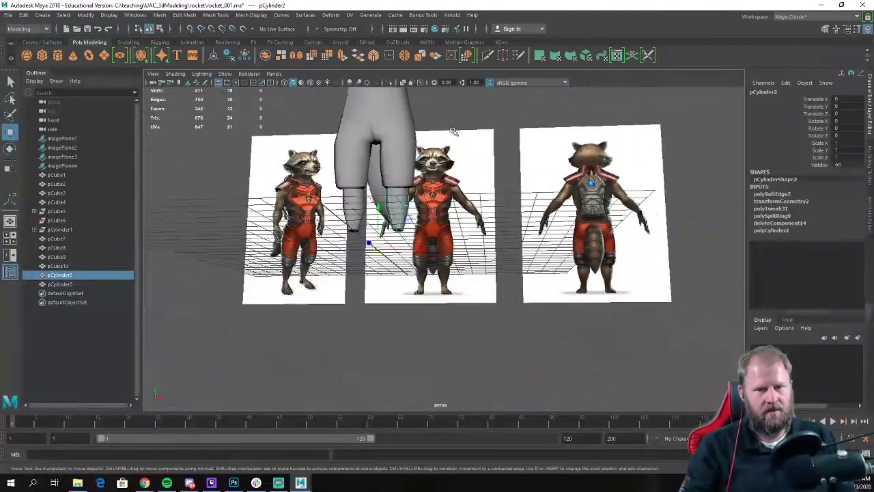
middle_click_drag(454, 132, 418, 233, "alt")
left_click_drag(419, 232, 448, 252, "alt")
left_click(496, 296)
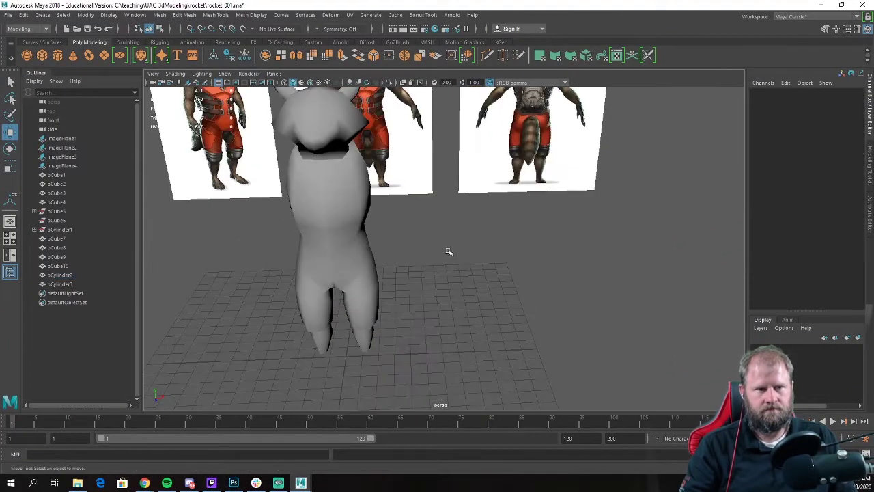
Step: Create a polygon cylinder and move it beside the character to about 6.31 on X
left_click(63, 55)
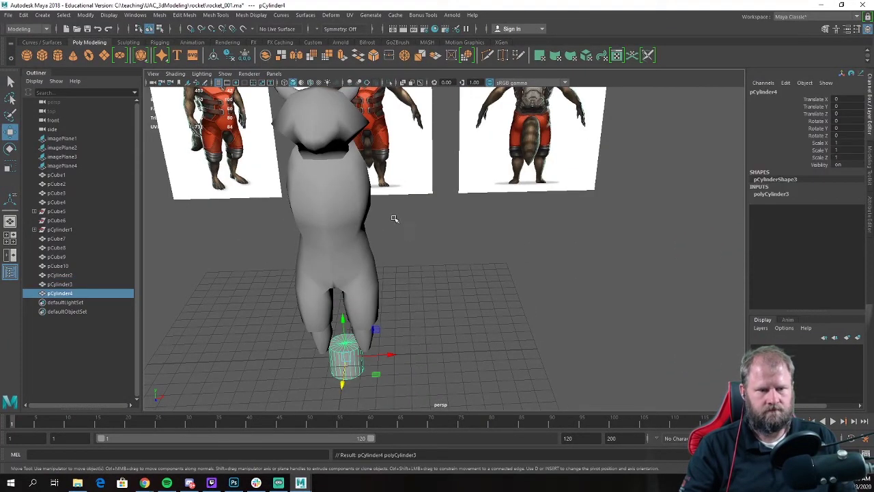
left_click_drag(391, 355, 491, 356)
left_click_drag(552, 246, 519, 219, "alt")
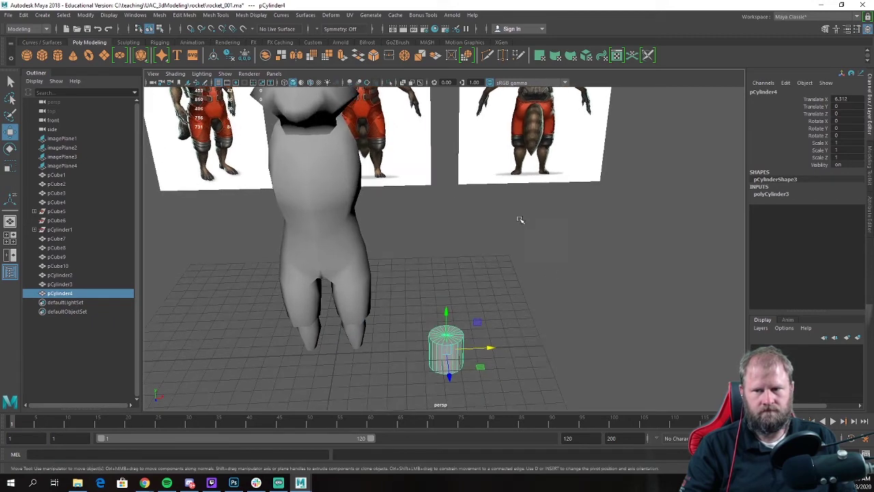
Step: Set the new cylinder's axis subdivisions to 6
left_click(778, 194)
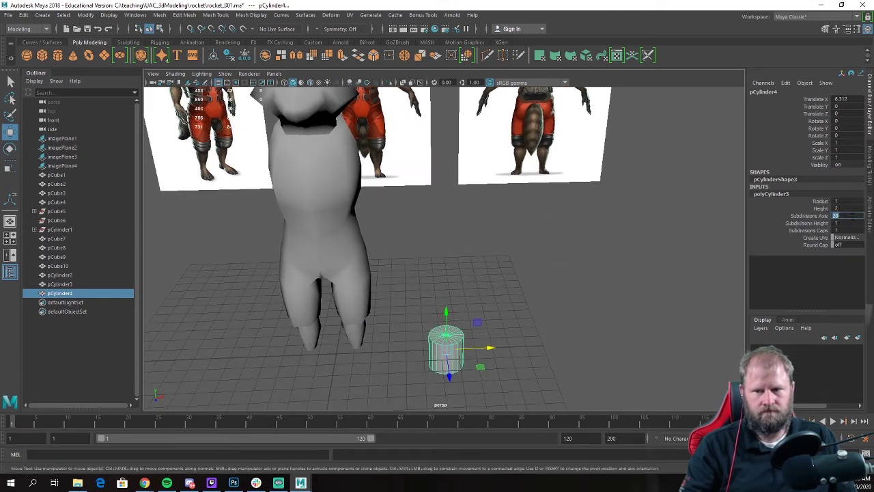
type("8")
key("Return")
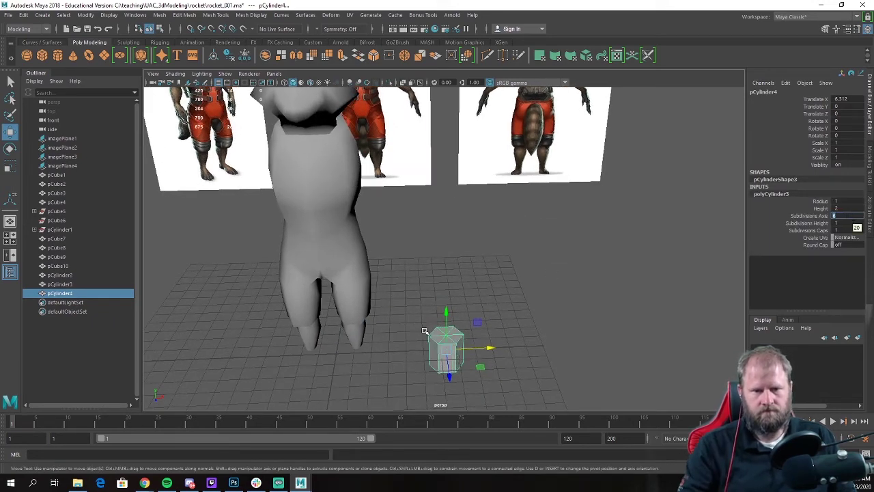
Step: Move the six-sided cylinder's pivot up to the centre of its top cap
left_click_drag(424, 330, 411, 347, "alt")
middle_click_drag(411, 348, 383, 262, "alt")
scroll(382, 261, "up", 3)
left_click_drag(383, 262, 384, 204, "alt")
scroll(355, 228, "up", 4)
key("d")
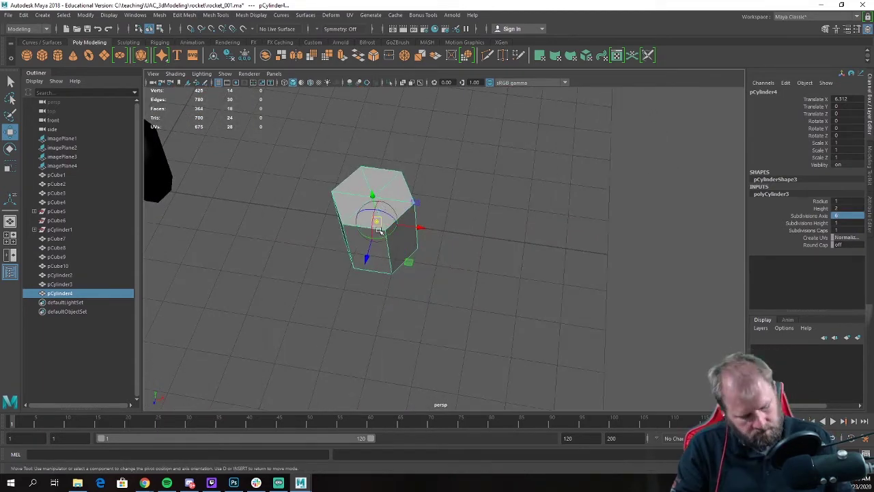
left_click_drag(376, 223, 369, 138)
middle_click_drag(369, 138, 412, 156, "alt")
Step: Delete the cylinder's top and bottom cap faces and return to object selection
right_click_drag(393, 196, 392, 217)
left_click_drag(332, 191, 484, 212)
left_click_drag(546, 301, 375, 185, "shift")
left_click(316, 129)
right_click_drag(380, 148, 419, 132)
left_click_drag(403, 174, 411, 156, "alt")
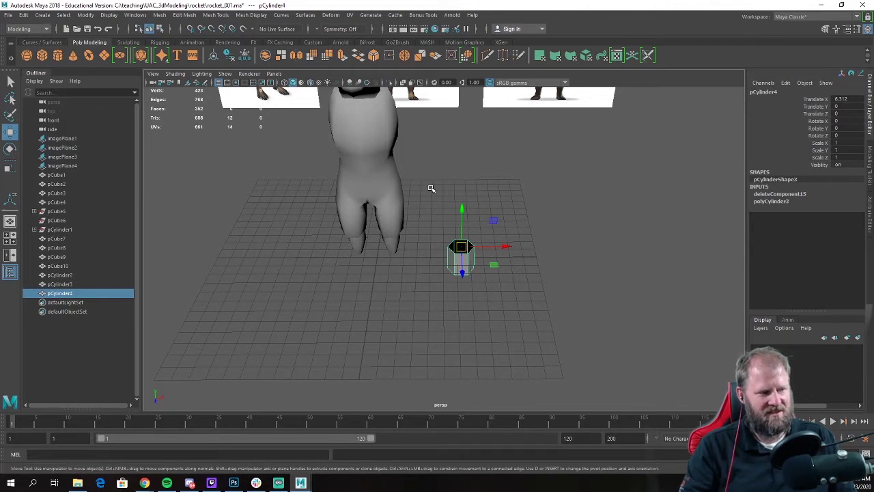
Step: Move the open cylinder up to the character's shoulder at about X 2.74 and Y 12.22, and frame it against the front reference
left_click_drag(440, 192, 399, 133, "alt")
left_click_drag(471, 197, 416, 211, "alt")
key("space")
key("space")
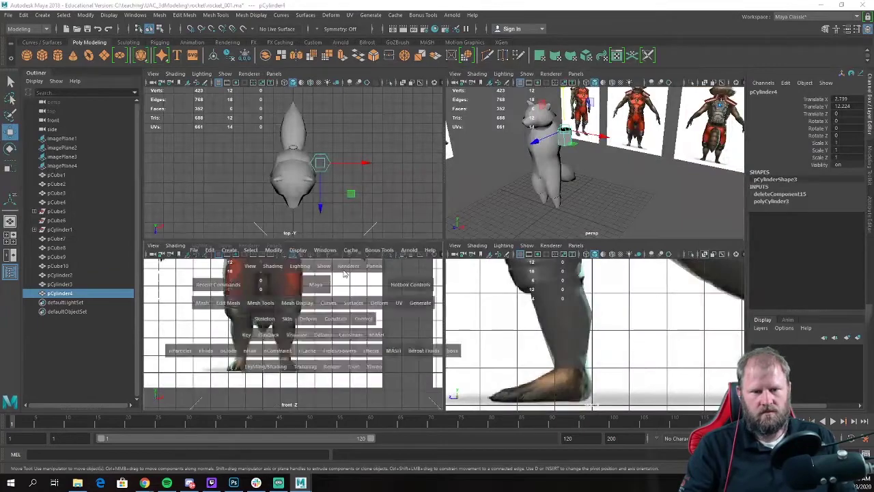
scroll(347, 197, "down", 6)
middle_click_drag(347, 197, 400, 252, "alt")
scroll(338, 270, "up", 6)
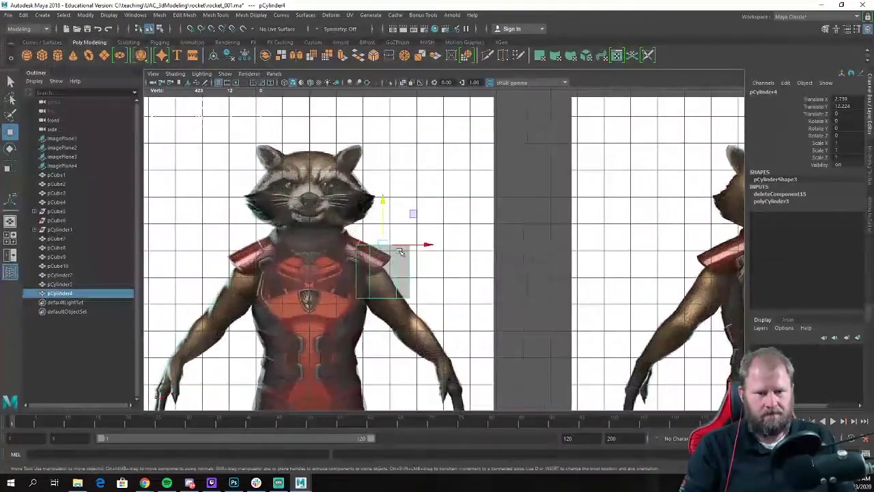
Step: Scale the cylinder uniformly to 0.65, rotate it about 38° in Z and place it over the upper arm at about X 2.25, Y 10.92
scroll(400, 251, "up", 2)
key("e")
key("r")
left_click_drag(363, 244, 383, 234)
key("e")
key("w")
key("r")
key("e")
key("w")
key("r")
left_click_drag(356, 279, 345, 289)
key("w")
middle_click_drag(414, 314, 370, 224, "alt")
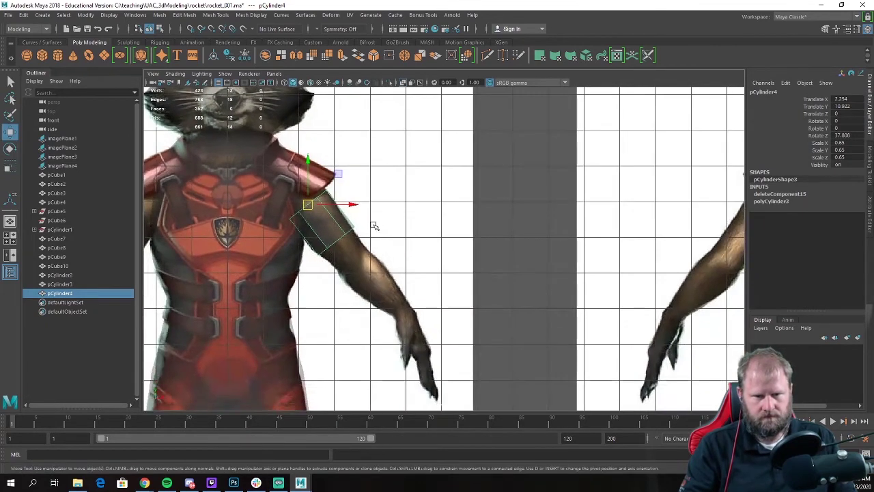
Step: Stretch the arm cylinder down to the wrist with Scale Y about 2.0 and rotate it to about 40.5° in Z
key("r")
left_click_drag(284, 173, 202, 127)
key("w")
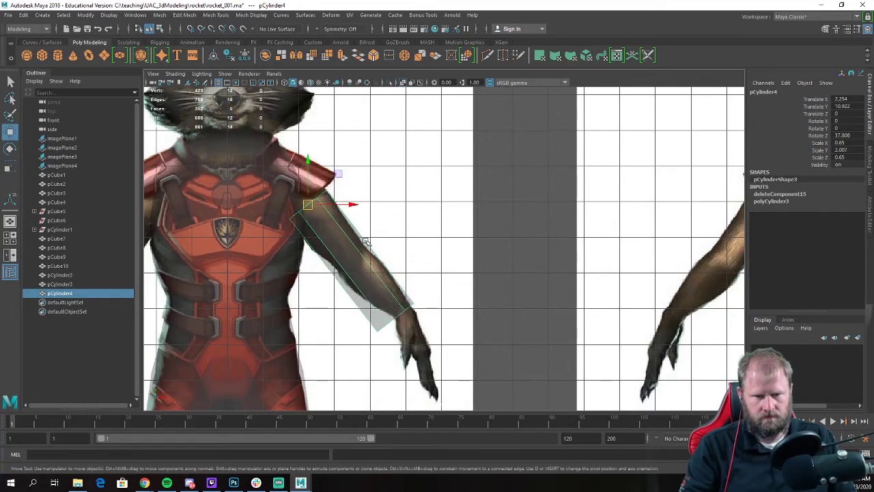
middle_click_drag(380, 257, 383, 244, "alt")
right_click_drag(382, 244, 394, 243, "alt")
key("e")
key("w")
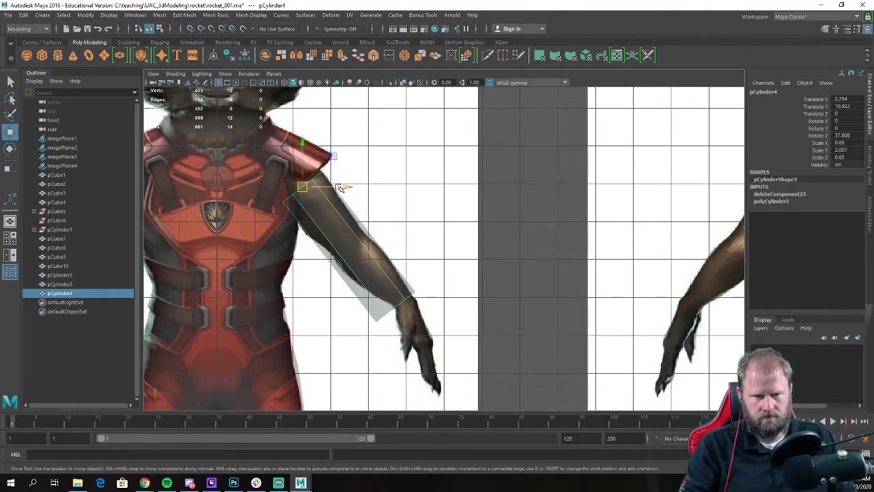
key("e")
left_click_drag(344, 176, 345, 174)
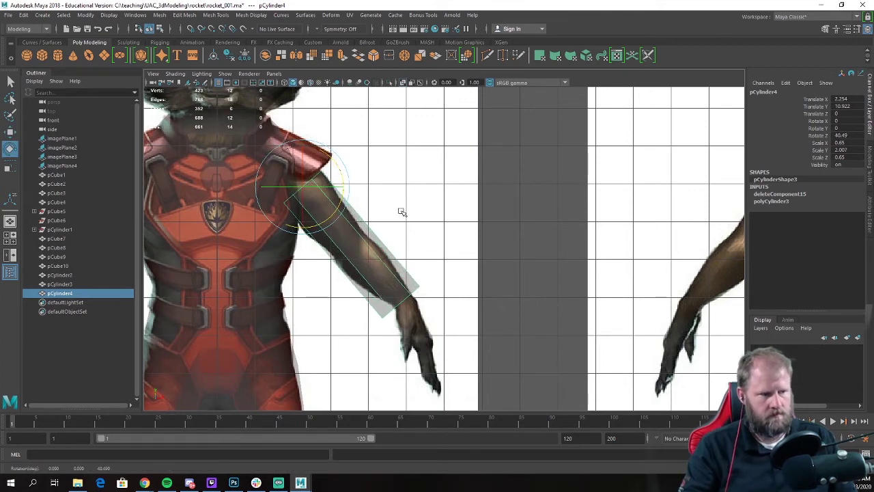
Step: Taper the arm by scaling the cylinder's lower ring of vertices to the wrist width in the front reference
scroll(403, 212, "down", 1)
scroll(405, 211, "up", 4)
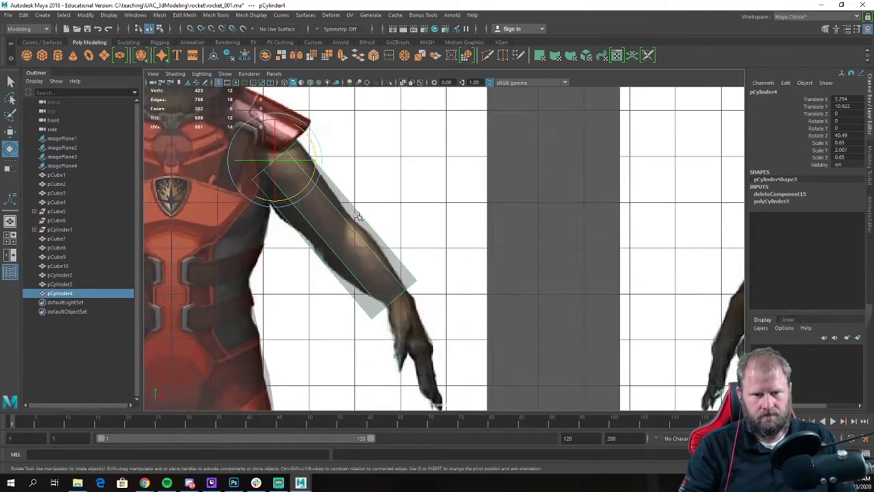
middle_click_drag(372, 253, 387, 218, "alt")
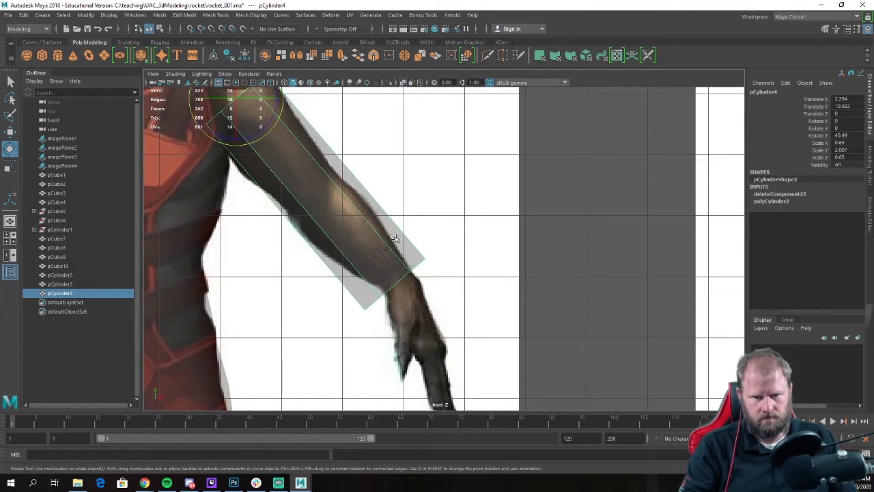
right_click_drag(395, 220, 353, 211)
left_click_drag(291, 212, 516, 369)
key("r")
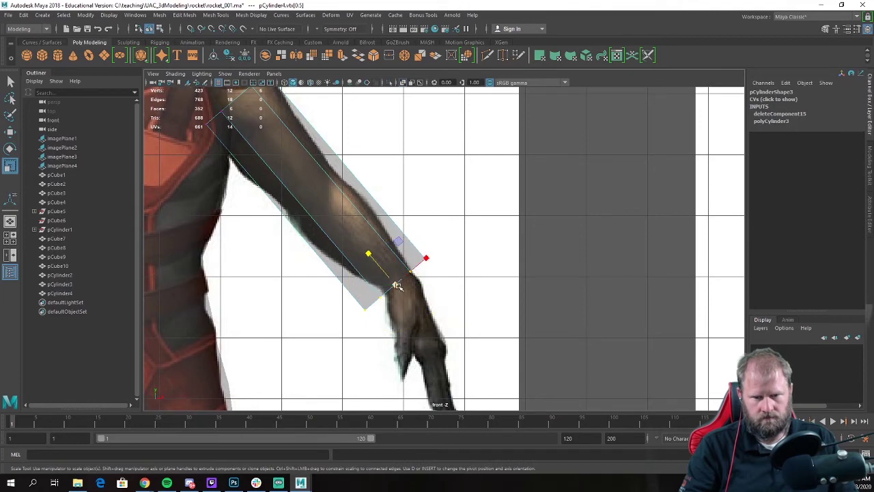
left_click_drag(398, 285, 400, 283)
key("w")
key("e")
key("r")
key("w")
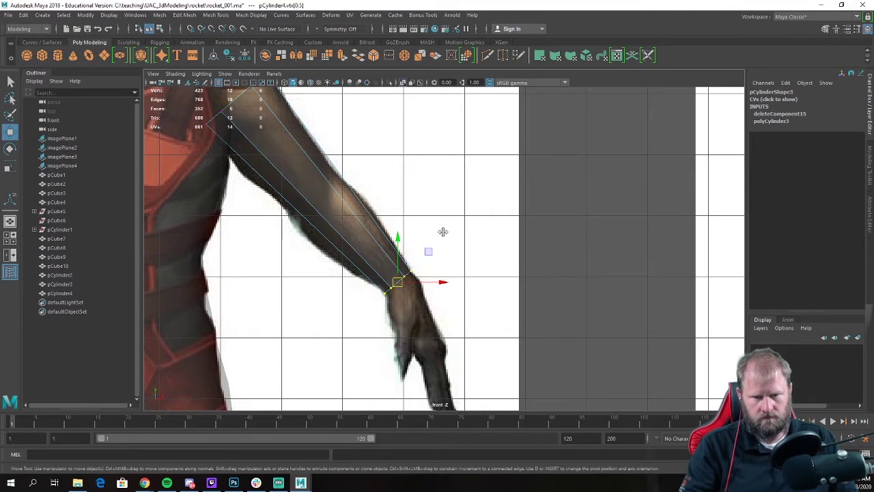
Step: Shift all of the arm's vertices forward in the side view onto the arm in the reference
key("space")
key("space")
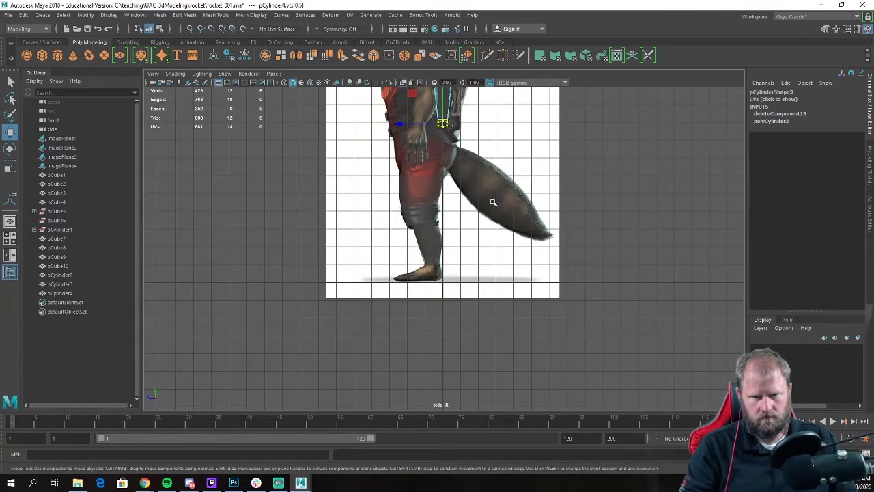
middle_click_drag(455, 133, 481, 275, "alt")
scroll(457, 299, "up", 5)
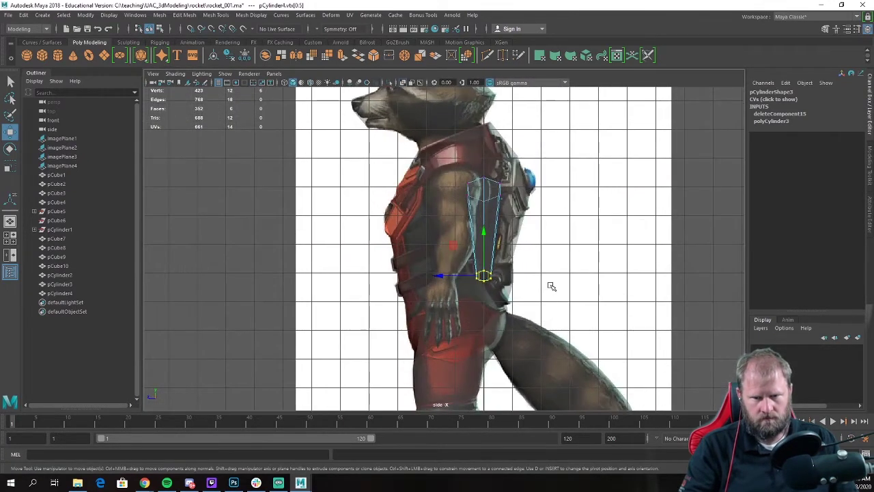
left_click_drag(543, 302, 416, 156)
left_click_drag(442, 229, 413, 227)
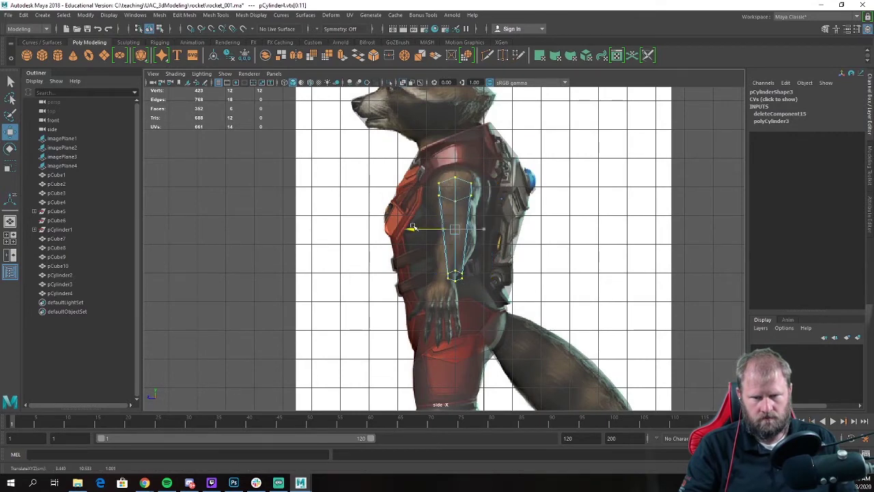
Step: Widen the wrist ring of vertices and move it forward to match the wrist in the side reference
scroll(404, 268, "up", 3)
left_click_drag(501, 301, 389, 287)
key("e")
key("r")
key("e")
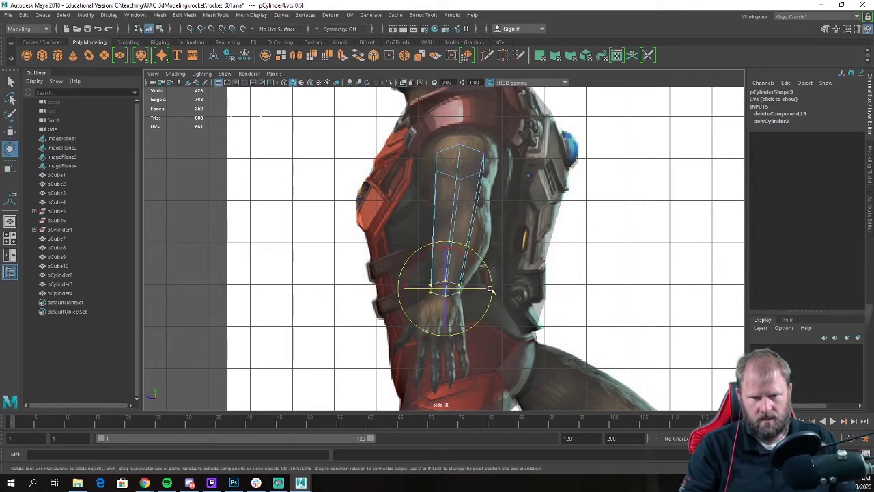
key("w")
scroll(469, 196, "up", 2)
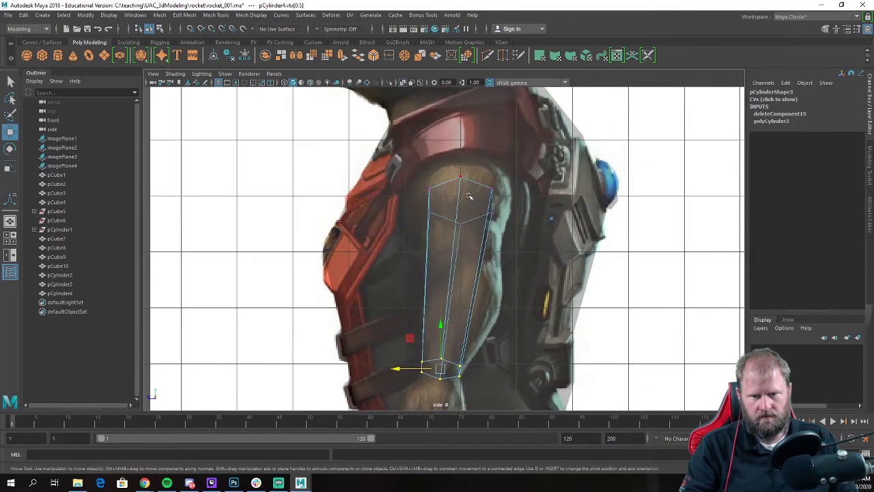
Step: Scale the shoulder ring of vertices wider front to back to match the upper arm in the side reference
left_click_drag(508, 161, 410, 229)
key("r")
left_click_drag(420, 201, 396, 202)
Step: Rotate the shoulder ring of vertices slightly in the front view to follow the shoulder opening
key("space")
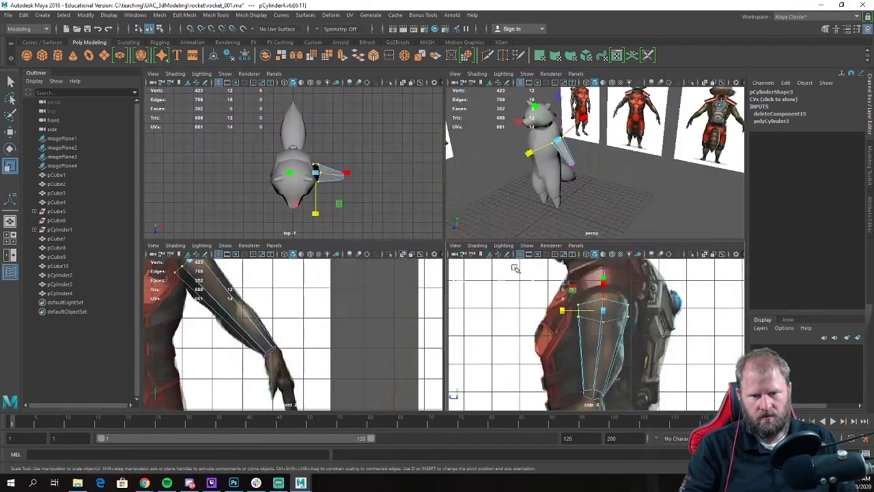
key("space")
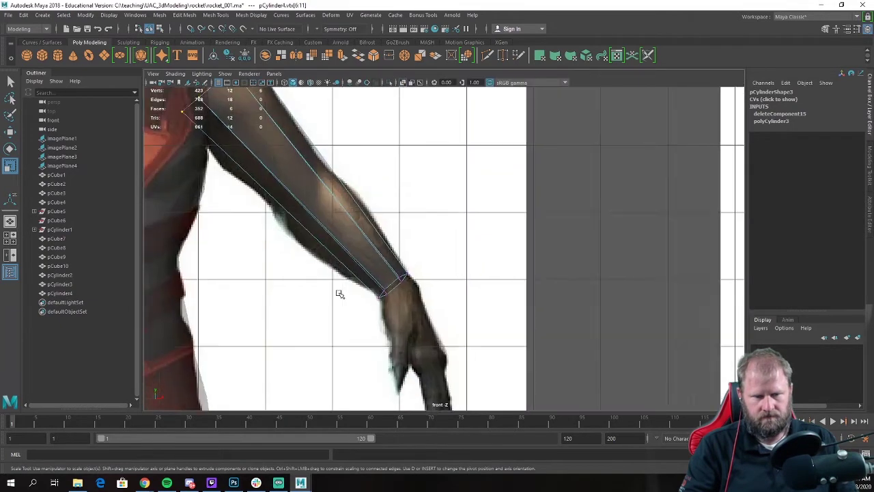
scroll(339, 294, "up", 3)
middle_click_drag(345, 294, 470, 291, "alt")
key("w")
middle_click_drag(425, 140, 427, 298, "alt")
scroll(410, 294, "up", 1)
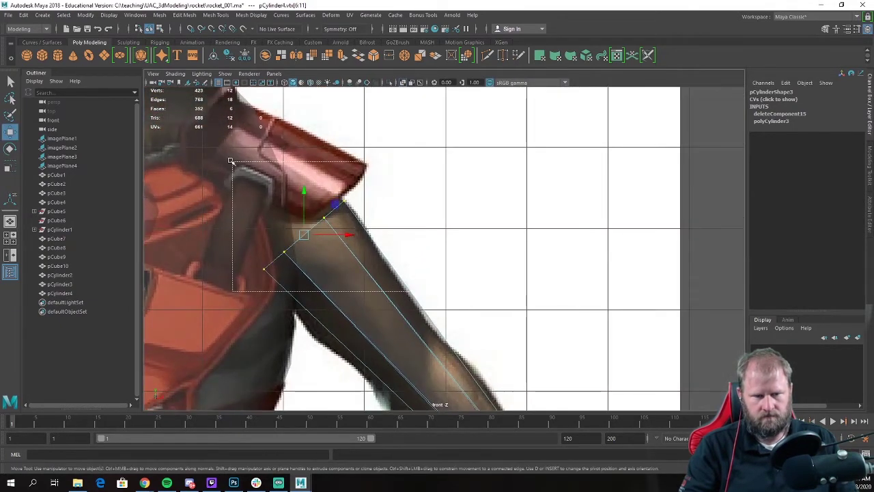
key("e")
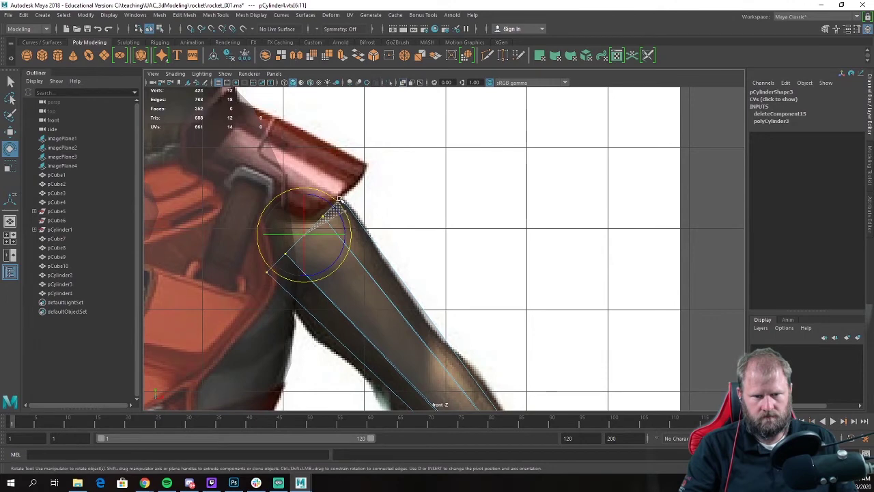
left_click_drag(339, 199, 332, 187)
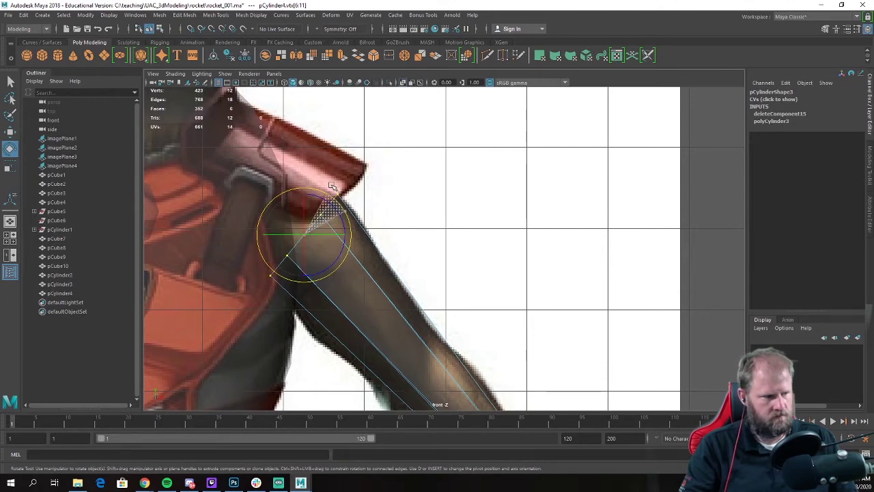
key("w")
middle_click_drag(382, 235, 378, 211, "alt")
right_click_drag(376, 222, 360, 233, "alt")
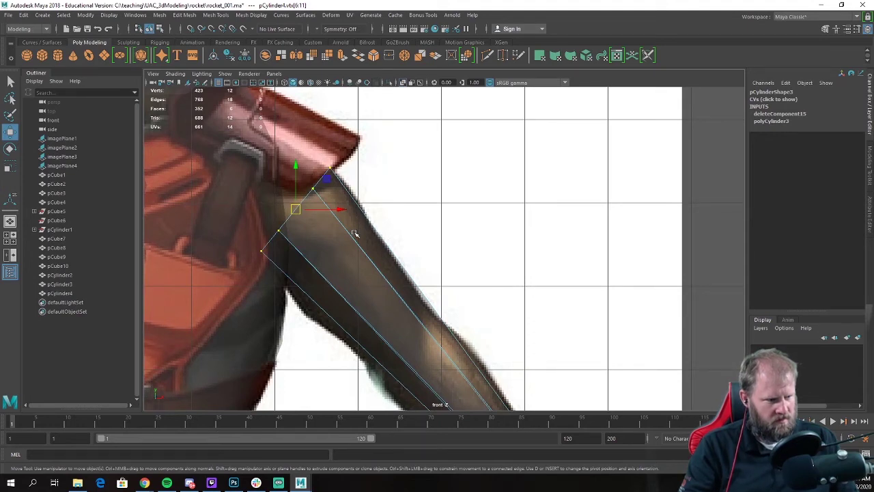
Step: Insert two edge loops around the arm, one at the elbow and one just below it on the forearm
middle_click_drag(396, 293, 312, 191, "alt")
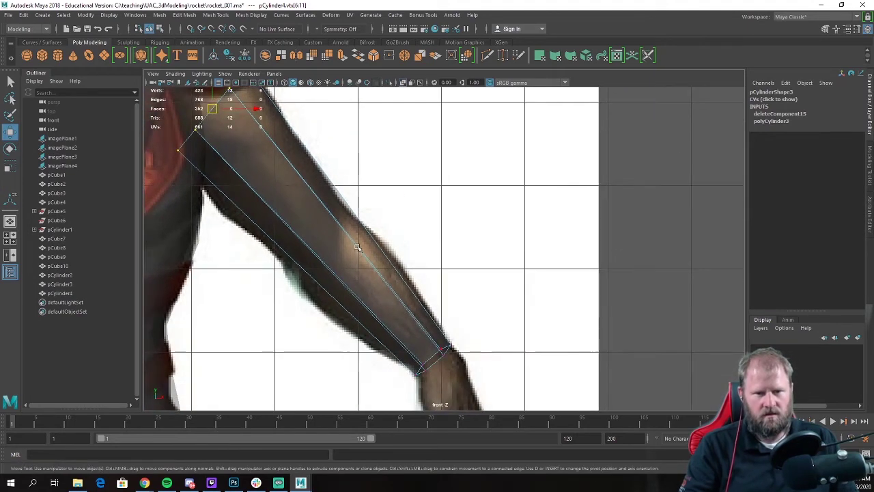
right_click_drag(359, 243, 321, 238)
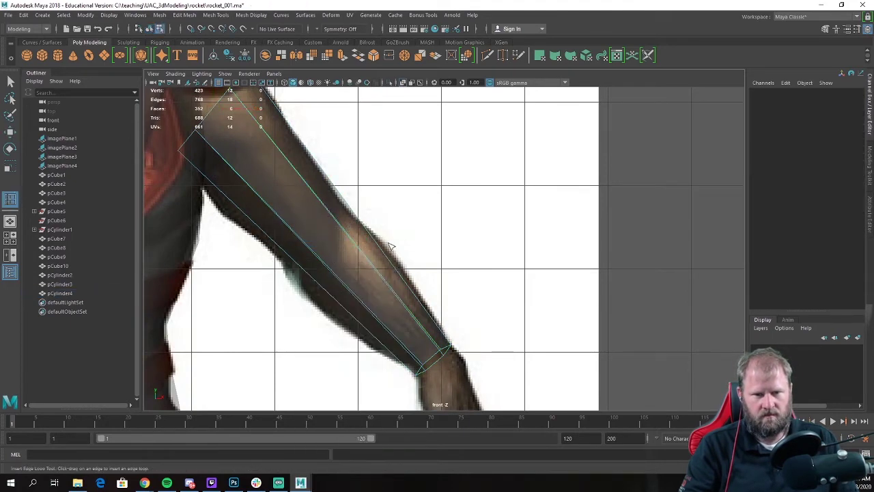
left_click_drag(349, 235, 334, 228)
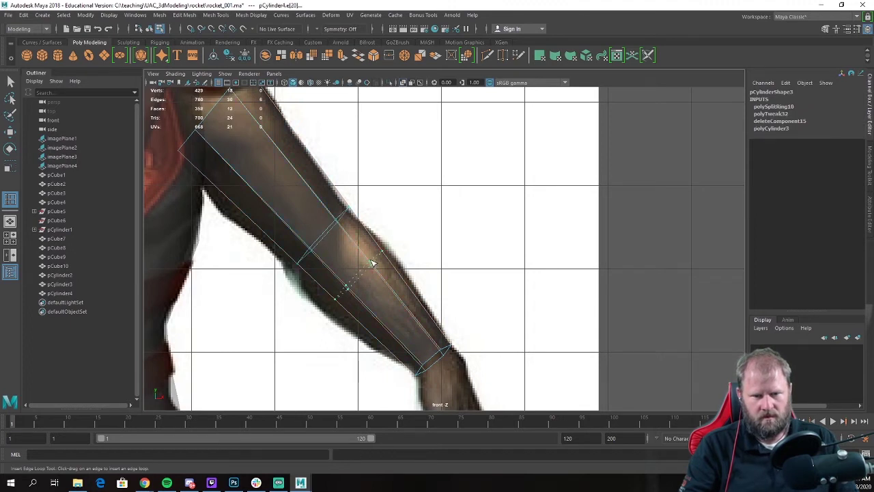
left_click_drag(381, 265, 380, 265)
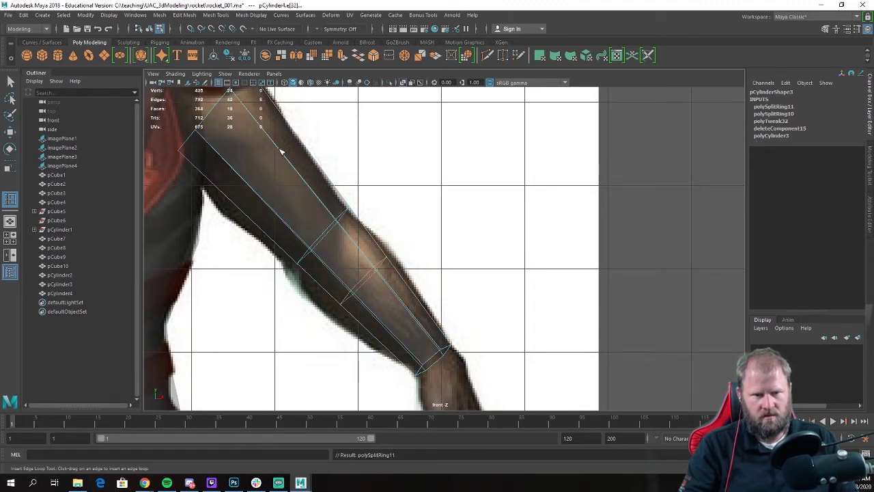
Step: Insert an edge loop midway along the upper arm and widen it to the arm's outline in the front reference
left_click_drag(288, 157, 265, 181)
key("r")
key("w")
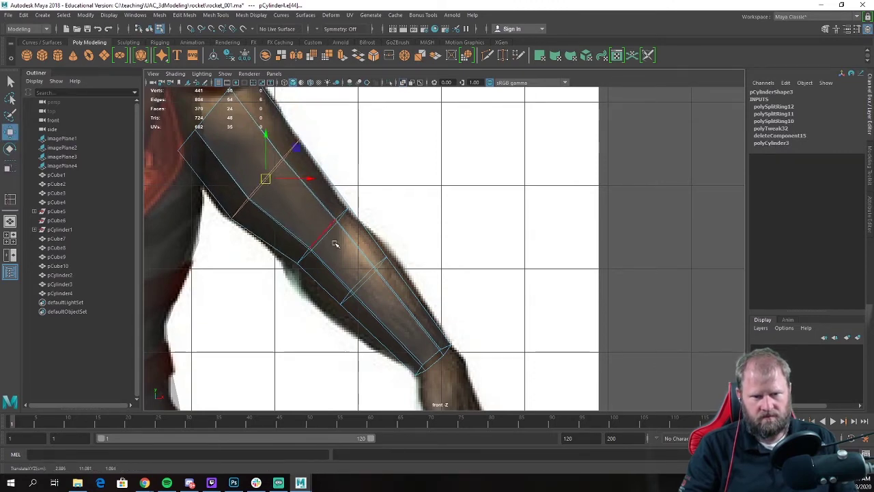
Step: Scale and shift the forearm edge loop to match the forearm's outline in the front reference
middle_click_drag(367, 286, 355, 237, "alt")
double_click(353, 230)
key("e")
key("r")
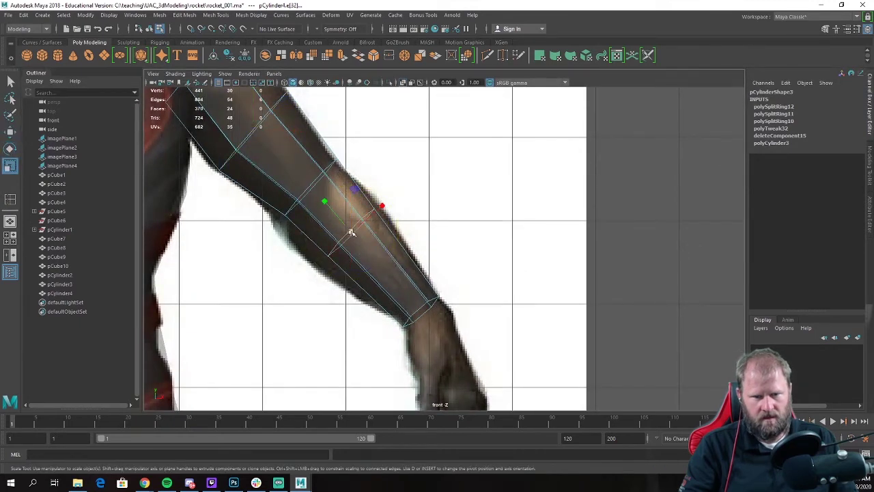
mouse_move(351, 230)
left_mouse_down()
mouse_move(368, 228)
mouse_move(340, 226)
left_mouse_up()
key("e")
key("r")
key("w")
Step: Adjust the elbow edge loop to fit the elbow's outline in the front reference
double_click(307, 194)
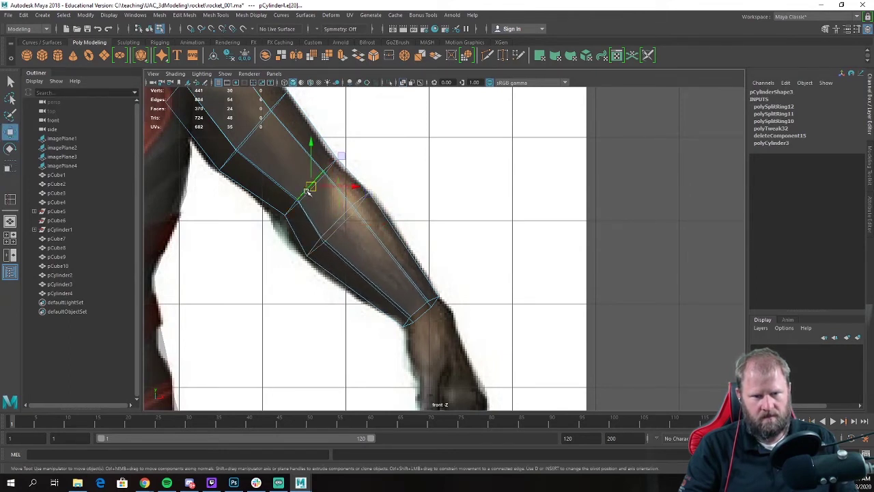
key("e")
key("r")
key("w")
scroll(387, 195, "down", 6)
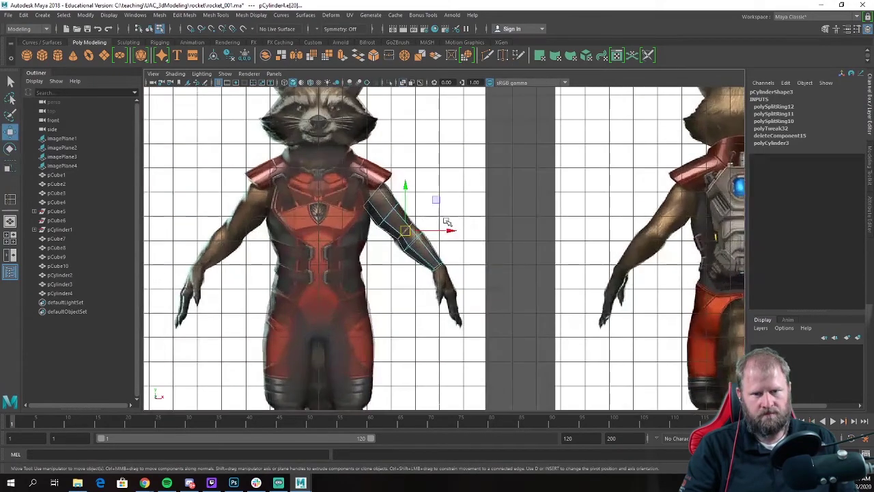
Step: Widen the forearm edge loop front to back in the side view and move it backward to match the reference
key("space")
key("space")
left_click_drag(530, 191, 441, 242, "alt")
key("space")
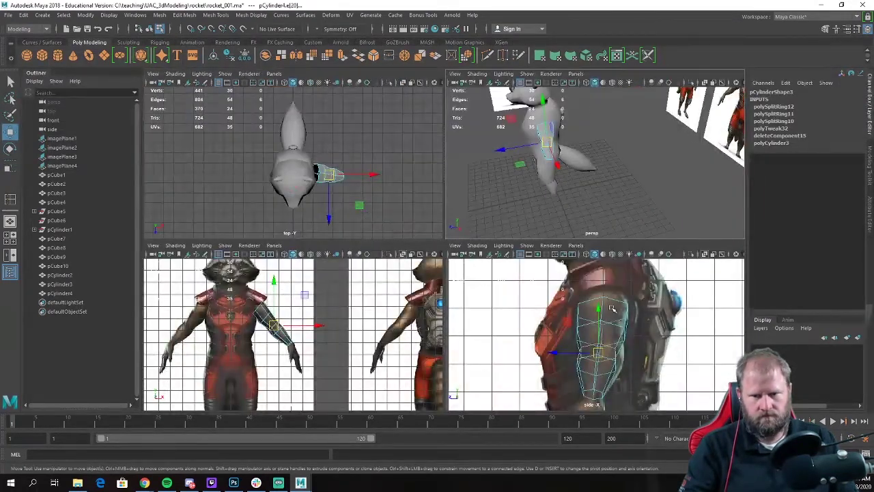
scroll(612, 308, "up", 3)
key("space")
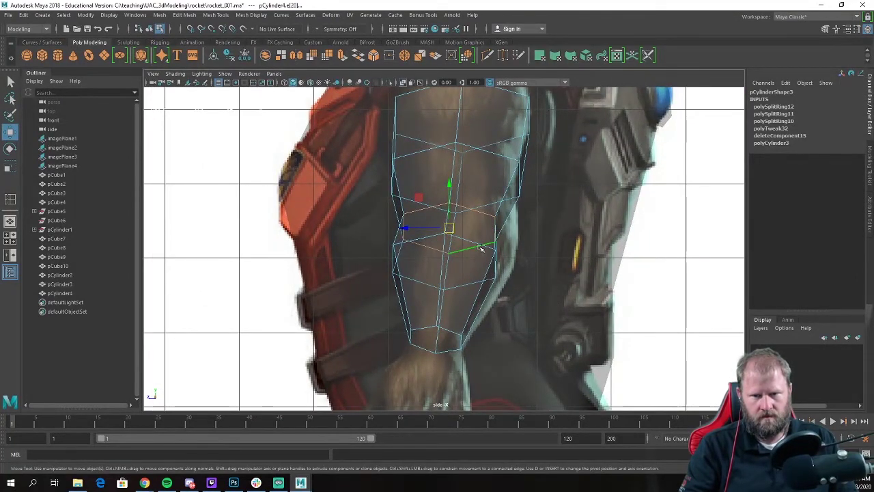
double_click(481, 246)
key("e")
key("r")
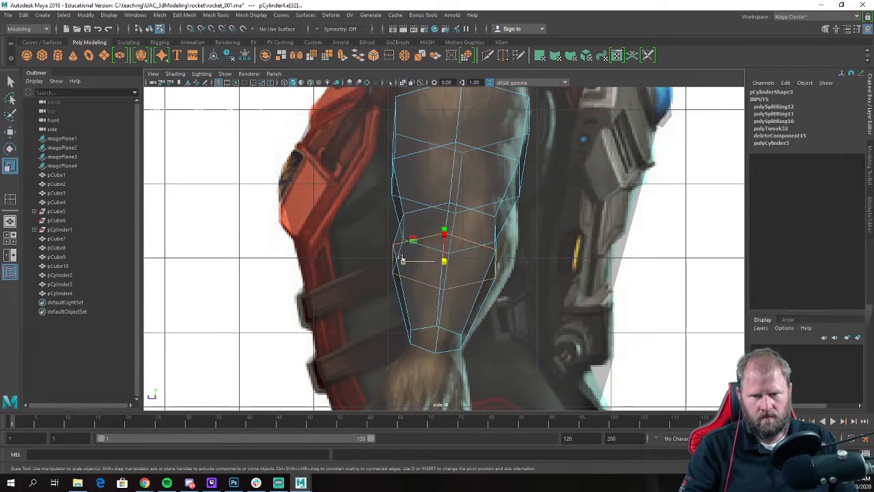
left_click_drag(403, 261, 415, 262)
key("w")
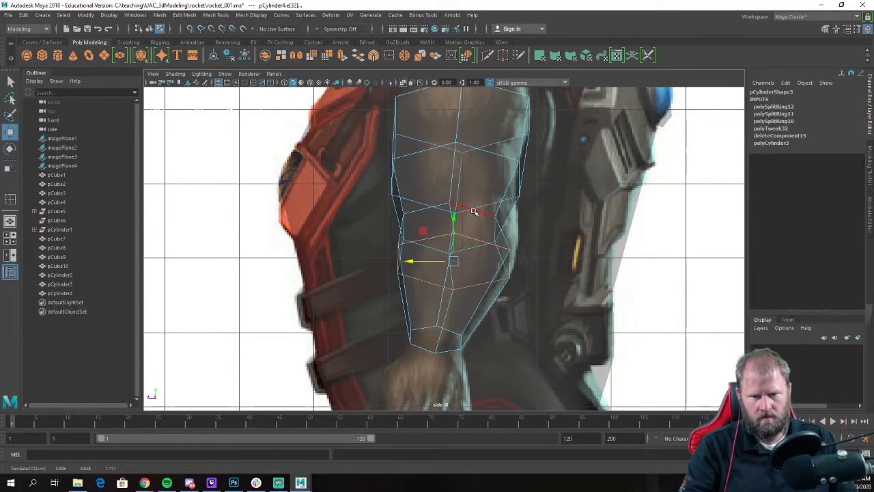
Step: Move the elbow edge loop backward in the side view and rotate it slightly to match the arm's bend
double_click(473, 212)
key("e")
key("w")
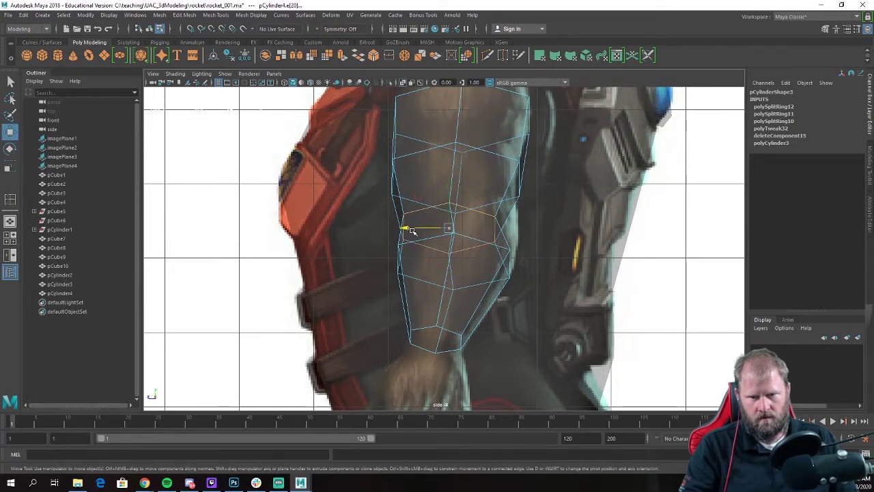
left_click_drag(412, 231, 419, 231)
key("e")
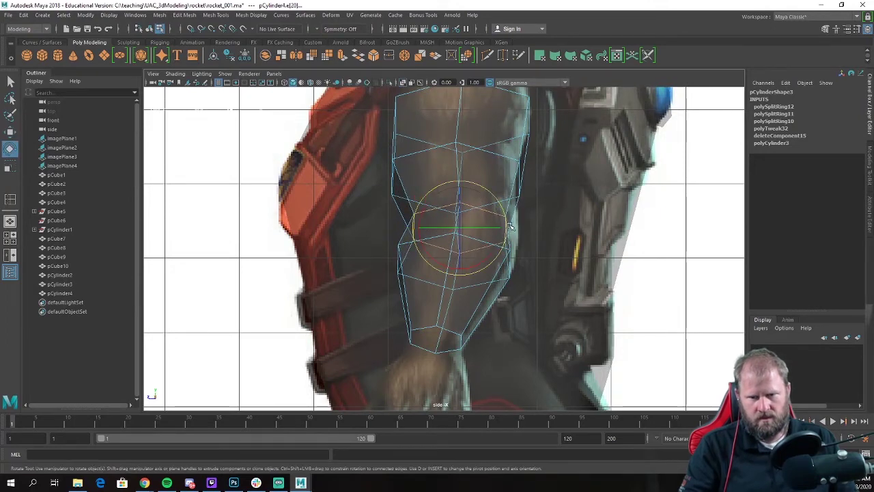
left_click_drag(506, 222, 504, 217)
key("w")
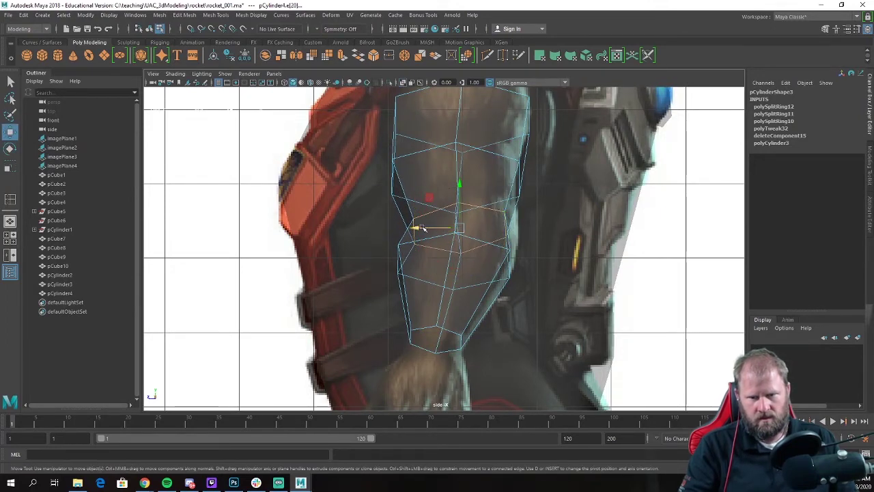
left_click_drag(423, 228, 425, 229)
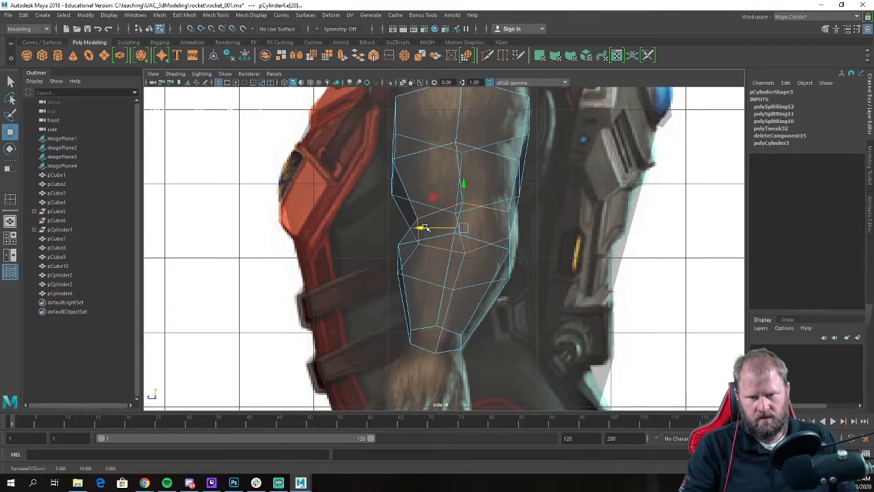
Step: Scale the upper-arm edge loop front to back in the side view to fit the arm's outline in the reference
double_click(492, 161)
key("r")
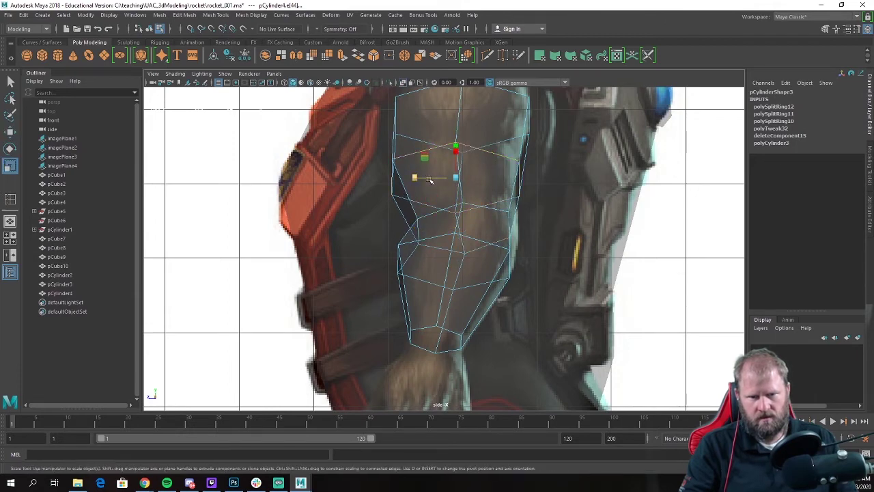
left_click_drag(415, 178, 410, 178)
key("w")
Step: Shift the edge loop at the arm's shoulder end slightly forward in the side view to match the reference
middle_click_drag(441, 96, 443, 146, "alt")
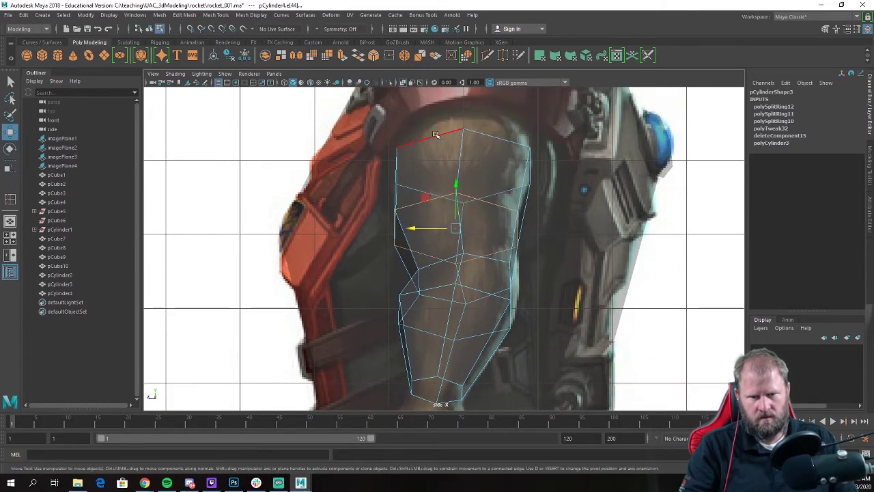
double_click(435, 134)
key("e")
key("r")
left_click_drag(423, 166, 415, 167)
key("w")
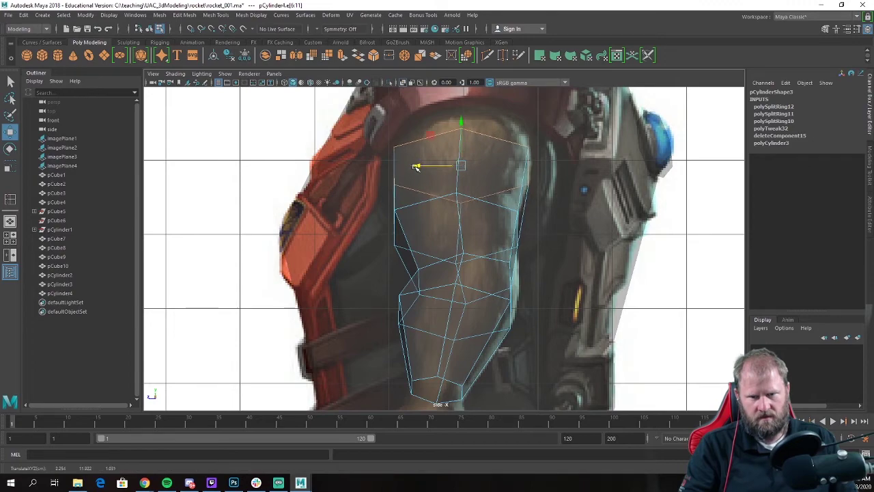
Step: Return to the perspective view and examine the arm's shape and placement against the body
key("space")
key("space")
left_click_drag(497, 182, 433, 160, "alt")
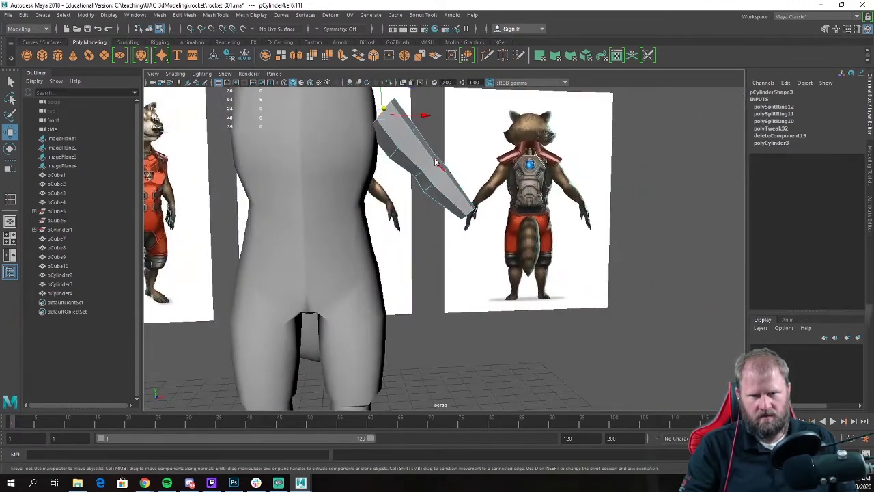
left_click(457, 131)
left_click_drag(539, 299, 500, 287, "alt")
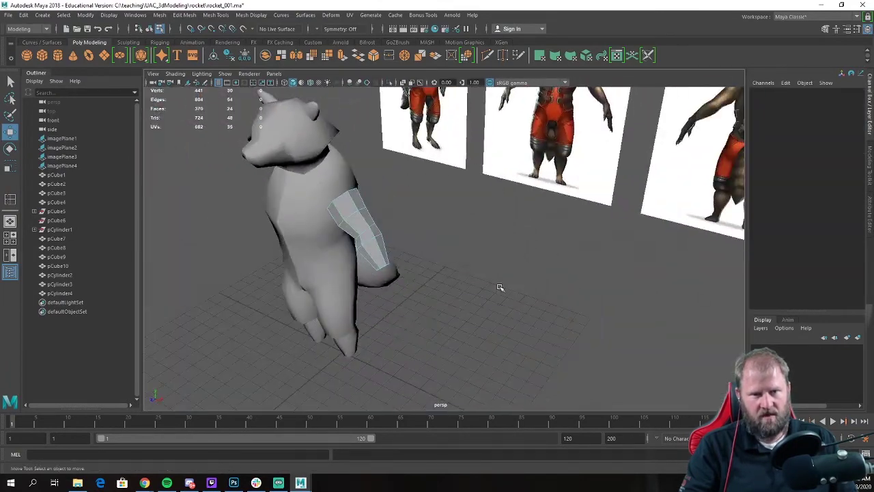
left_click_drag(434, 263, 476, 240, "alt")
Step: Switch the arm back to object mode and snap its pivot to the grid origin between the feet
right_click_drag(362, 212, 418, 196)
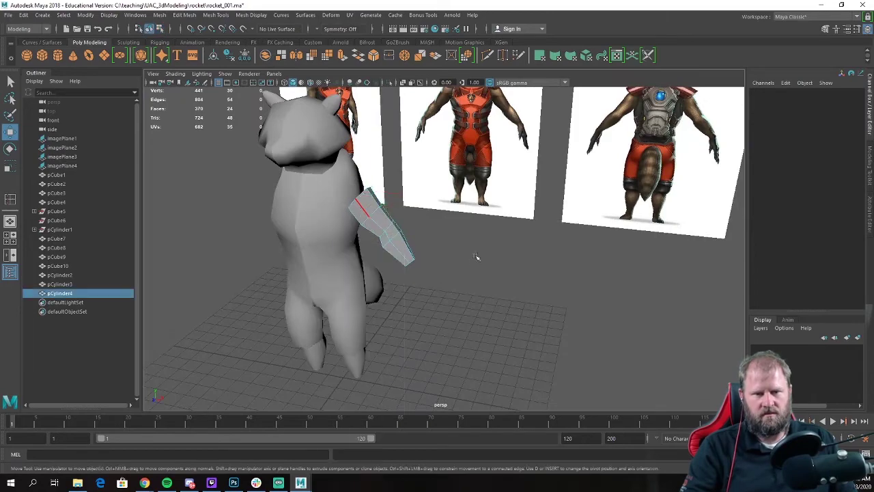
left_click(475, 257)
left_click_drag(422, 278, 394, 331, "alt")
left_click(450, 193)
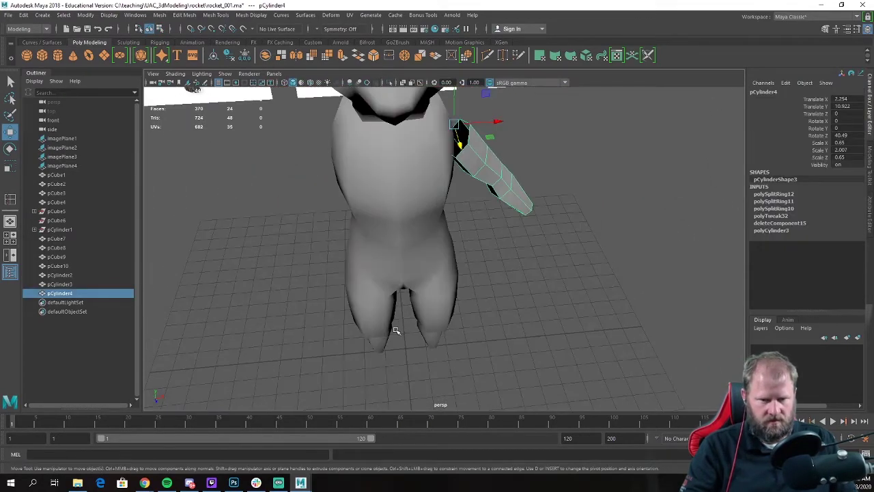
key("d")
key("x")
middle_click_drag(423, 324, 406, 347)
Step: Try to mirror the arm to the other side with Duplicate Special, and delete the copy
left_click_drag(486, 286, 471, 273, "alt")
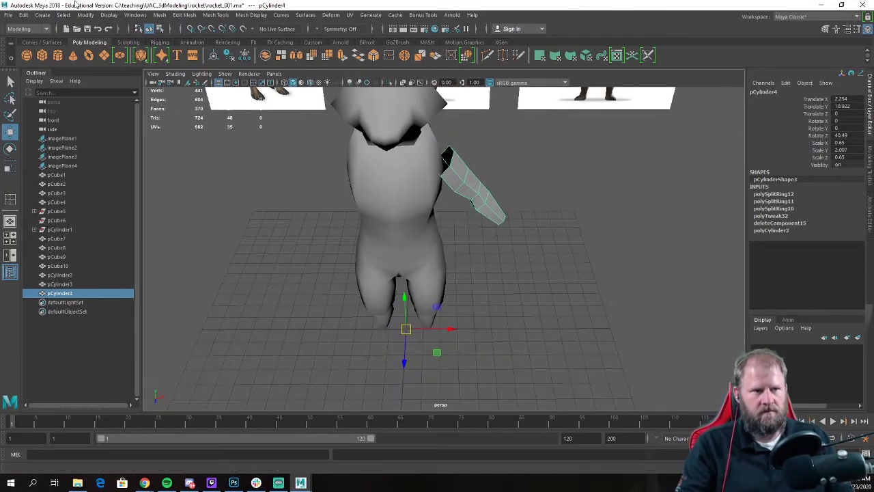
left_click(24, 14)
left_click(58, 160)
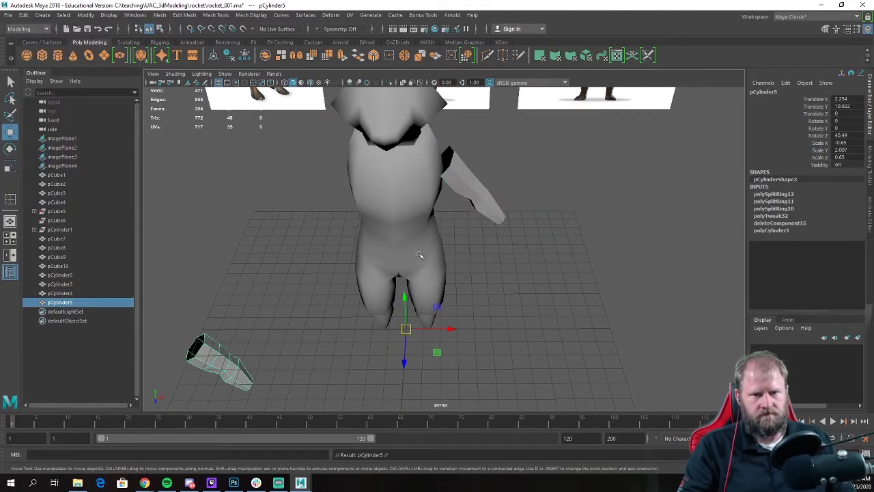
left_click(433, 267)
left_click(203, 349)
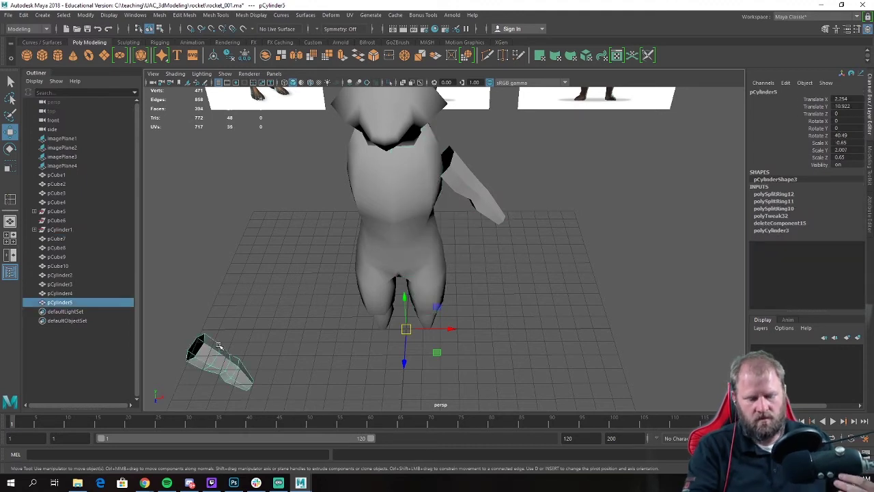
key("Delete")
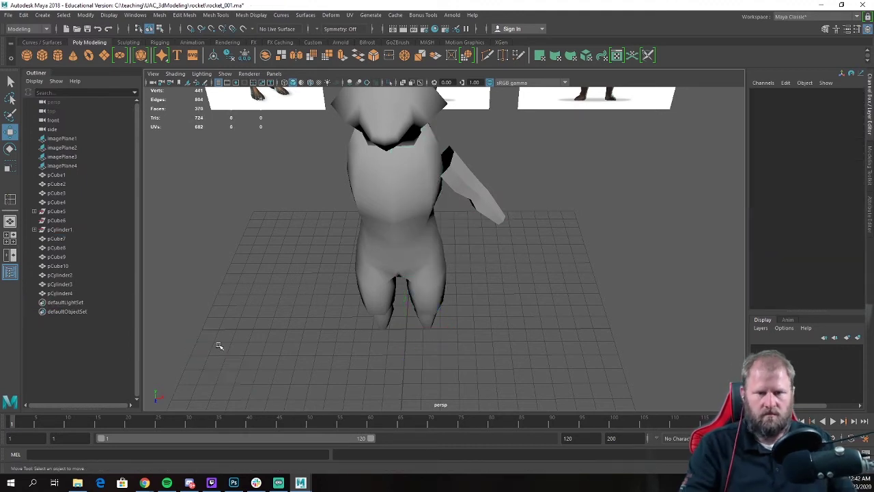
Step: Save the scene, try Duplicate Special on the original arm once more, and delete the second copy
left_click(463, 187)
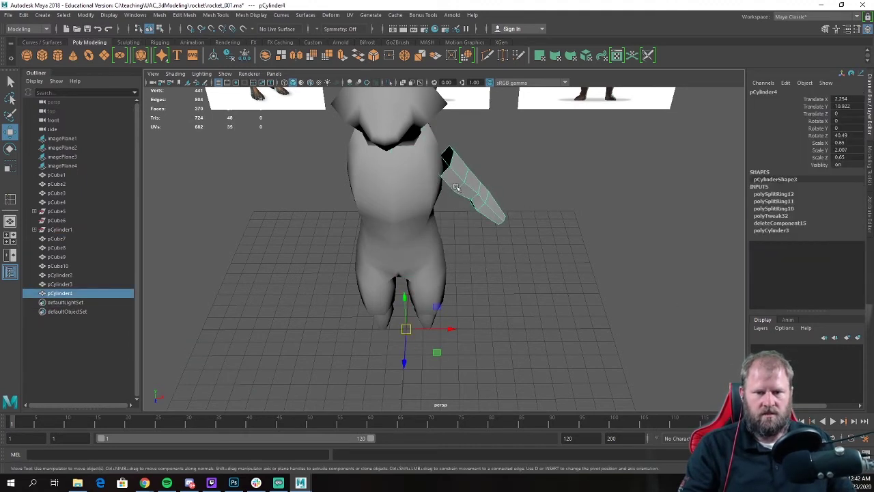
left_click(82, 16)
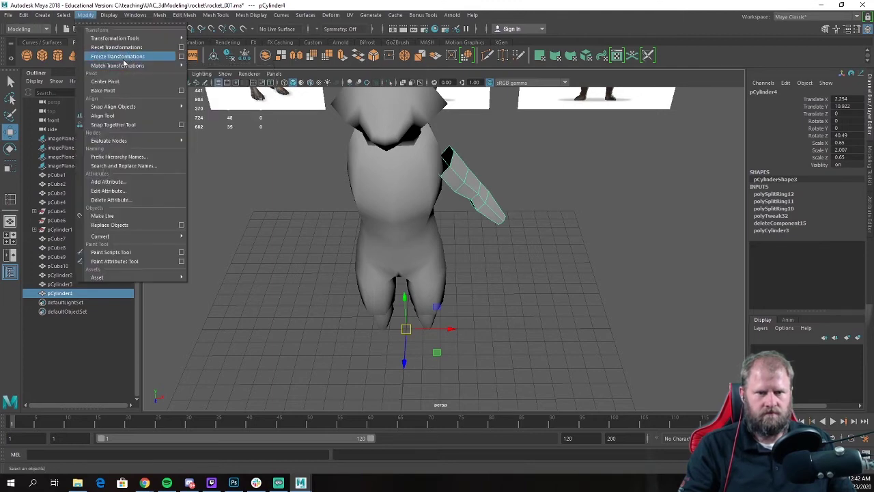
left_click_drag(480, 234, 539, 263, "alt")
key("ctrl+s")
left_click(25, 15)
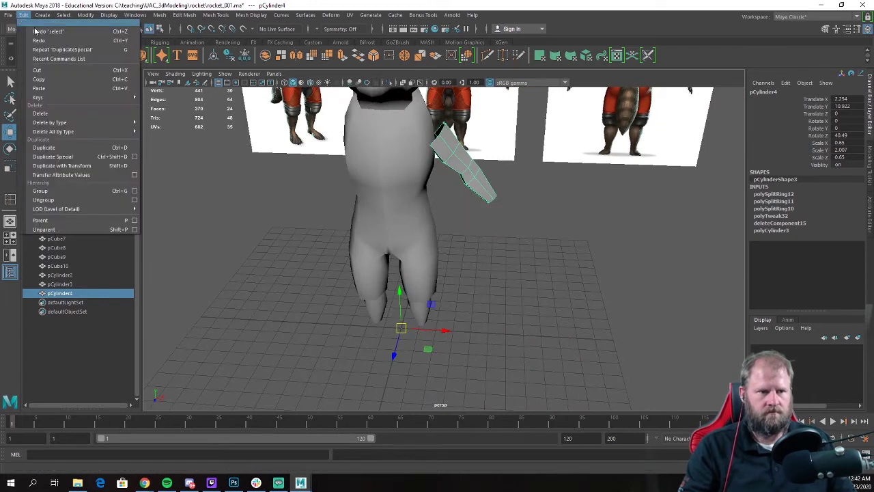
left_click(79, 161)
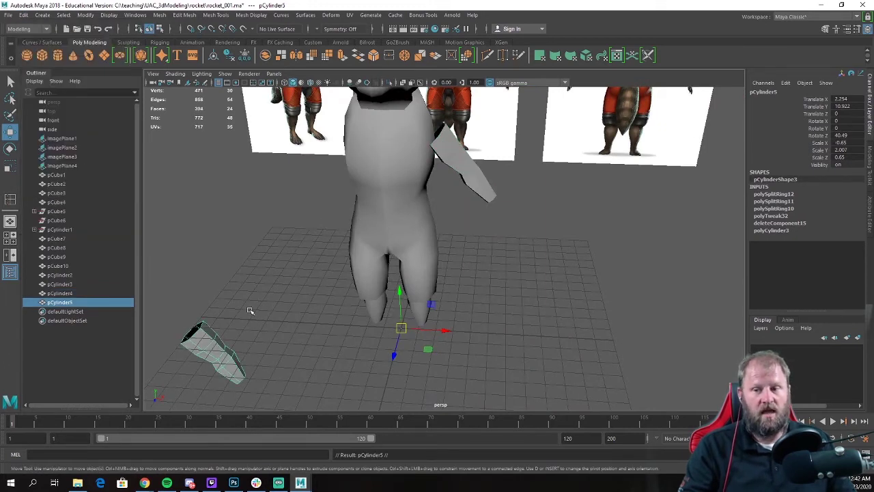
left_click_drag(250, 311, 256, 312, "alt")
key("Delete")
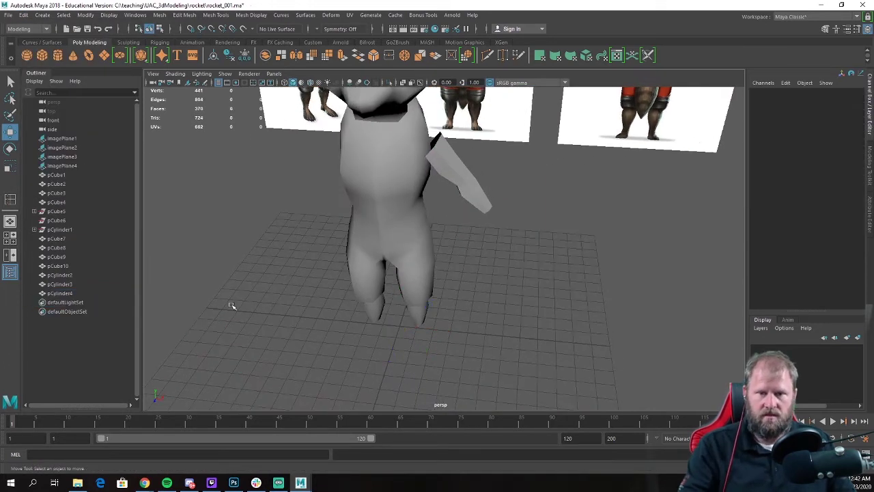
Step: Freeze the transformations of the original arm
left_click(464, 169)
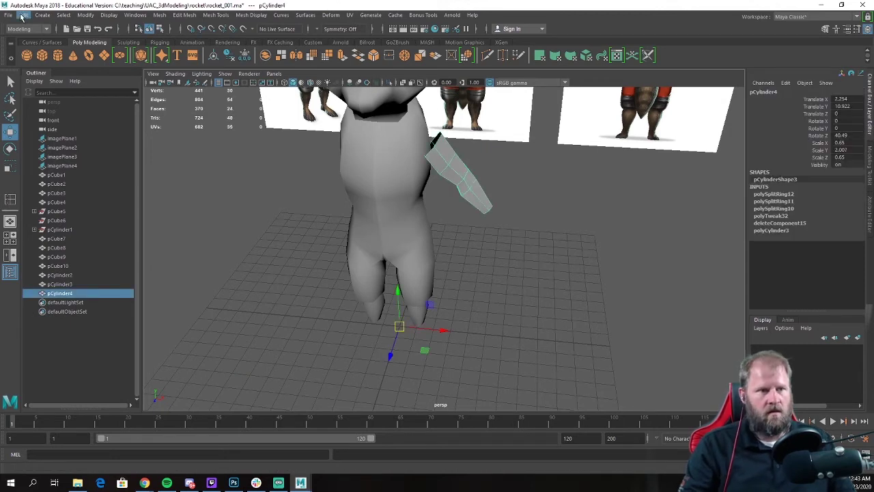
left_click(85, 15)
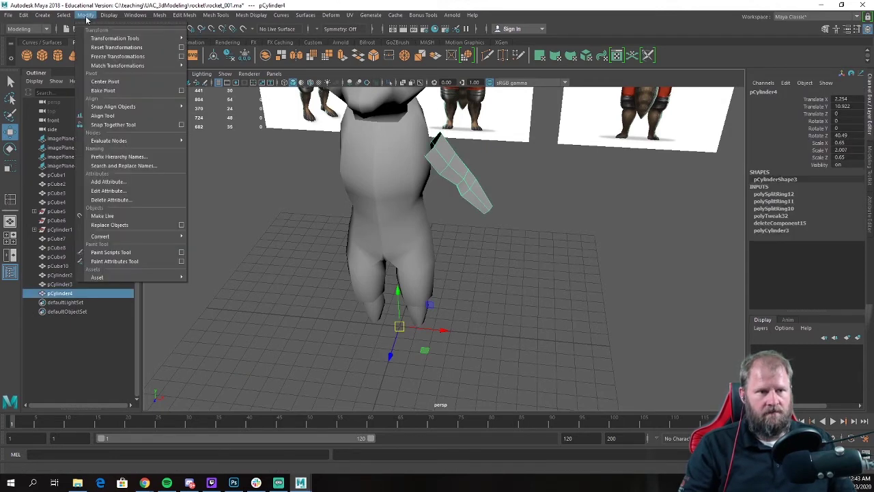
left_click(117, 56)
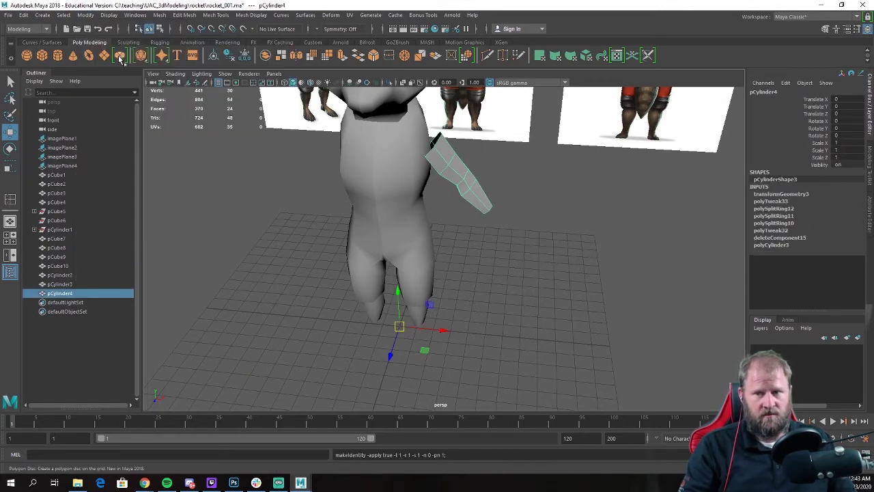
Step: Create the opposite arm as a mirrored copy with Duplicate Special
left_click(24, 15)
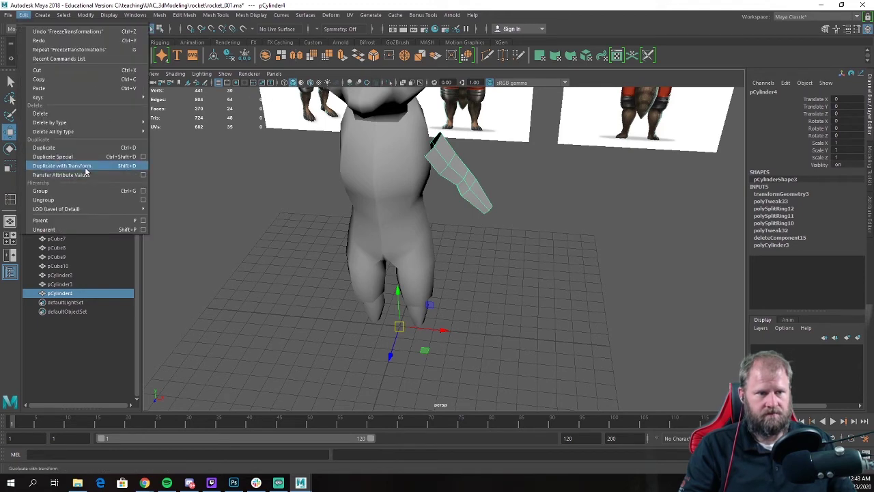
left_click(80, 158)
left_click(508, 264)
right_click_drag(512, 252, 490, 201, "alt")
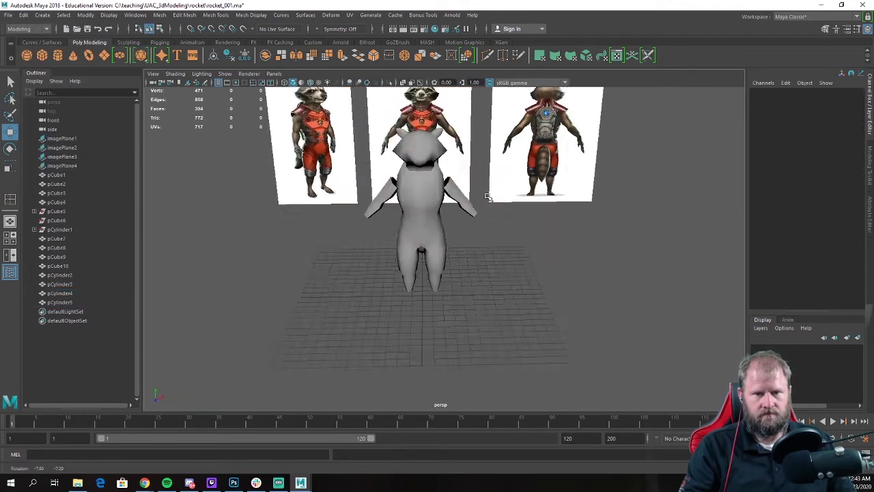
left_click_drag(482, 213, 499, 185, "alt")
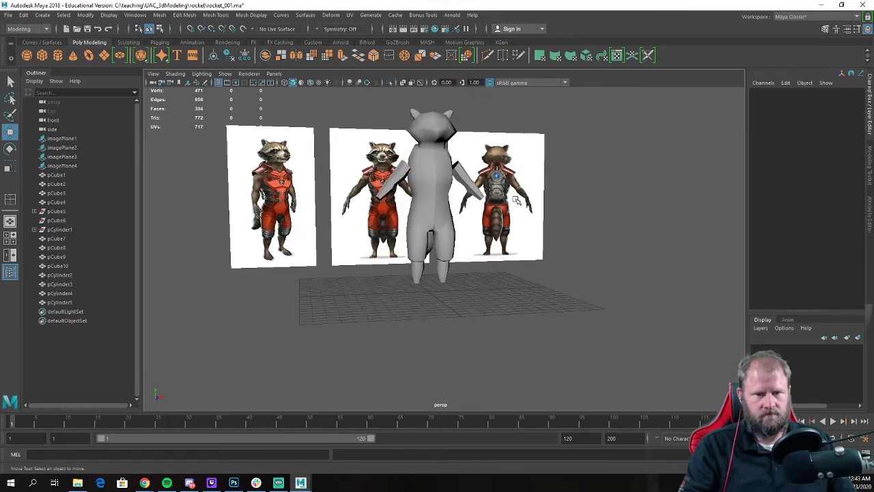
left_click_drag(382, 256, 513, 210, "alt")
Step: Apply Soften Edge to the original arm to smooth its shading
left_click(442, 199)
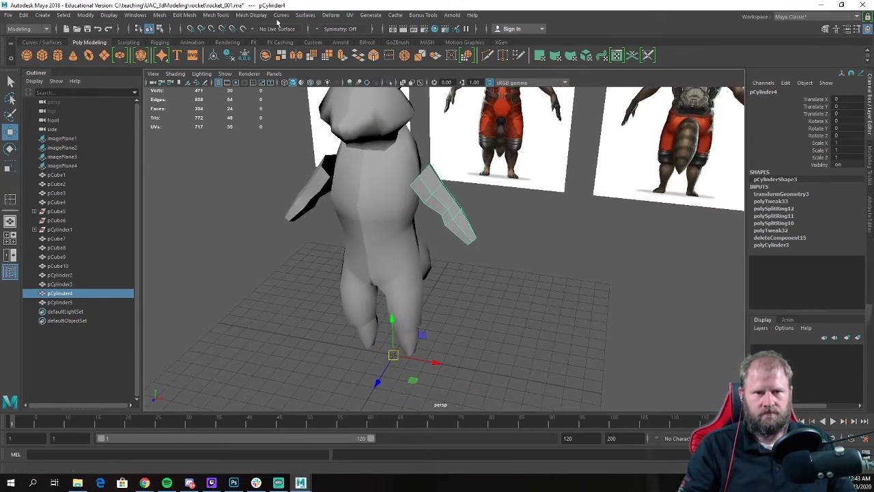
left_click(251, 15)
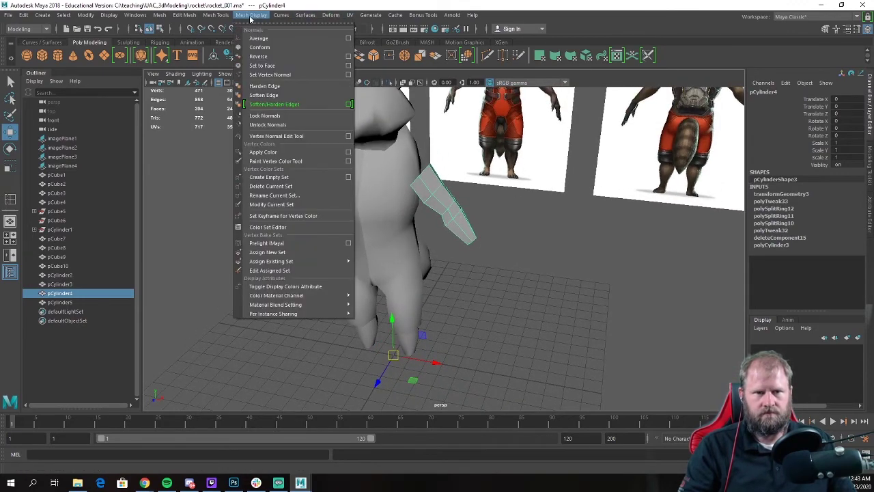
left_click(304, 96)
left_click(514, 212)
left_click_drag(514, 212, 544, 205, "alt")
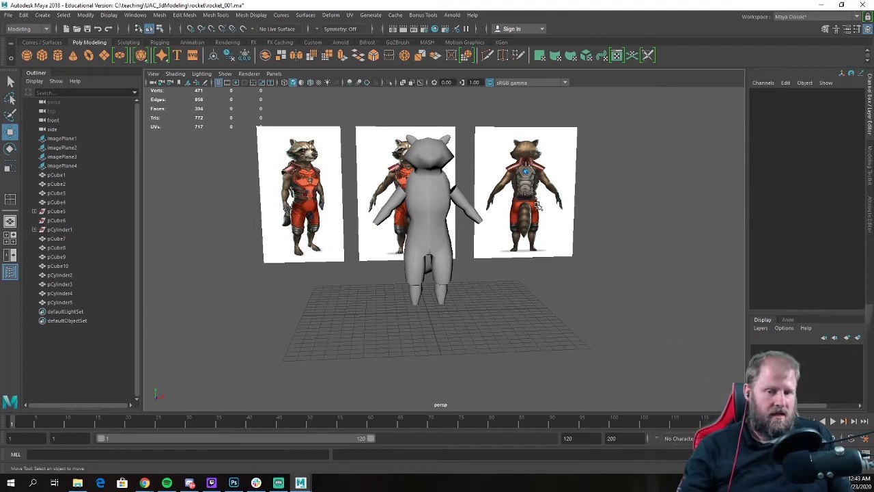
Step: Examine the torso and arm wireframes up close from several angles, especially around the elbow
right_click_drag(307, 183, 440, 172, "alt")
left_click(451, 170)
right_click_drag(513, 150, 497, 214, "alt")
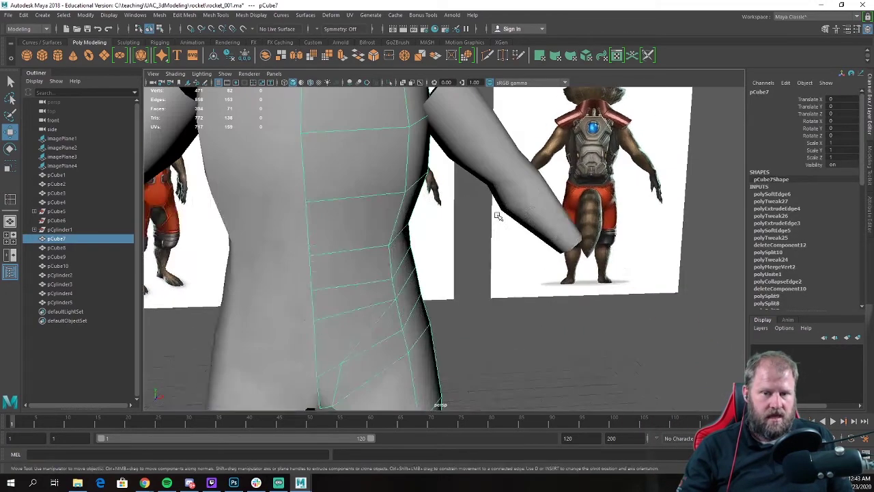
left_click_drag(539, 198, 428, 229, "alt")
left_click(249, 202)
middle_click_drag(250, 202, 333, 203, "alt")
scroll(331, 206, "up", 4)
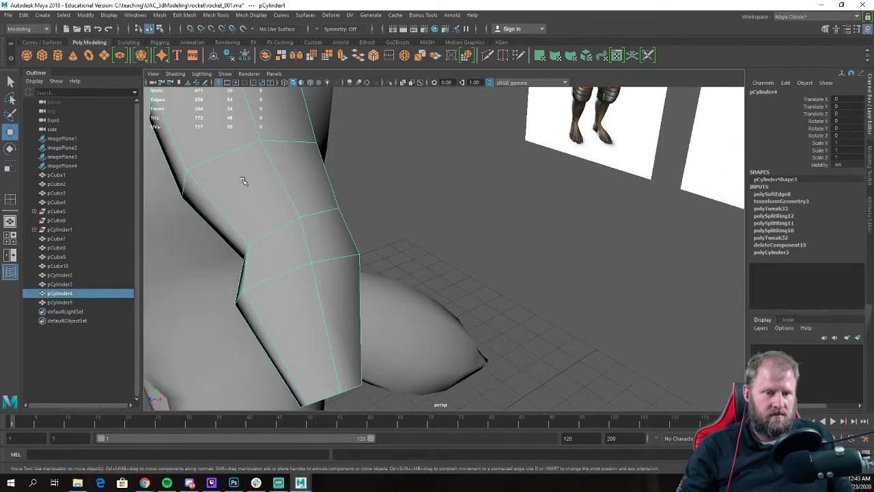
left_click_drag(279, 169, 230, 198, "alt")
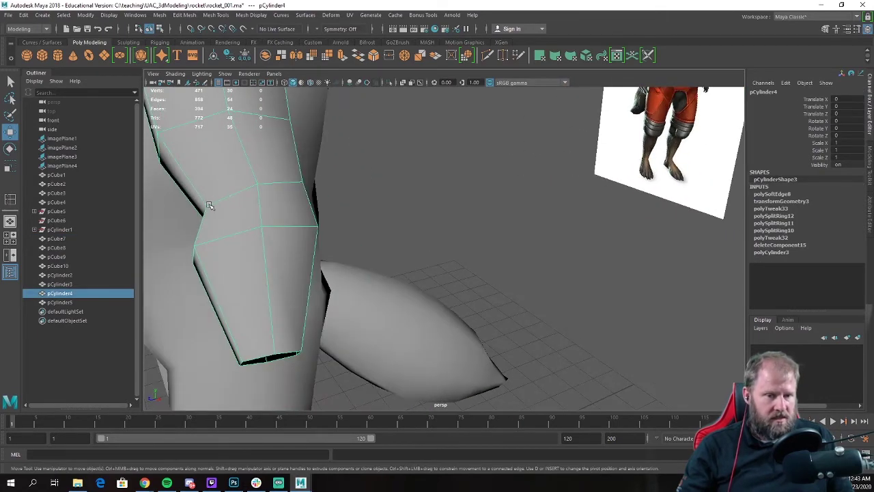
mouse_move(298, 182)
left_mouse_down("alt")
mouse_move(259, 189)
mouse_move(289, 181)
left_mouse_up("alt")
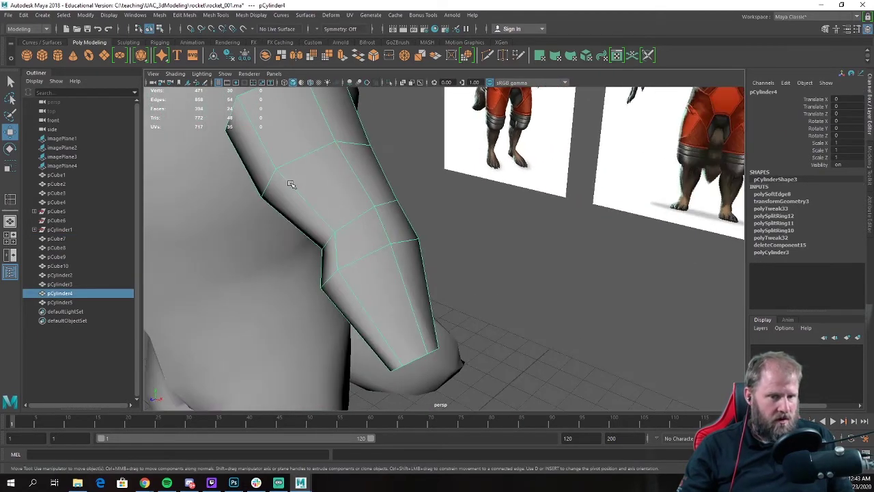
Step: Try to scale up the edge loop around the middle of the upper arm
right_click_drag(289, 181, 289, 157)
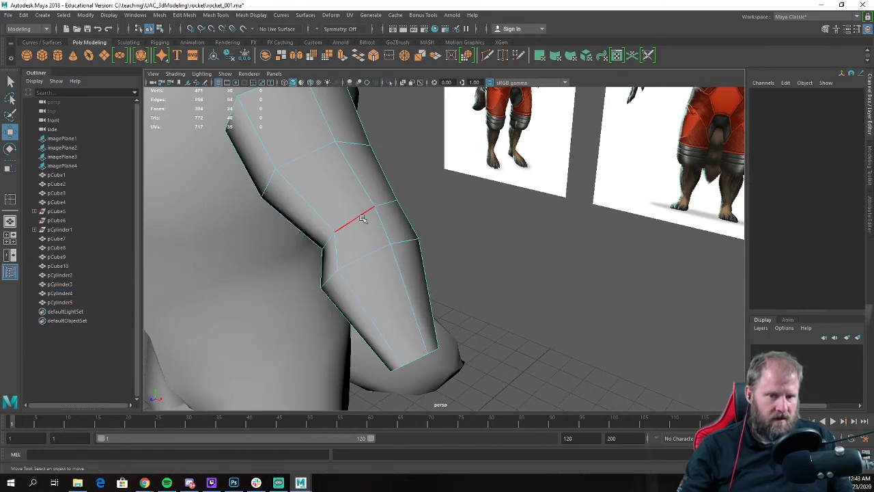
left_click(313, 153)
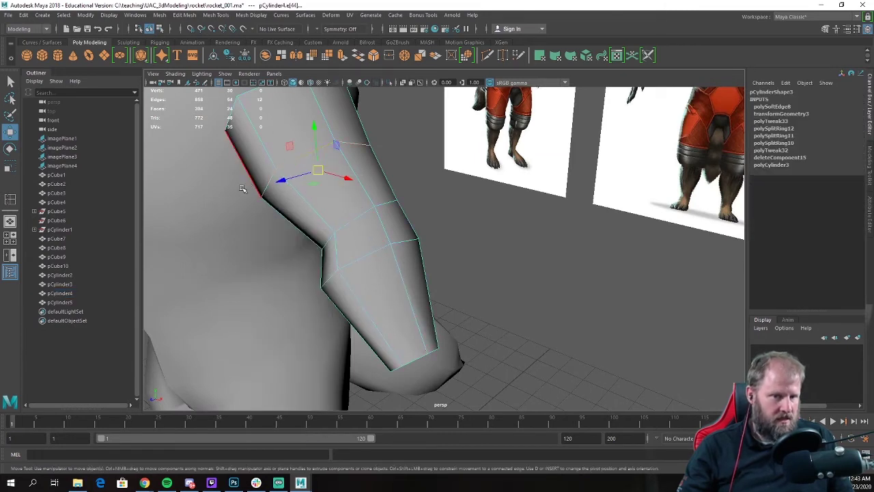
key("r")
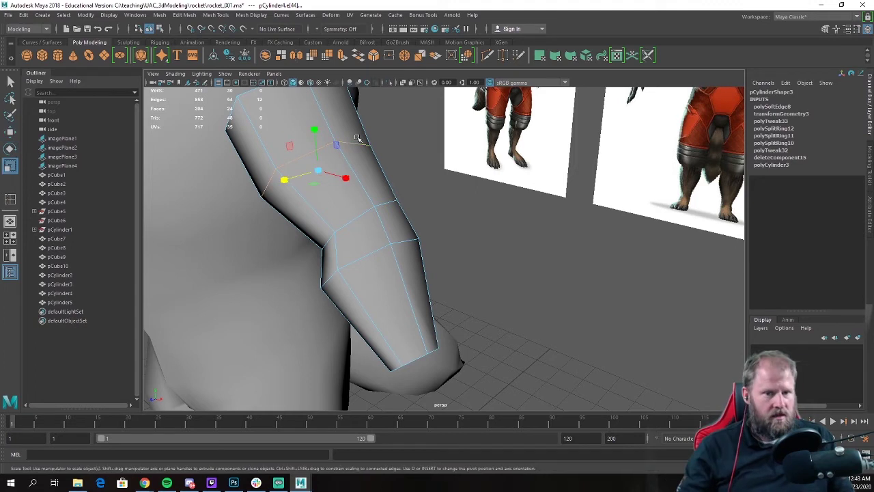
mouse_move(317, 173)
left_mouse_down()
mouse_move(342, 173)
mouse_move(307, 172)
mouse_move(344, 172)
mouse_move(327, 176)
left_mouse_up()
left_click(459, 218)
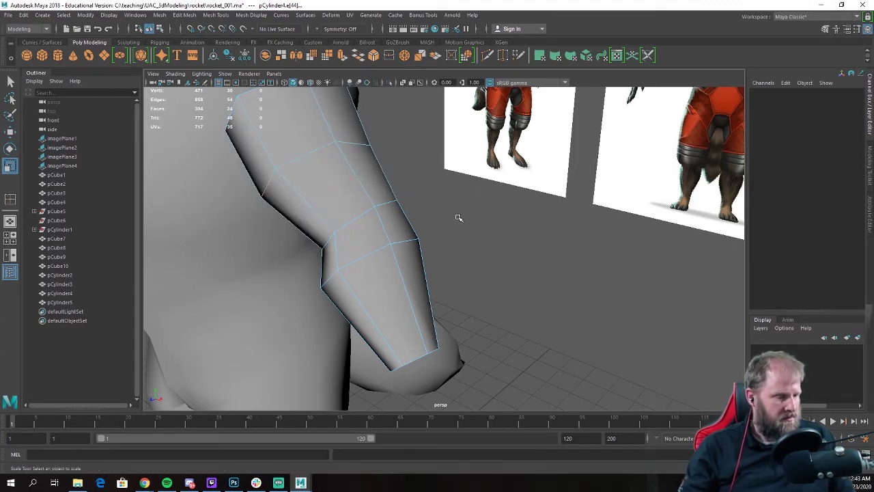
Step: Return the arm to object mode and examine the shoulder area where it meets the torso
key("w")
scroll(454, 216, "down", 5)
left_click_drag(454, 216, 343, 179, "alt")
right_click_drag(339, 175, 385, 162)
left_click(427, 172)
left_click_drag(427, 171, 529, 152, "alt")
scroll(392, 174, "up", 4)
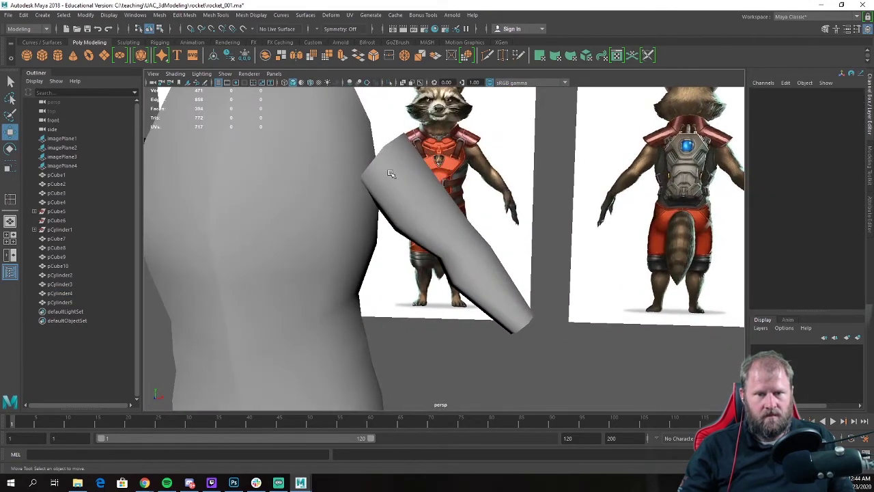
Step: Extrude the open edge loop at the top of the arm toward the shoulder
left_click(406, 175)
left_click_drag(405, 175, 395, 183, "alt")
right_click_drag(395, 183, 369, 184)
double_click(372, 164)
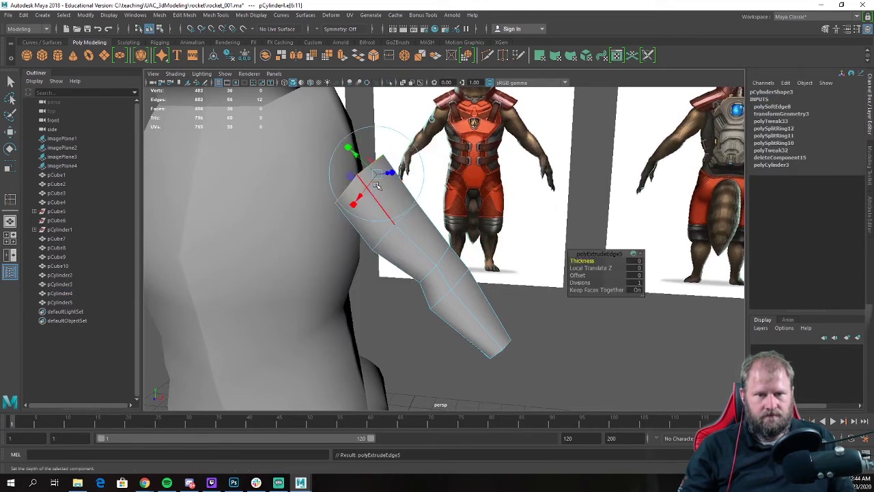
left_click_drag(368, 159, 337, 130, "alt")
key("e")
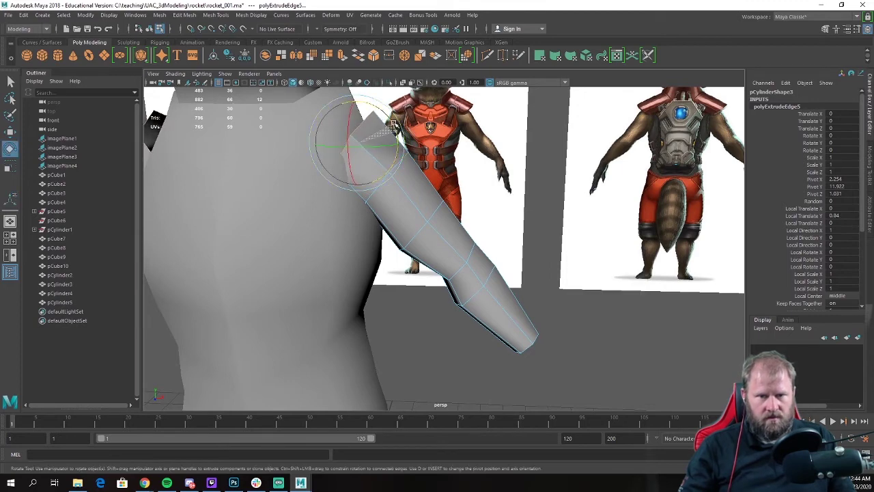
key("w")
left_click_drag(392, 126, 423, 127, "alt")
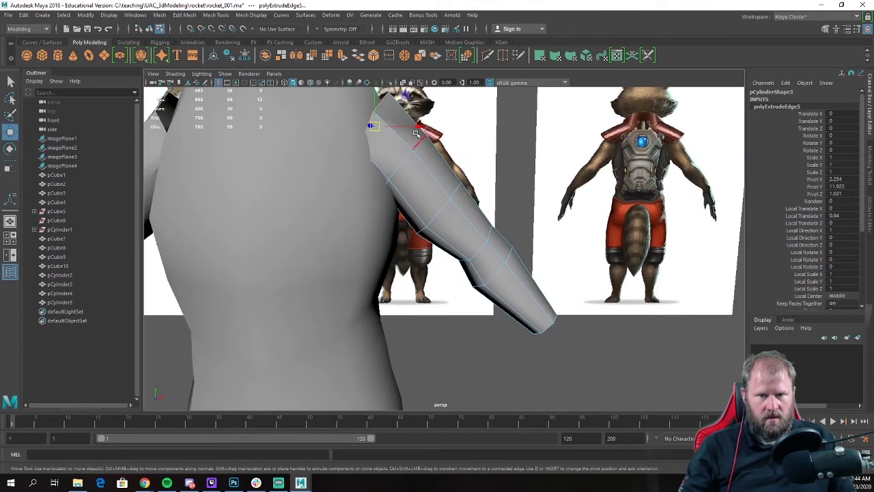
Step: Rotate and move the extruded arm edge inward in the front view to follow the reference's shoulder
key("space")
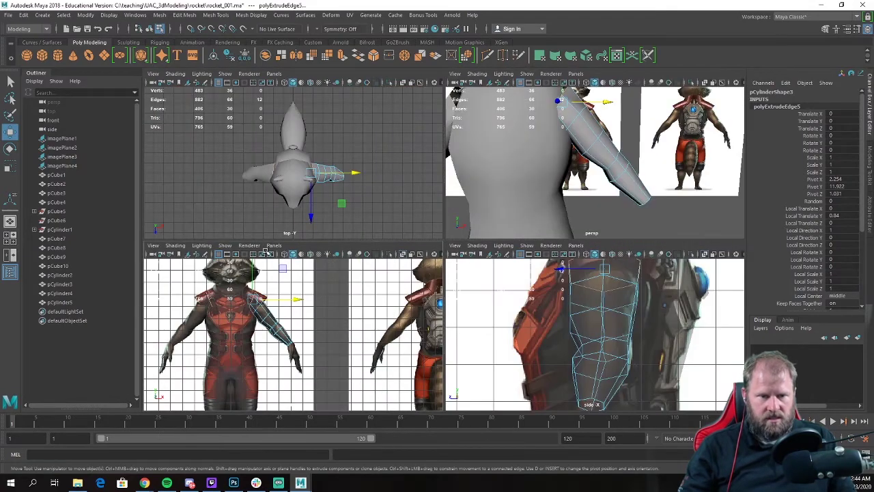
key("space")
scroll(409, 177, "up", 5)
key("e")
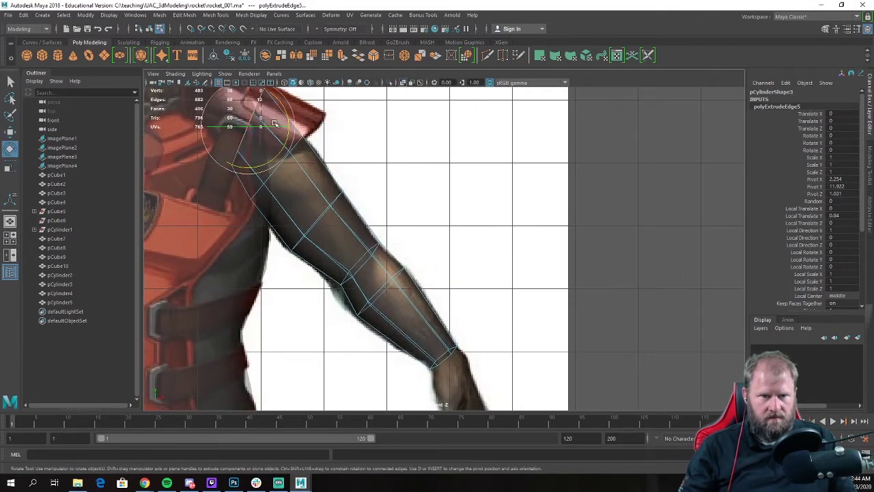
key("w")
left_click_drag(258, 117, 244, 144)
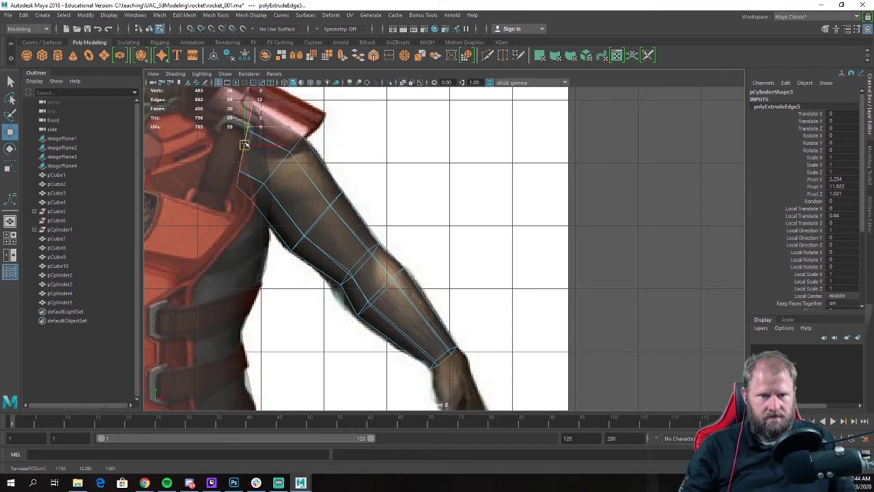
scroll(244, 144, "down", 5)
scroll(367, 196, "up", 3)
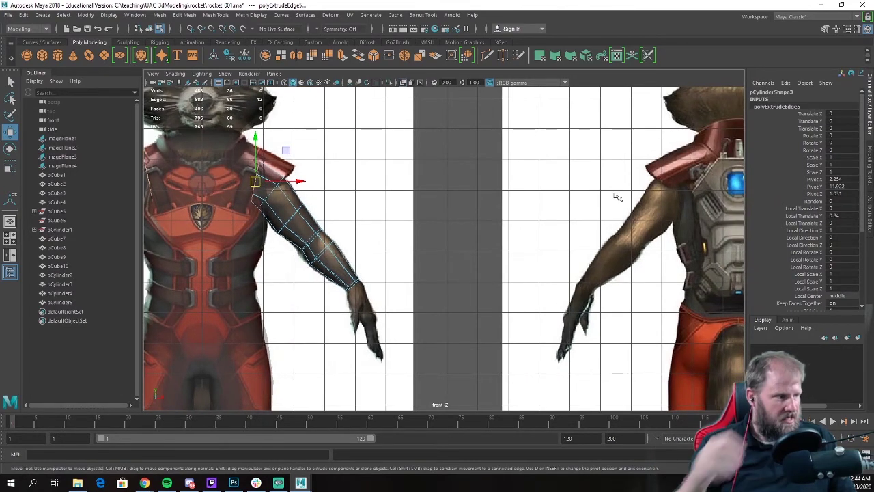
Step: Return the arm to object mode and check how the extended shoulder meets the torso in perspective
key("space")
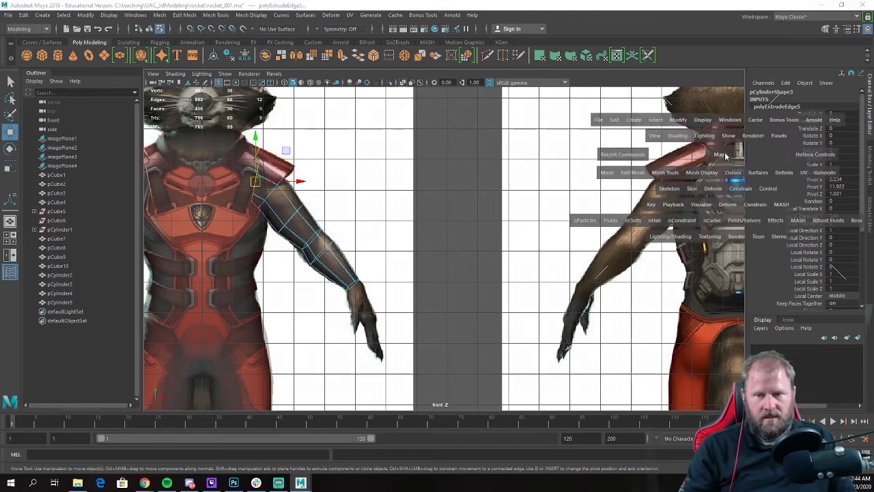
key("space")
left_click_drag(599, 142, 420, 180, "alt")
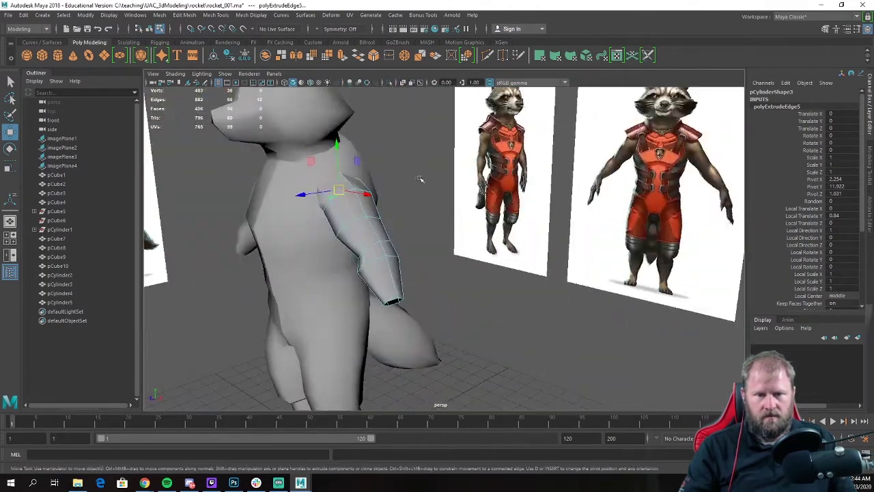
right_click_drag(346, 218, 390, 185)
left_click(391, 185)
left_click_drag(393, 185, 452, 176, "alt")
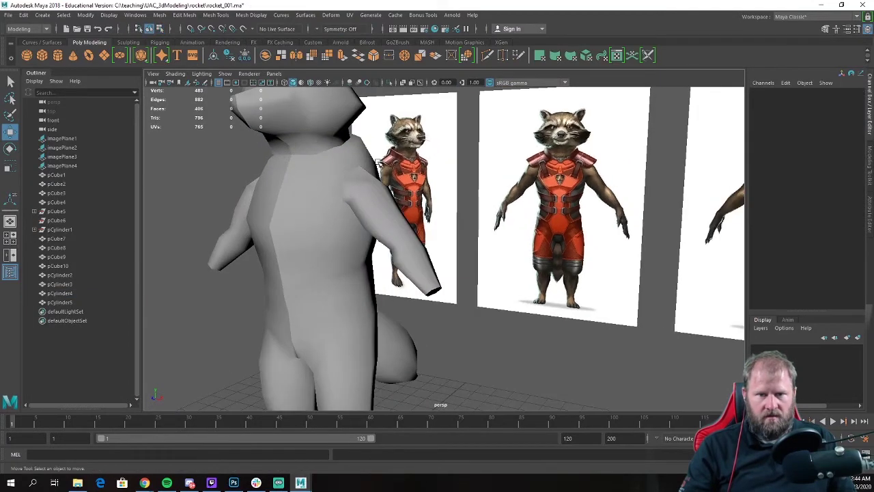
left_click_drag(359, 164, 342, 159, "alt")
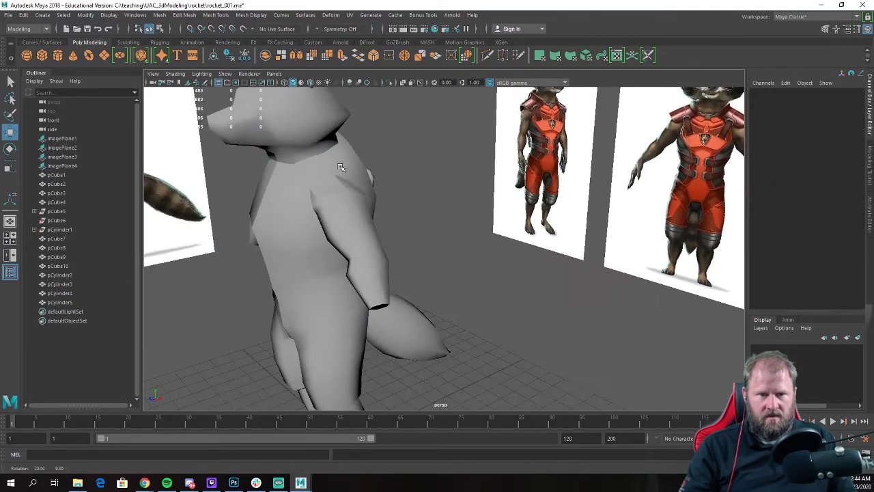
Step: Select the torso half and examine its wireframe around the neck and shoulder from several angles
left_click(344, 154)
right_click_drag(345, 153, 390, 164, "alt")
left_click_drag(390, 164, 419, 171, "alt")
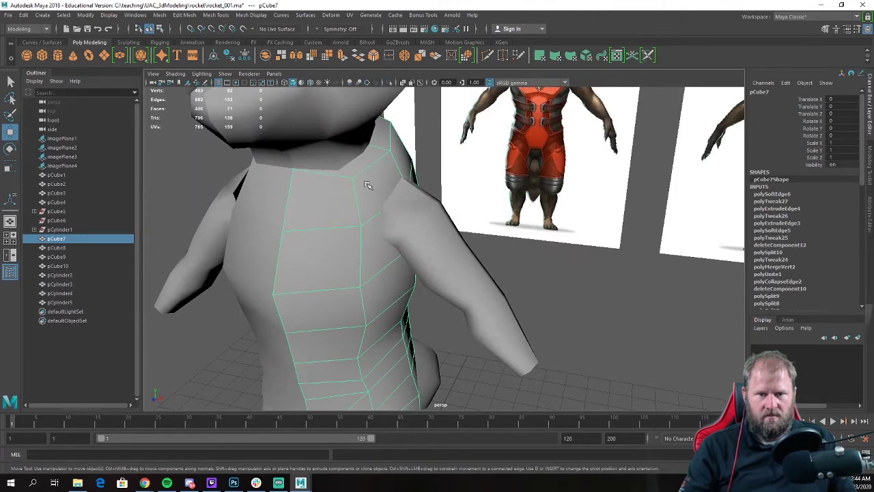
left_click_drag(464, 196, 480, 186, "alt")
mouse_move(427, 170)
left_mouse_down("alt")
mouse_move(424, 146)
mouse_move(347, 130)
mouse_move(443, 164)
left_mouse_up("alt")
right_click_drag(389, 167, 428, 181, "alt")
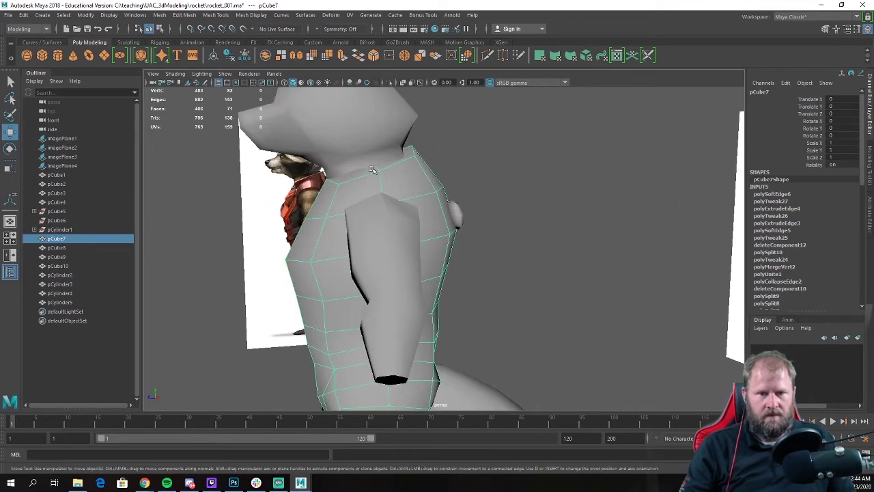
left_click_drag(544, 167, 502, 160, "alt")
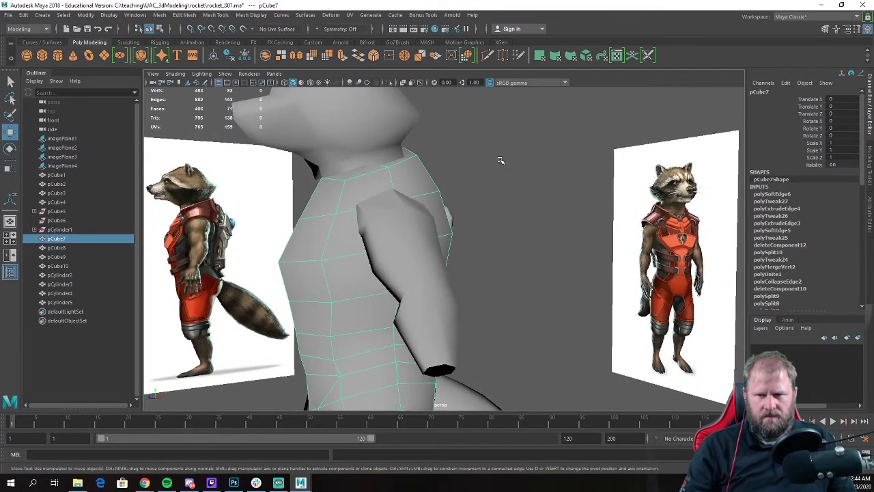
left_click_drag(374, 171, 333, 178, "alt")
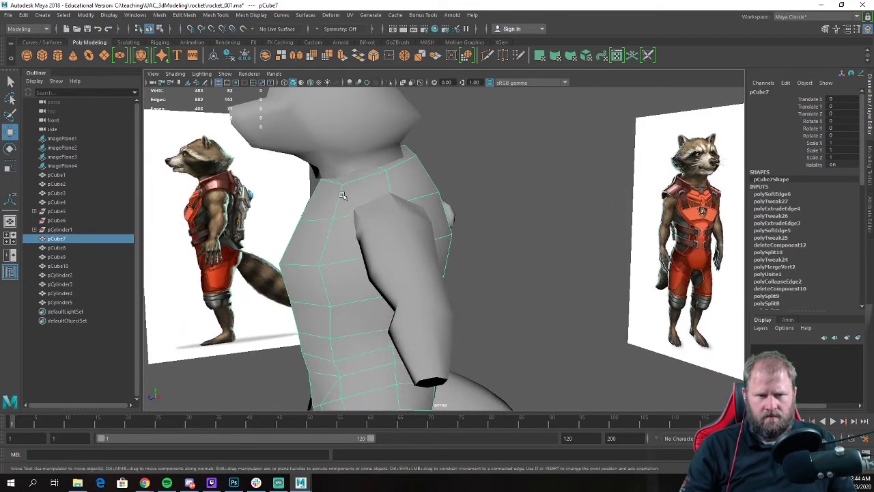
Step: Insert an edge loop around the upper torso, just below the neck opening
right_click_drag(342, 195, 374, 179)
left_click_drag(357, 197, 363, 193, "alt")
right_click_drag(363, 193, 331, 198)
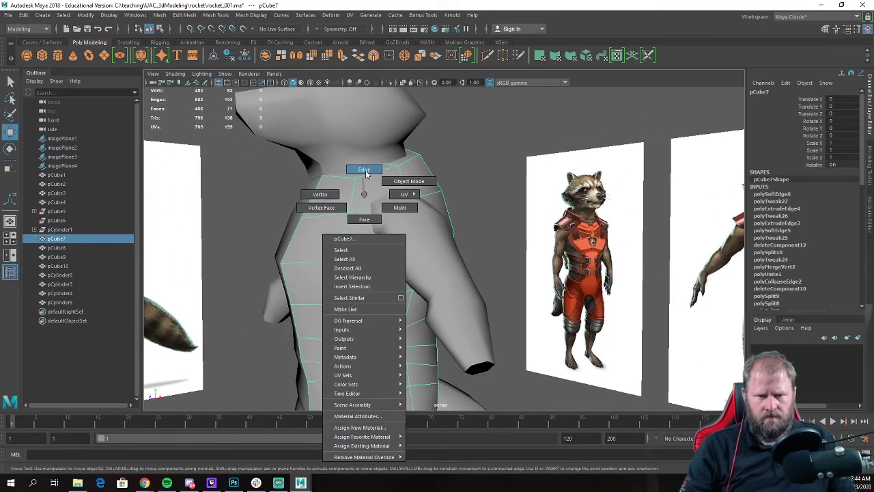
right_click_drag(366, 174, 366, 174)
left_click(354, 195)
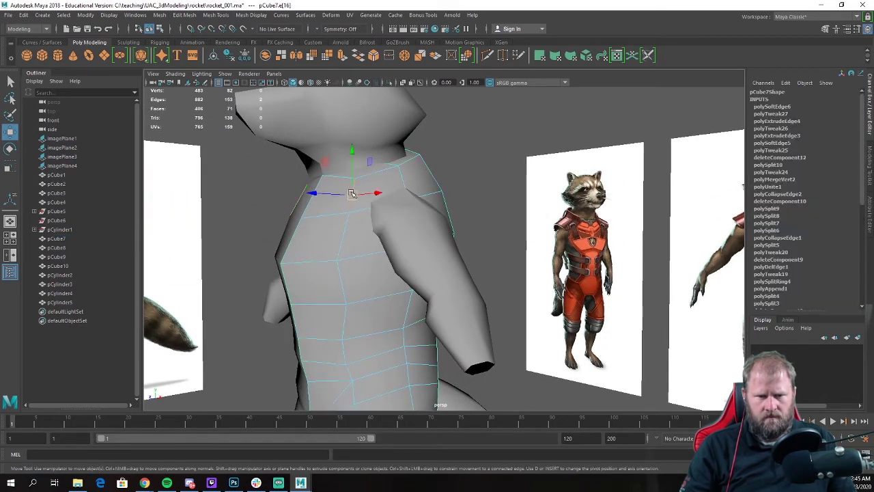
right_click_drag(329, 200, 372, 214, "ctrl")
left_click_drag(372, 214, 455, 177, "alt")
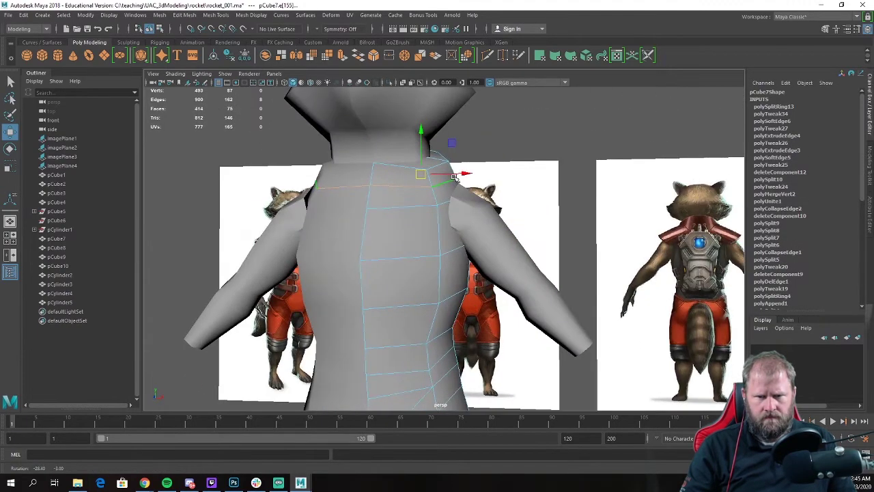
Step: Compare the torso's new upper edge loop with the front reference and check it in perspective in object mode
key("space")
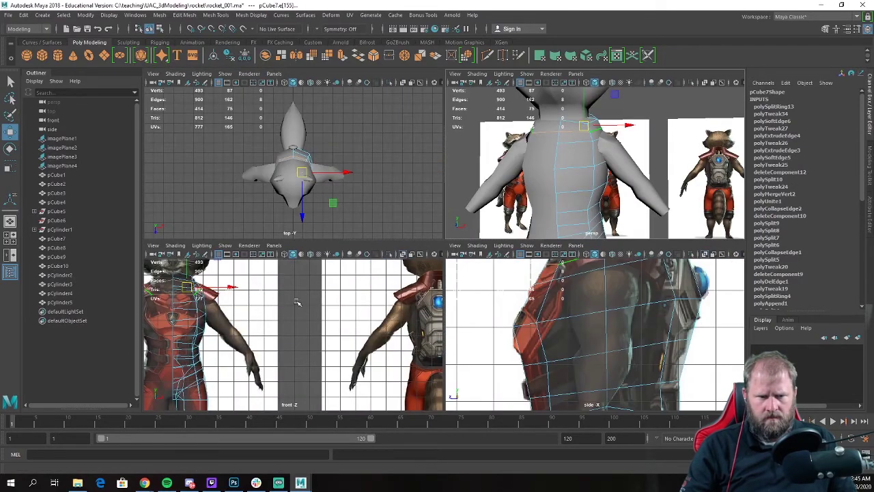
key("space")
scroll(348, 214, "up", 5)
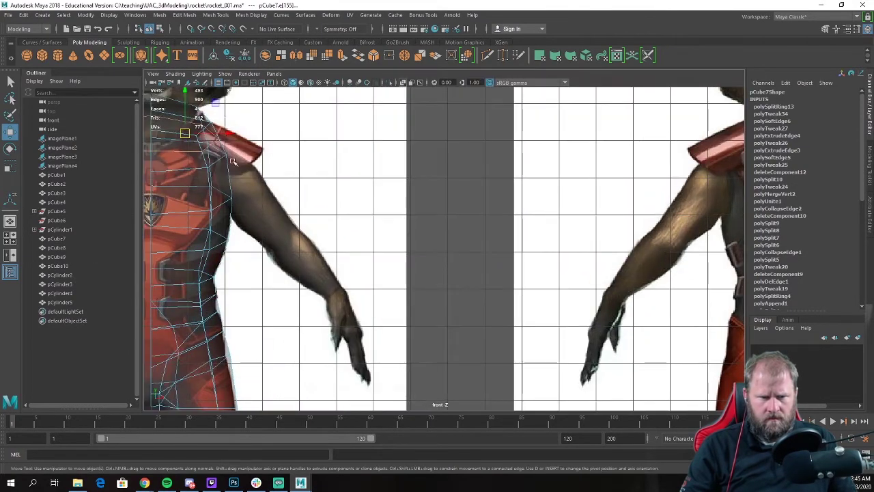
scroll(347, 214, "up", 3)
middle_click_drag(230, 157, 415, 249, "alt")
scroll(415, 249, "up", 5)
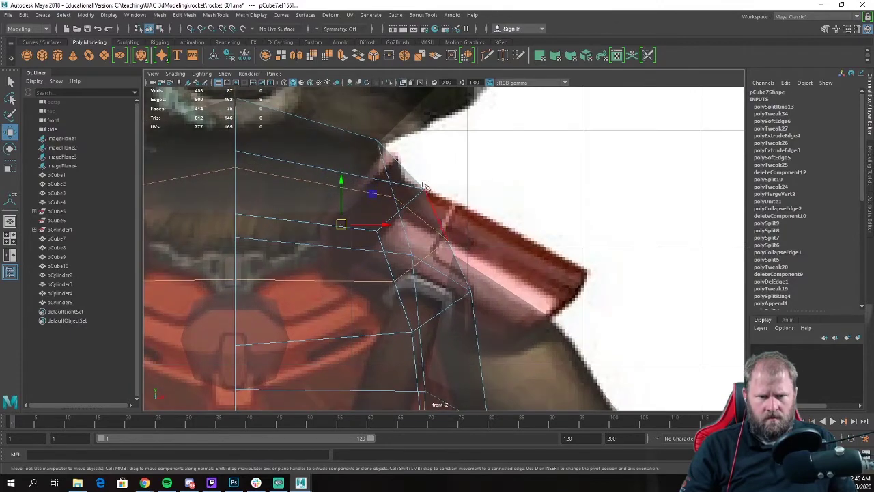
key("F8")
scroll(429, 207, "down", 10)
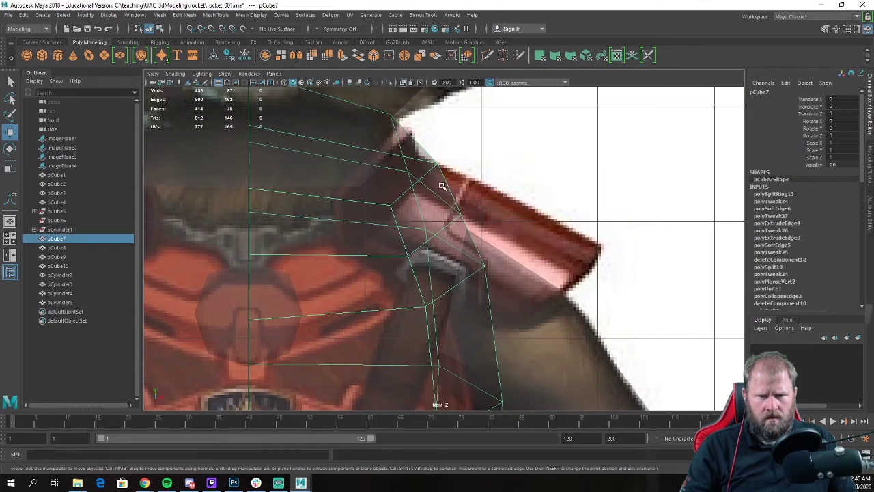
scroll(428, 206, "up", 5)
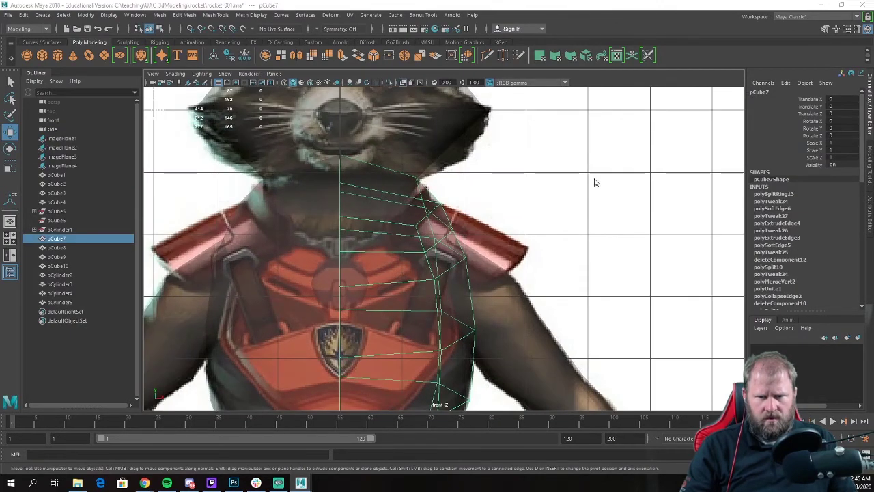
key("space")
key("space")
left_click_drag(620, 191, 505, 254, "alt")
Step: Switch the torso to vertex editing in the side view and nudge the middle vertex just below the neck opening
key("space")
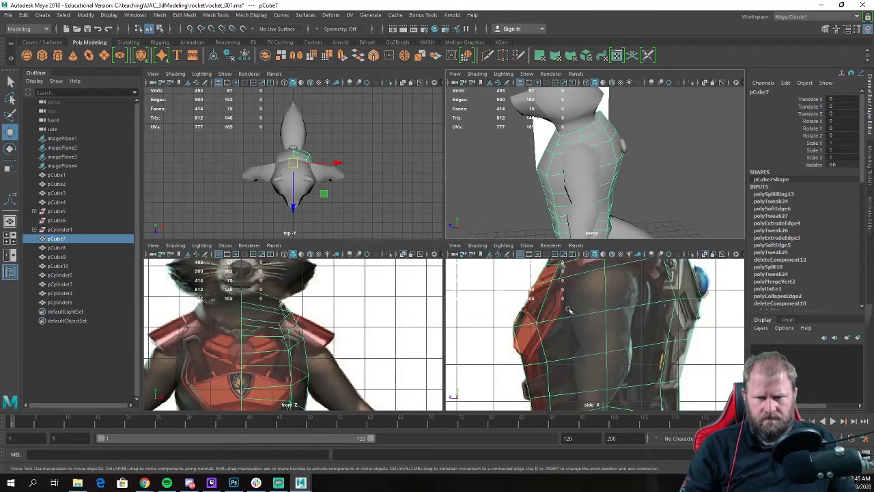
key("space")
middle_click_drag(586, 263, 603, 337, "alt")
middle_click_drag(514, 174, 530, 244, "alt")
scroll(512, 189, "up", 2)
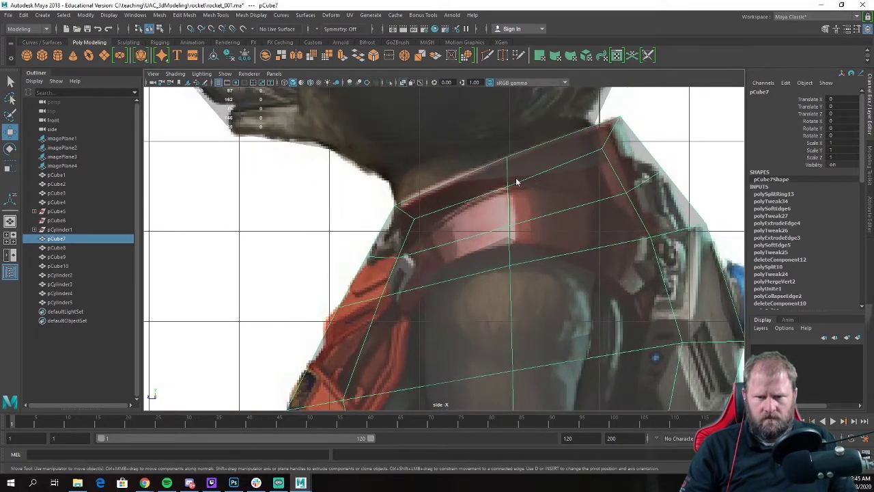
right_click_drag(515, 178, 484, 174)
mouse_move(498, 174)
left_mouse_down()
mouse_move(520, 204)
mouse_move(504, 187)
left_mouse_up()
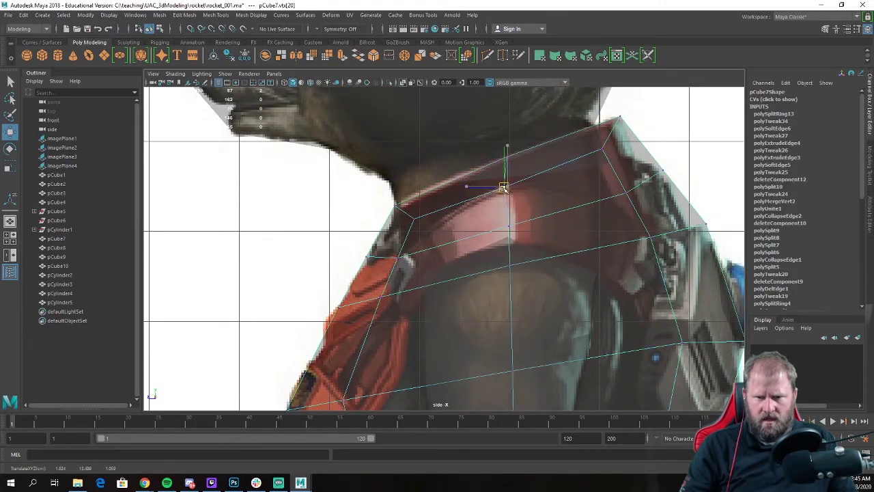
Step: Lower the two upper-back vertices beside the shoulder so the torso edges curve down around it
left_click_drag(597, 141, 608, 158)
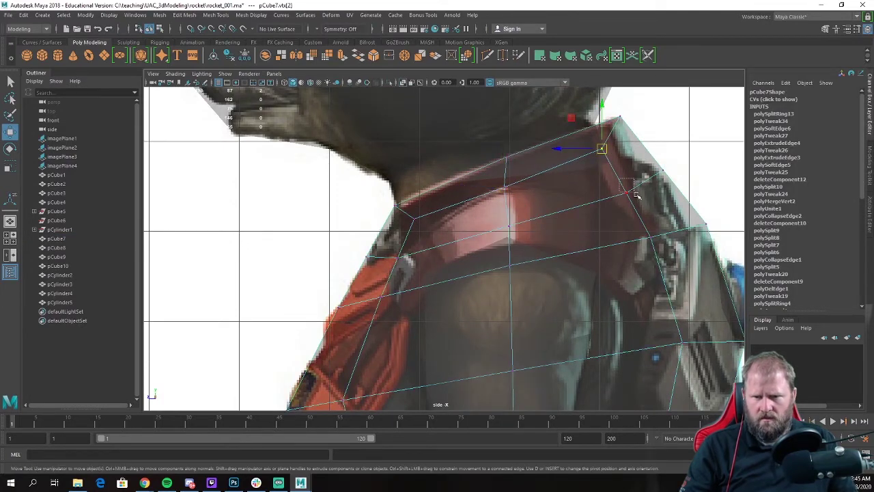
left_click_drag(636, 196, 617, 217)
left_click(599, 149)
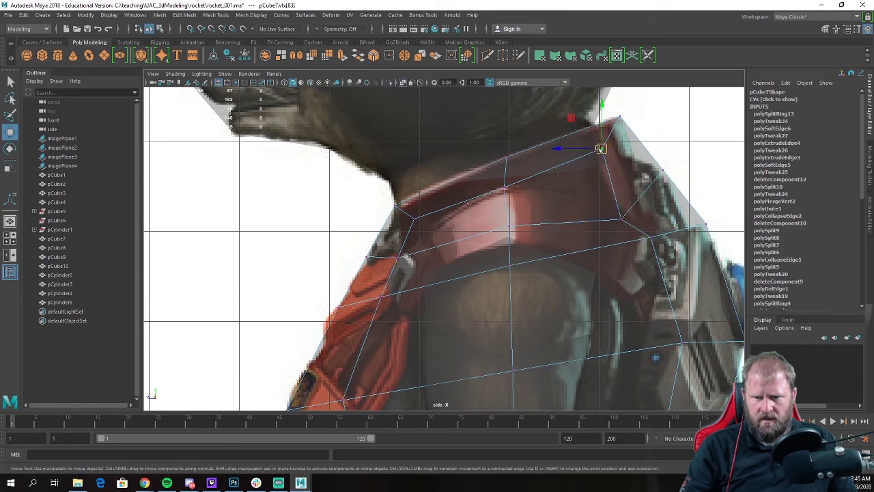
left_click_drag(600, 148, 595, 199)
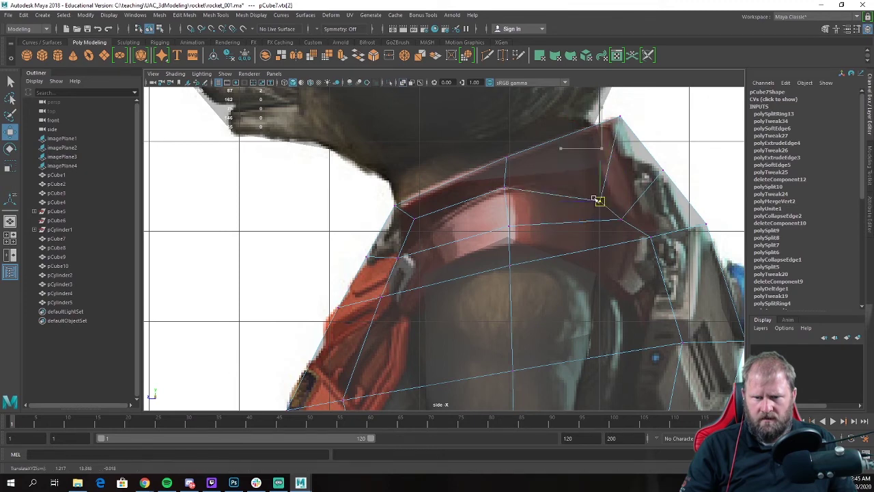
Step: Lower the front collar vertex, pull the upper-back outline vertex inward and raise the new loop's middle vertex slightly
left_click(414, 219)
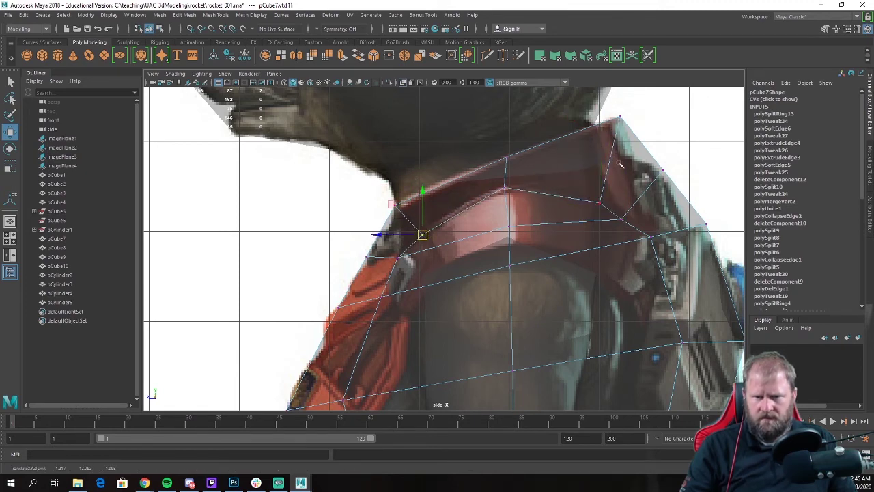
left_click(659, 168)
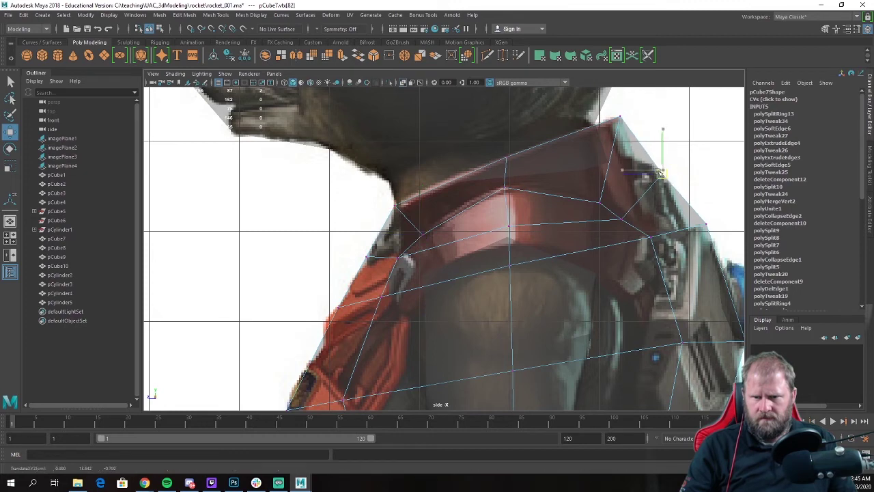
left_click_drag(661, 168, 634, 173)
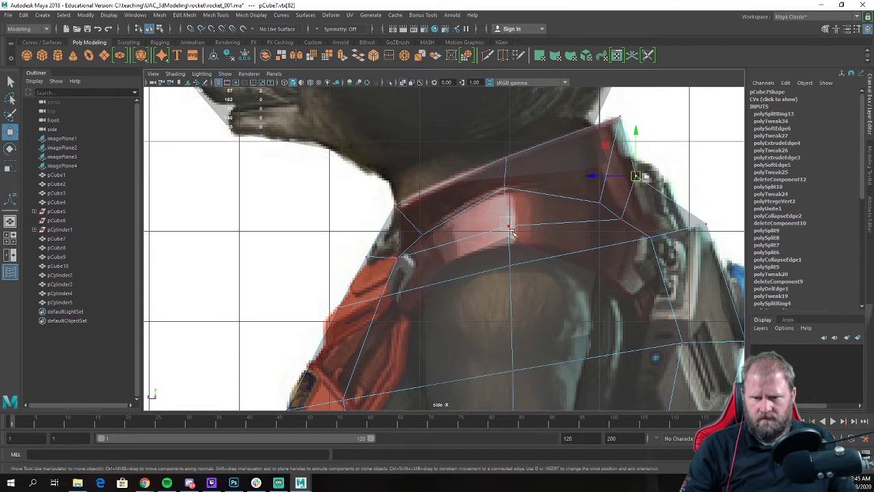
left_click_drag(510, 226, 510, 221)
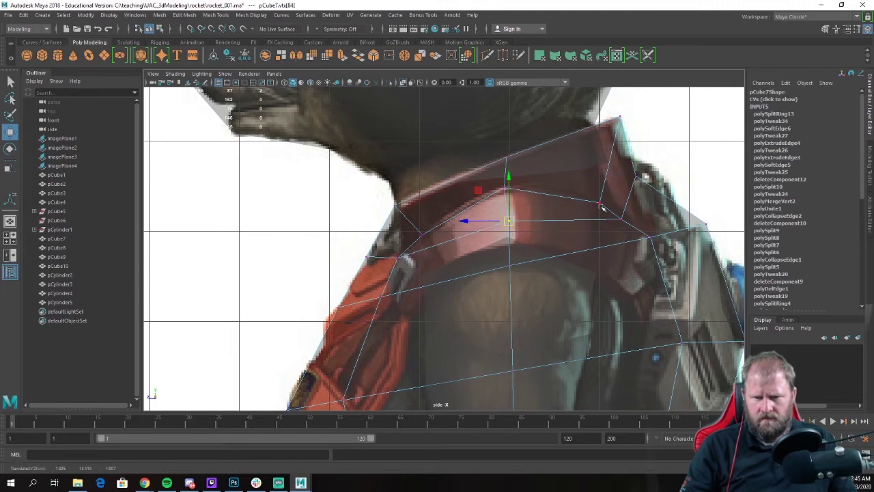
Step: Move the new loop's shoulder vertex slightly inward along X in the perspective view
key("space")
key("space")
left_click_drag(410, 300, 529, 297, "alt")
right_click_drag(538, 146, 563, 175, "alt")
left_click_drag(527, 159, 529, 175, "alt")
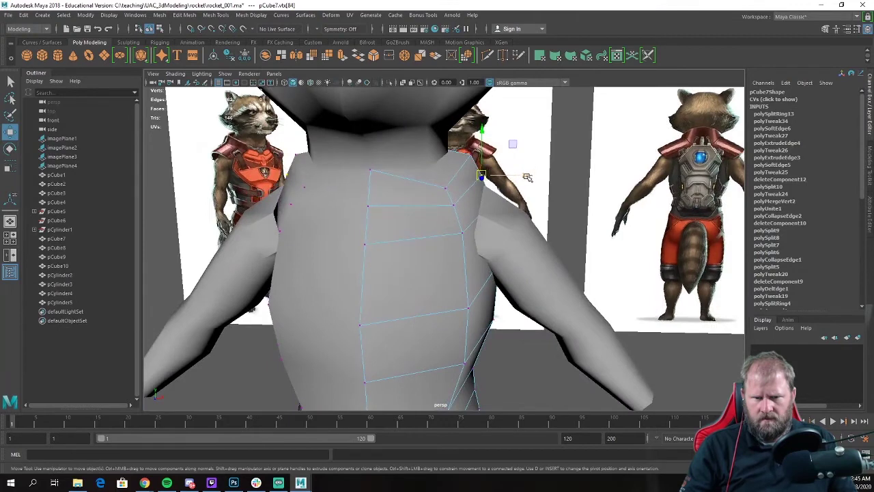
left_click(529, 175)
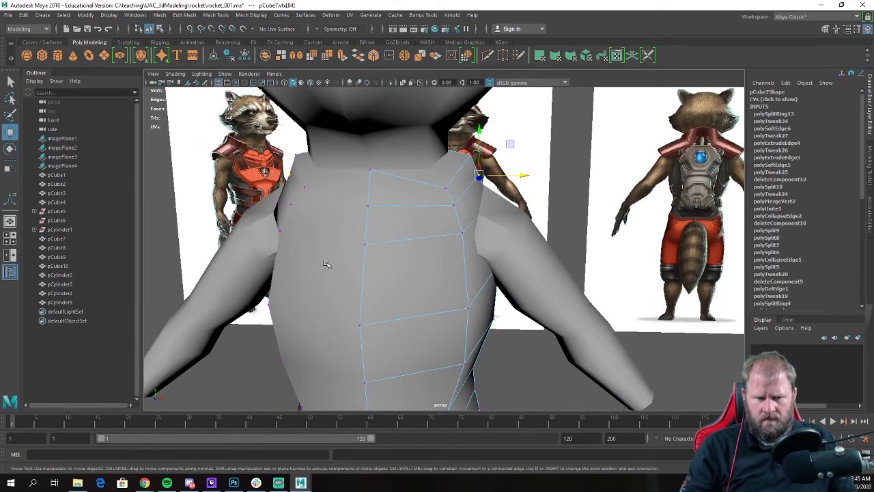
Step: In the front view, move the selected shoulder vertex slightly inward along X to follow the torso reference
key("space")
key("space")
scroll(413, 229, "up", 2)
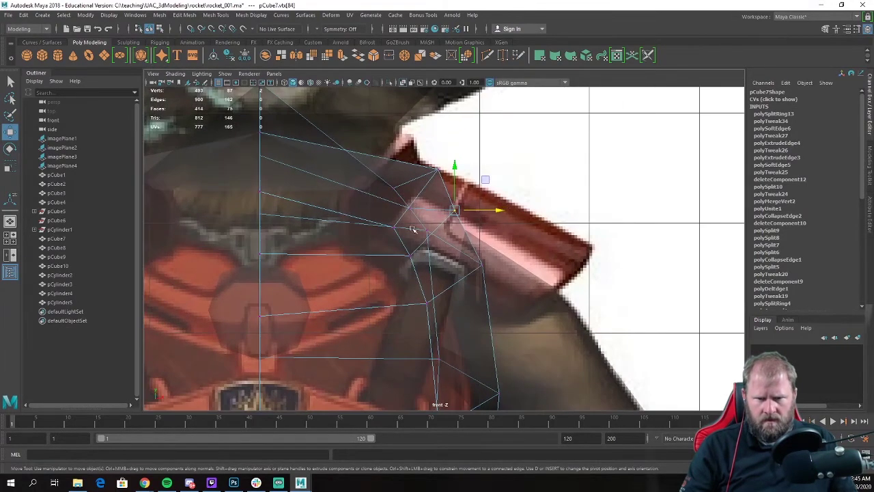
left_click_drag(498, 208, 481, 210)
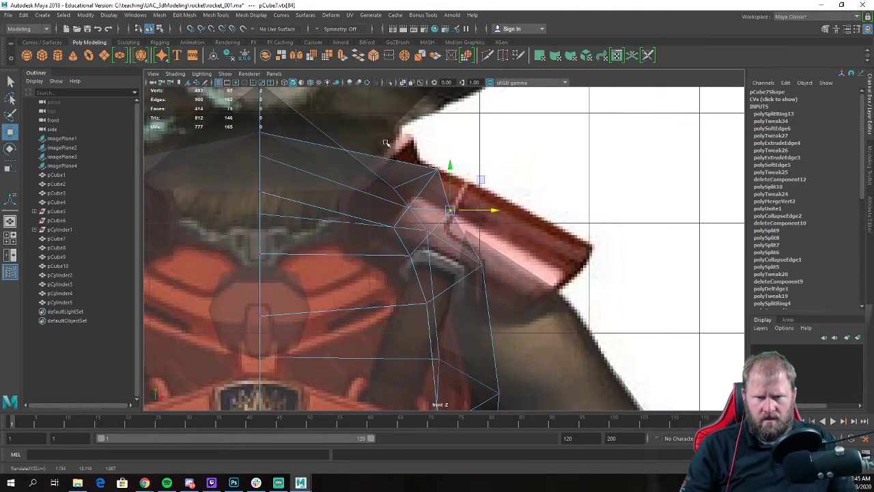
scroll(489, 238, "down", 5)
key("space")
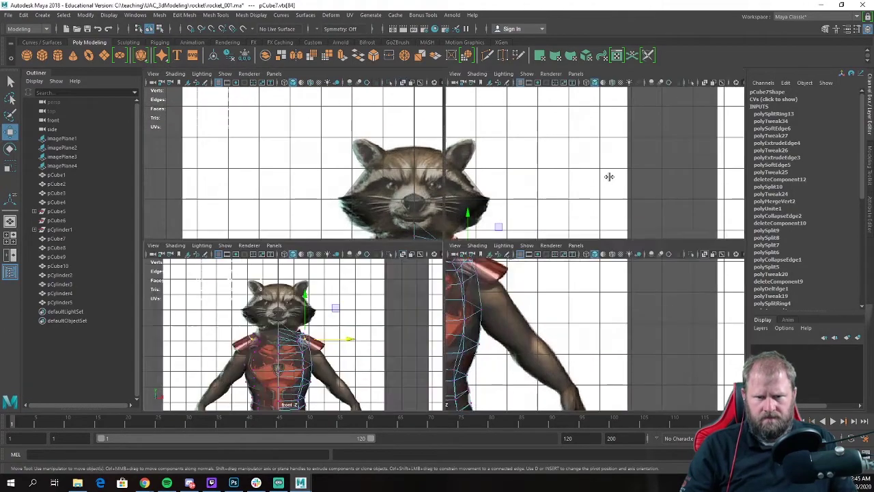
key("space")
Step: Adjust the height of the torso's front collar vertex beside the neck
left_click_drag(621, 185, 463, 168, "alt")
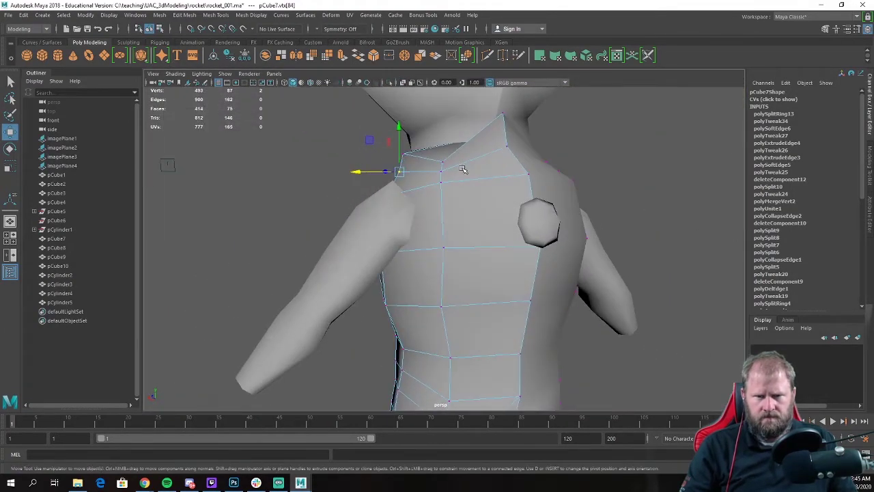
middle_click_drag(462, 168, 484, 223, "alt")
left_click_drag(484, 223, 472, 206, "alt")
left_click_drag(472, 173, 428, 214)
left_click_drag(395, 182, 417, 241)
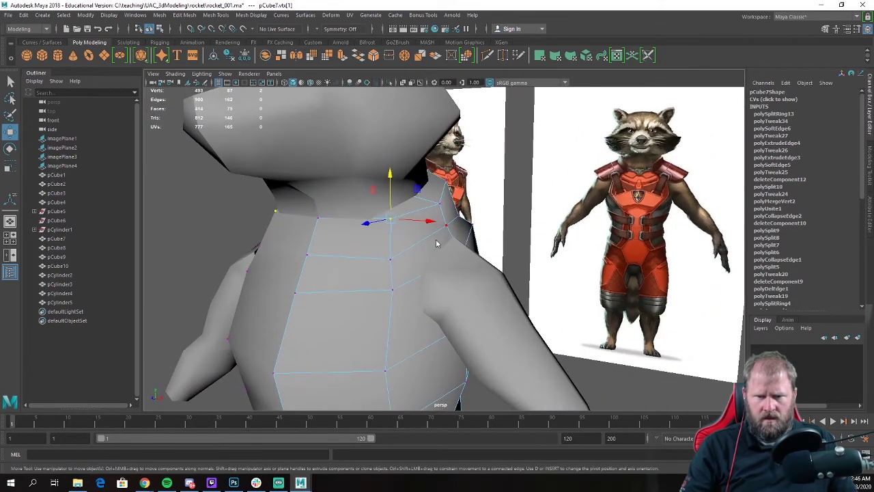
Step: Extrude the torso's upper shoulder faces outward along X to block out the shoulder pad
right_click_drag(437, 243, 468, 252)
left_click(428, 258)
right_click(465, 225, "shift")
key("w")
left_click_drag(470, 250, 490, 255, "alt")
left_click_drag(501, 252, 576, 276)
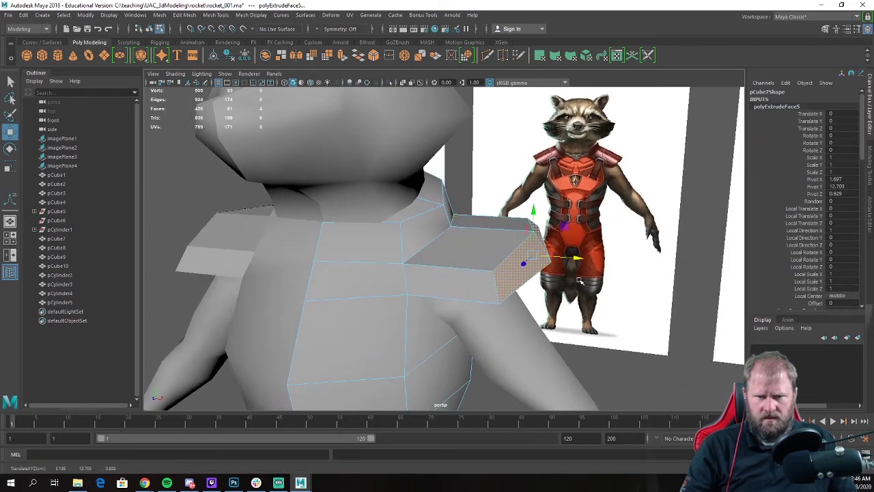
Step: In the front view, scale the extruded end faces down along X to fit the shoulder pad reference
right_click_drag(582, 263, 554, 265, "alt")
left_click_drag(554, 265, 546, 246, "alt")
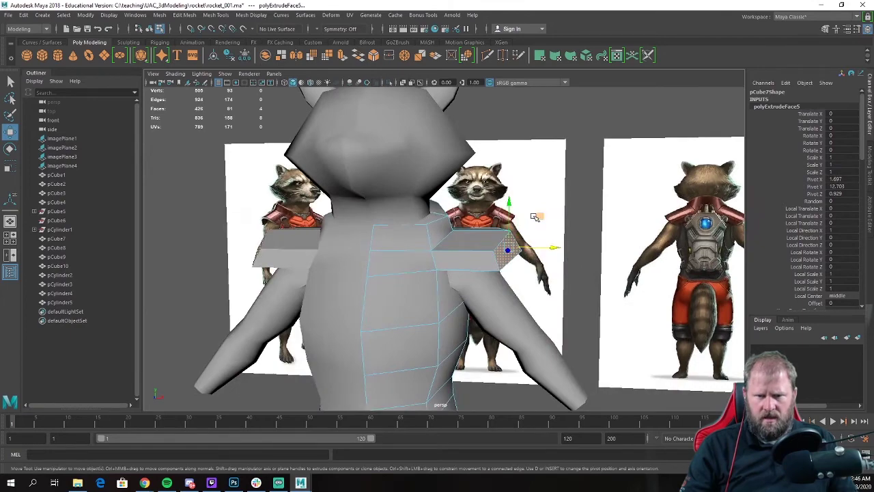
key("space")
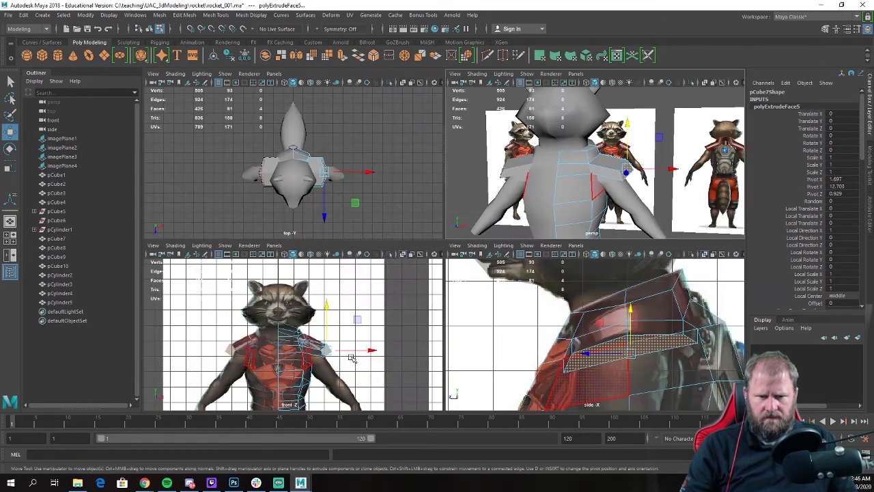
key("space")
right_click_drag(339, 289, 493, 292, "alt")
middle_click_drag(493, 292, 449, 250, "alt")
right_click_drag(449, 250, 501, 239, "alt")
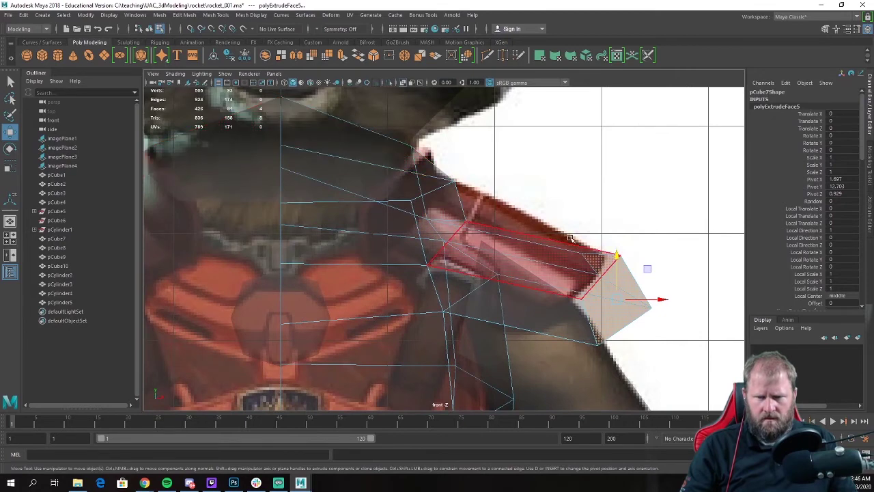
key("r")
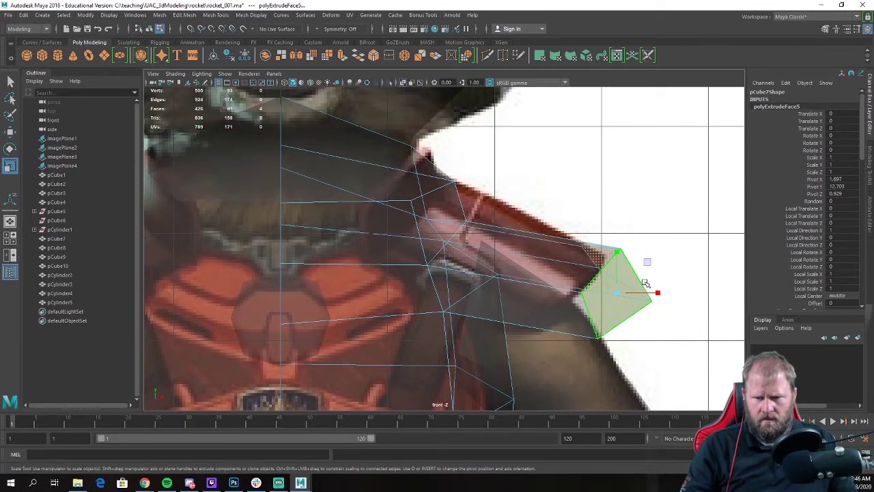
left_click_drag(658, 293, 646, 296)
key("w")
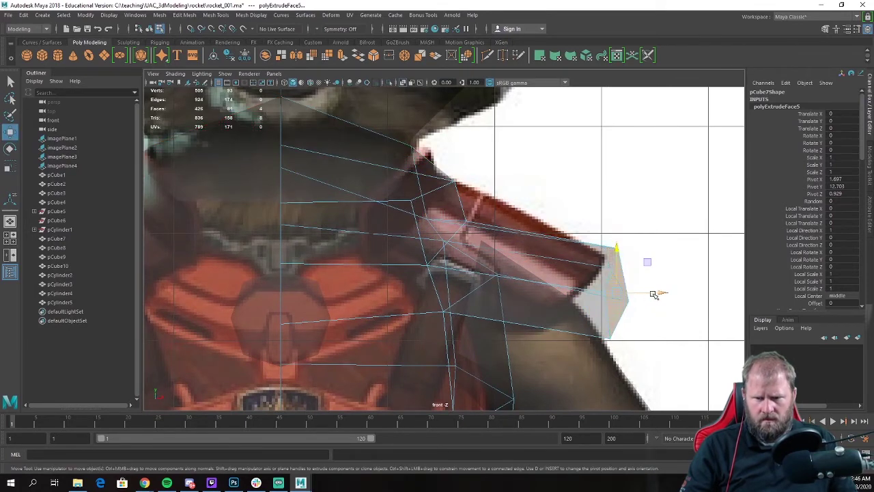
scroll(601, 276, "down", 5)
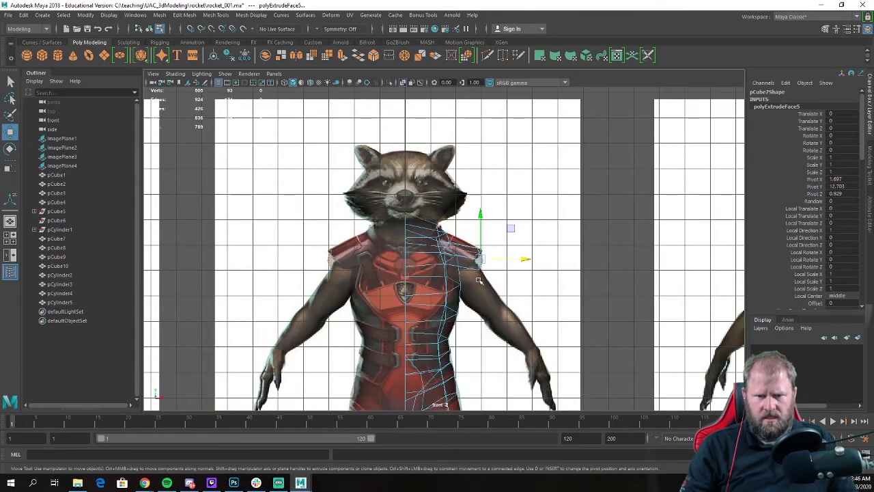
Step: Switch the torso to vertex editing and pull the shoulder pad's front outer corner vertices inward
key("space")
key("space")
left_click_drag(601, 210, 500, 251, "alt")
middle_click_drag(500, 251, 372, 249, "alt")
left_click_drag(372, 249, 455, 301, "alt")
middle_click_drag(455, 301, 410, 255, "alt")
scroll(410, 255, "up", 5)
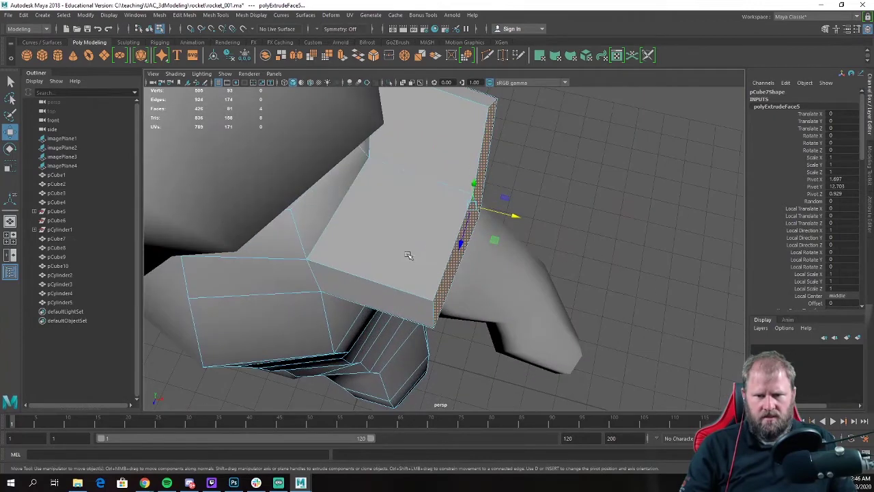
right_click_drag(406, 220, 363, 210)
left_click_drag(411, 285, 447, 337)
left_click_drag(447, 337, 467, 290, "alt")
left_click_drag(517, 212, 557, 167, "alt")
Step: Move the shoulder pad's rear outer corner vertices inward along X to taper its outer edge
middle_click_drag(528, 110, 471, 250, "alt")
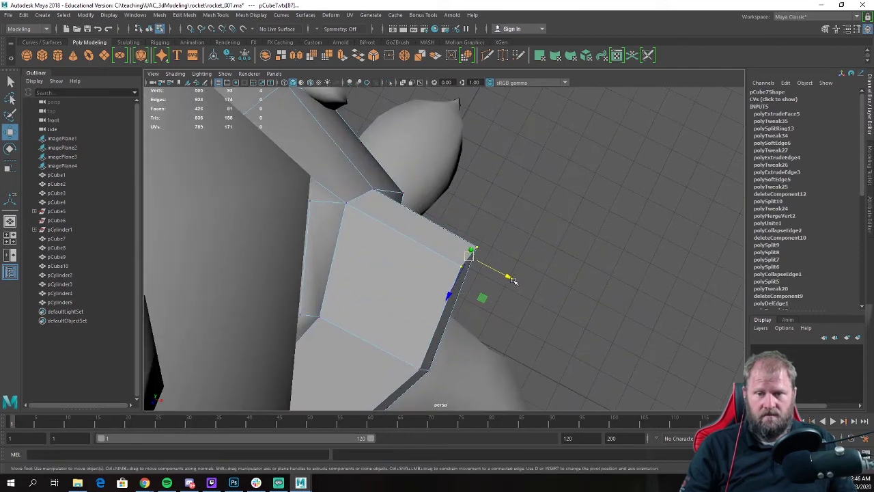
mouse_move(514, 280)
left_mouse_down()
mouse_move(475, 262)
mouse_move(505, 207)
left_mouse_up()
scroll(469, 274, "down", 5)
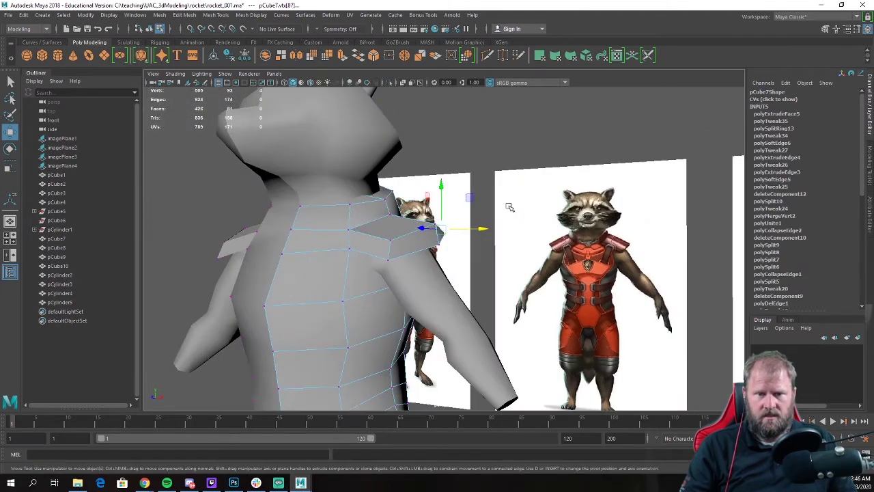
mouse_move(416, 258)
left_mouse_down("alt")
mouse_move(478, 280)
mouse_move(434, 288)
left_mouse_up("alt")
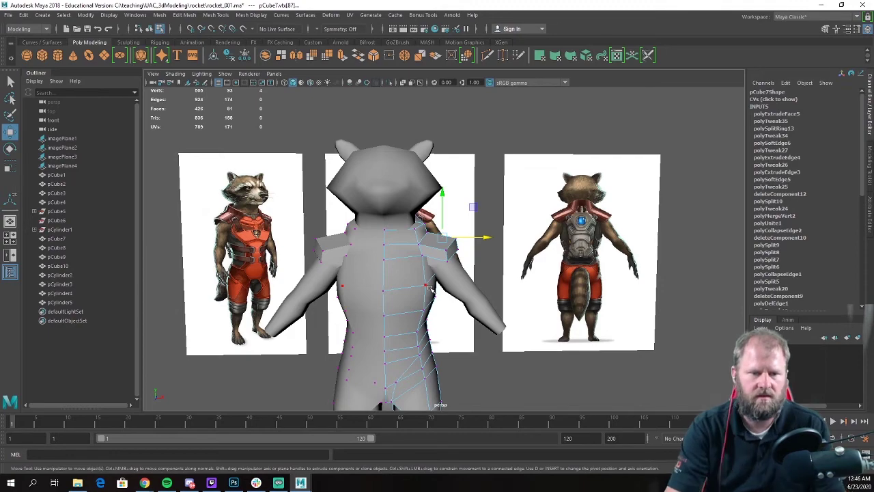
Step: Snap the pad's lower rear corner vertex along Z to line up beneath the corner vertex above it
left_click_drag(478, 210, 509, 247, "alt")
left_click_drag(419, 230, 326, 265, "alt")
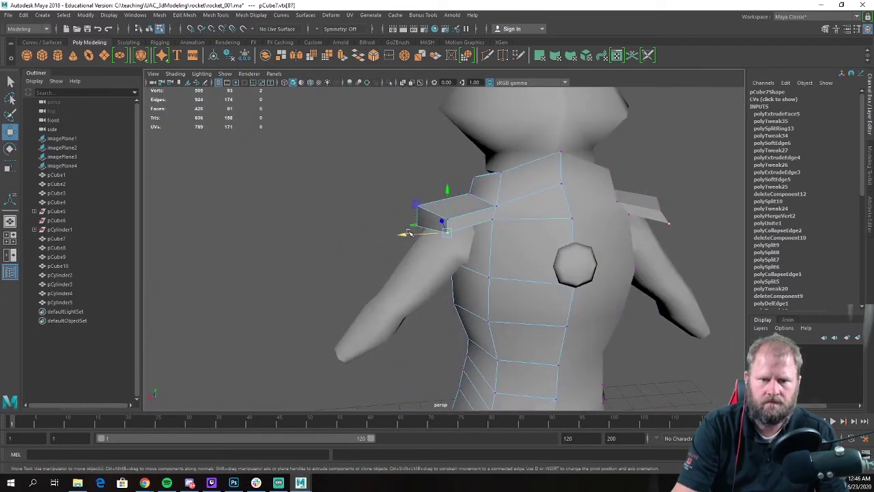
left_click_drag(407, 232, 505, 224, "alt")
key("v")
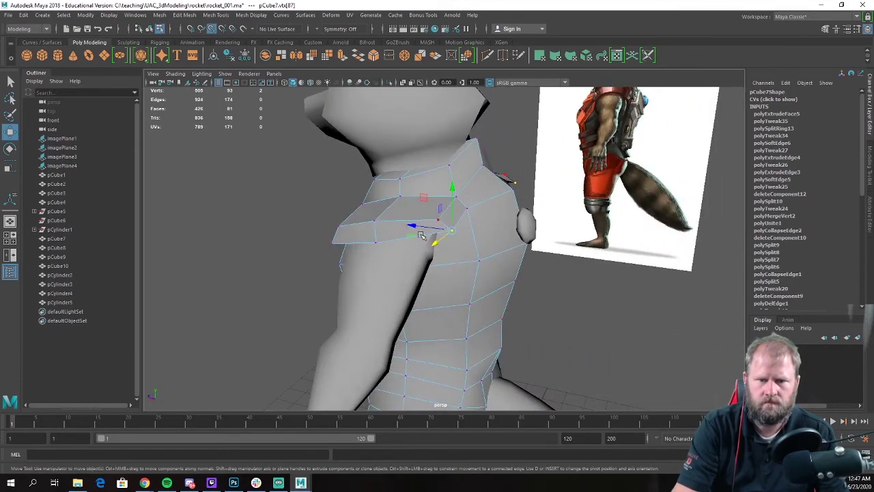
left_click_drag(417, 232, 442, 221)
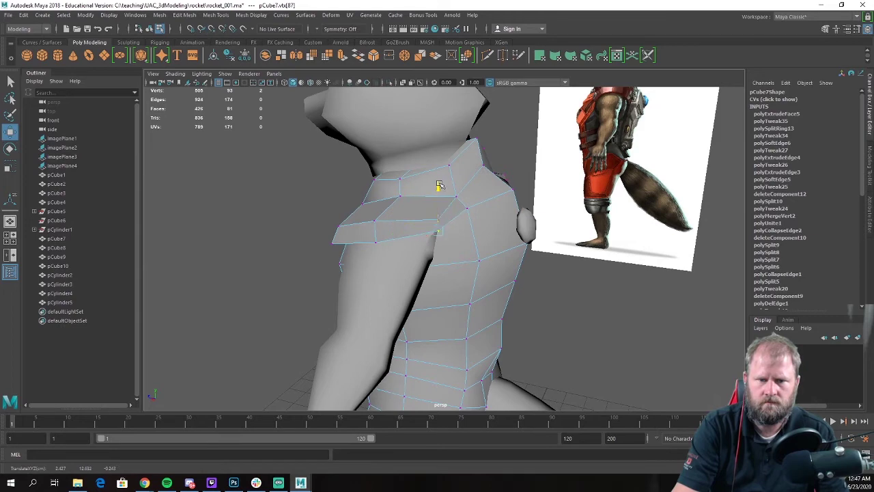
Step: Shift the pad's lower front corner vertex back along Z and raise it slightly
left_click_drag(380, 202, 451, 193, "alt")
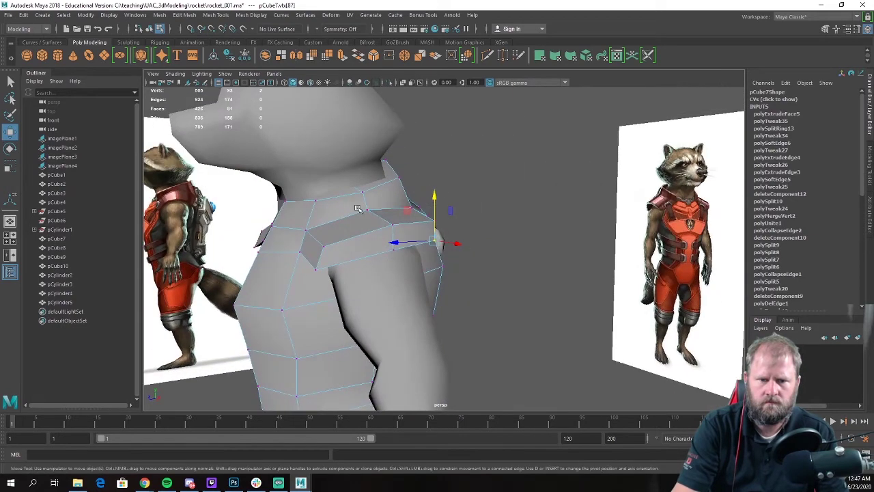
middle_click_drag(356, 206, 424, 197, "alt")
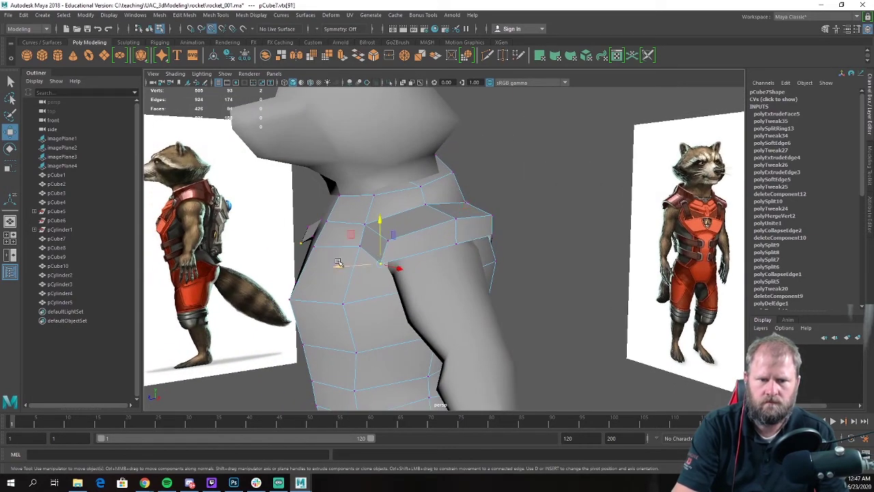
left_click_drag(338, 263, 391, 239)
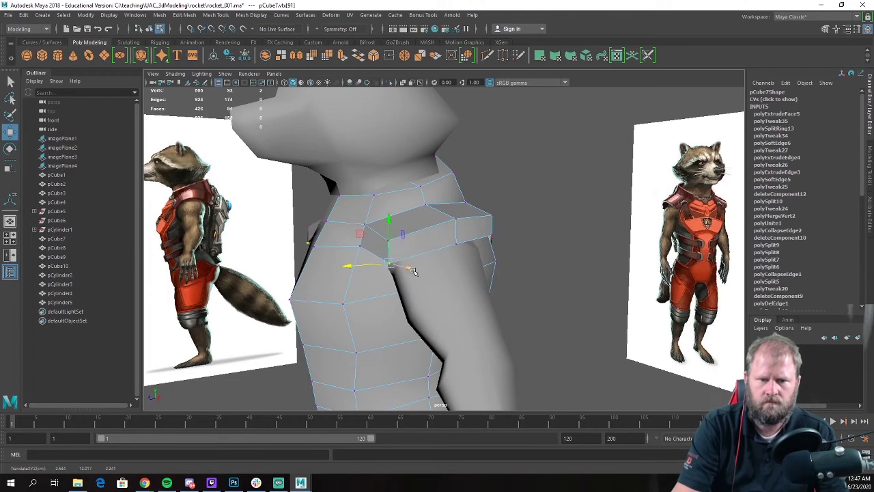
left_click_drag(413, 271, 425, 210, "alt")
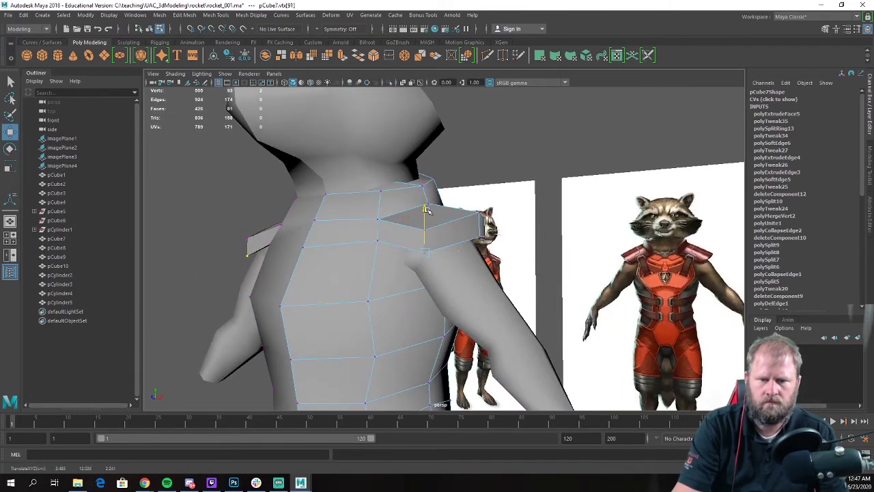
Step: Raise the middle vertex on the pad's lower outer edge to thin the pad, and clear the selection
left_click(481, 236)
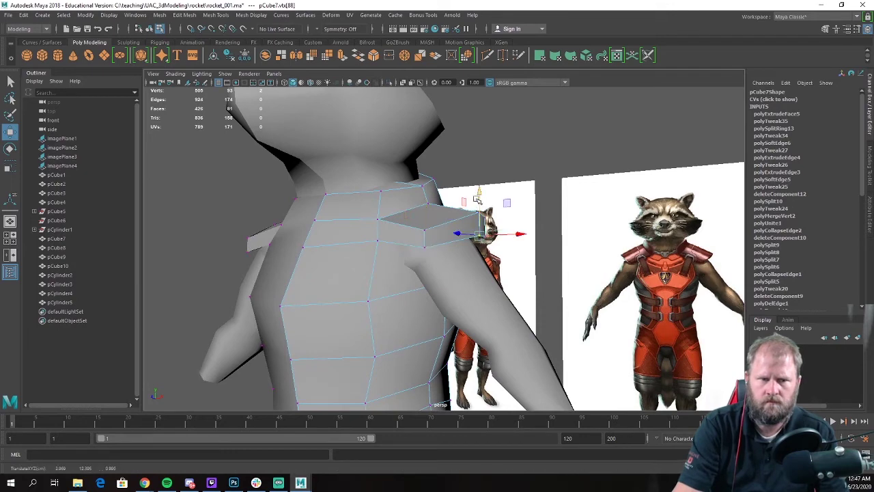
left_click_drag(477, 199, 467, 238, "alt")
left_click_drag(487, 204, 453, 196)
left_click(447, 244)
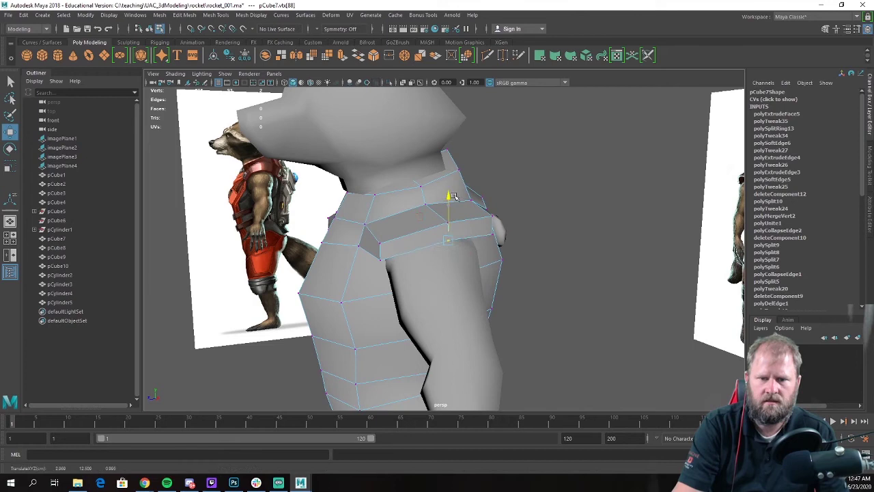
left_click(495, 236)
left_click(492, 189)
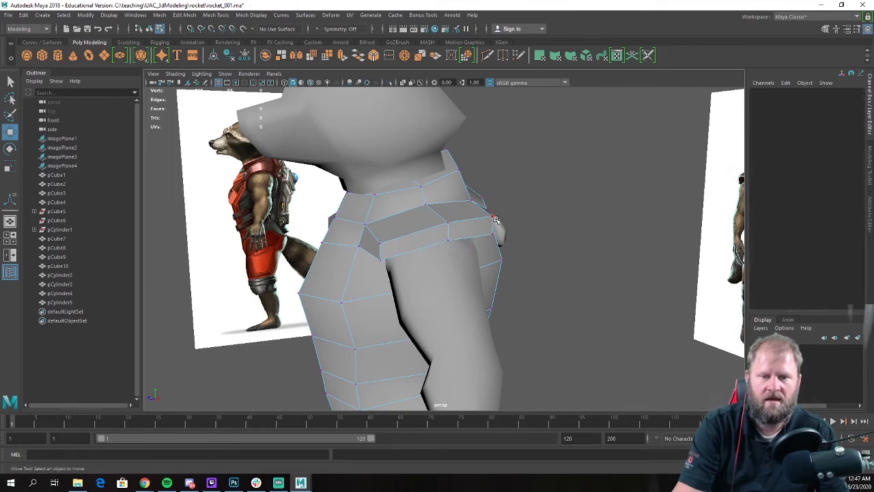
Step: Return the torso to object mode and examine the whole character from several angles against the reference images
scroll(495, 219, "down", 10)
left_click_drag(427, 300, 523, 324, "alt")
left_click_drag(475, 277, 504, 278, "alt")
scroll(487, 275, "up", 4)
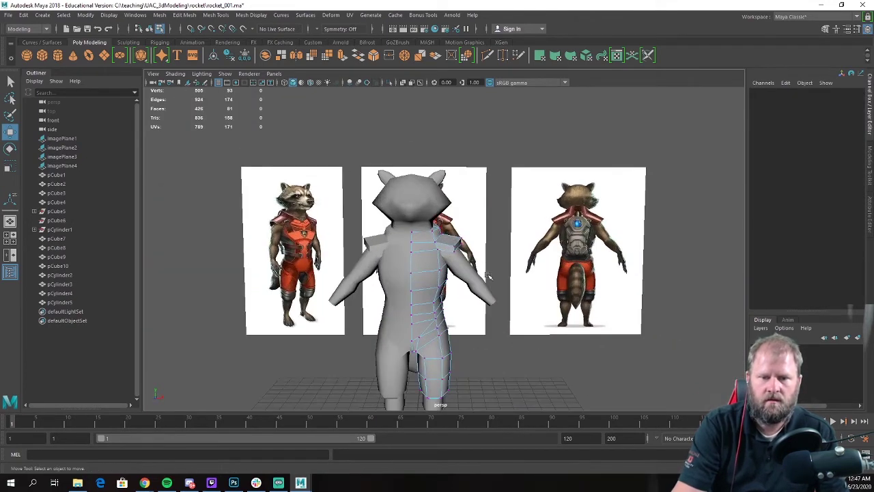
right_click_drag(438, 239, 479, 206)
scroll(463, 263, "down", 5)
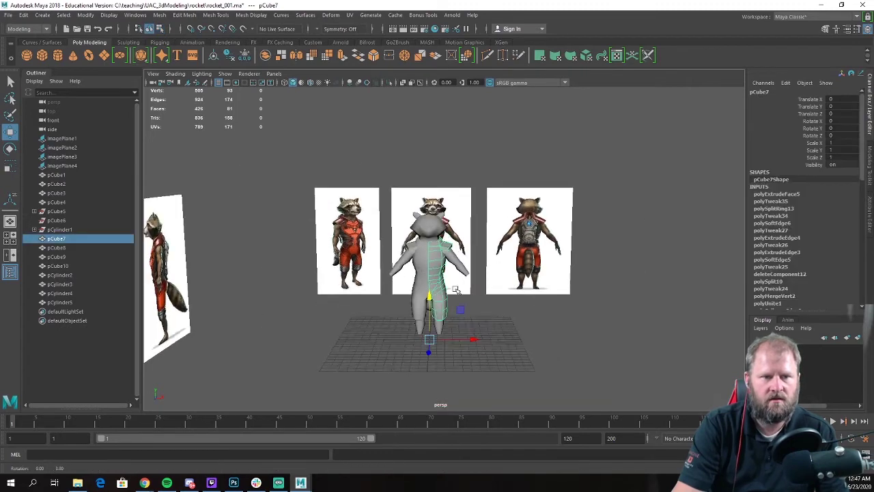
left_click_drag(458, 278, 448, 290, "alt")
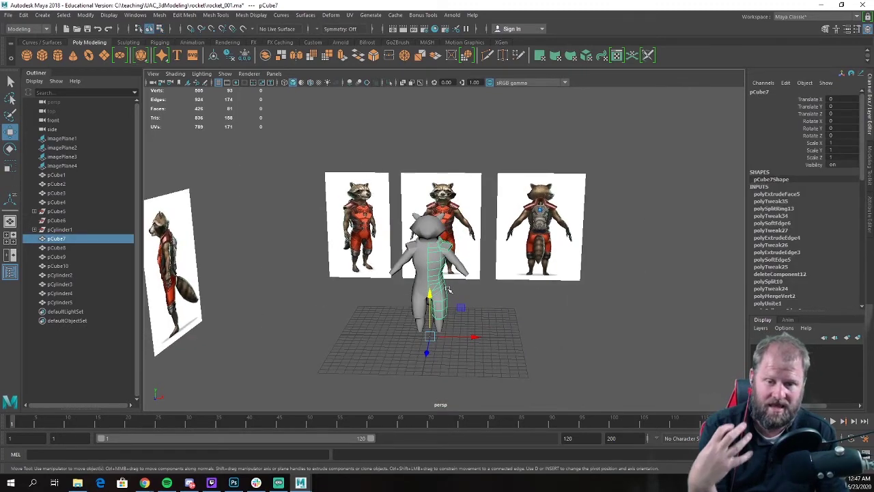
left_click_drag(514, 299, 475, 297, "alt")
scroll(487, 304, "up", 4)
left_click(533, 311)
left_click_drag(534, 310, 483, 269, "alt")
left_click(455, 282)
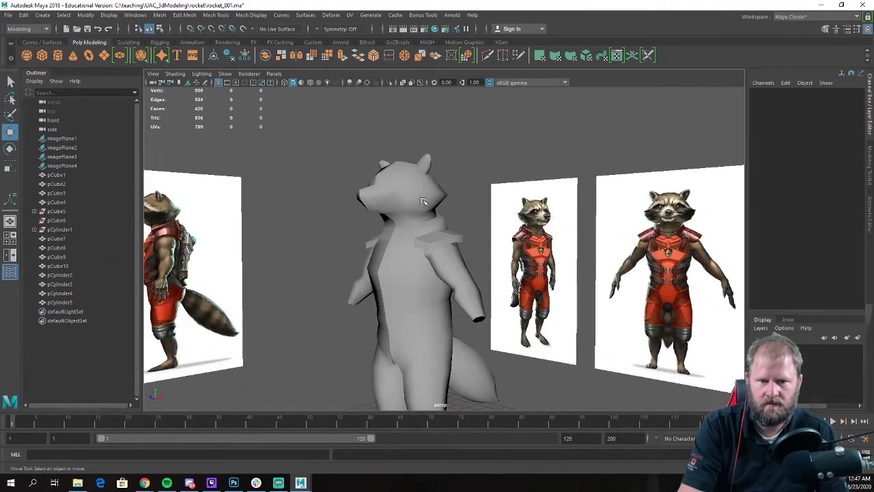
Step: Examine the topology of the head and ear up close, followed by the torso mesh around the hips and legs
left_click(408, 216)
left_click(426, 157, "shift")
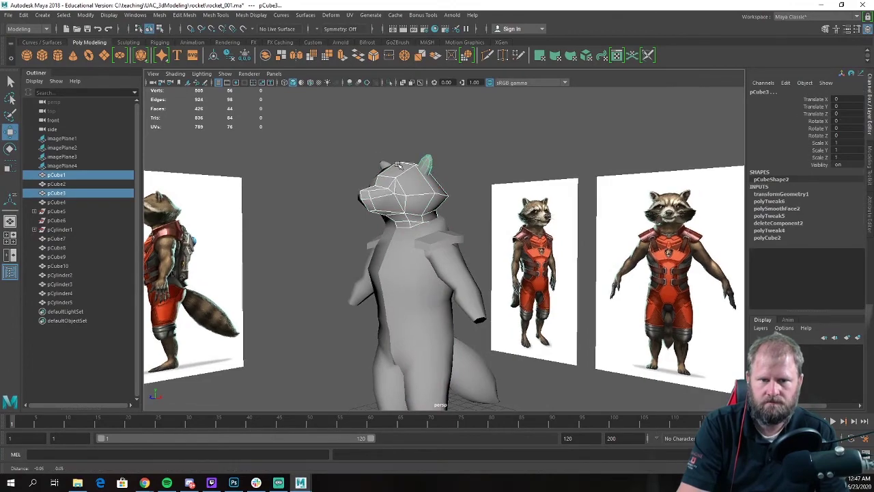
key("f")
left_click_drag(444, 205, 453, 244, "alt")
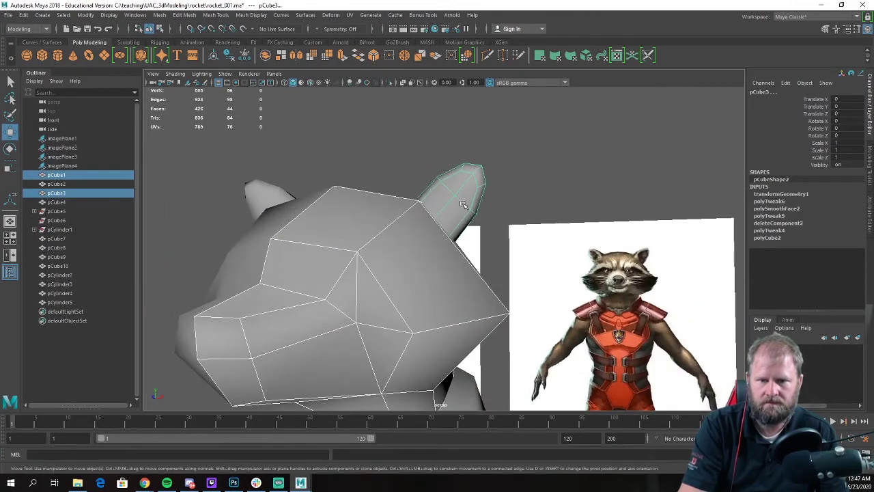
left_click_drag(444, 213, 464, 230, "alt")
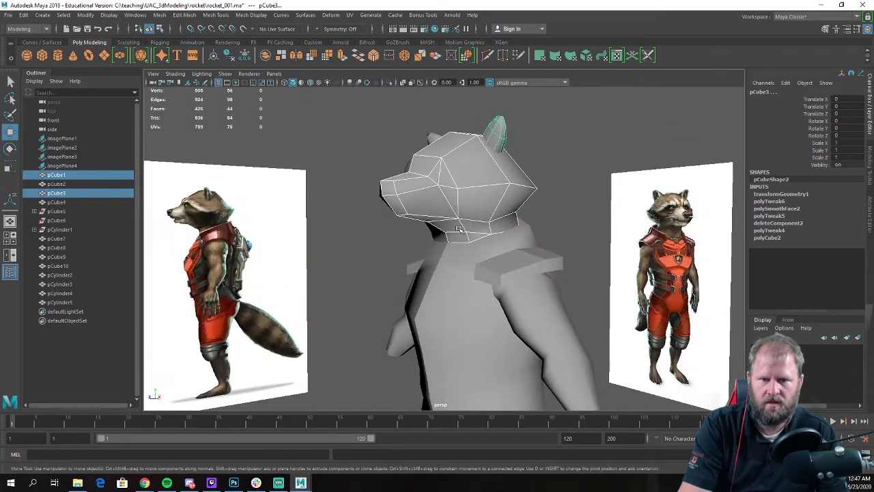
right_click_drag(464, 230, 493, 232, "alt")
middle_click_drag(493, 232, 524, 103, "alt")
left_click(514, 239)
left_click_drag(515, 239, 509, 195, "alt")
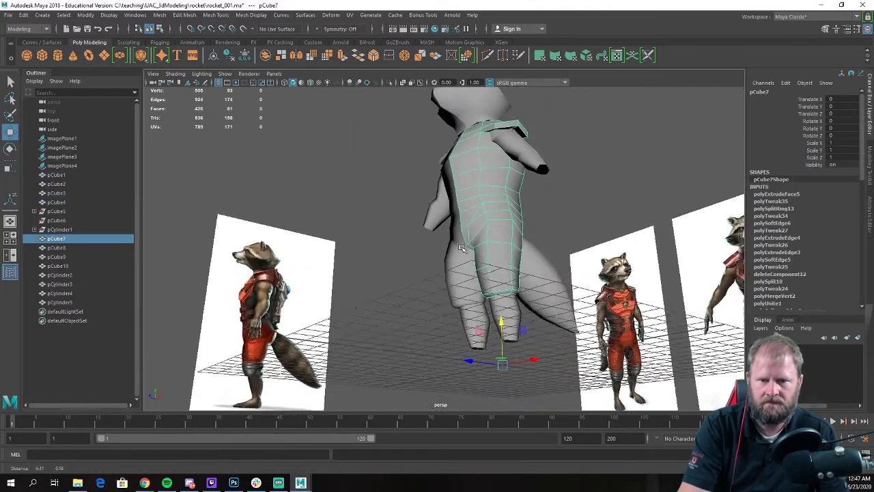
right_click_drag(423, 222, 440, 232, "alt")
left_click_drag(441, 232, 424, 263, "alt")
scroll(442, 200, "up", 3)
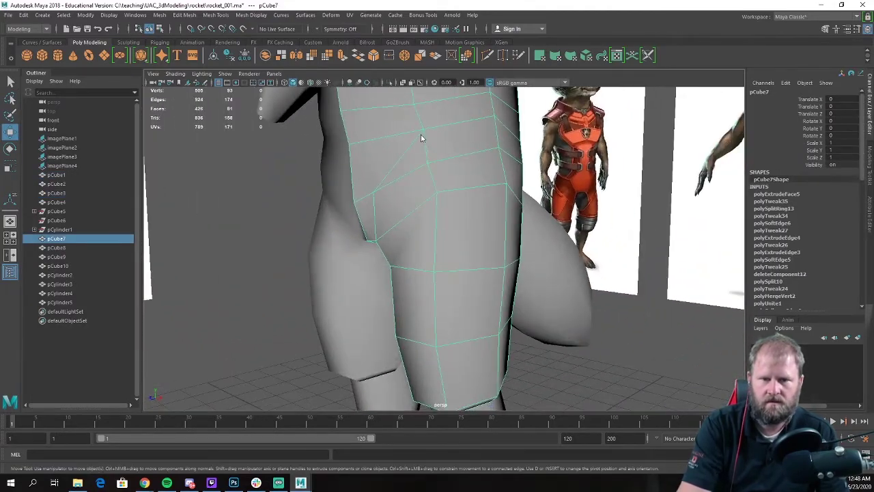
Step: Collapse two short edges between the horizontal edge rows on the torso's lower abdomen
right_click_drag(421, 138, 463, 107)
left_click(426, 137)
left_click_drag(515, 135, 473, 135, "alt")
left_click(506, 122)
key("f")
left_click_drag(568, 153, 524, 166, "alt")
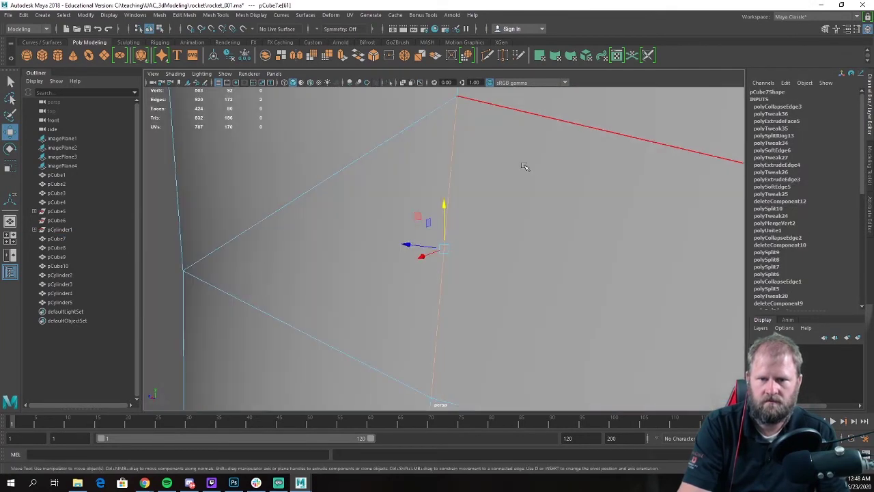
scroll(472, 172, "down", 7)
key("g")
Step: Collapse one more short edge around the torso's lower abdomen and return the mesh to object mode
scroll(470, 205, "down", 5)
left_click_drag(510, 260, 430, 216, "alt")
left_click(486, 268)
key("g")
right_click_drag(430, 216, 475, 203)
scroll(384, 263, "up", 3)
left_click_drag(427, 272, 414, 241, "alt")
scroll(414, 242, "up", 2)
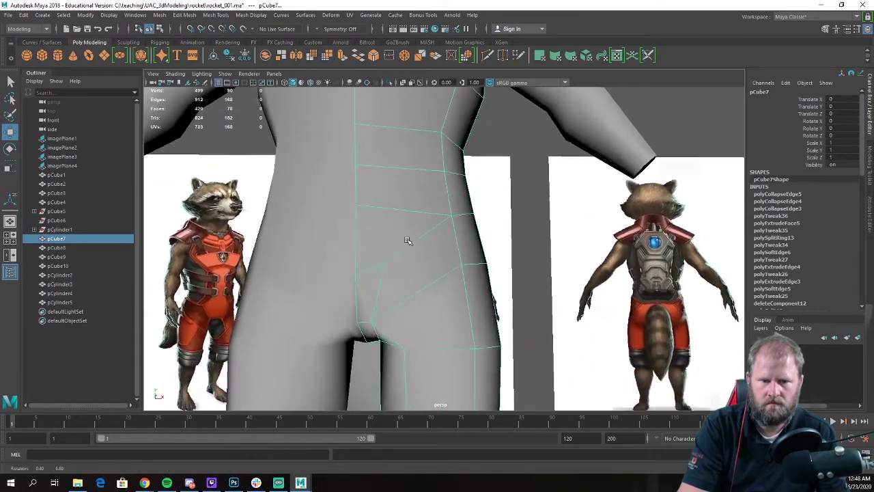
Step: Adjust the height of the centre-line vertex above the crotch, and return the torso to object mode
right_click_drag(393, 232, 368, 234)
left_click(385, 265)
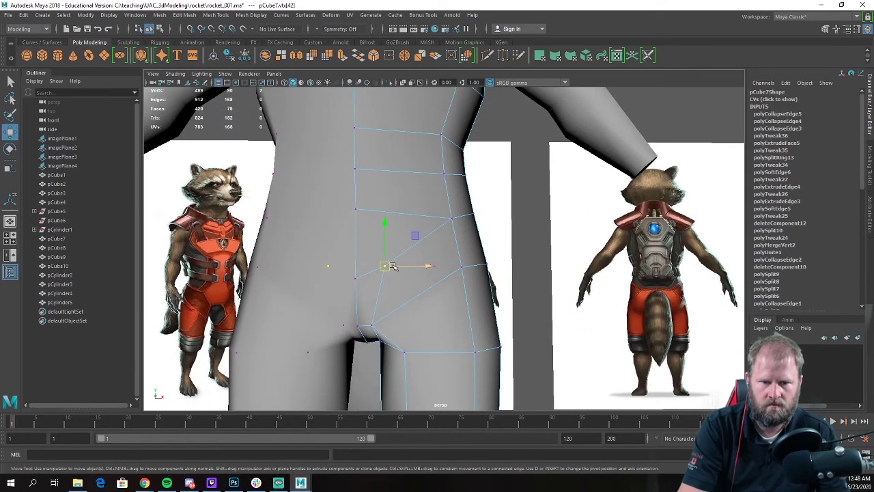
left_click(355, 266)
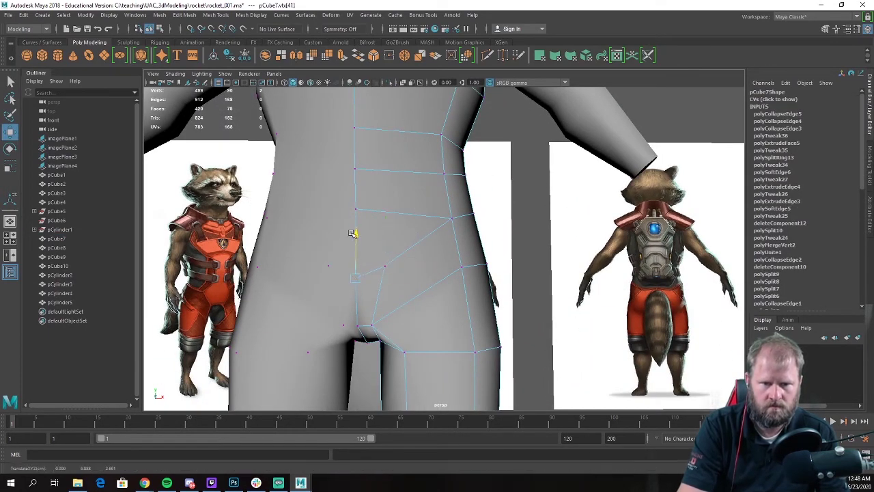
scroll(384, 265, "down", 5)
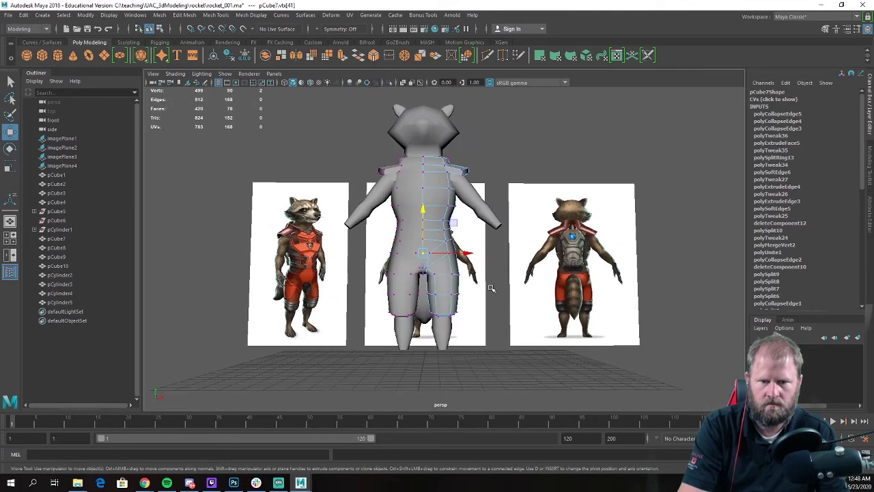
left_click(466, 273)
left_click_drag(544, 295, 428, 294, "alt")
left_click(437, 290)
Step: Examine the whole character and the head mesh from several angles against the reference images
middle_click_drag(391, 290, 403, 250, "alt")
scroll(402, 251, "up", 3)
mouse_move(403, 251)
left_mouse_down("alt")
mouse_move(386, 245)
mouse_move(391, 238)
left_mouse_up("alt")
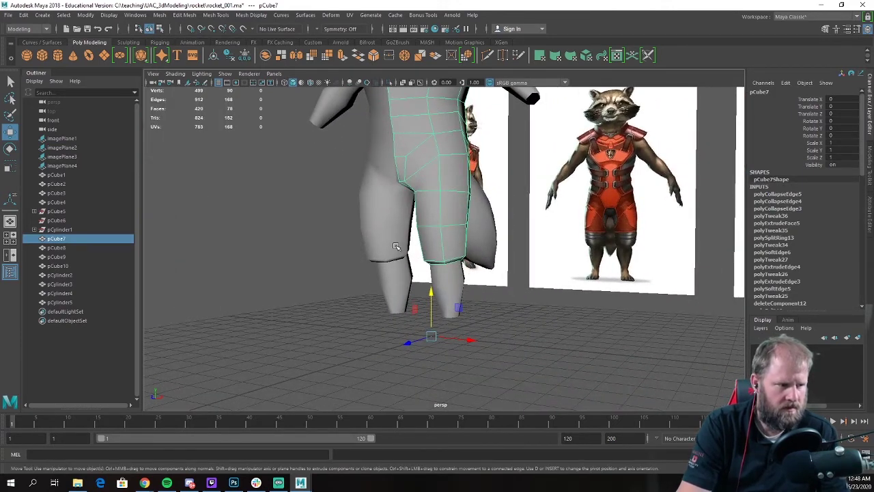
scroll(379, 197, "down", 3)
left_click_drag(379, 197, 498, 265, "alt")
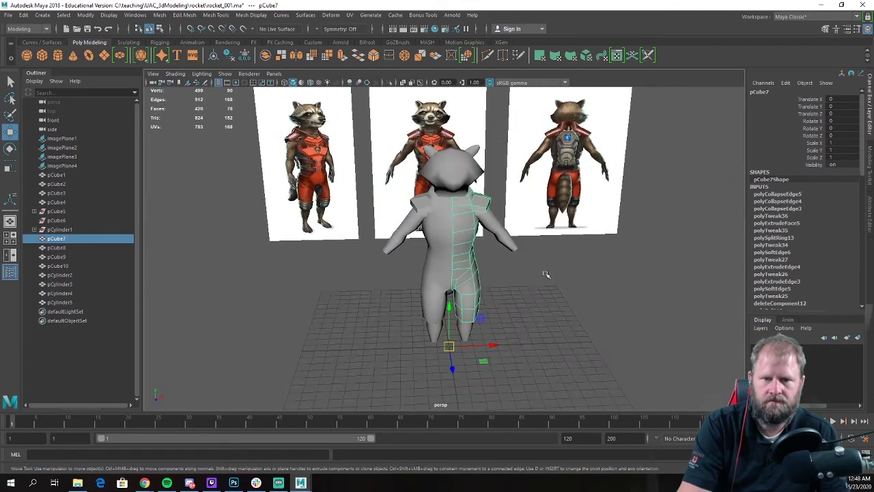
left_click(546, 274)
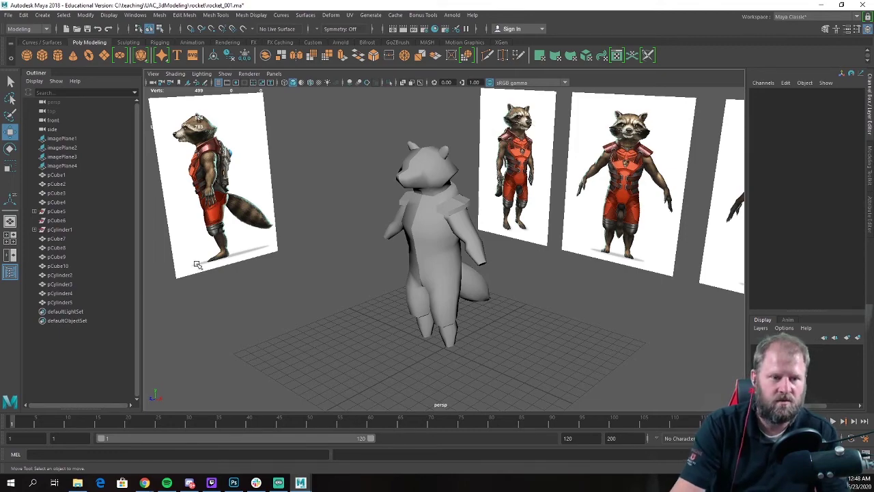
left_click_drag(346, 353, 410, 302, "alt")
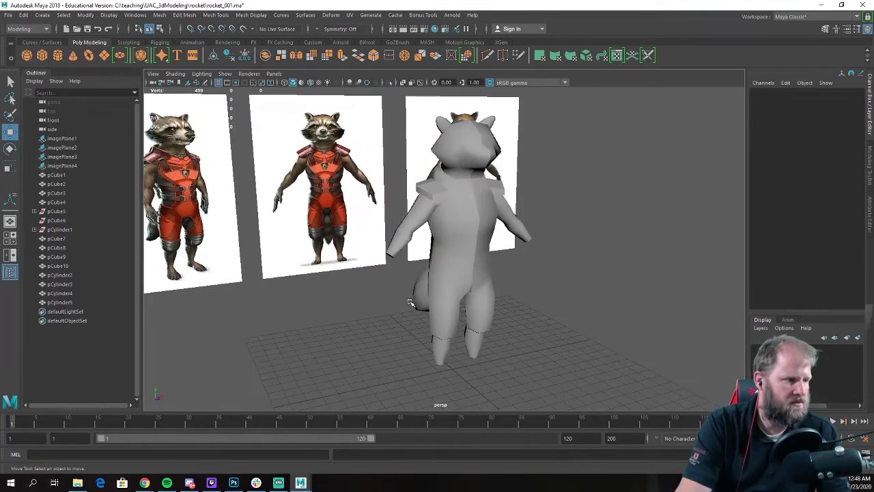
left_click_drag(532, 287, 479, 257, "alt")
left_click(430, 167)
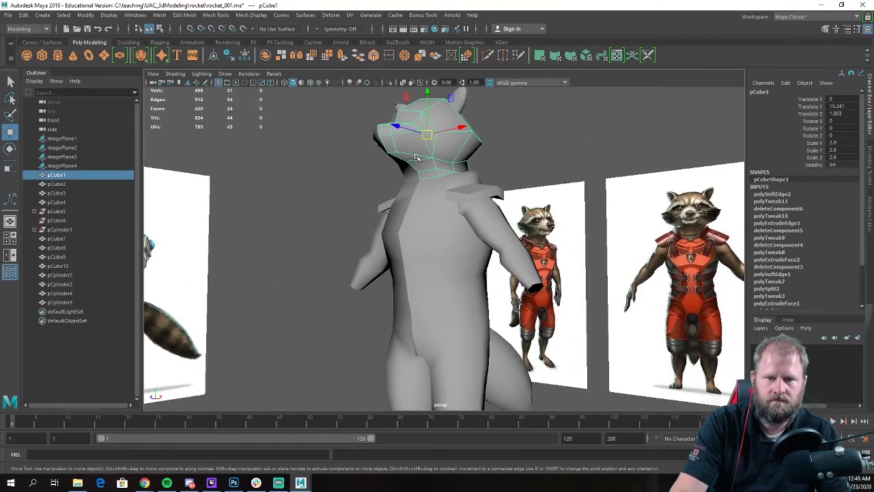
scroll(407, 173, "down", 4)
left_click_drag(409, 176, 437, 220, "alt")
left_click(515, 247)
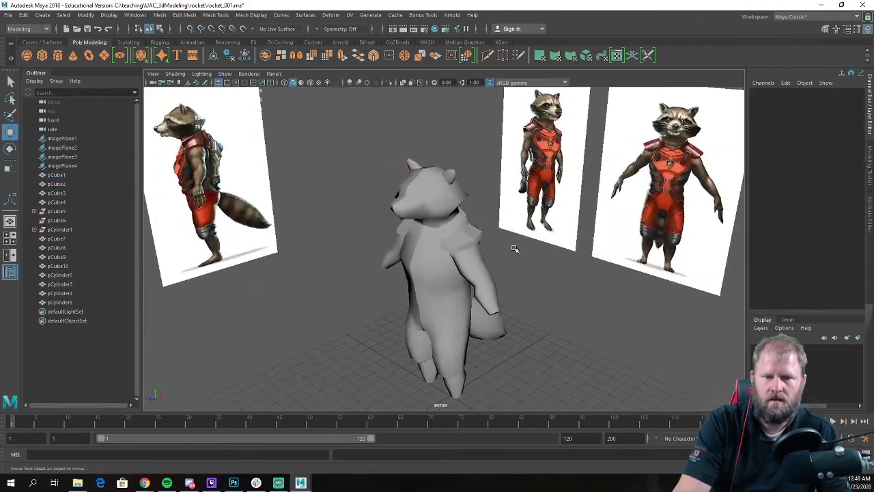
scroll(513, 243, "down", 4)
left_click_drag(512, 241, 422, 192, "alt")
scroll(423, 217, "up", 5)
Step: Select the torso half and examine its edge flow from the back, side and front
left_click(422, 189)
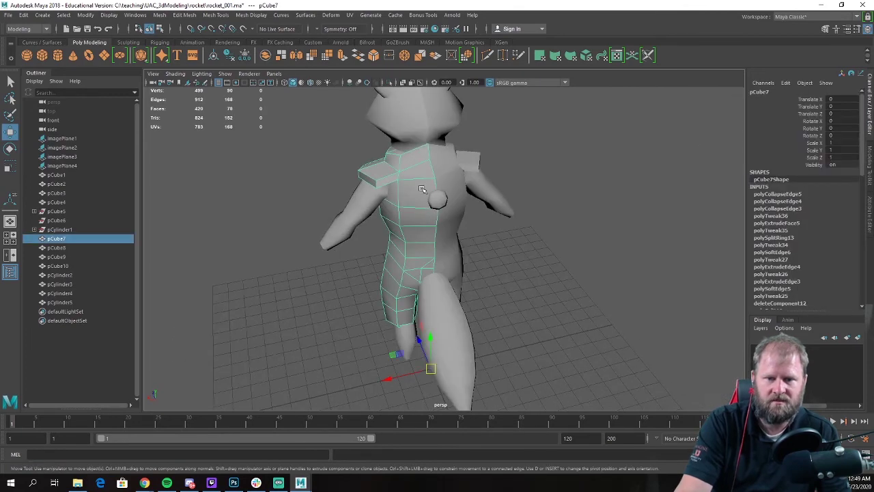
left_click_drag(453, 244, 532, 228, "alt")
scroll(522, 239, "down", 5)
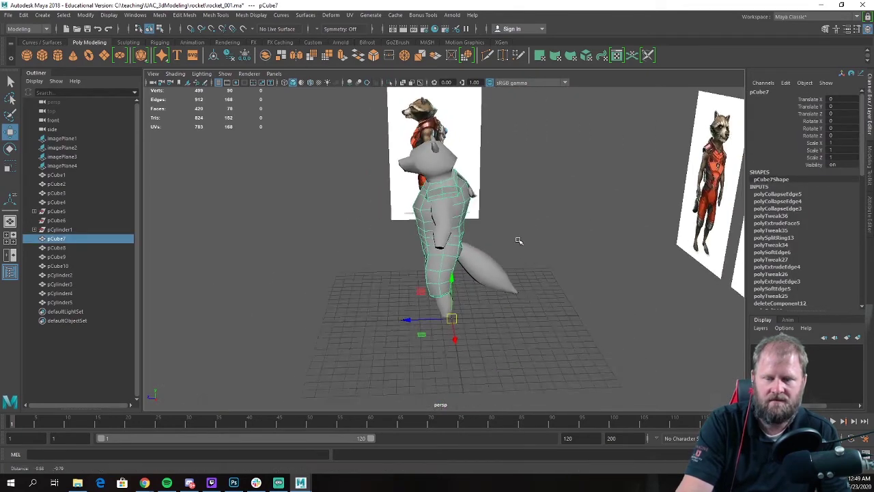
middle_click_drag(519, 240, 464, 225, "alt")
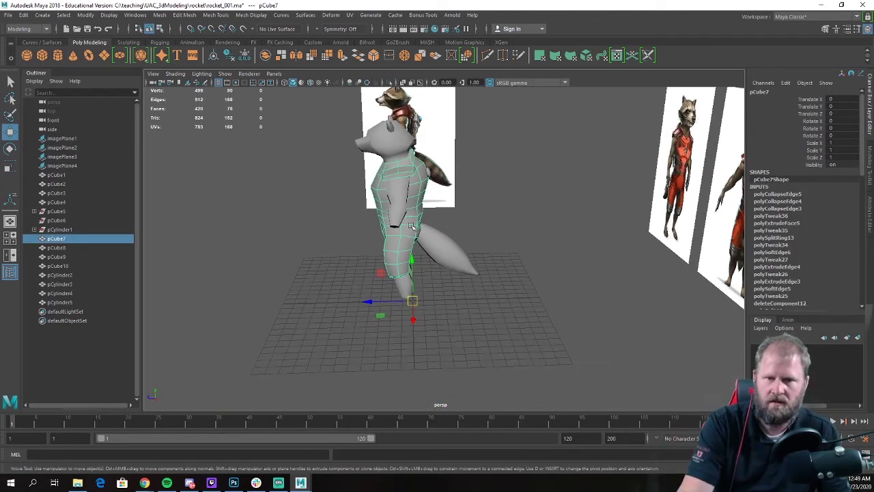
left_click_drag(411, 226, 504, 217, "alt")
scroll(420, 236, "up", 3)
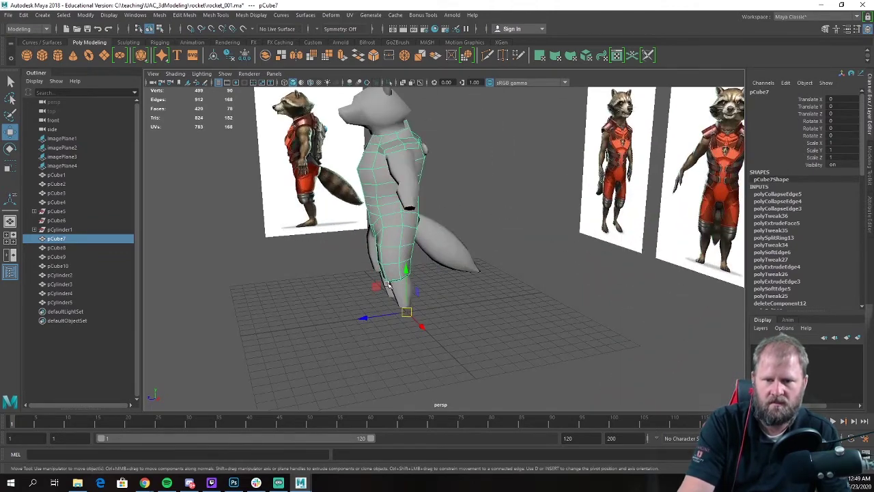
left_click_drag(388, 286, 456, 247, "alt")
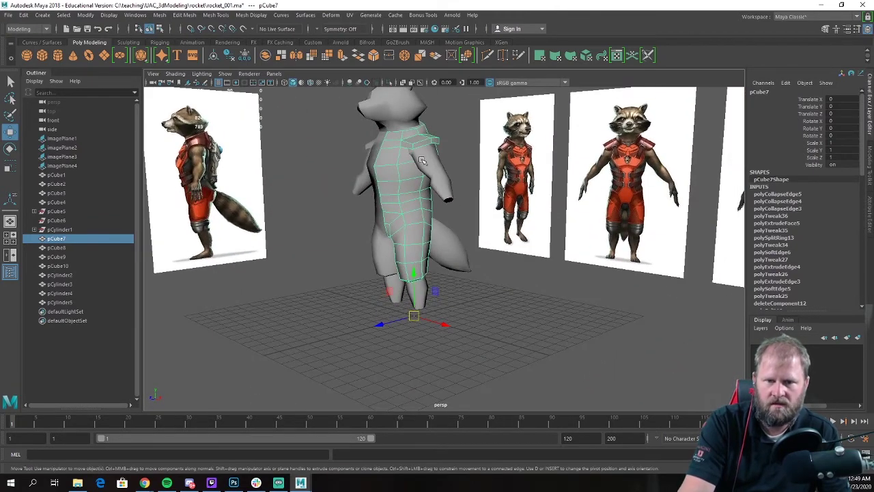
left_click_drag(470, 205, 447, 182, "alt")
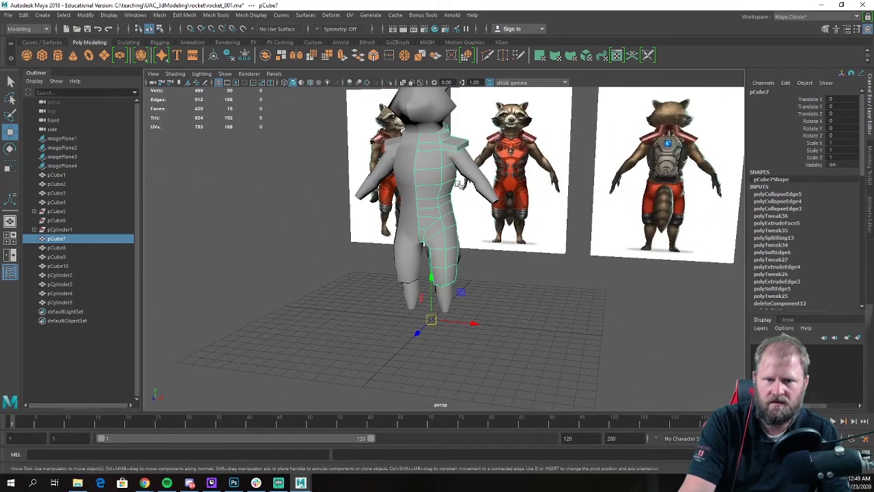
Step: Examine the outfit in the front reference image up close and compare it with the model's front
middle_click_drag(513, 172, 477, 215, "alt")
scroll(482, 203, "up", 7)
scroll(528, 149, "down", 2)
scroll(528, 149, "down", 2)
middle_click_drag(528, 149, 429, 239, "alt")
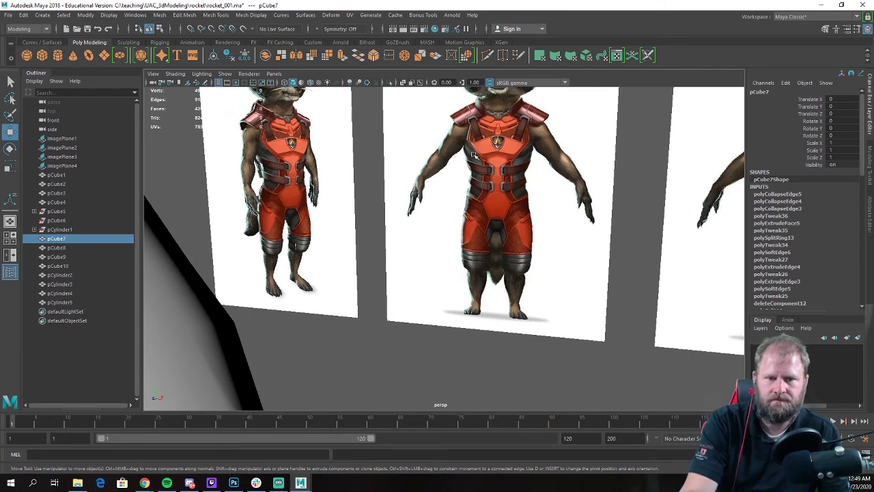
right_click_drag(532, 121, 419, 175, "alt")
left_click_drag(419, 175, 435, 248, "alt")
left_click(492, 338)
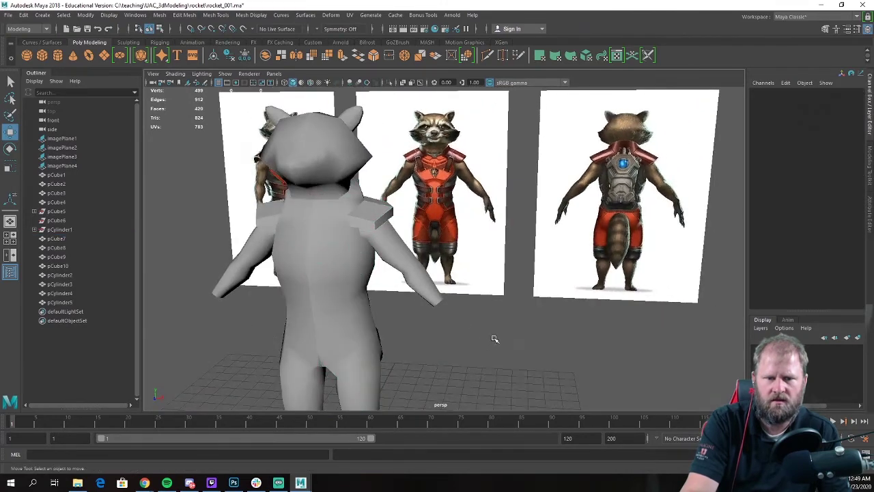
Step: Soften the edges of the torso and shoulder pad mesh, and clear the selection
right_click_drag(501, 291, 461, 285, "alt")
left_click_drag(462, 285, 464, 283, "alt")
left_click(367, 221)
left_click(396, 240)
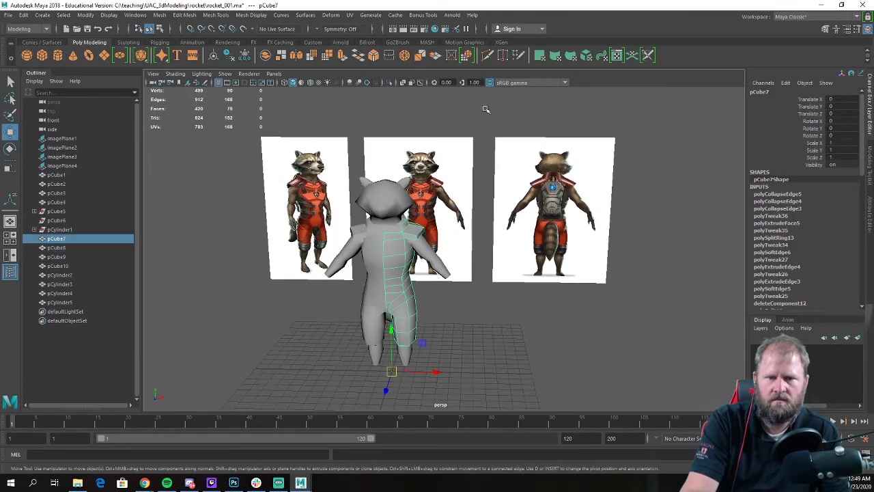
left_click(252, 14)
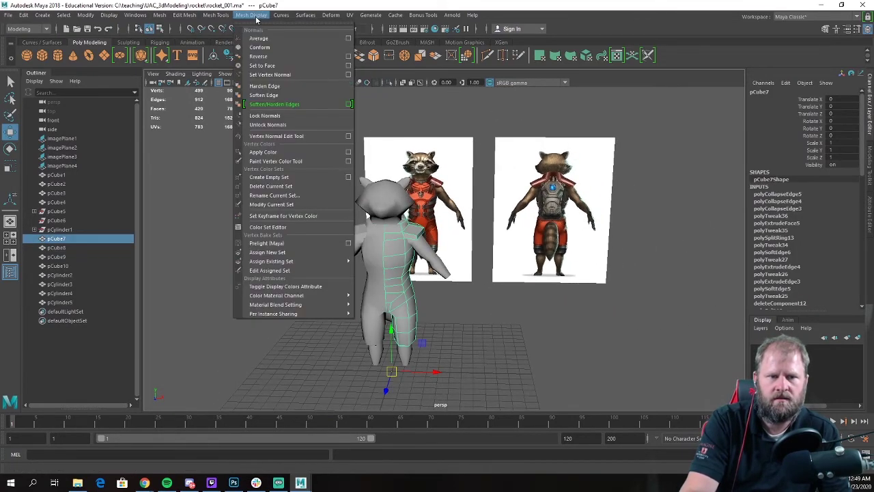
left_click(263, 86)
left_click(530, 304)
Step: Examine the smooth-shaded torso and shoulder pads from several angles alongside the reference images
left_click_drag(531, 304, 565, 254, "alt")
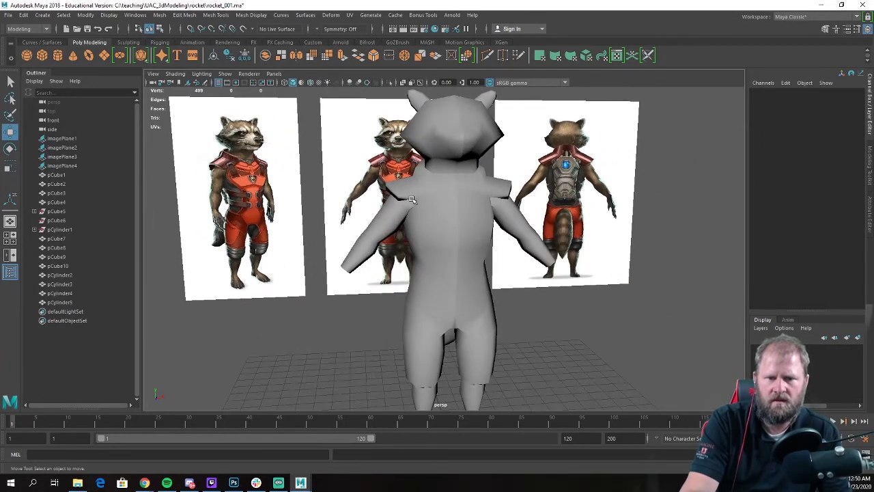
left_click_drag(418, 217, 536, 227, "alt")
left_click(450, 203)
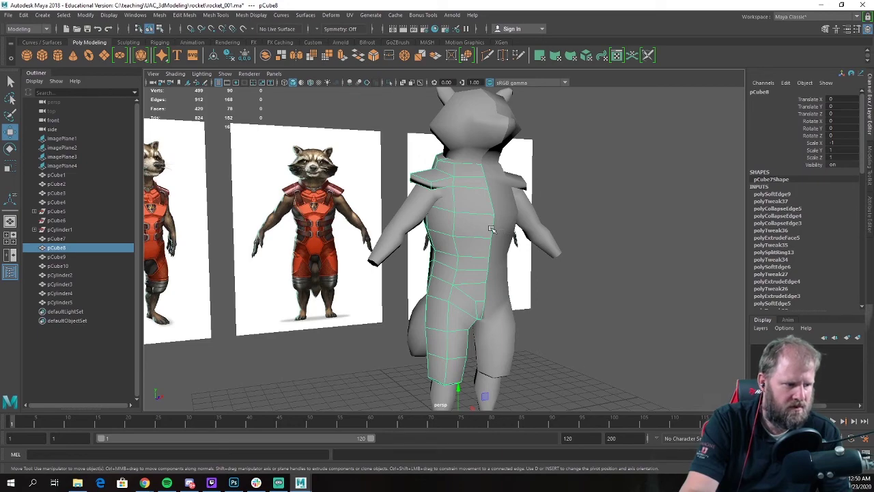
scroll(485, 236, "down", 3)
left_click_drag(484, 235, 456, 248, "alt")
left_click(560, 294)
left_click_drag(559, 293, 508, 258, "alt")
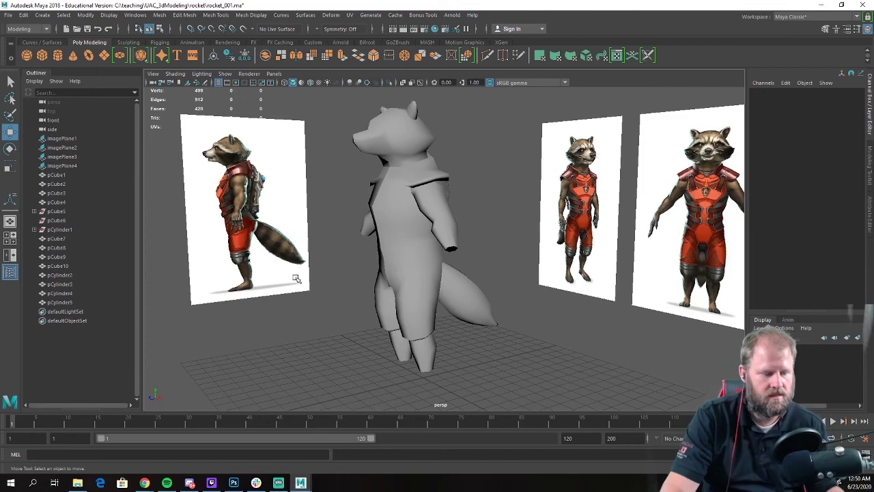
left_click_drag(294, 287, 400, 289, "alt")
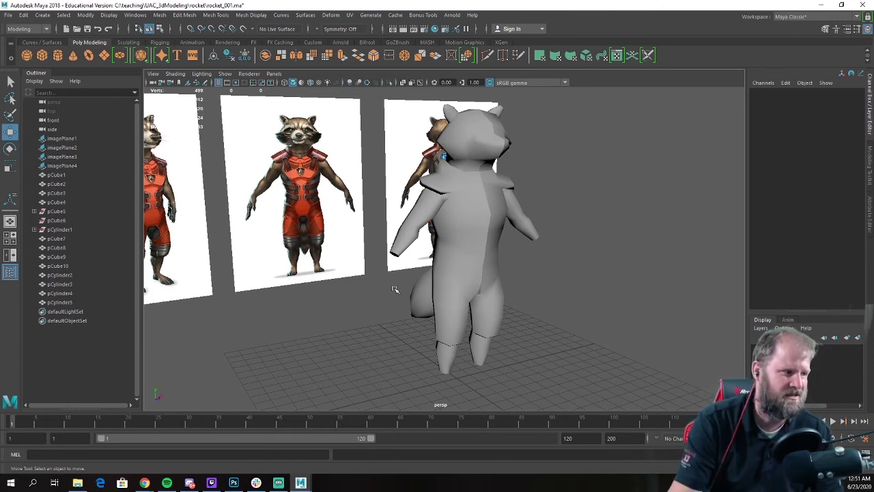
left_click_drag(474, 267, 573, 267, "alt")
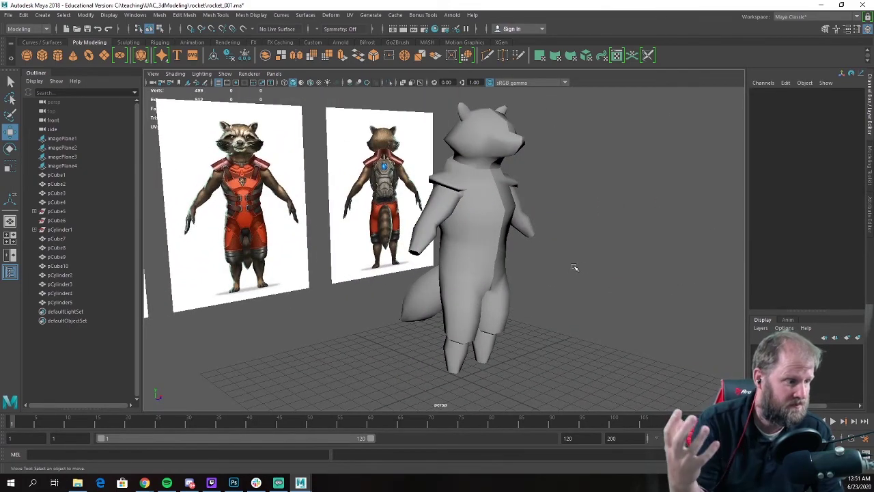